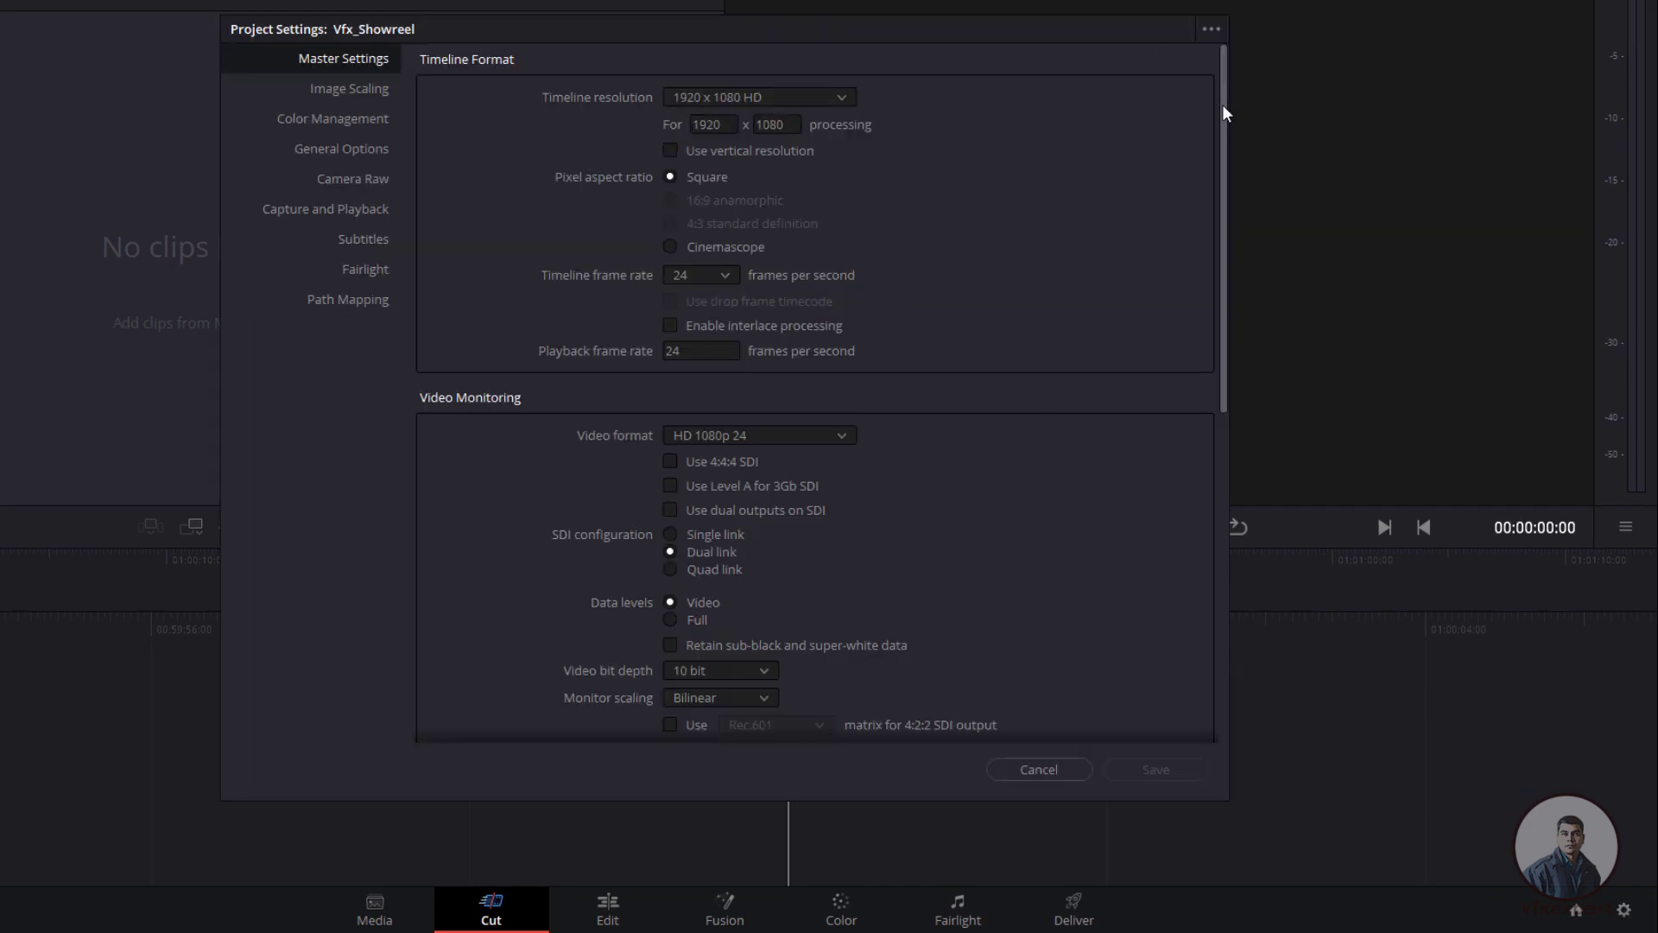
# Step: Review the Vfx_Showreel project's master settings for timeline resolution and frame rate, closing them without saving
pyautogui.click(1067, 768)
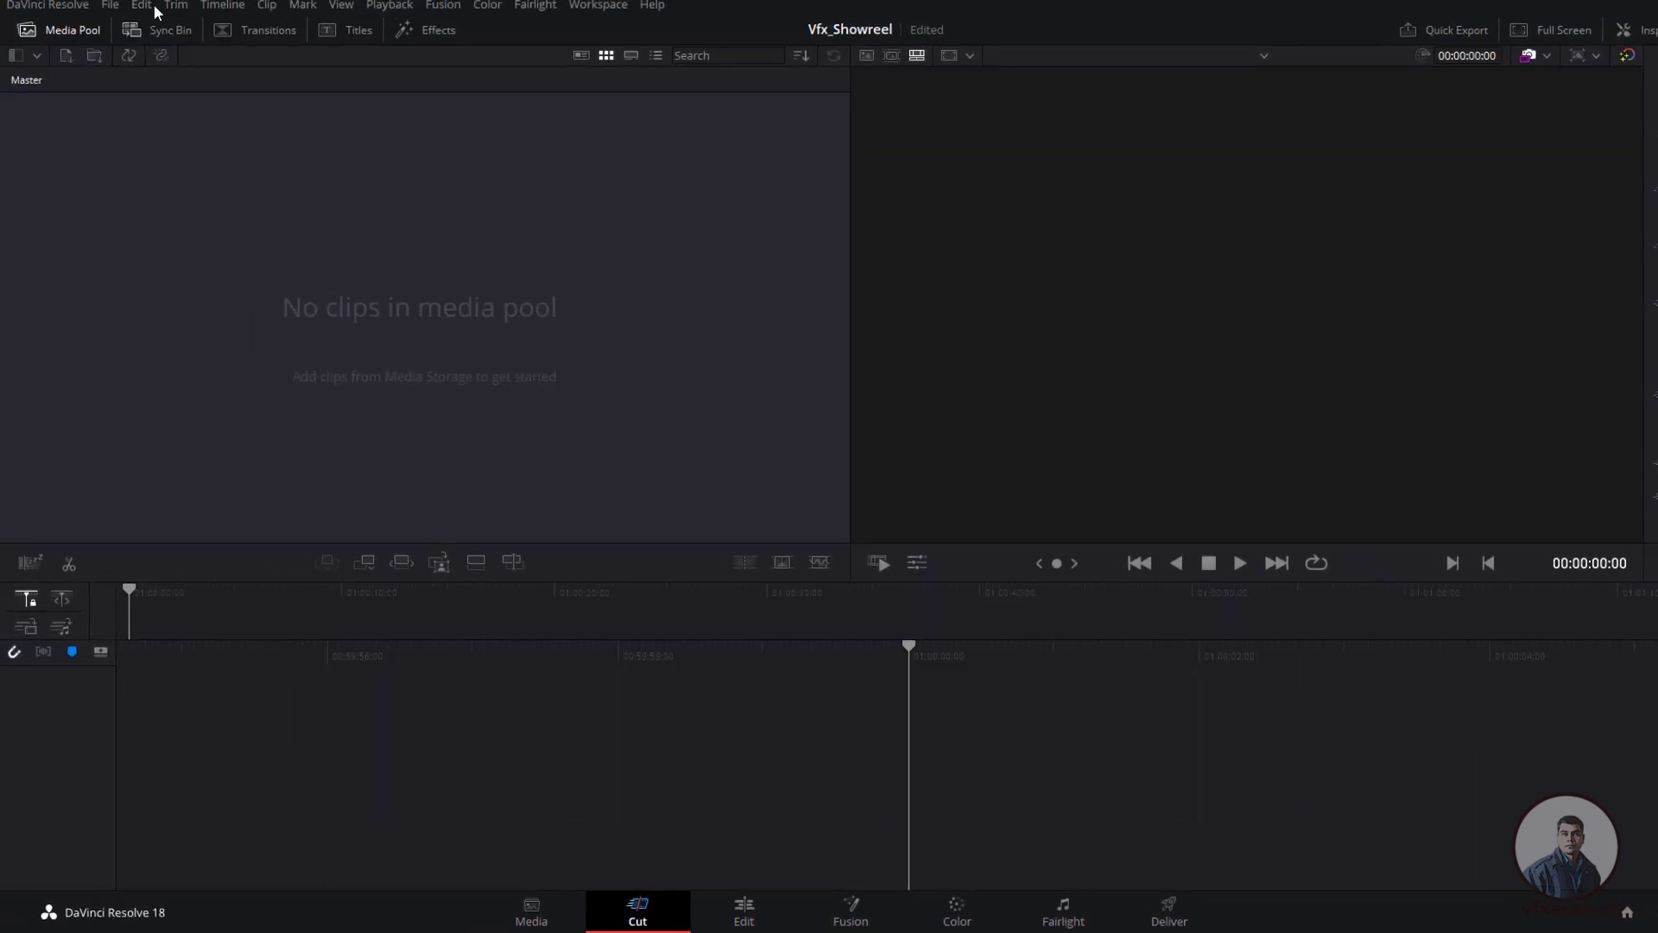
pyautogui.click(111, 6)
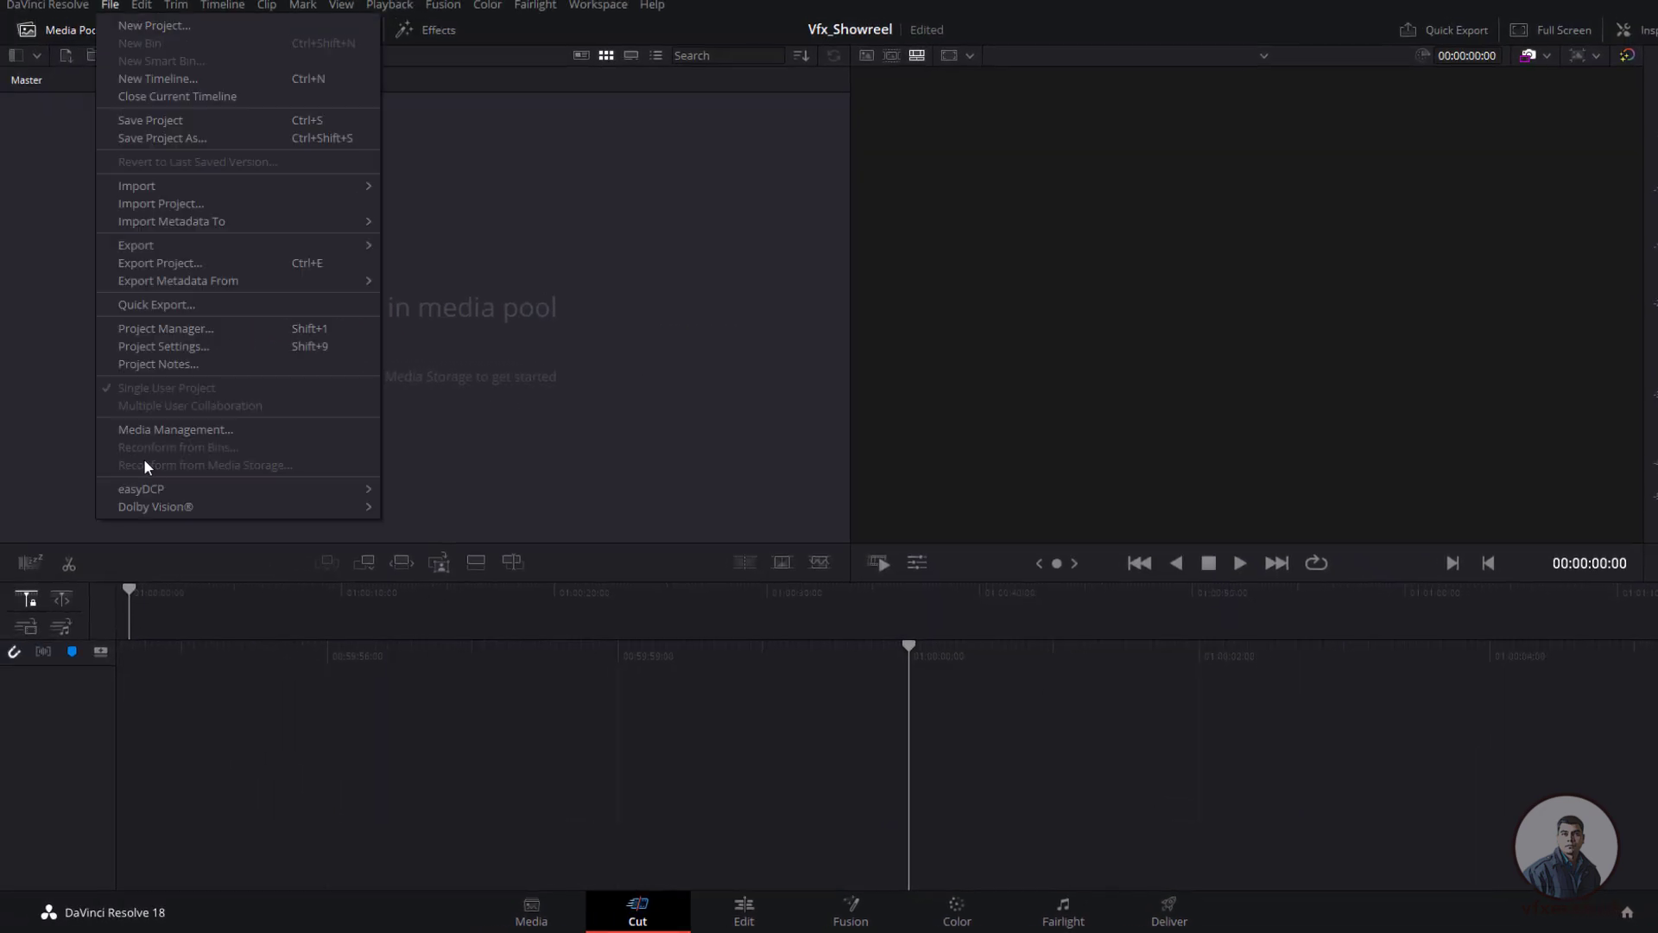
pyautogui.click(195, 346)
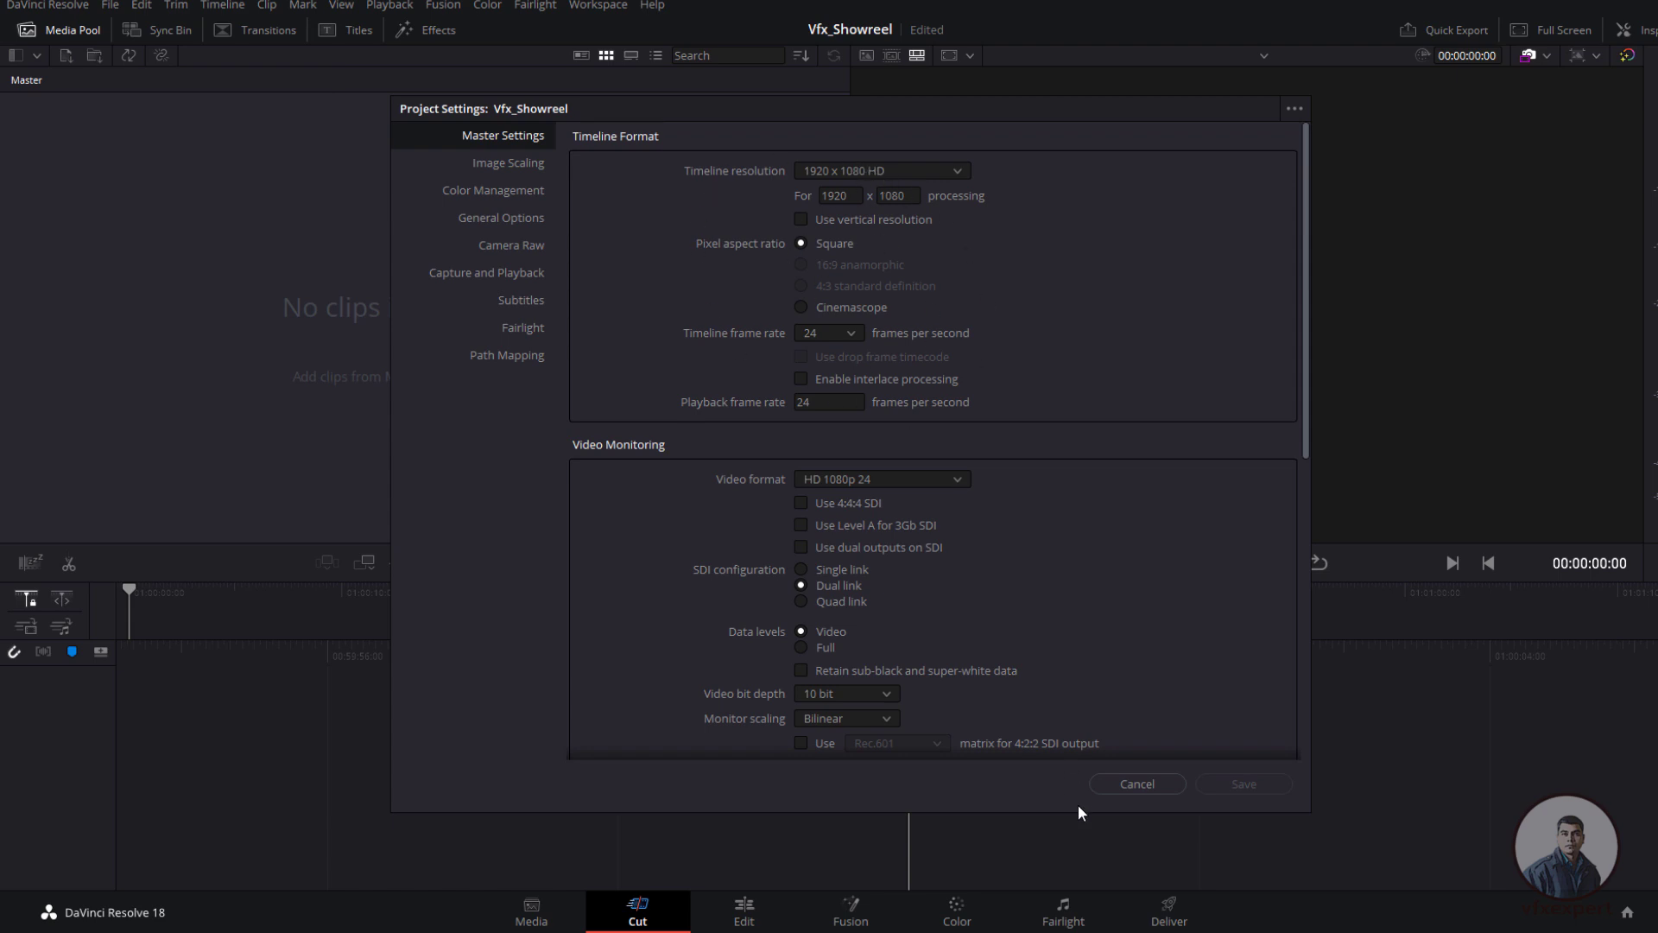
pyautogui.click(1122, 784)
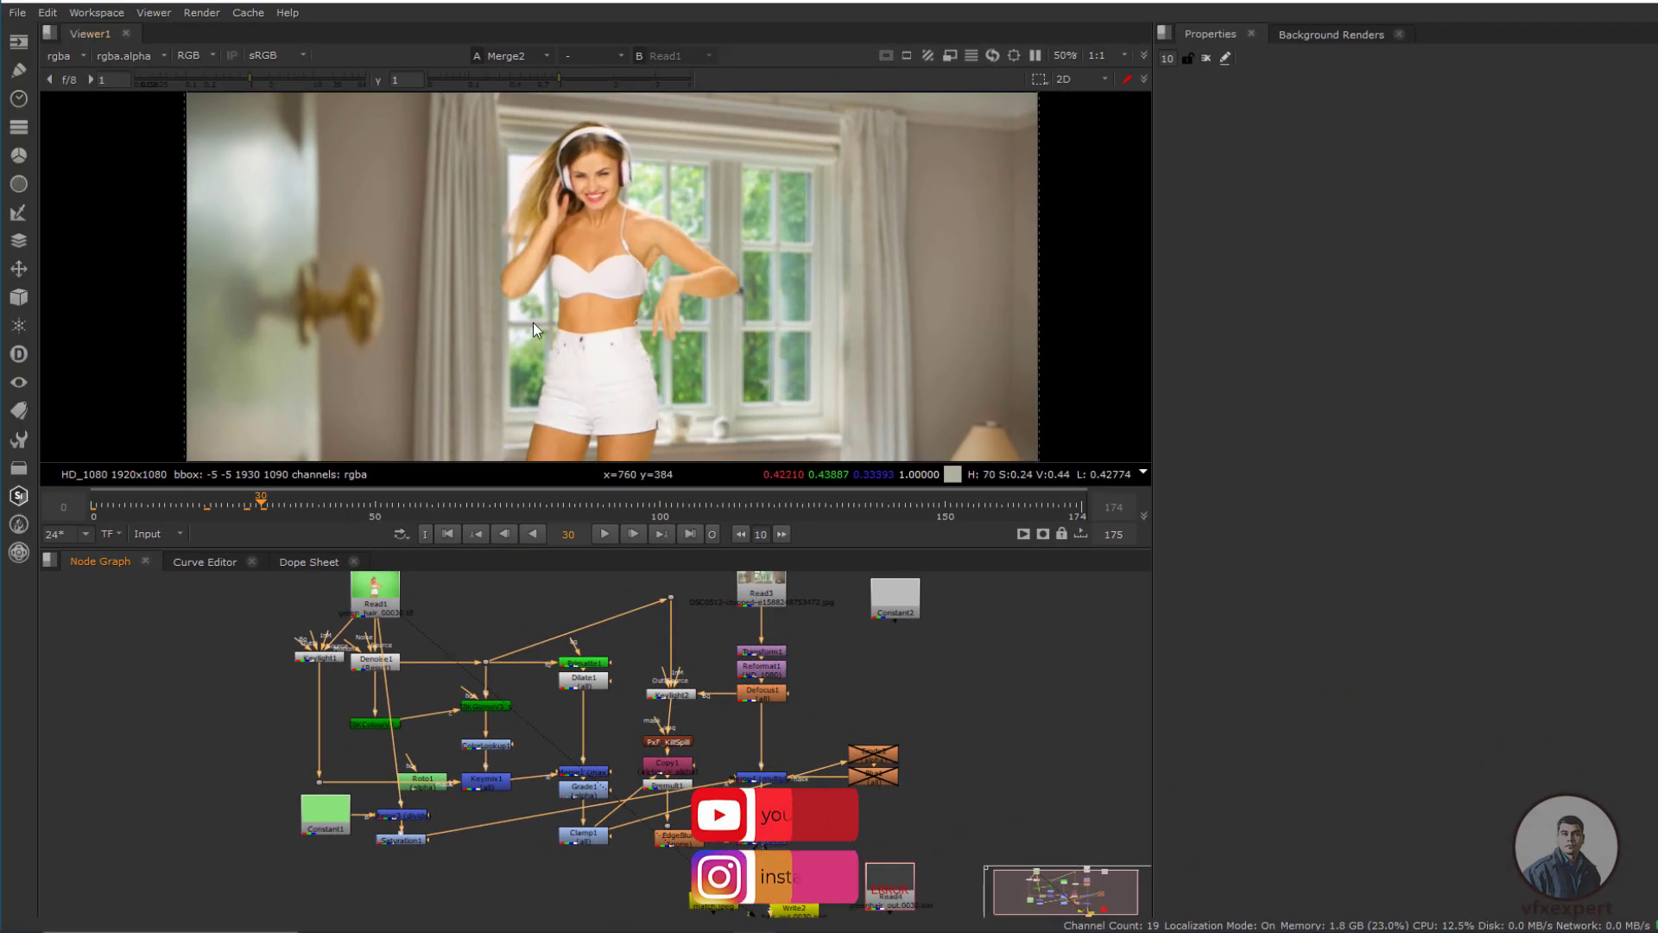
# Step: Switch to Nuke and compare the original green-screen plate, the premultiplied key and the final merged composite in the viewer
pyautogui.press('1')
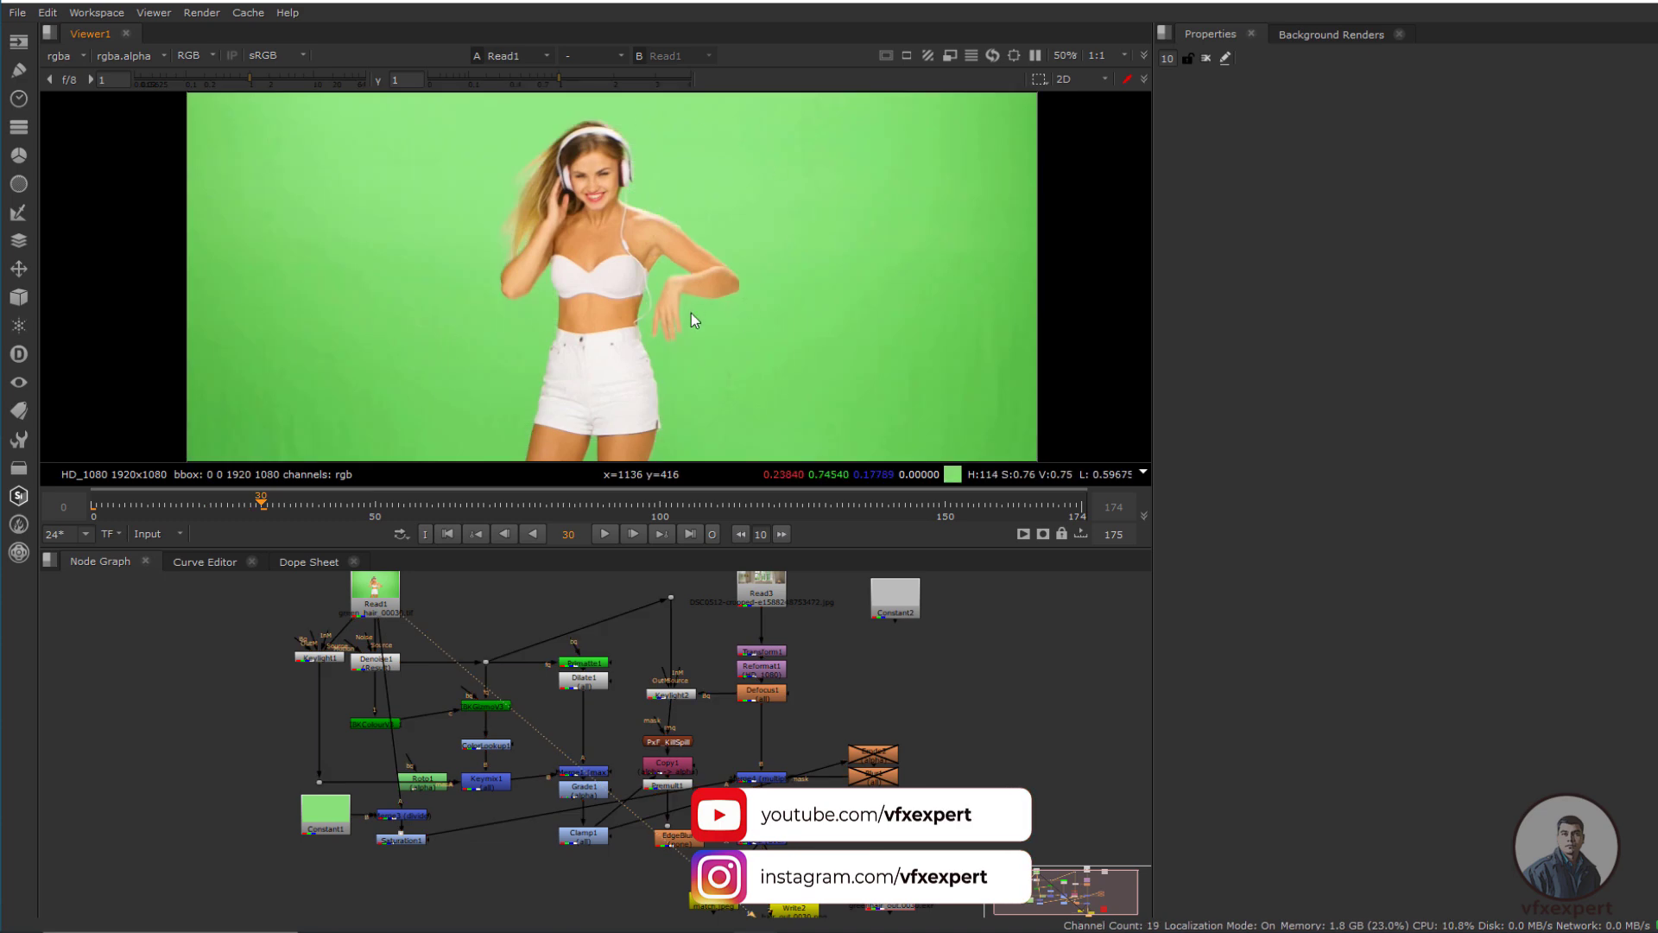
pyautogui.press('2')
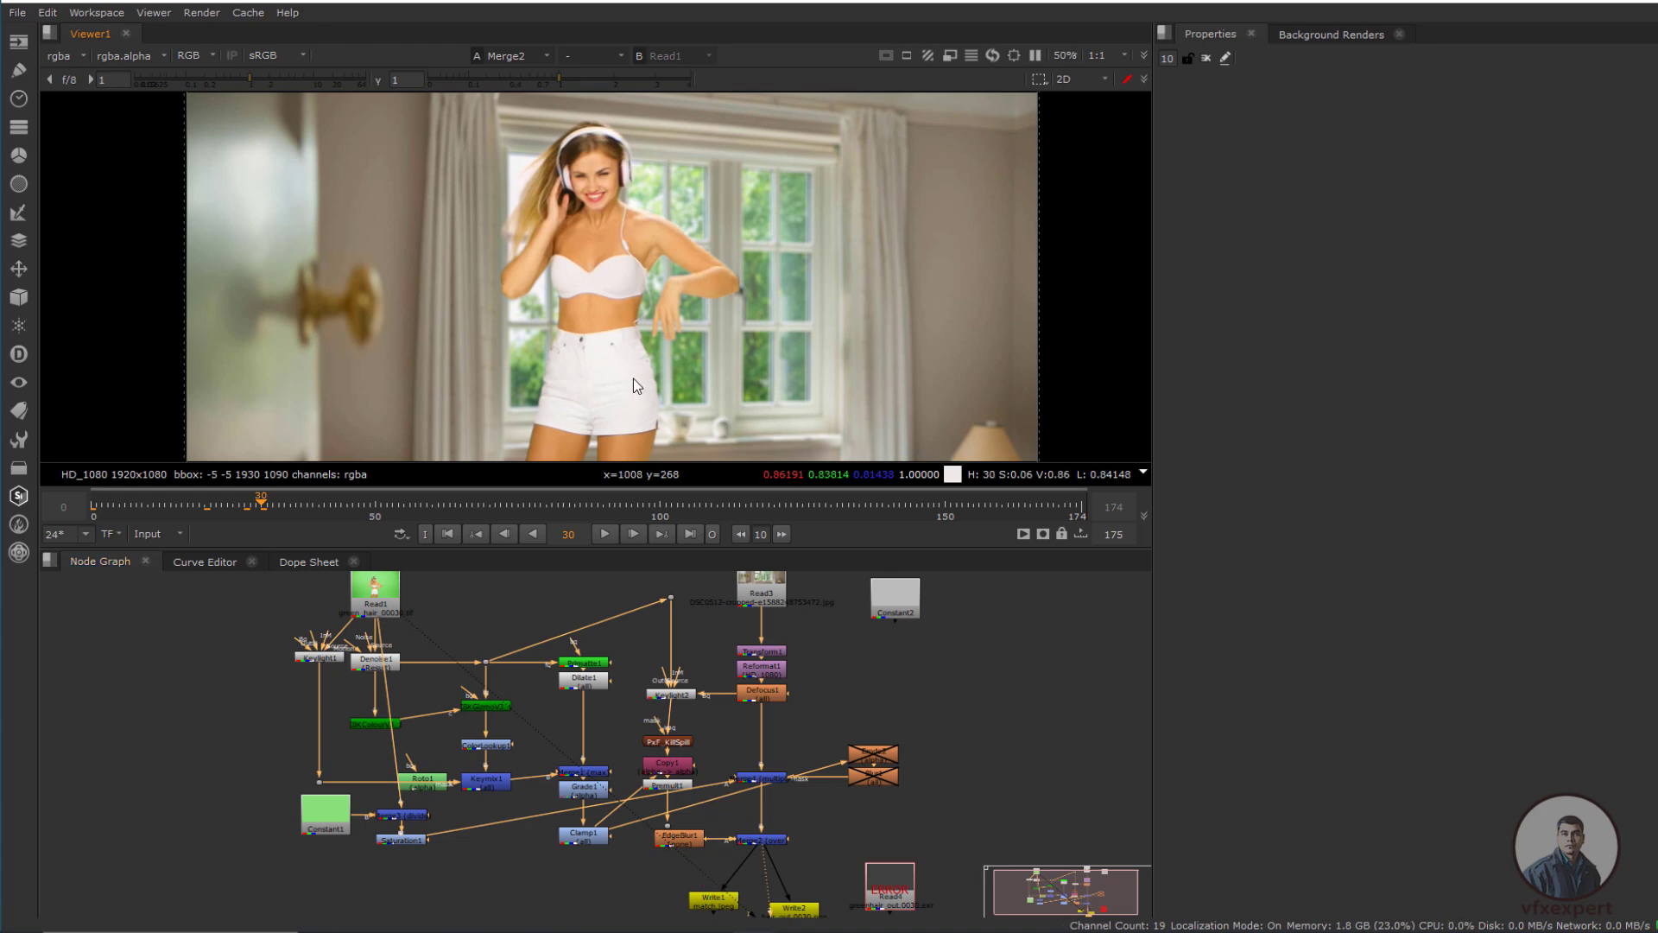
pyautogui.press('1')
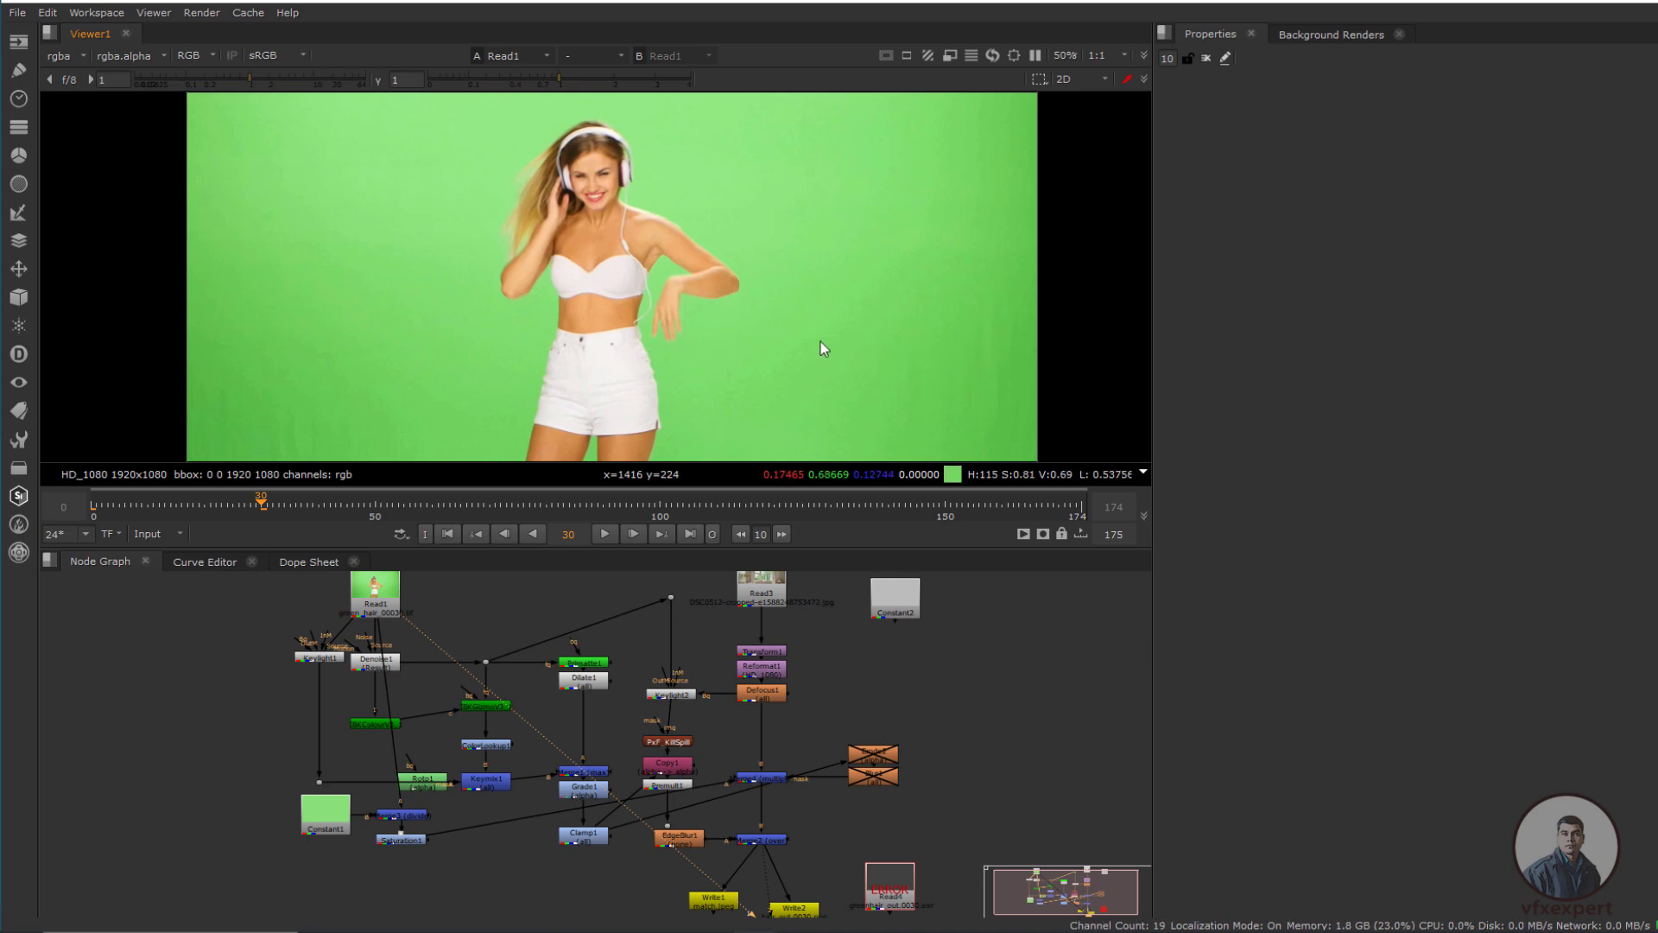
pyautogui.click(665, 785)
pyautogui.press('1')
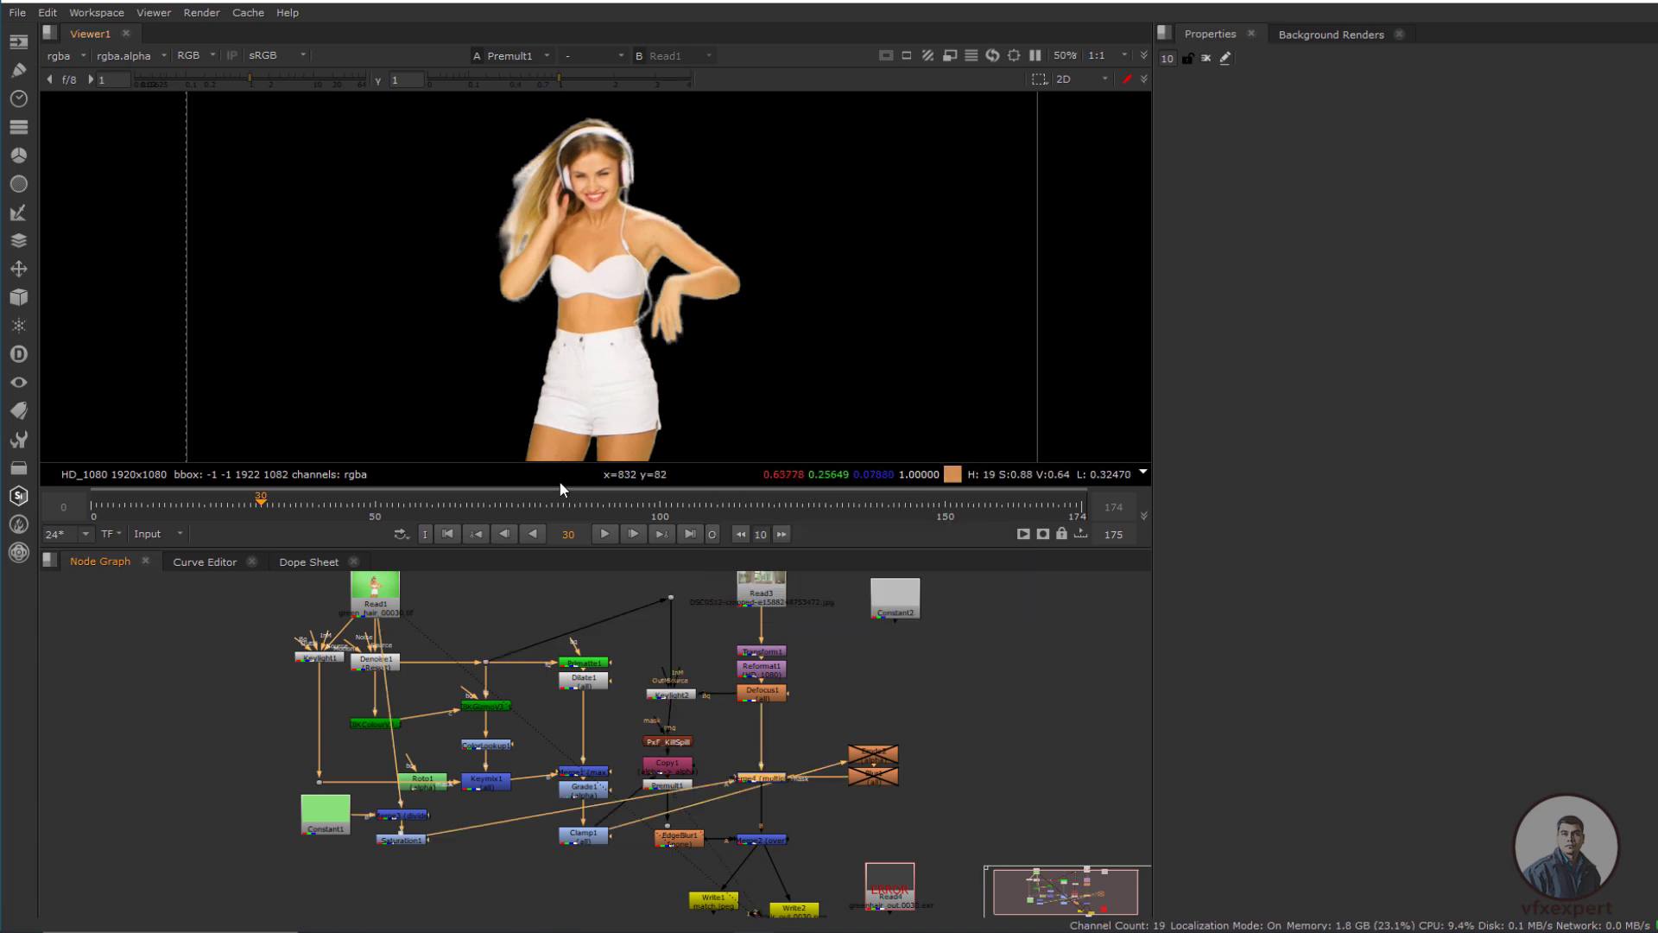
pyautogui.click(761, 840)
pyautogui.press('1')
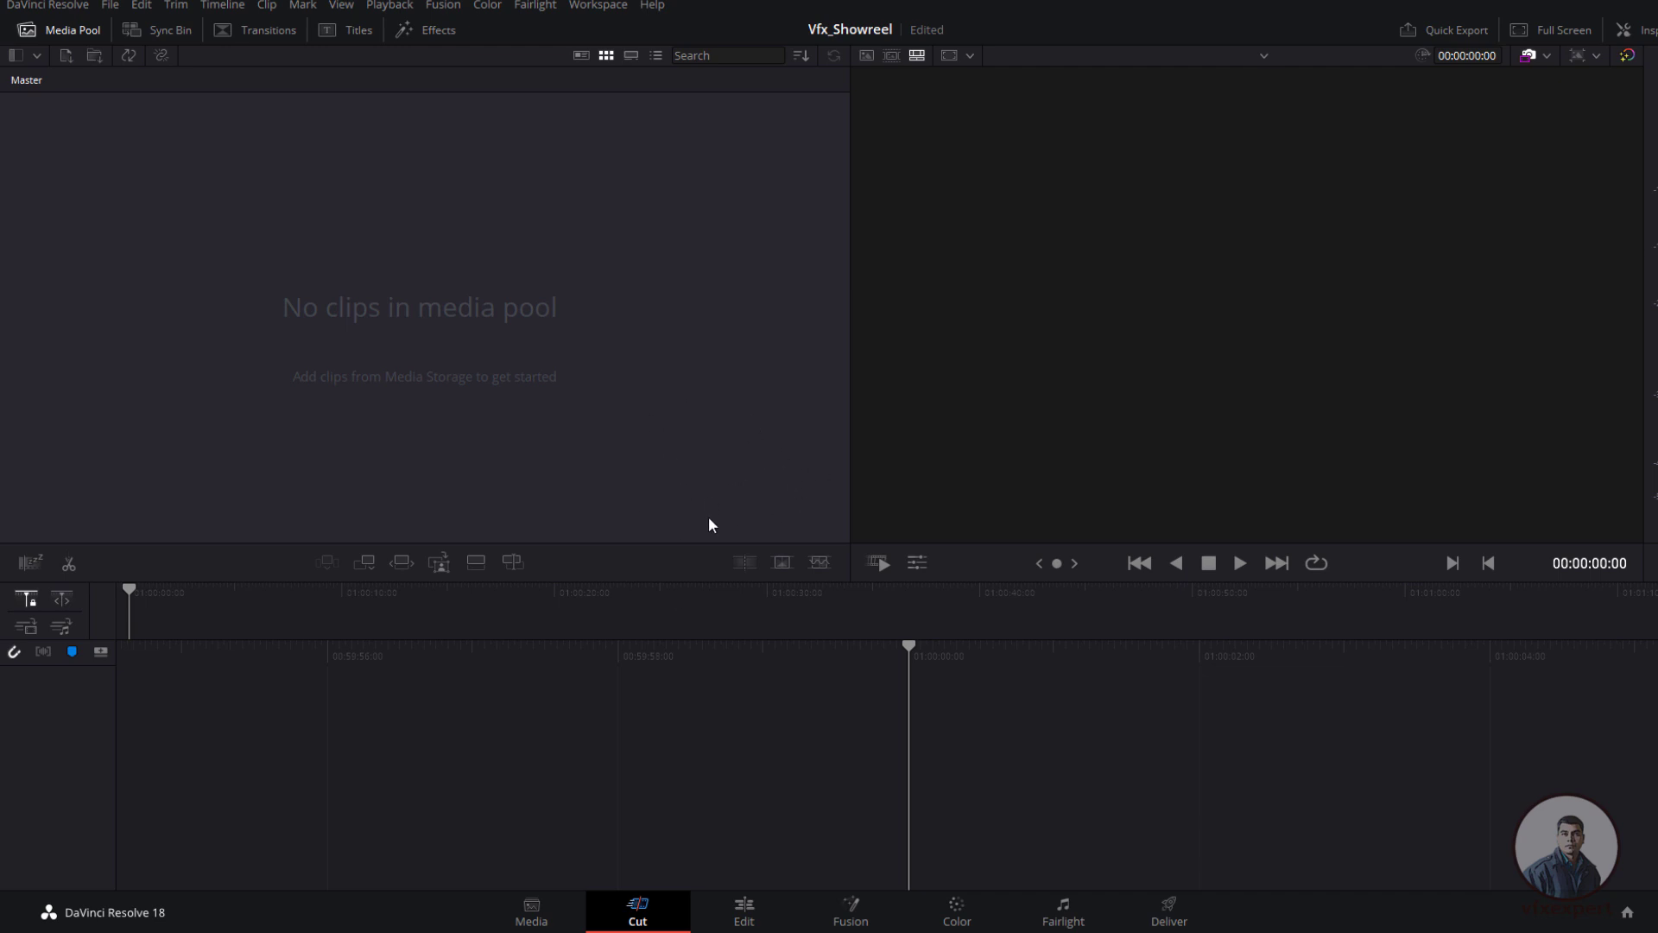
# Step: Switch to DaVinci Resolve's Media page and set the media storage frame display mode to Sequence
pyautogui.click(542, 912)
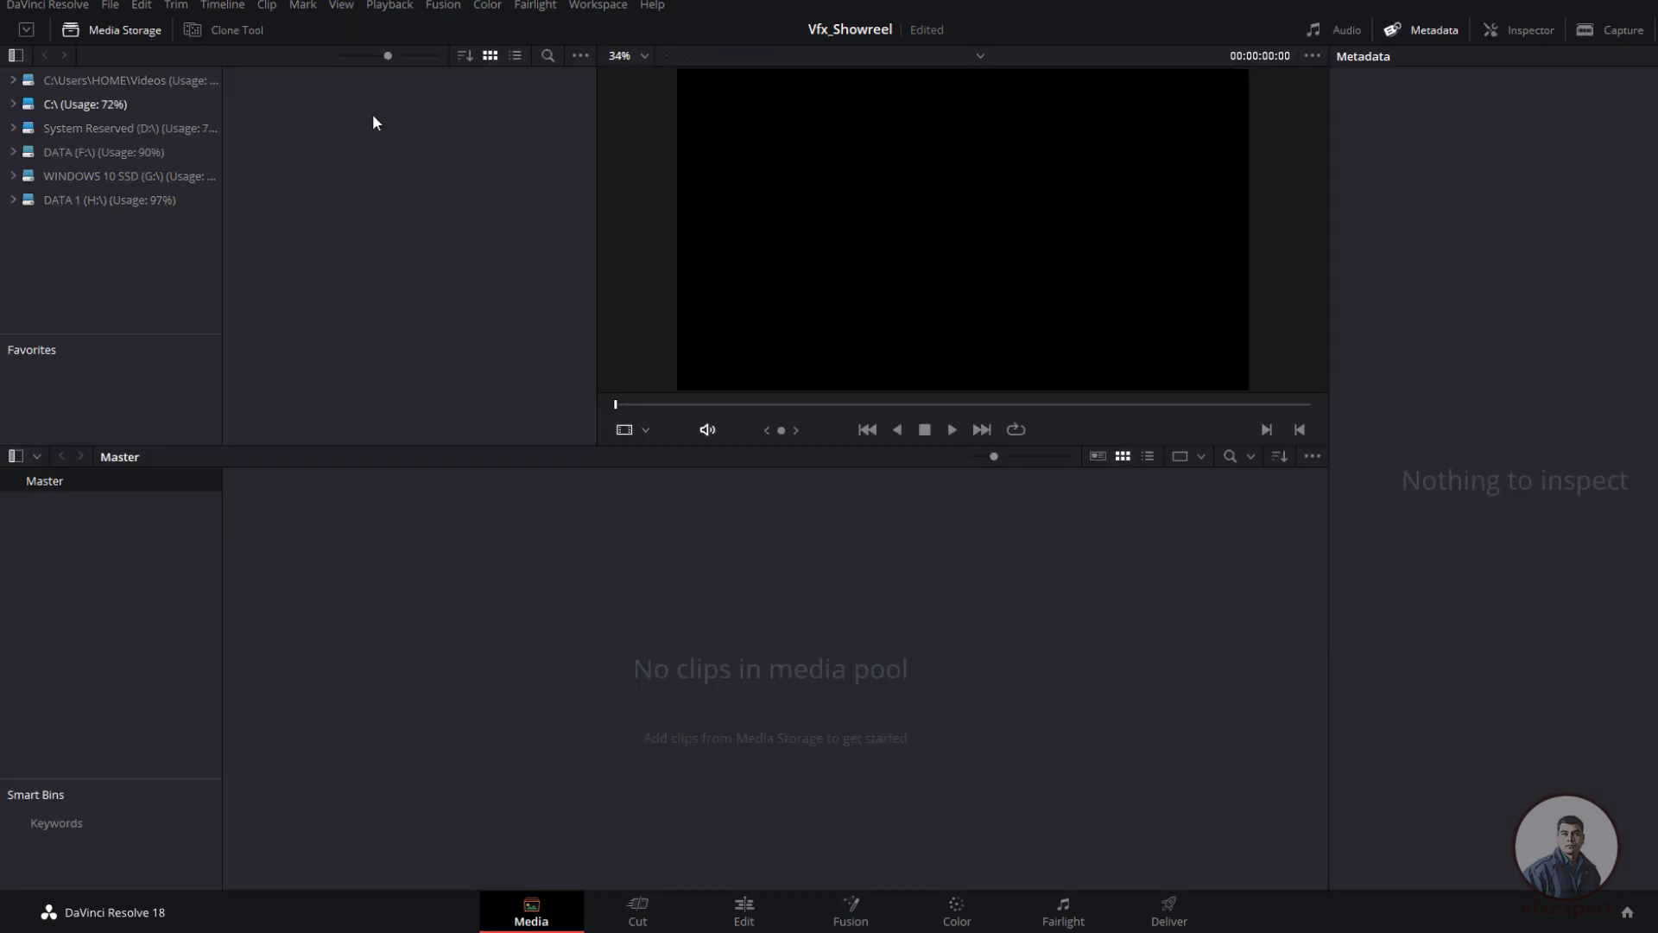
pyautogui.click(581, 55)
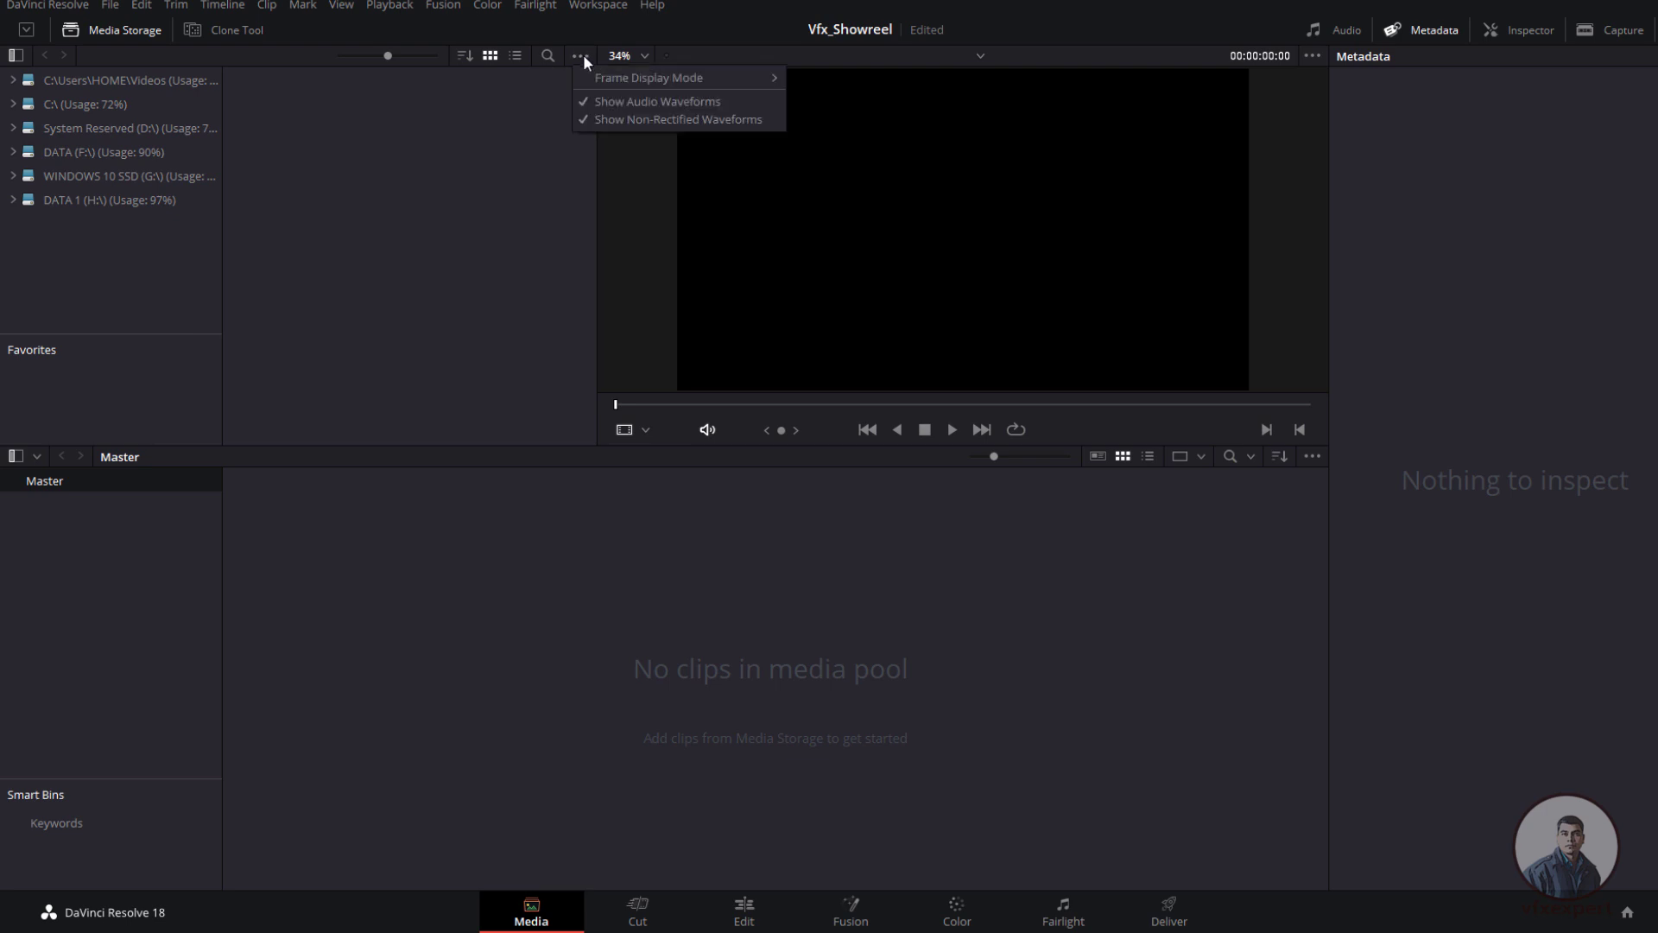
pyautogui.moveTo(615, 79)
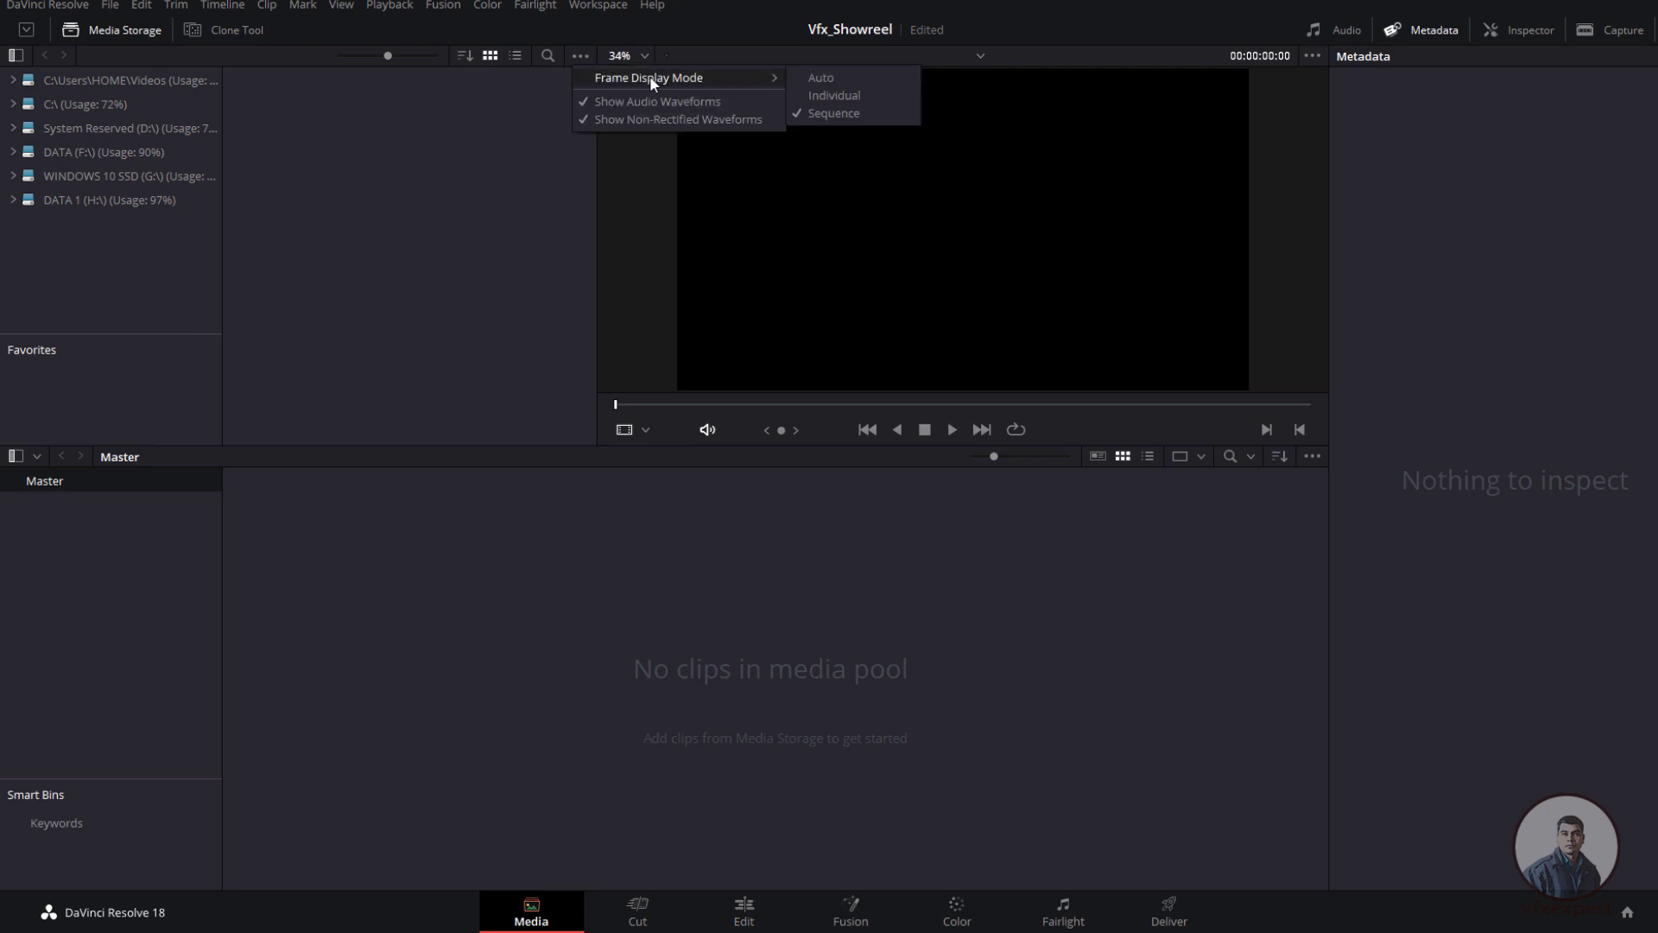
pyautogui.click(837, 112)
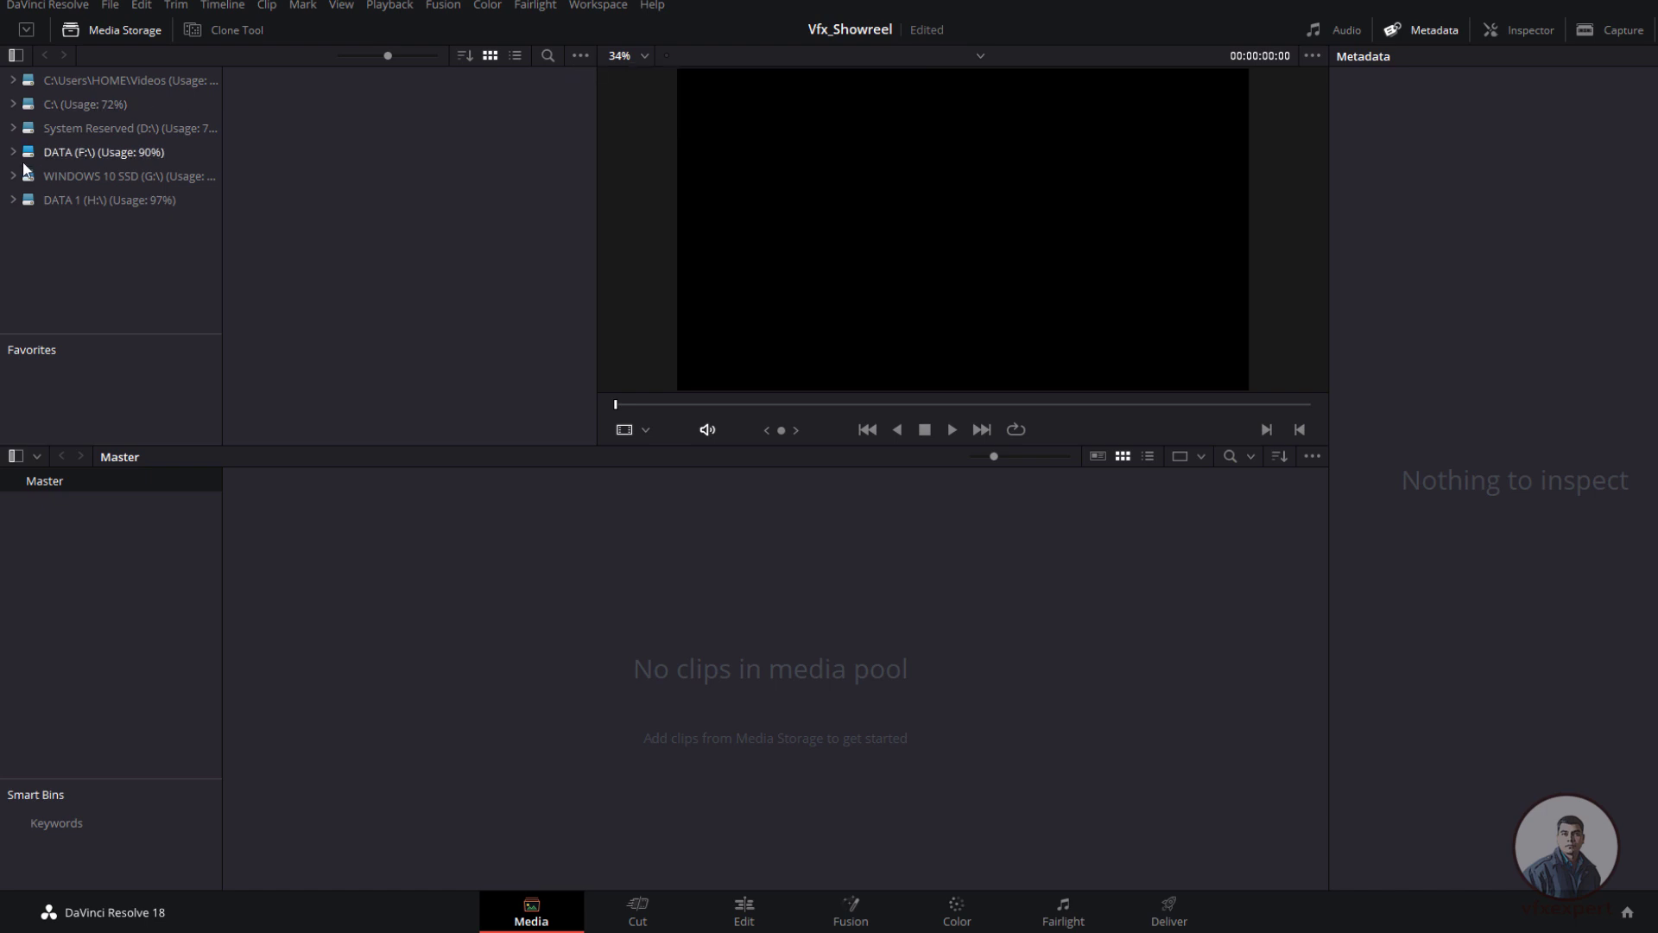
# Step: Browse the DATA 1 (H:) drive's New Vfx Footage folder to showreel _compile and open its Girl Hair Shot folder
pyautogui.click(84, 201)
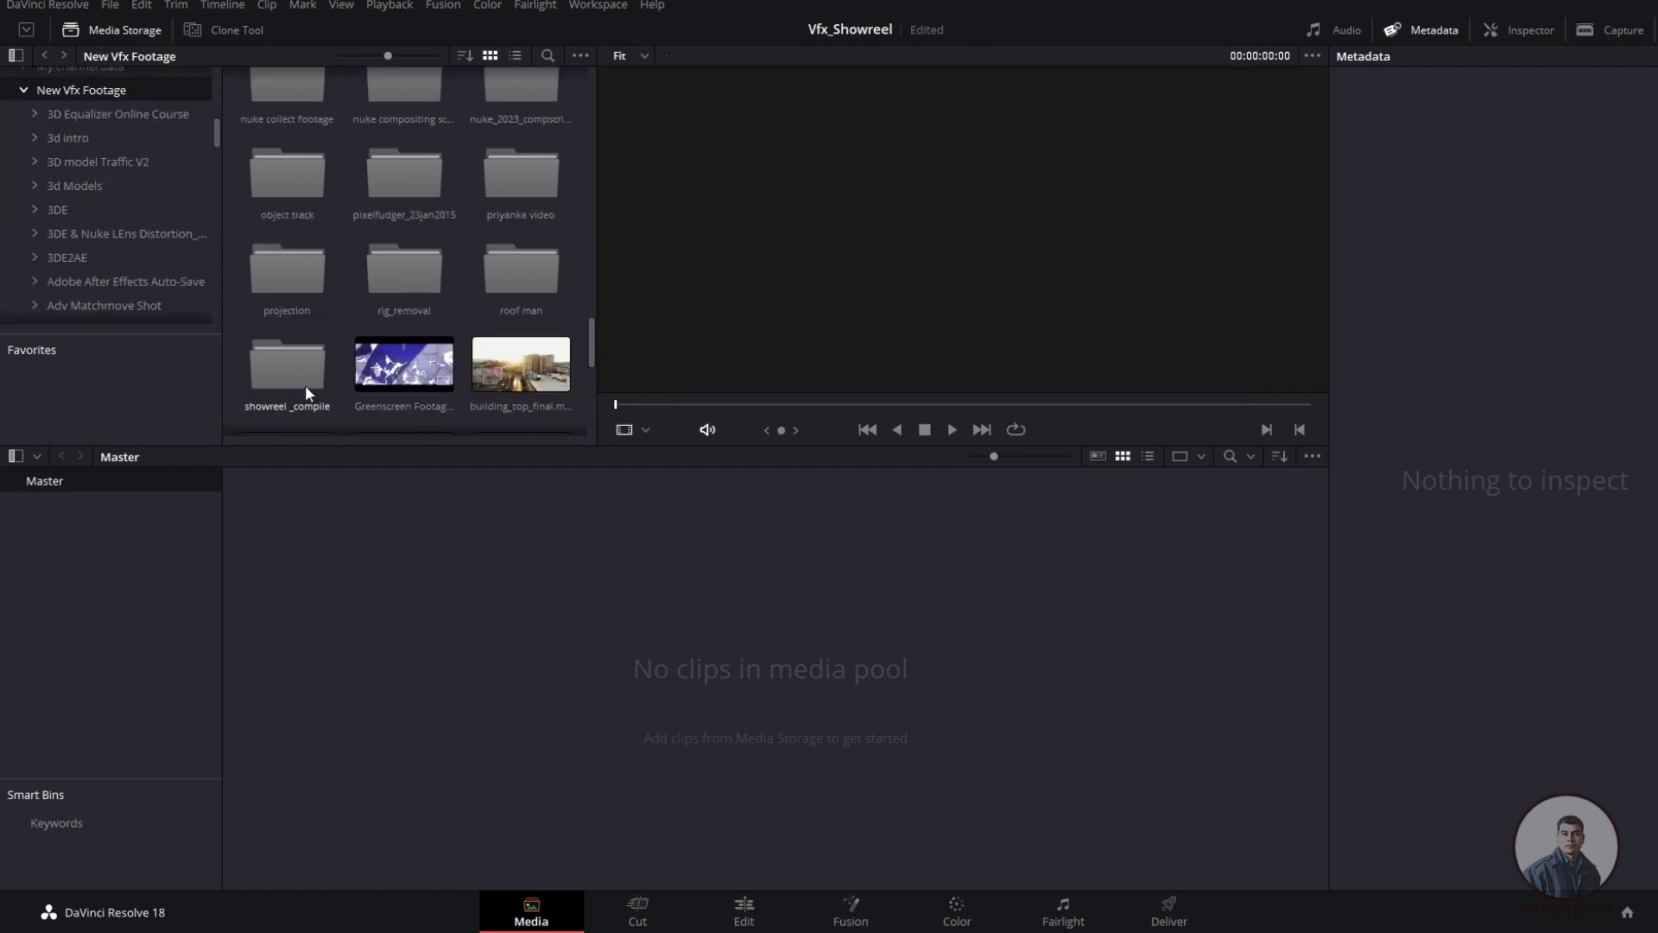
pyautogui.doubleClick(282, 365)
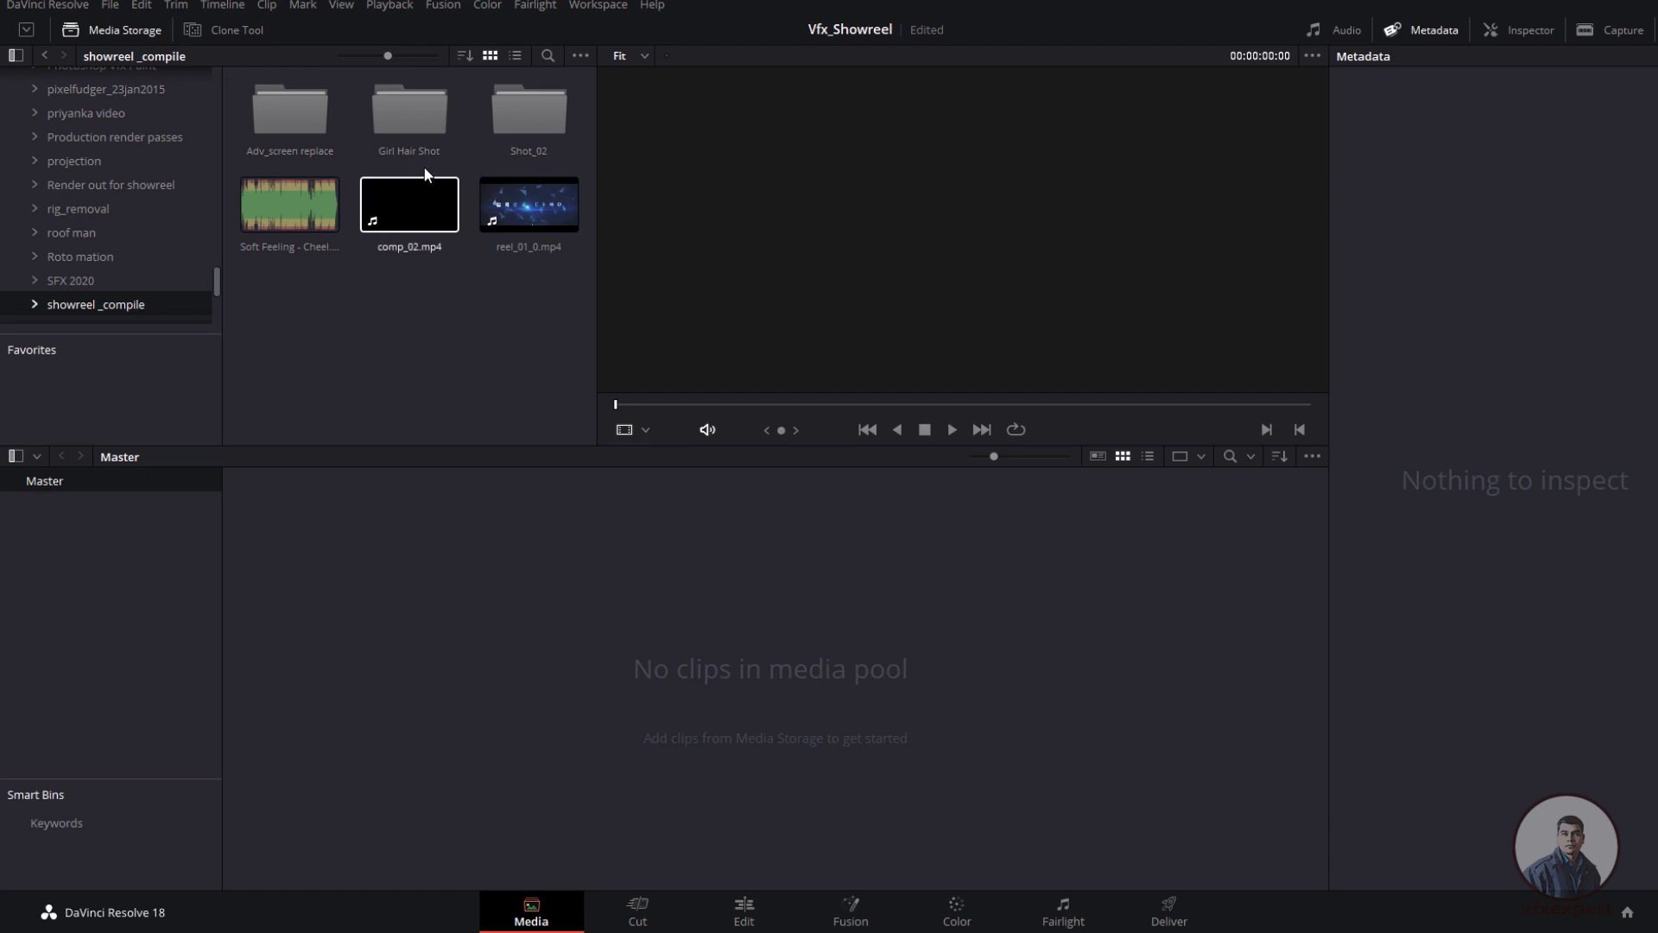
pyautogui.doubleClick(427, 123)
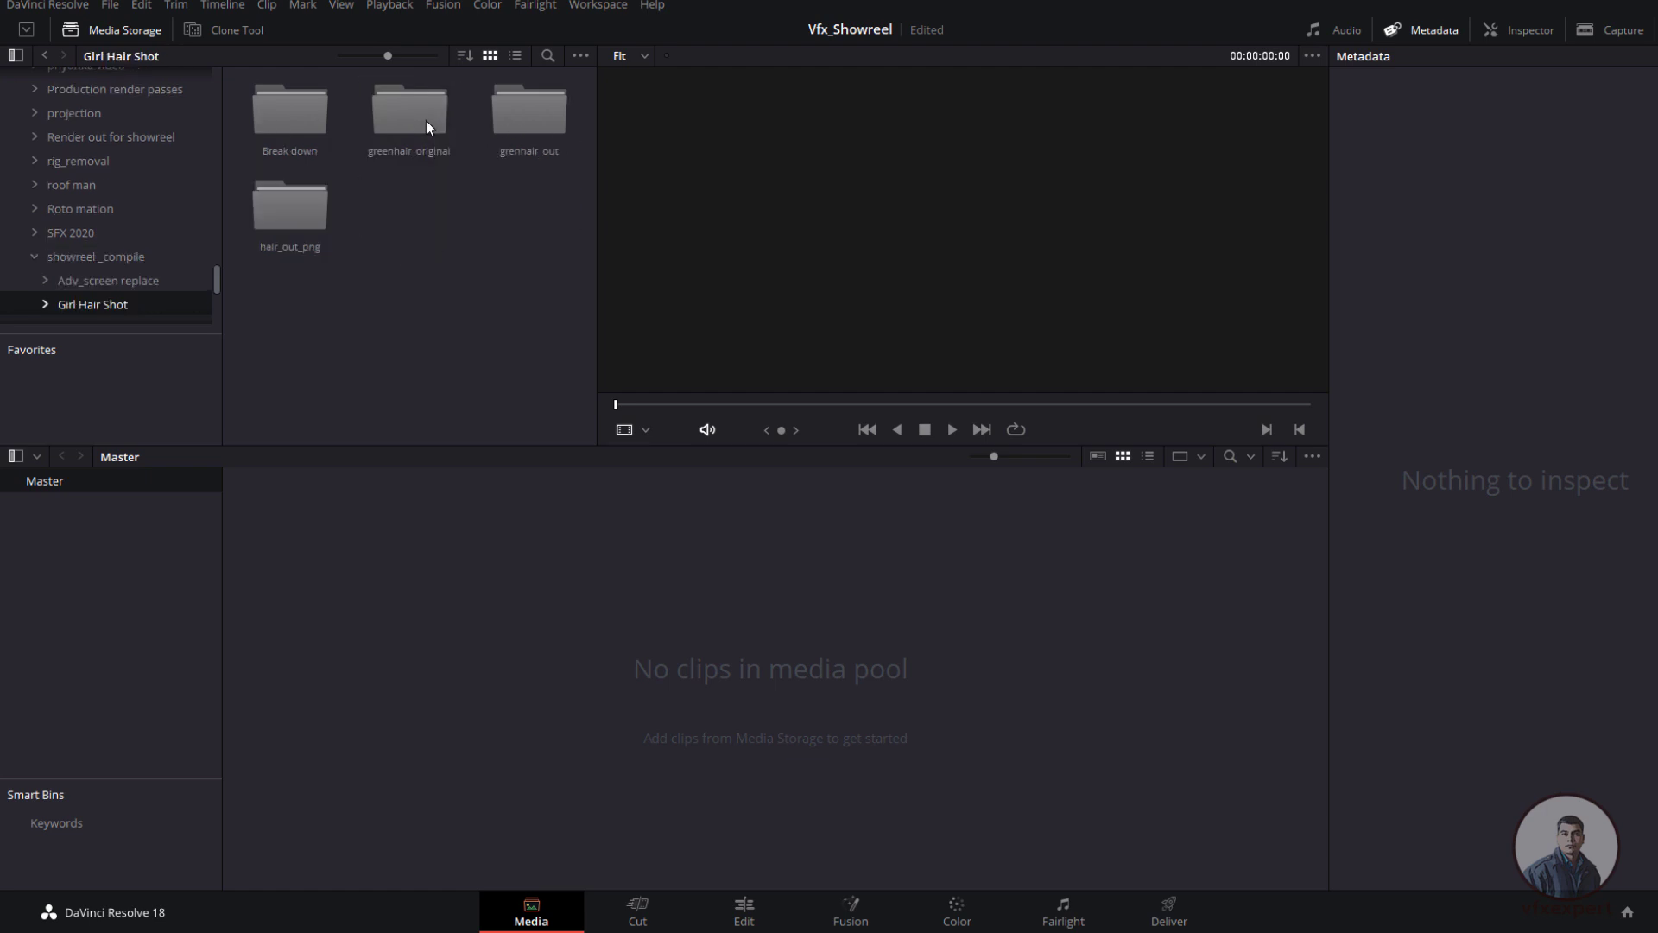
# Step: Preview the bg, checker and comp stills in the Break down folder and return to Girl Hair Shot
pyautogui.doubleClick(314, 121)
pyautogui.click(273, 99)
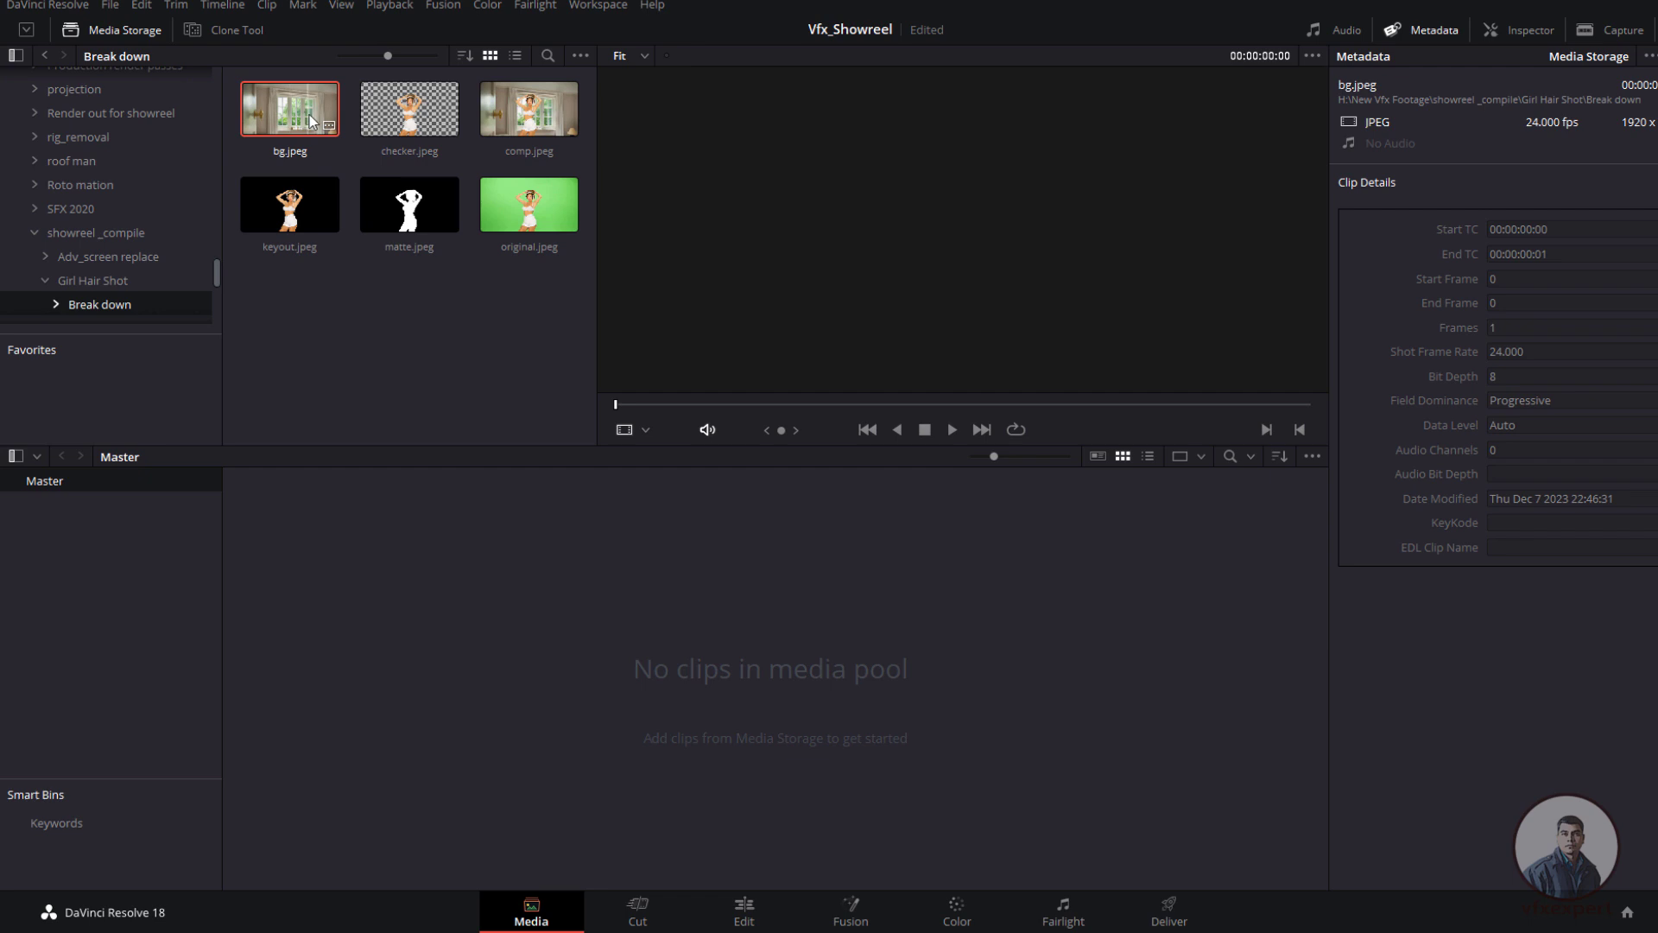
pyautogui.click(409, 128)
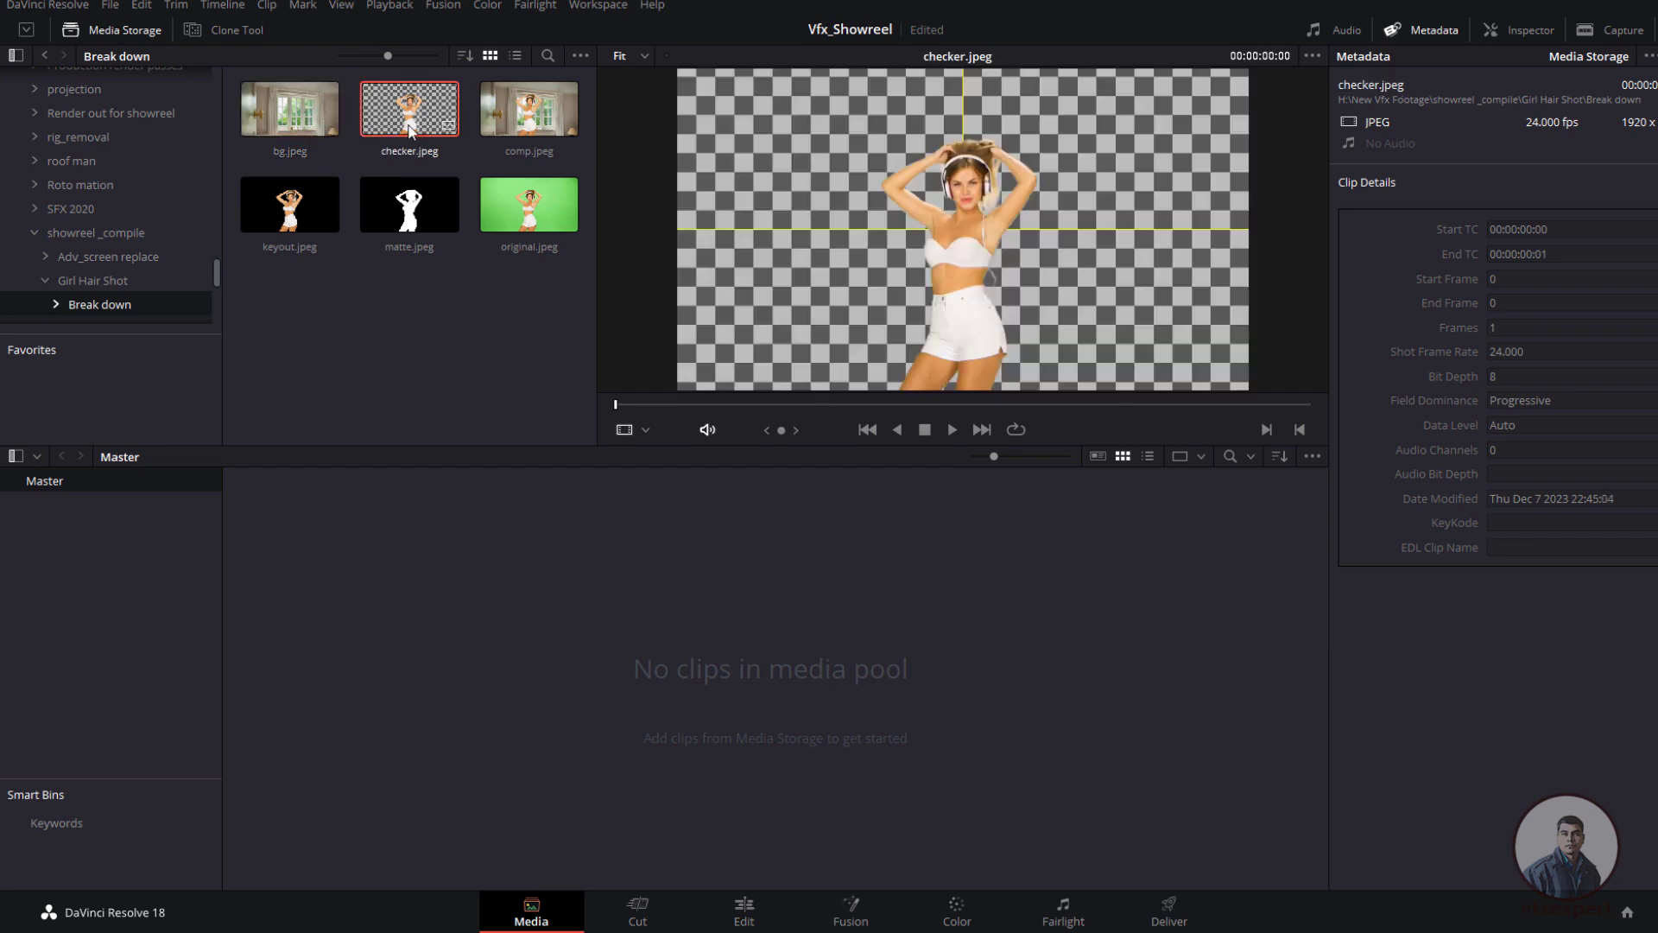
pyautogui.click(529, 113)
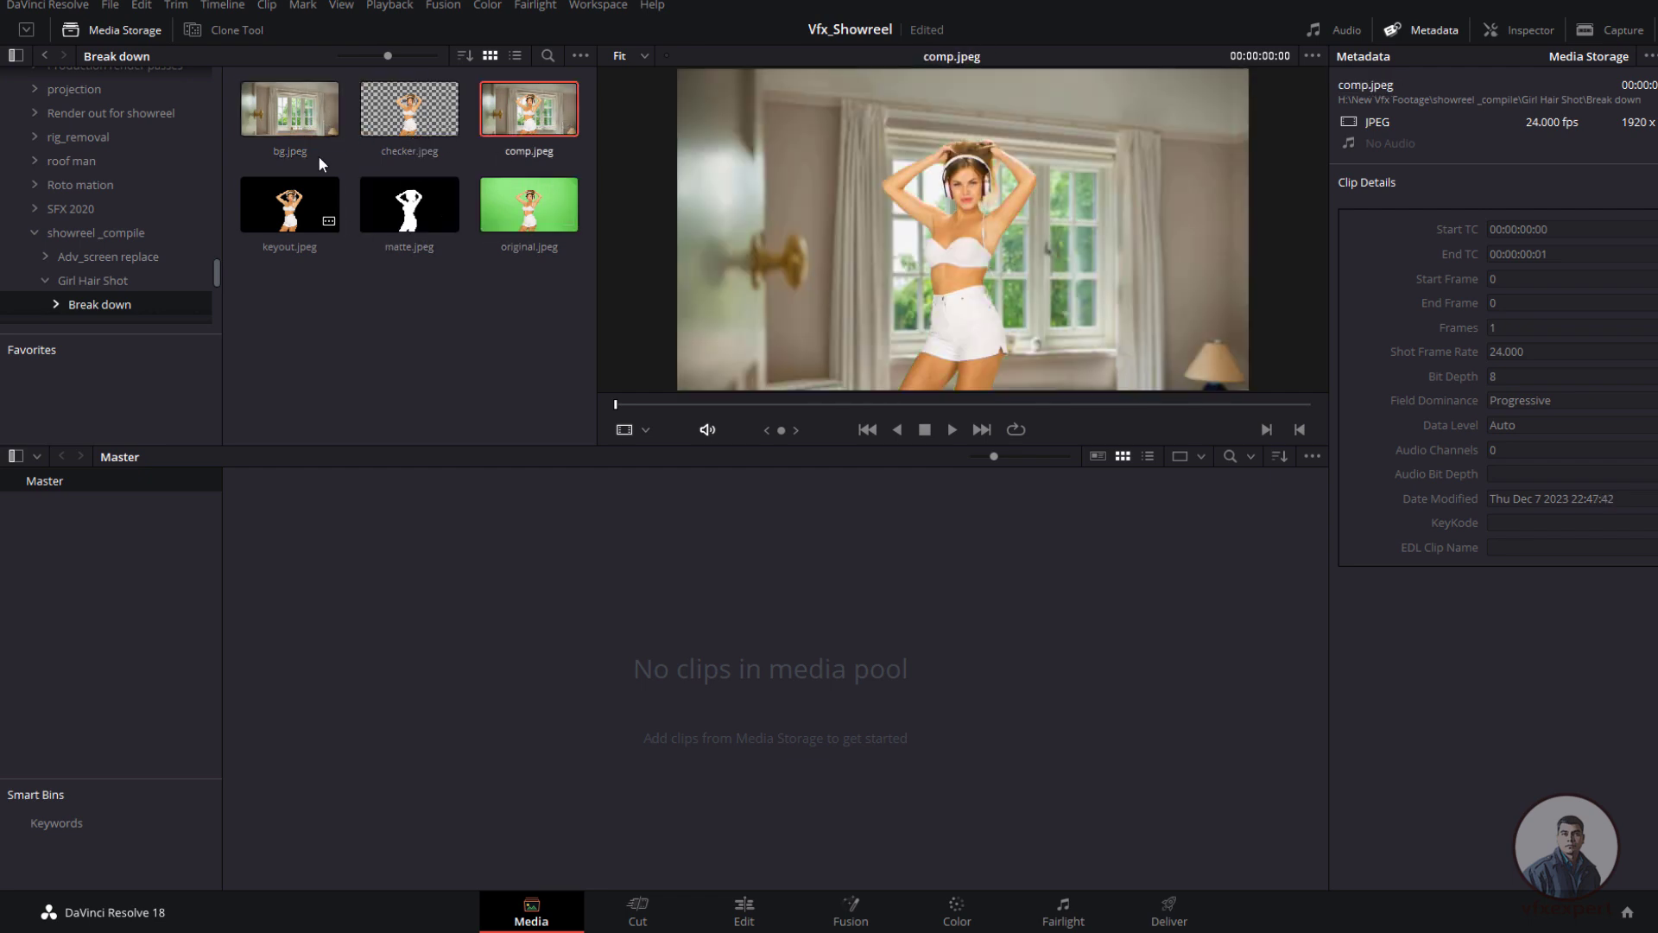
pyautogui.click(308, 129)
pyautogui.click(44, 56)
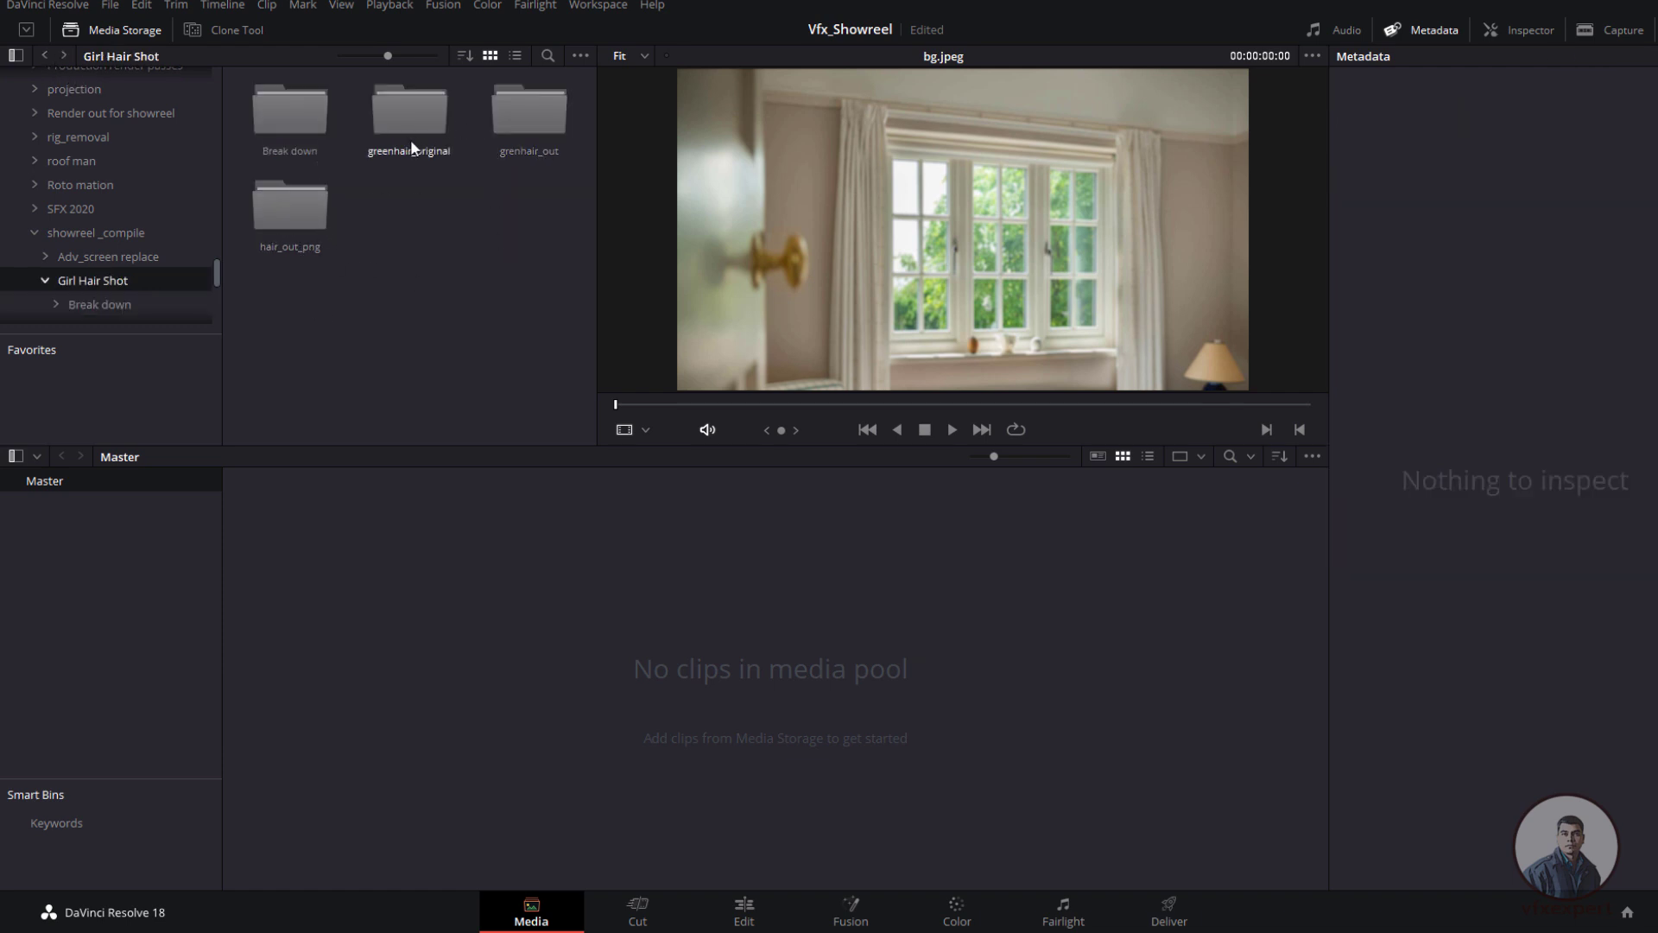
# Step: Add the green_hair TIFF sequence from the greenhair_original folder to the Master bin of the media pool
pyautogui.doubleClick(434, 120)
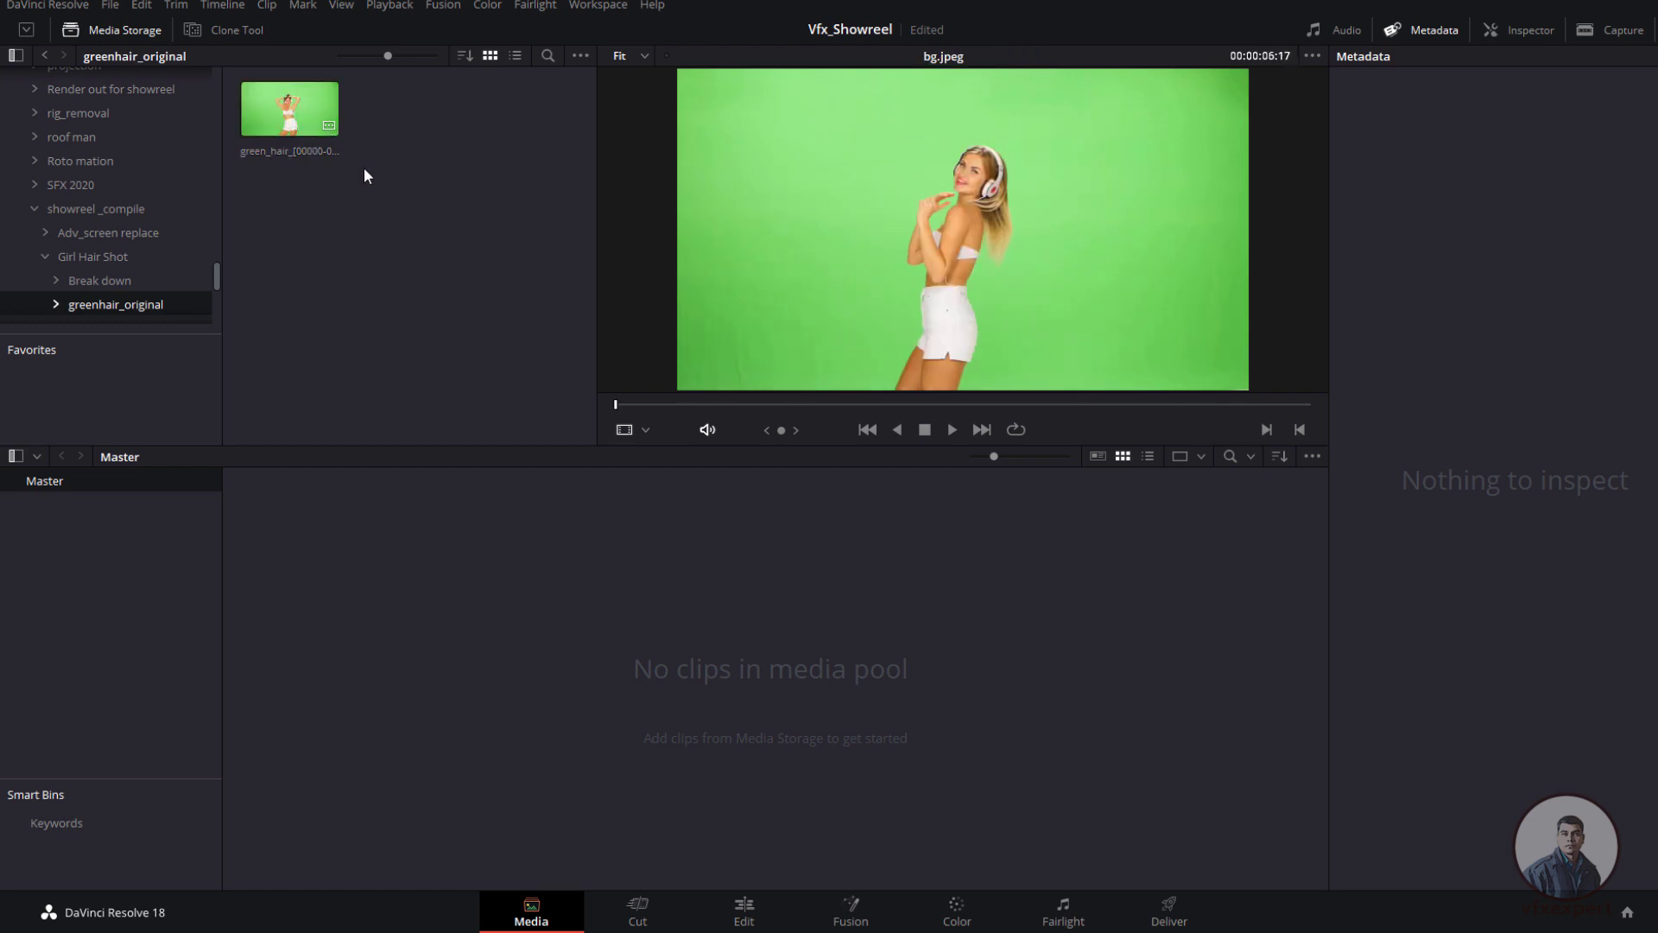
pyautogui.click(296, 121)
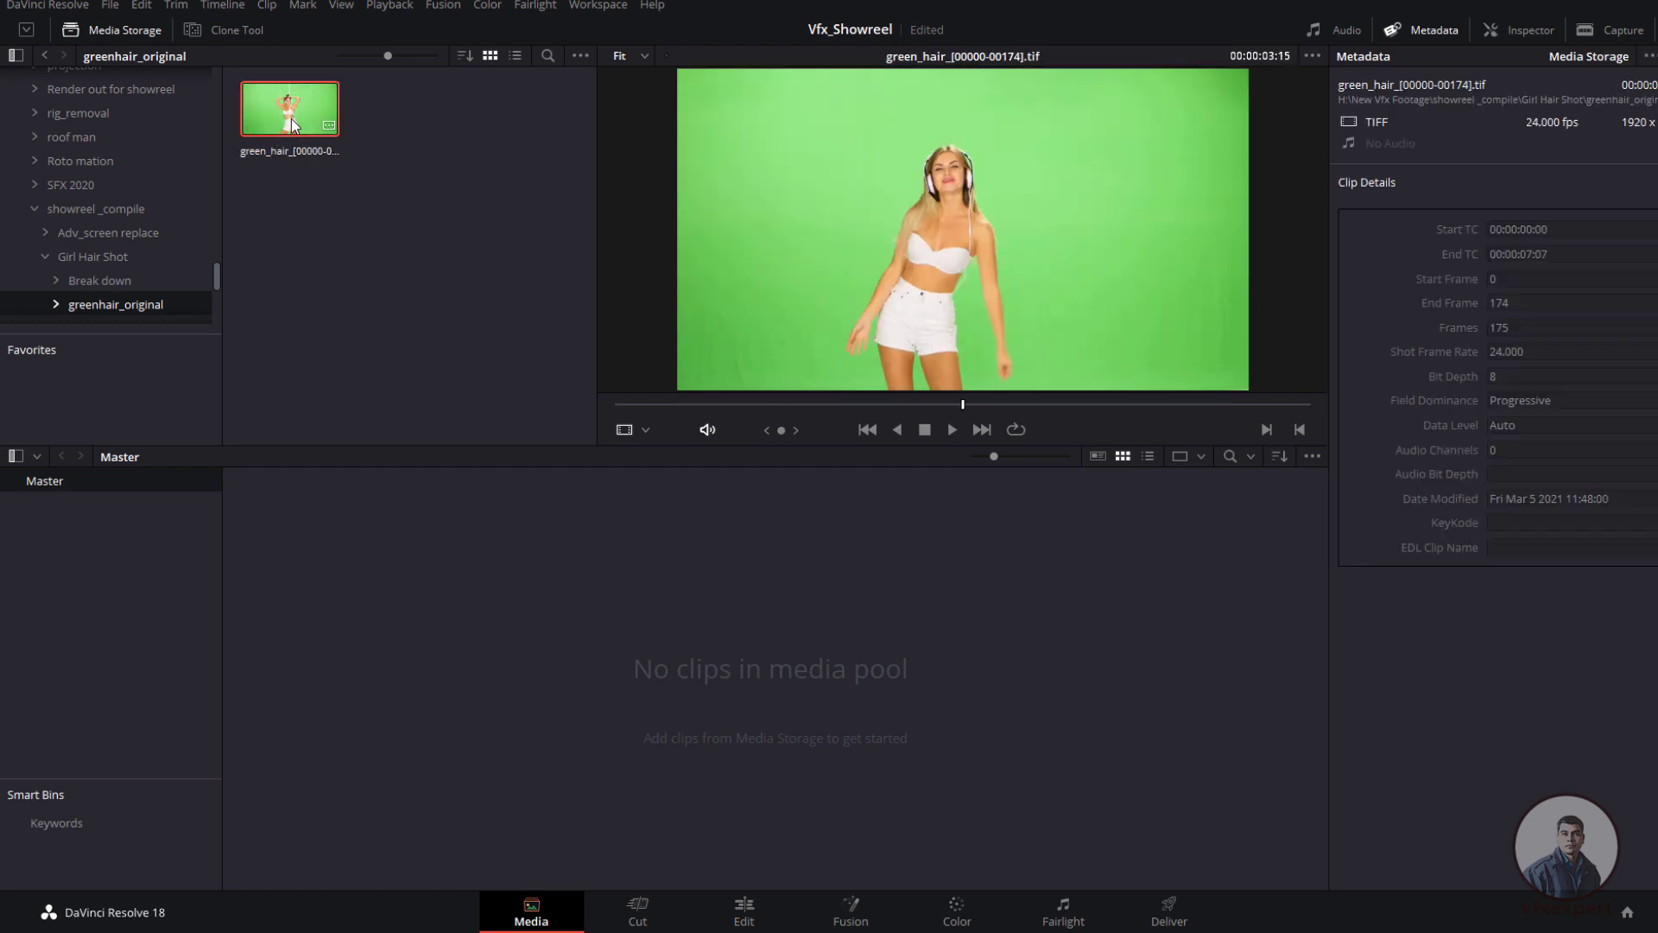
pyautogui.moveTo(283, 130); pyautogui.dragTo(411, 593)
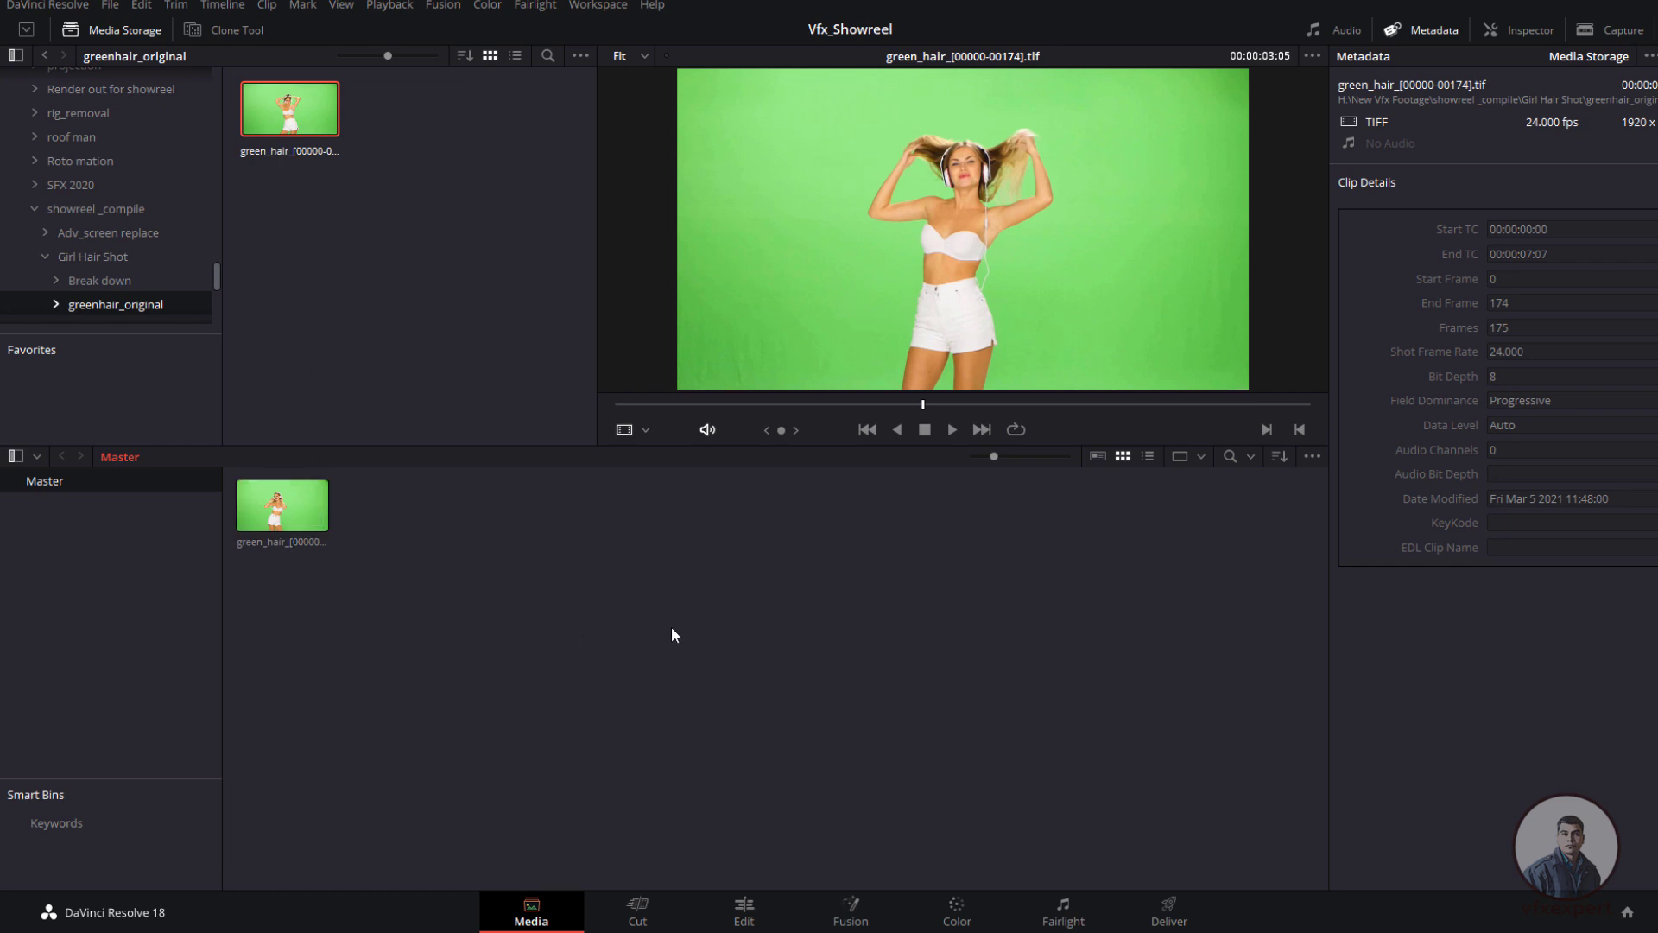
# Step: Switch to File Explorer and import the hair_out_png folder from Girl Hair Shot into the Master bin
pyautogui.hotkey('alt', 'Tab')
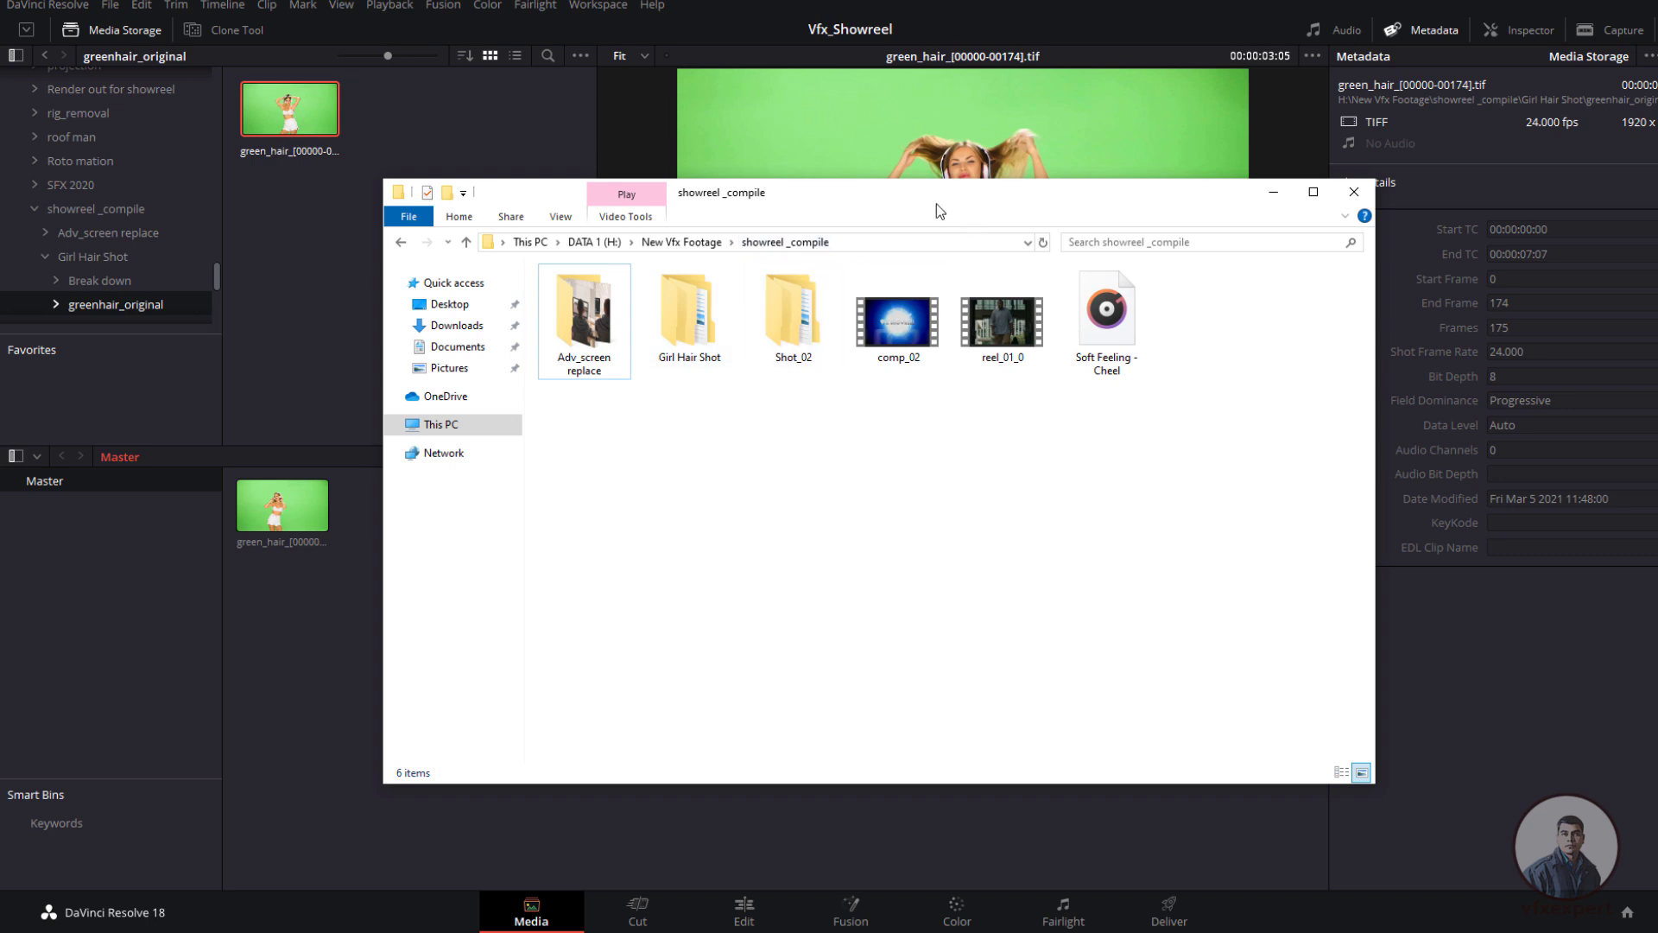
pyautogui.moveTo(931, 200); pyautogui.dragTo(1285, 264)
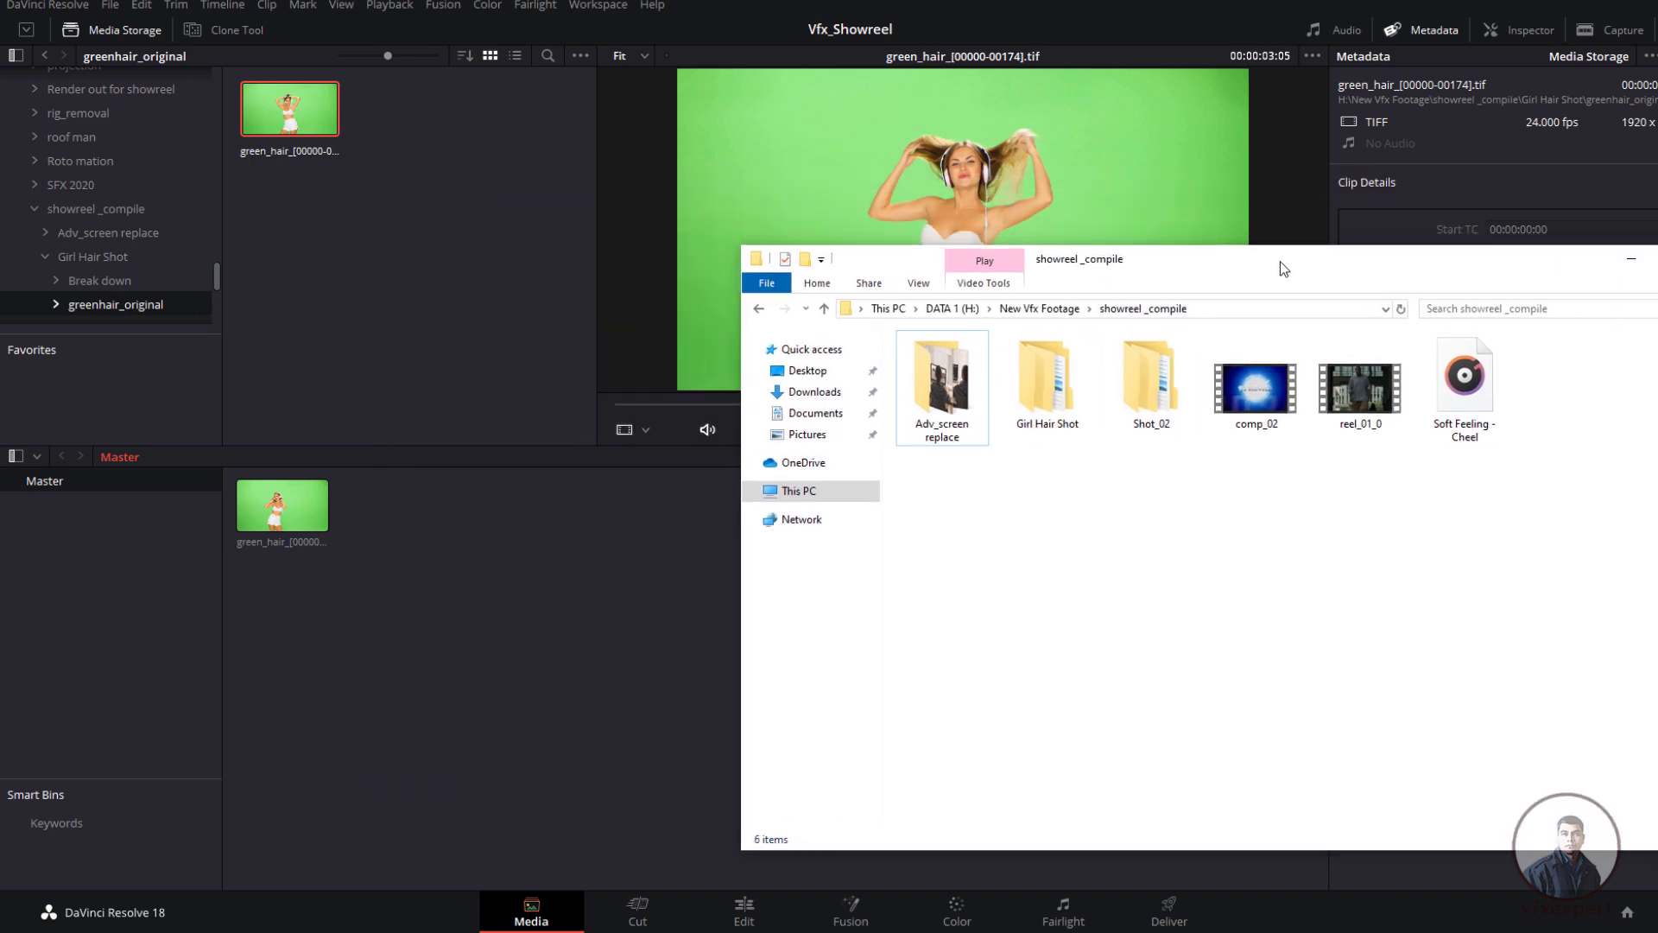
pyautogui.doubleClick(1044, 360)
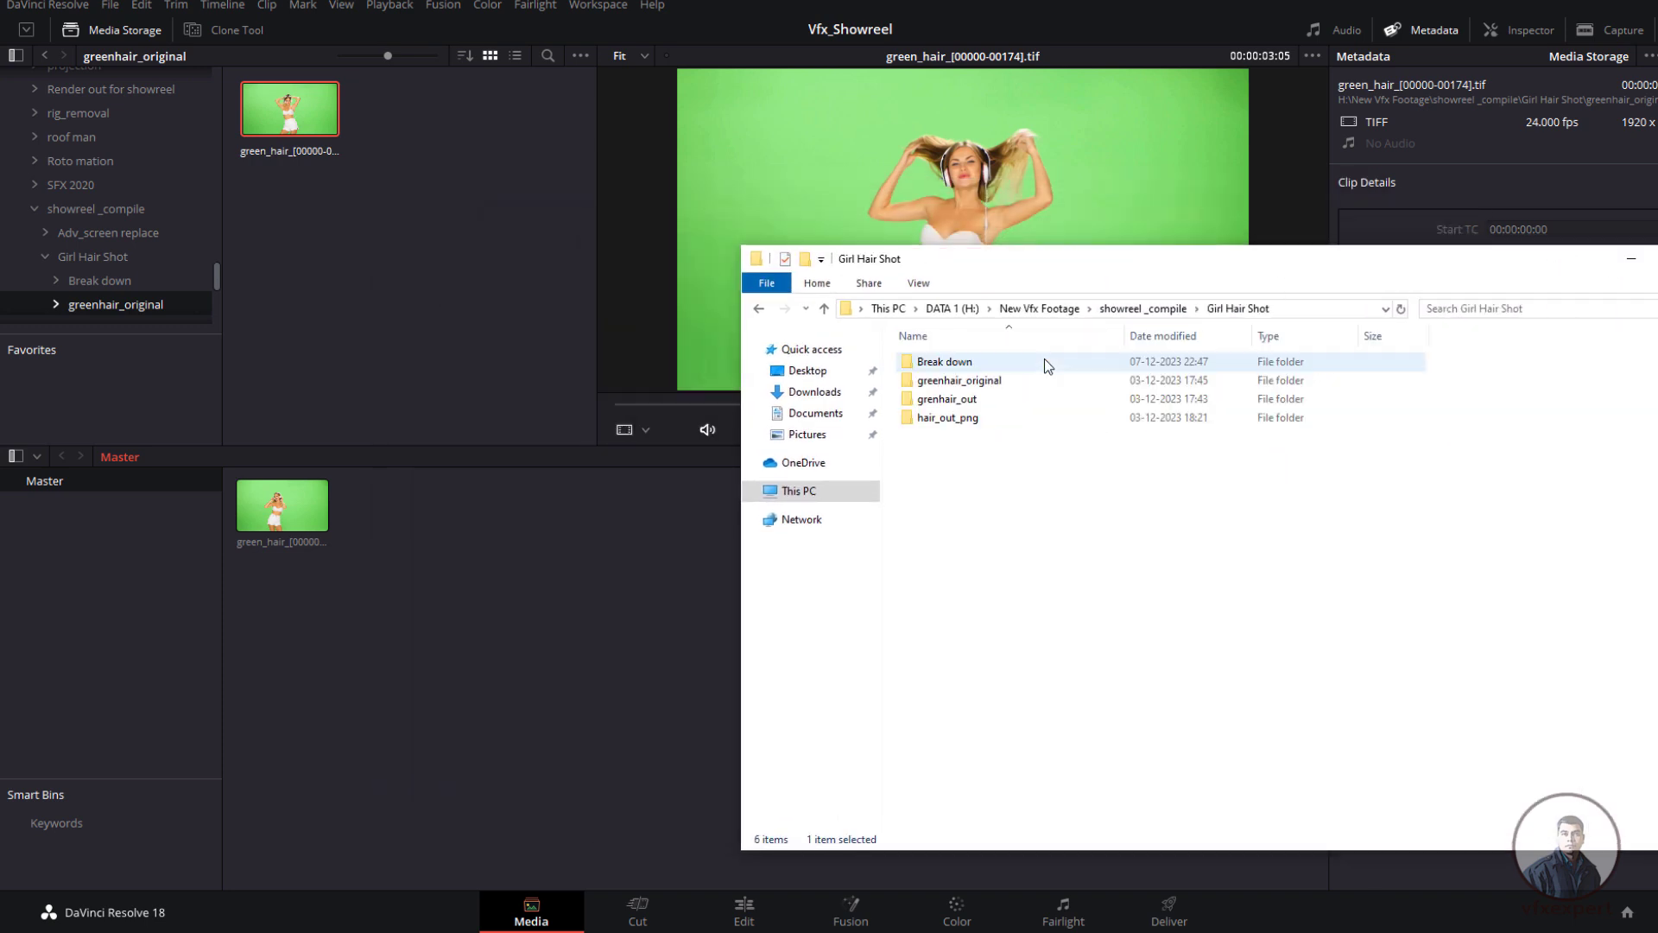
pyautogui.doubleClick(950, 419)
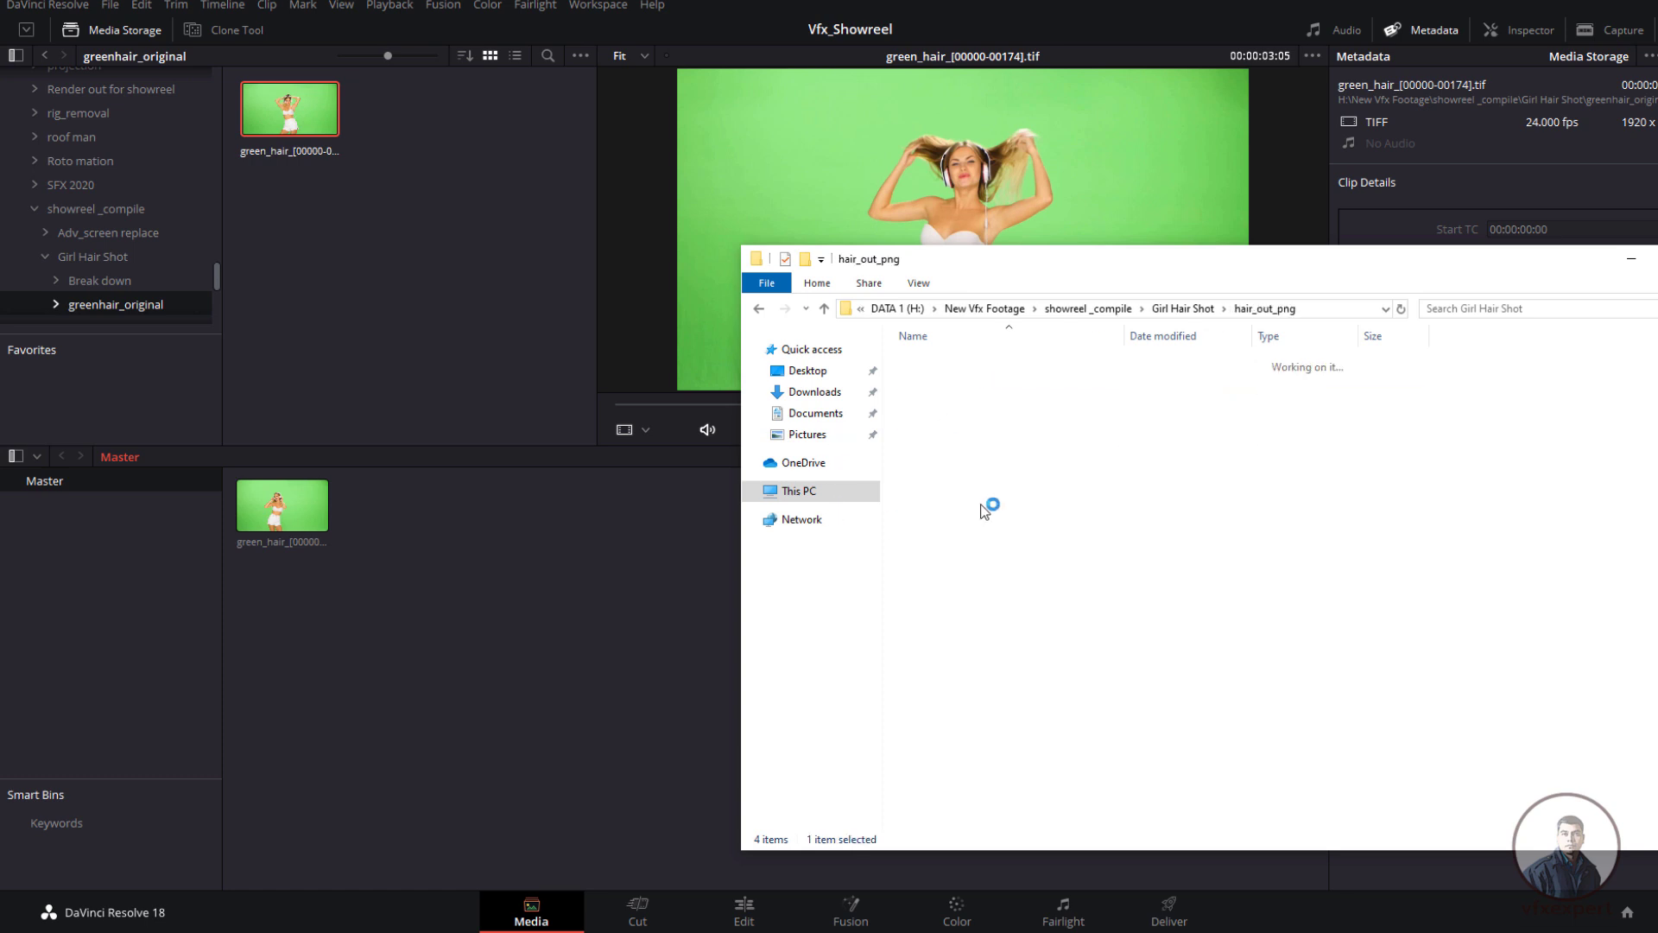
pyautogui.click(759, 309)
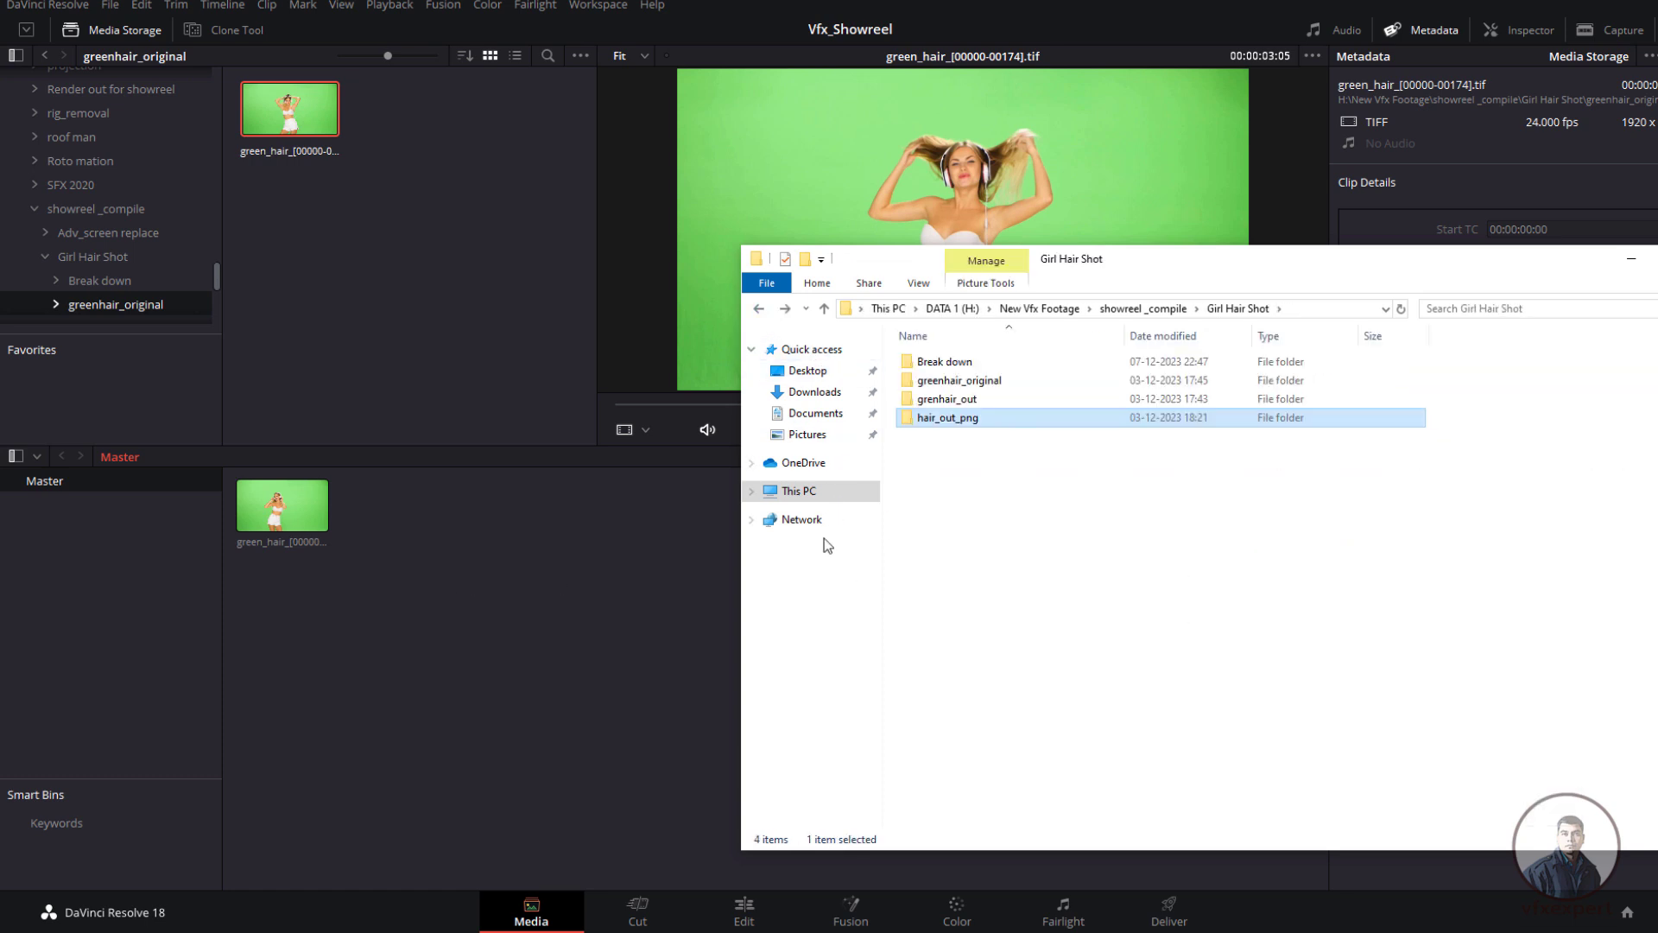
pyautogui.moveTo(953, 429); pyautogui.dragTo(590, 641)
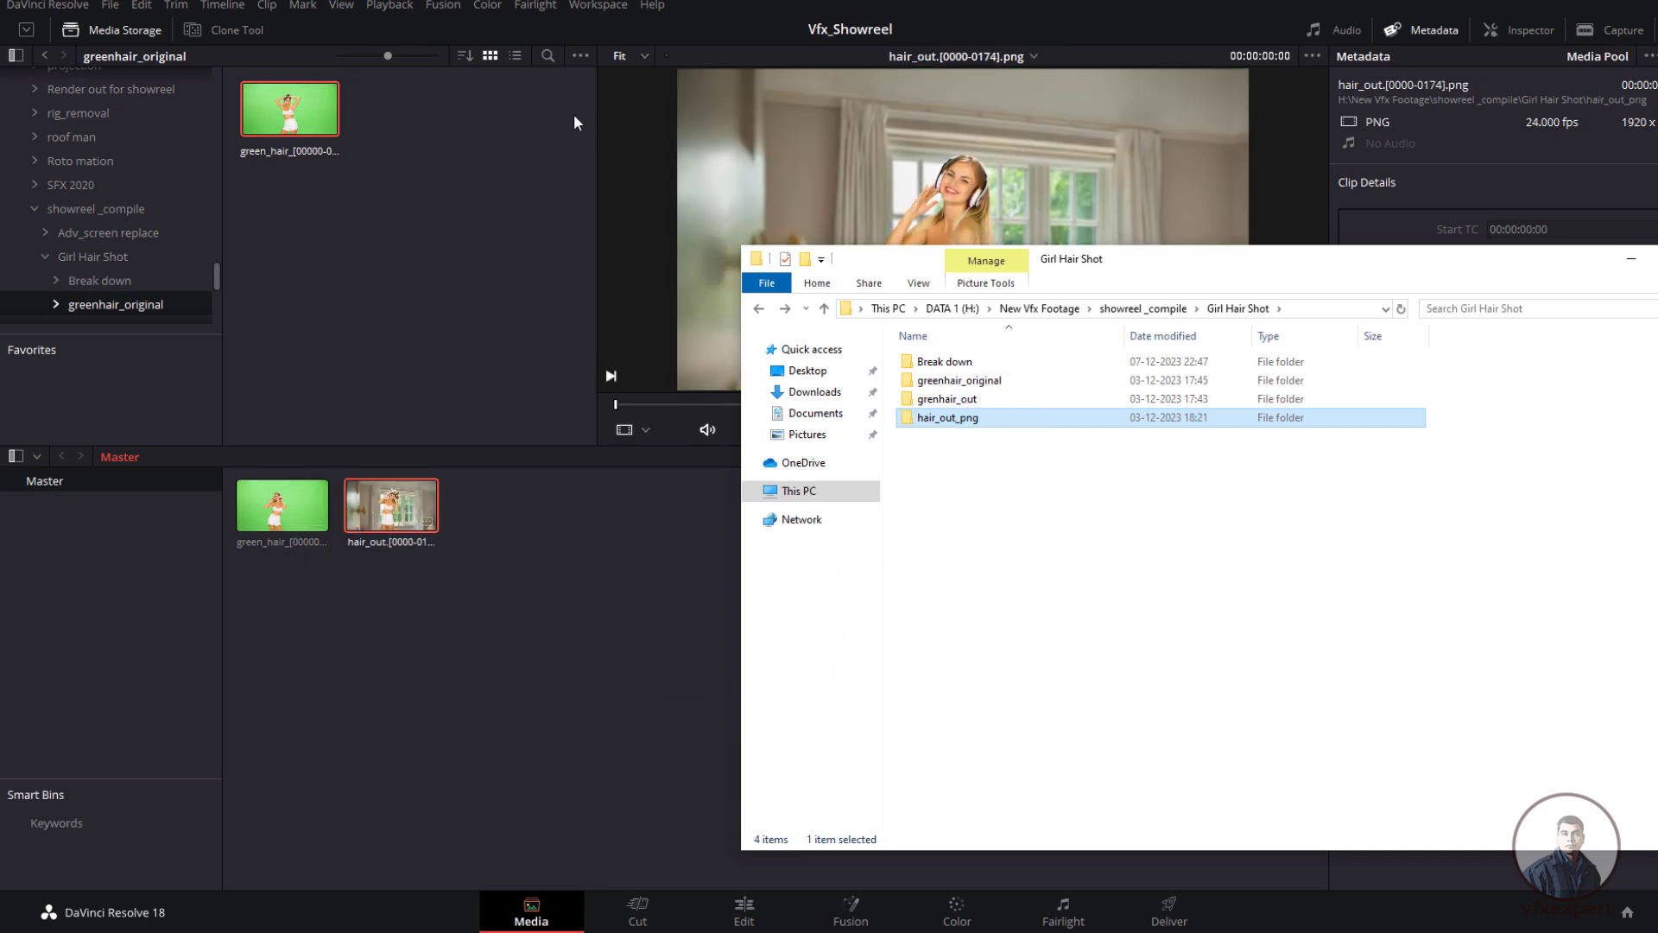
# Step: Check the media storage frame display mode and reselect Sequence
pyautogui.click(580, 55)
pyautogui.moveTo(723, 86)
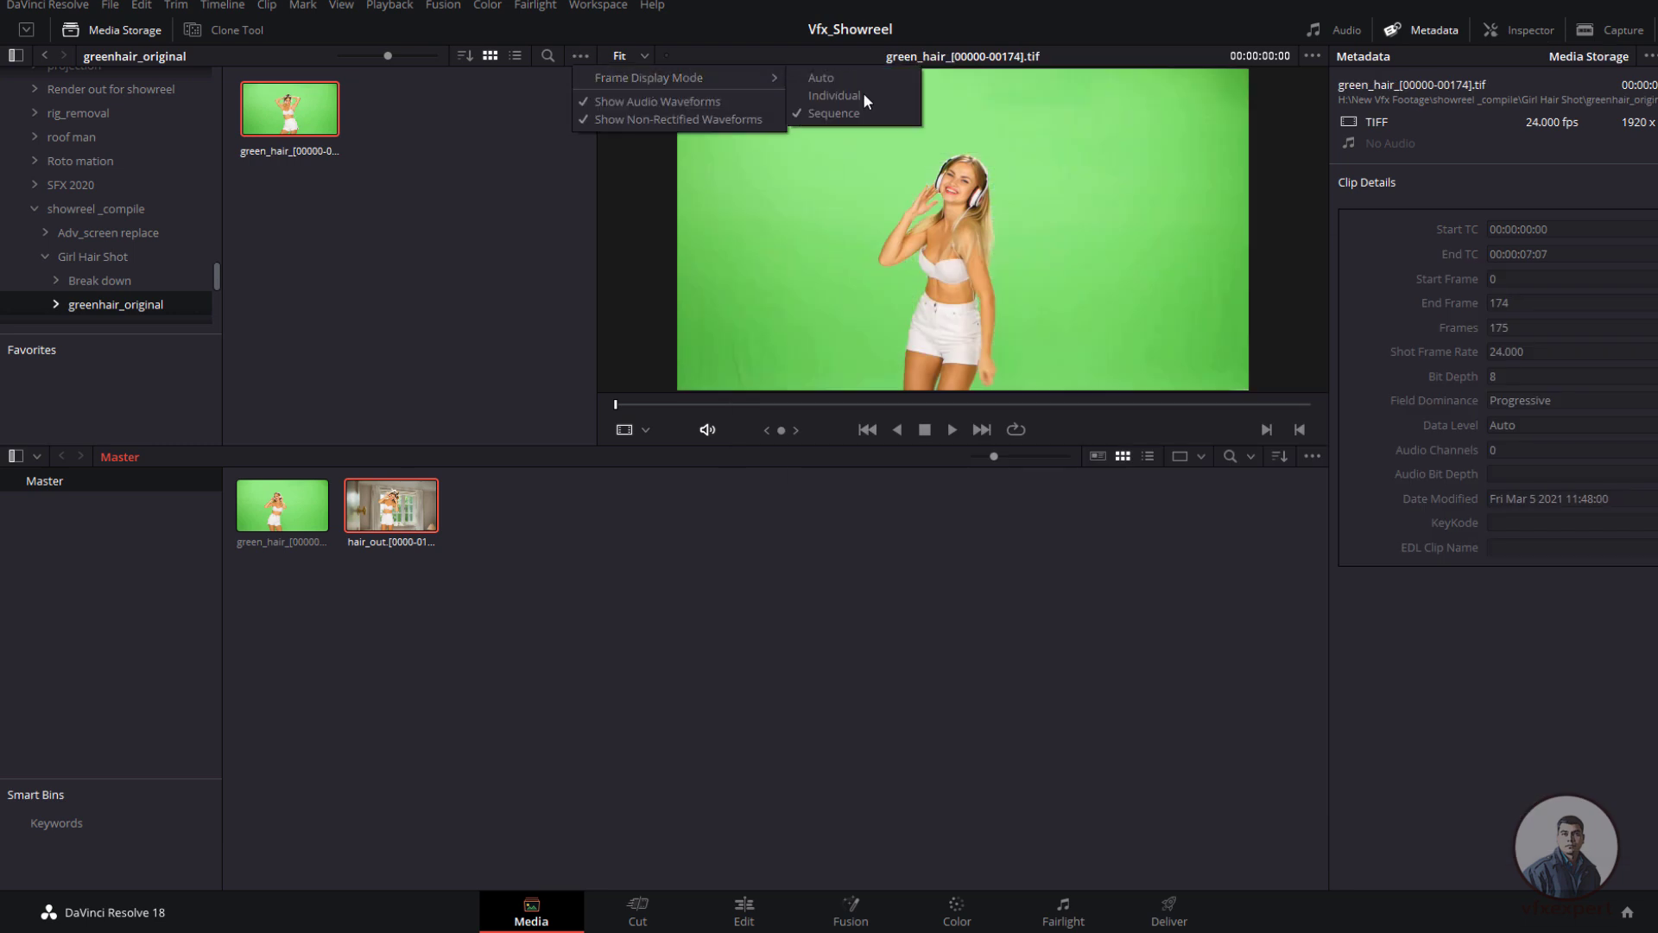
pyautogui.click(834, 114)
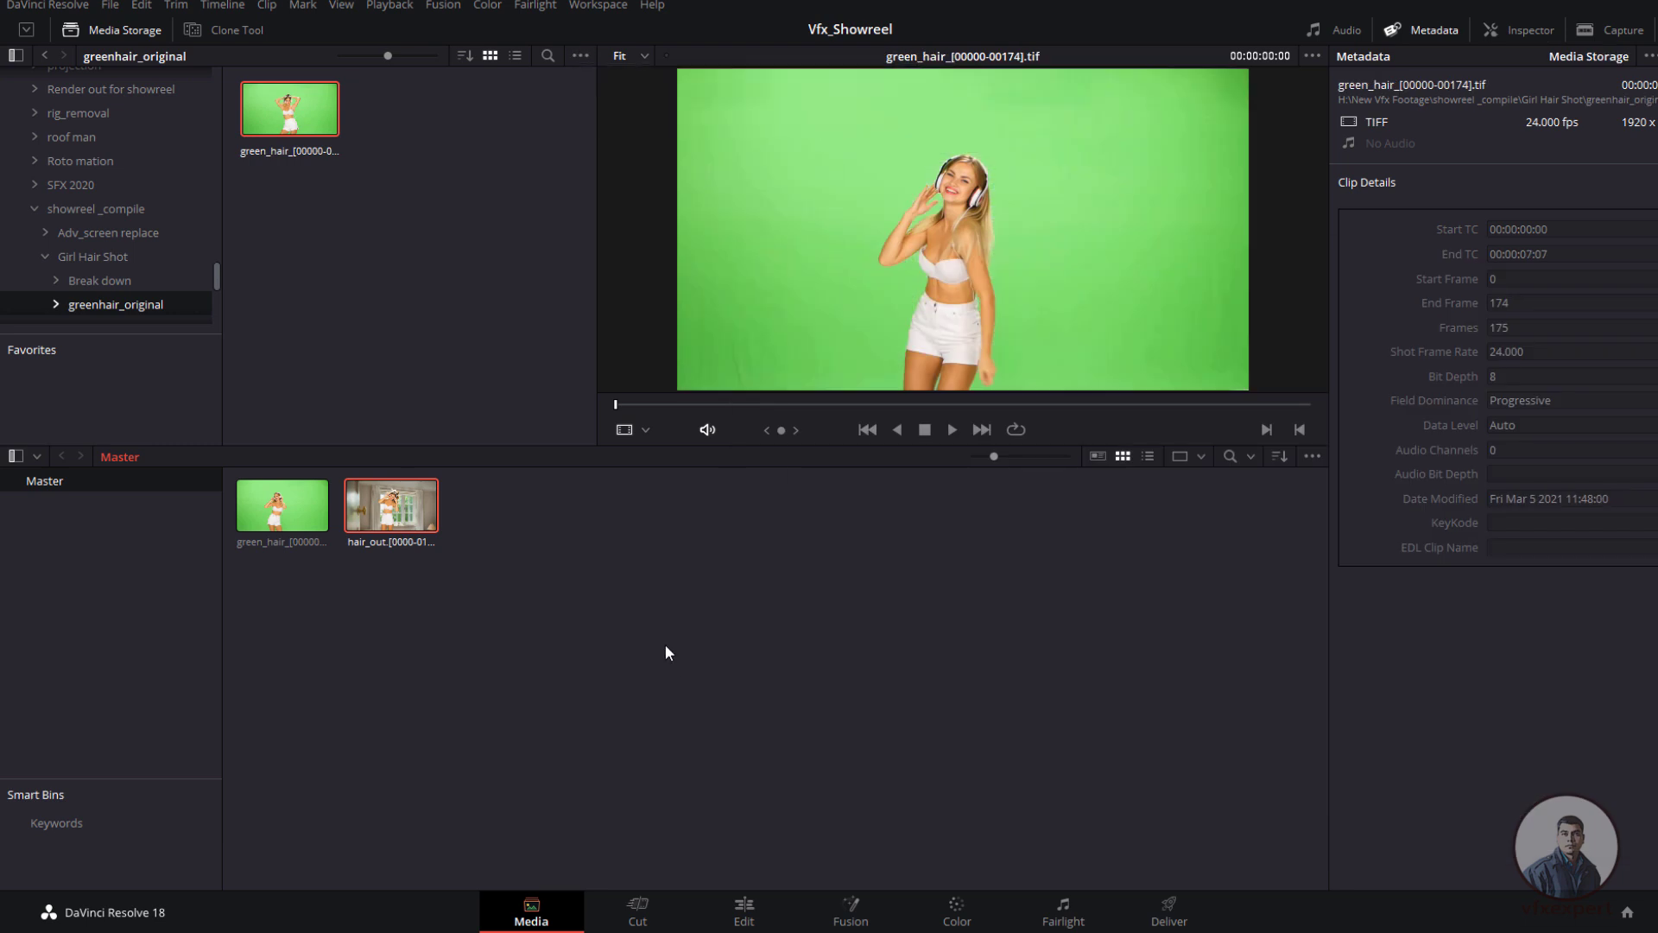
# Step: Import all six JPEG stills from the Break down folder in File Explorer into the Master bin
pyautogui.hotkey('alt', 'Tab')
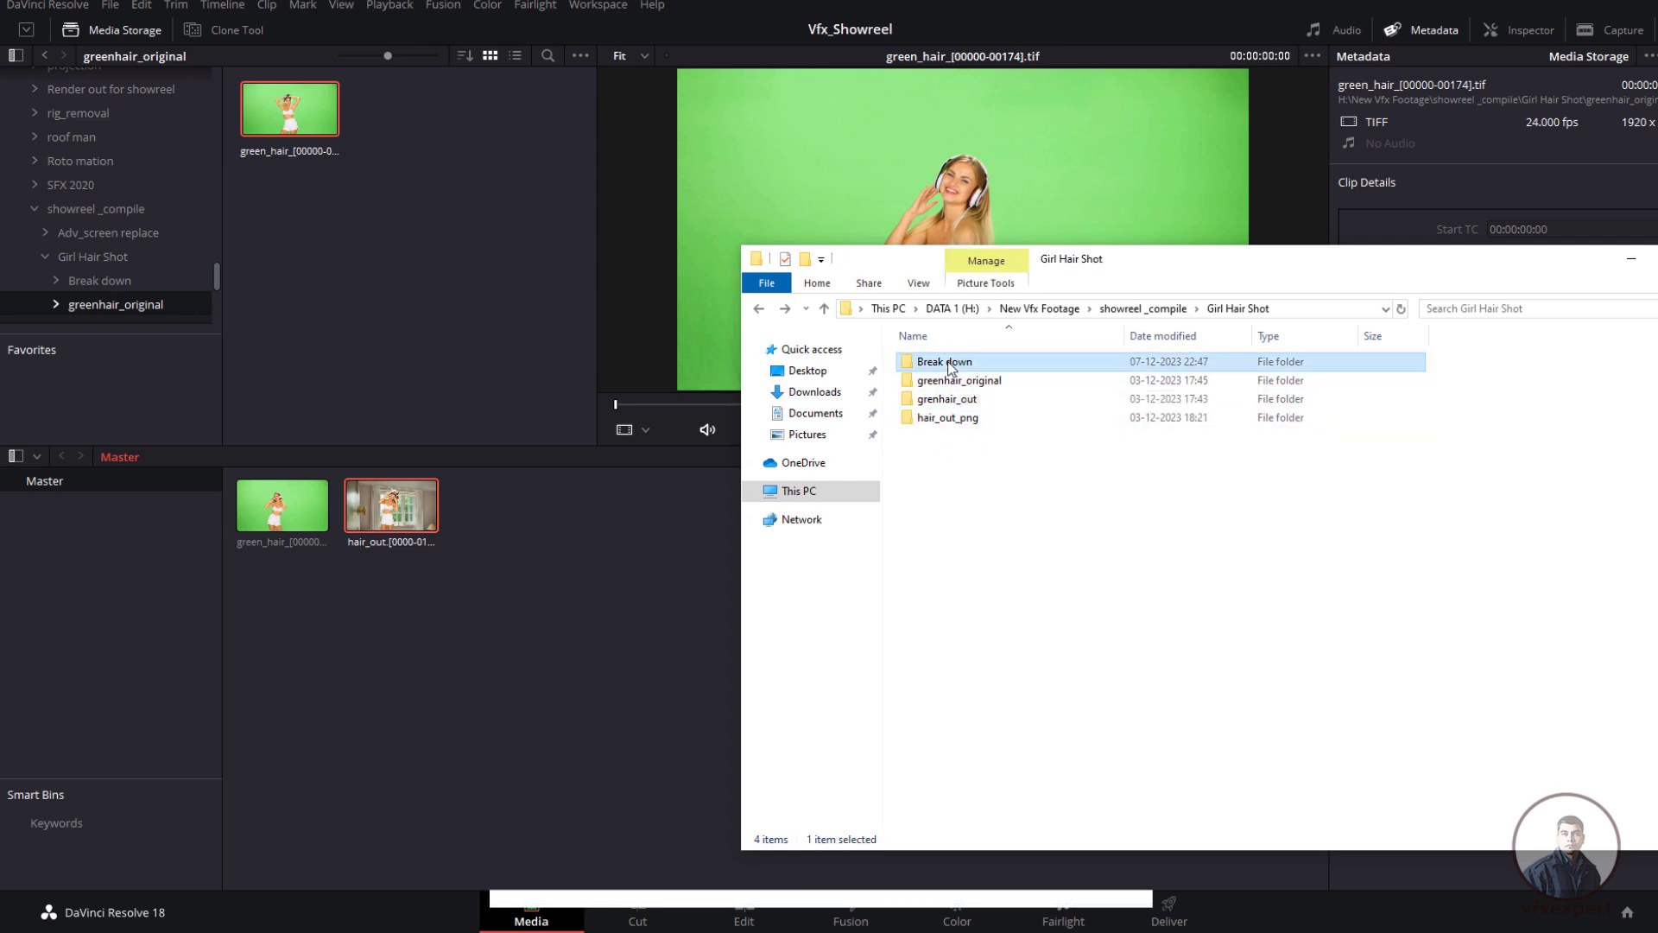
pyautogui.doubleClick(929, 362)
pyautogui.moveTo(964, 469); pyautogui.dragTo(1546, 402)
pyautogui.moveTo(948, 406); pyautogui.dragTo(479, 641)
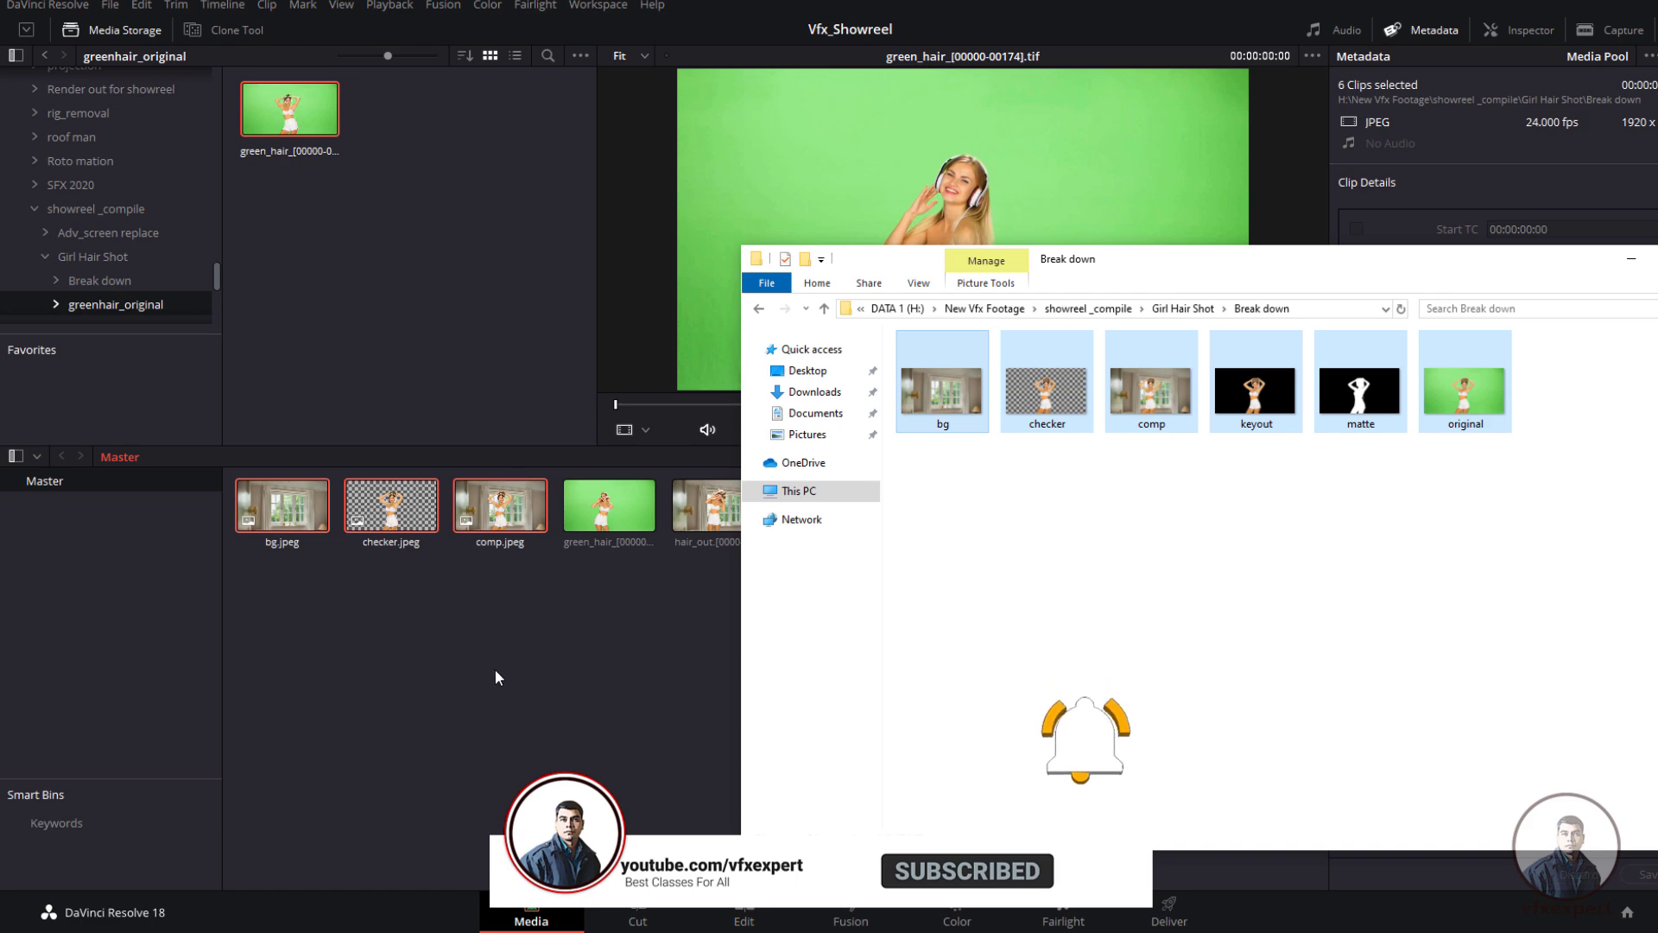
pyautogui.click(501, 655)
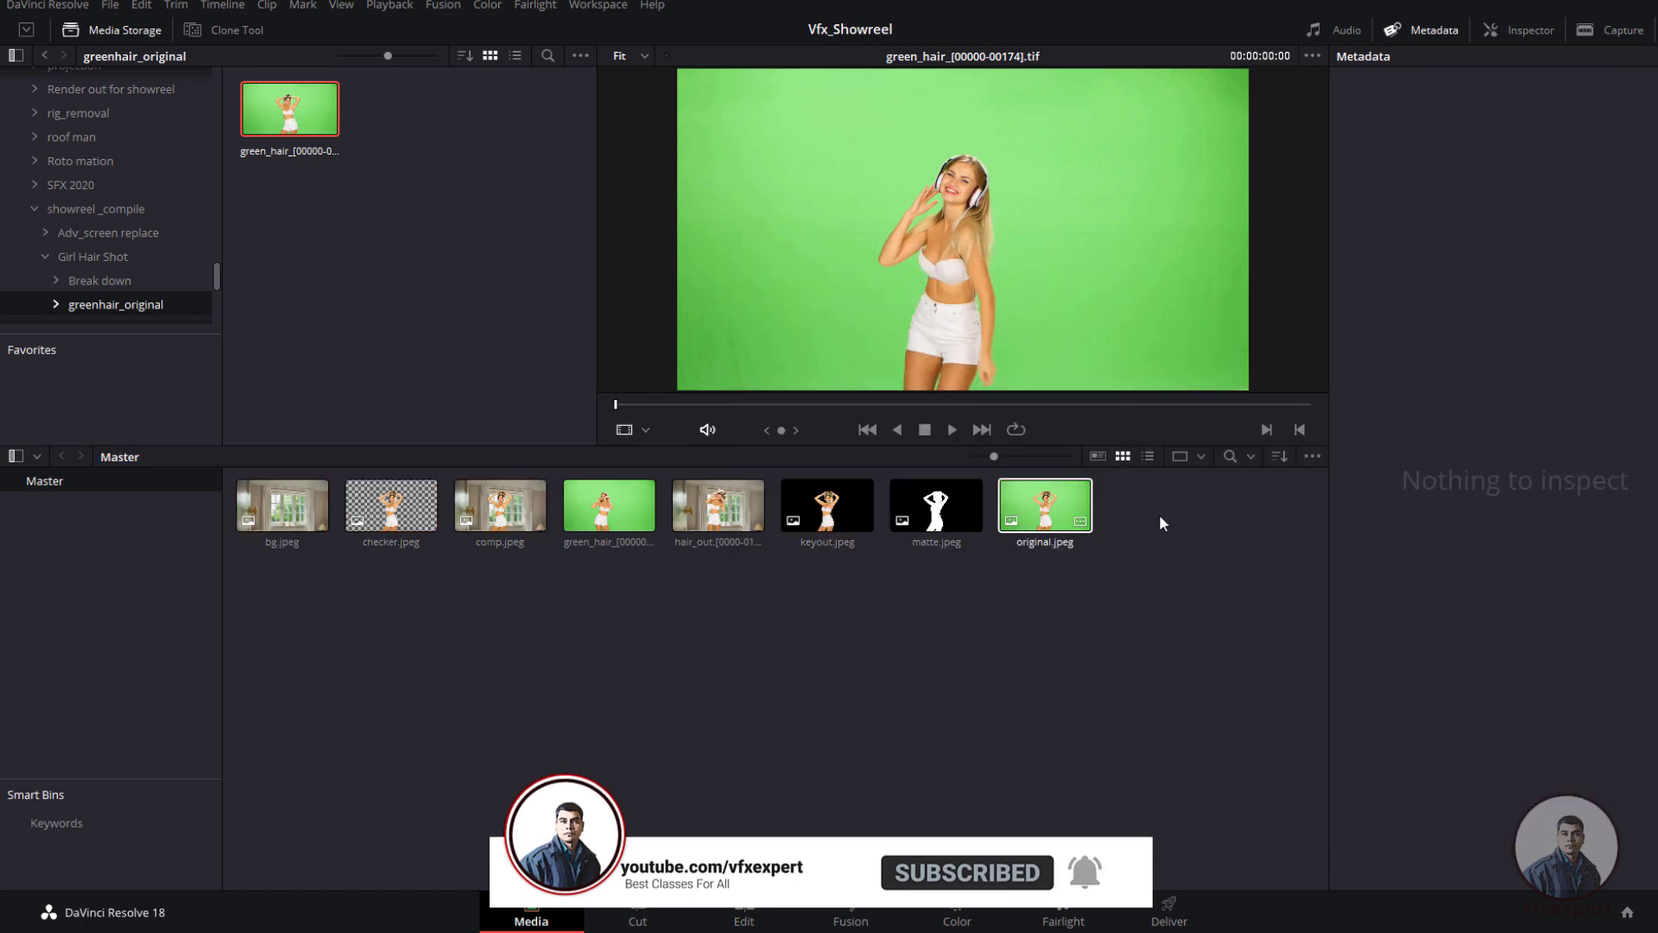
# Step: Create a new bin named shot_01 inside the Master bin of the media pool
pyautogui.rightClick(409, 631)
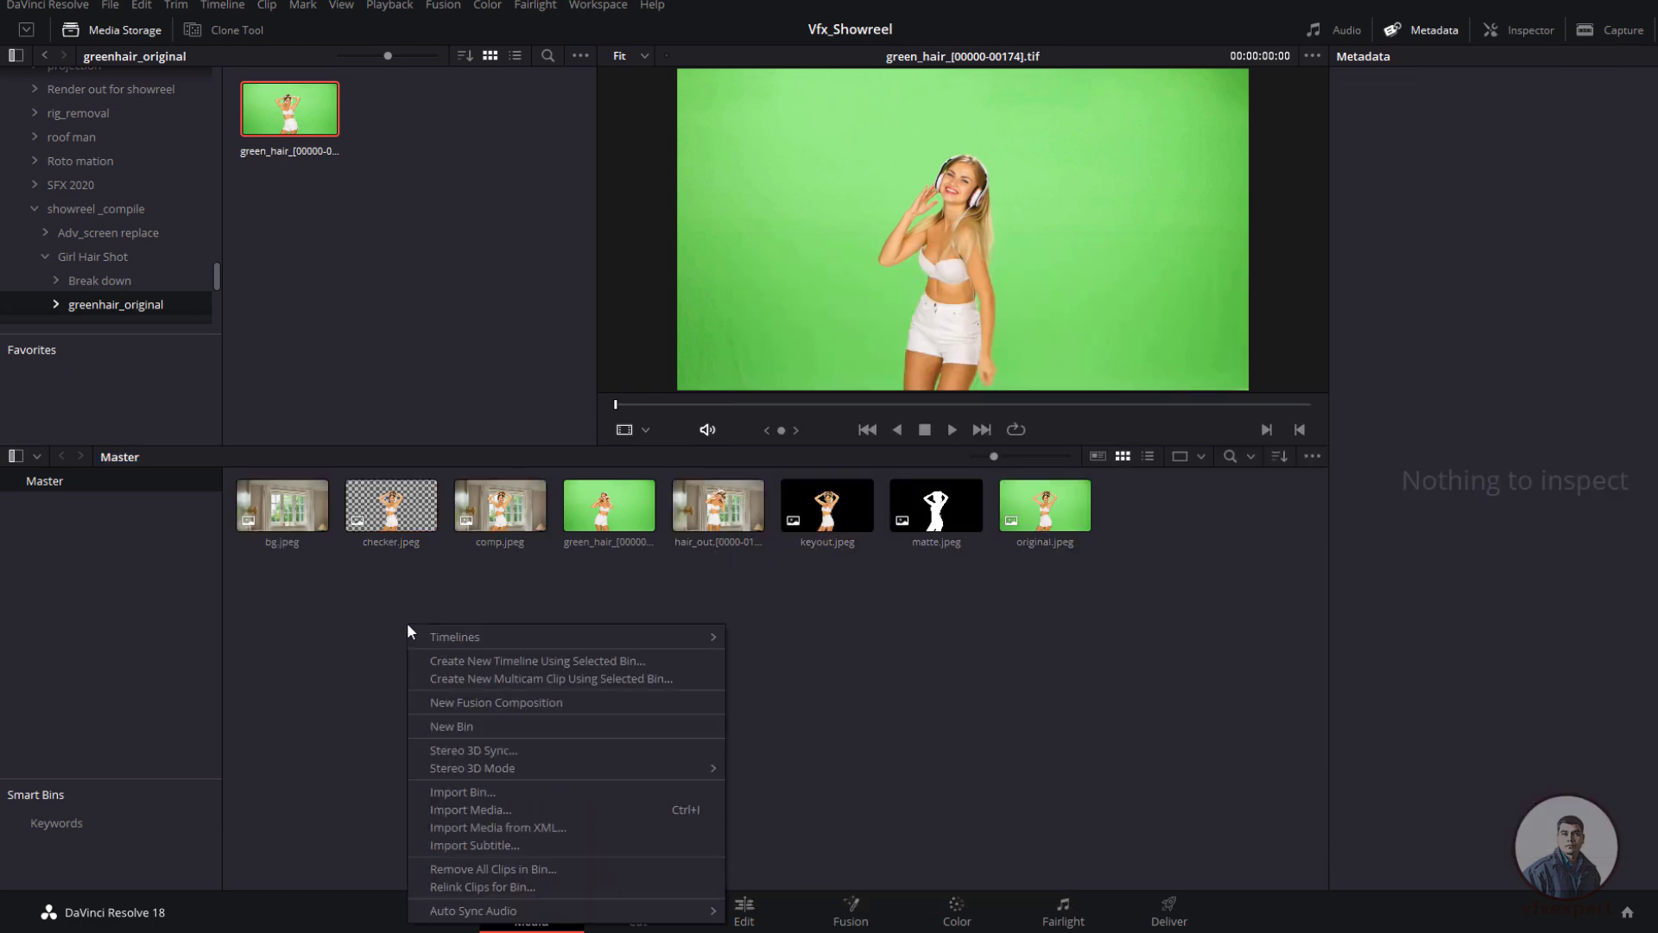
pyautogui.click(442, 728)
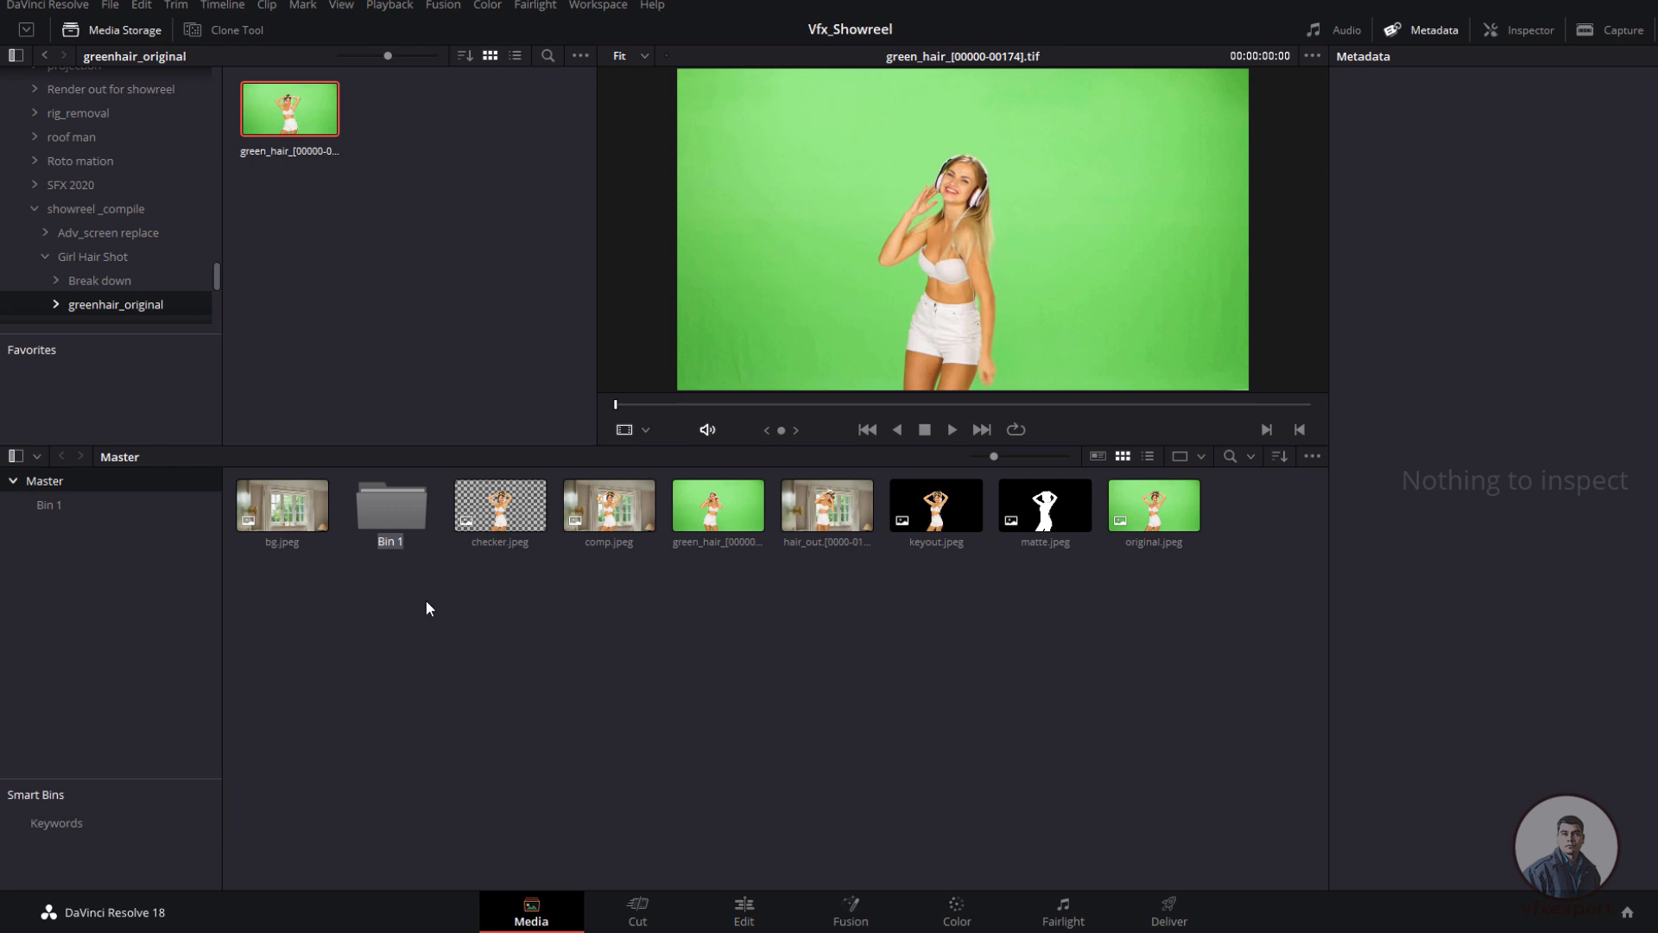
pyautogui.write('shot_01')
pyautogui.press('Return')
# Step: Move all the girl hair shot's image sequences and breakdown stills from the Master bin into the shot_01 bin
pyautogui.click(282, 505)
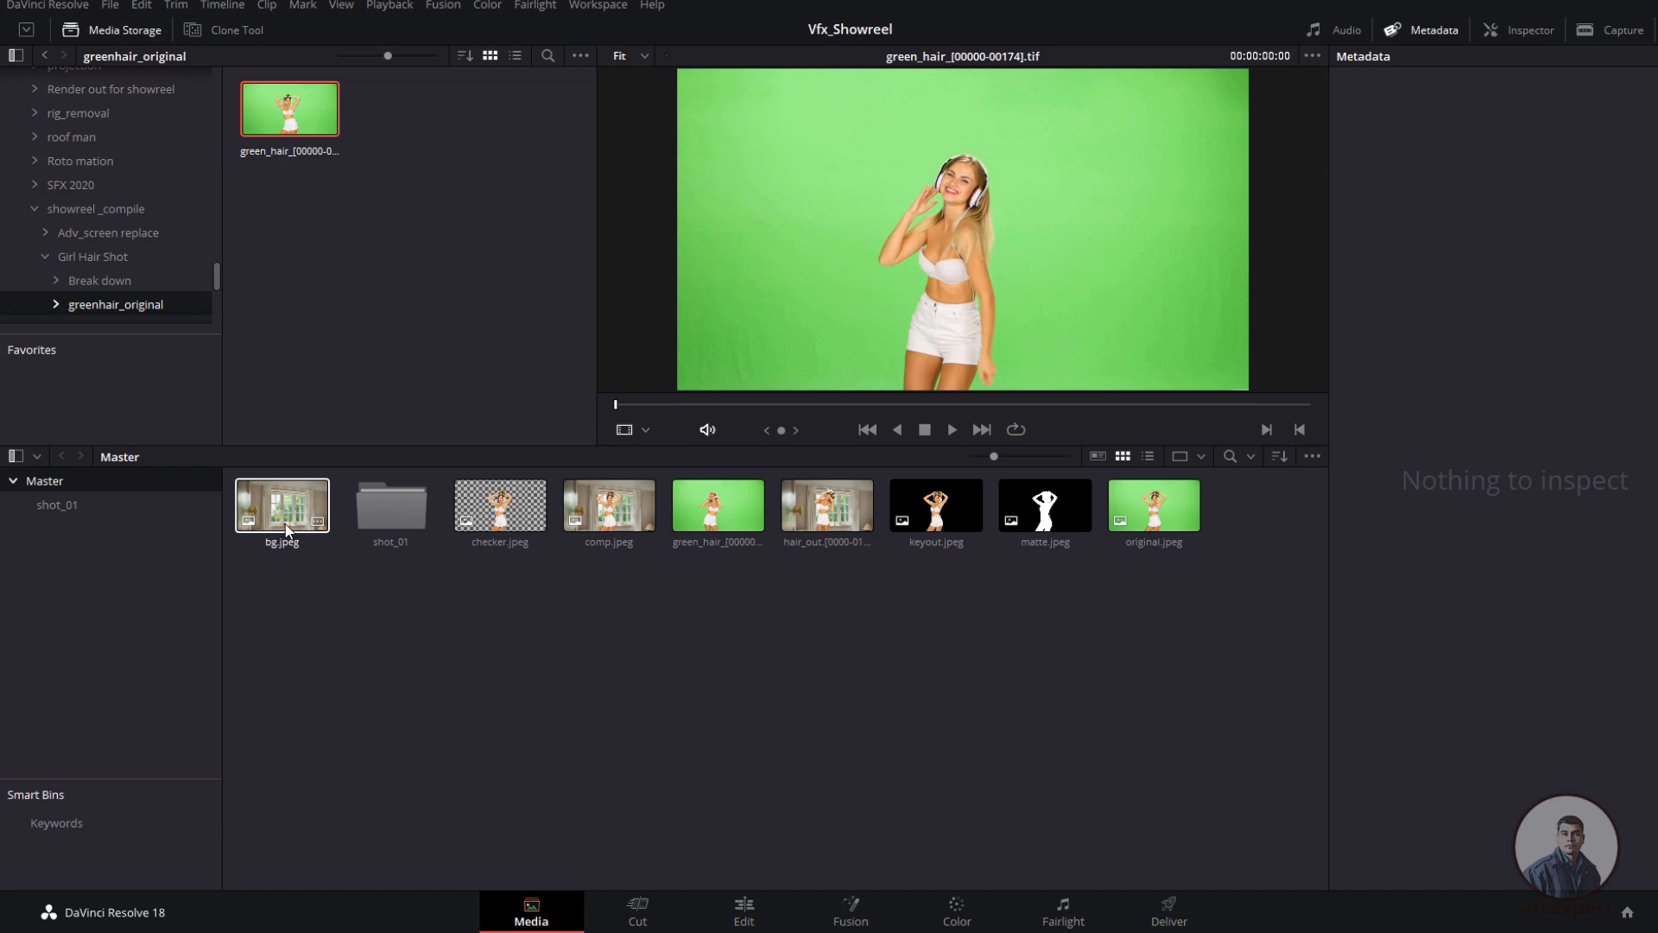
pyautogui.keyDown('ctrl'); pyautogui.click(500, 505); pyautogui.keyUp('ctrl')
pyautogui.keyDown('ctrl'); pyautogui.click(609, 505); pyautogui.keyUp('ctrl')
pyautogui.keyDown('ctrl'); pyautogui.click(717, 506); pyautogui.keyUp('ctrl')
pyautogui.keyDown('ctrl'); pyautogui.click(827, 505); pyautogui.keyUp('ctrl')
pyautogui.keyDown('ctrl'); pyautogui.click(936, 505); pyautogui.keyUp('ctrl')
pyautogui.keyDown('ctrl'); pyautogui.click(936, 506); pyautogui.keyUp('ctrl')
pyautogui.keyDown('ctrl'); pyautogui.click(1042, 518); pyautogui.keyUp('ctrl')
pyautogui.keyDown('ctrl'); pyautogui.click(1160, 518); pyautogui.keyUp('ctrl')
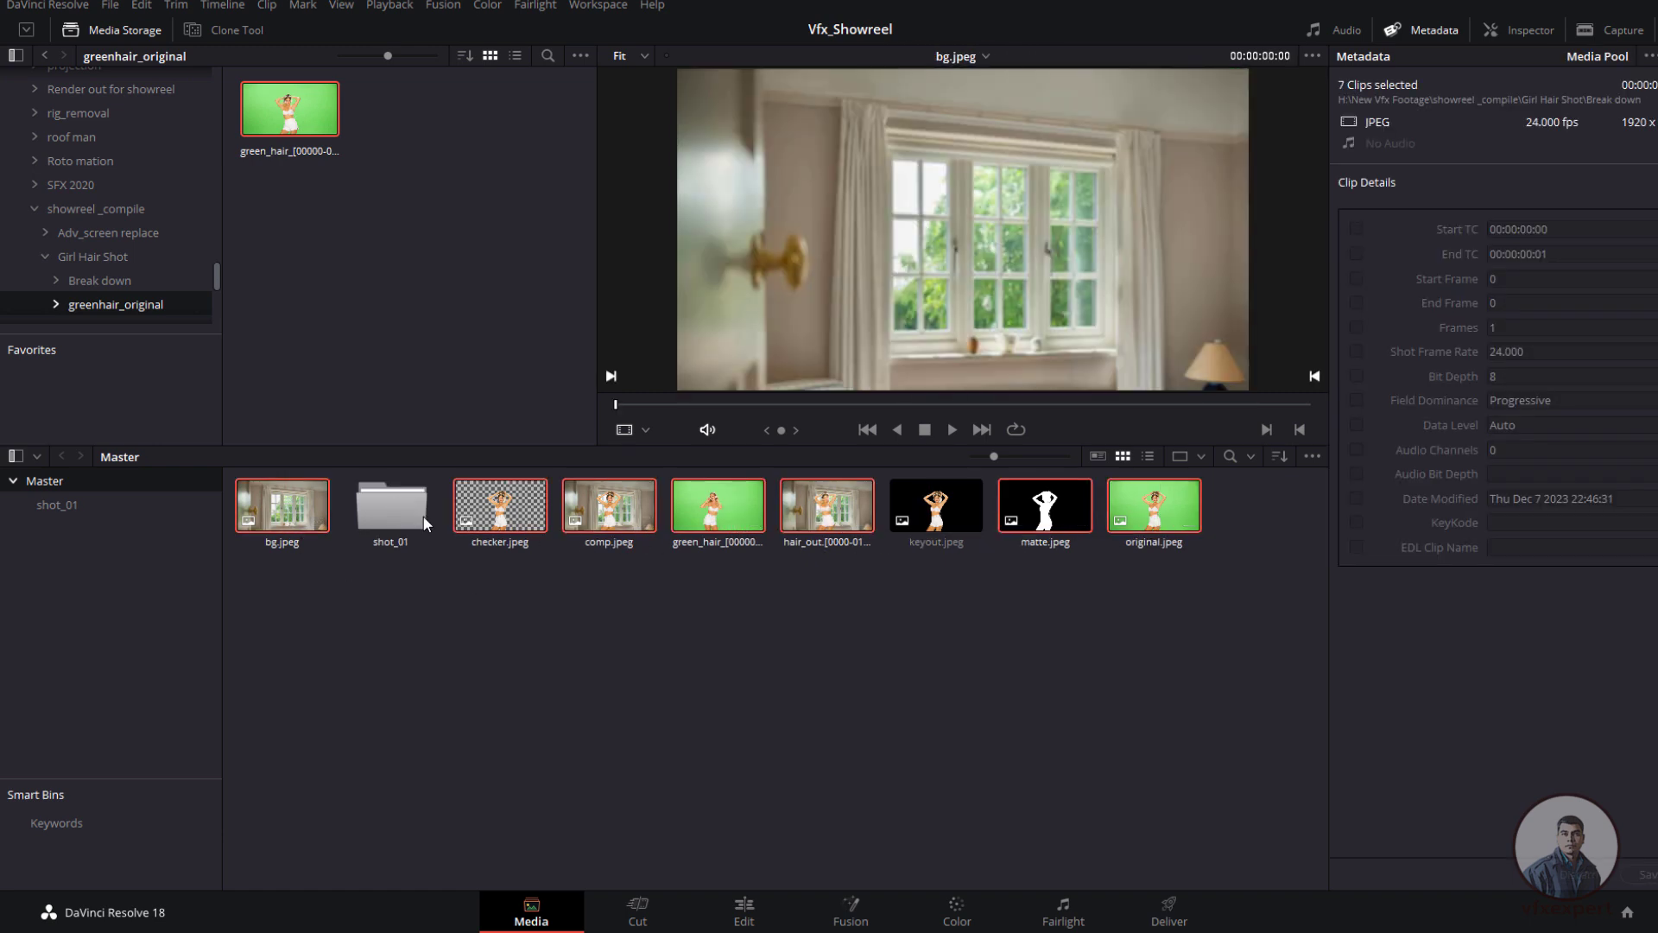
pyautogui.moveTo(457, 518); pyautogui.dragTo(390, 504)
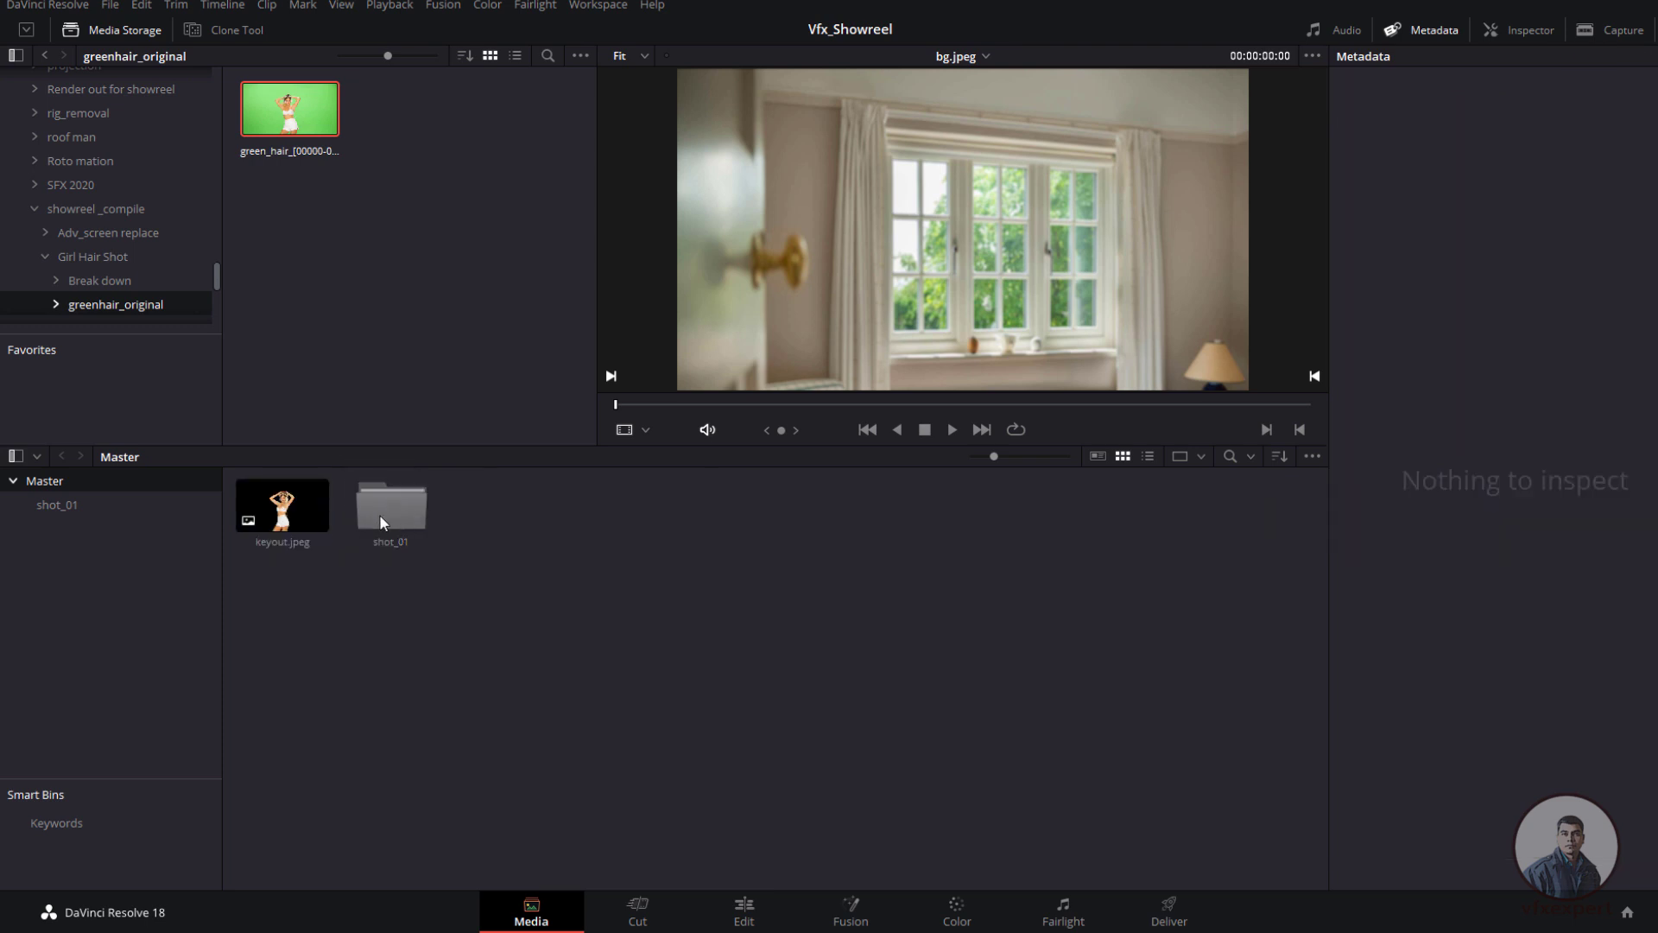
pyautogui.moveTo(285, 509); pyautogui.dragTo(382, 525)
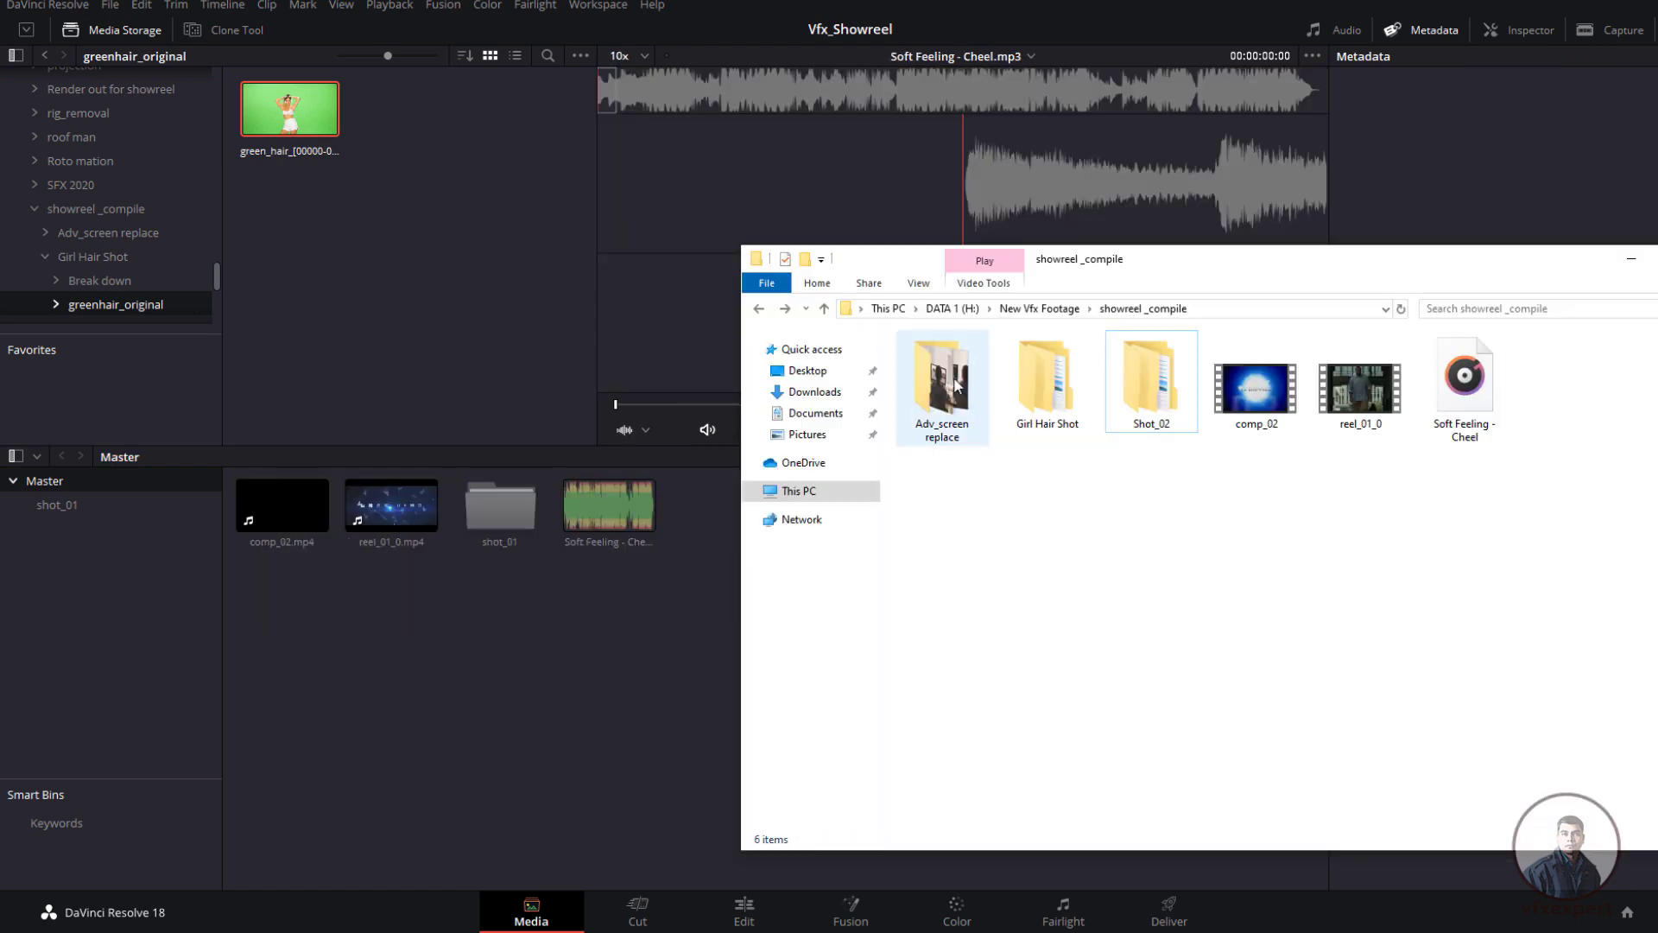
# Step: Import the screen replacement footage and breakdown stills from the Adv_screen replace folder in File Explorer into the Master bin
pyautogui.doubleClick(948, 380)
pyautogui.moveTo(1027, 458); pyautogui.dragTo(1273, 436)
pyautogui.moveTo(1256, 388); pyautogui.dragTo(521, 648)
pyautogui.moveTo(521, 648); pyautogui.dragTo(522, 647)
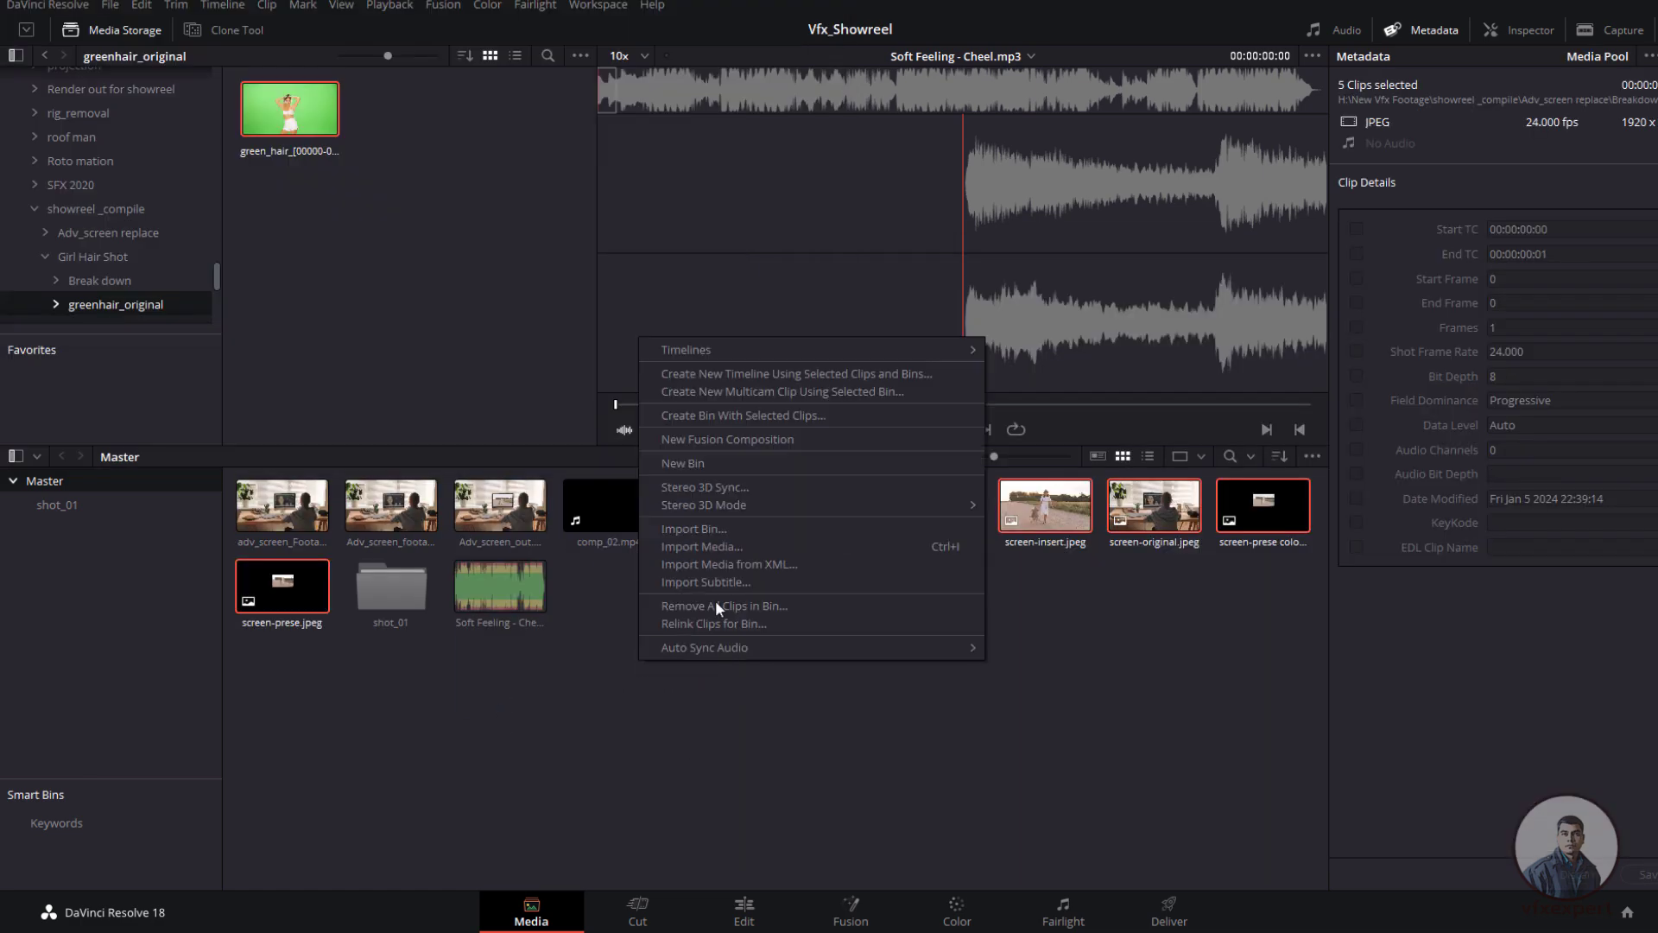
# Step: Create a bin named Shot_02 in the Master bin and save the project
pyautogui.click(682, 463)
pyautogui.write('Shot_0')
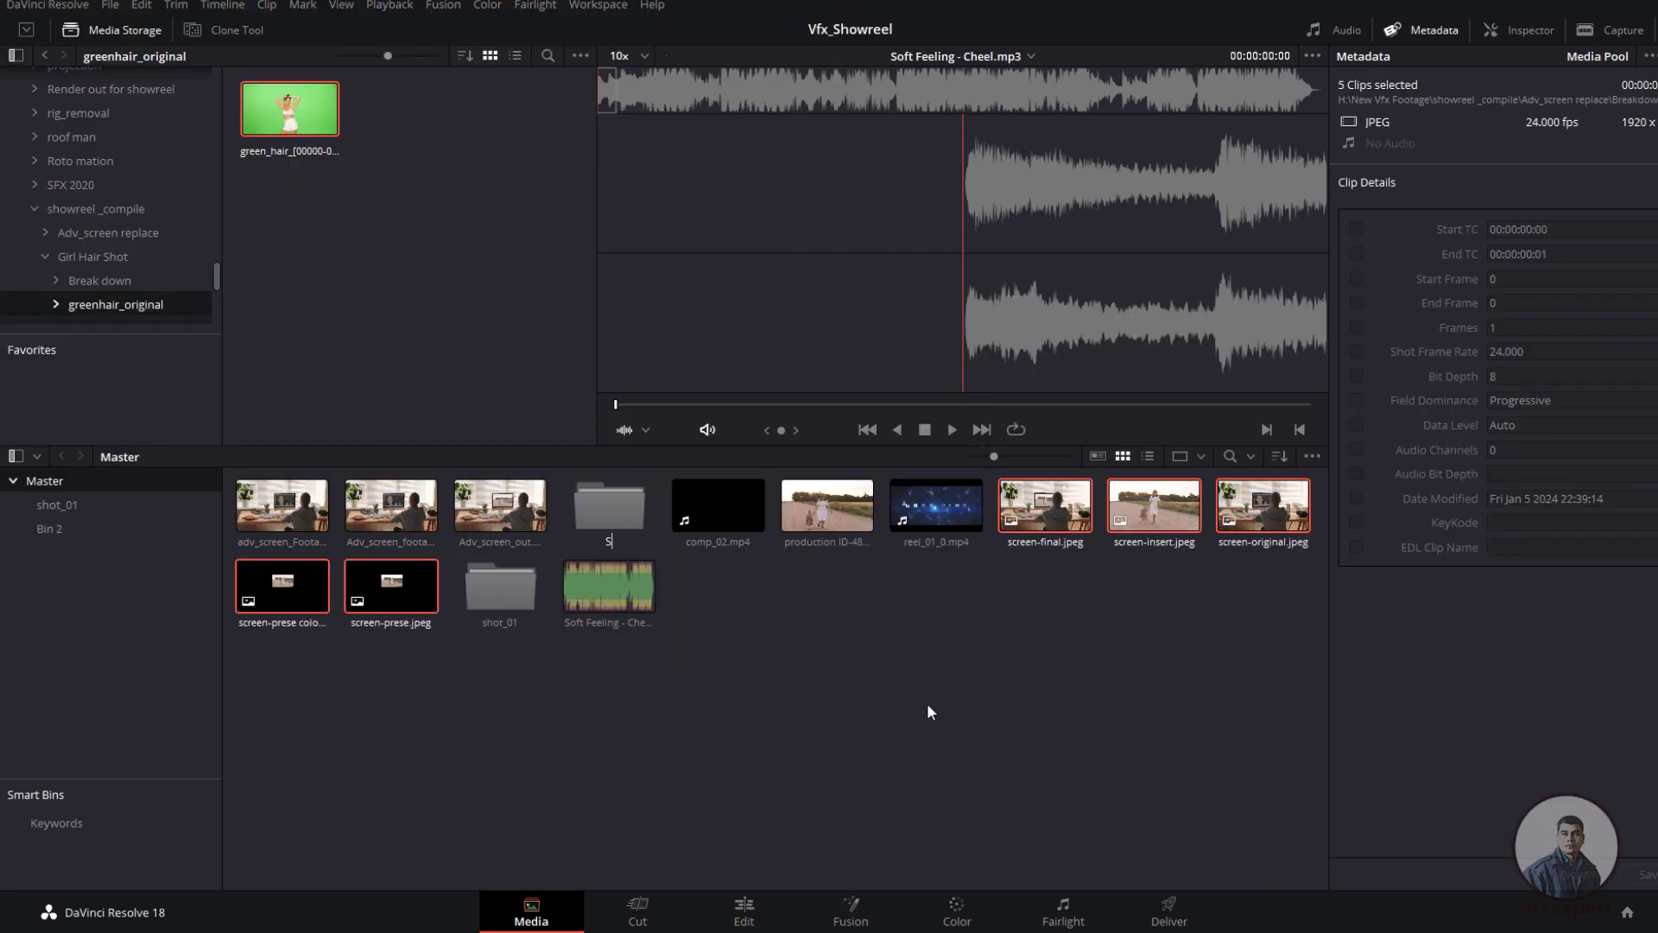
pyautogui.write('2')
pyautogui.press('Return')
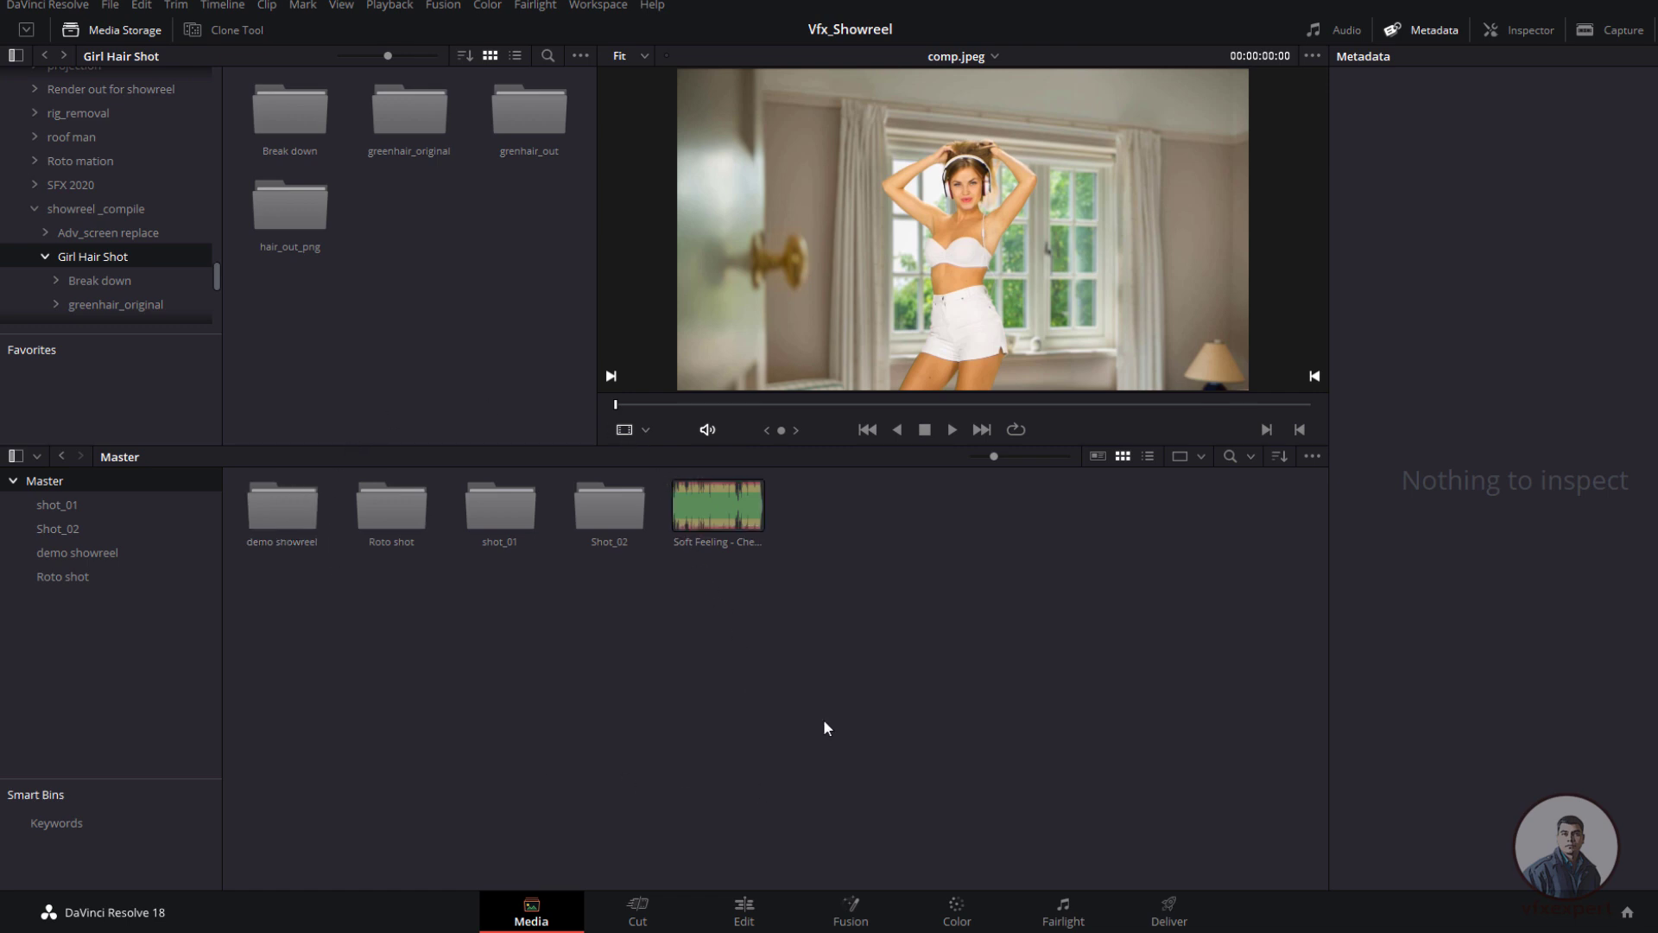
pyautogui.click(110, 5)
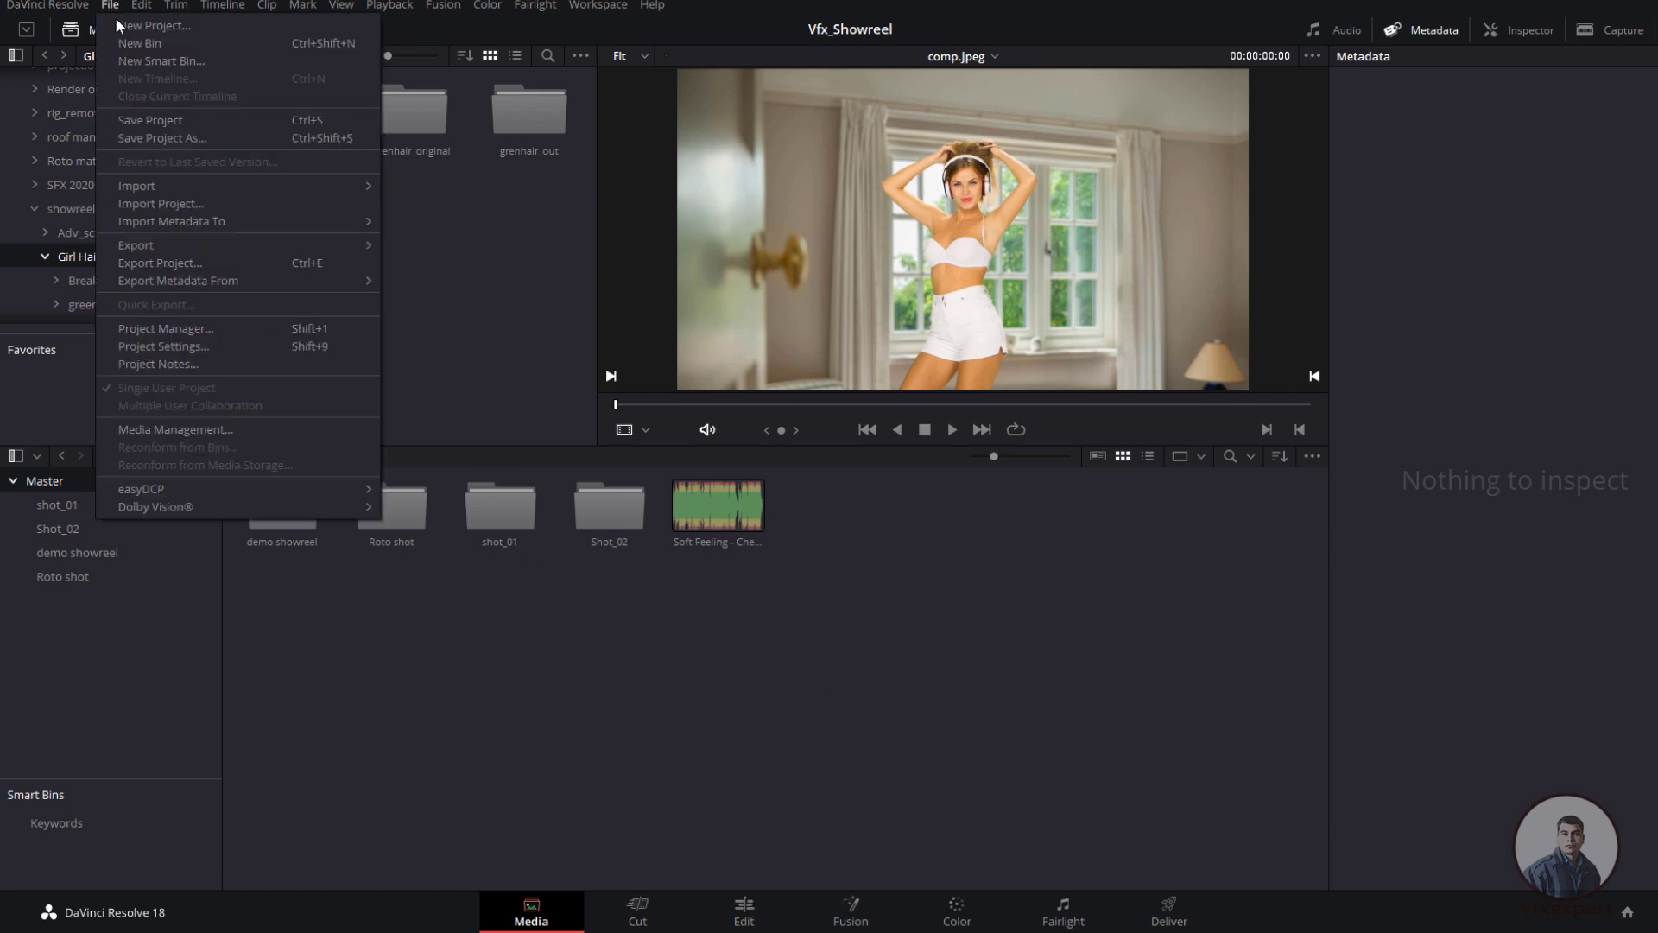
pyautogui.click(140, 122)
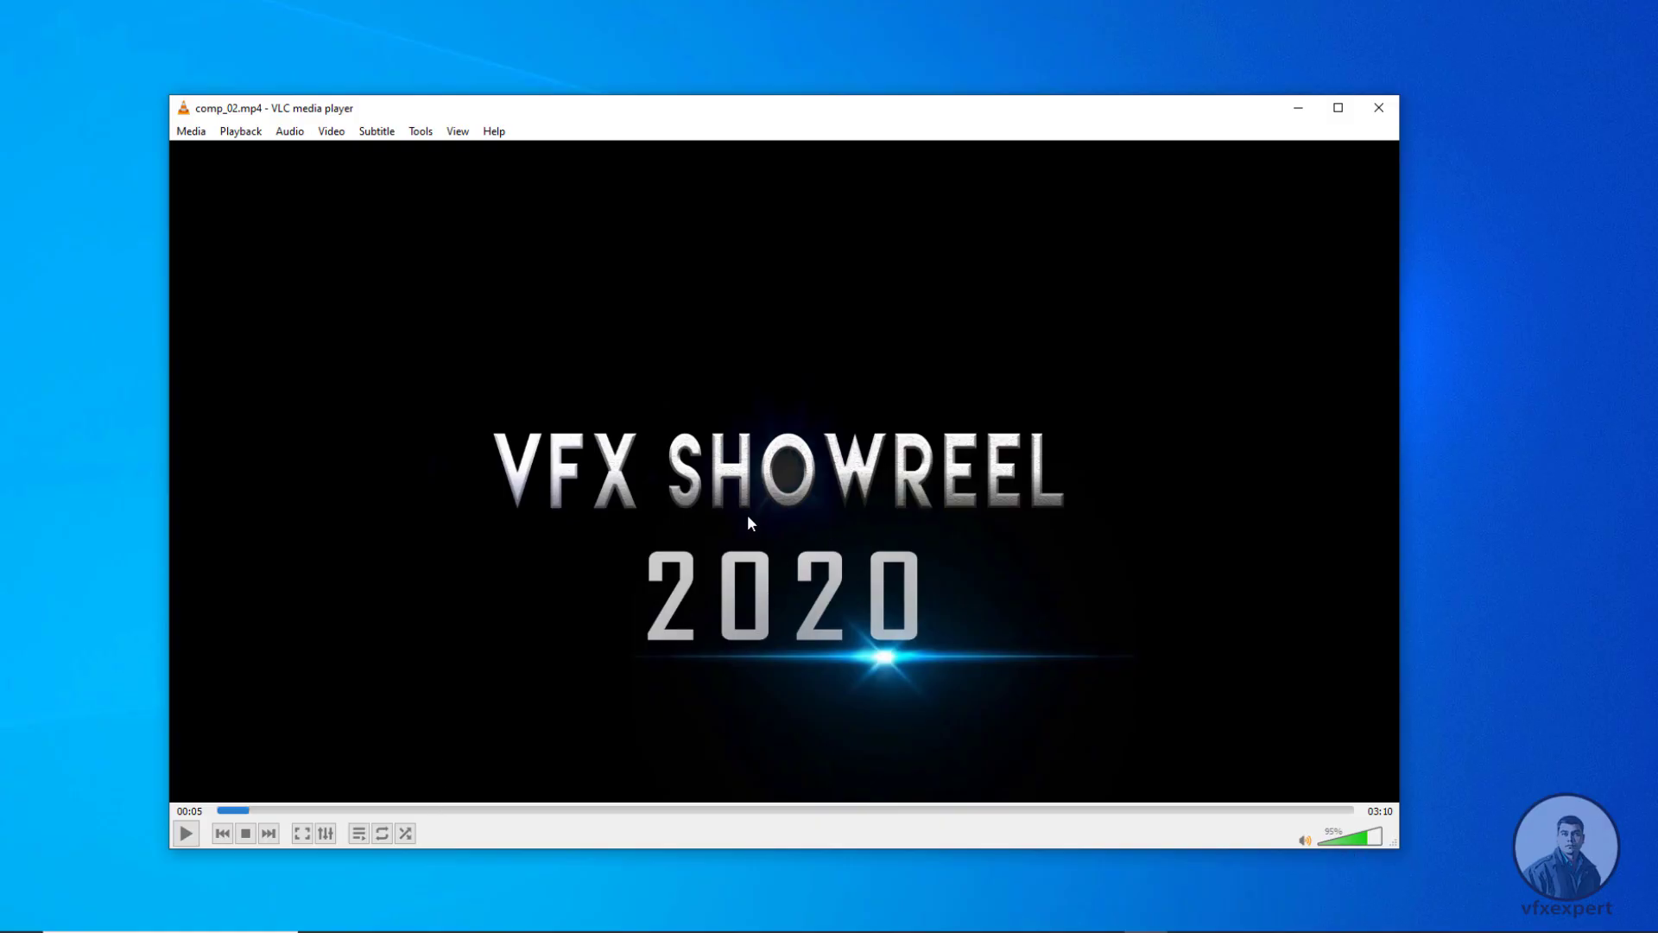
# Step: Play and pause the comp_02.mp4 showreel in VLC media player to examine its opening title, section title and closing credit
pyautogui.click(188, 831)
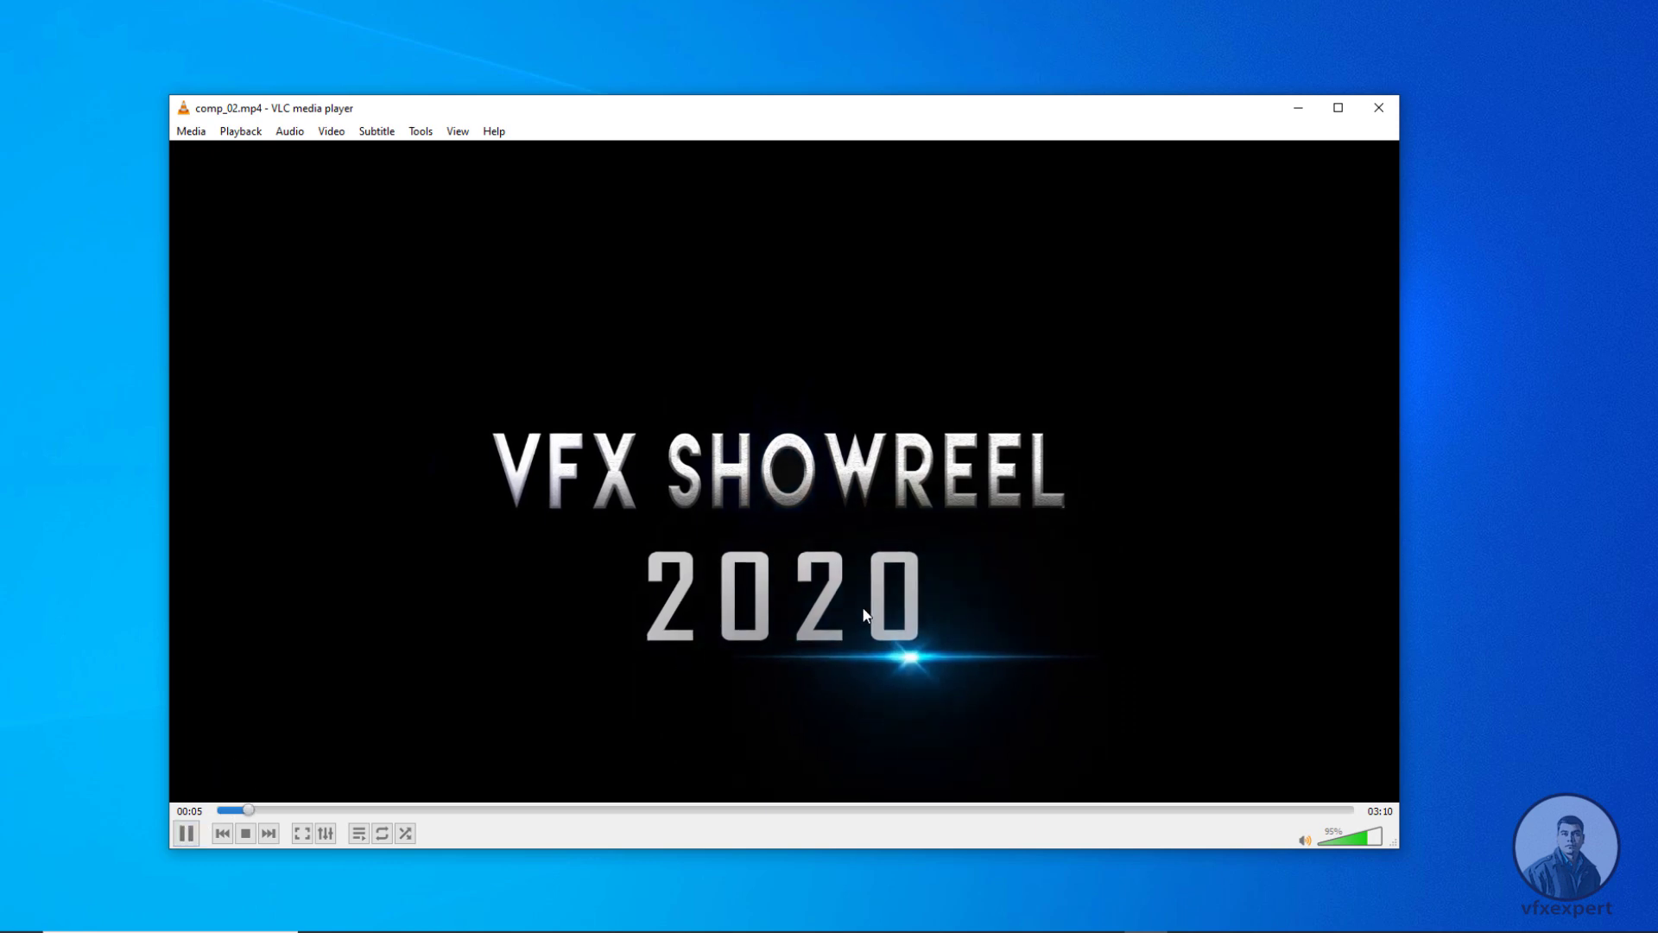
pyautogui.click(202, 830)
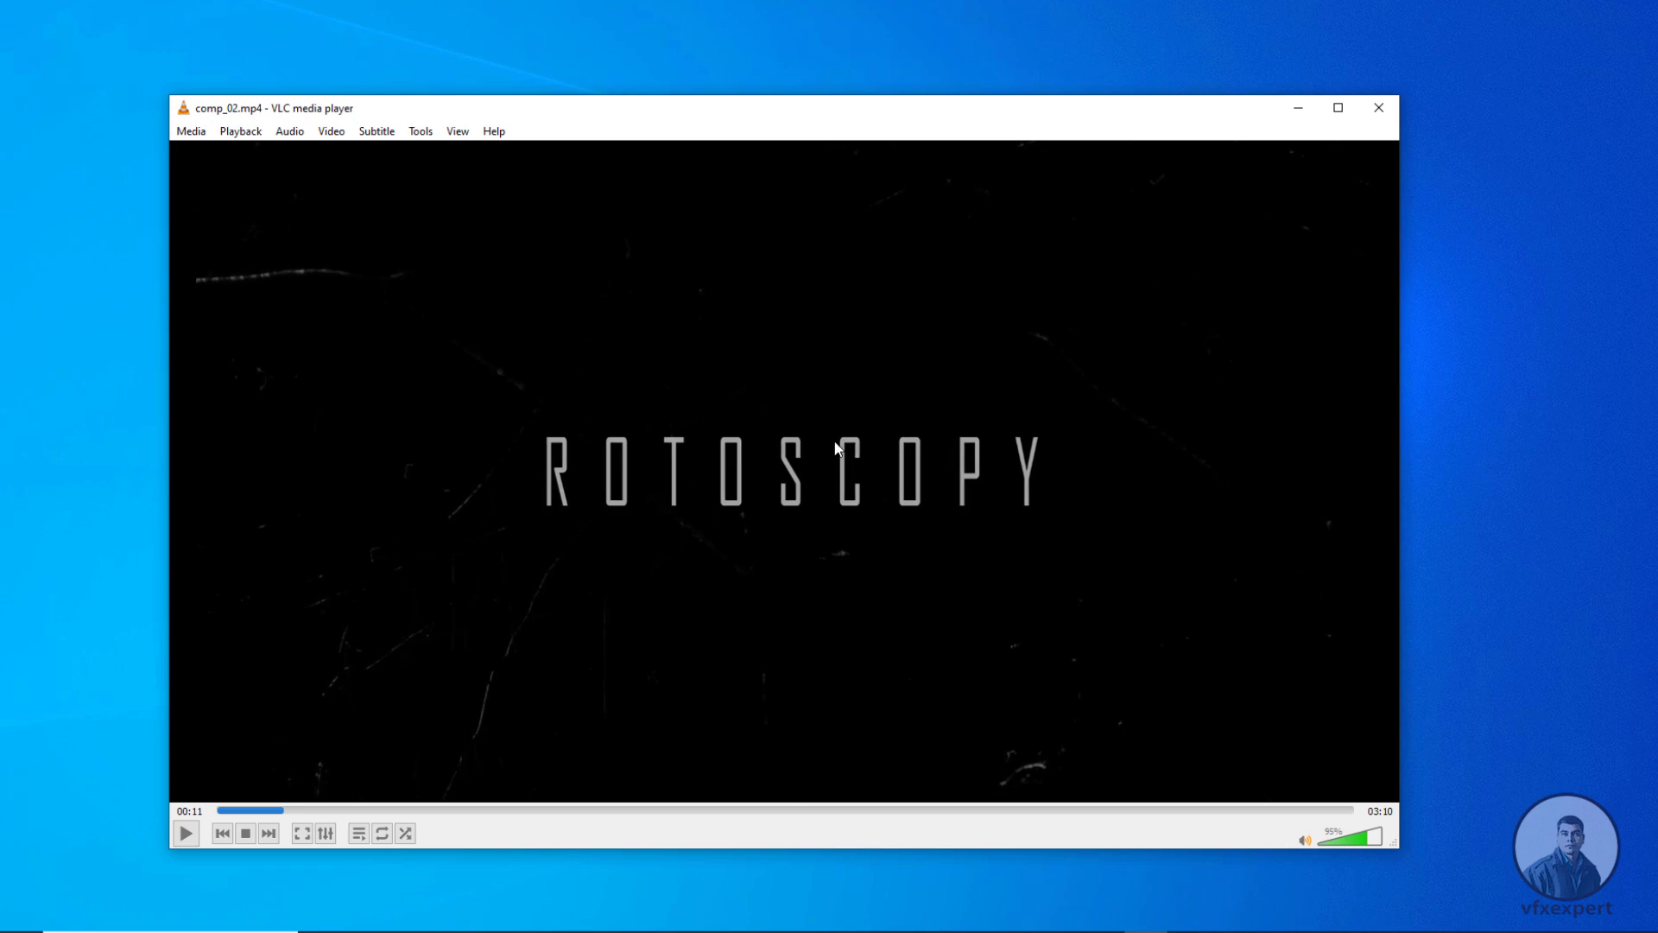
pyautogui.click(190, 834)
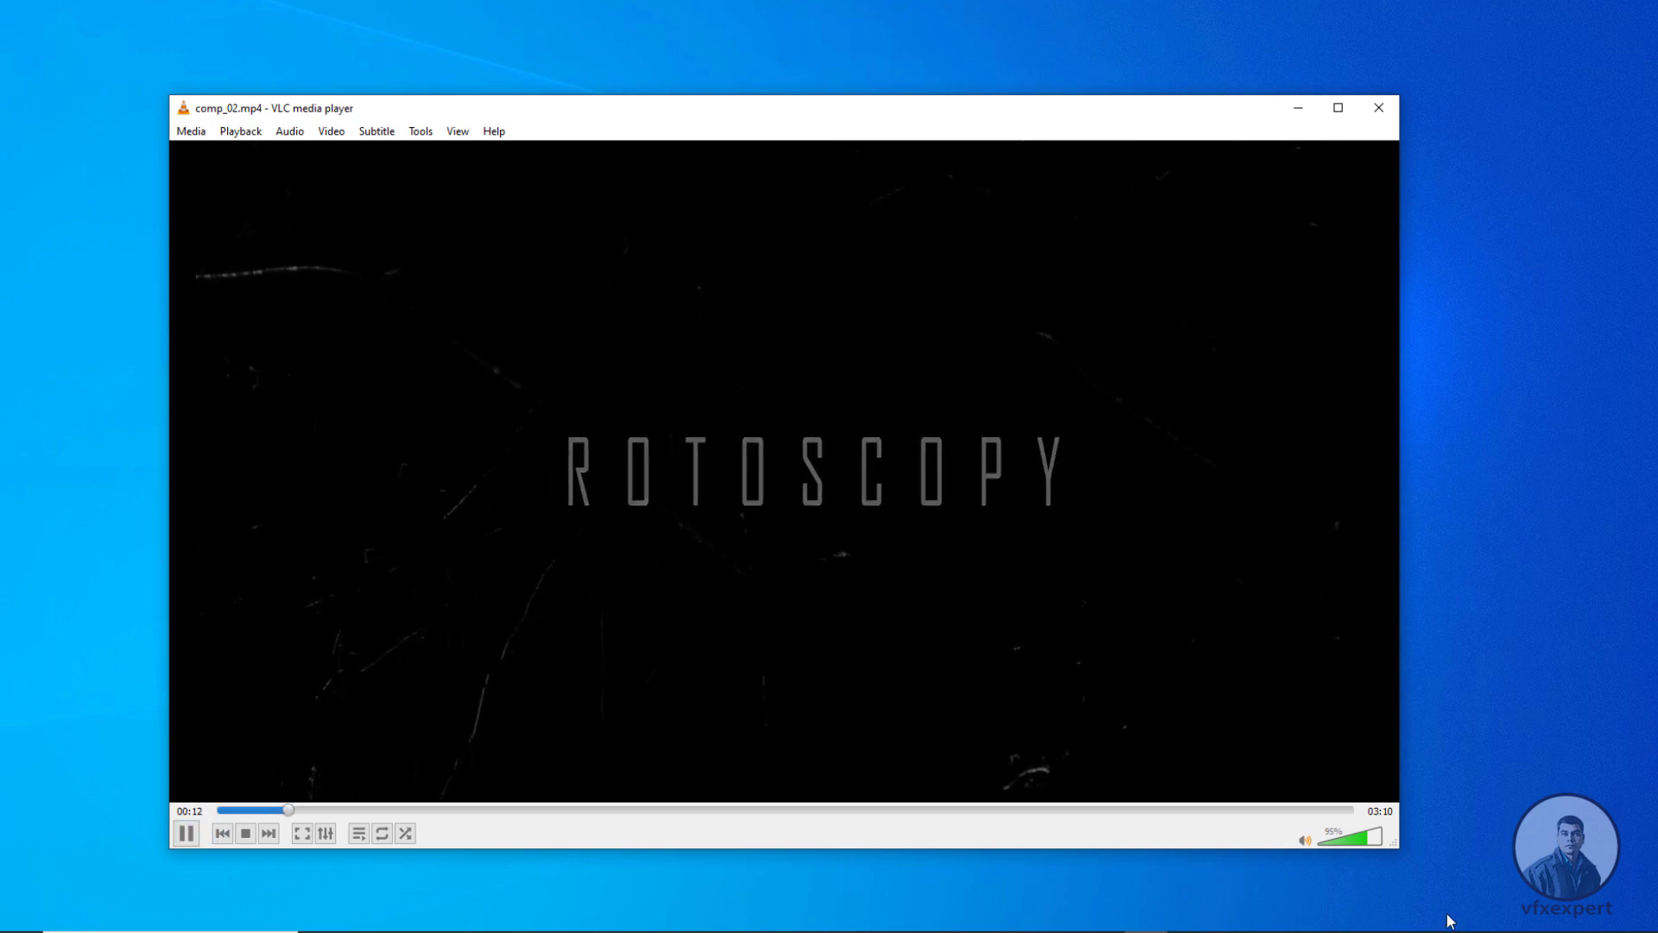
pyautogui.click(1334, 840)
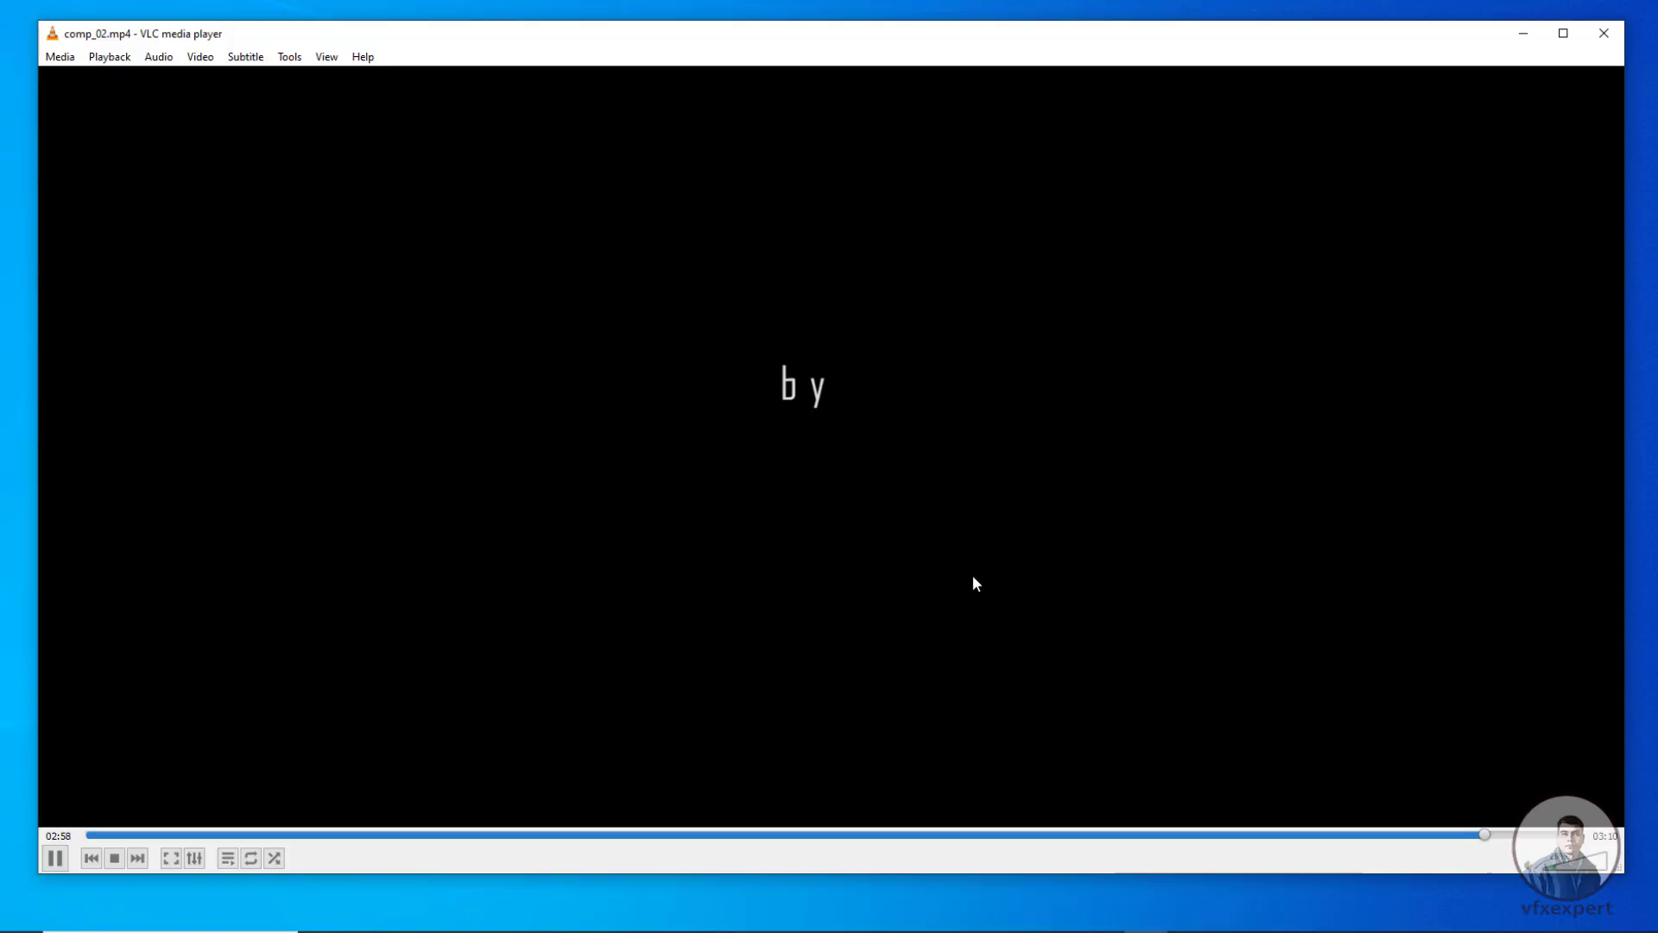
pyautogui.press('space')
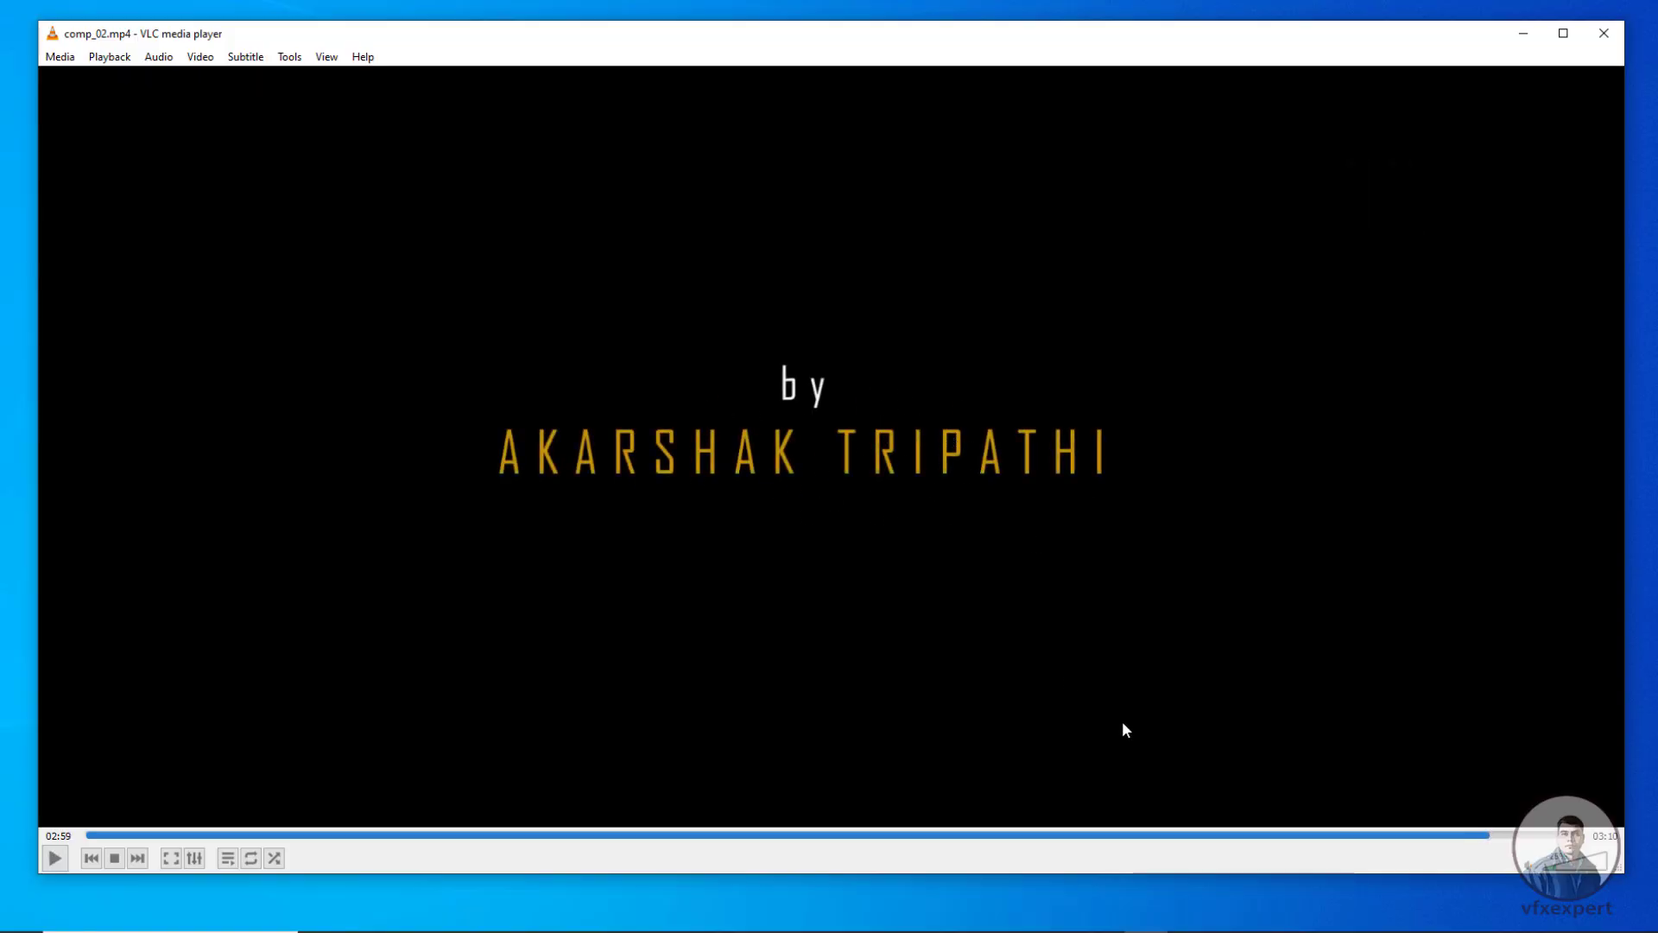
pyautogui.press('space')
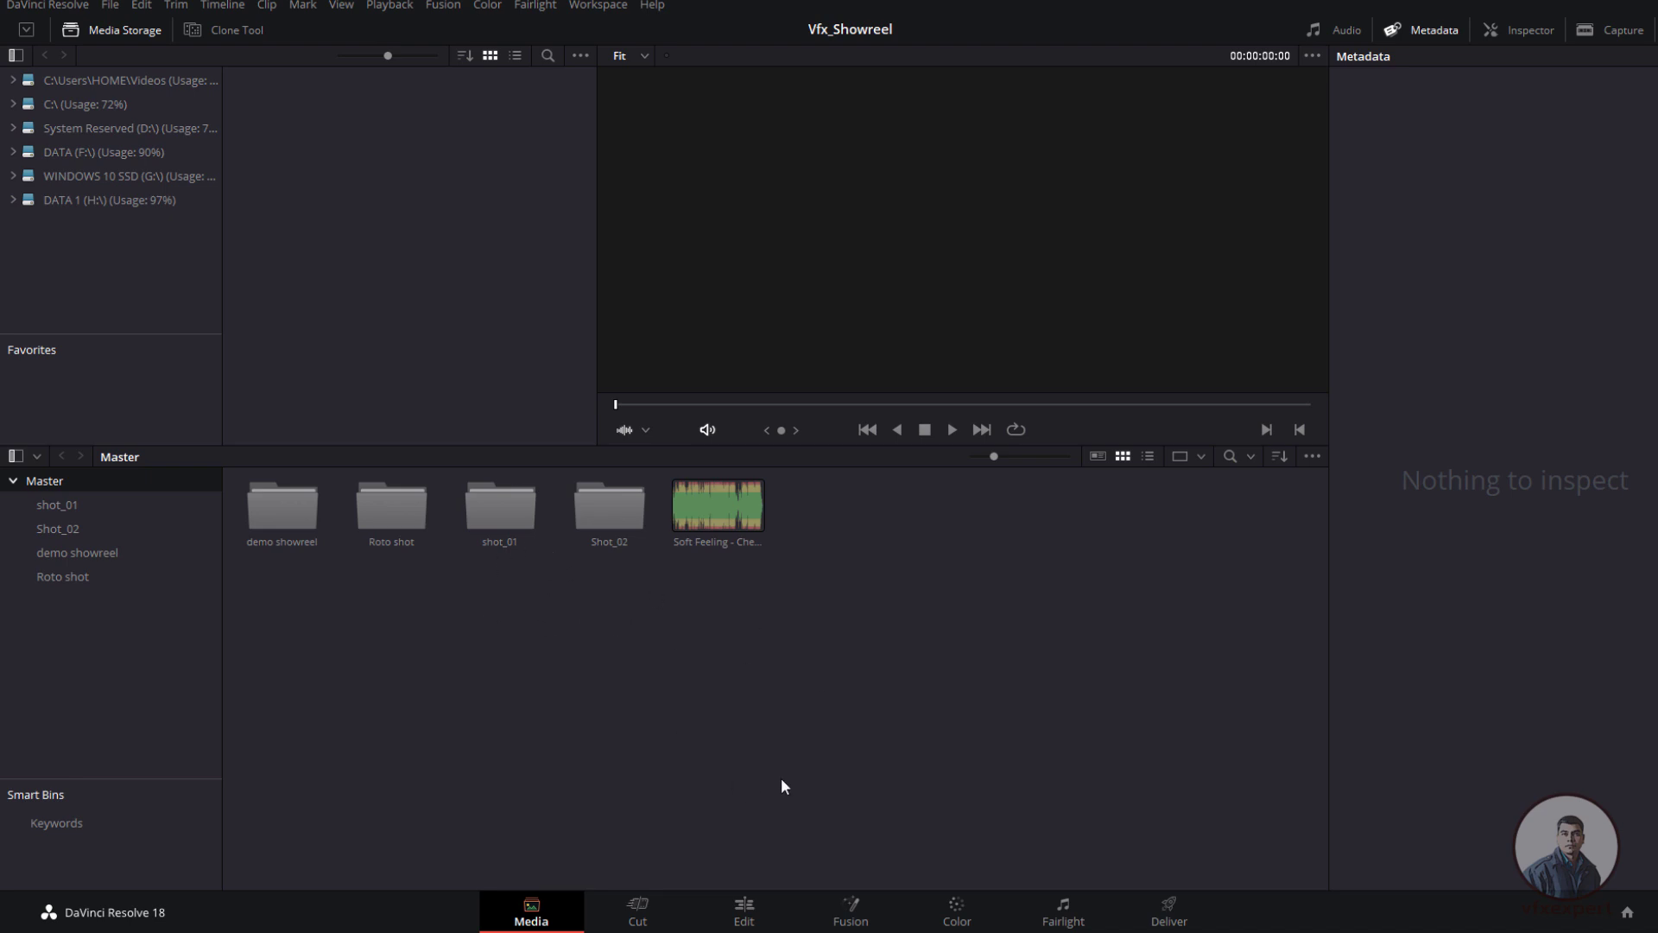
# Step: Switch to DaVinci Resolve's Edit page and place the Horizontal Line Reveal Fusion title at the start of a new timeline
pyautogui.click(745, 914)
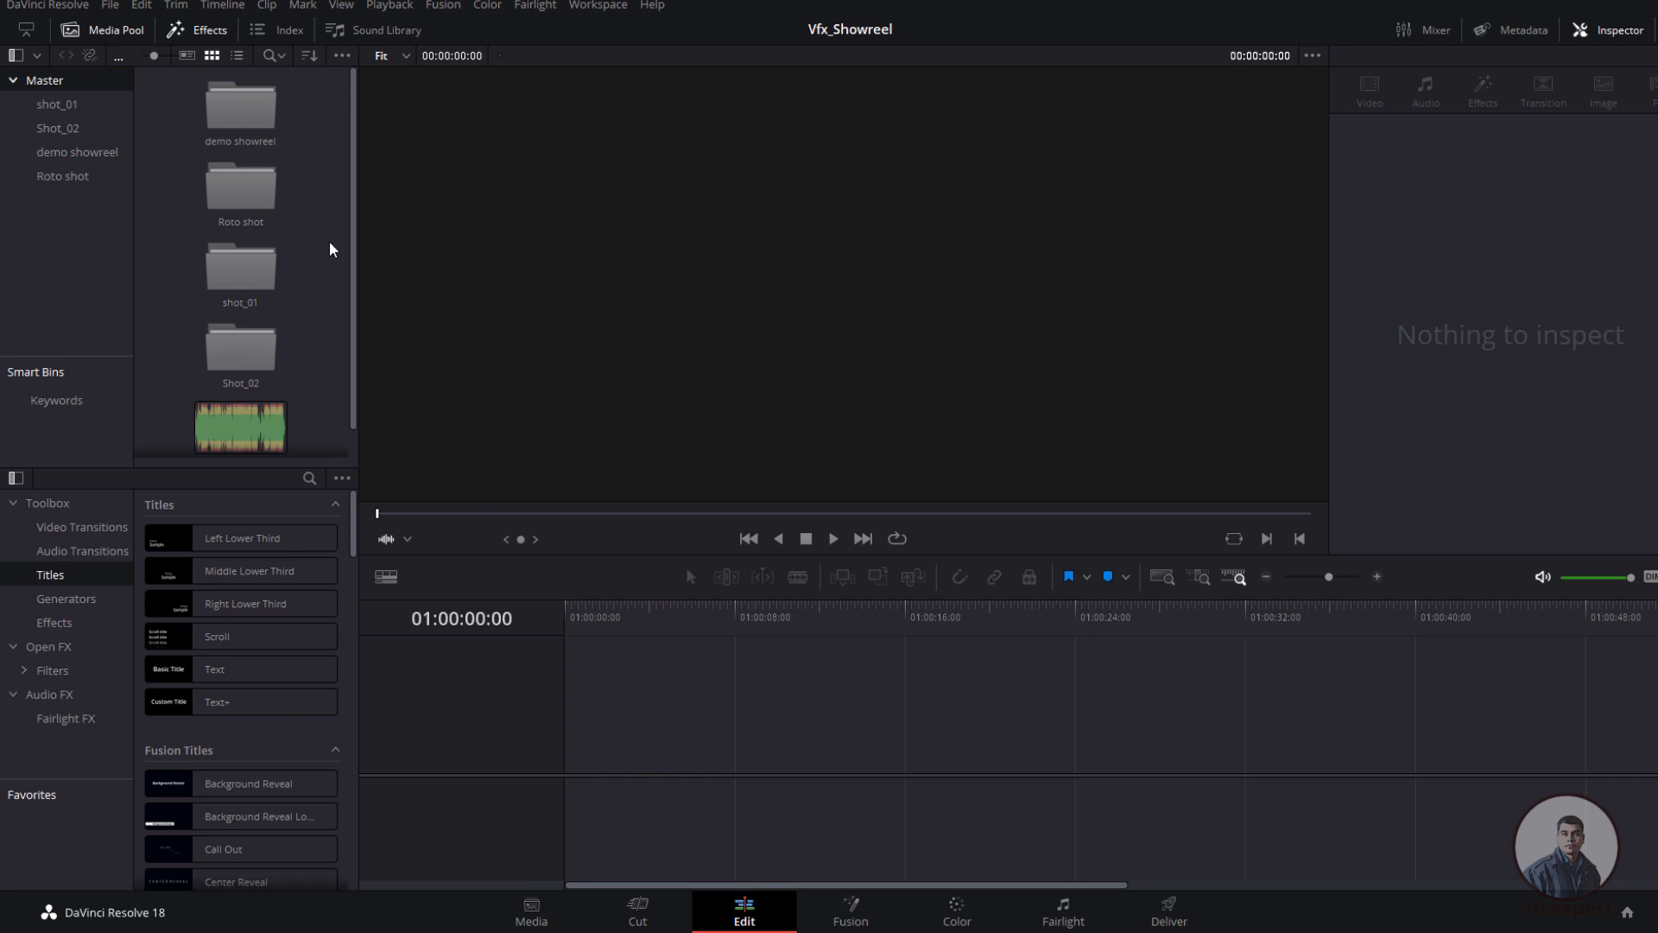
pyautogui.scroll(-1, 330, 249)
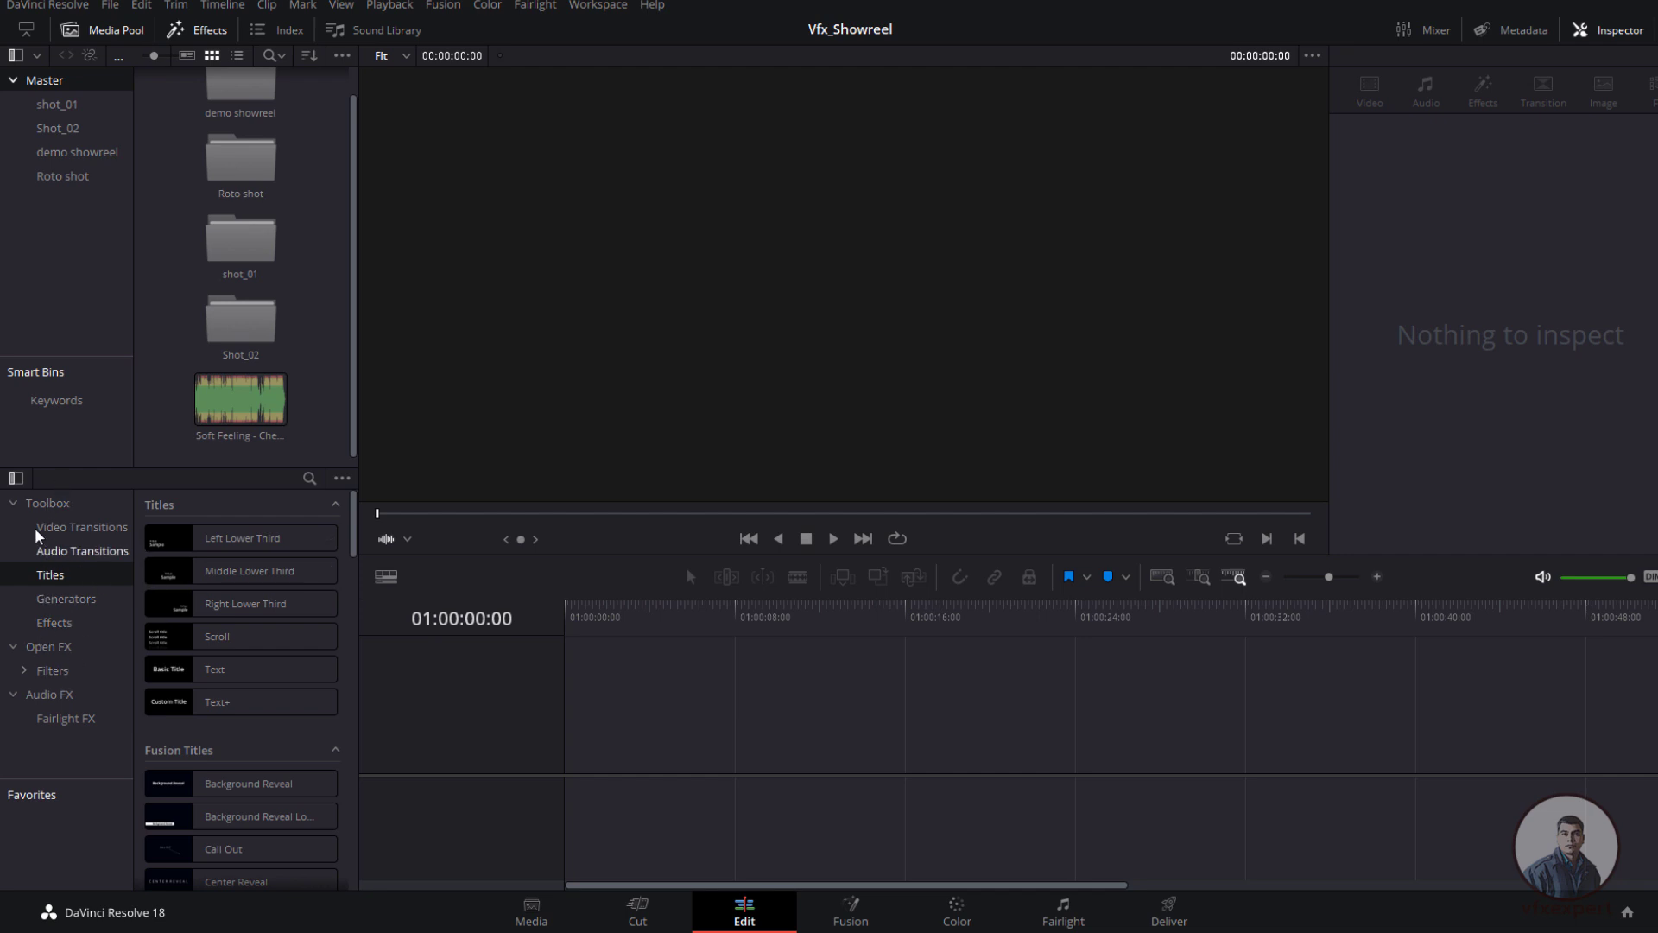
pyautogui.click(45, 574)
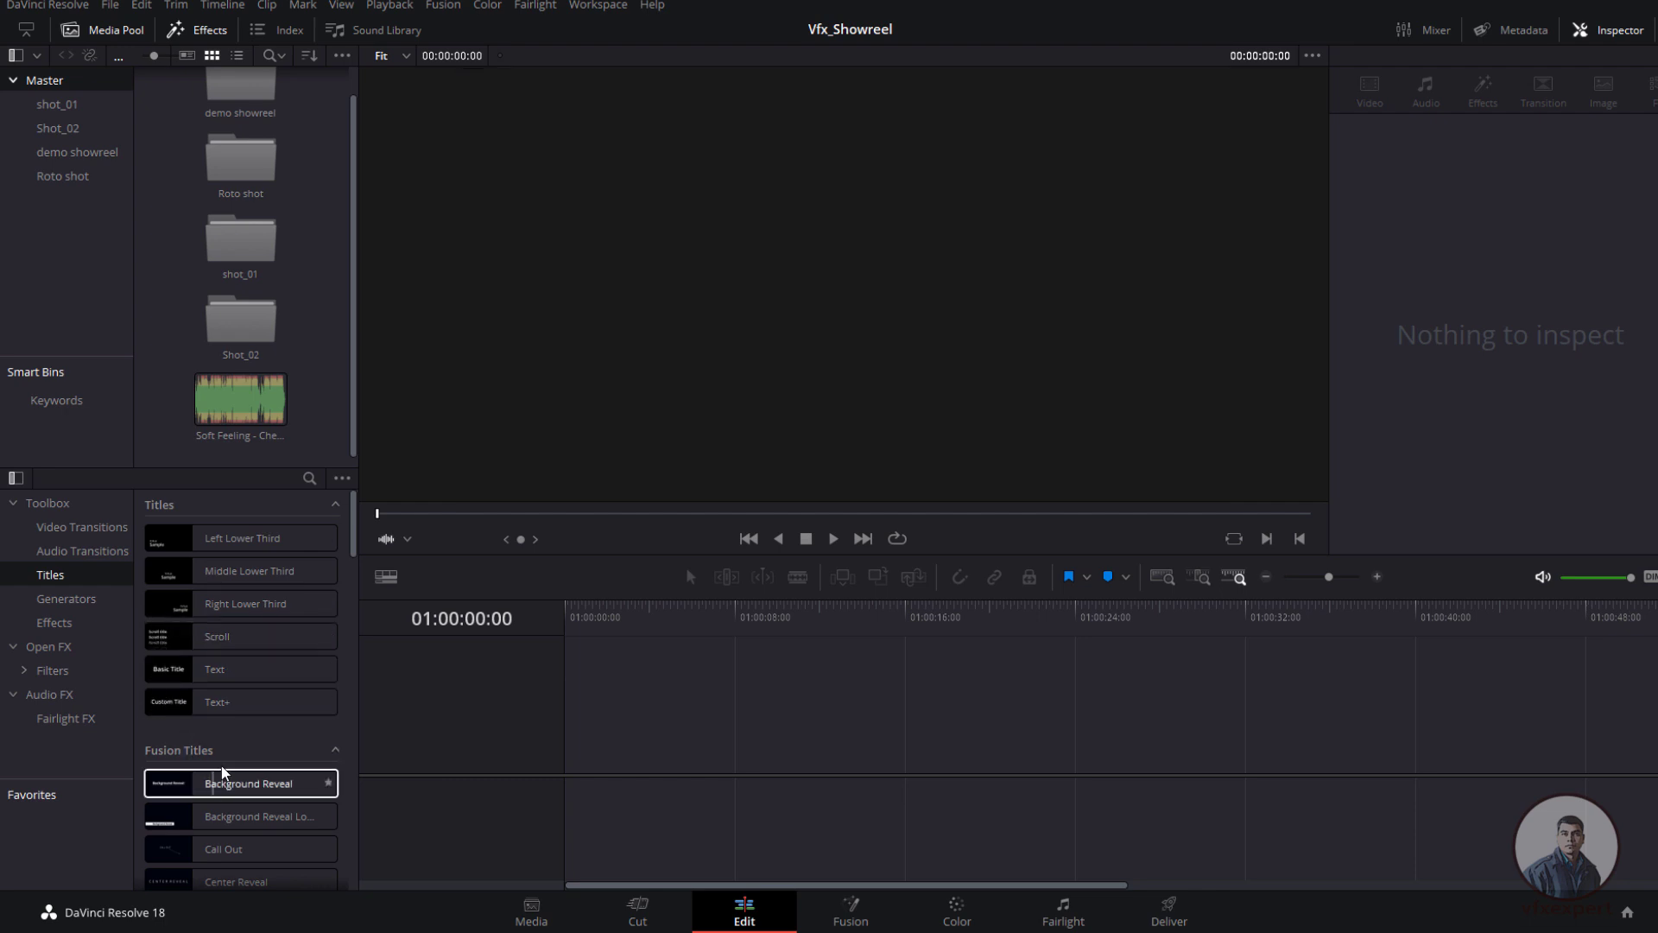
pyautogui.scroll(-5, 257, 720)
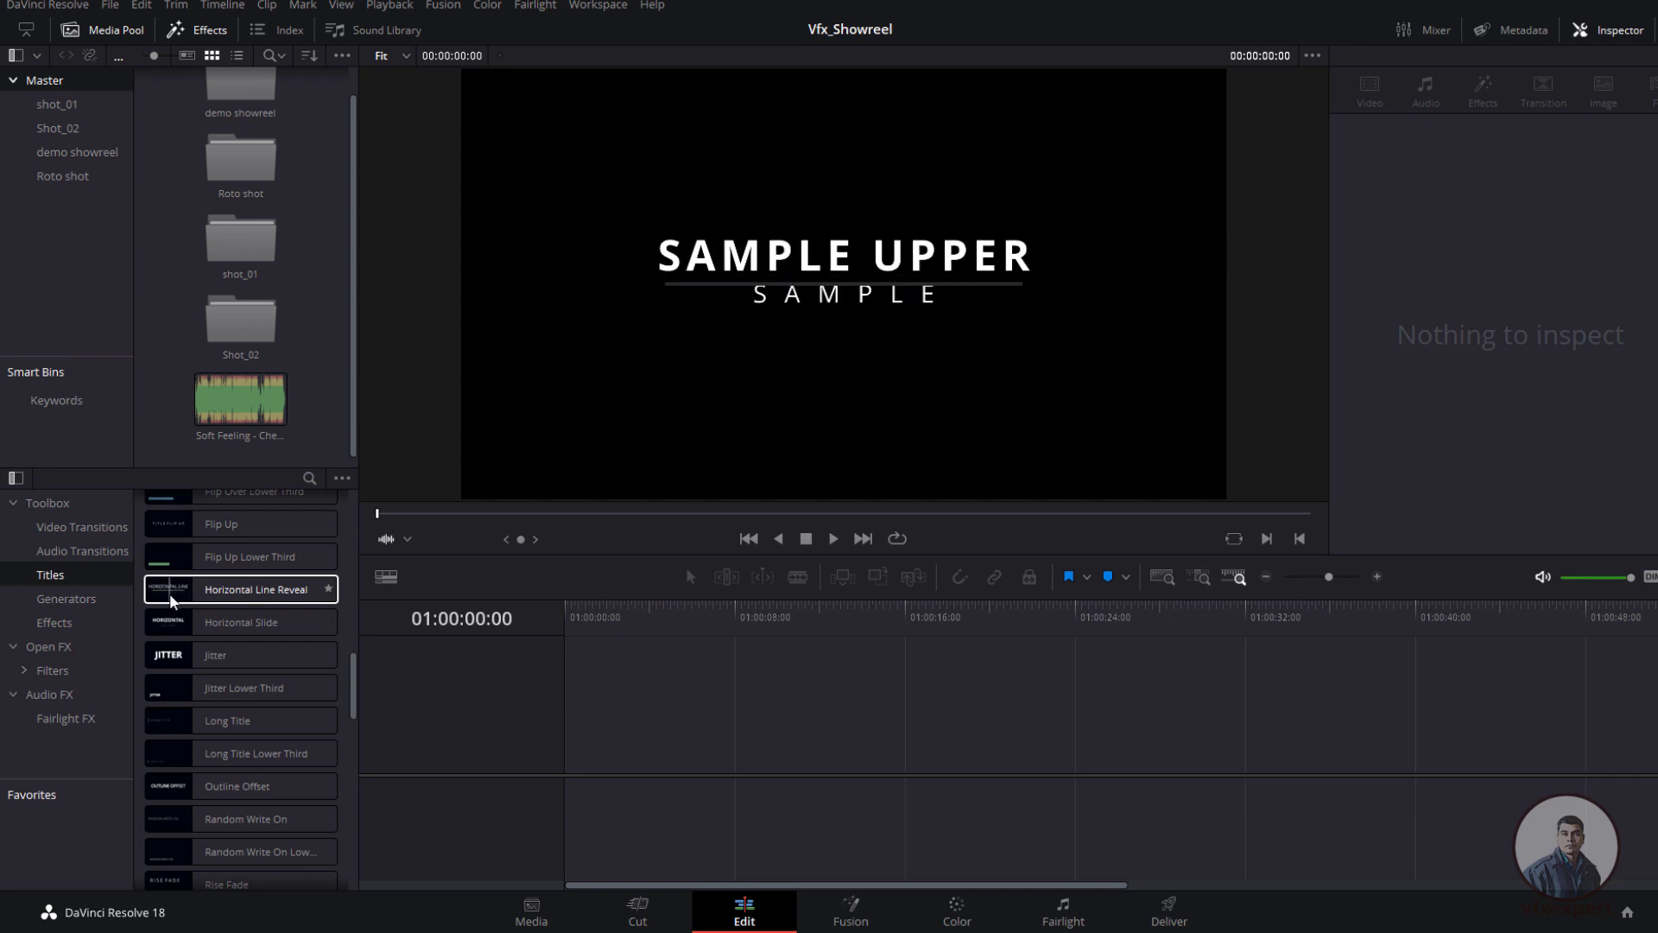
pyautogui.moveTo(158, 592); pyautogui.dragTo(563, 755)
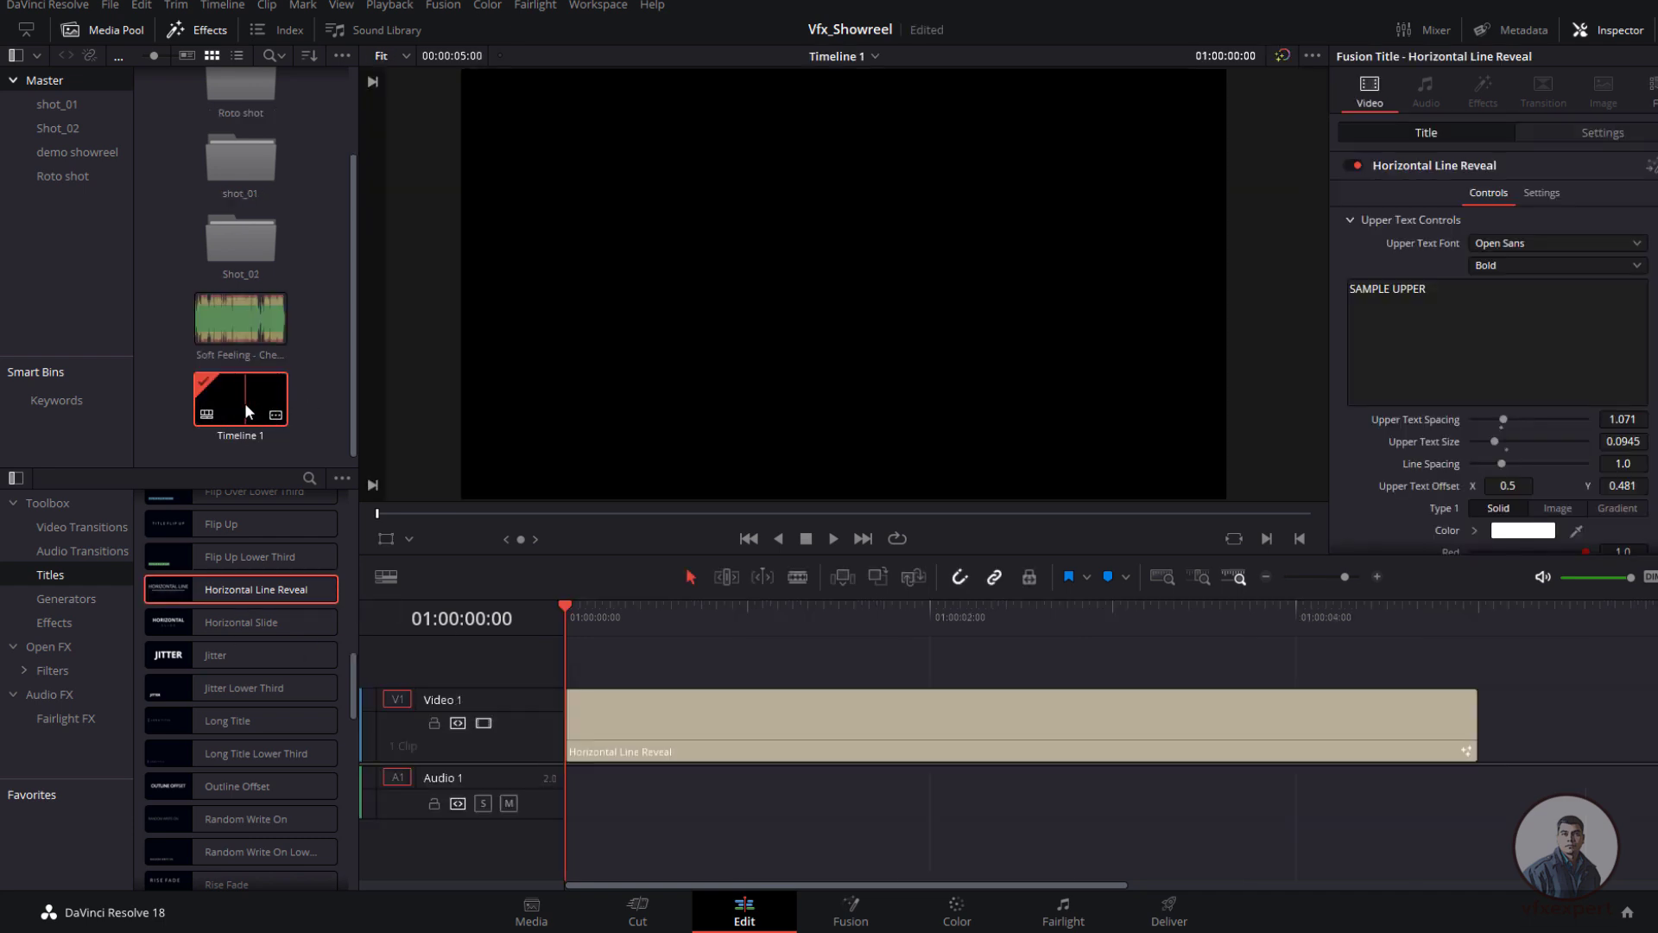
# Step: Inspect Timeline 1's format settings with Use Project Settings turned off, then cancel without applying changes
pyautogui.click(242, 402)
pyautogui.rightClick(242, 401)
pyautogui.moveTo(280, 414)
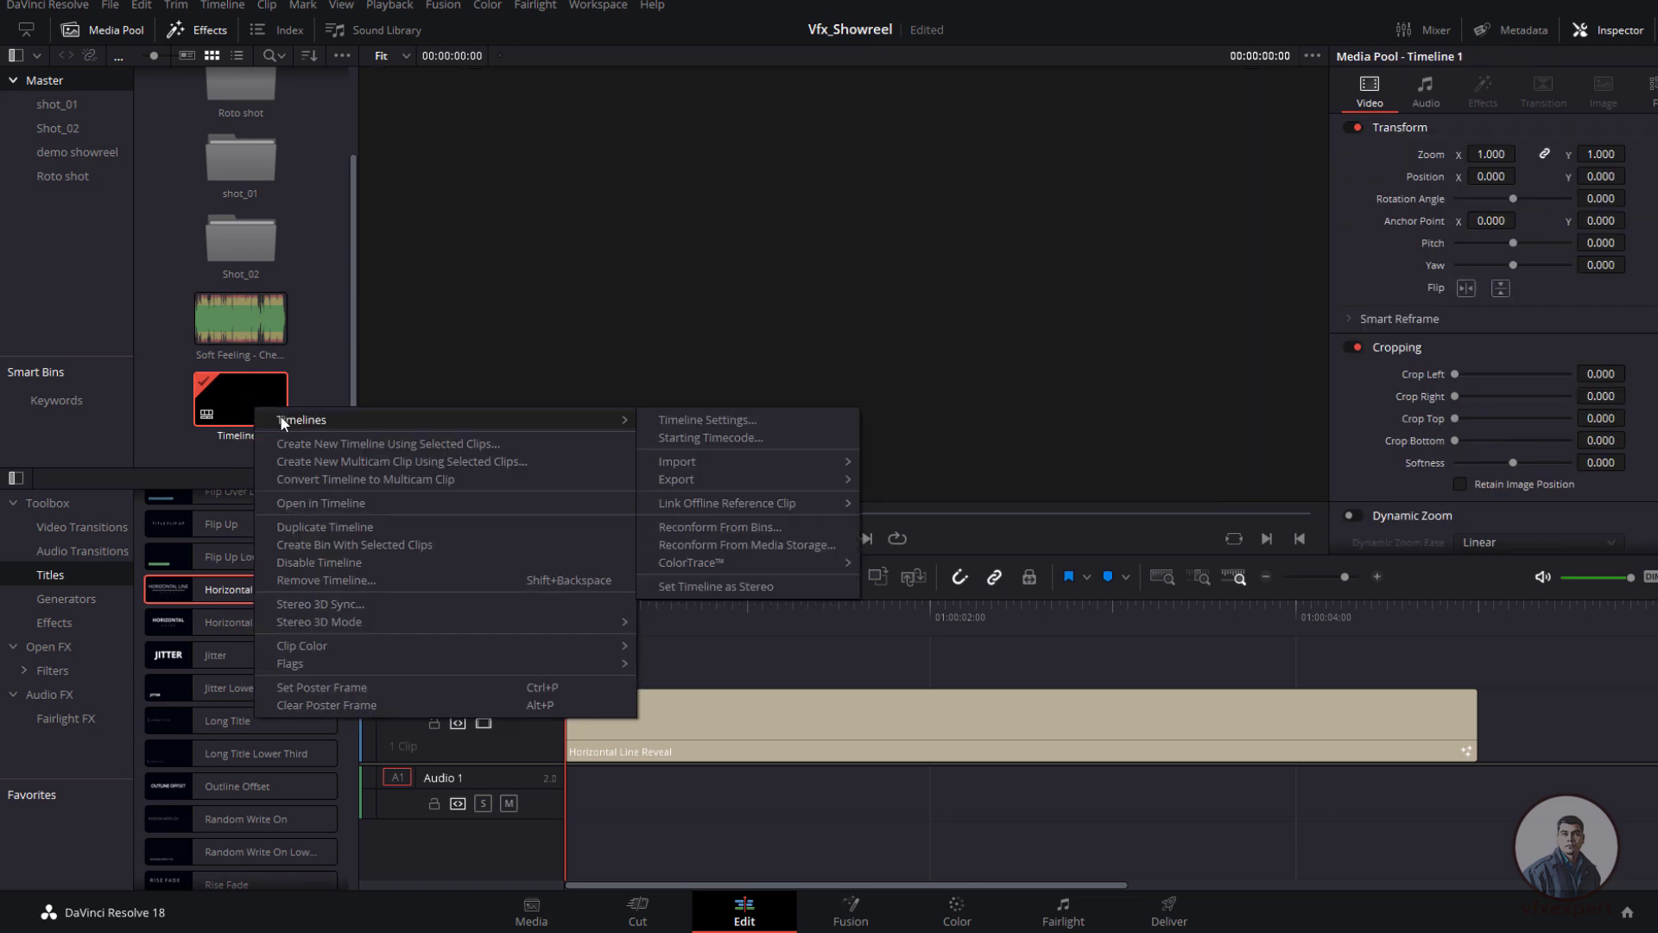
pyautogui.click(691, 419)
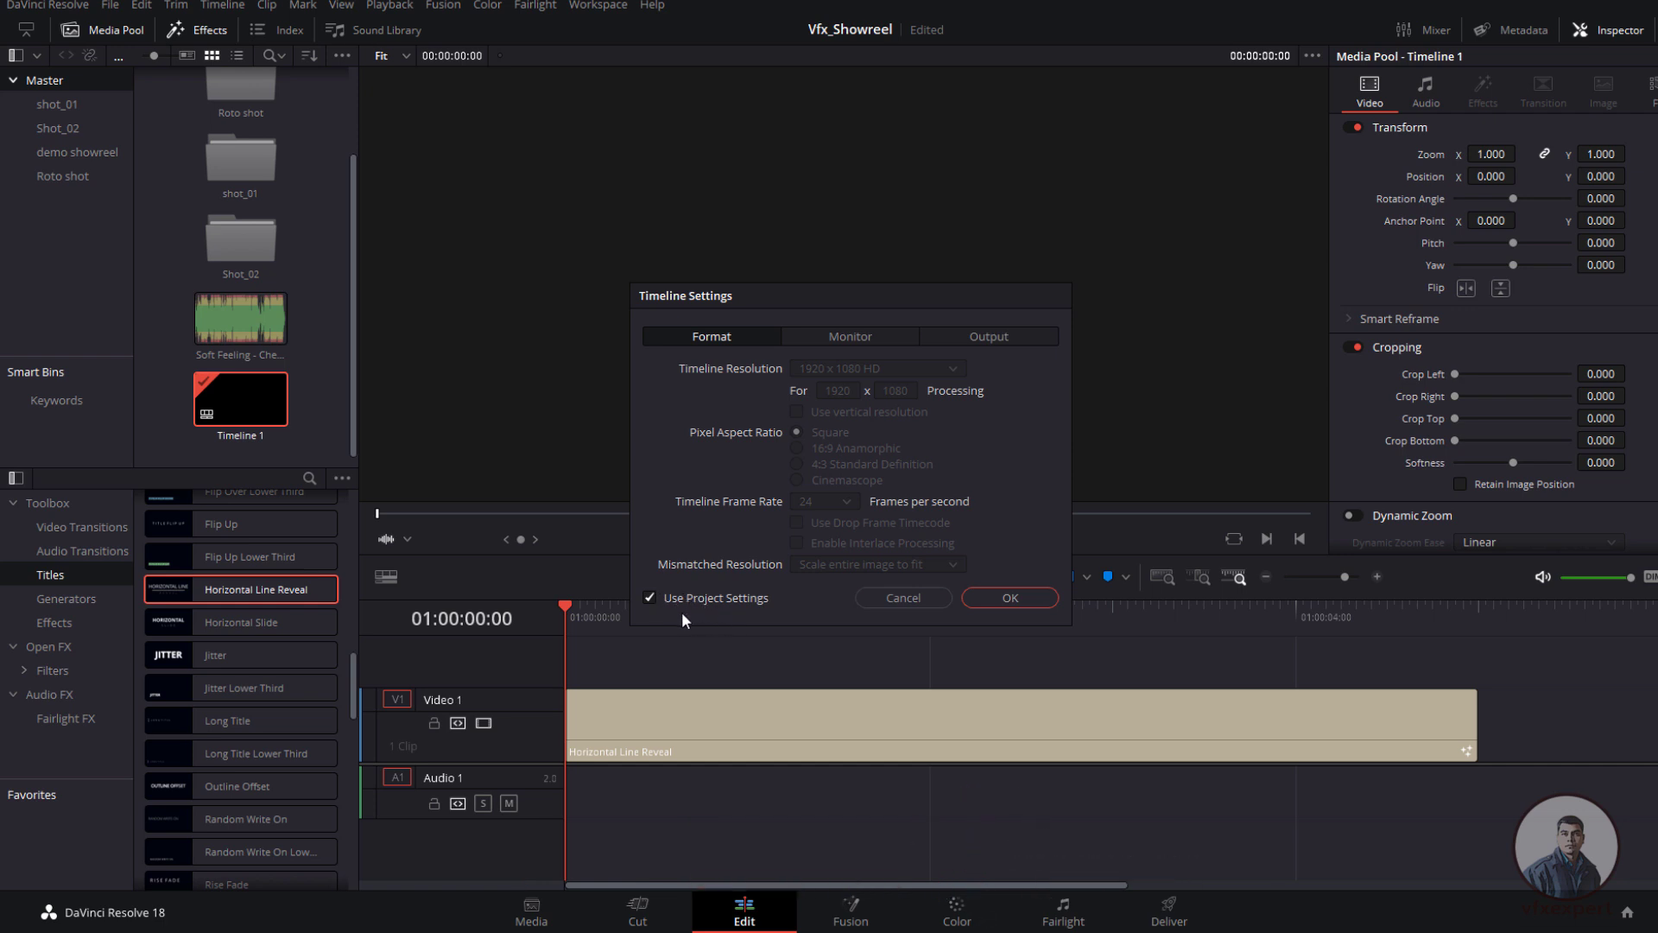
pyautogui.click(650, 597)
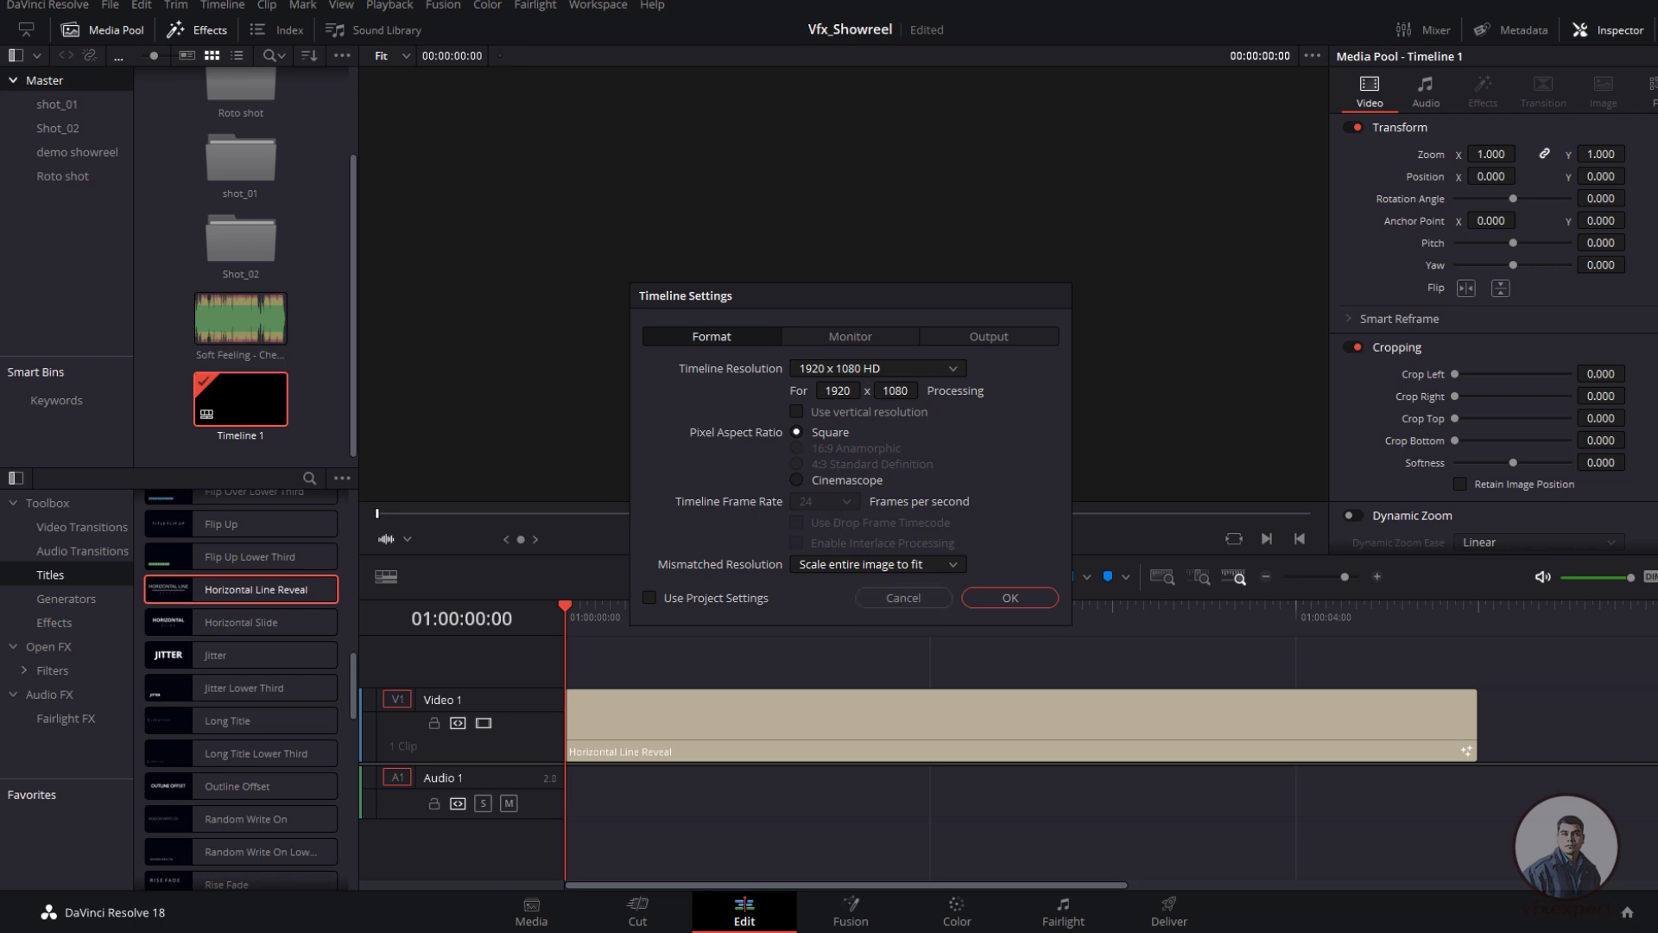
pyautogui.click(916, 599)
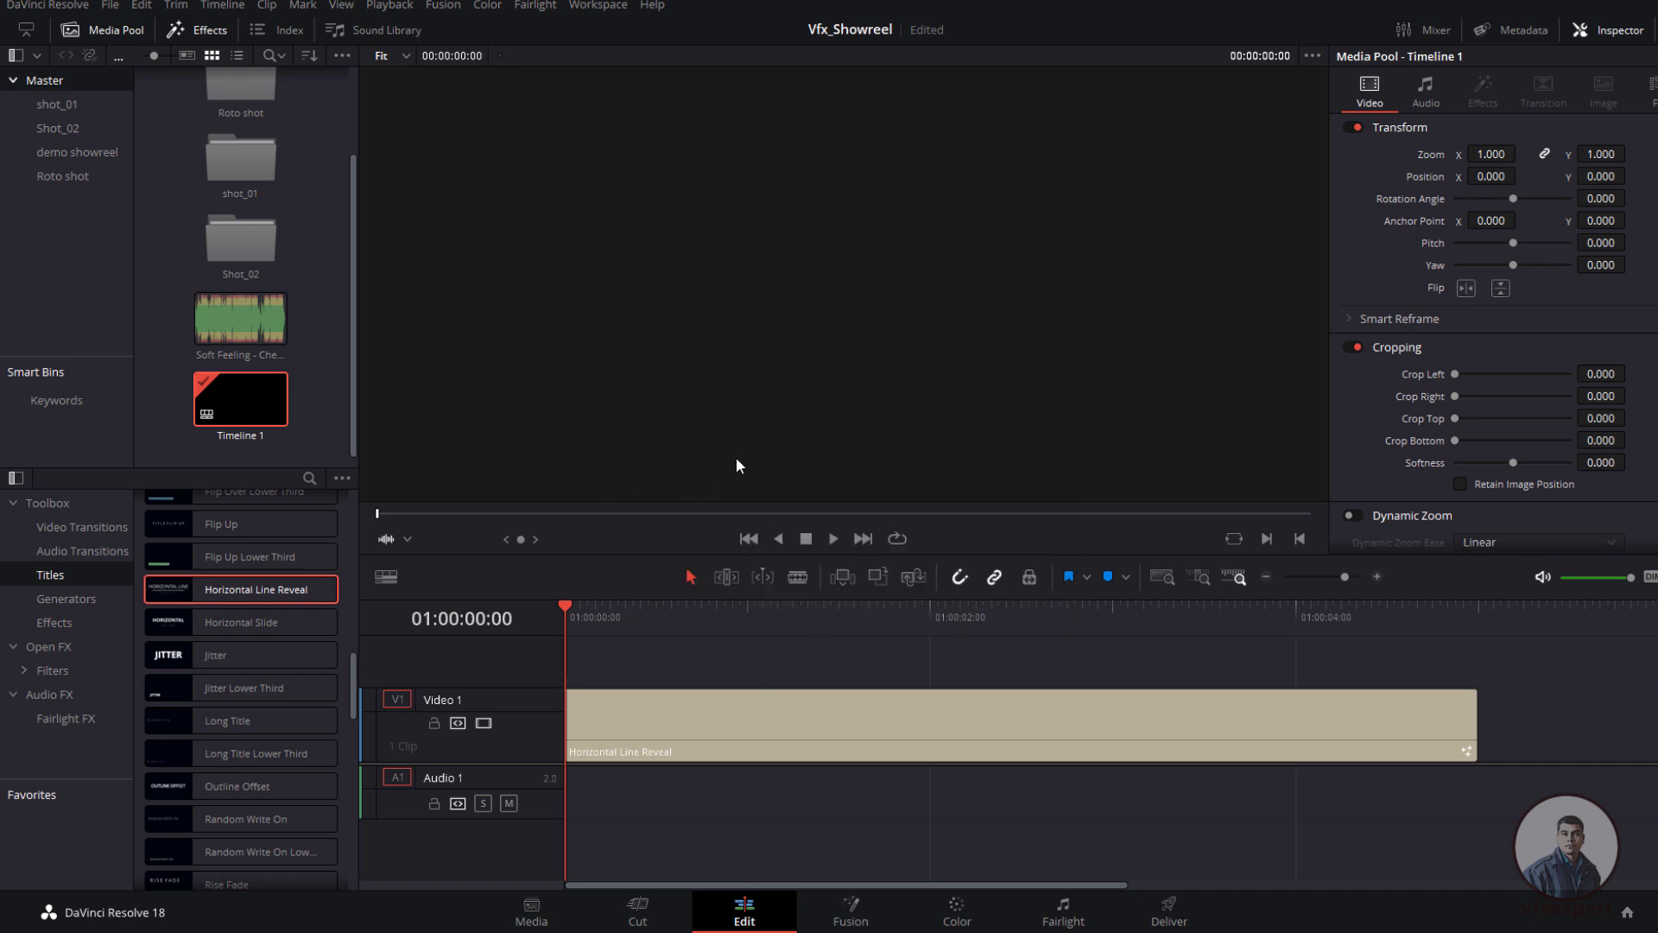
# Step: Preview the Horizontal Line Reveal title animation from the start of the timeline
pyautogui.moveTo(567, 602); pyautogui.dragTo(625, 672)
pyautogui.hotkey('ctrl', '-')
pyautogui.hotkey('ctrl', '-')
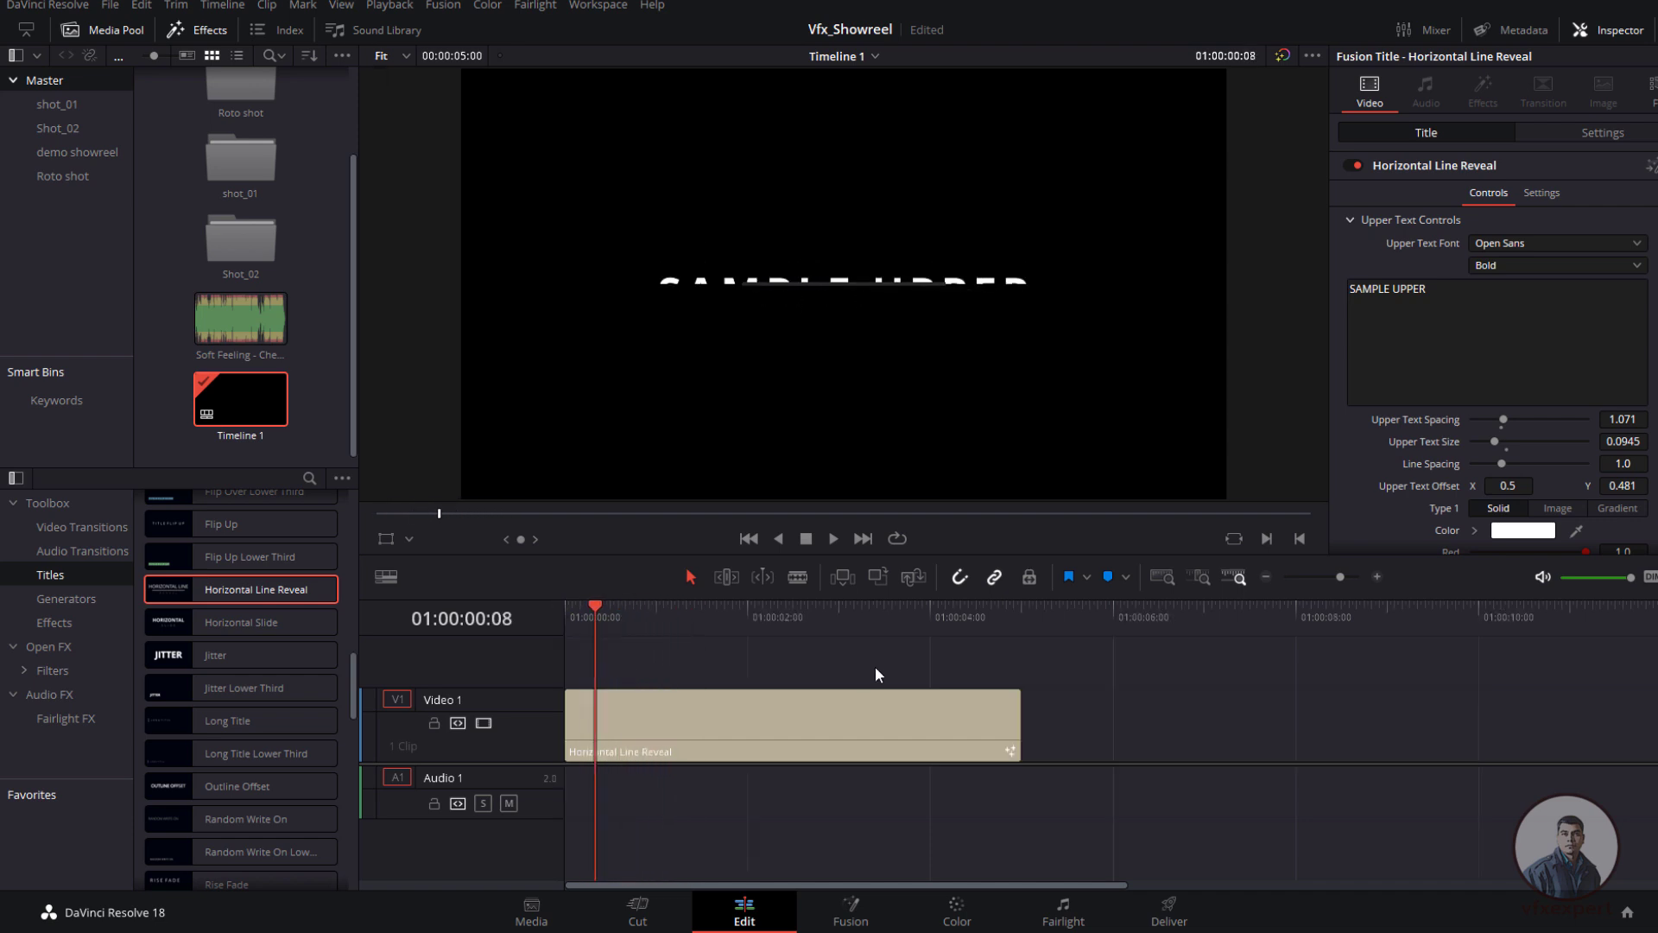
pyautogui.click(833, 535)
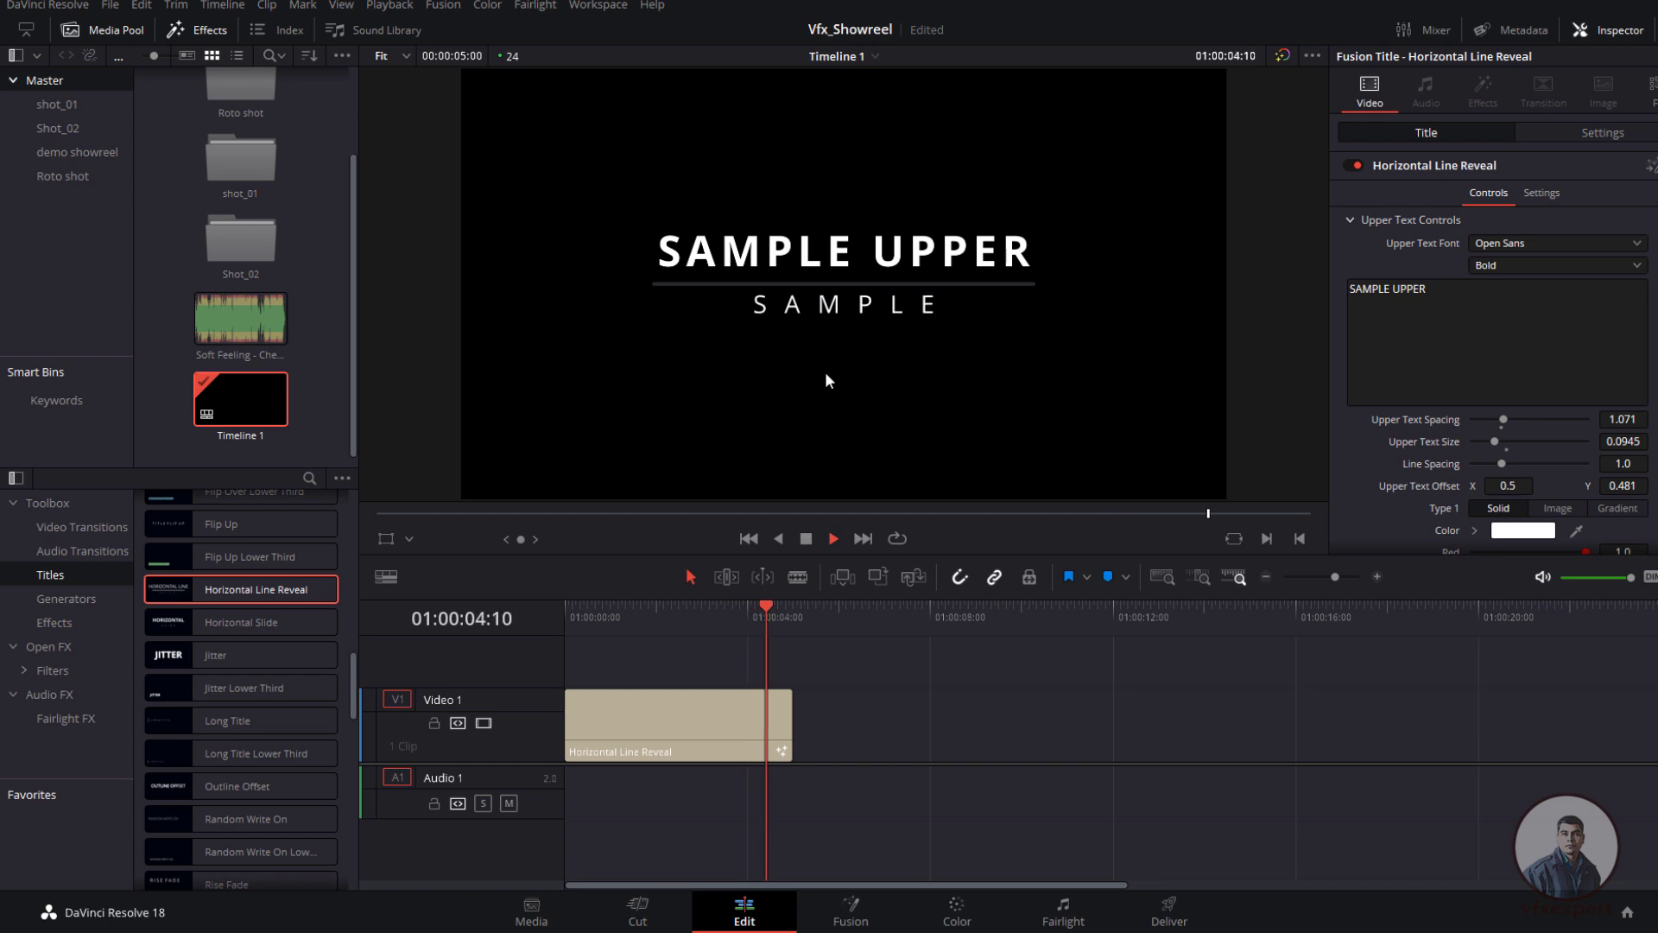
pyautogui.moveTo(789, 607); pyautogui.dragTo(557, 629)
pyautogui.click(829, 539)
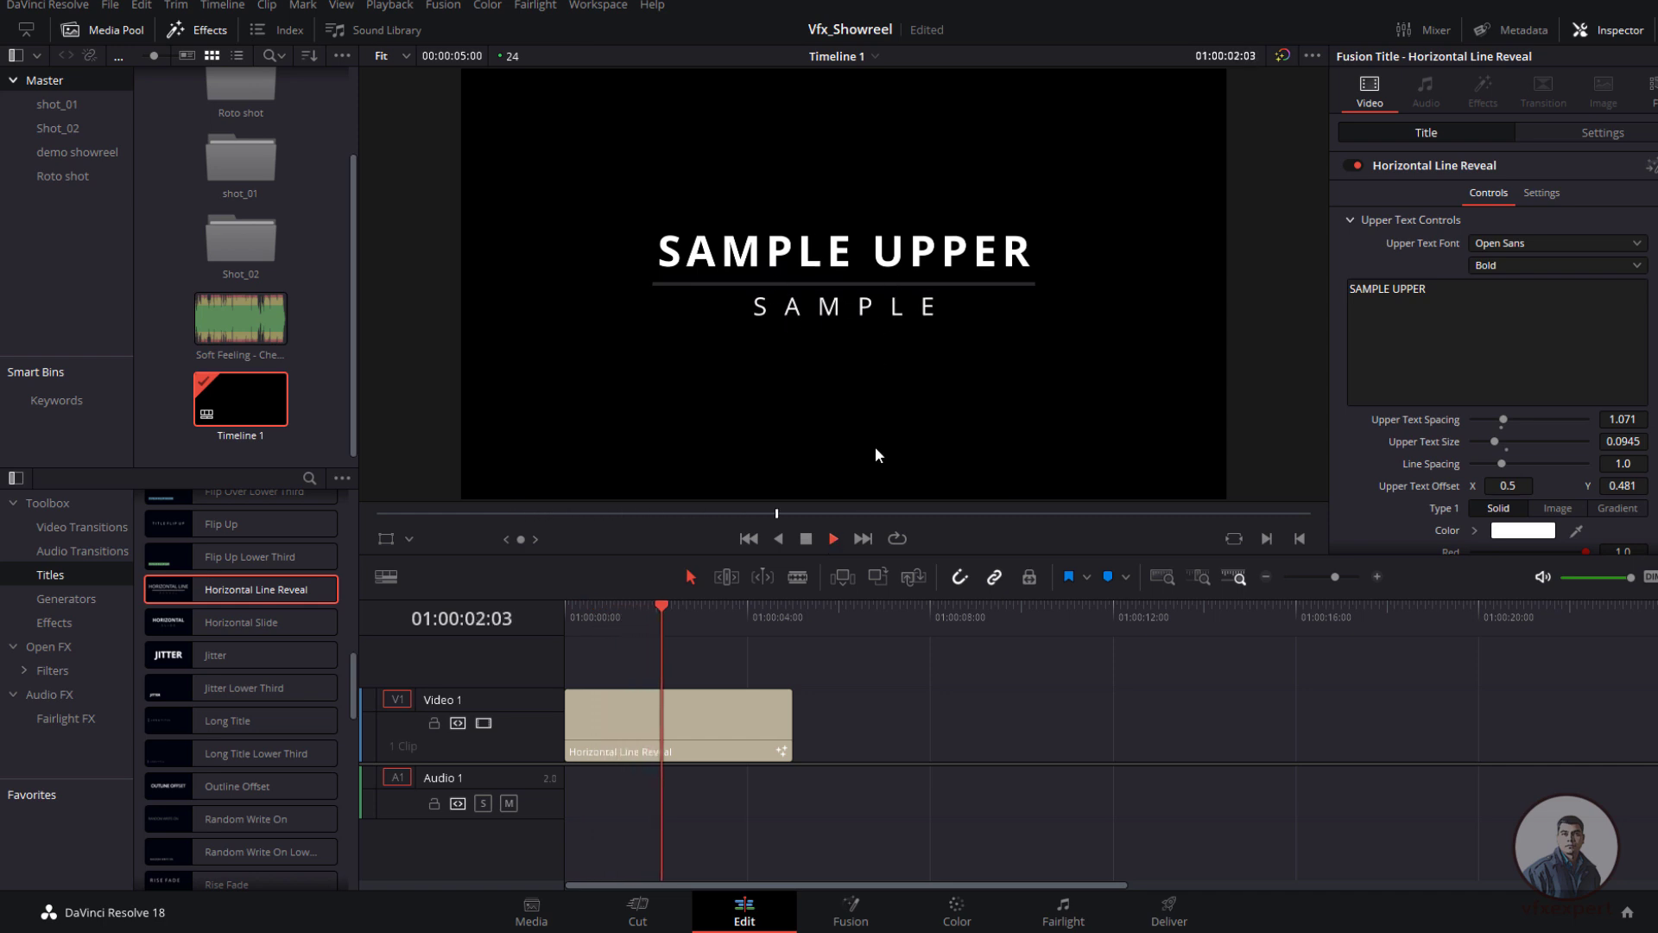
pyautogui.click(806, 538)
# Step: Set the upper text of the Horizontal Line Reveal title to "VFX SHOWREEL" in capitals
pyautogui.click(693, 708)
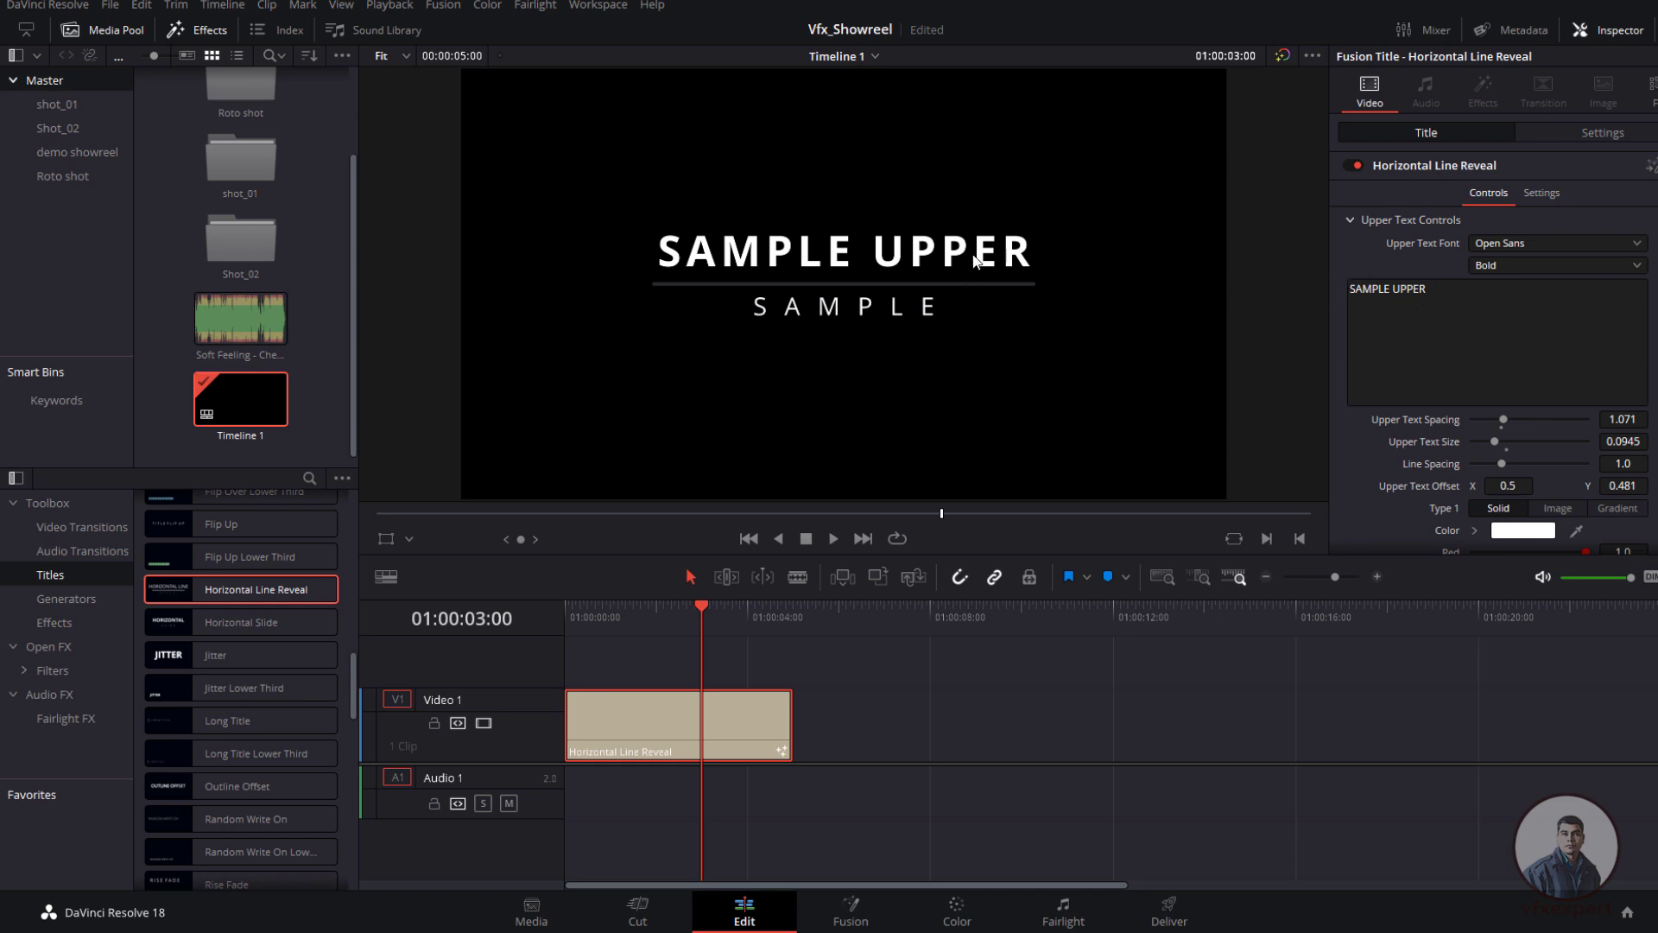
pyautogui.moveTo(1439, 297); pyautogui.dragTo(1351, 288)
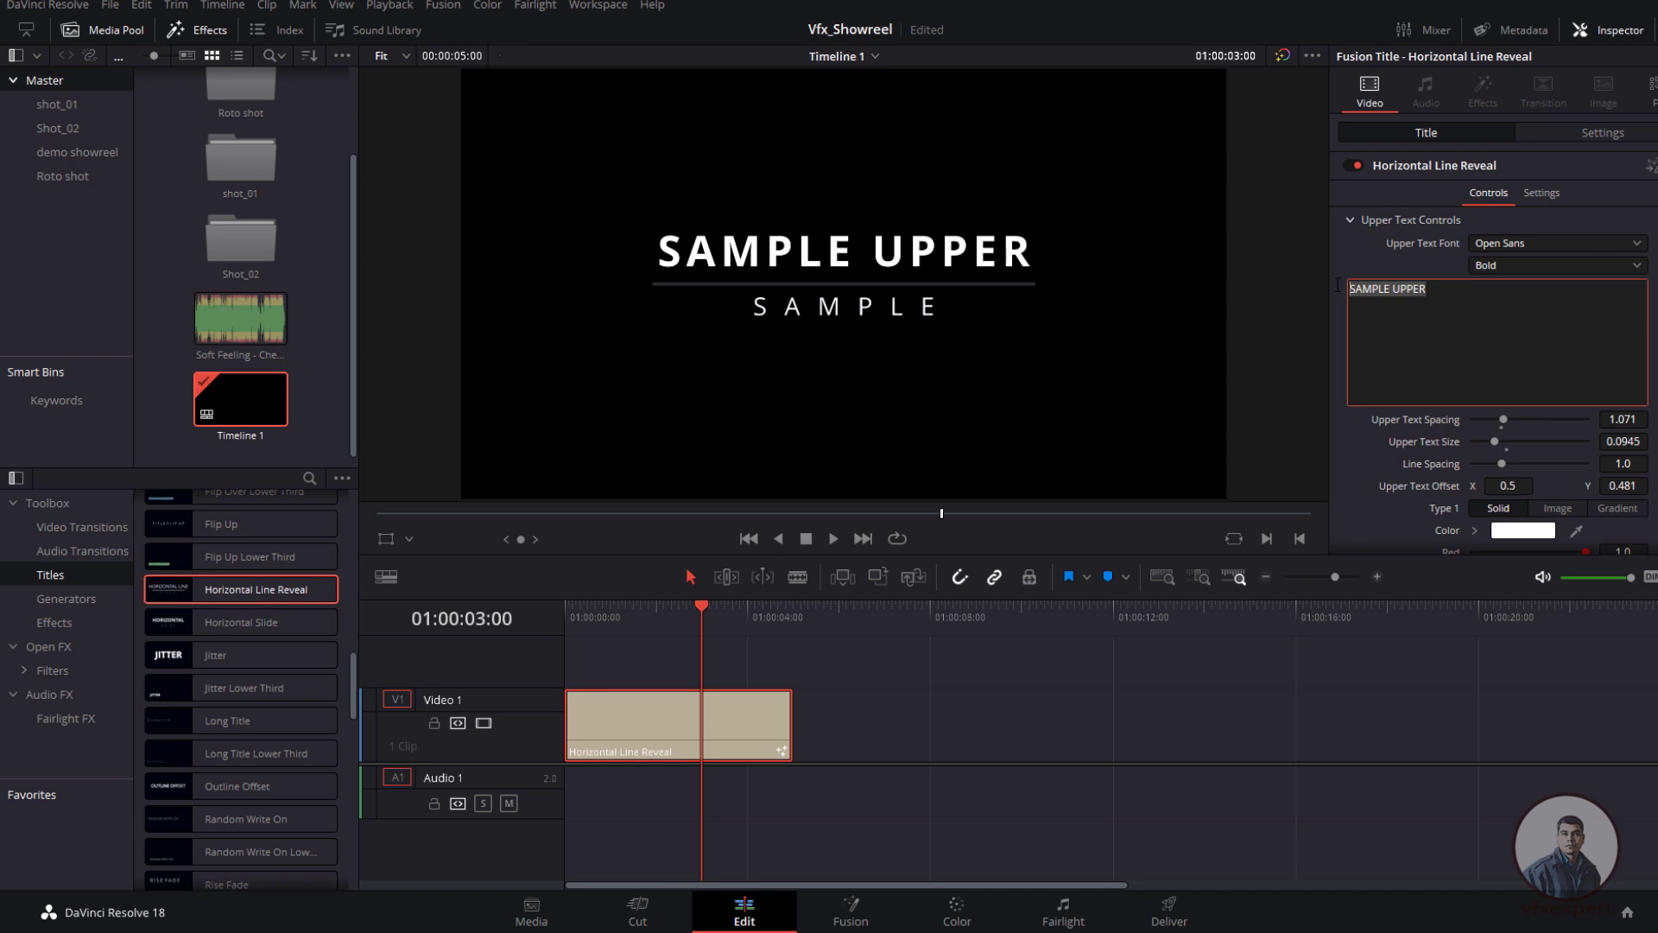
pyautogui.write('VFX Showreel')
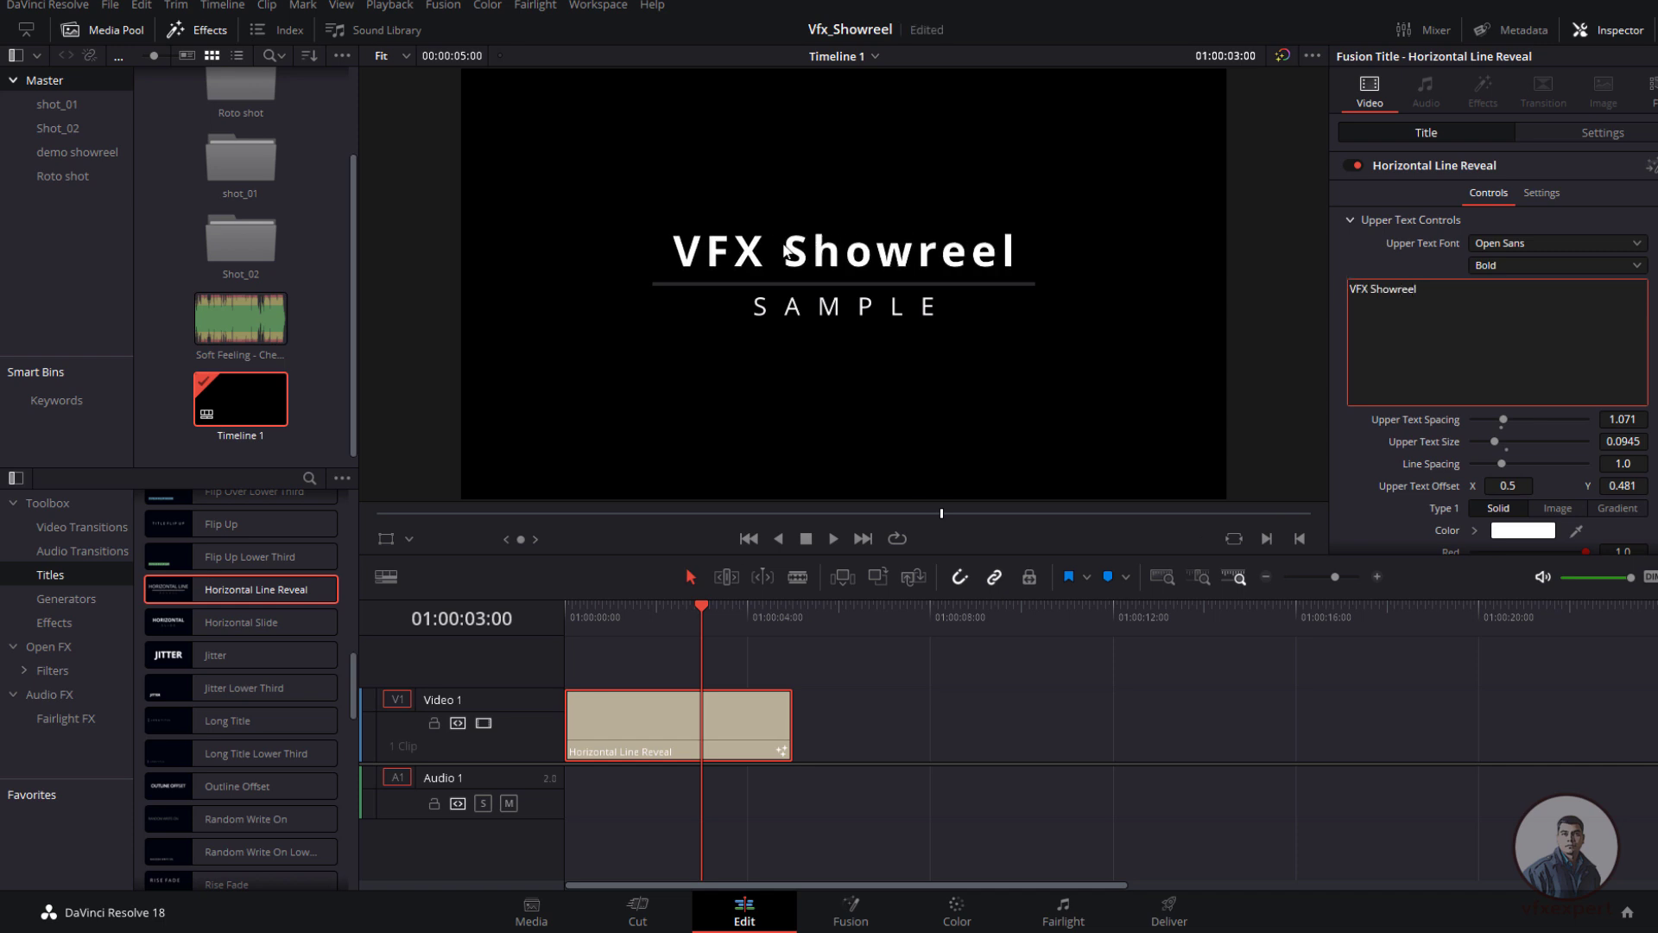
pyautogui.hotkey('ctrl', 'a')
pyautogui.write('VFX SHOWREEL')
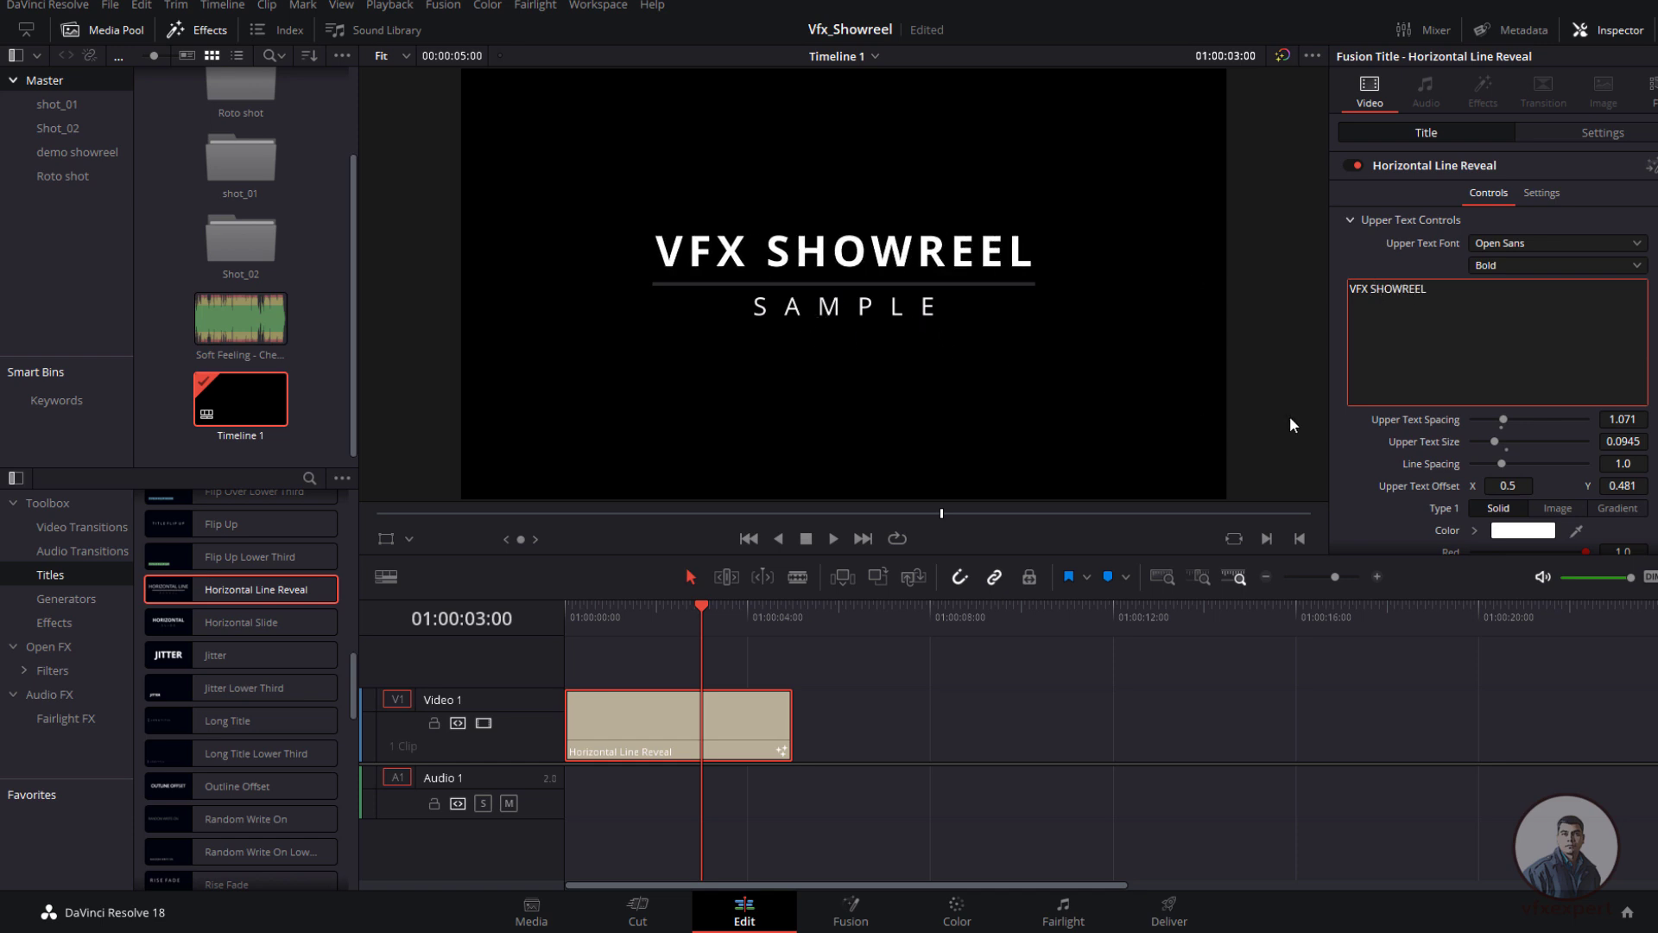
# Step: Set the title's lower text to "By" followed by the artist's full name, and return the playhead to the timeline start
pyautogui.scroll(-5, 1399, 466)
pyautogui.click(1400, 477)
pyautogui.hotkey('ctrl', 'a')
pyautogui.write('By Ankit Kumar')
pyautogui.click(710, 603)
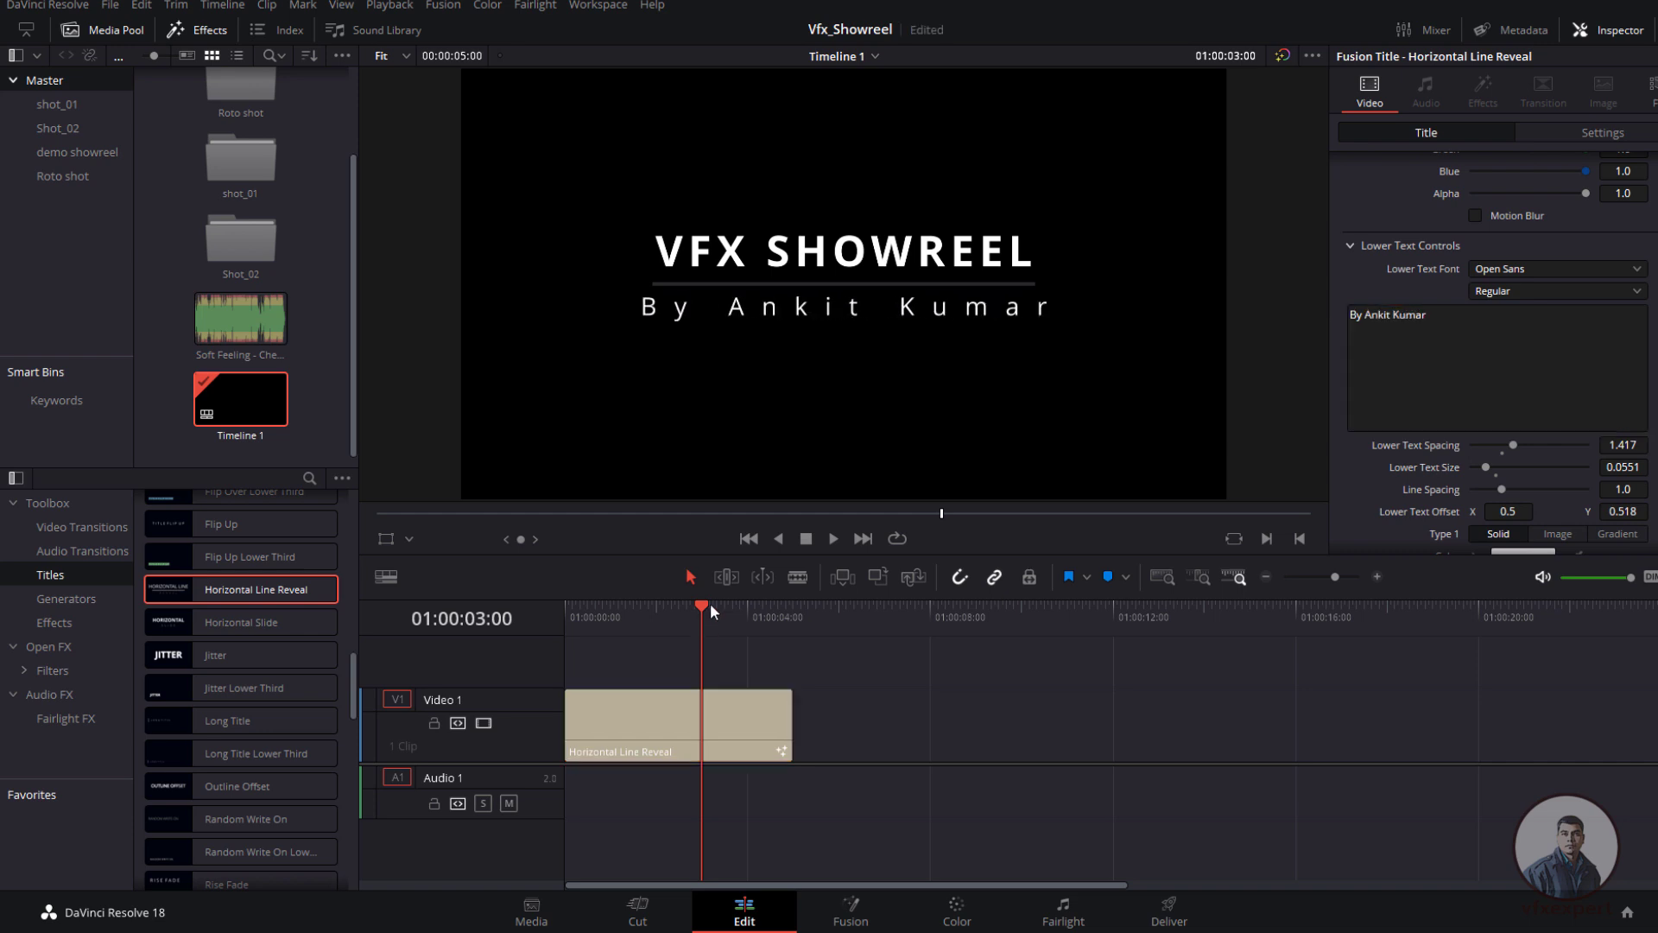
pyautogui.moveTo(701, 609); pyautogui.dragTo(528, 630)
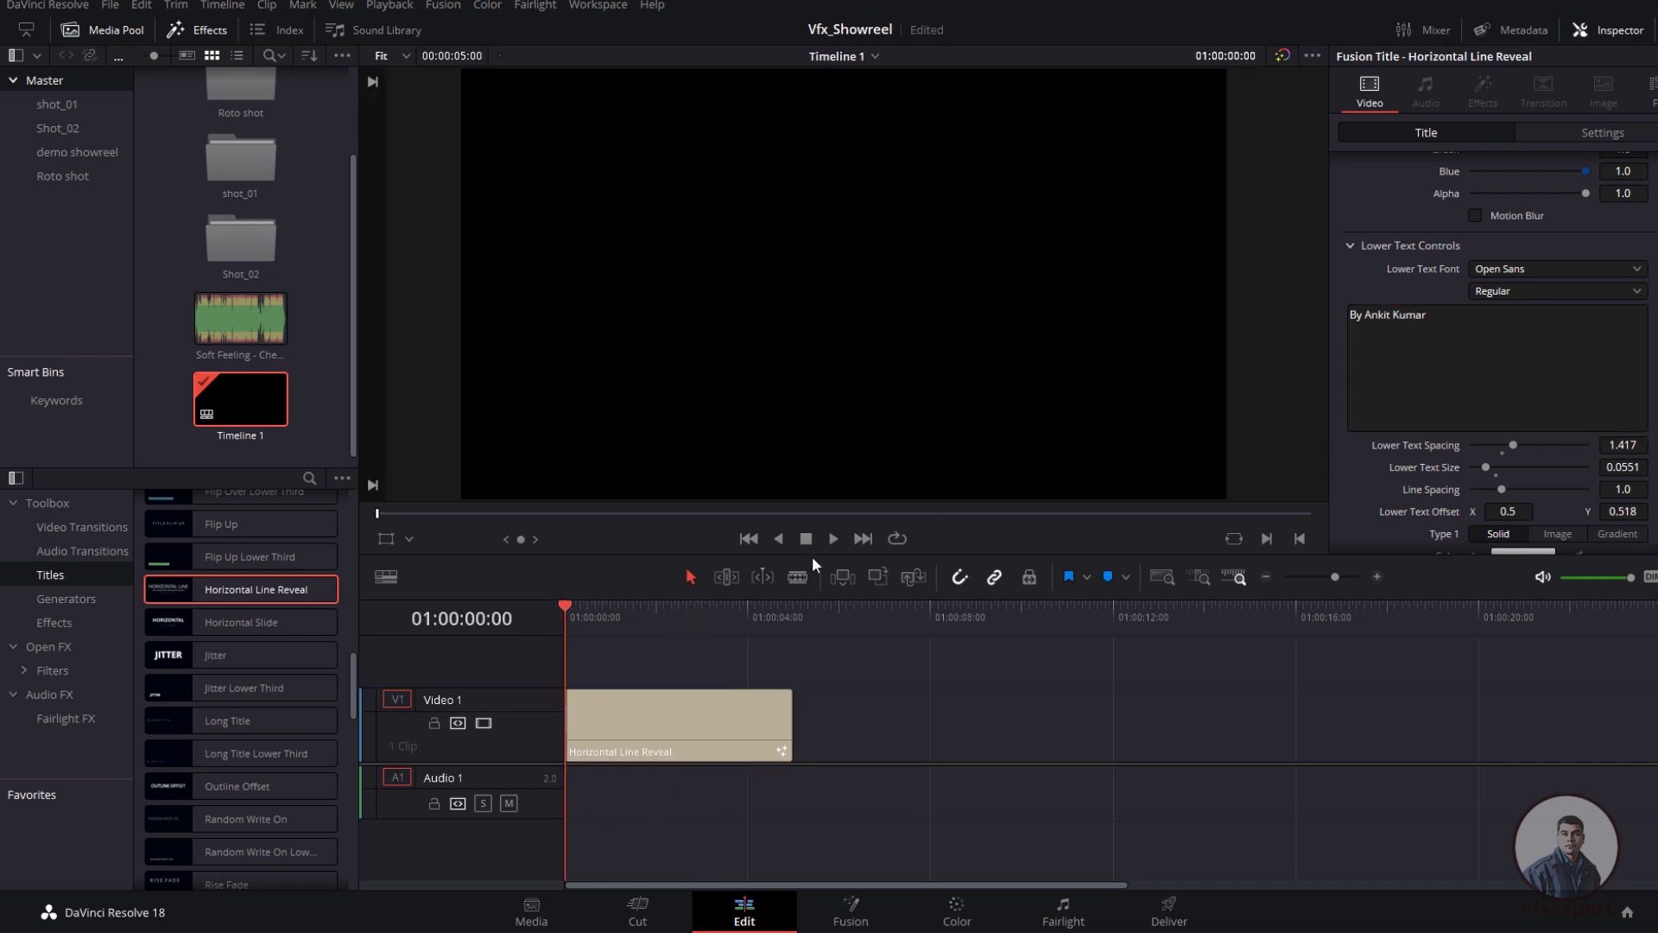
# Step: Play back the edited title animation twice from the start of the timeline
pyautogui.click(832, 538)
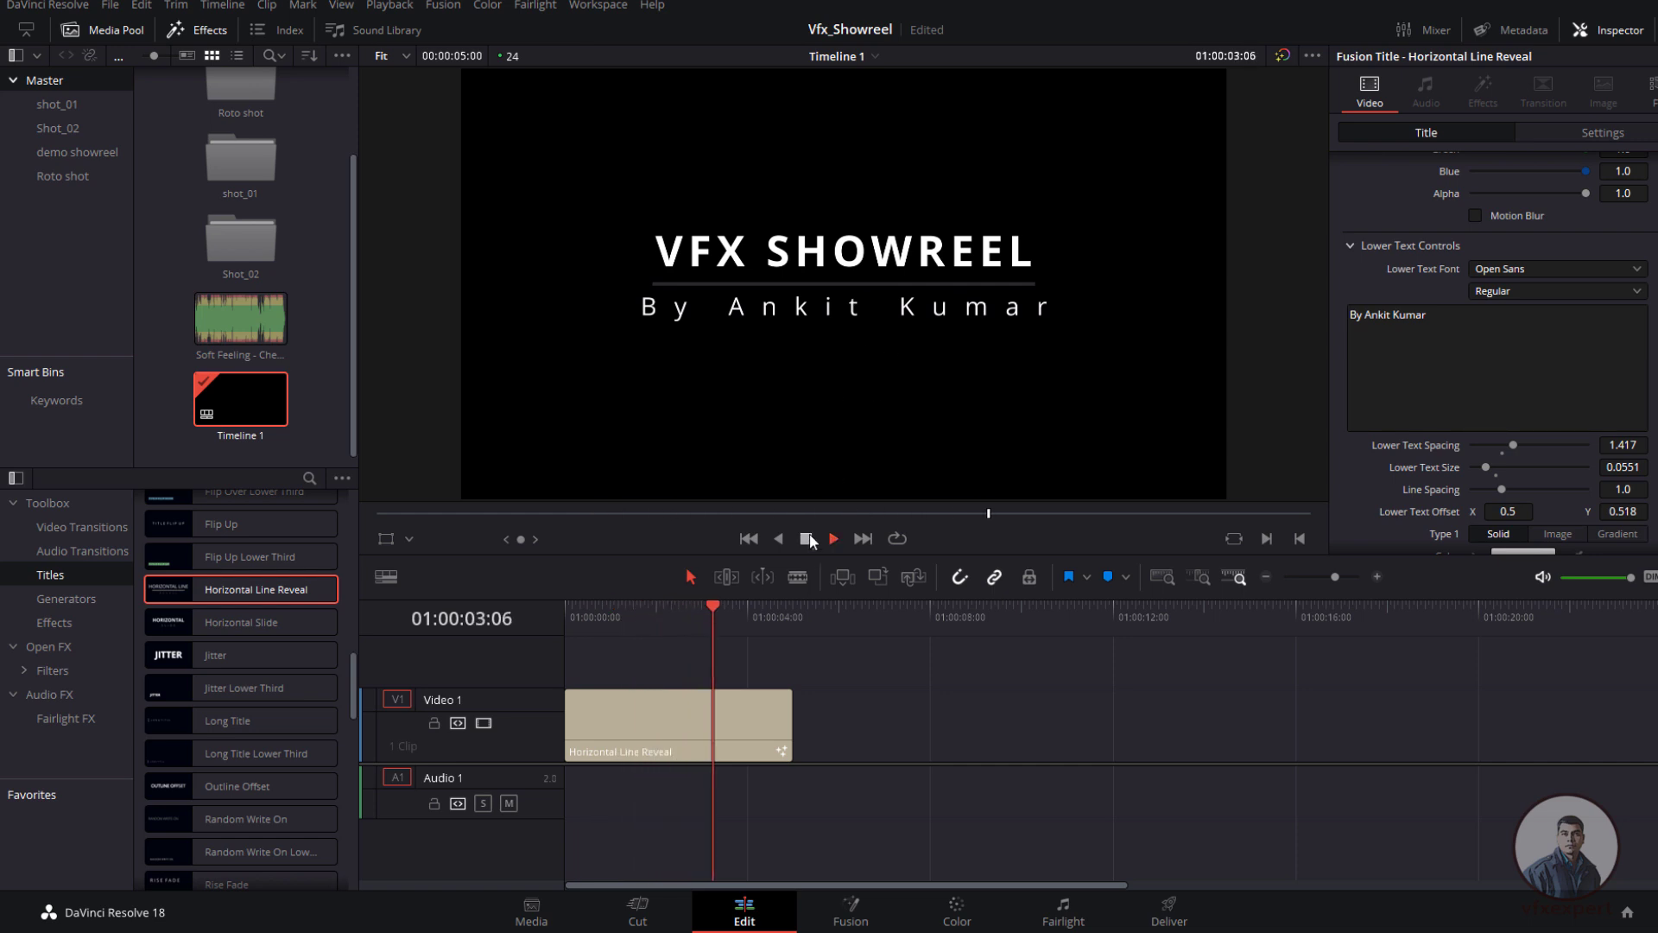
pyautogui.click(807, 537)
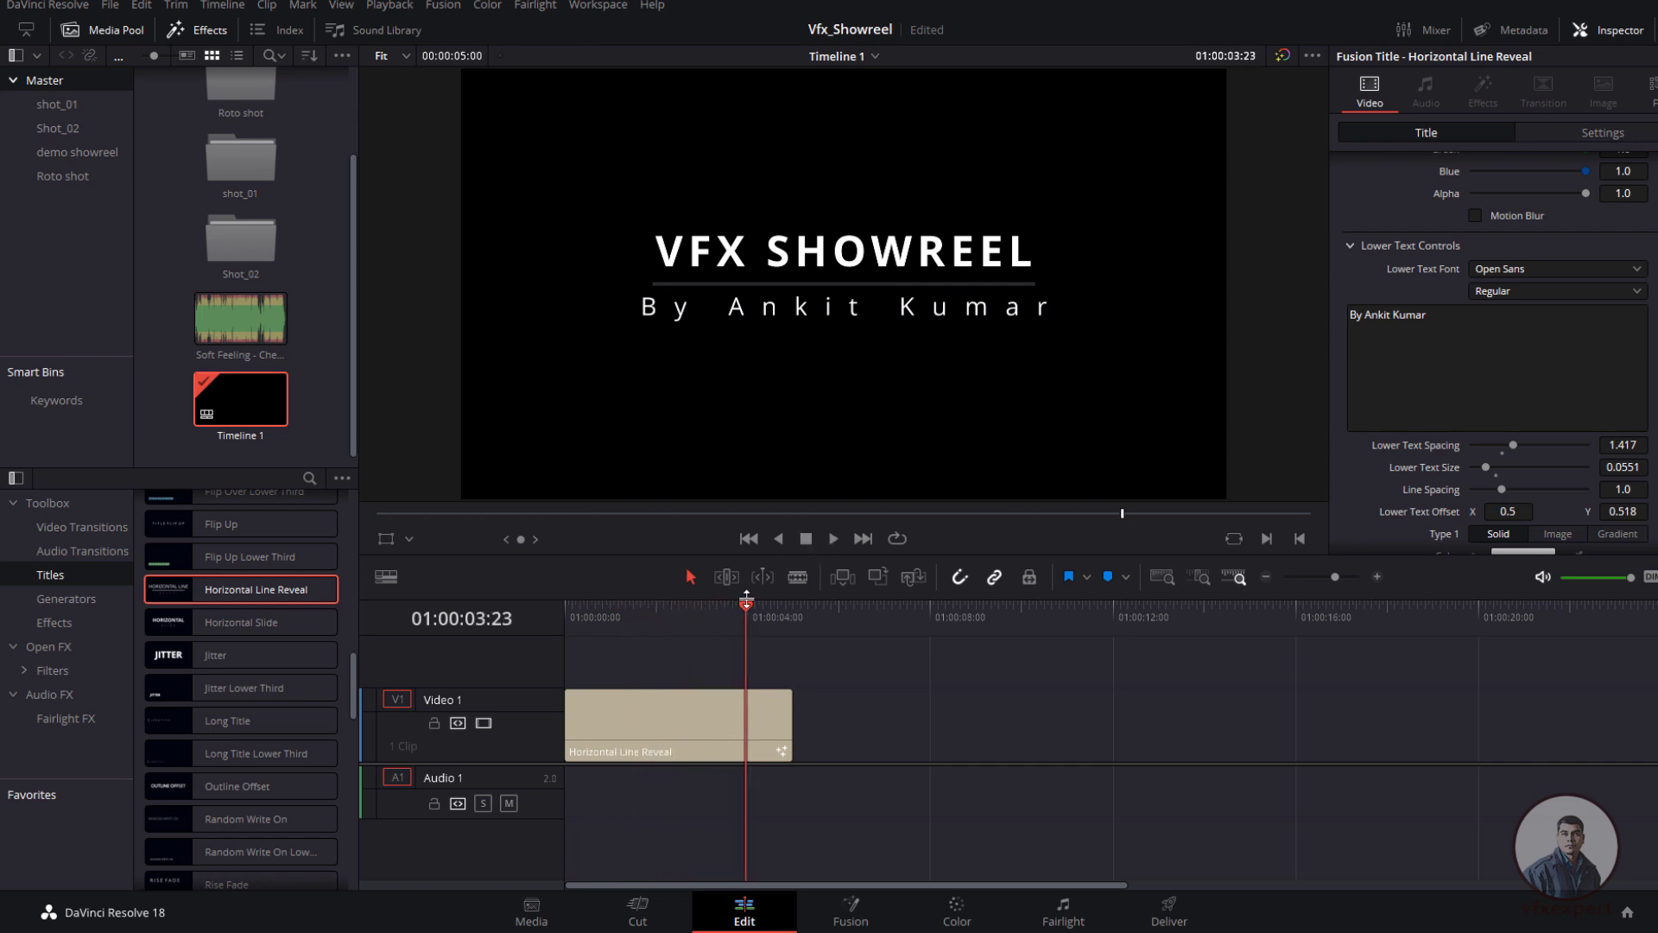
pyautogui.moveTo(745, 600); pyautogui.dragTo(566, 615)
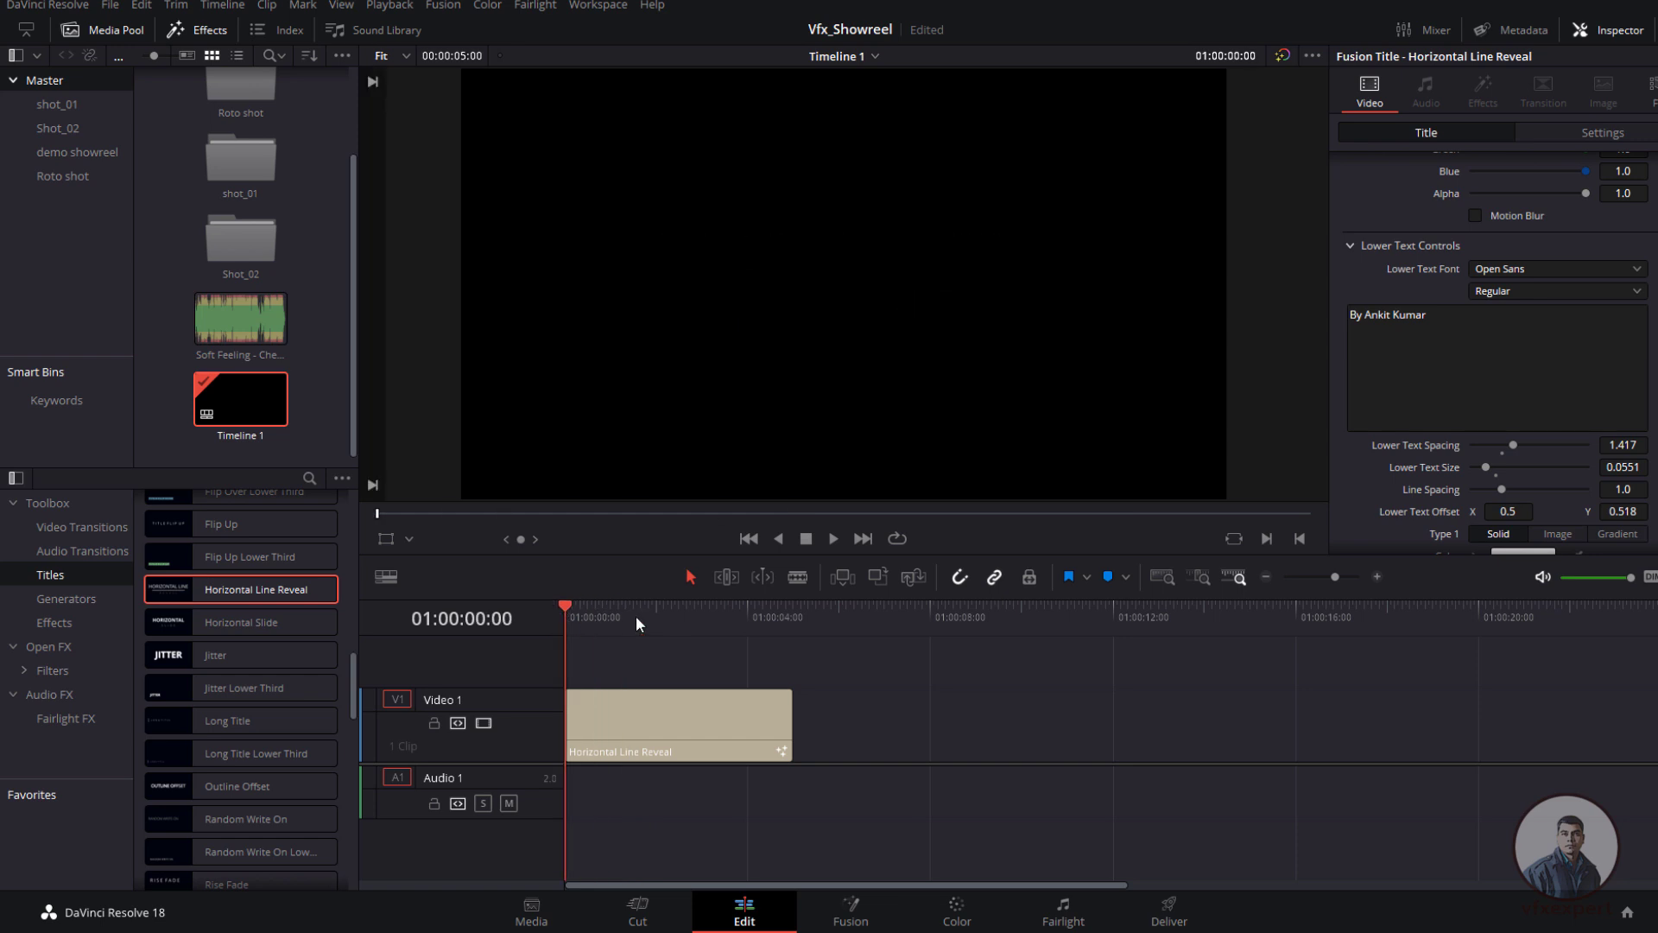
pyautogui.click(834, 539)
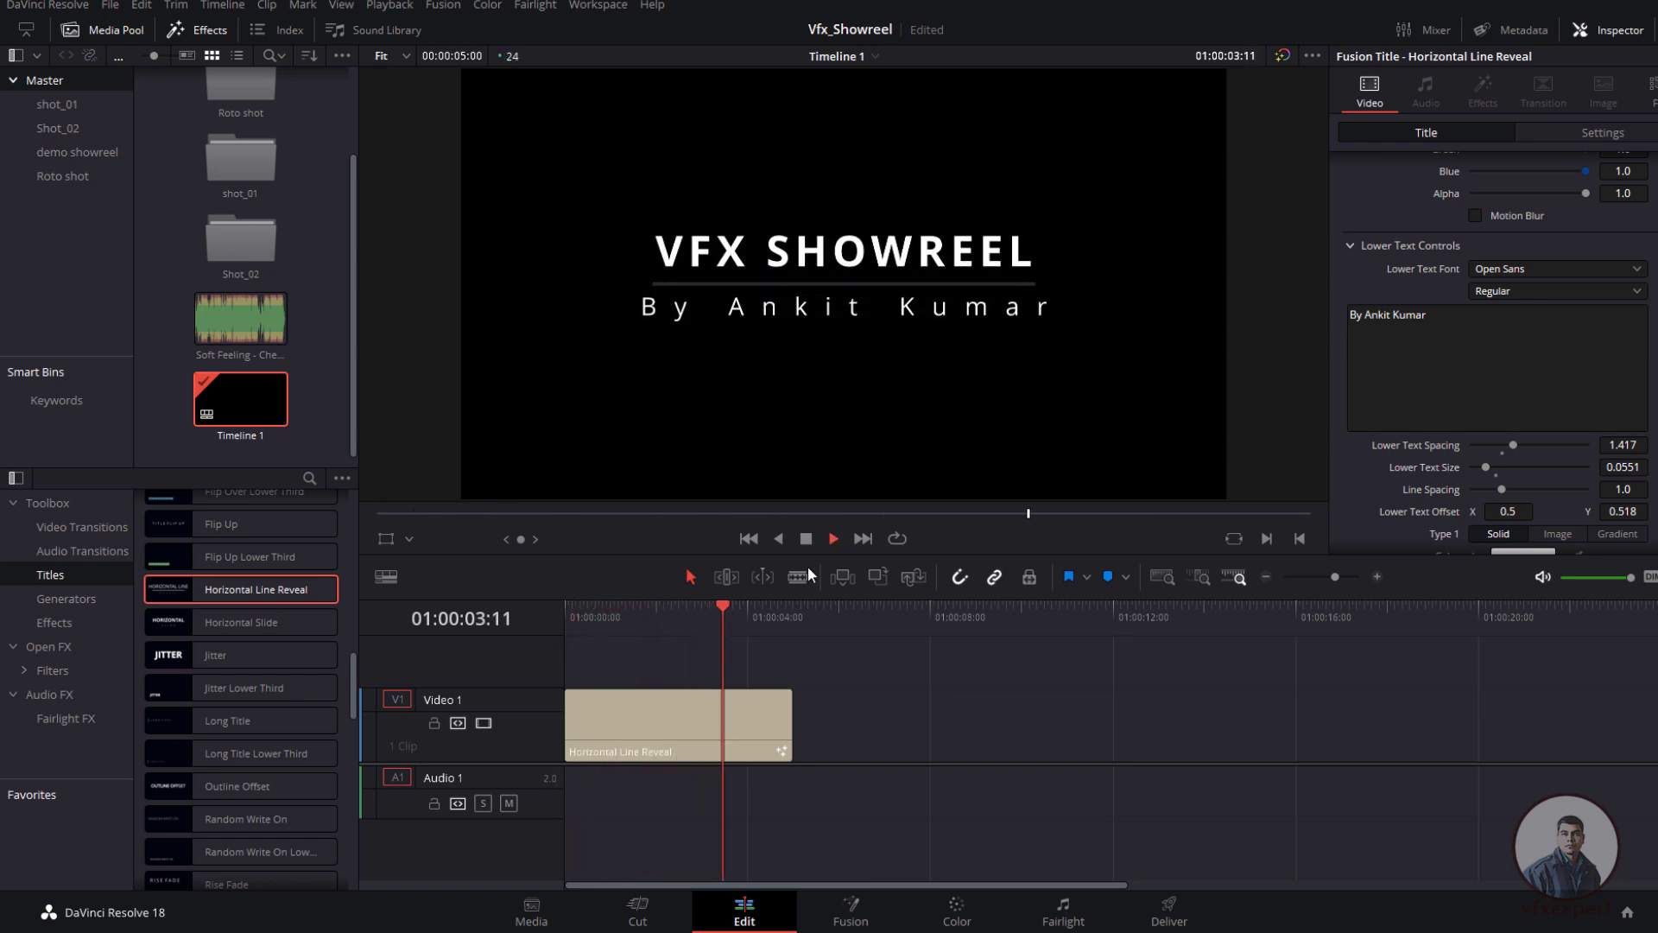
pyautogui.press('space')
# Step: Trim the end of the Horizontal Line Reveal title to 01:00:04:01 and return the playhead to the timeline start
pyautogui.click(765, 724)
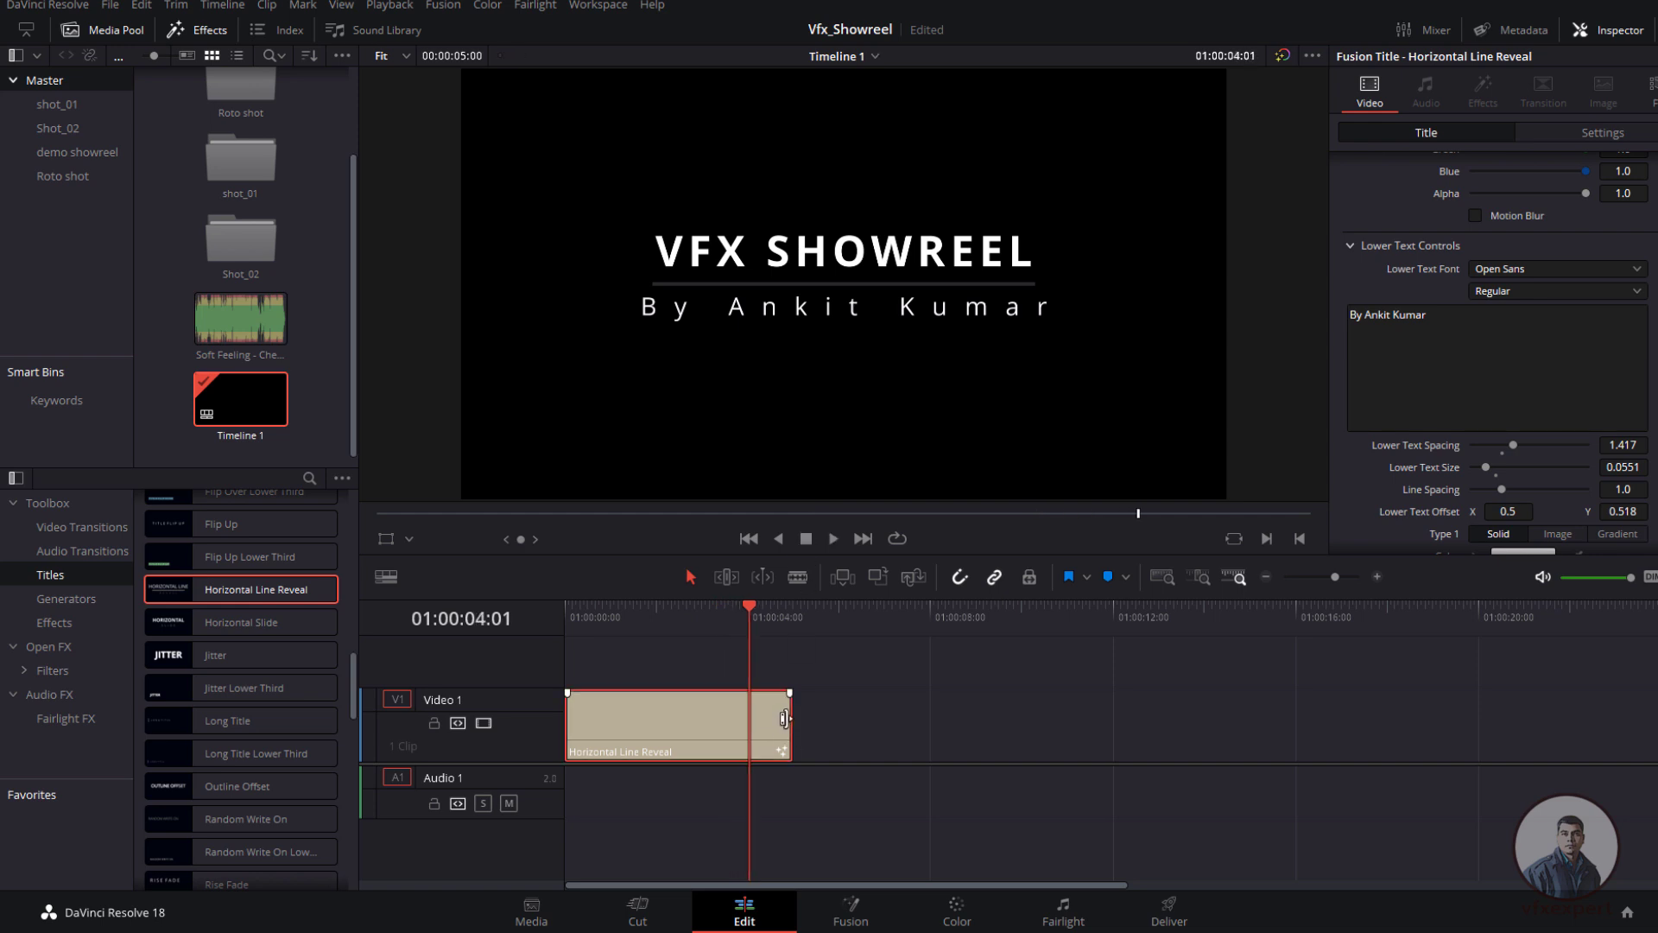
pyautogui.moveTo(784, 718); pyautogui.dragTo(747, 718)
pyautogui.click(755, 701)
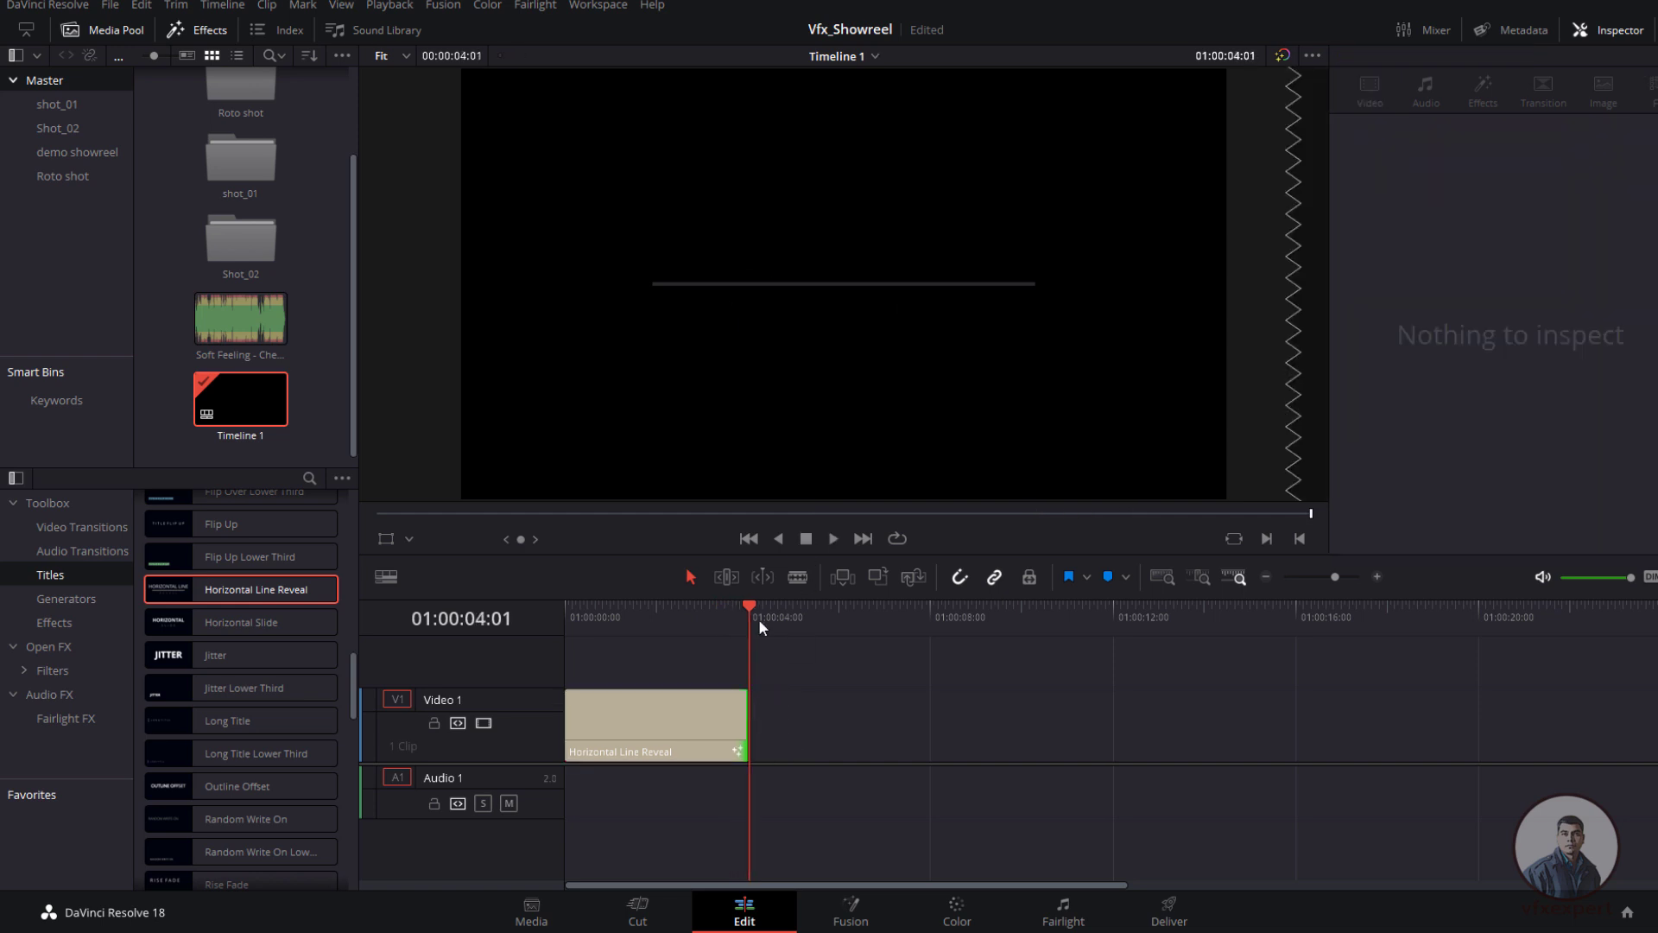
pyautogui.moveTo(752, 604); pyautogui.dragTo(563, 615)
pyautogui.click(683, 717)
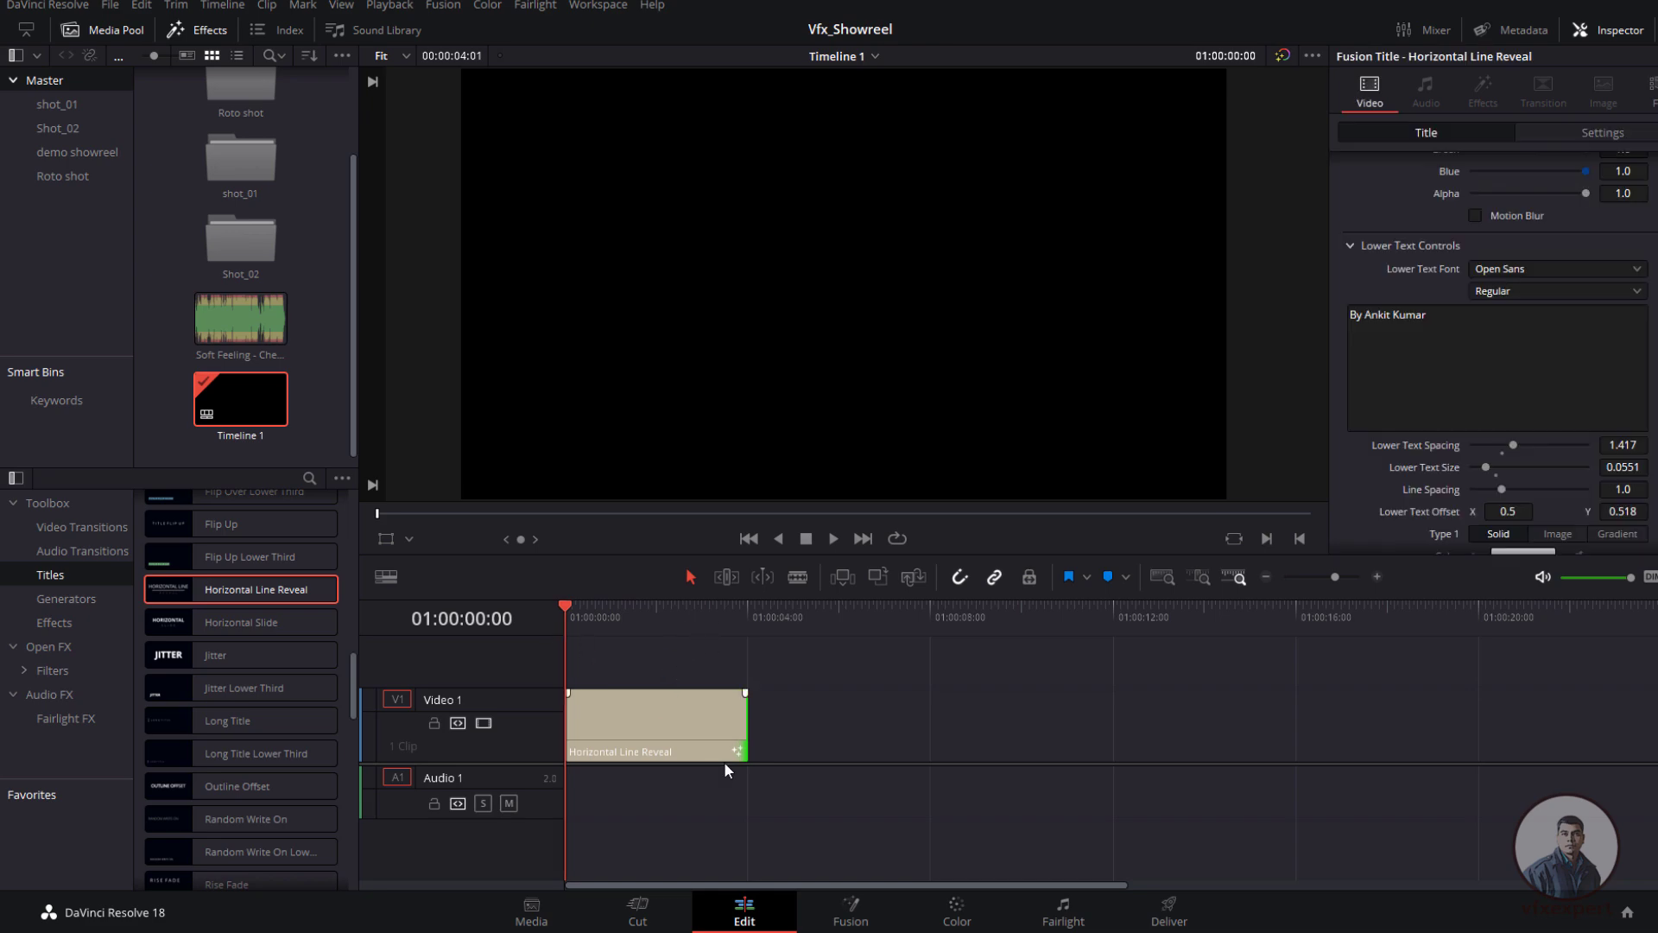
# Step: Place the Soft Feeling - Cheel.mp3 music on Audio 1 from the timeline start and play it back with the title
pyautogui.doubleClick(216, 314)
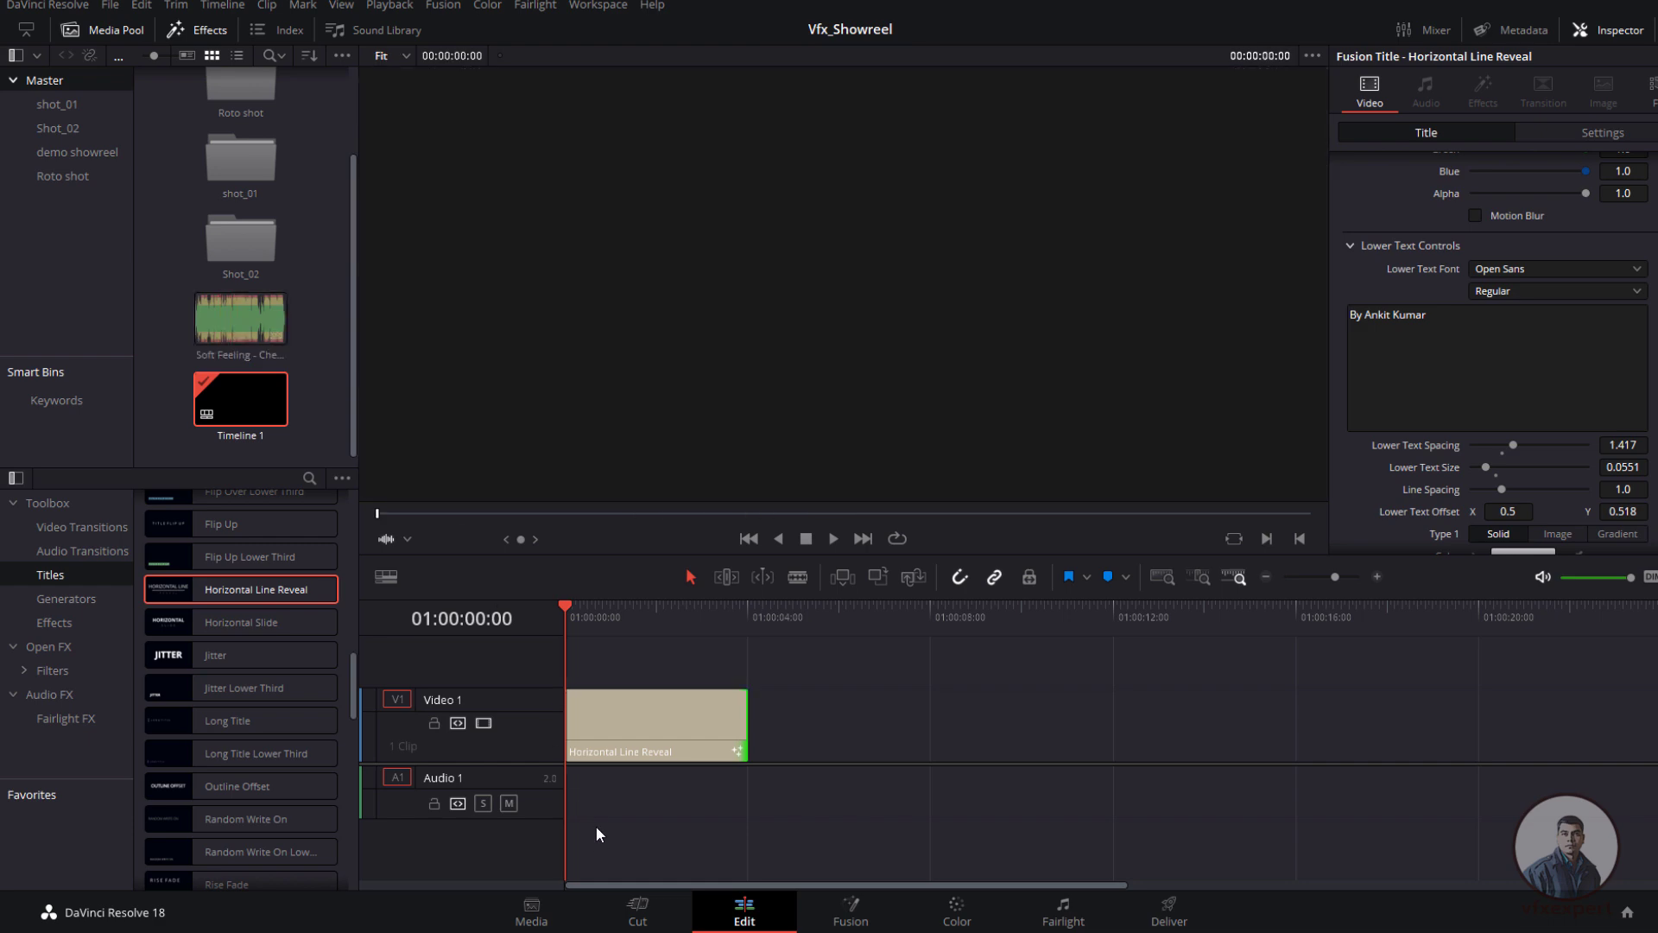
pyautogui.moveTo(250, 327); pyautogui.dragTo(568, 808)
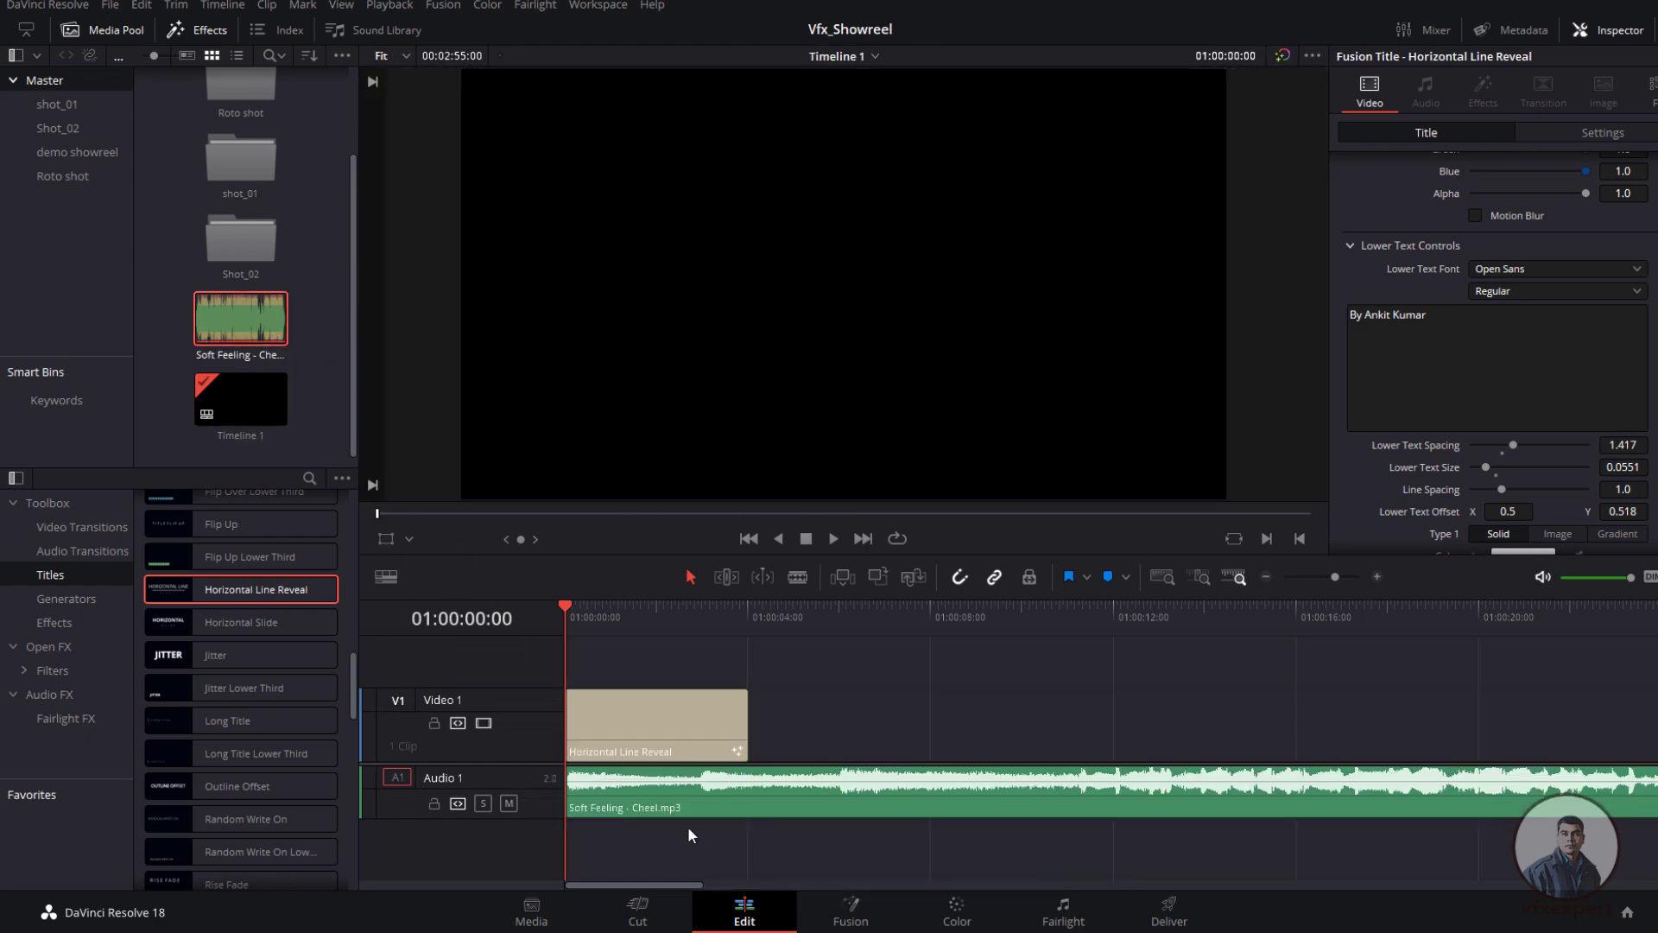
pyautogui.click(834, 538)
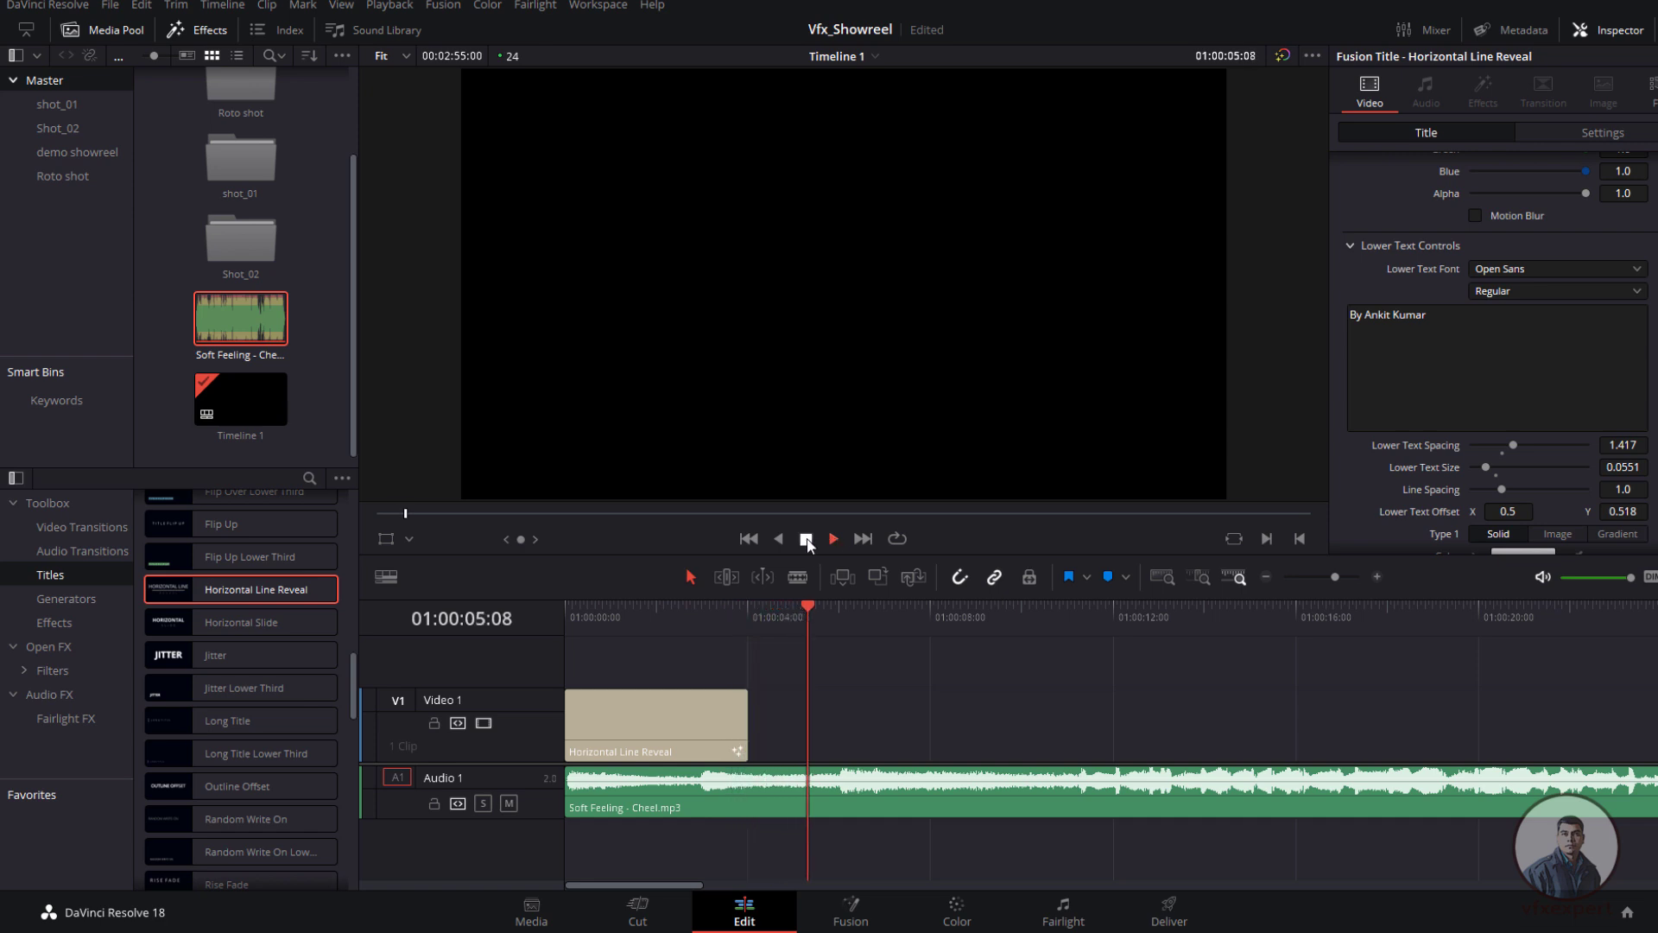
pyautogui.click(697, 611)
pyautogui.moveTo(697, 613); pyautogui.dragTo(522, 604)
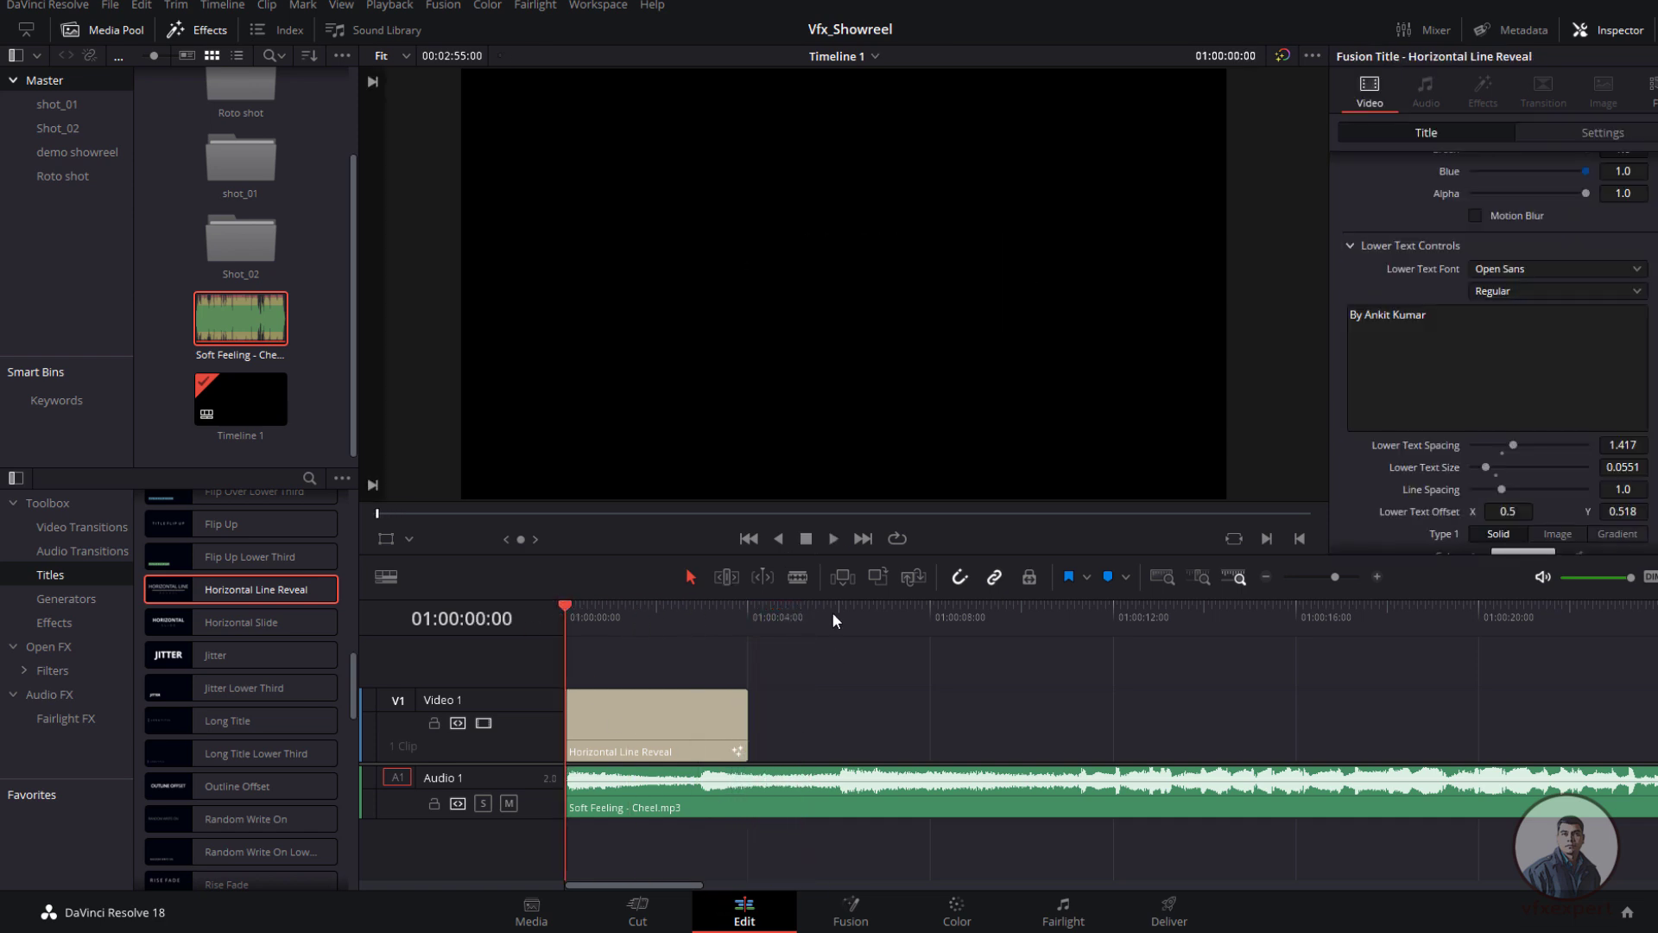
pyautogui.click(833, 543)
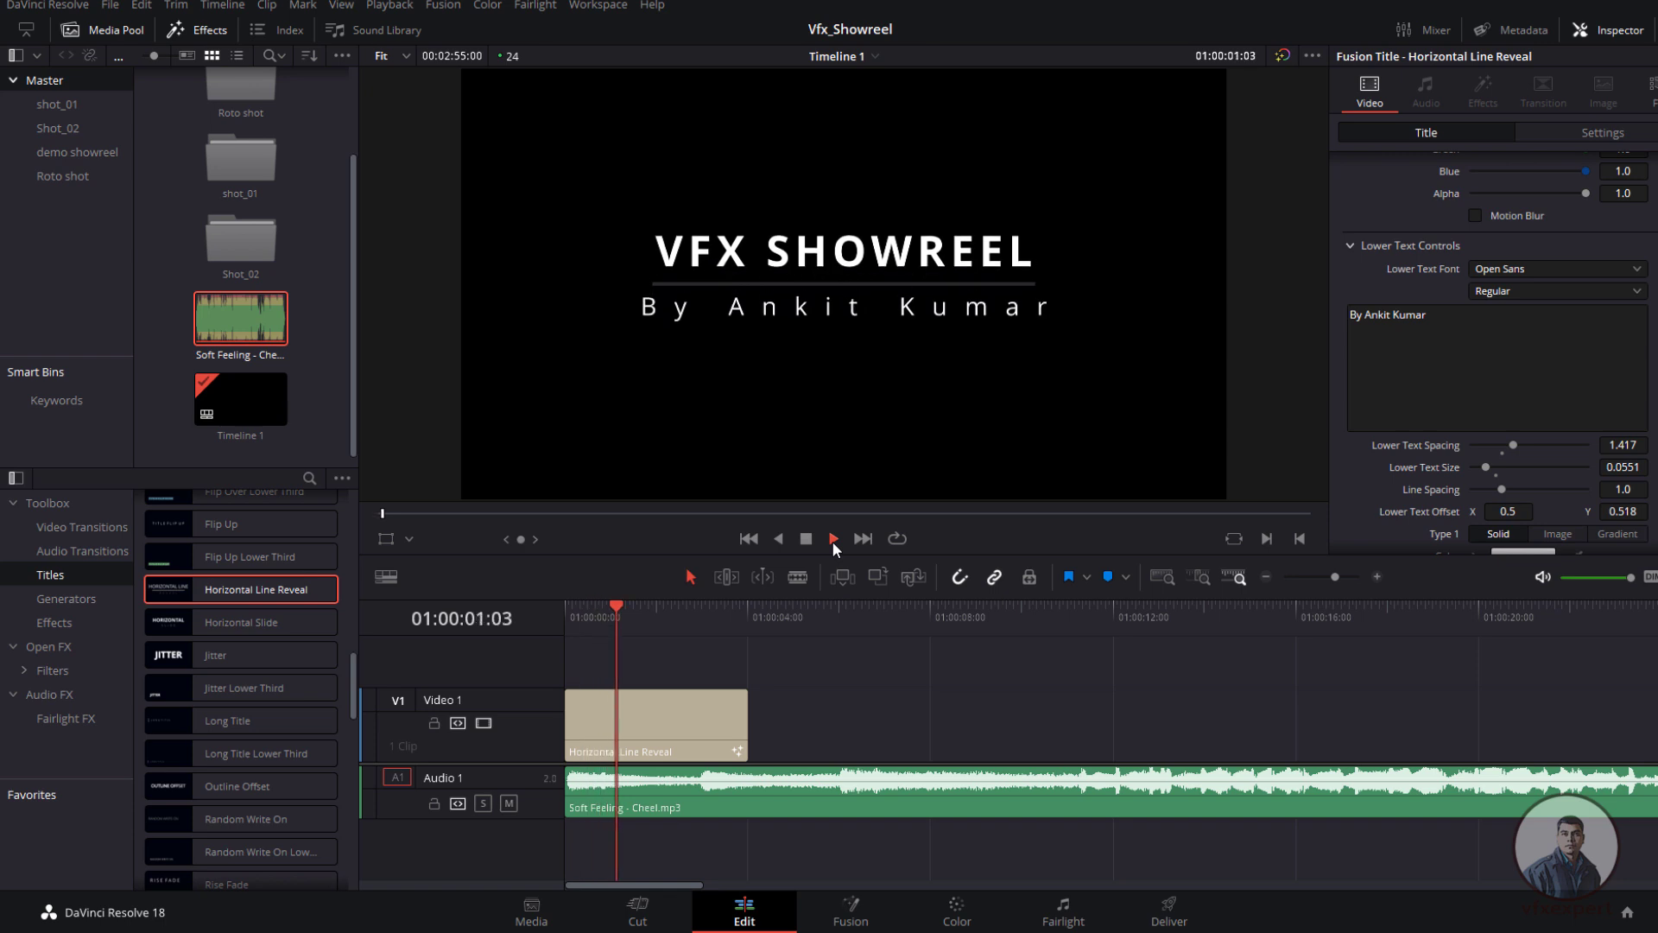
pyautogui.click(810, 540)
# Step: Add a short fade-in at the start of the music clip and play the opening to check it
pyautogui.click(596, 804)
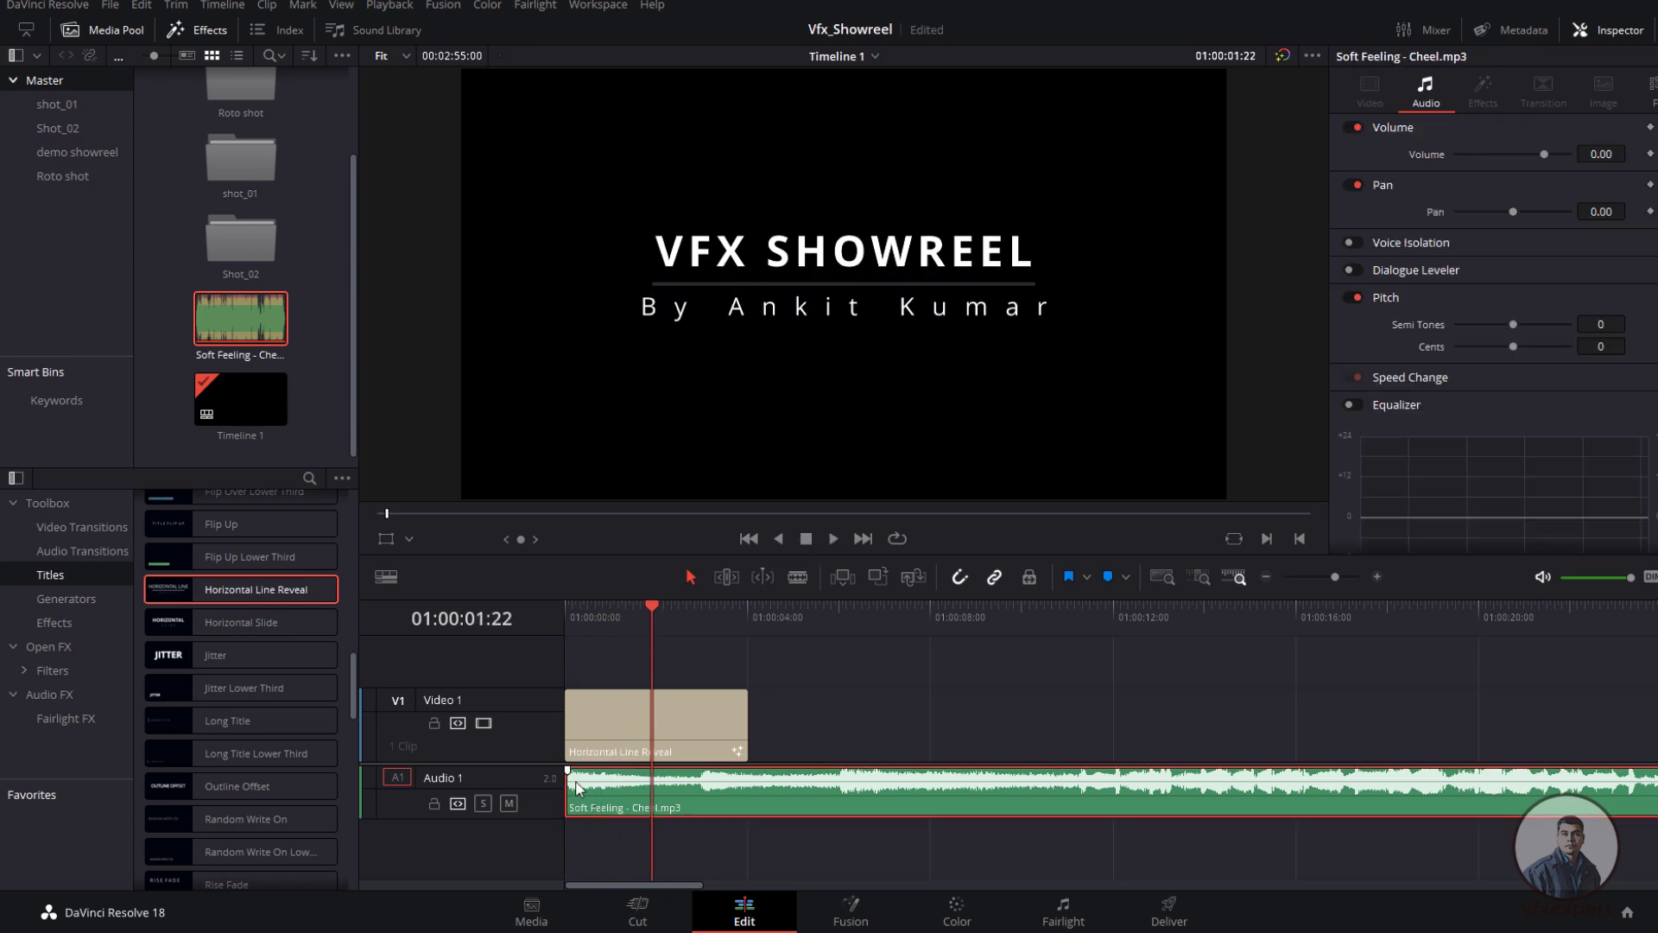
pyautogui.moveTo(566, 770); pyautogui.dragTo(590, 771)
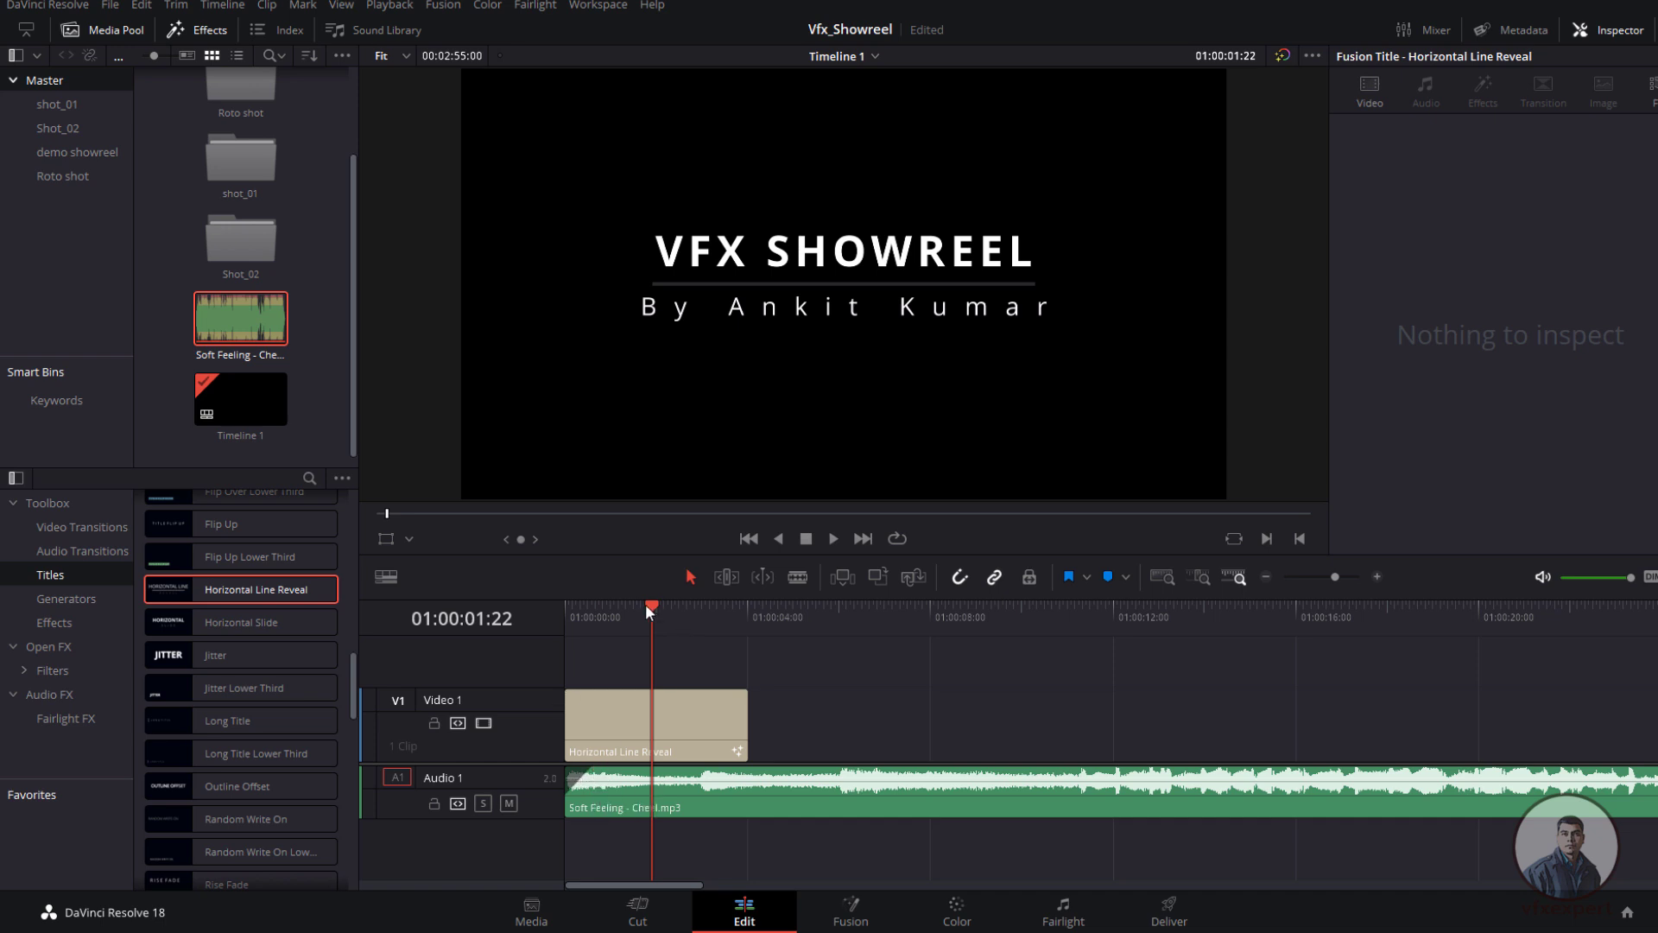
pyautogui.moveTo(645, 603); pyautogui.dragTo(573, 610)
pyautogui.click(834, 540)
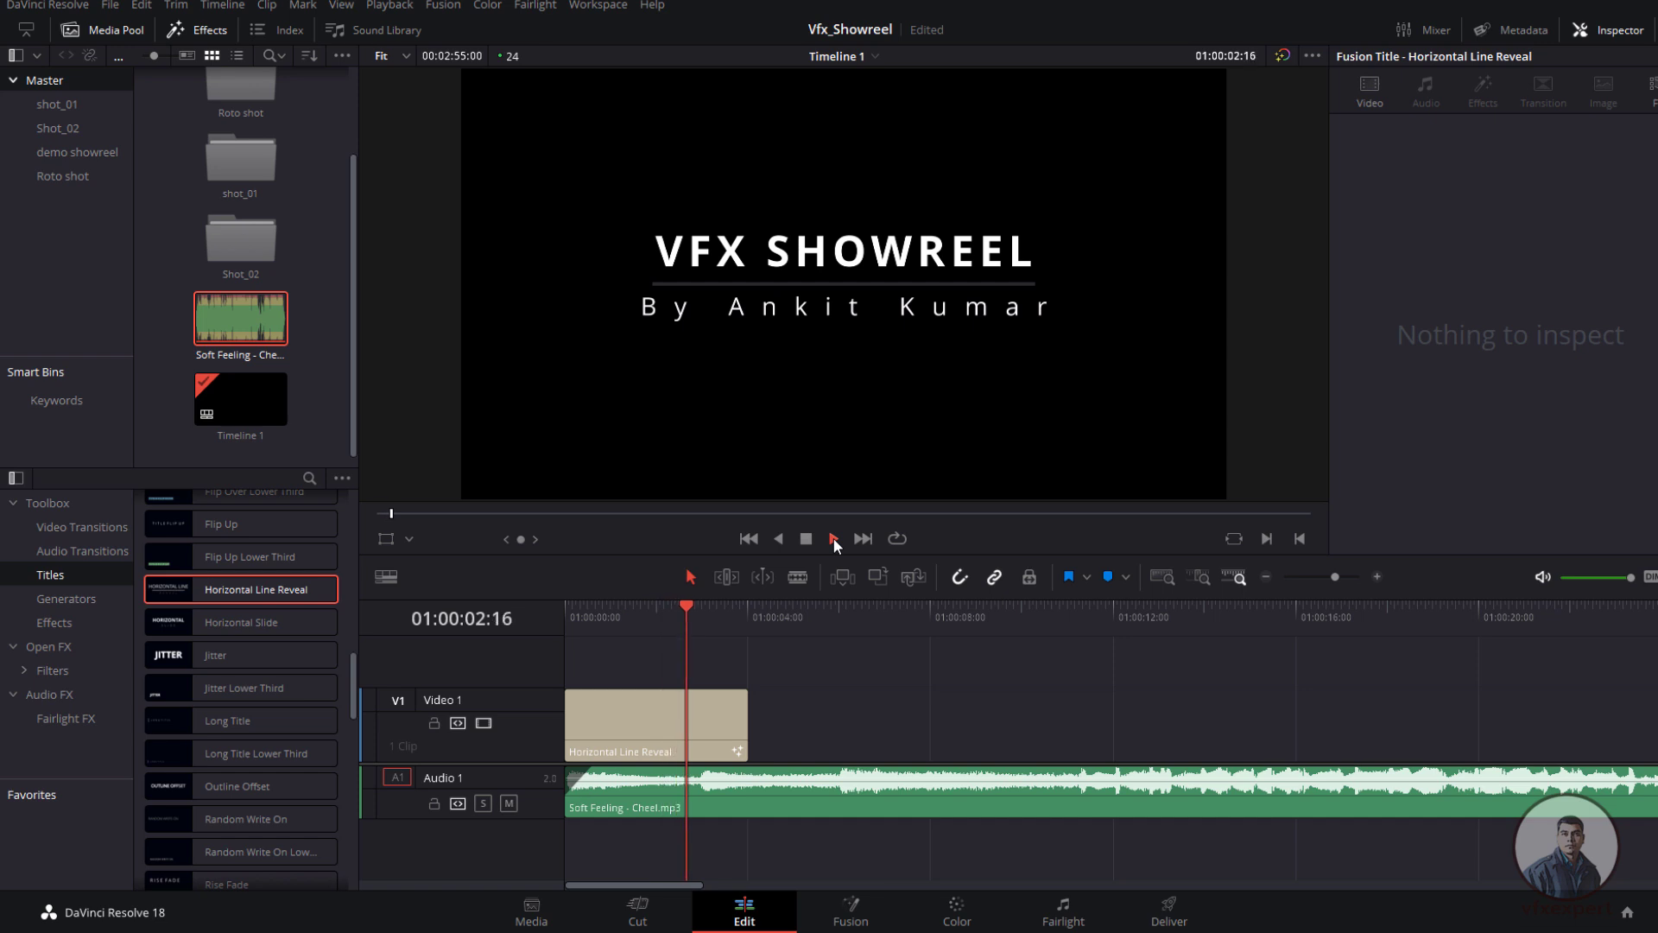
pyautogui.press('space')
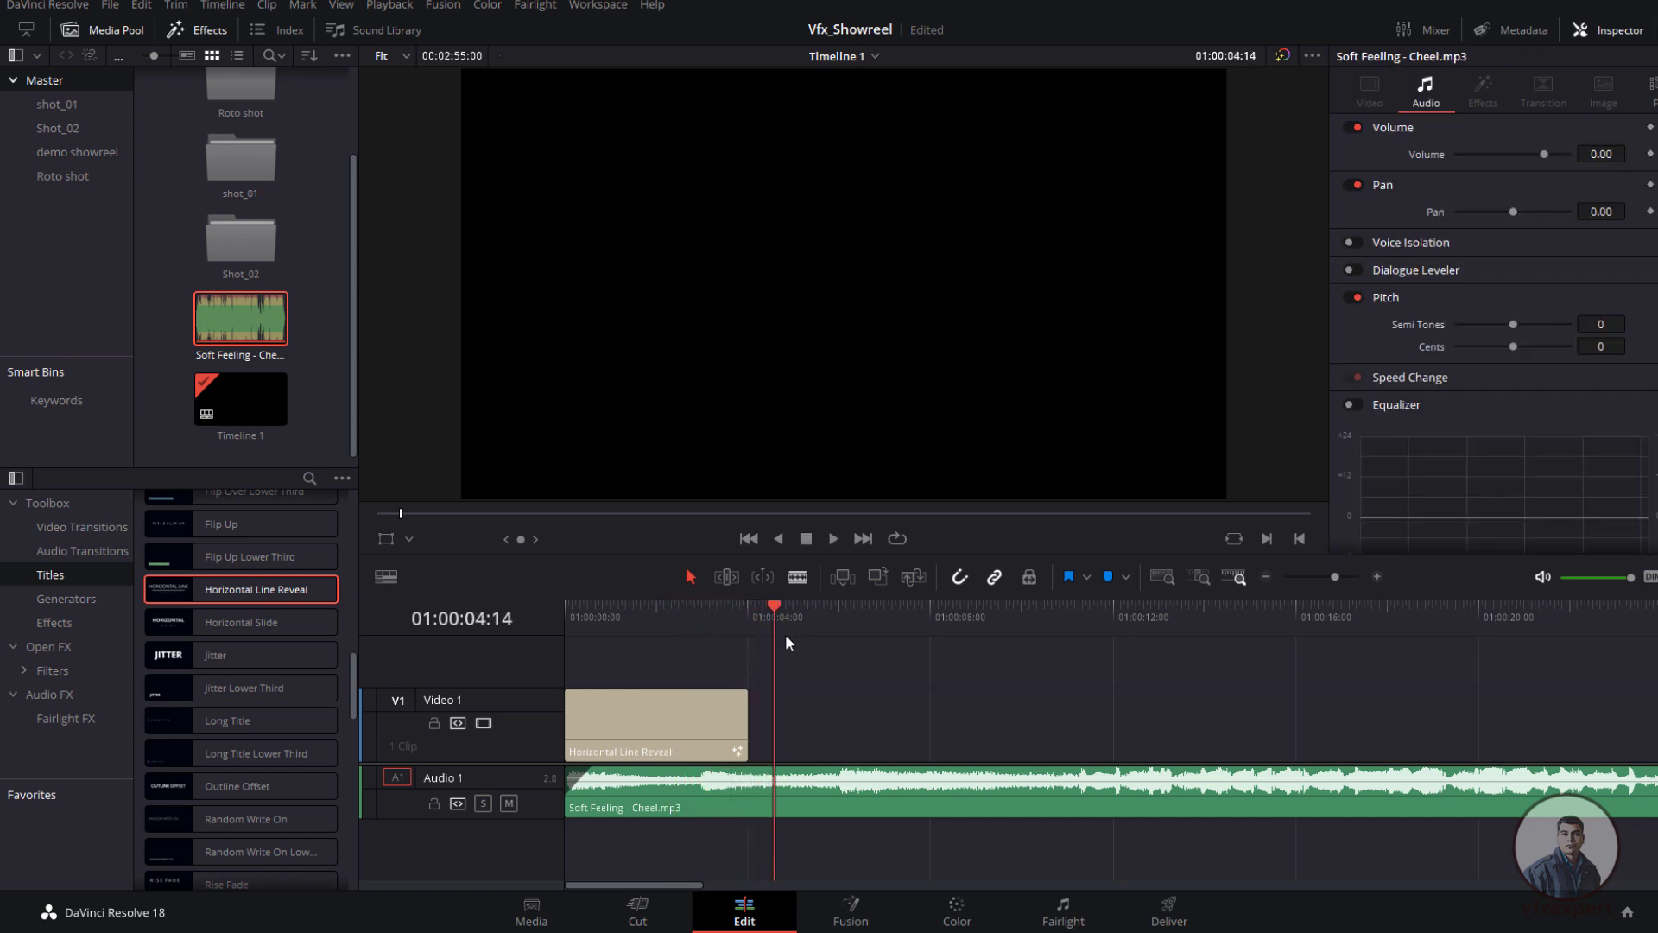
# Step: Trim the title's end to 01:00:03:00, where the music waveform rises, and return the playhead to the timeline start
pyautogui.moveTo(775, 609); pyautogui.dragTo(702, 609)
pyautogui.click(753, 754)
pyautogui.moveTo(747, 751); pyautogui.dragTo(702, 751)
pyautogui.moveTo(704, 604); pyautogui.dragTo(563, 634)
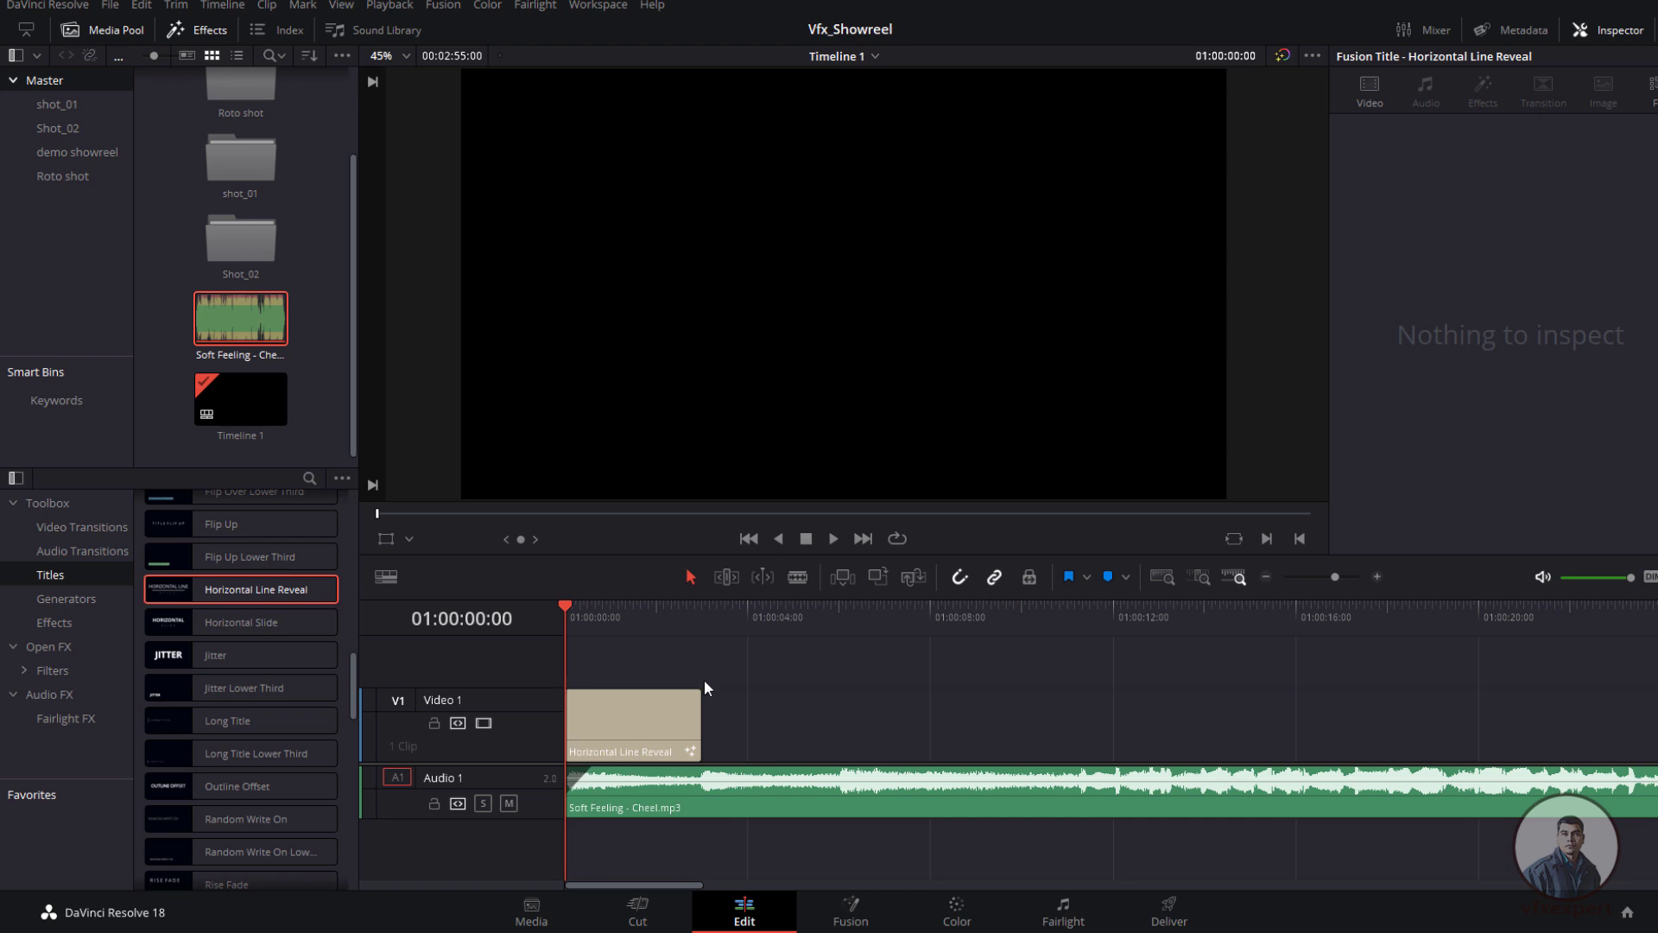
# Step: Play back the opening title with the music, and park the playhead at the title's end at 01:00:03:00
pyautogui.click(833, 538)
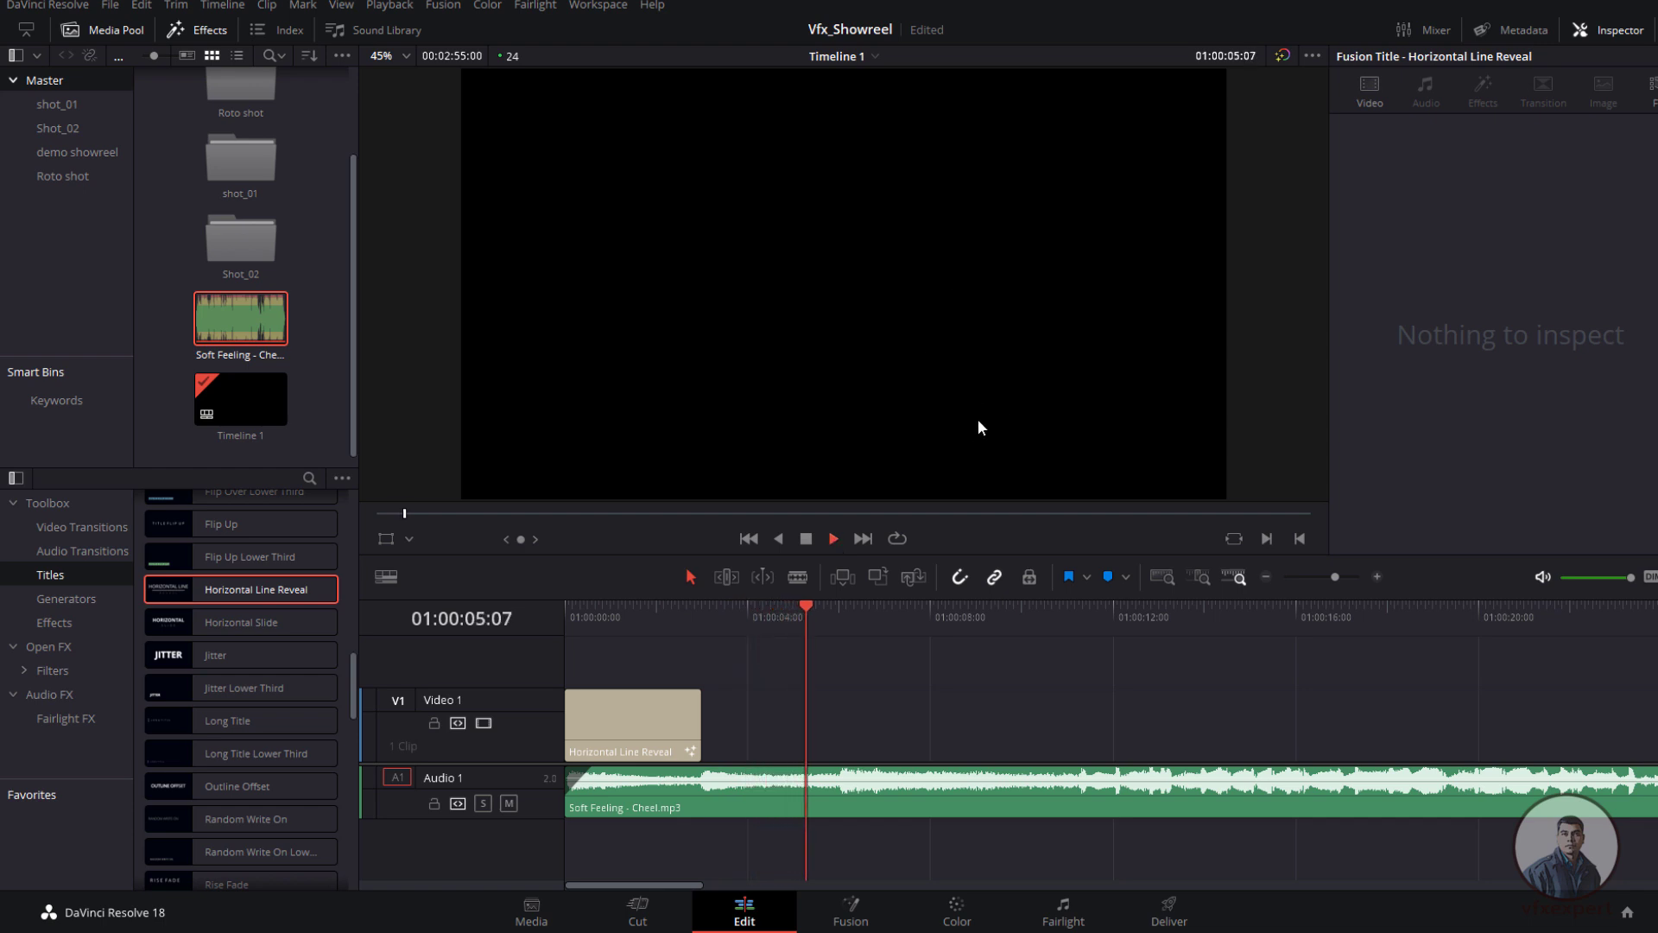
pyautogui.click(811, 539)
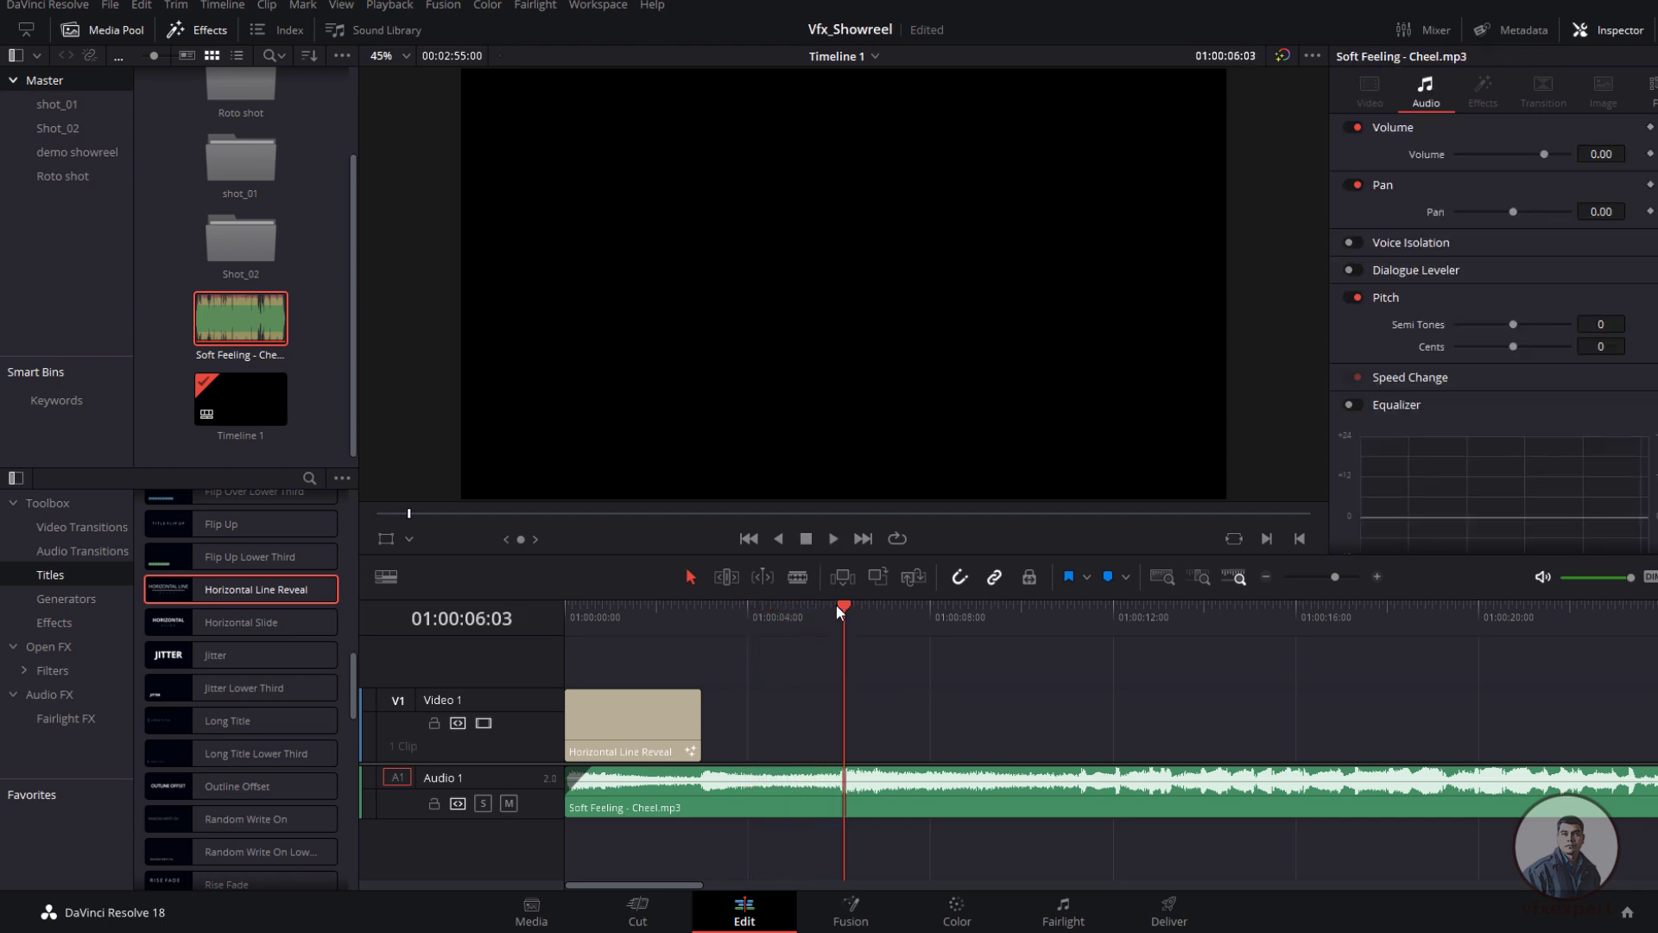
pyautogui.moveTo(840, 604); pyautogui.dragTo(769, 631)
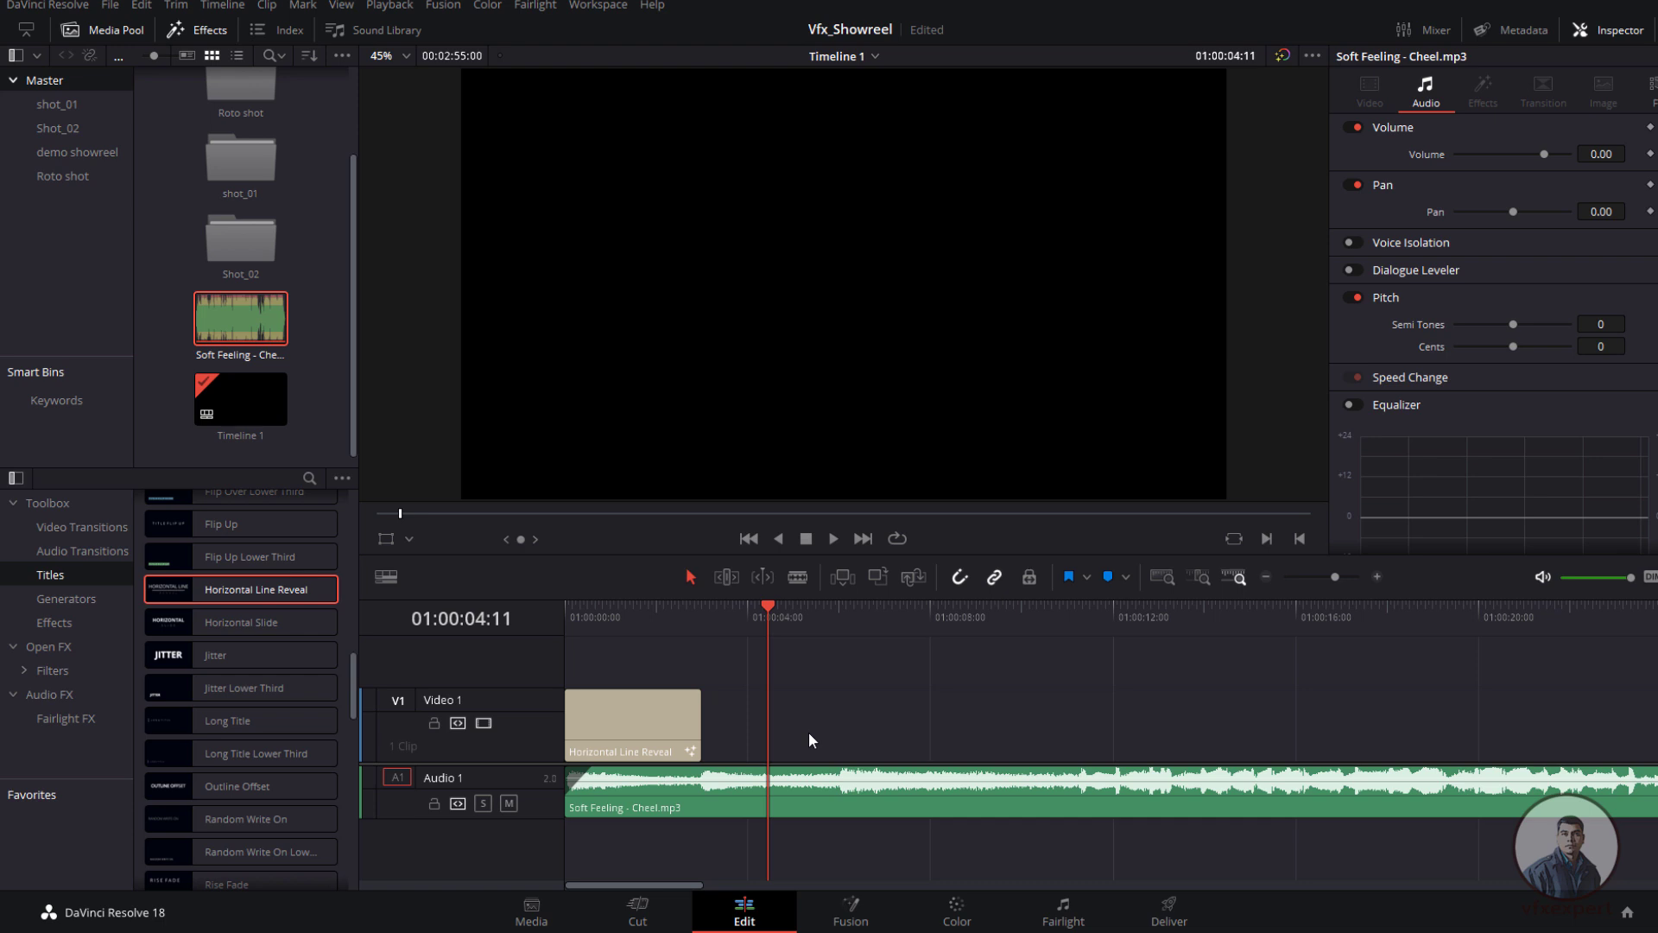
pyautogui.click(700, 610)
pyautogui.click(731, 609)
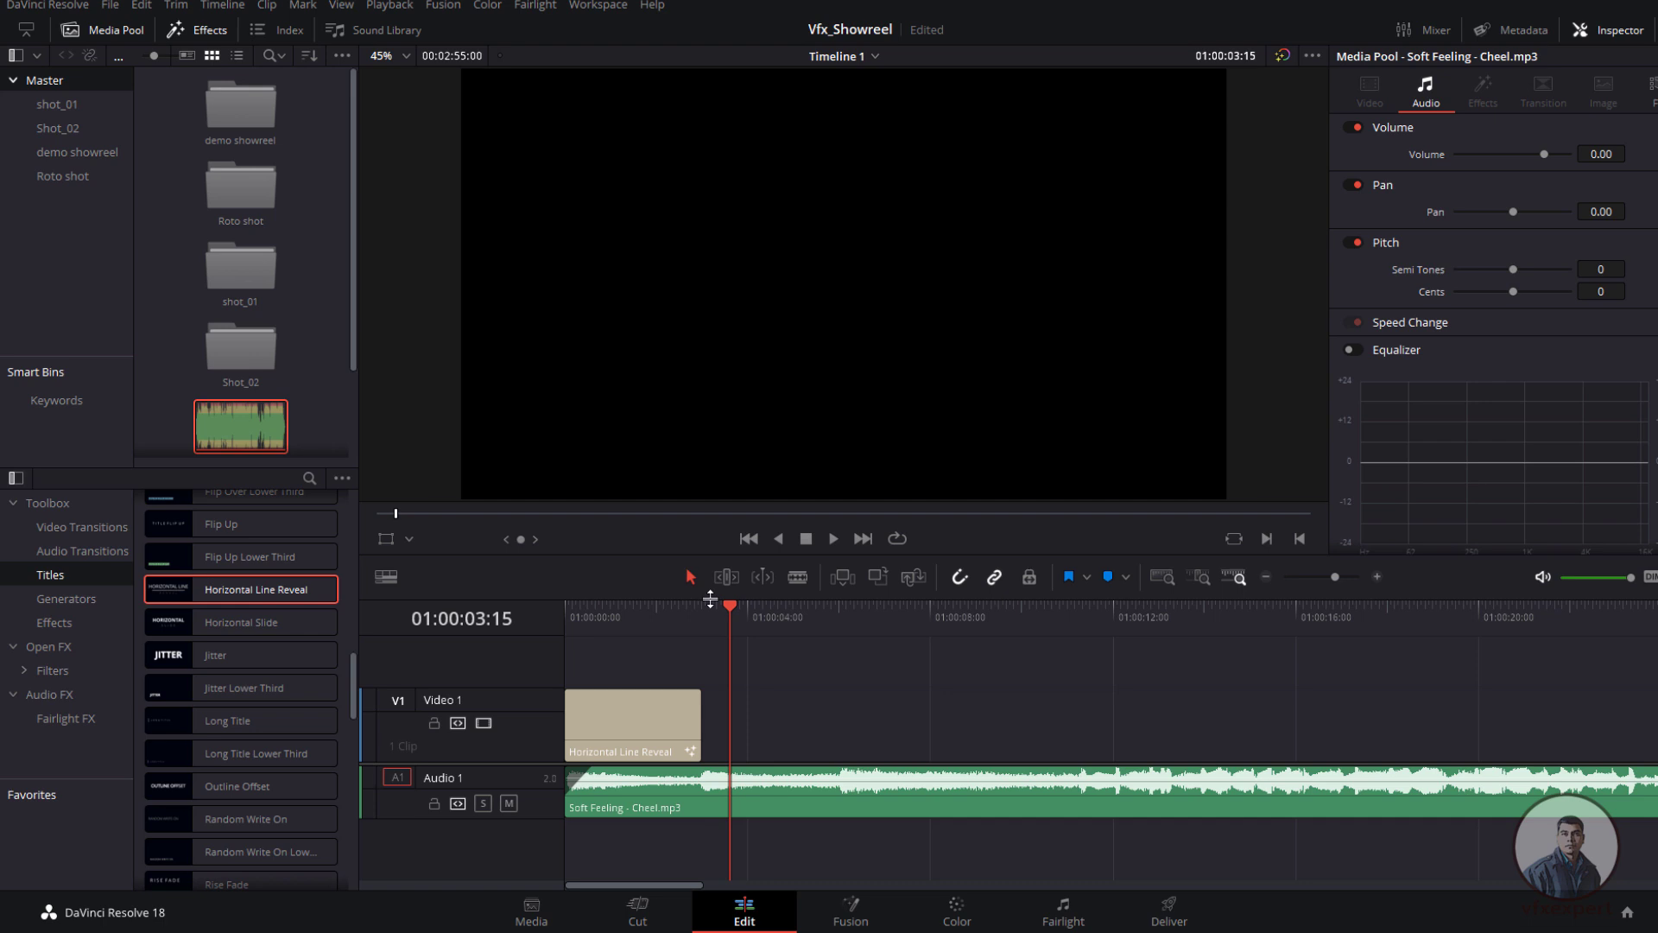
pyautogui.click(677, 618)
pyautogui.click(701, 620)
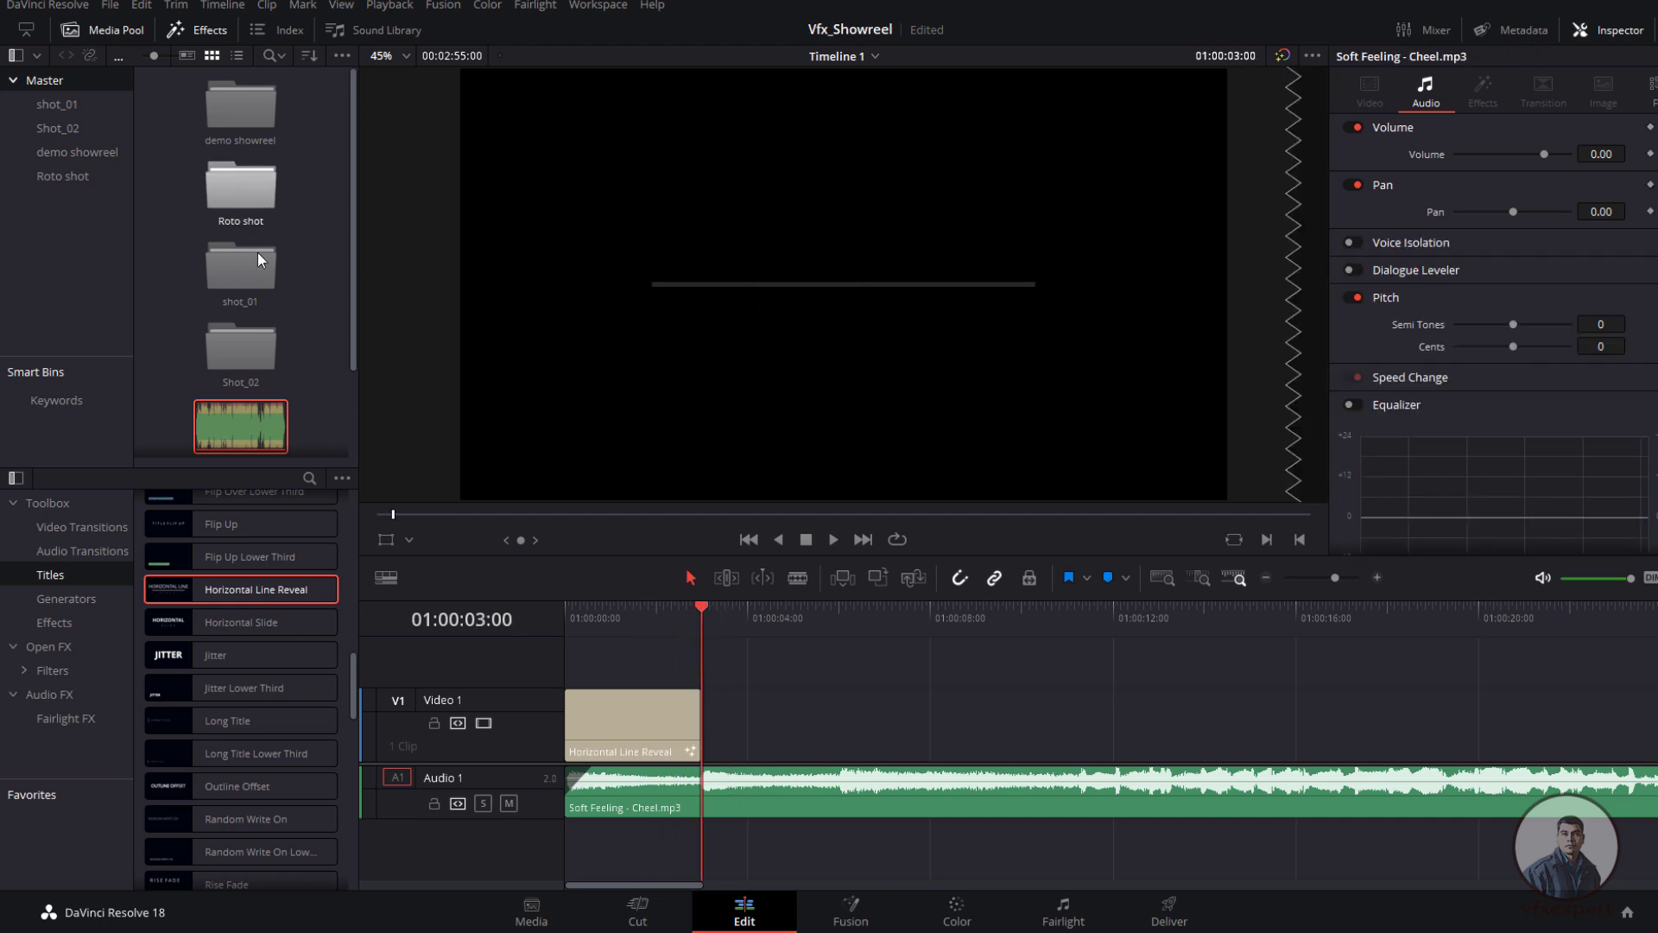
# Step: Place original.jpeg from the shot_01 bin on Video 1 directly after the title
pyautogui.doubleClick(246, 271)
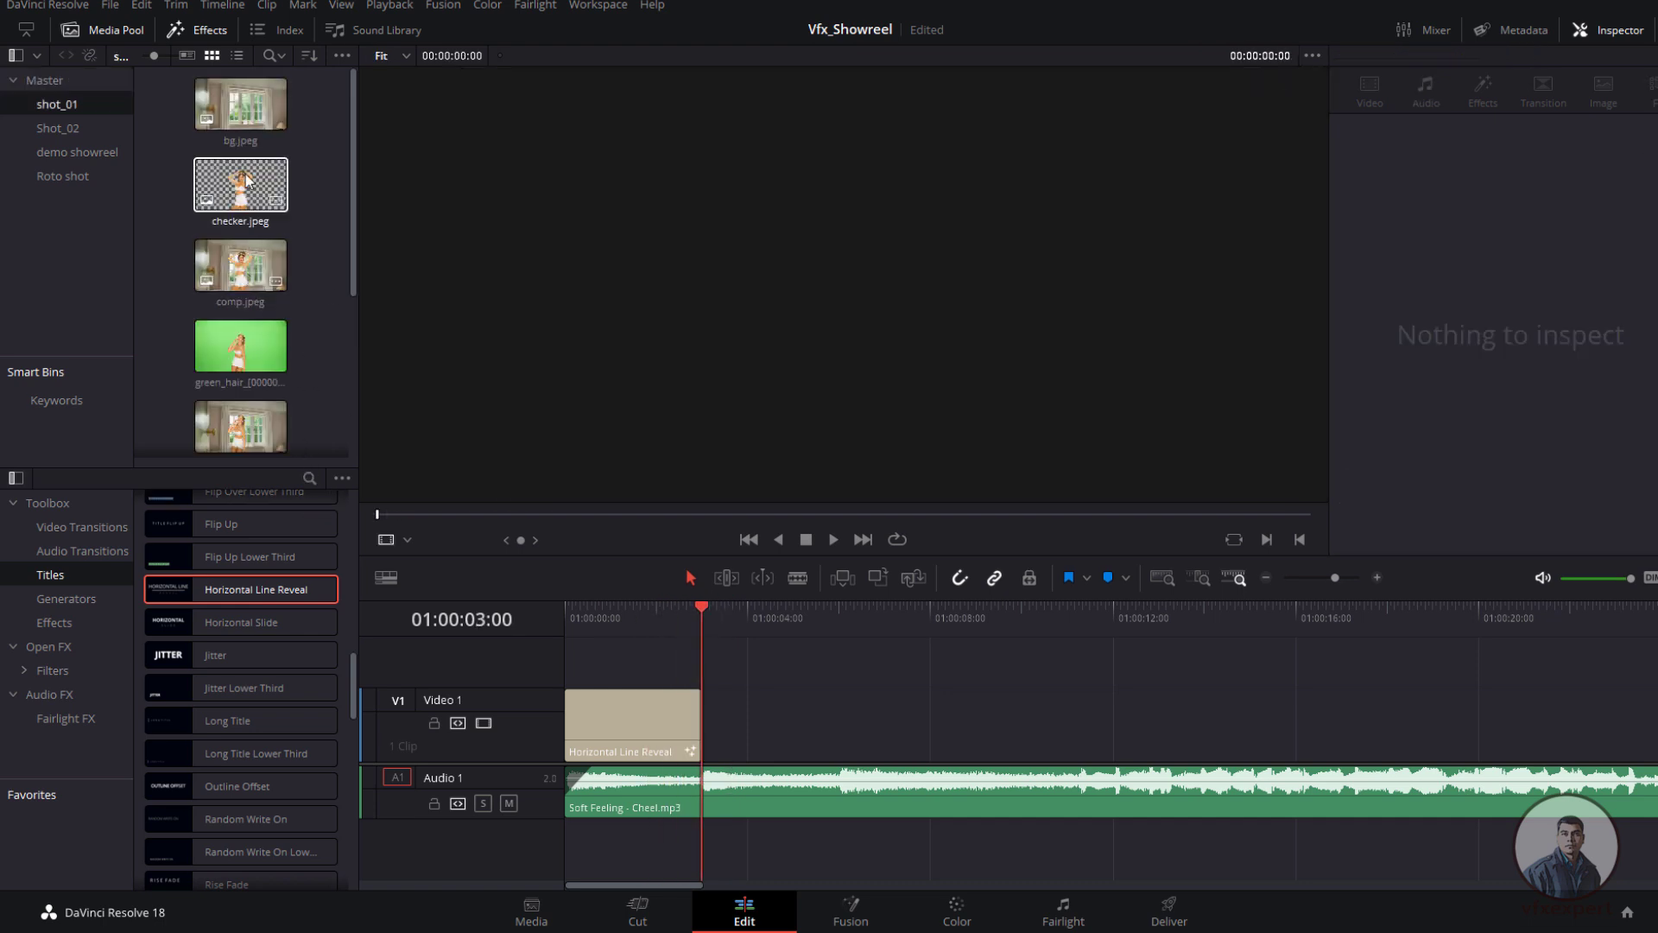
pyautogui.moveTo(350, 278); pyautogui.dragTo(355, 442)
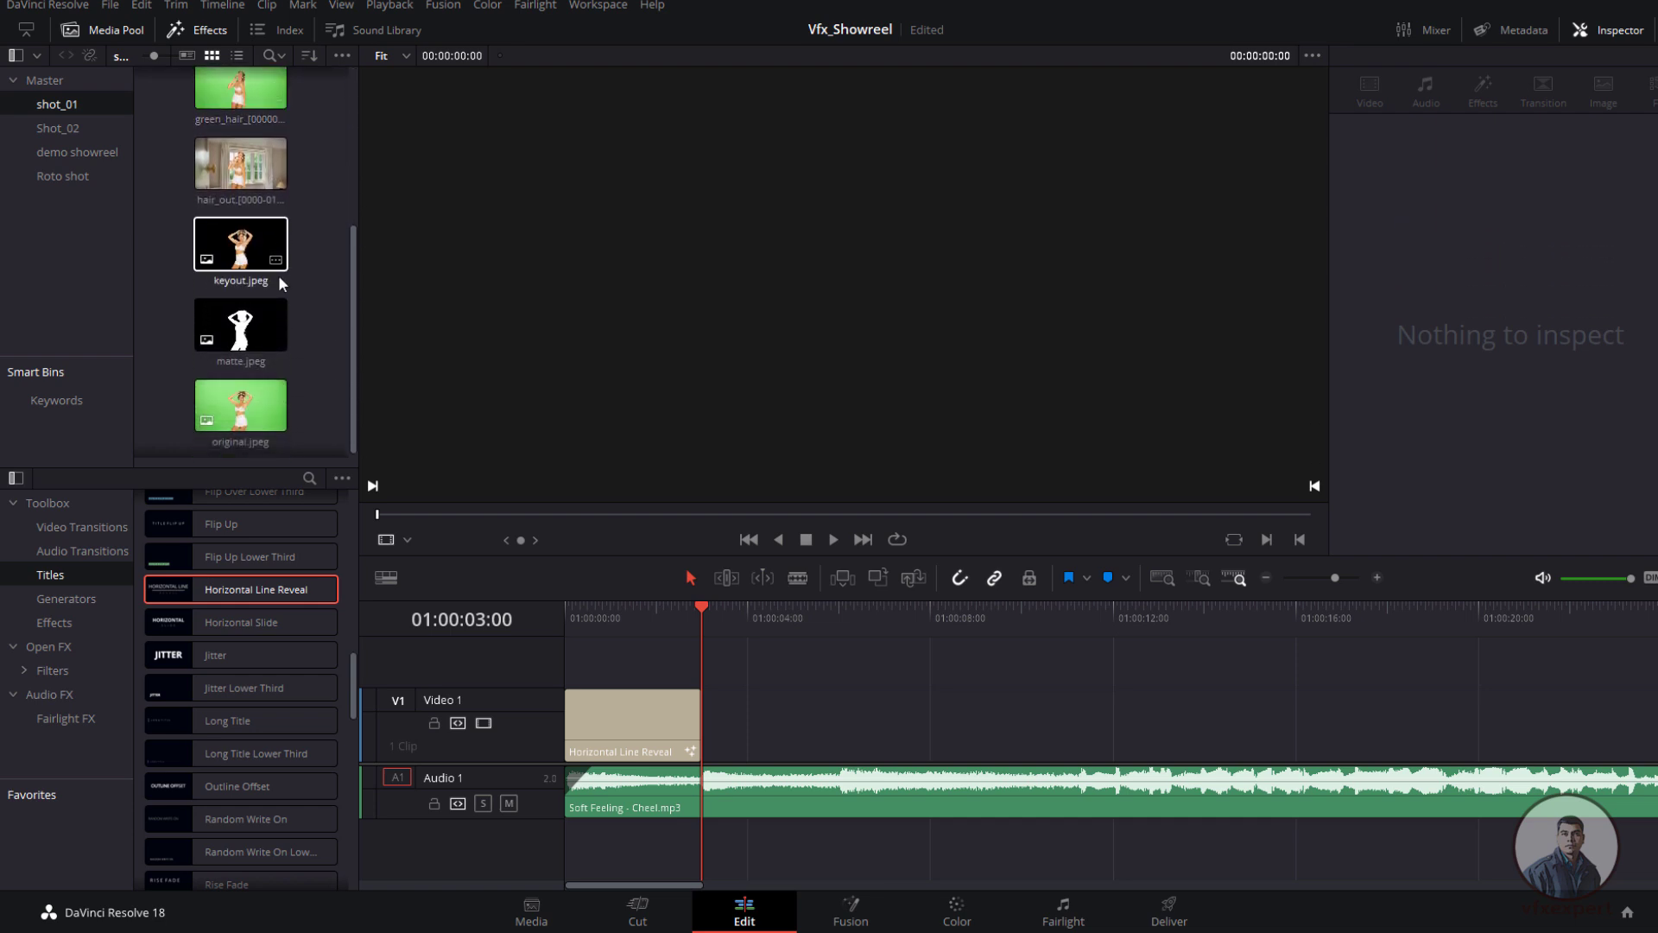
pyautogui.moveTo(354, 283)
pyautogui.mouseDown()
pyautogui.moveTo(345, 137)
pyautogui.moveTo(354, 304)
pyautogui.mouseUp()
pyautogui.click(248, 429)
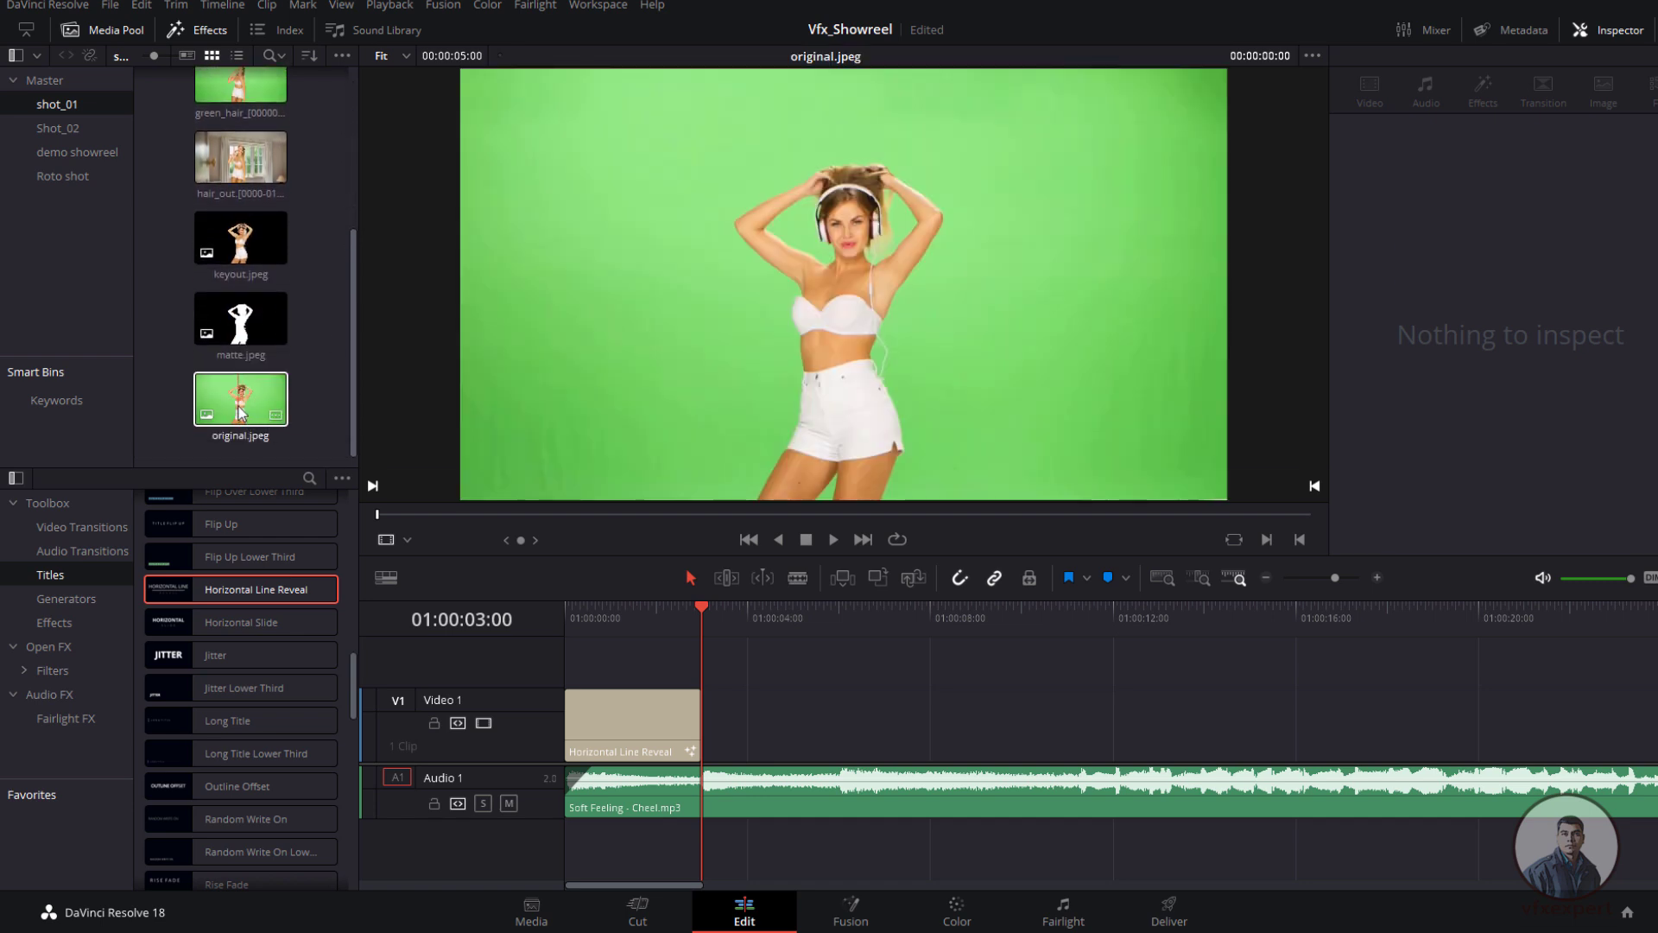
pyautogui.moveTo(236, 423); pyautogui.dragTo(708, 727)
# Step: Append keyout.jpeg and matte.jpeg in that order on Video 1 after original.jpeg
pyautogui.moveTo(354, 300); pyautogui.dragTo(354, 286)
pyautogui.moveTo(242, 264); pyautogui.dragTo(937, 725)
pyautogui.moveTo(242, 346); pyautogui.dragTo(1149, 732)
# Step: Append checker.jpeg, bg.jpeg and comp.jpeg in that order on Video 1 after matte.jpeg
pyautogui.moveTo(353, 397); pyautogui.dragTo(349, 254)
pyautogui.moveTo(240, 180); pyautogui.dragTo(1403, 730)
pyautogui.scroll(-5, 1210, 834)
pyautogui.moveTo(351, 285)
pyautogui.mouseDown()
pyautogui.moveTo(345, 334)
pyautogui.moveTo(350, 285)
pyautogui.mouseUp()
pyautogui.moveTo(240, 111); pyautogui.dragTo(808, 725)
pyautogui.moveTo(240, 262); pyautogui.dragTo(854, 726)
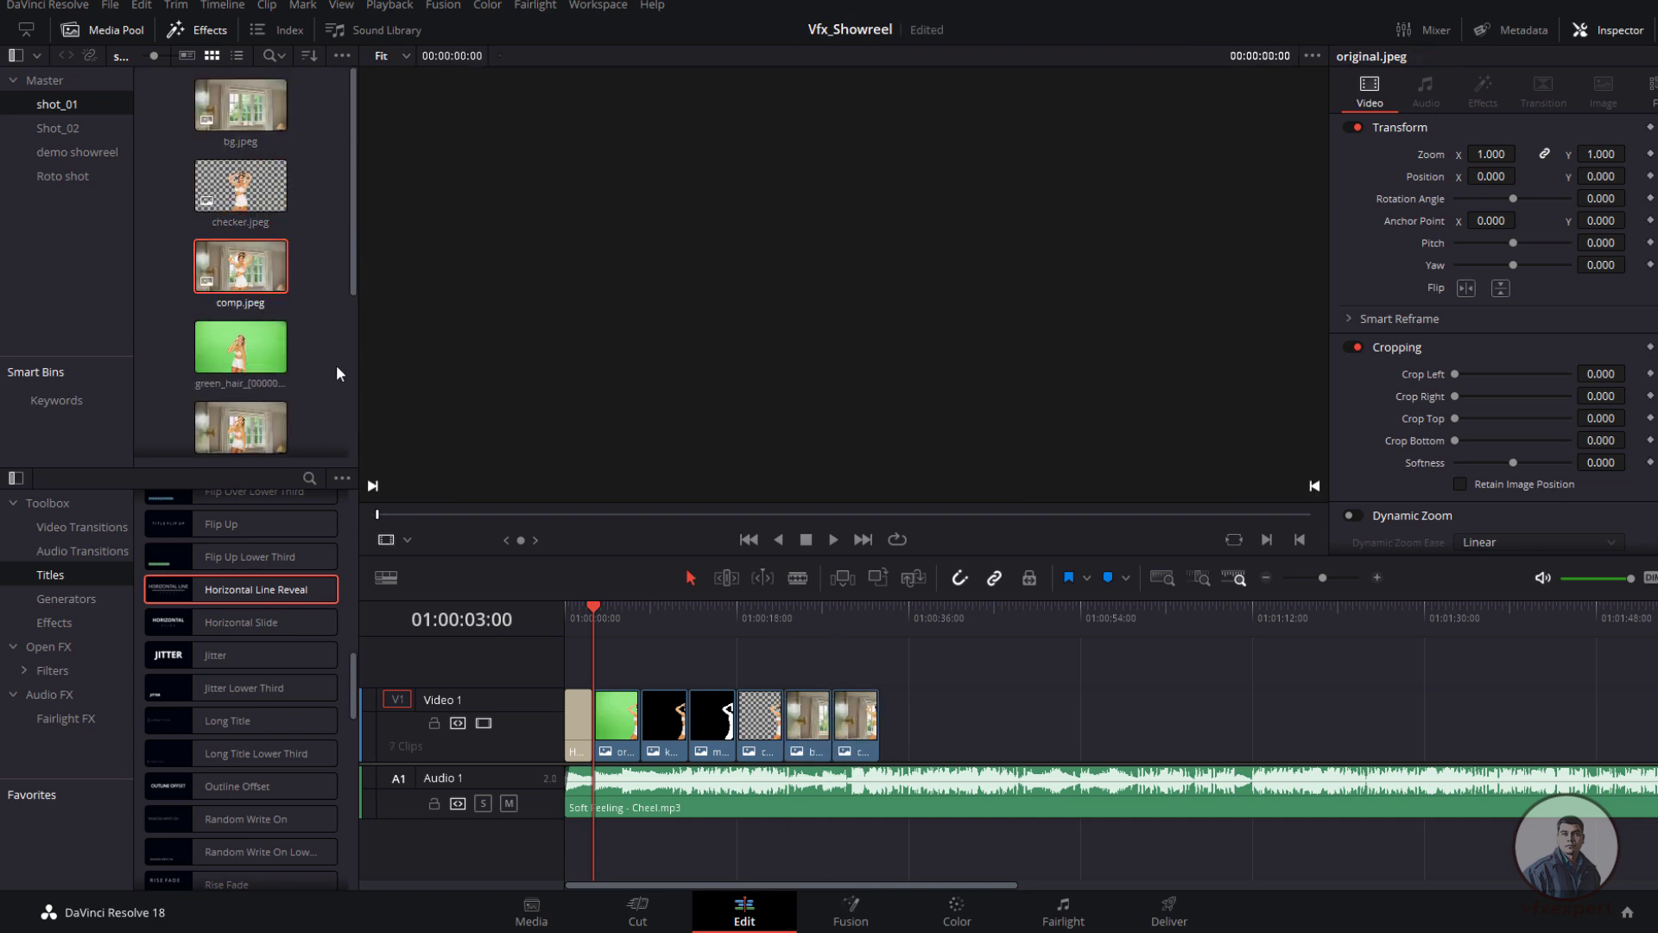
# Step: Append the hair_out image sequence from the shot_01 bin on Video 1 after comp.jpeg
pyautogui.scroll(-3, 336, 370)
pyautogui.scroll(-2, 336, 372)
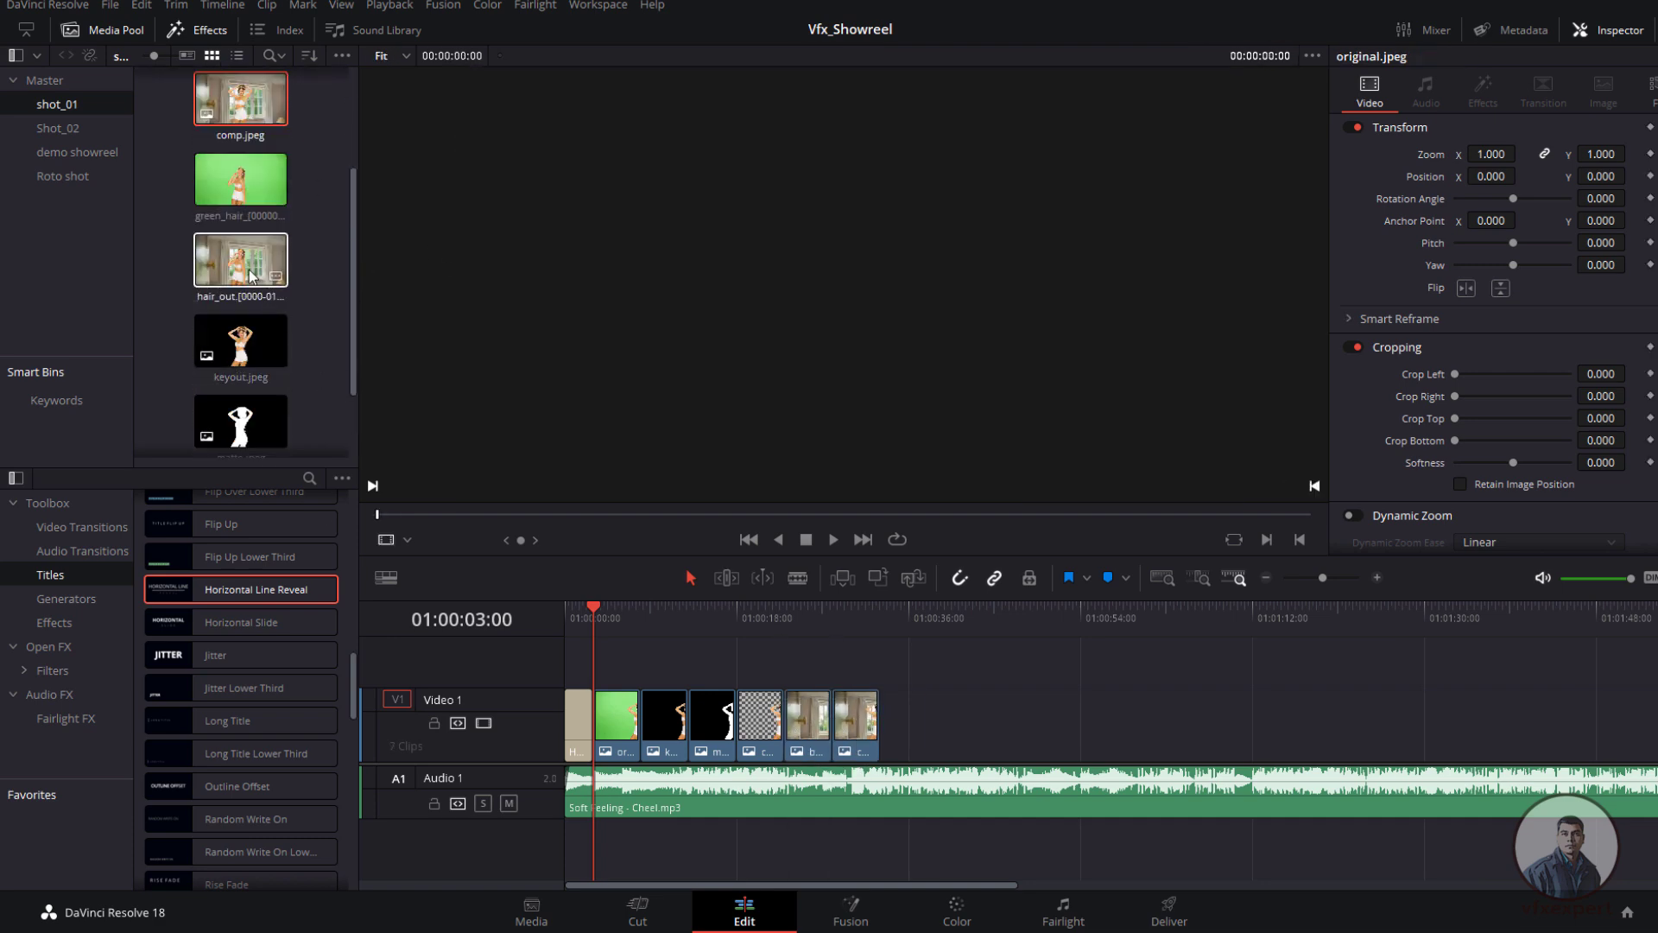
pyautogui.click(210, 268)
pyautogui.moveTo(229, 264); pyautogui.dragTo(889, 747)
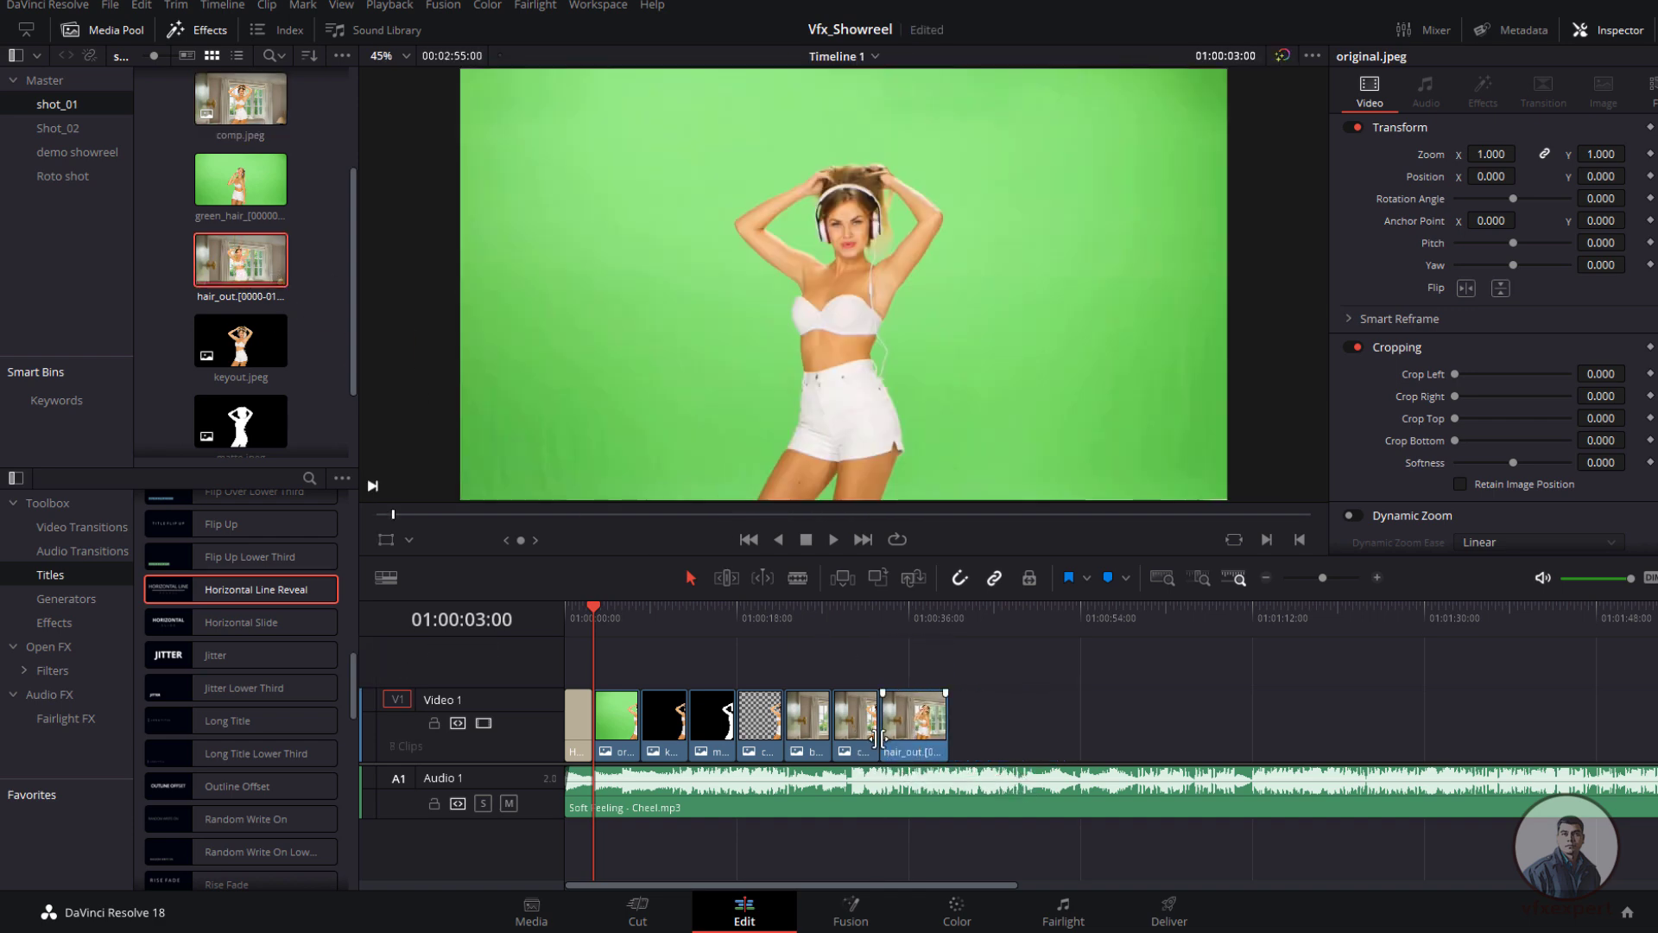
# Step: Play the timeline from the start and scrub through the original and keyout stills to check their pacing
pyautogui.press('Home')
pyautogui.click(838, 539)
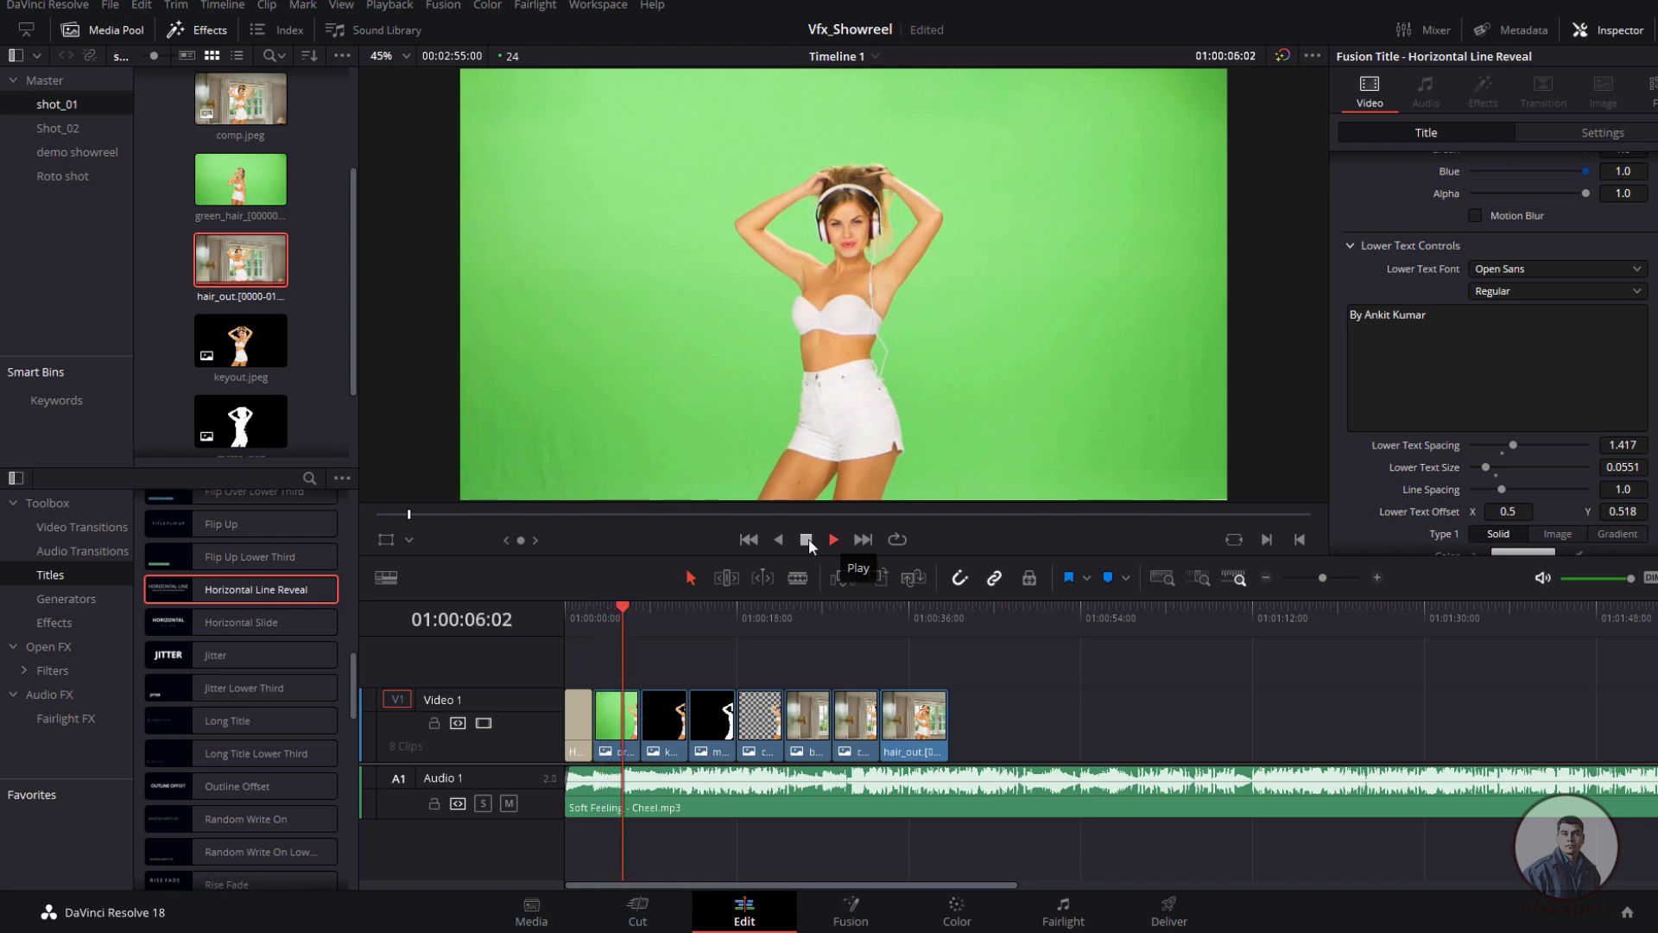
pyautogui.click(806, 539)
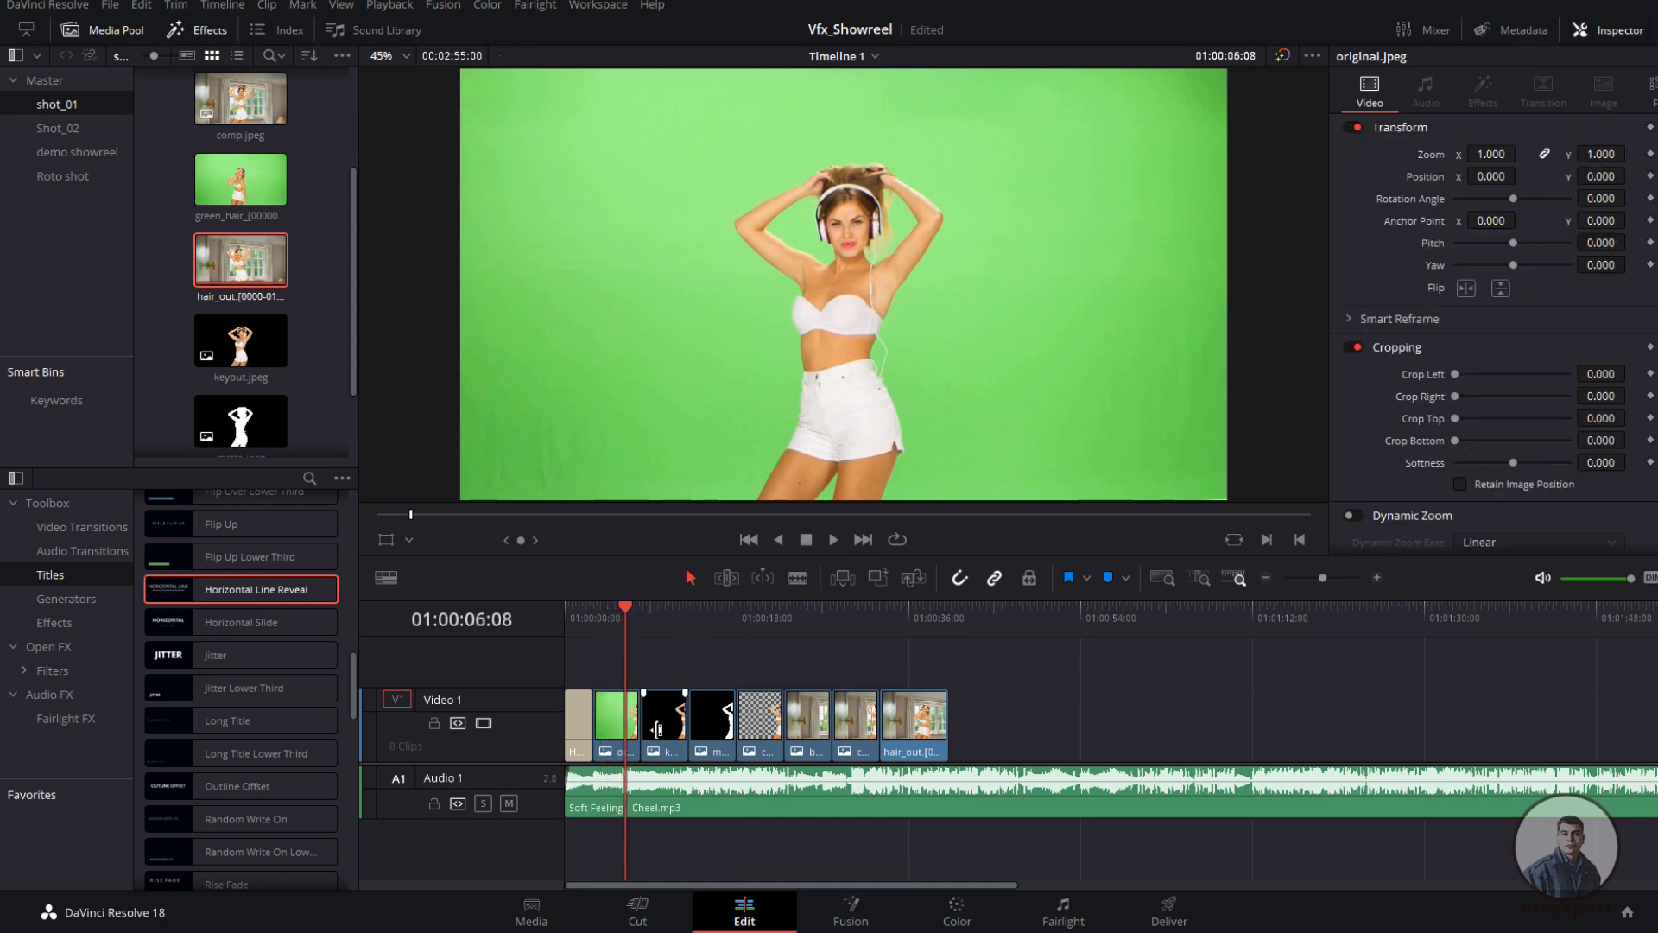
pyautogui.moveTo(628, 603); pyautogui.dragTo(690, 624)
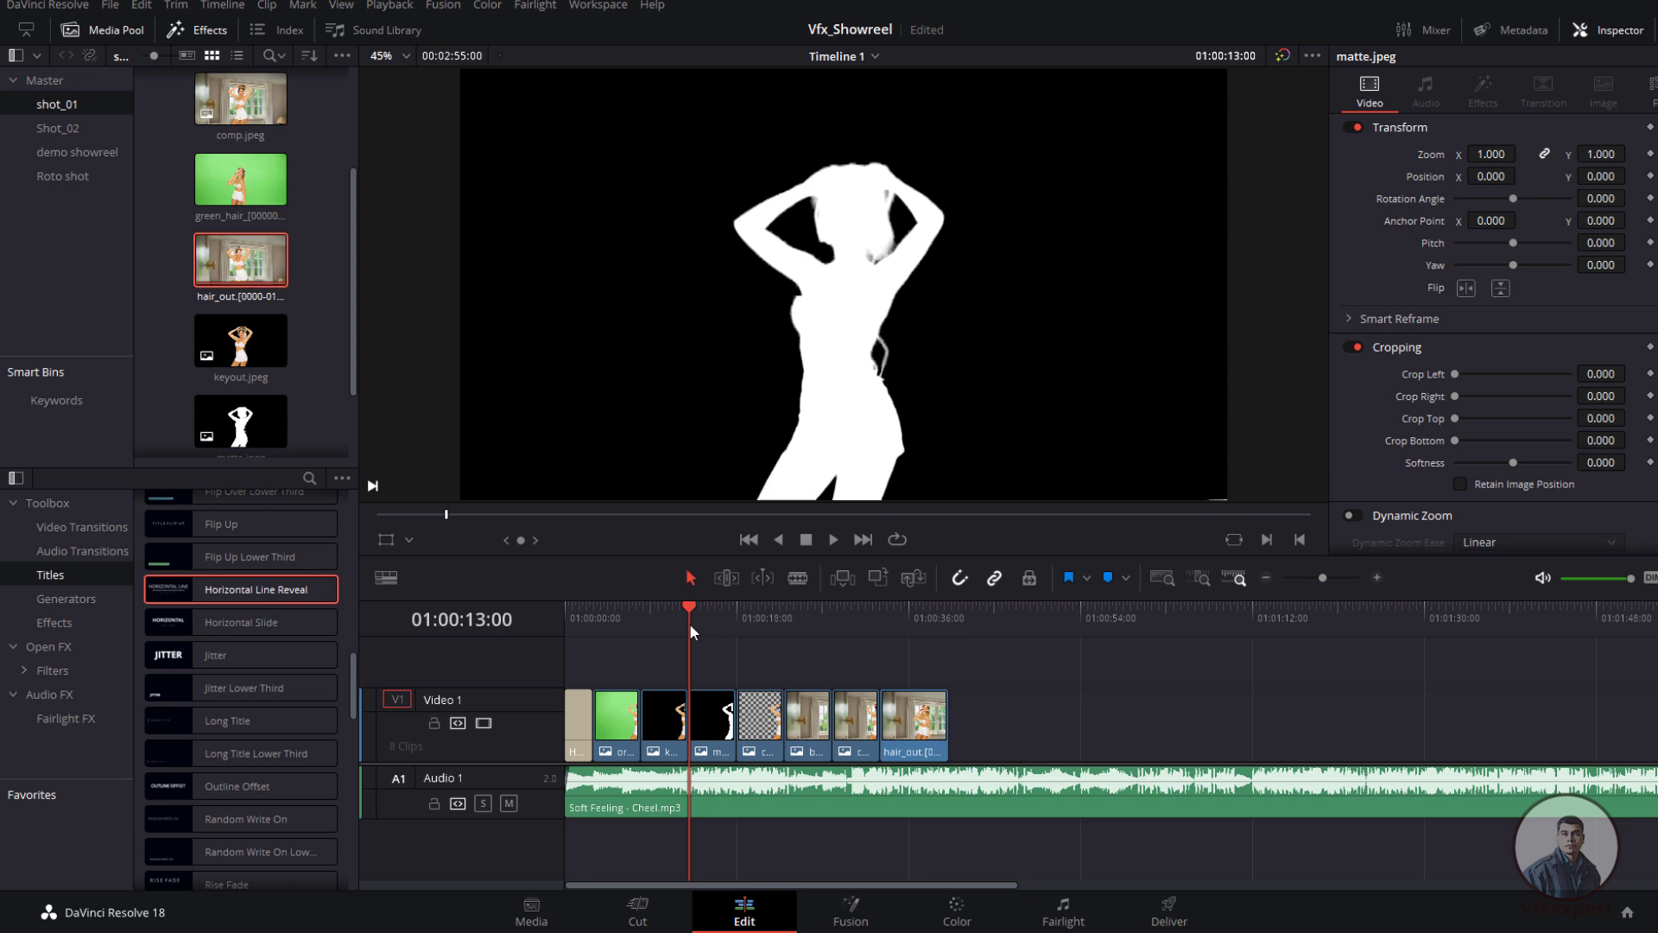
pyautogui.moveTo(690, 624); pyautogui.dragTo(624, 643)
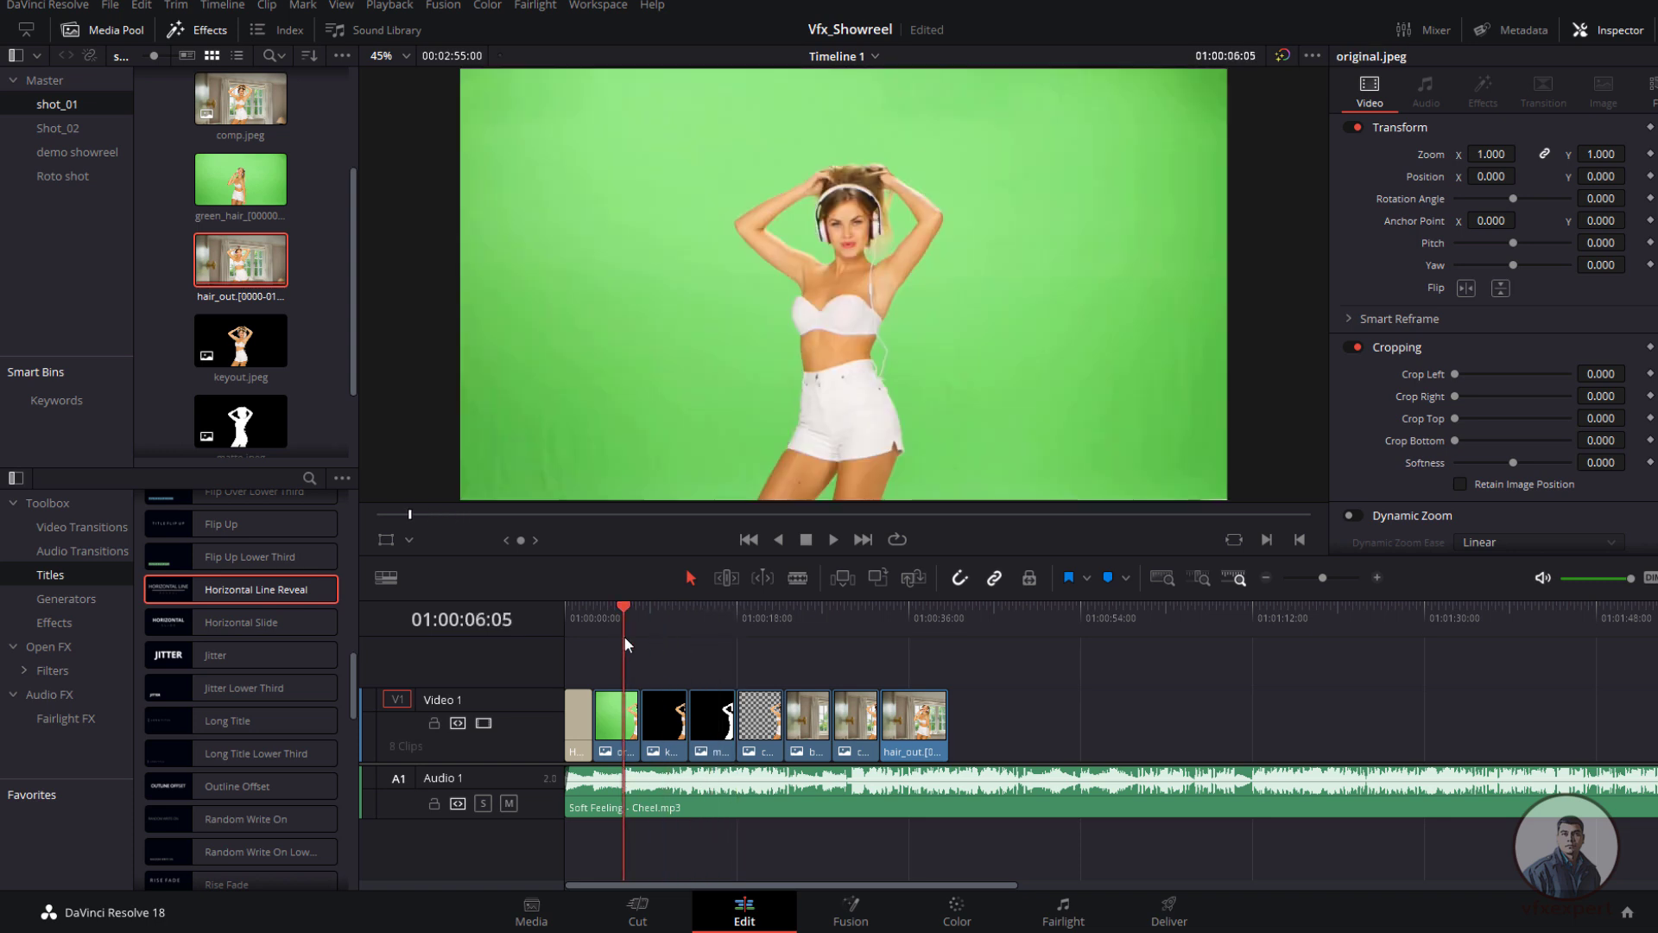
# Step: Set the clip duration of original.jpeg on Video 1 to 25 frames
pyautogui.scroll(8, 650, 753)
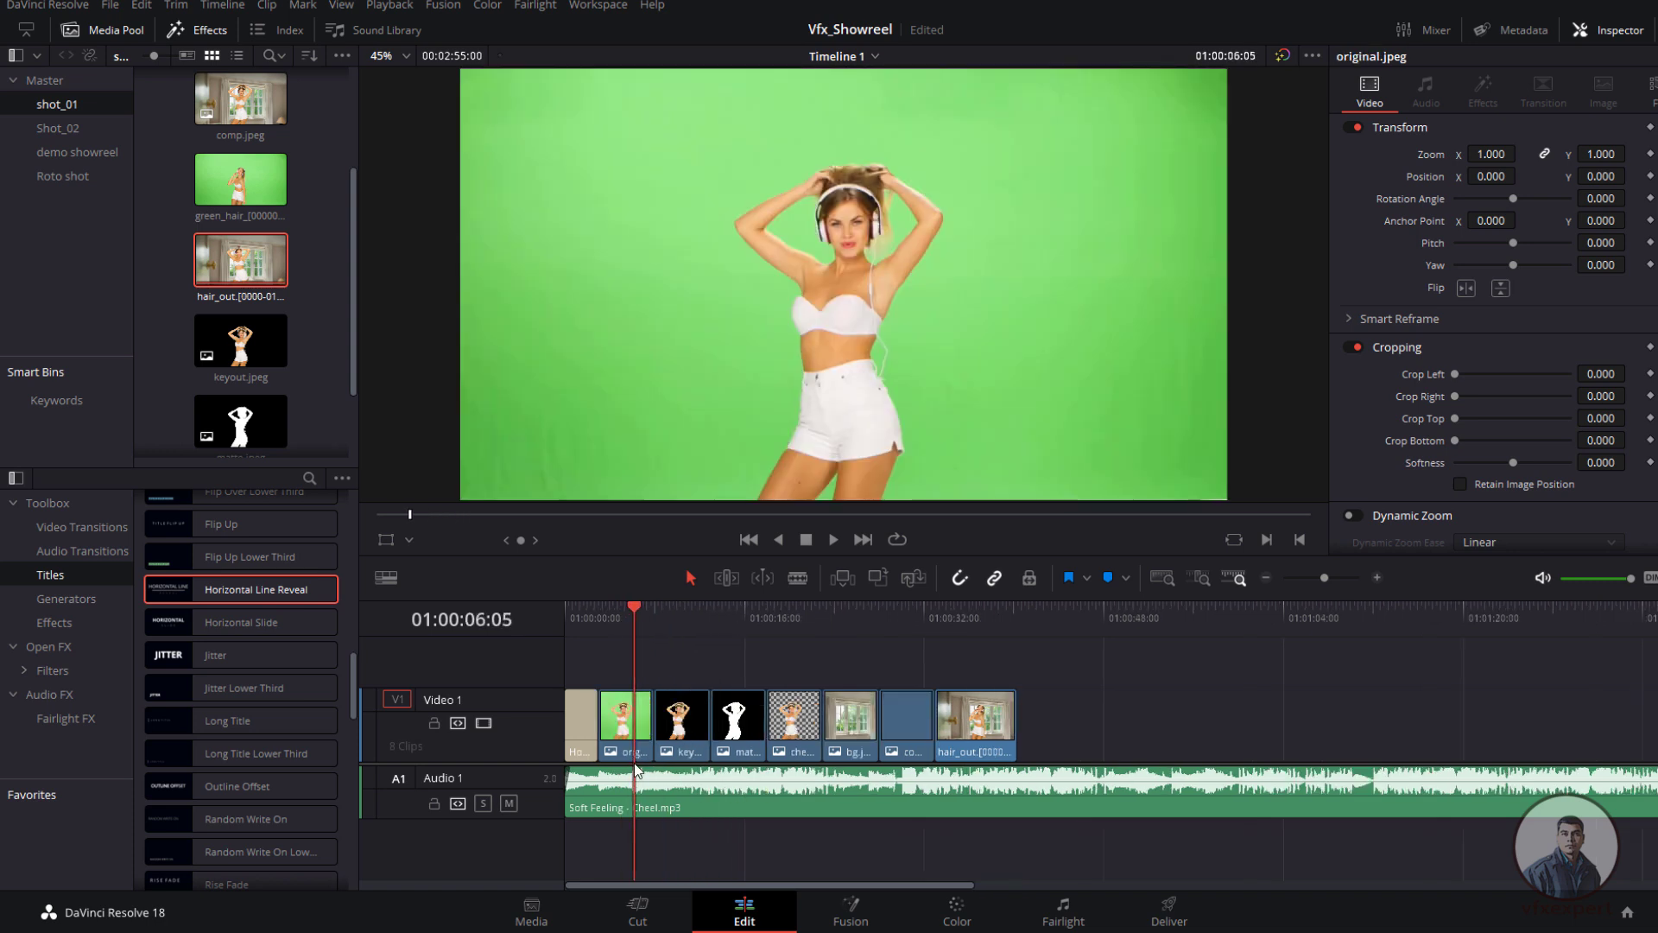
pyautogui.scroll(-3, 714, 798)
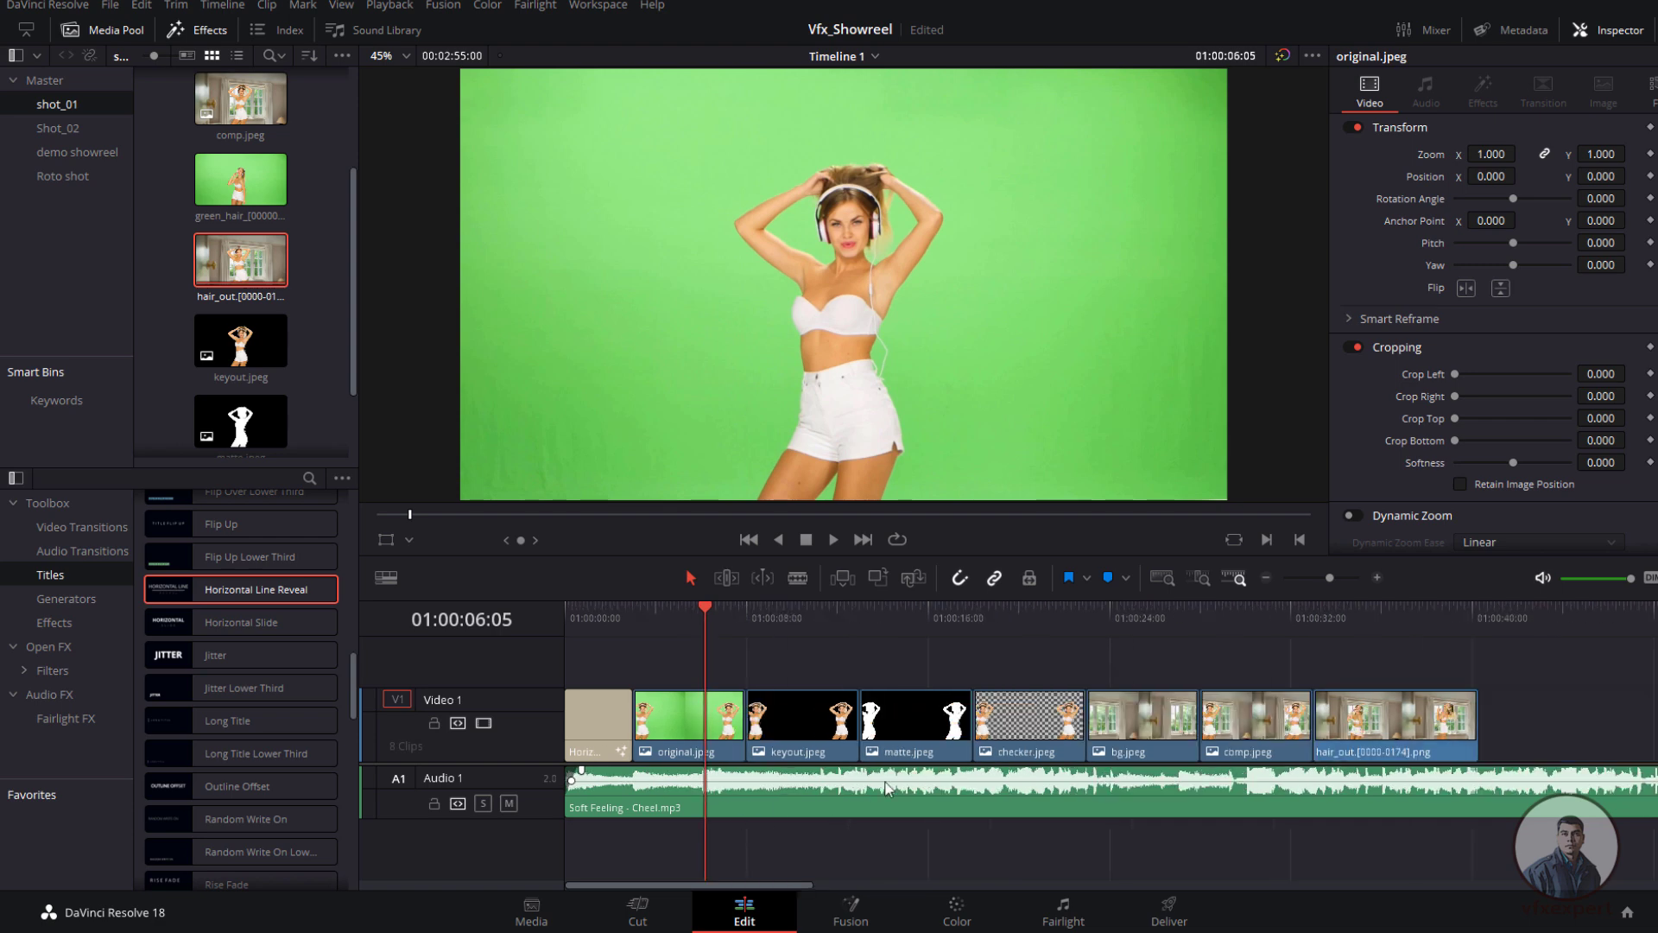
pyautogui.click(689, 748)
pyautogui.rightClick(688, 732)
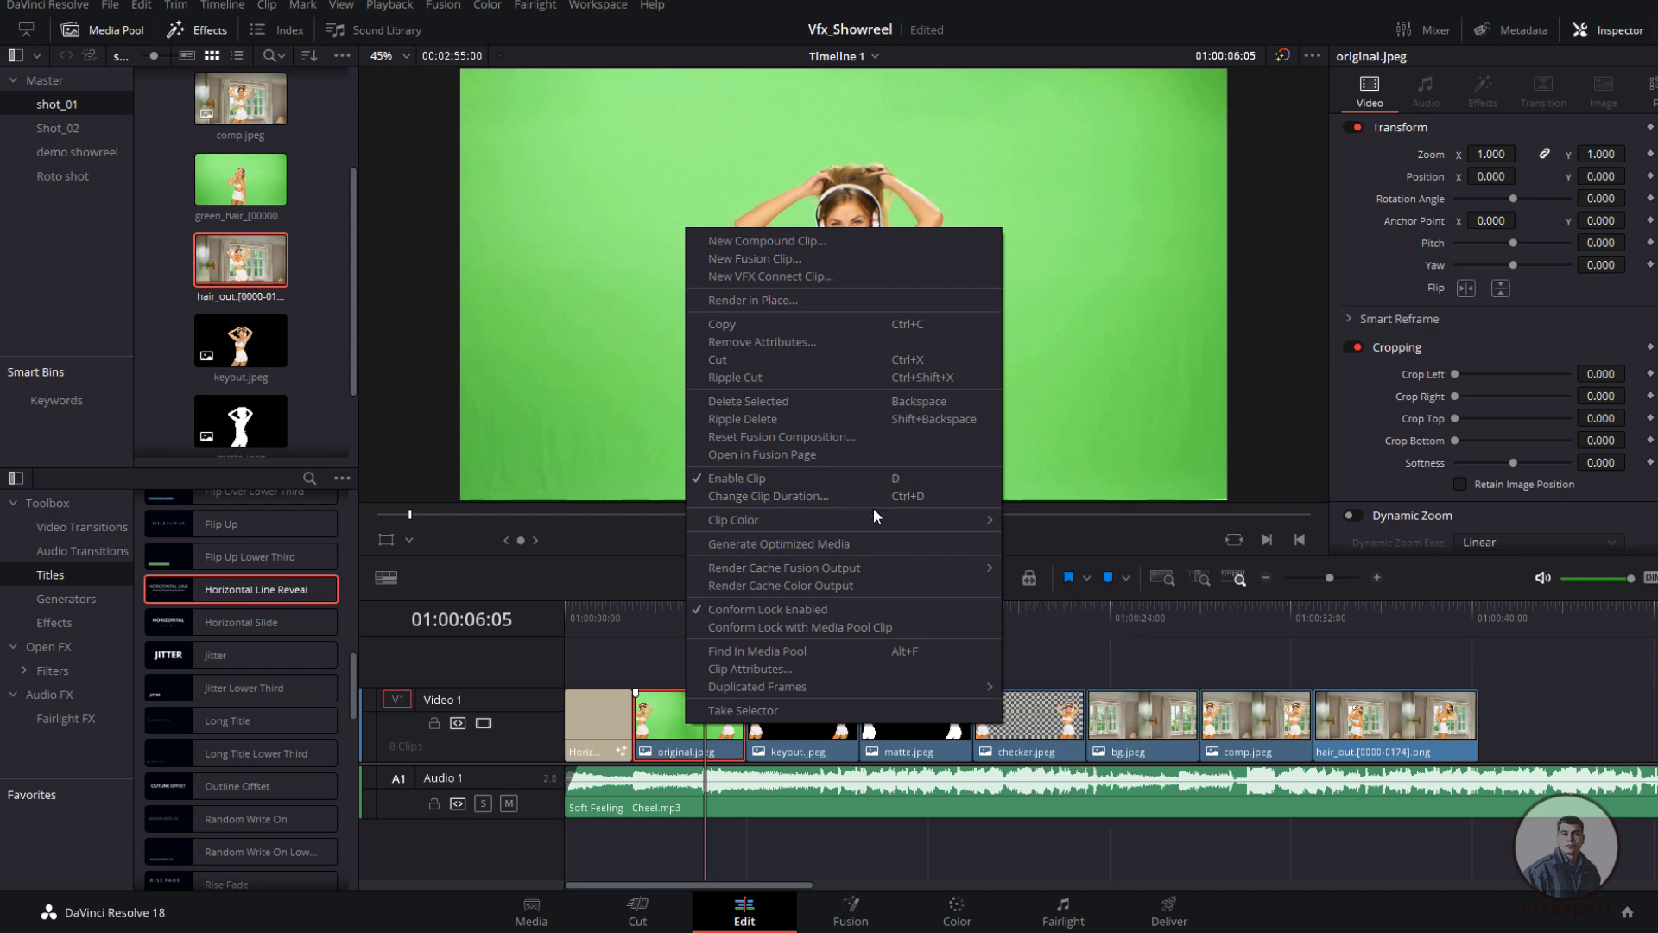
pyautogui.click(896, 496)
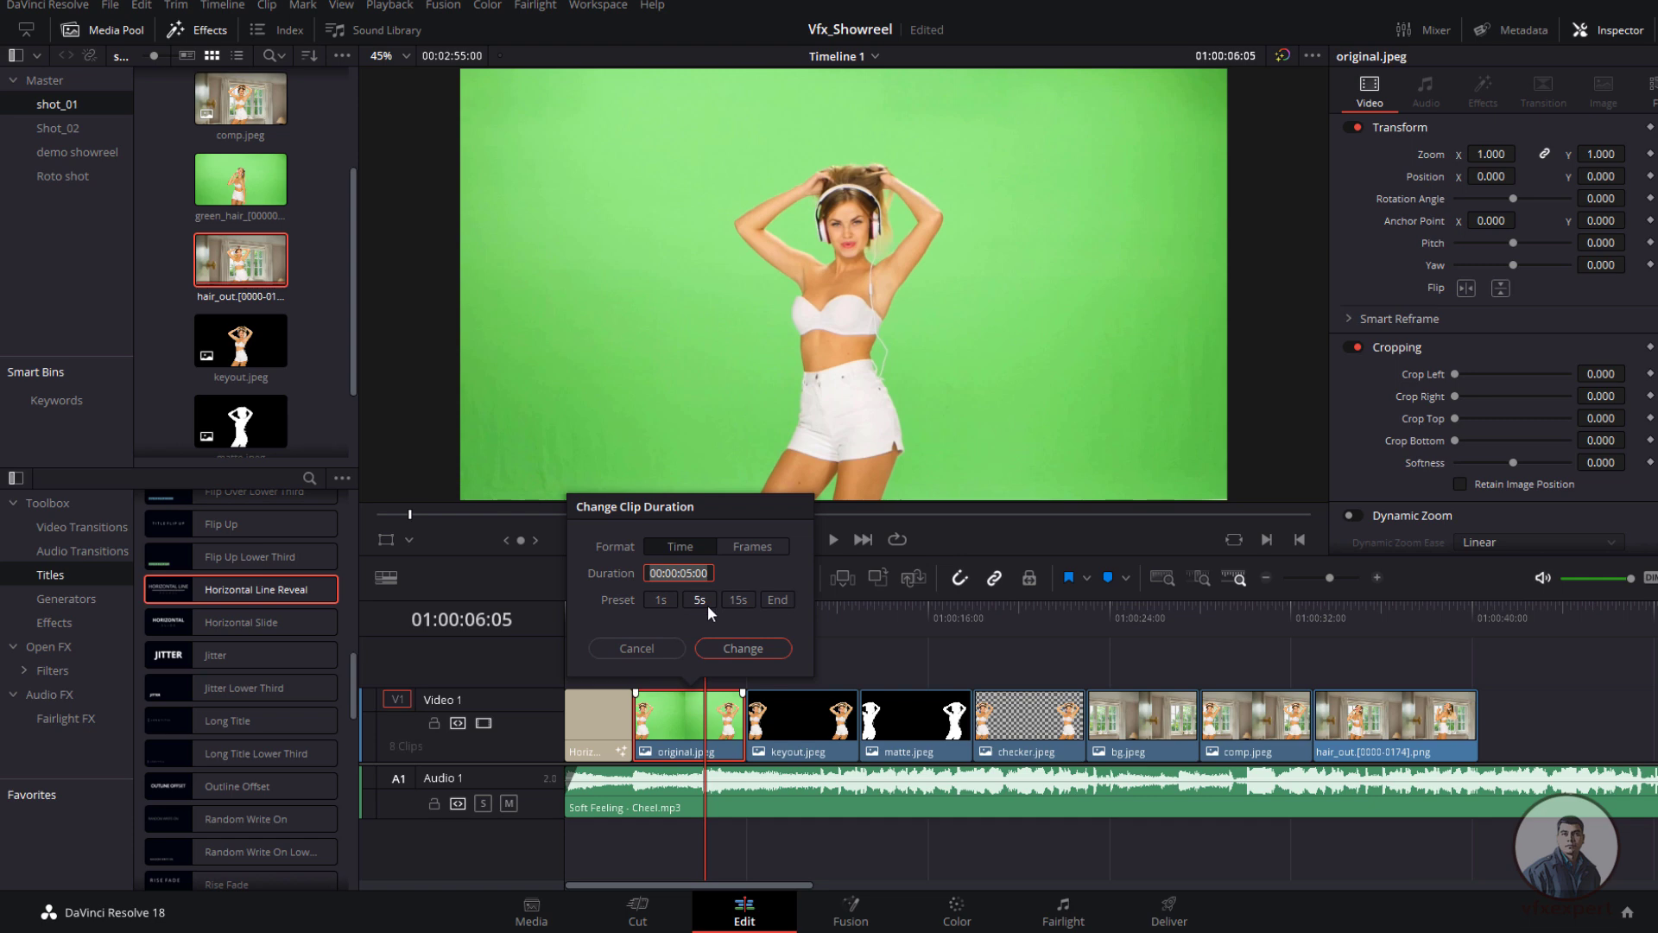
pyautogui.click(766, 548)
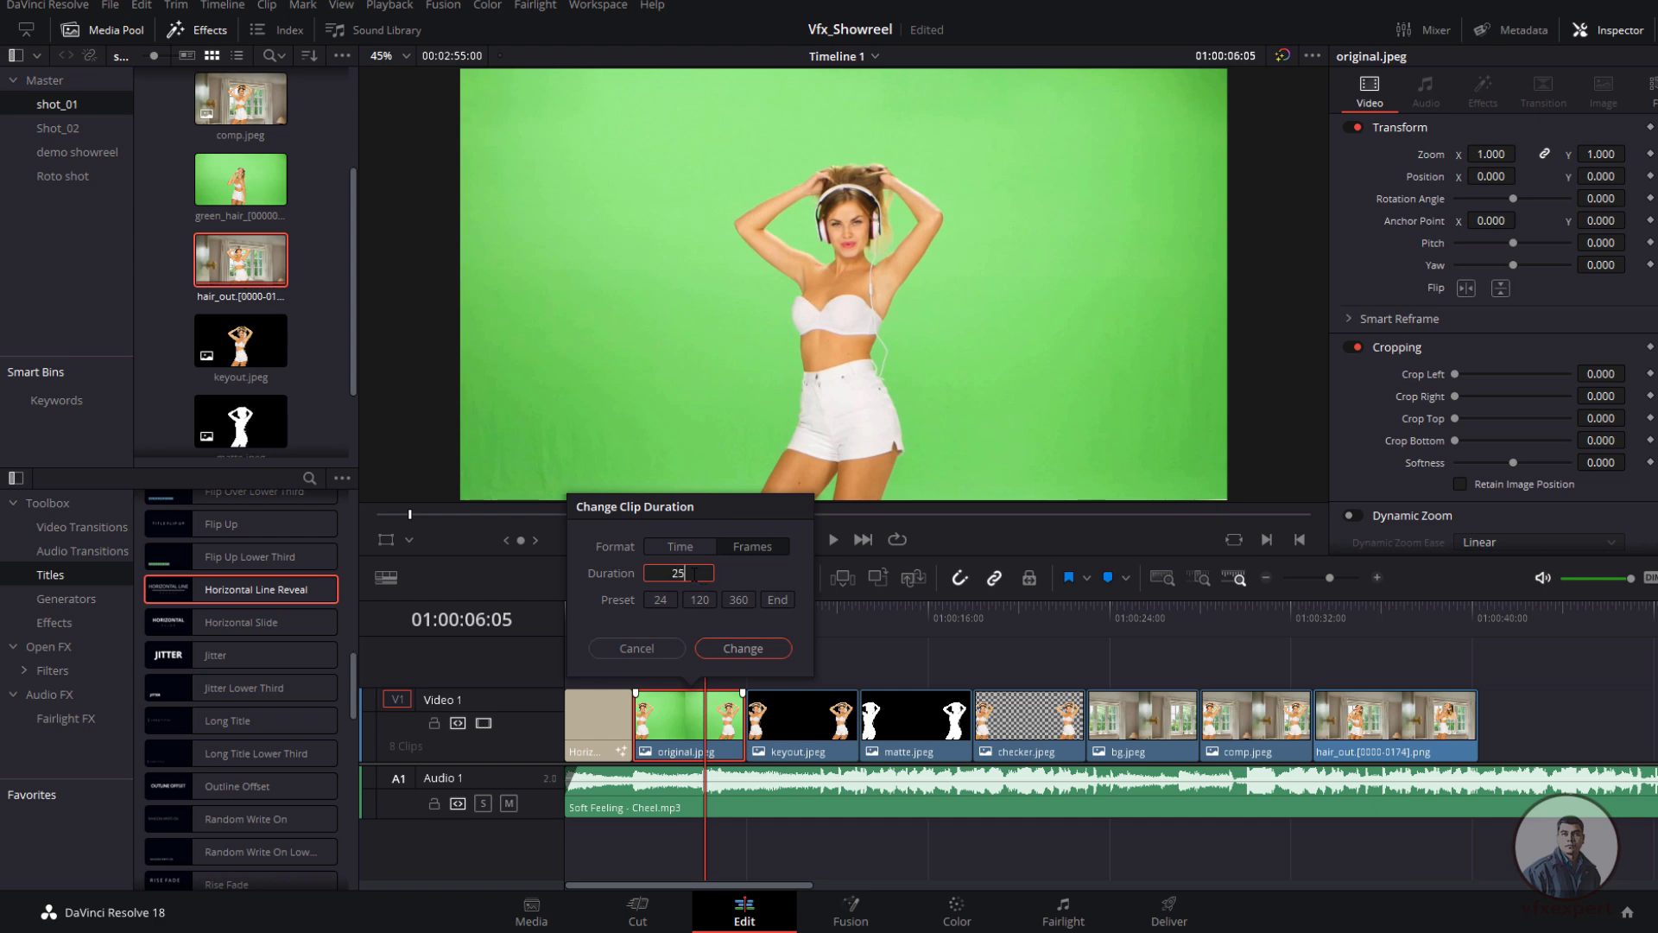
pyautogui.click(738, 649)
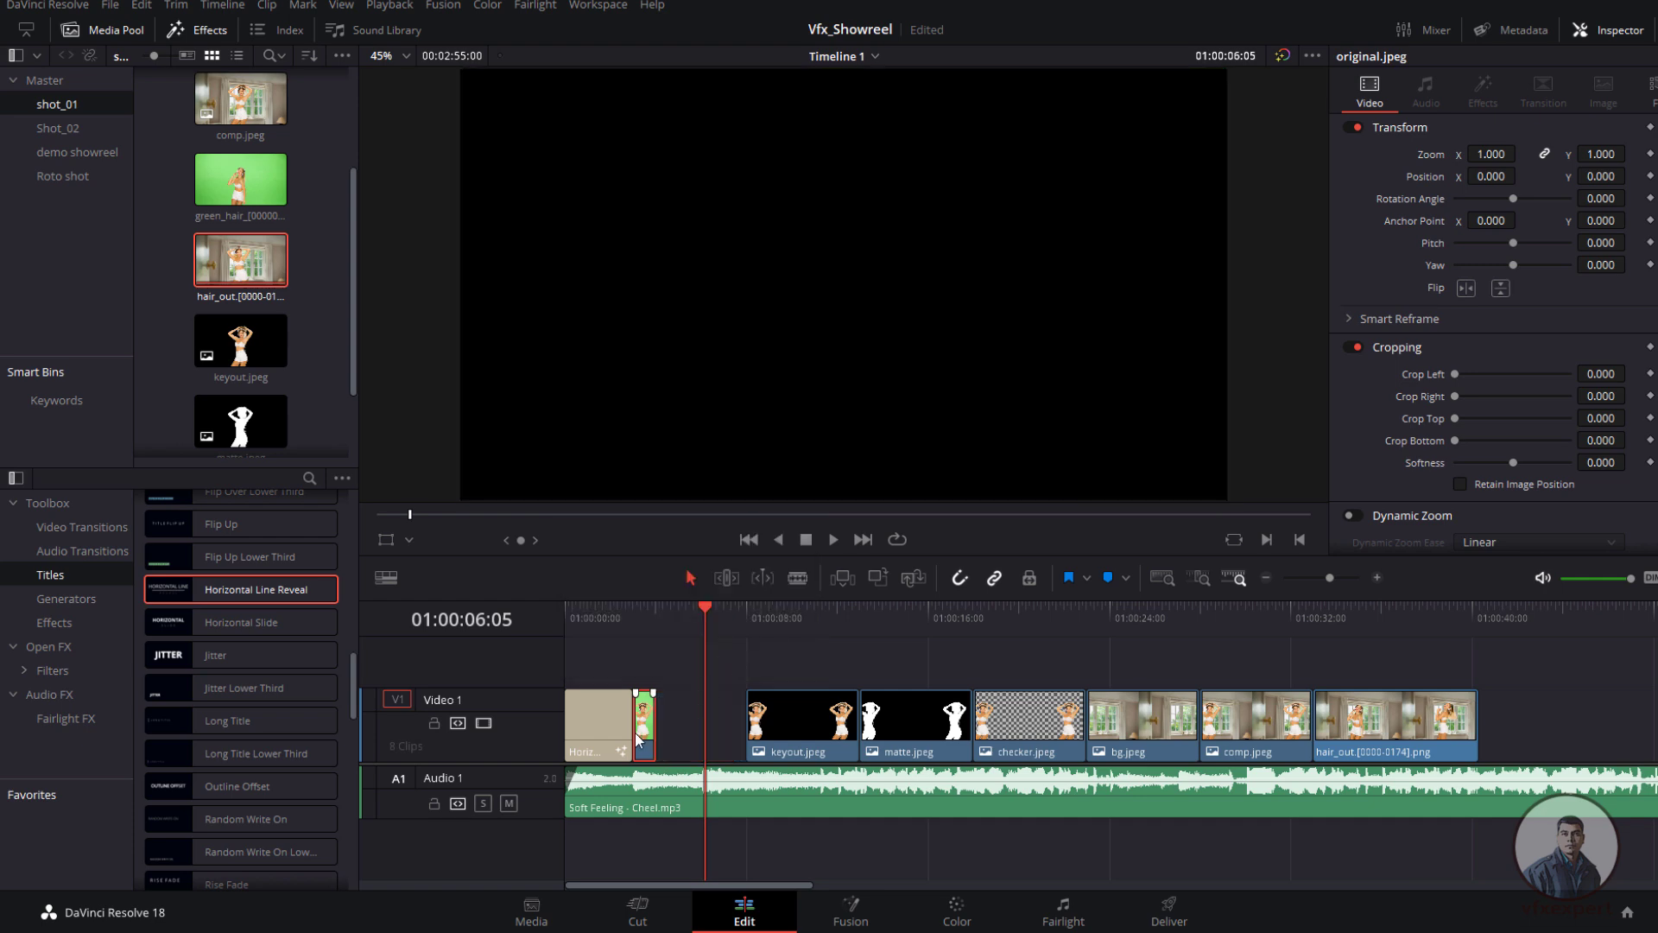
# Step: Set the clip duration of keyout, matte, checker, bg and comp stills together to 25 frames
pyautogui.click(789, 645)
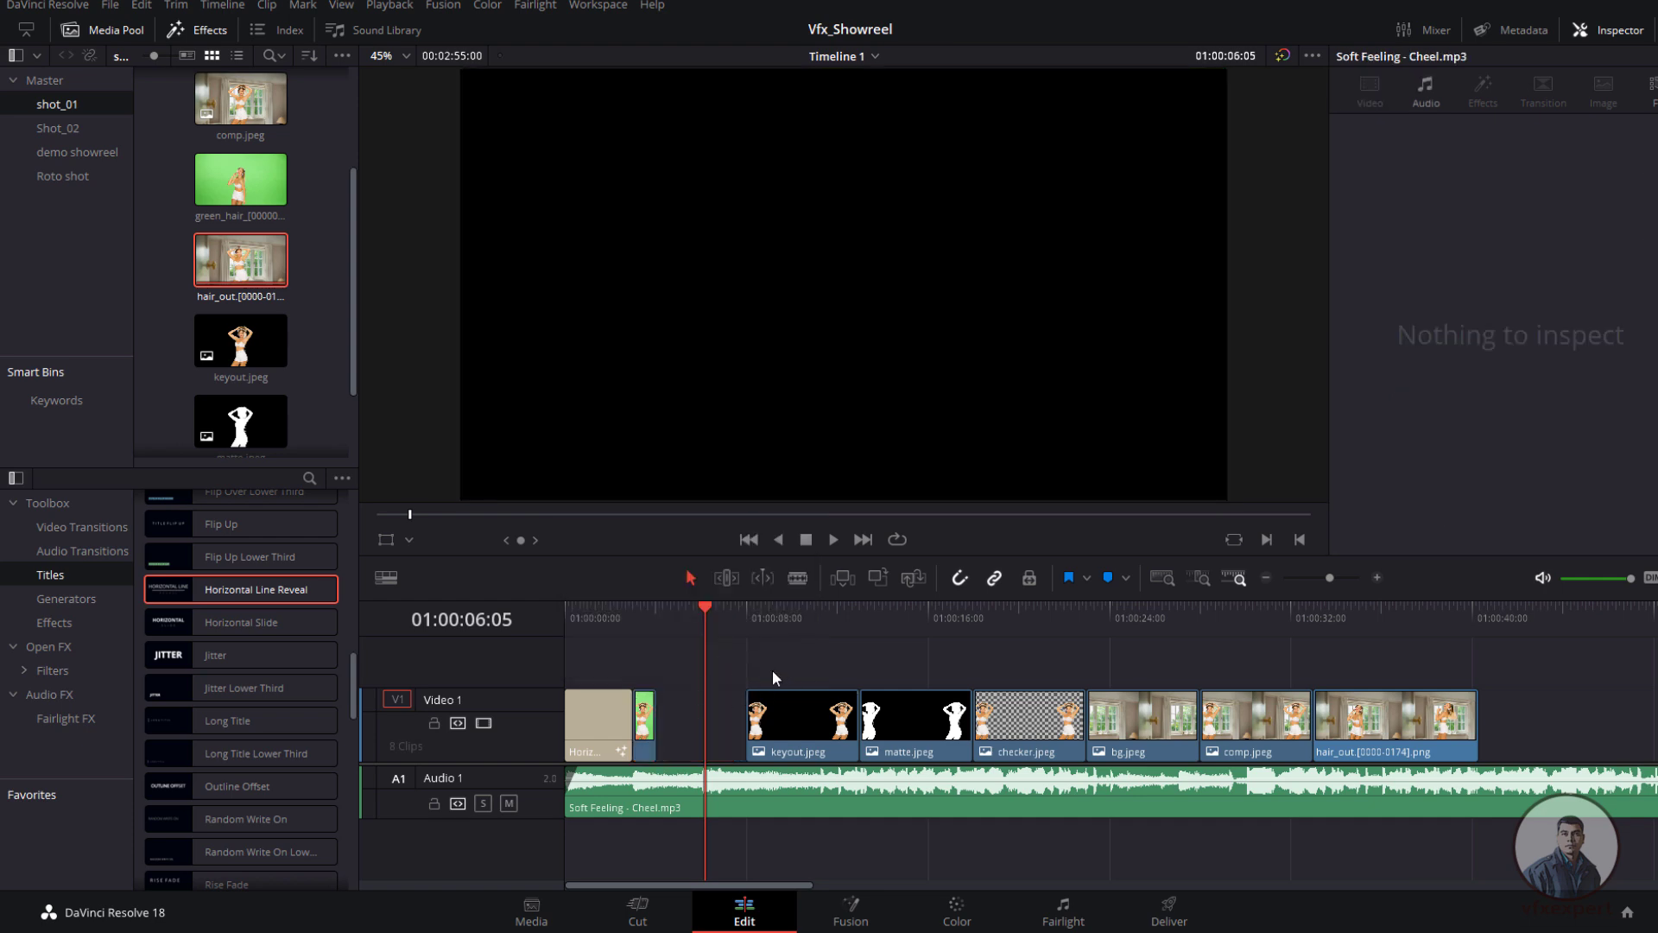
pyautogui.moveTo(743, 651); pyautogui.dragTo(1257, 756)
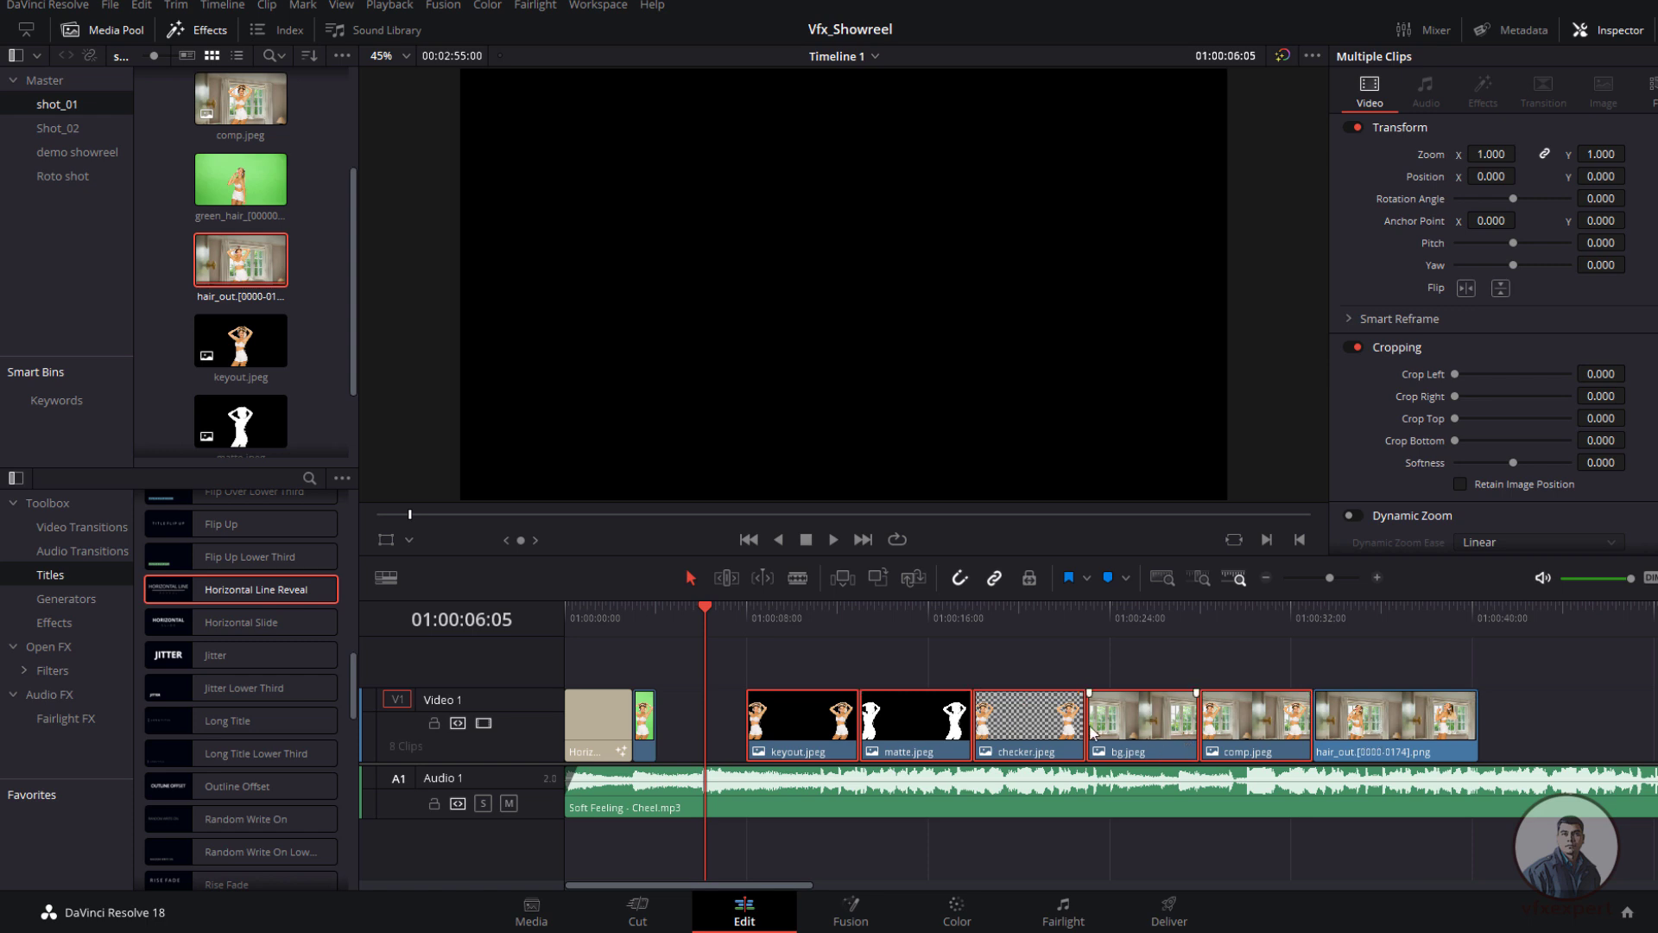
pyautogui.rightClick(815, 724)
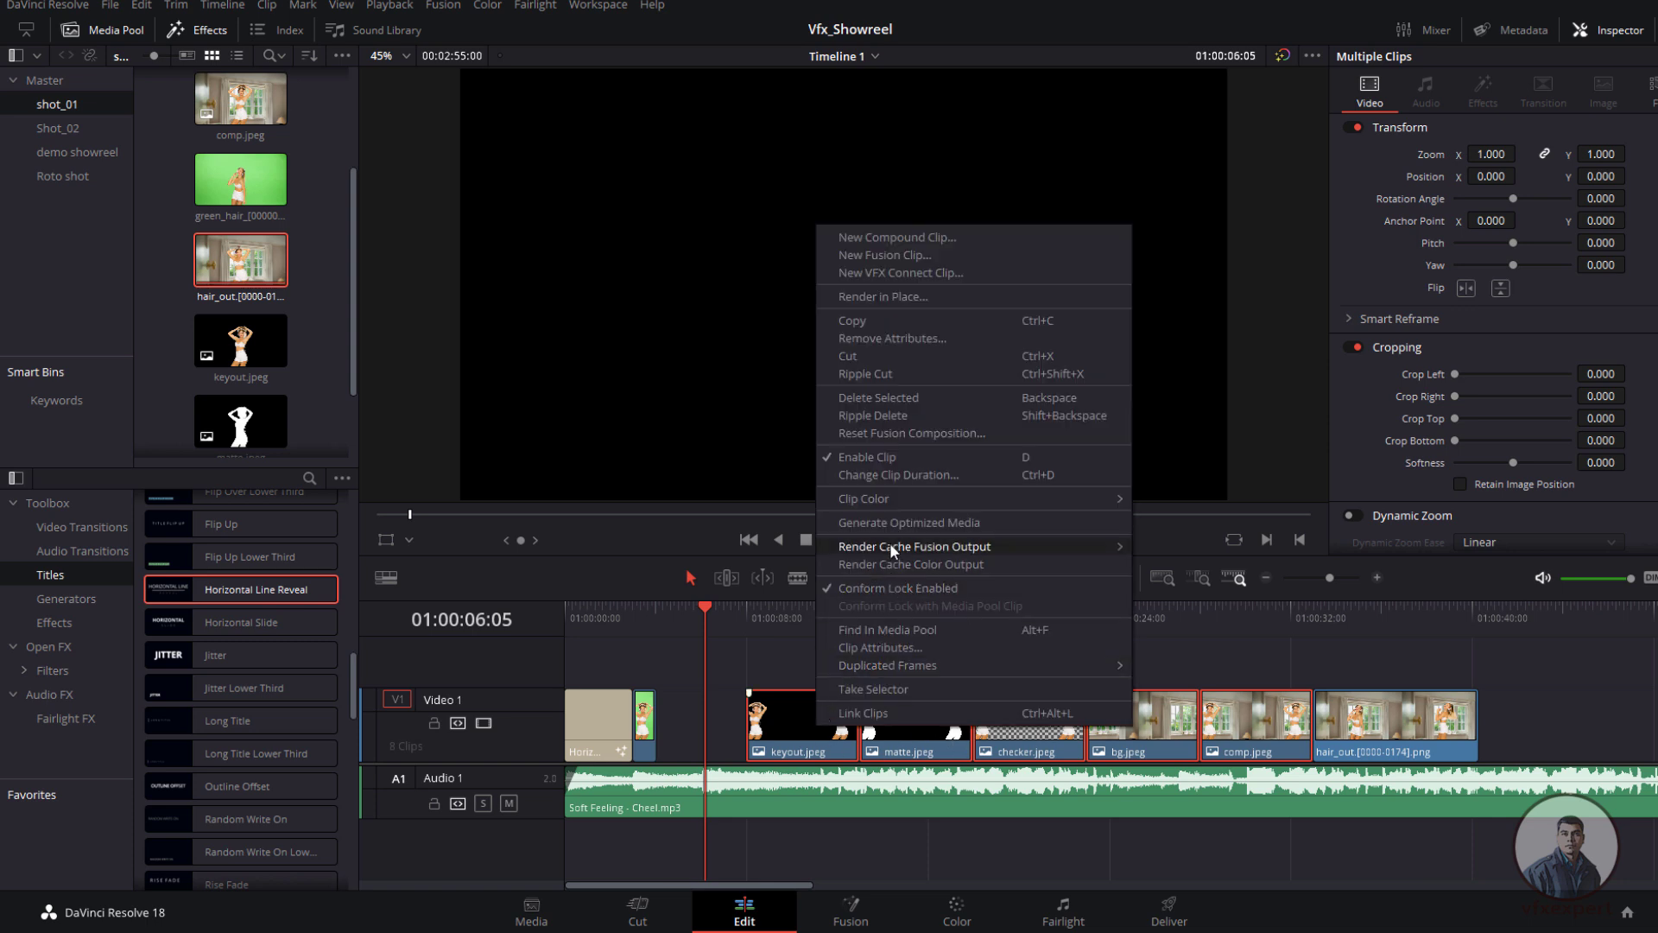
pyautogui.click(890, 474)
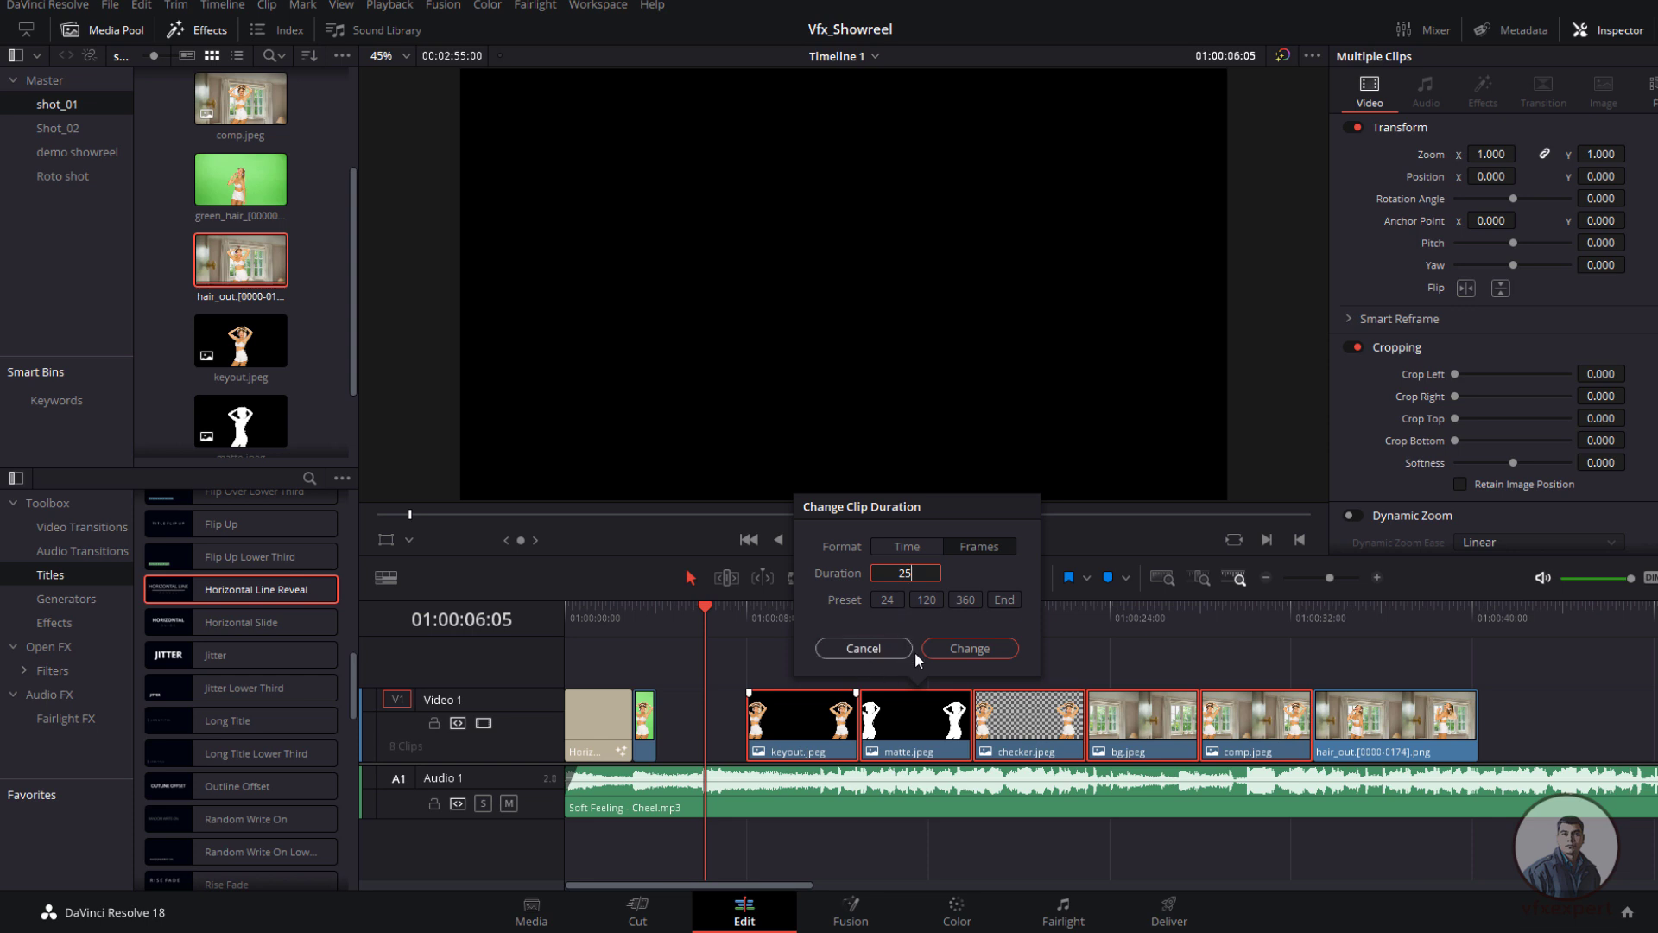
pyautogui.click(975, 646)
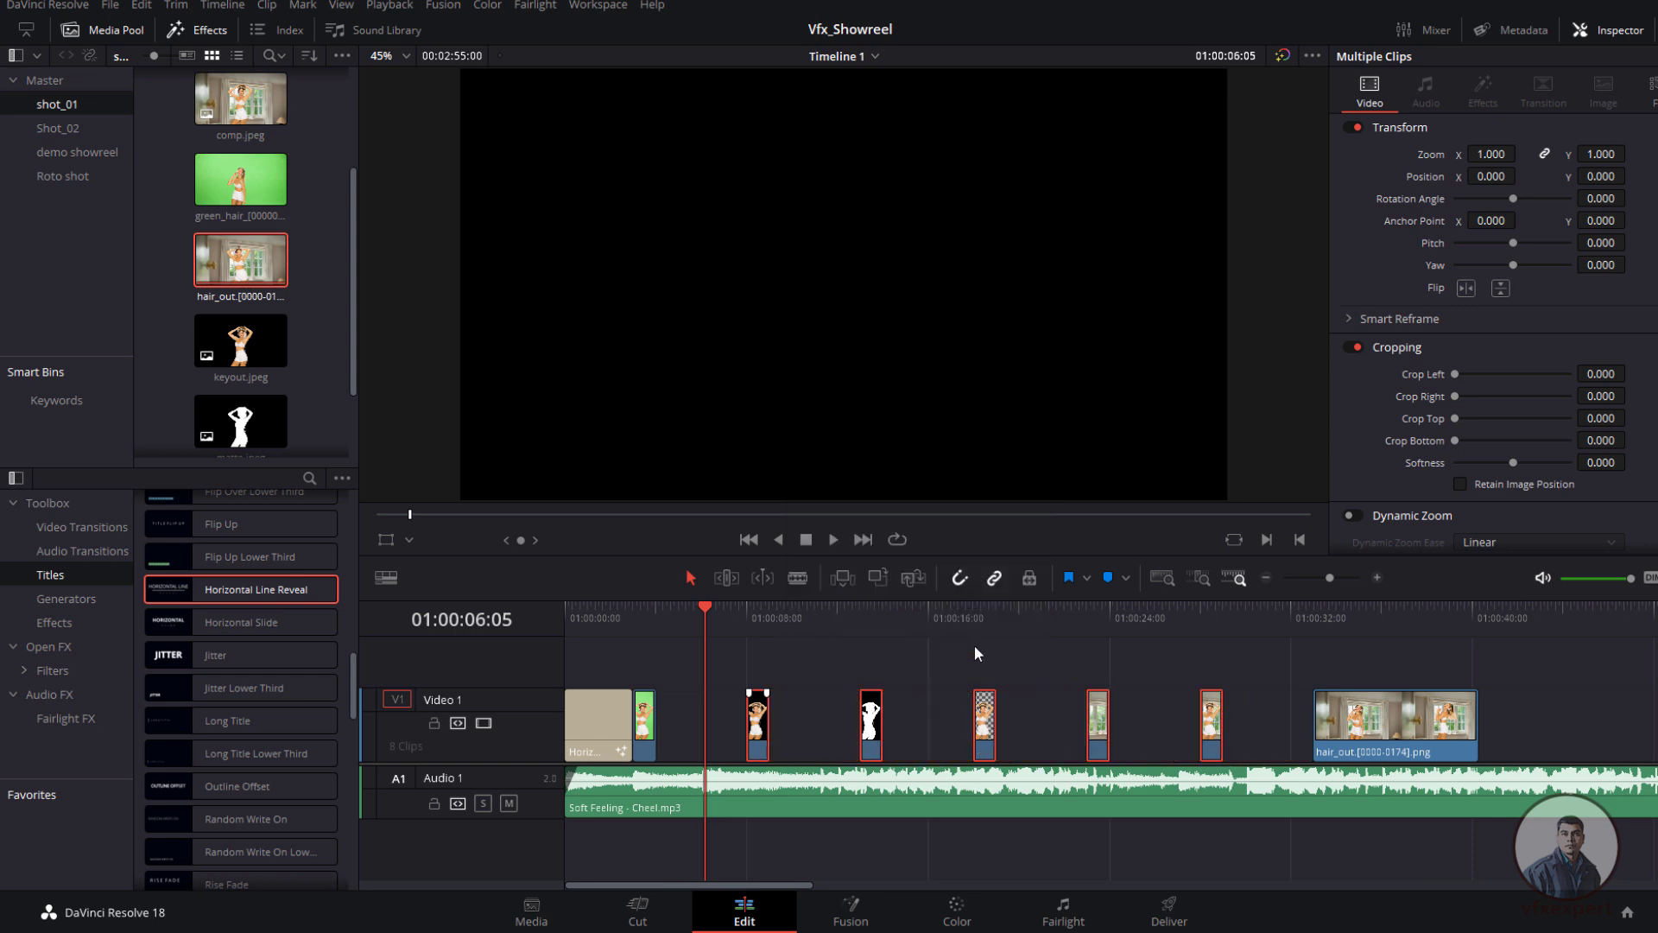
pyautogui.click(808, 671)
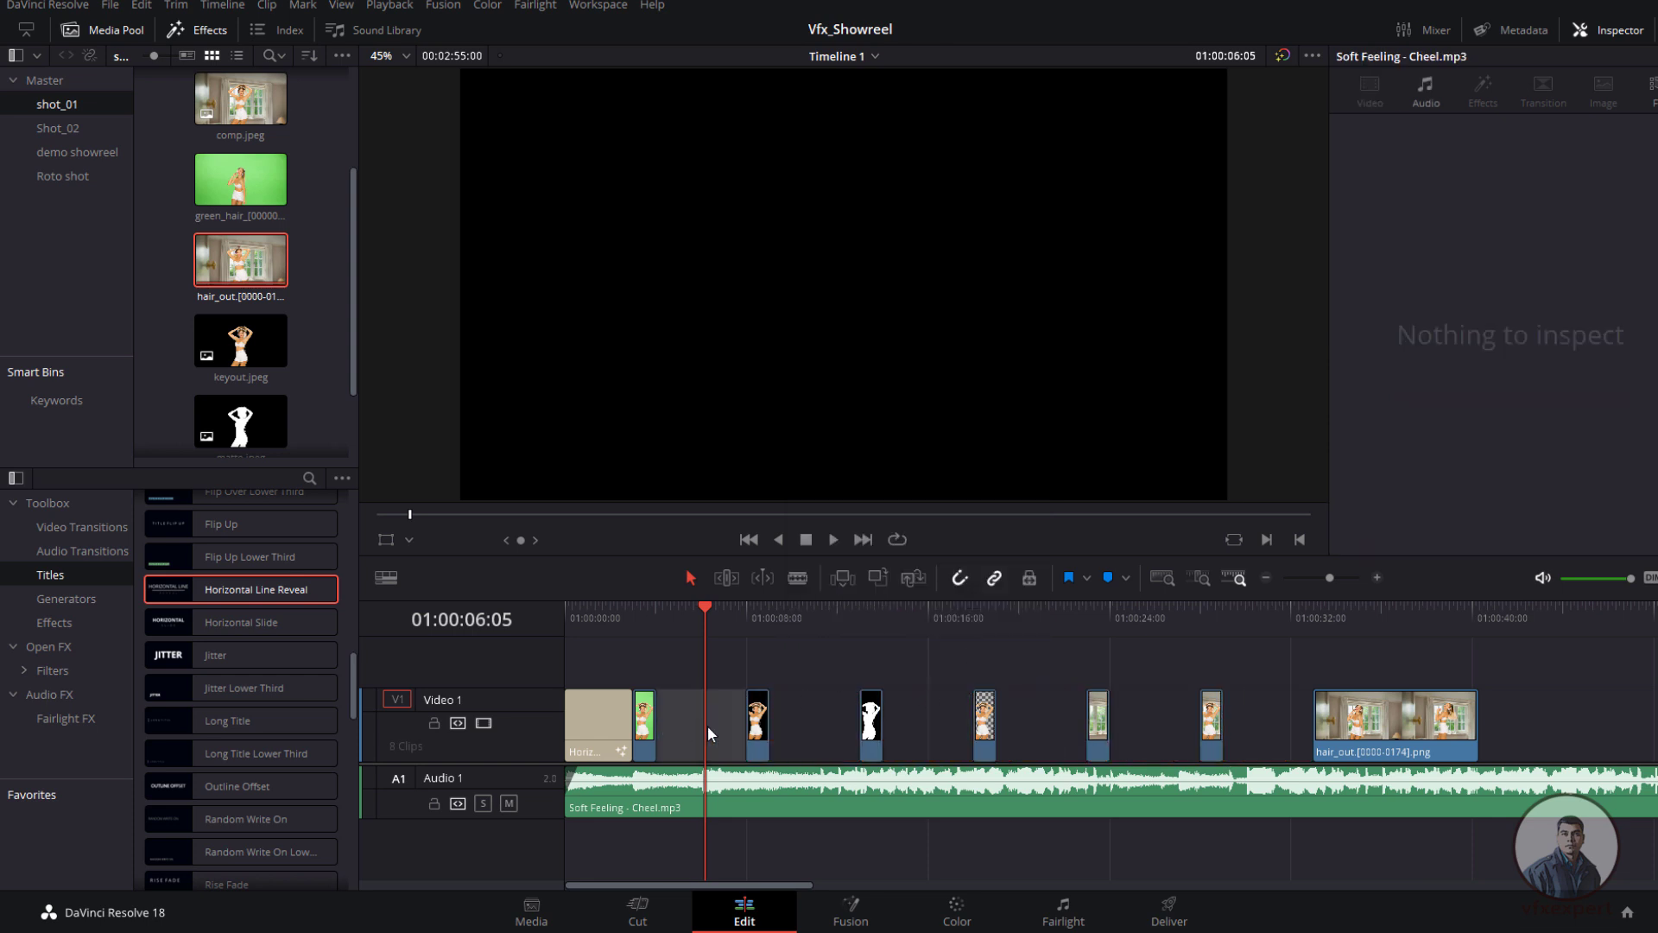
# Step: Close all gaps on Video 1 so the shortened stills and the hair_out sequence follow each other directly
pyautogui.press('Delete')
pyautogui.click(747, 741)
pyautogui.press('Delete')
pyautogui.click(763, 736)
pyautogui.press('Delete')
pyautogui.moveTo(828, 728); pyautogui.dragTo(741, 734)
pyautogui.moveTo(946, 734); pyautogui.dragTo(777, 745)
pyautogui.moveTo(1081, 726); pyautogui.dragTo(787, 726)
pyautogui.click(1012, 694)
# Step: Play the tightened sequence from the start of the timeline to check the pacing of the stills
pyautogui.moveTo(658, 604); pyautogui.dragTo(535, 627)
pyautogui.click(834, 539)
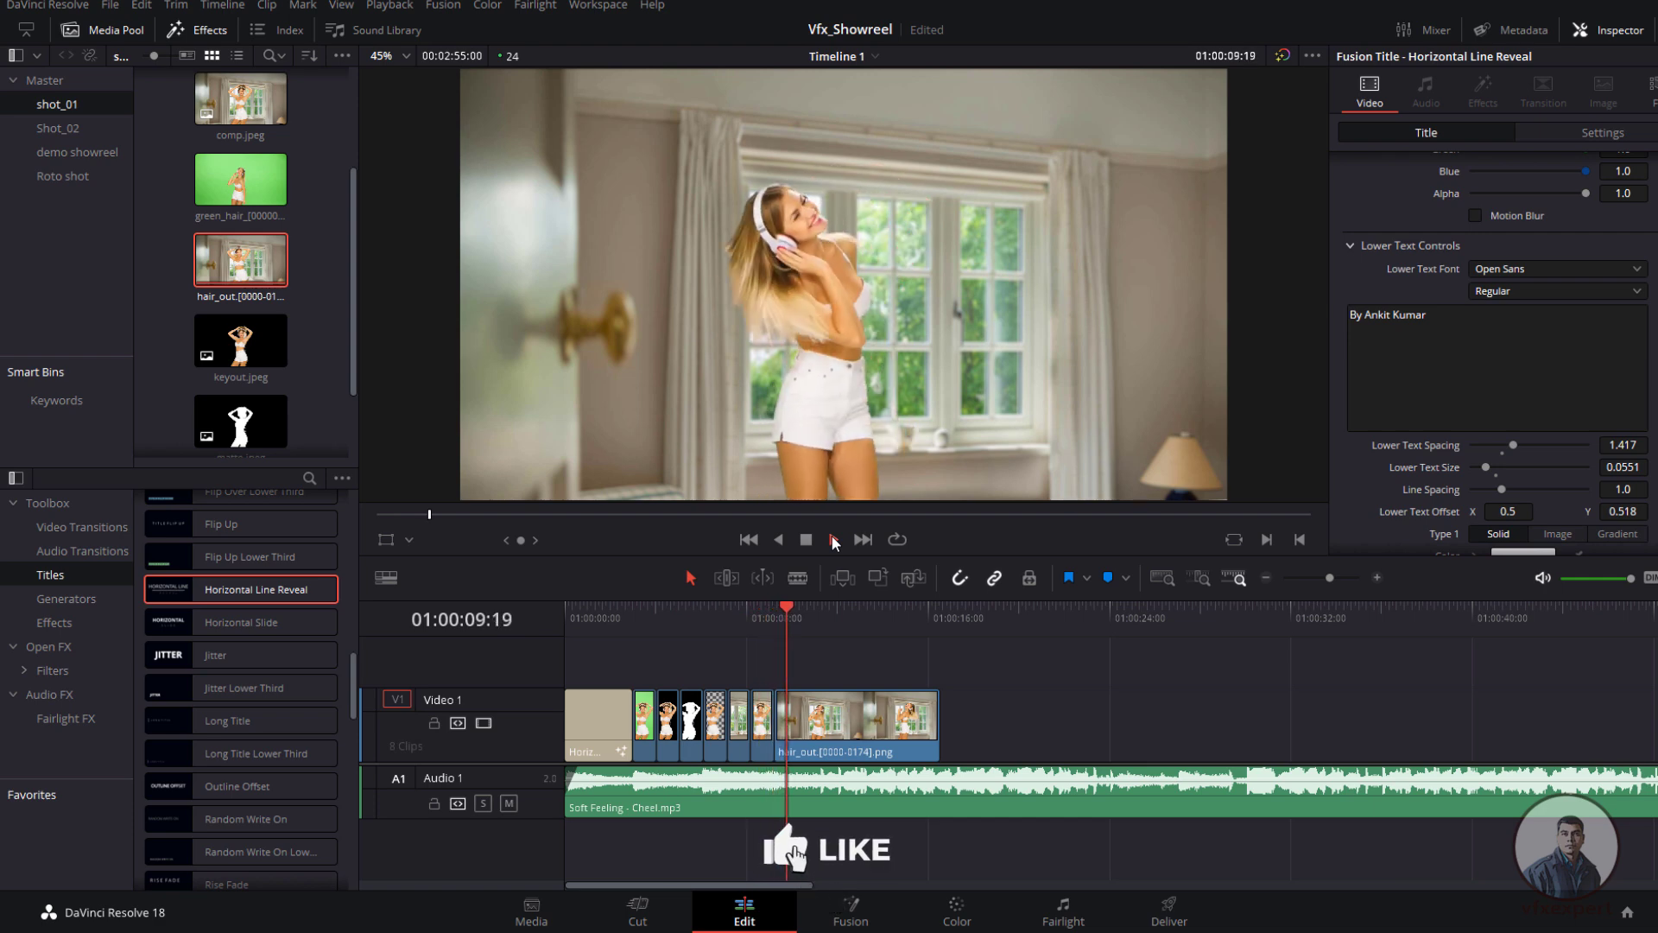
pyautogui.click(820, 607)
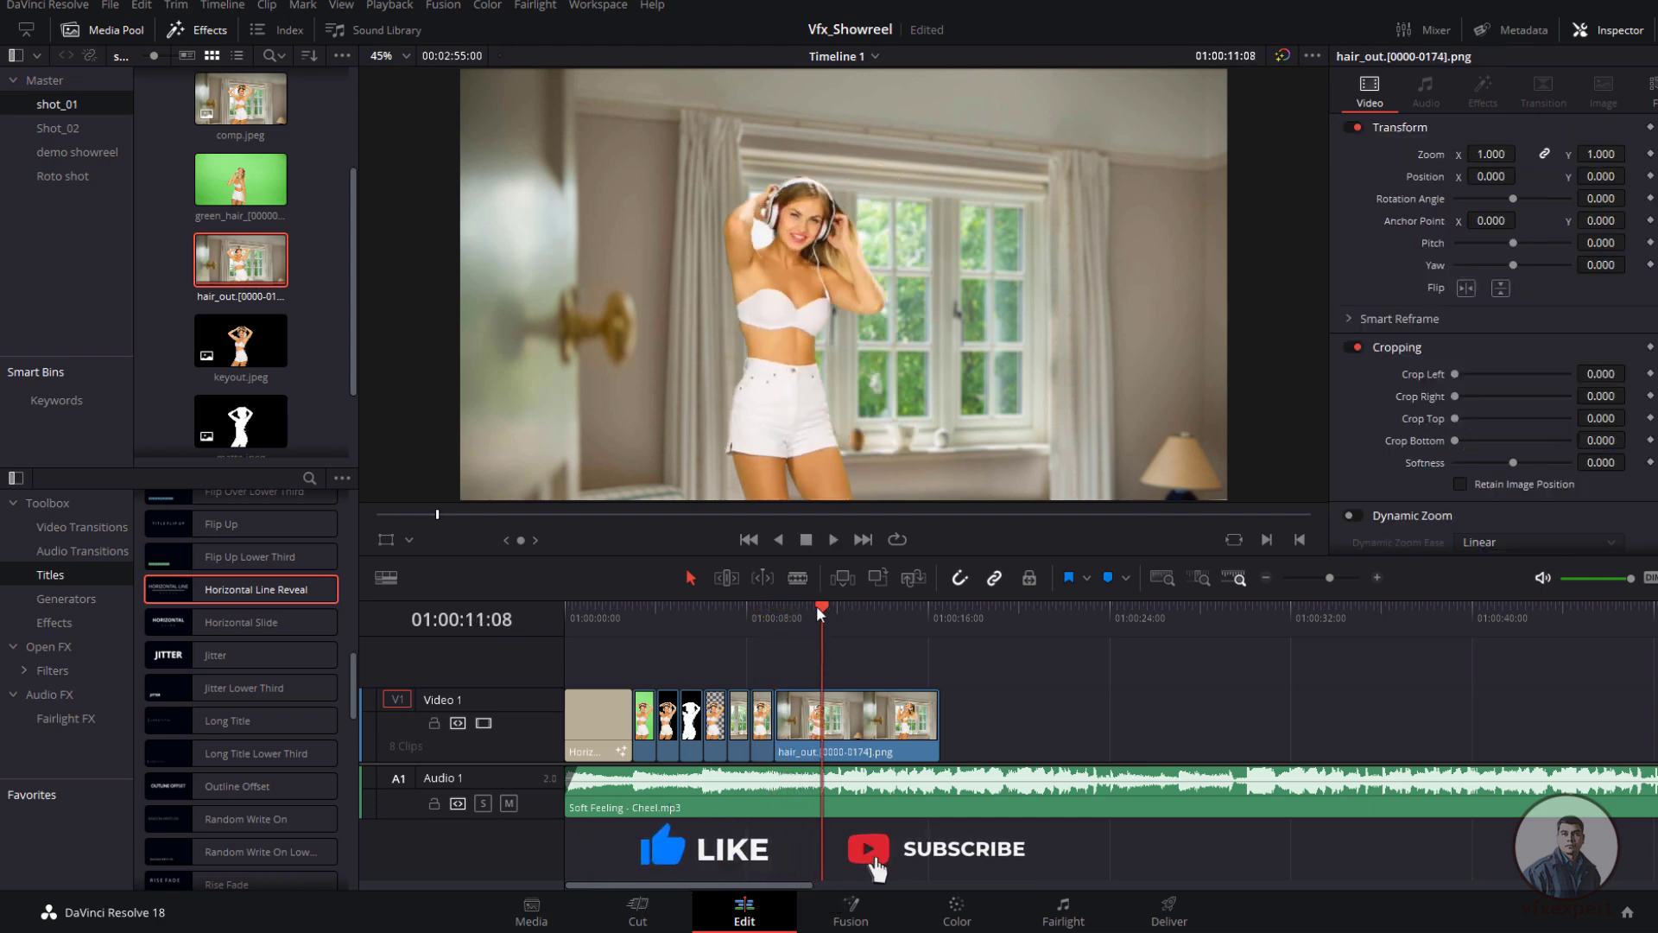
# Step: Place the playhead at the cut between original.jpeg and keyout.jpeg, with the short stills enlarged on the timeline
pyautogui.moveTo(816, 605); pyautogui.dragTo(660, 609)
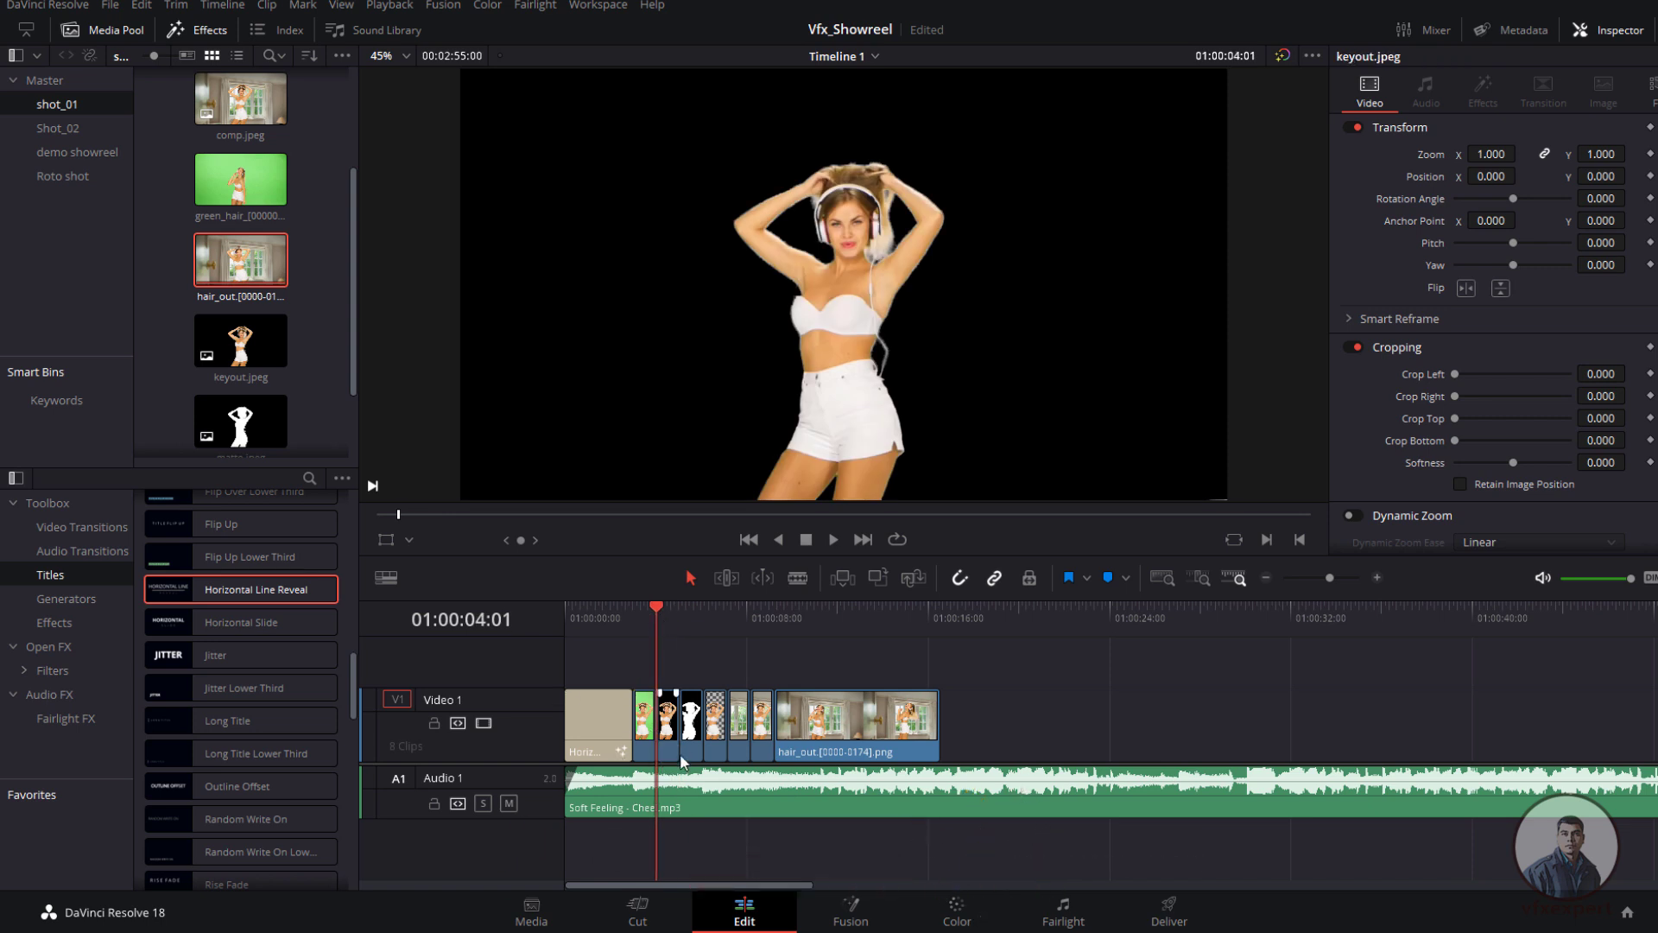
pyautogui.press('=')
pyautogui.press('Escape')
pyautogui.hotkey('ctrl', '=')
pyautogui.hotkey('ctrl', '=')
pyautogui.hotkey('ctrl', '=')
pyautogui.hotkey('ctrl', '=')
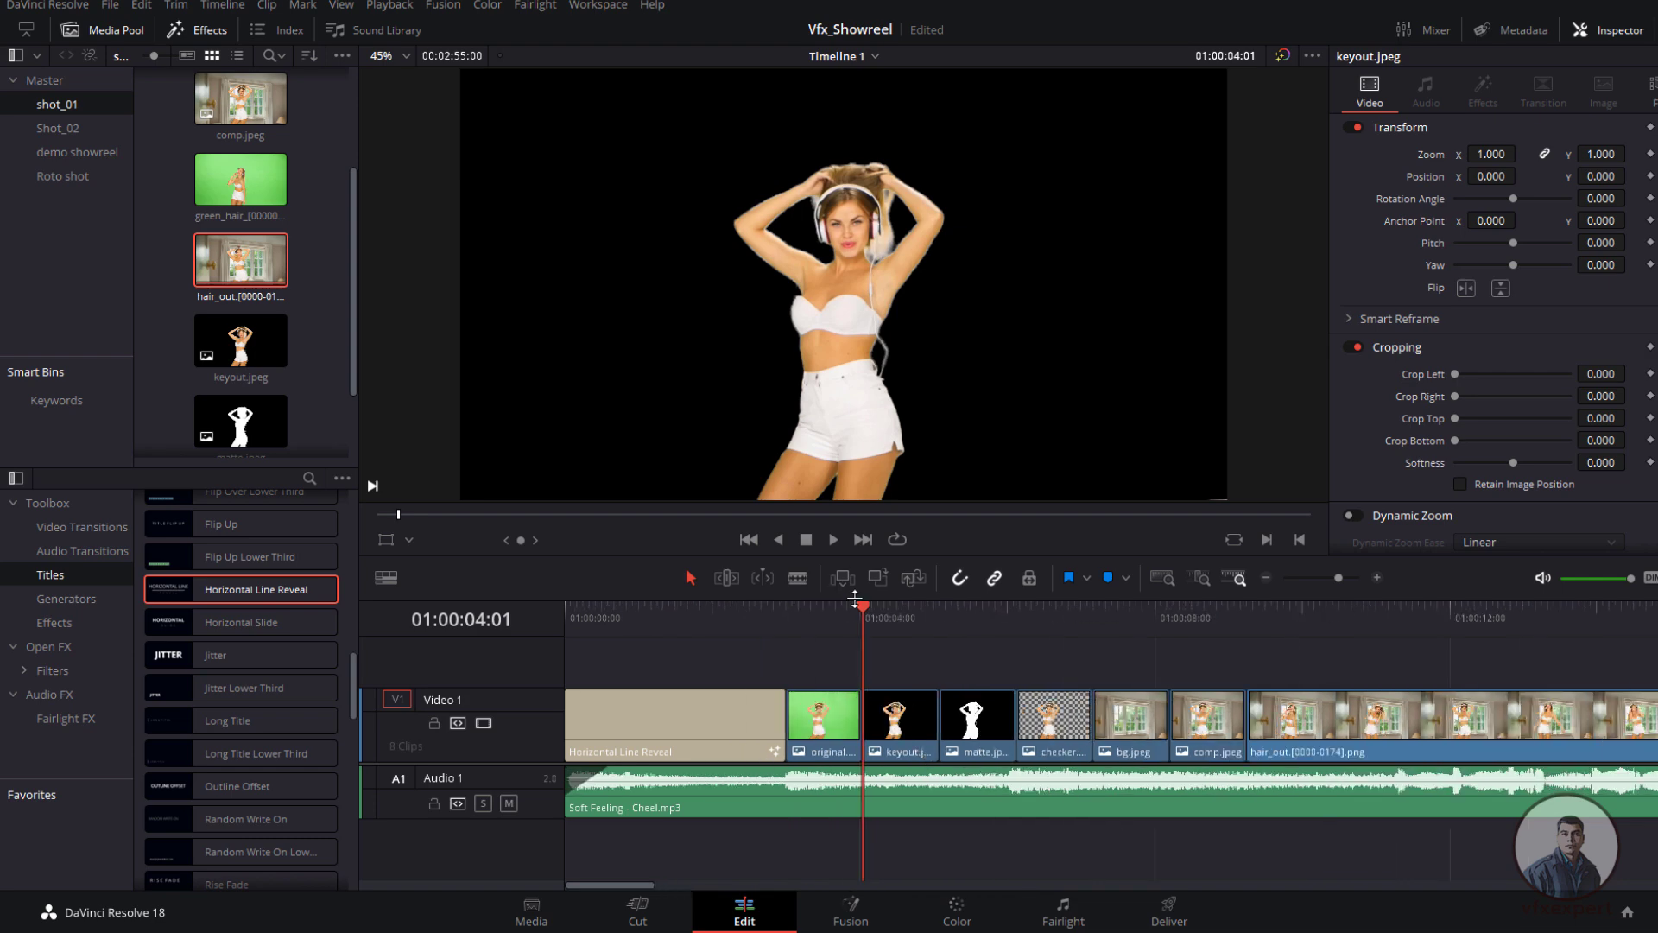
pyautogui.moveTo(863, 608); pyautogui.dragTo(864, 650)
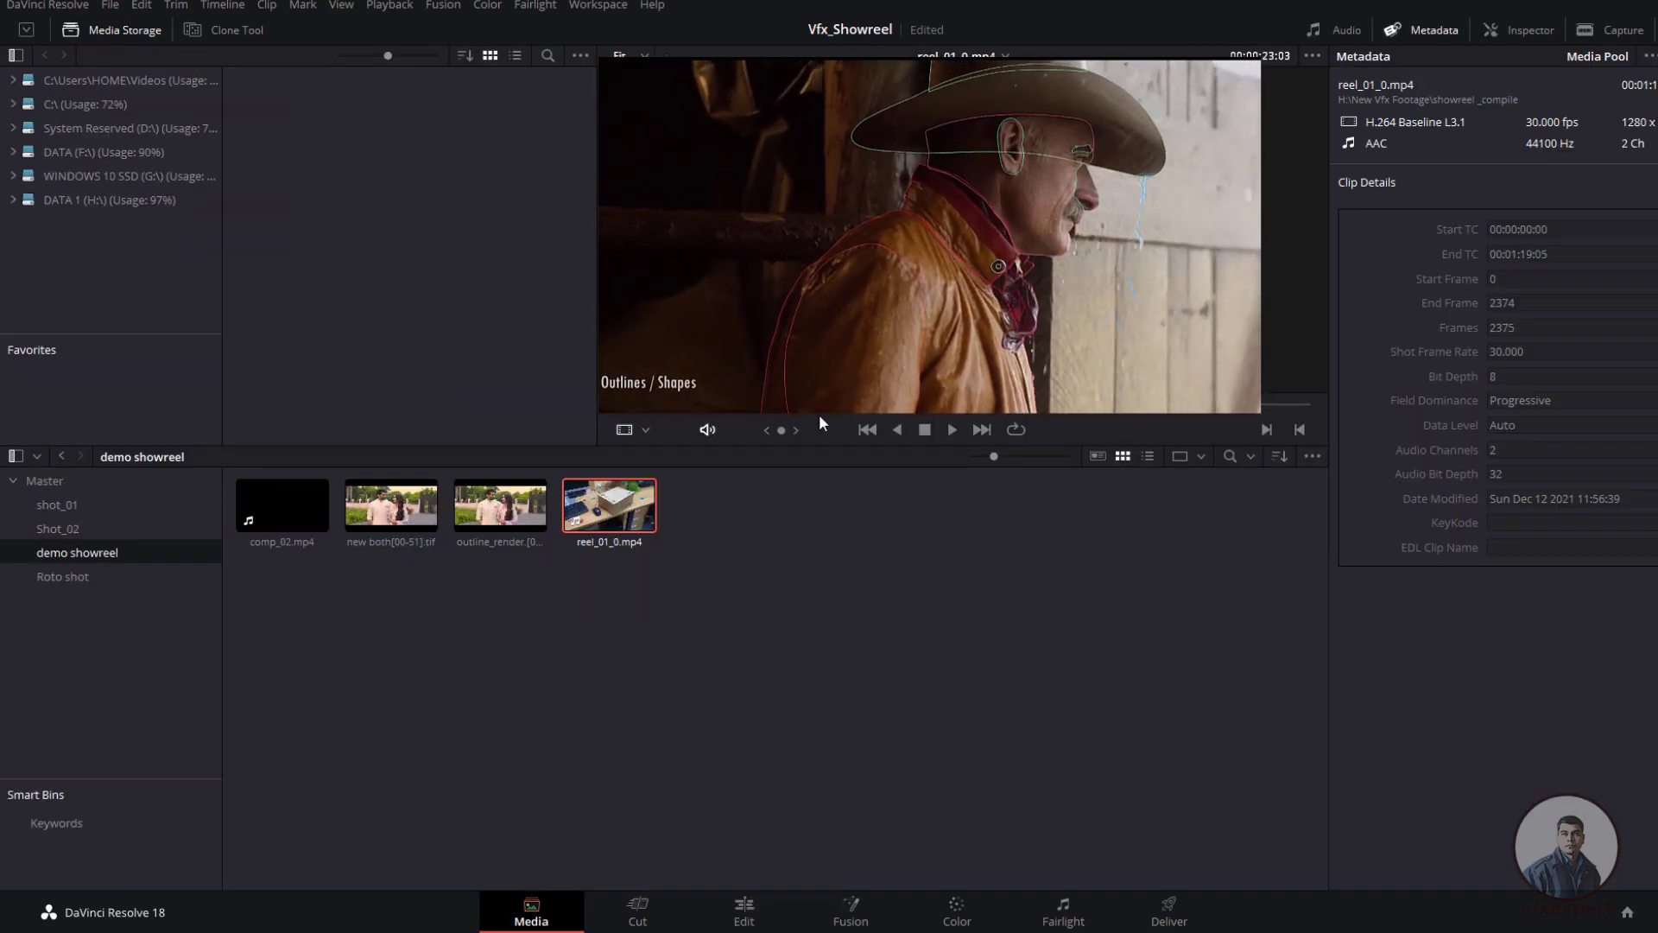
# Step: Preview the breakdown wipes in the demo reels reel_01_0.mp4 and comp_02.mp4 as reference
pyautogui.click(952, 429)
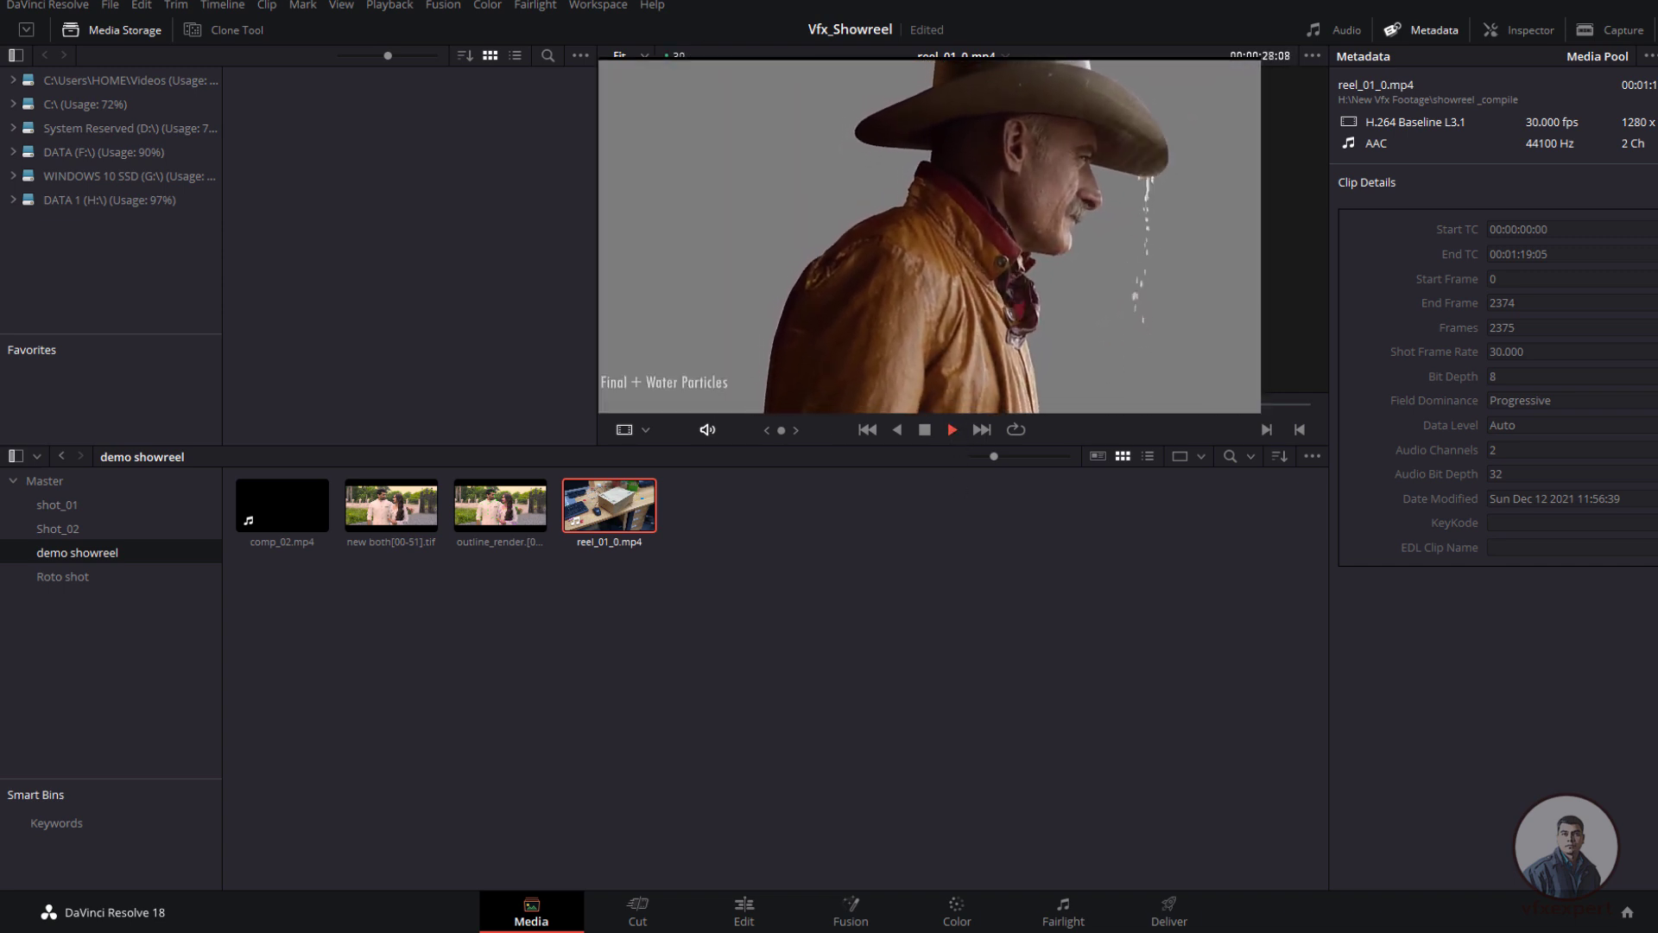
pyautogui.click(925, 430)
pyautogui.moveTo(873, 411); pyautogui.dragTo(845, 416)
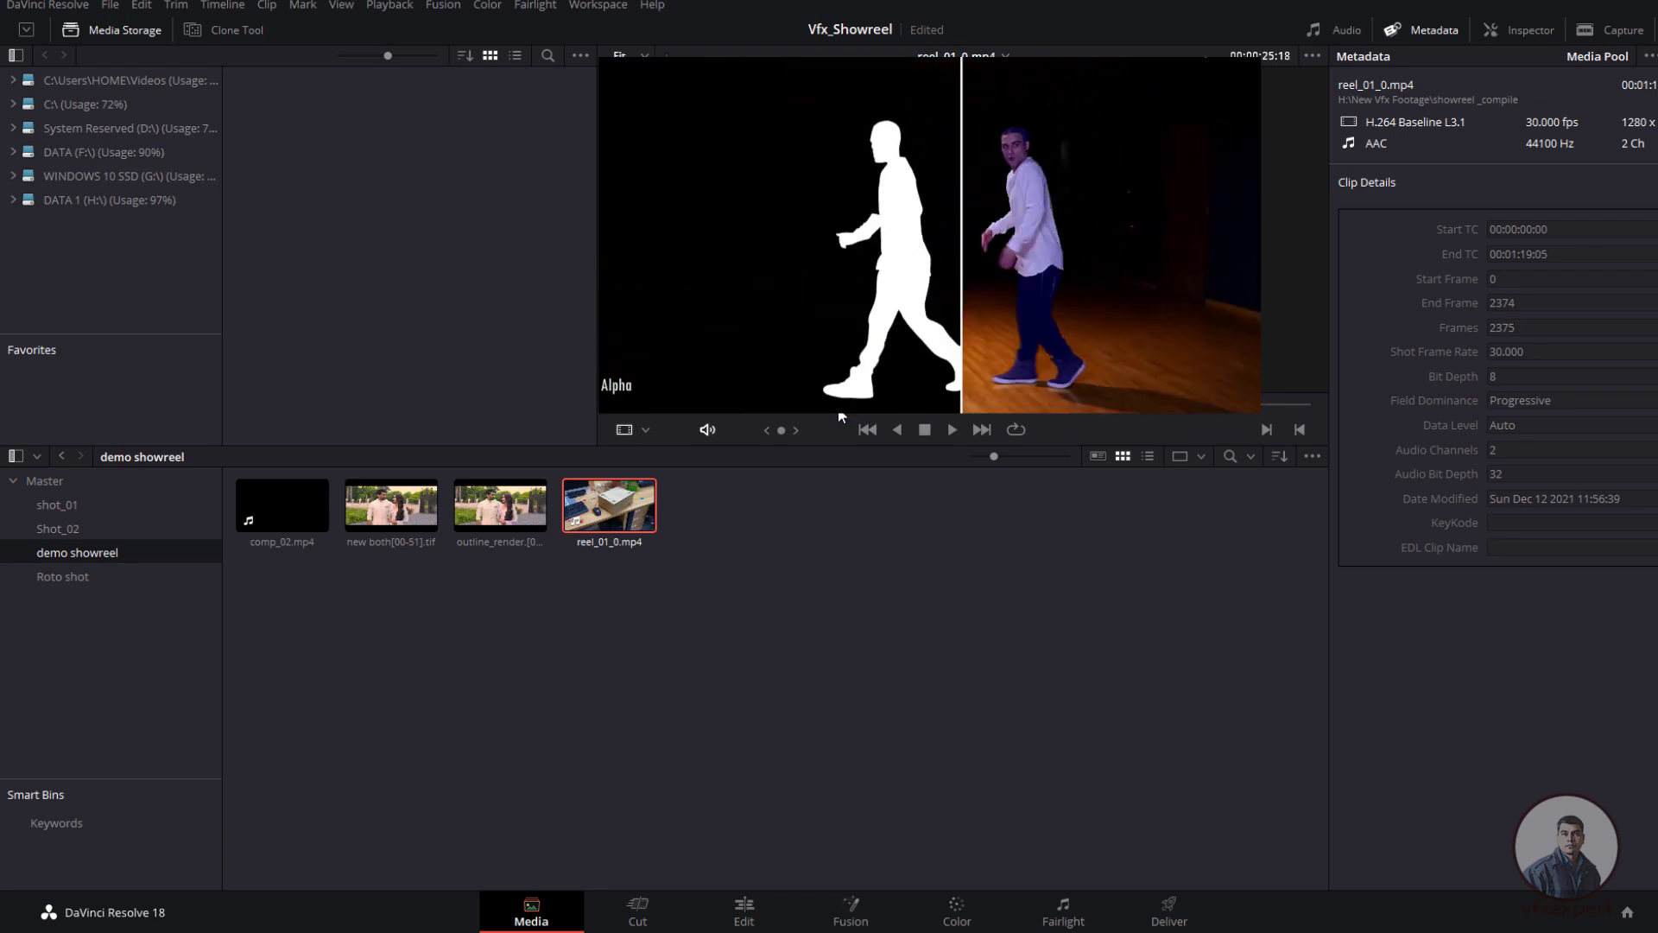
pyautogui.click(269, 509)
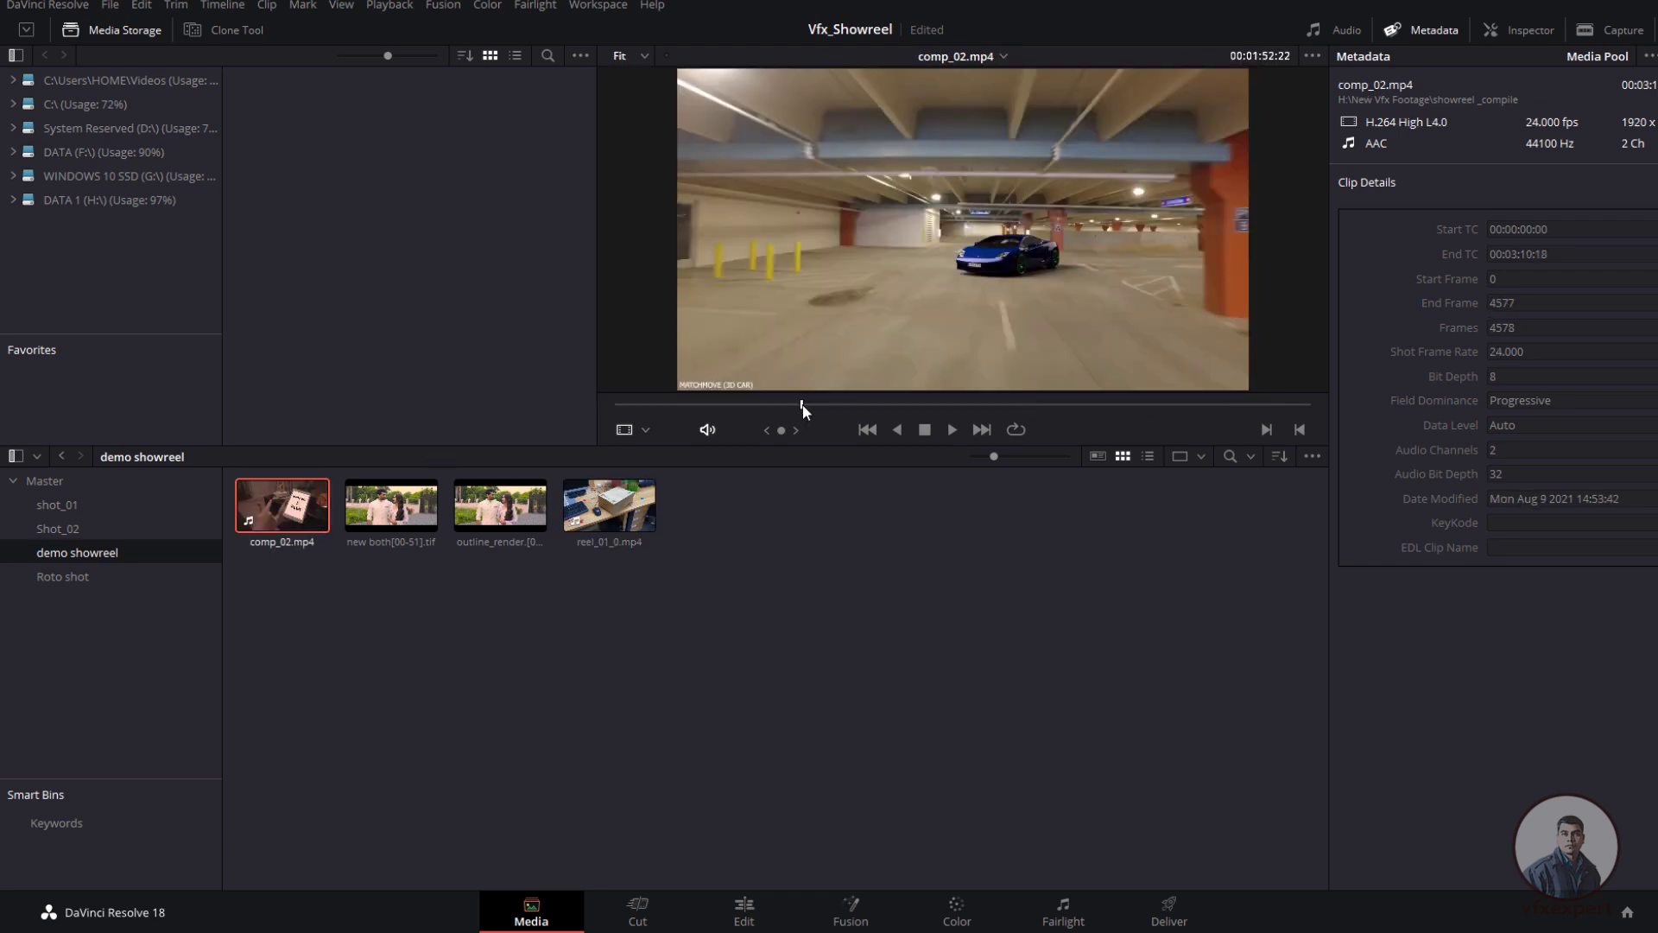
pyautogui.click(789, 403)
pyautogui.click(952, 429)
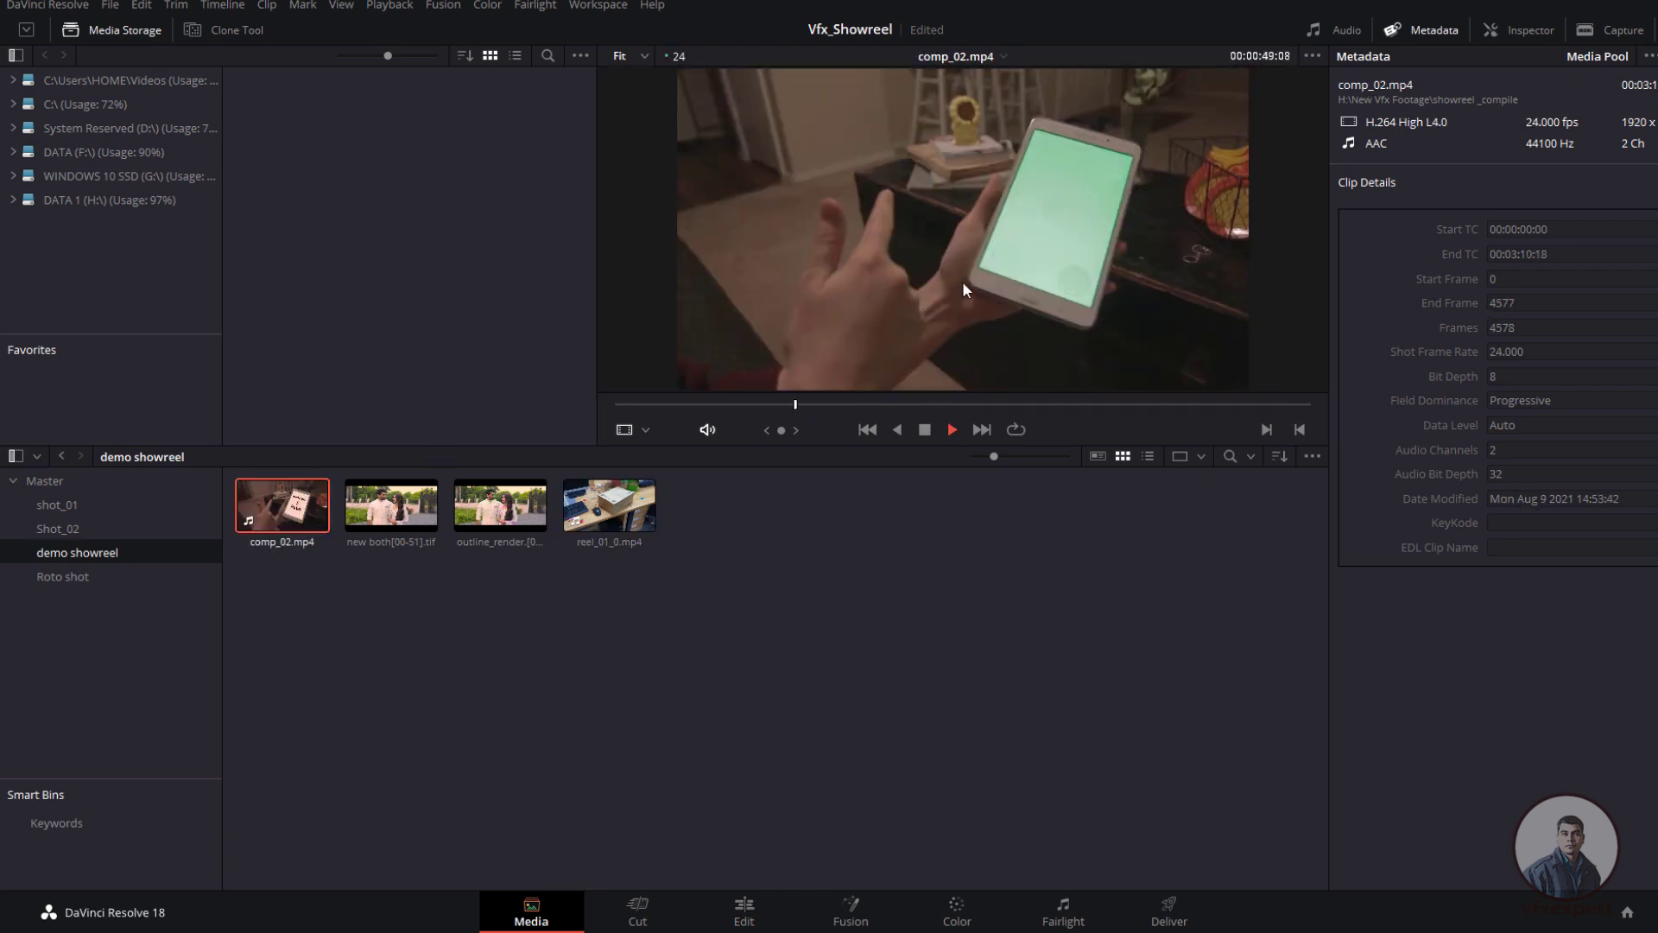
pyautogui.press('space')
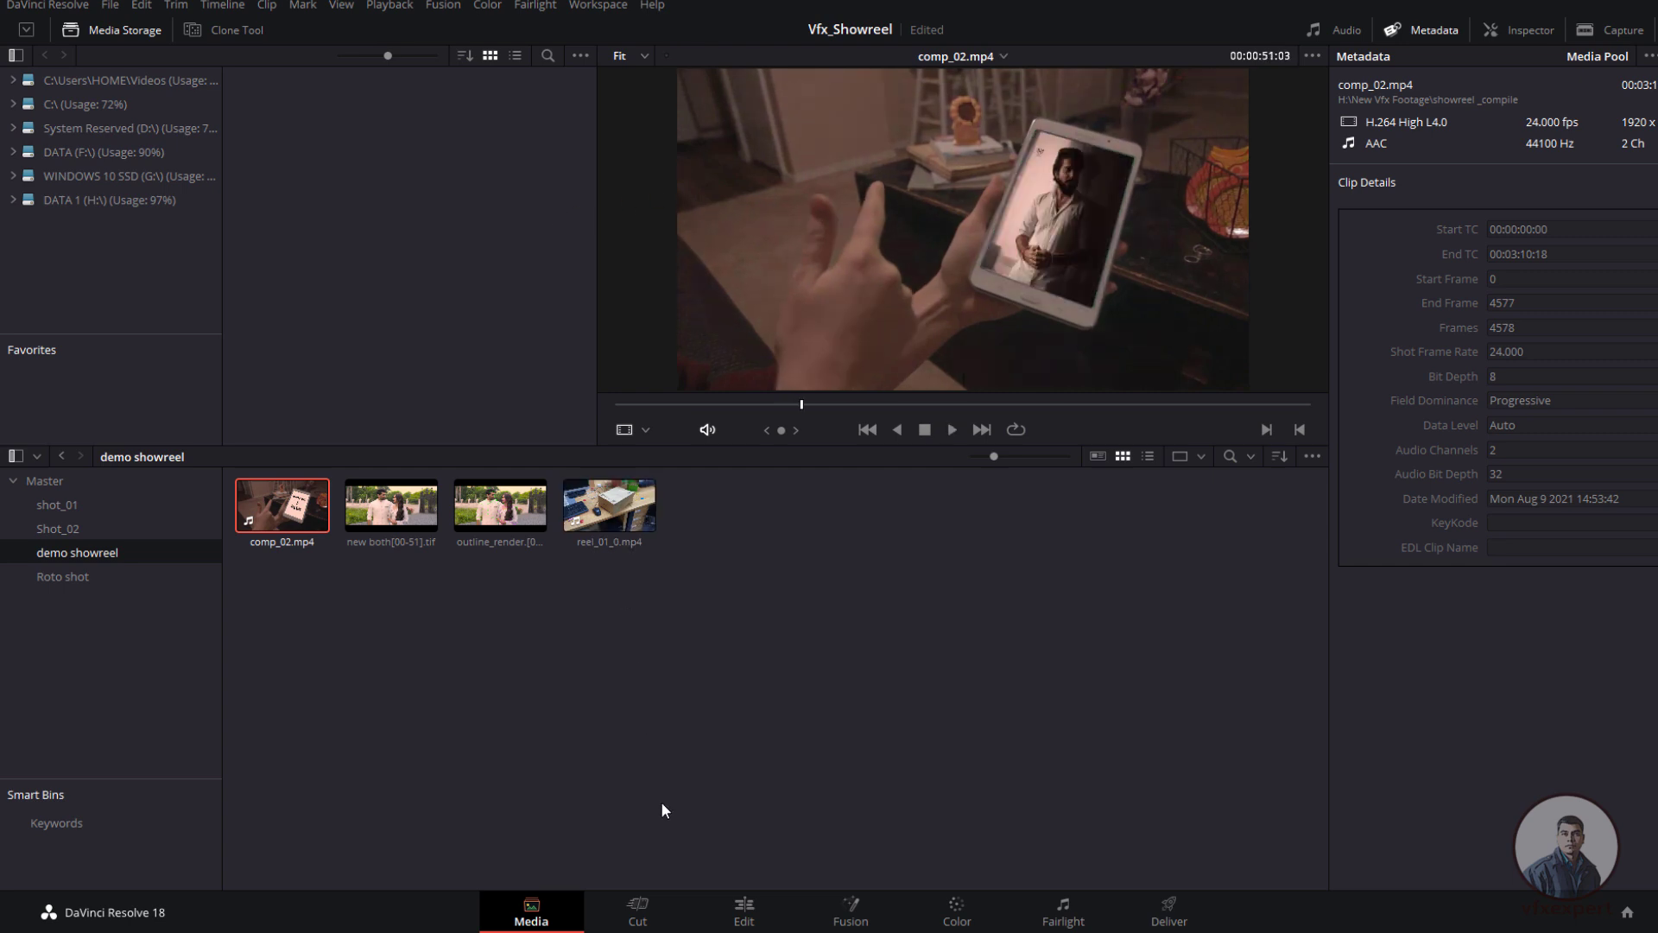
# Step: Add an Edge Wipe transition at the cut between original.jpeg and keyout.jpeg and play it back
pyautogui.click(744, 911)
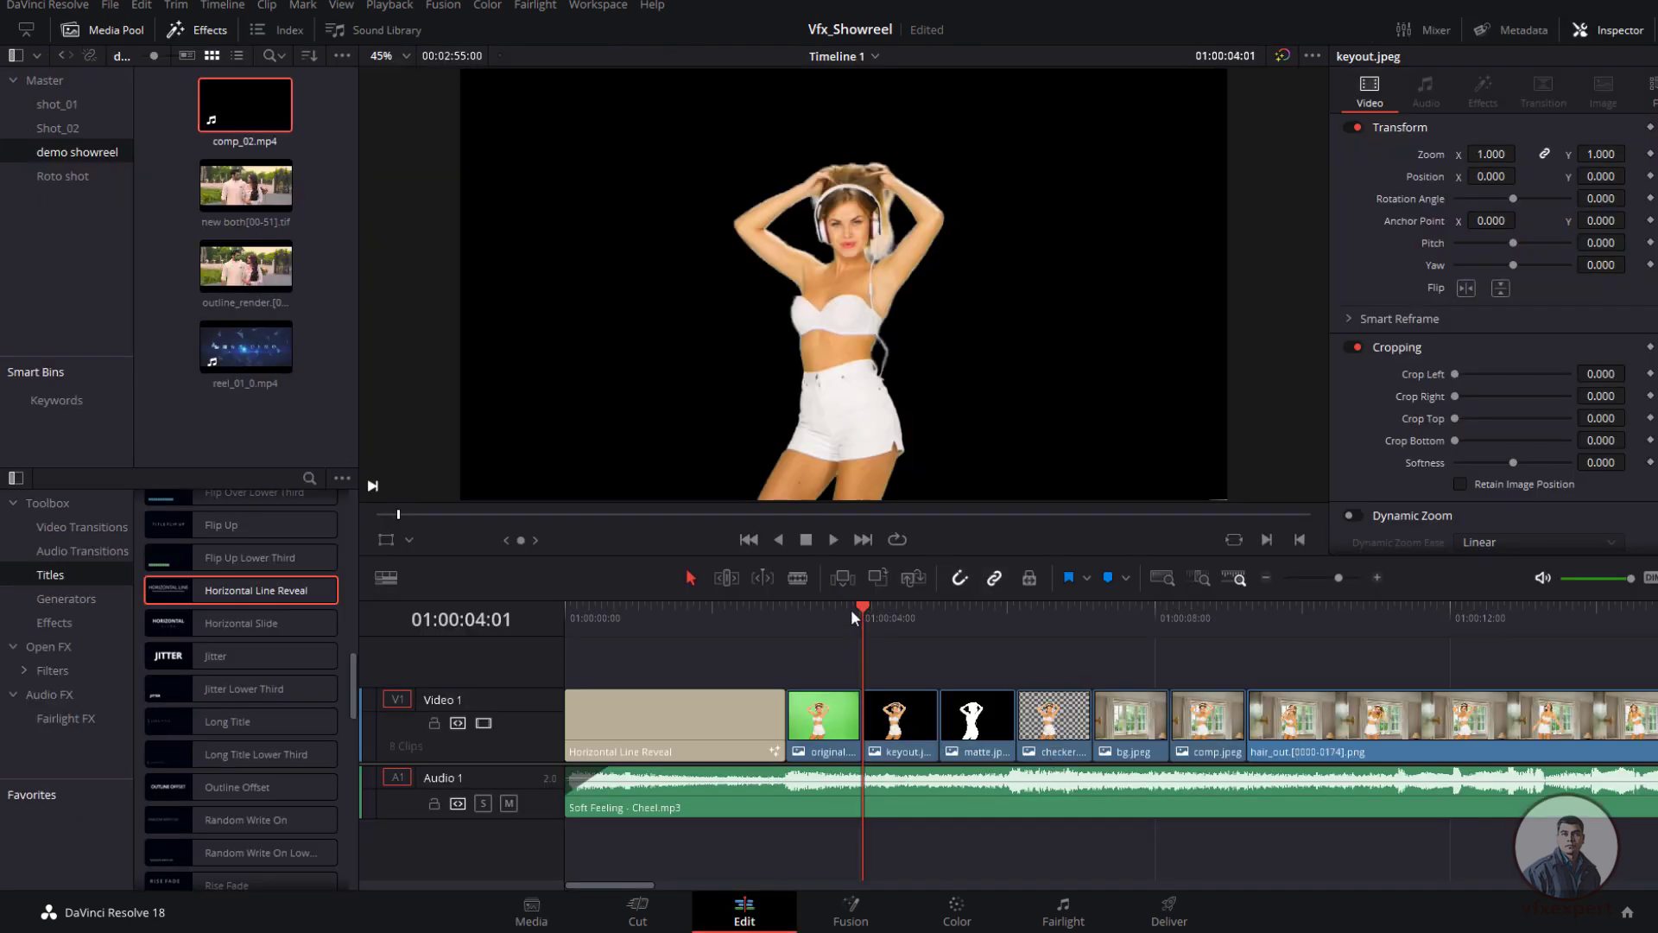
pyautogui.click(86, 527)
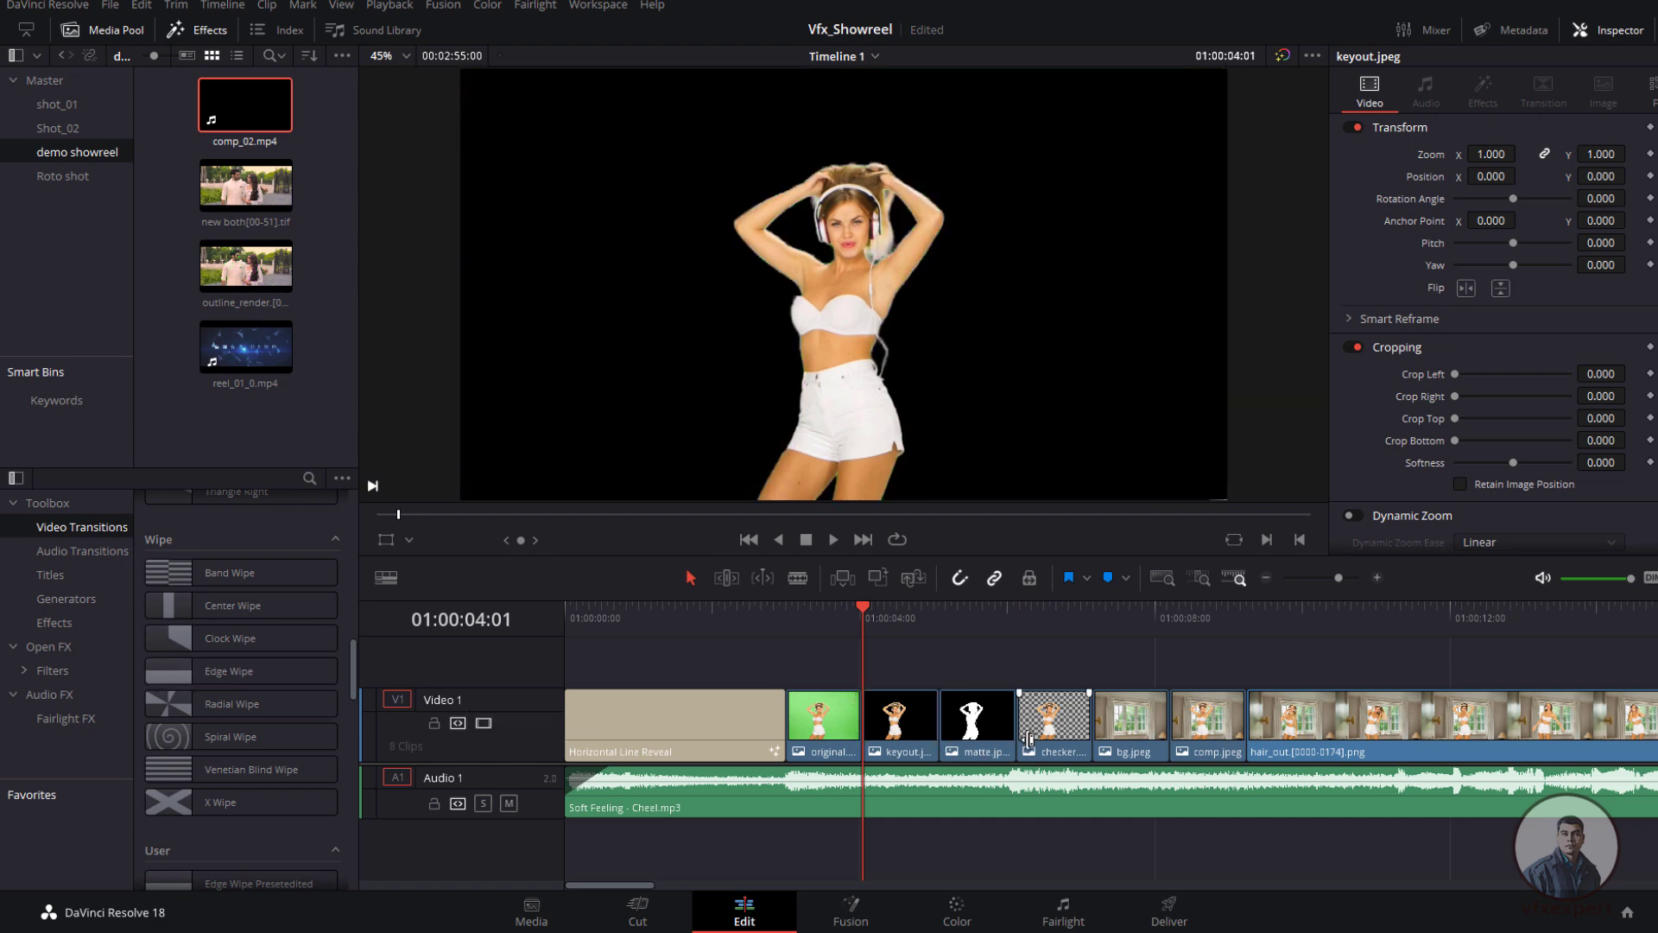
pyautogui.moveTo(226, 673); pyautogui.dragTo(863, 728)
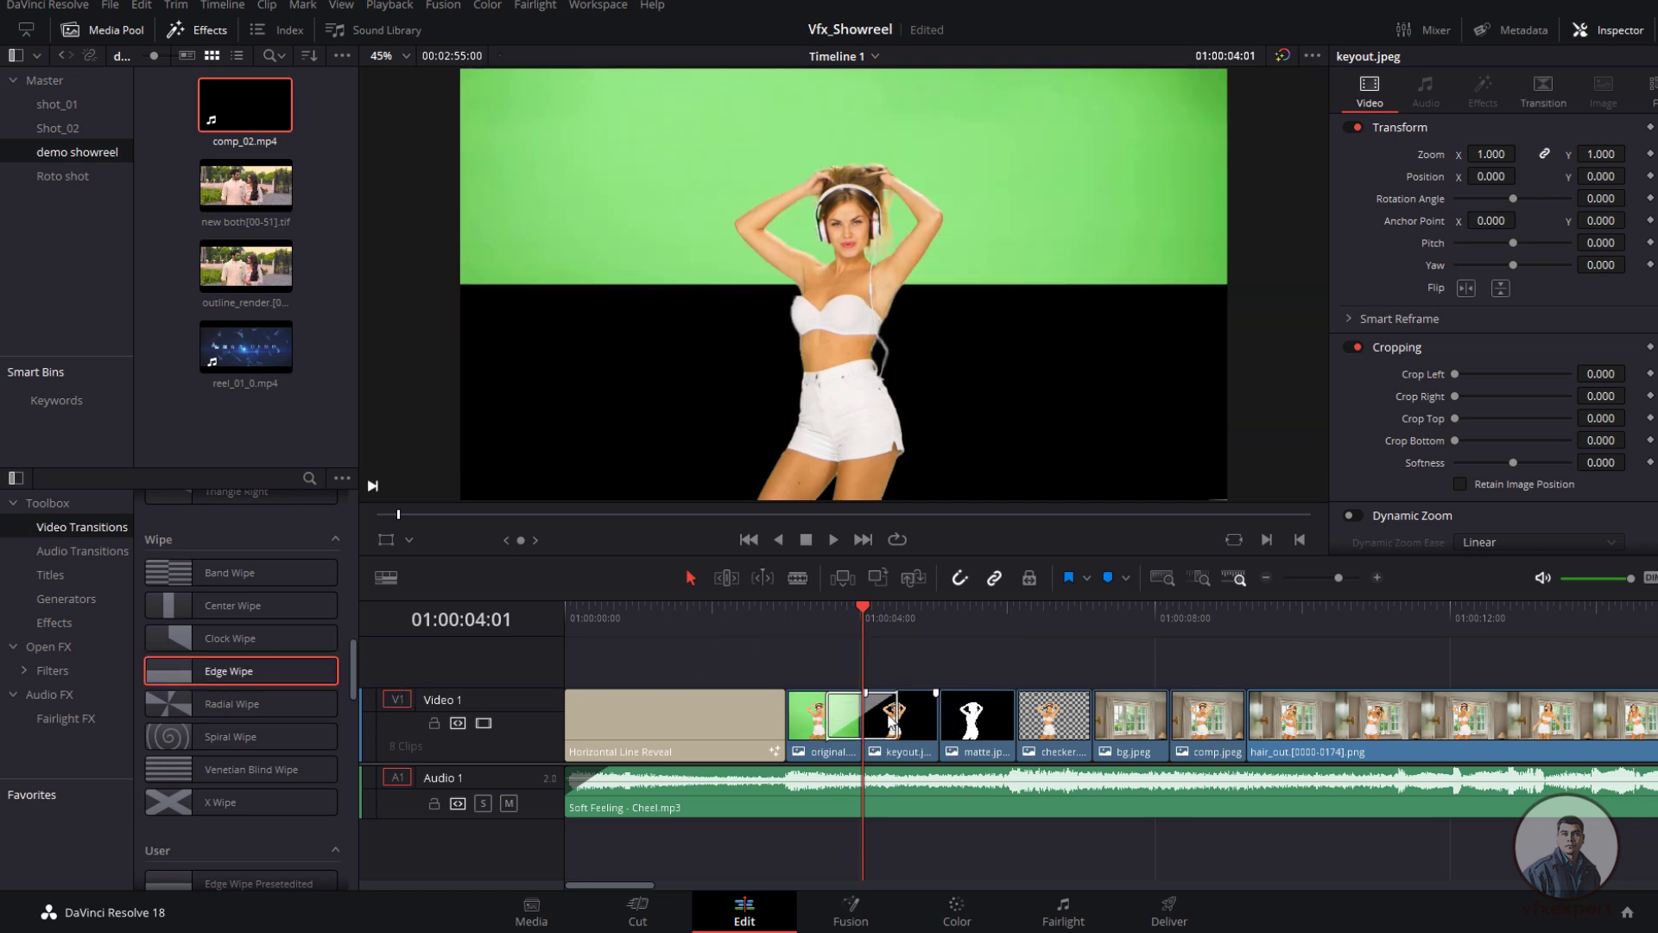
pyautogui.moveTo(867, 605); pyautogui.dragTo(767, 609)
pyautogui.click(834, 542)
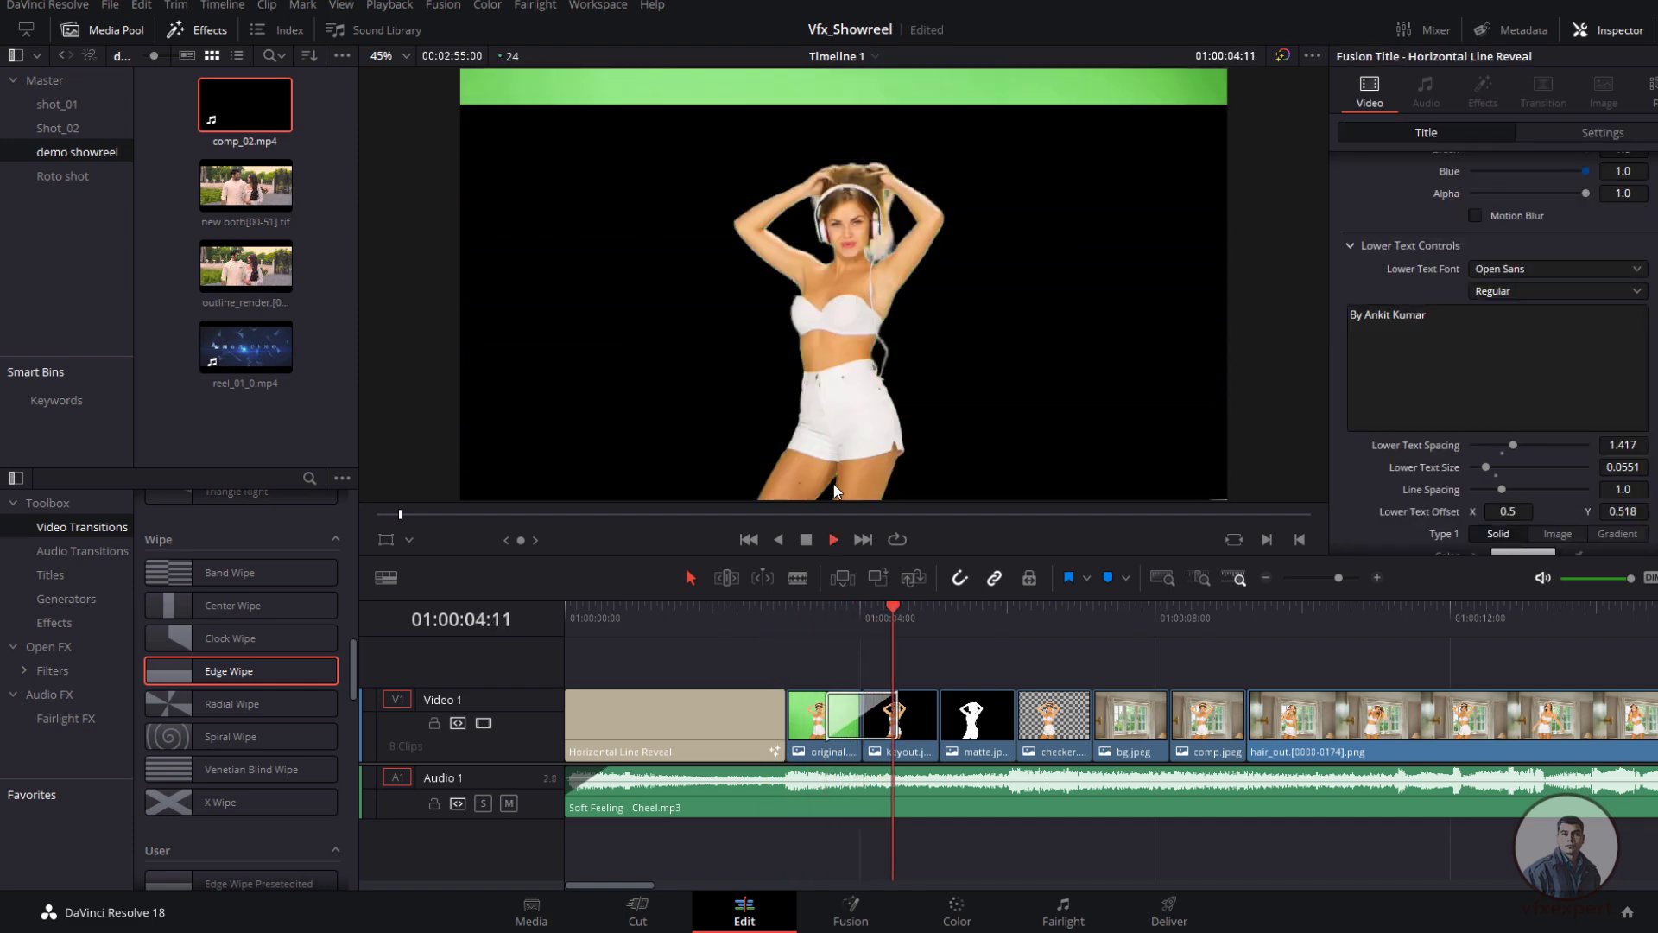
pyautogui.click(806, 538)
# Step: Set the Edge Wipe's angle to 90 and play the transition back
pyautogui.moveTo(961, 599); pyautogui.dragTo(863, 609)
pyautogui.click(880, 719)
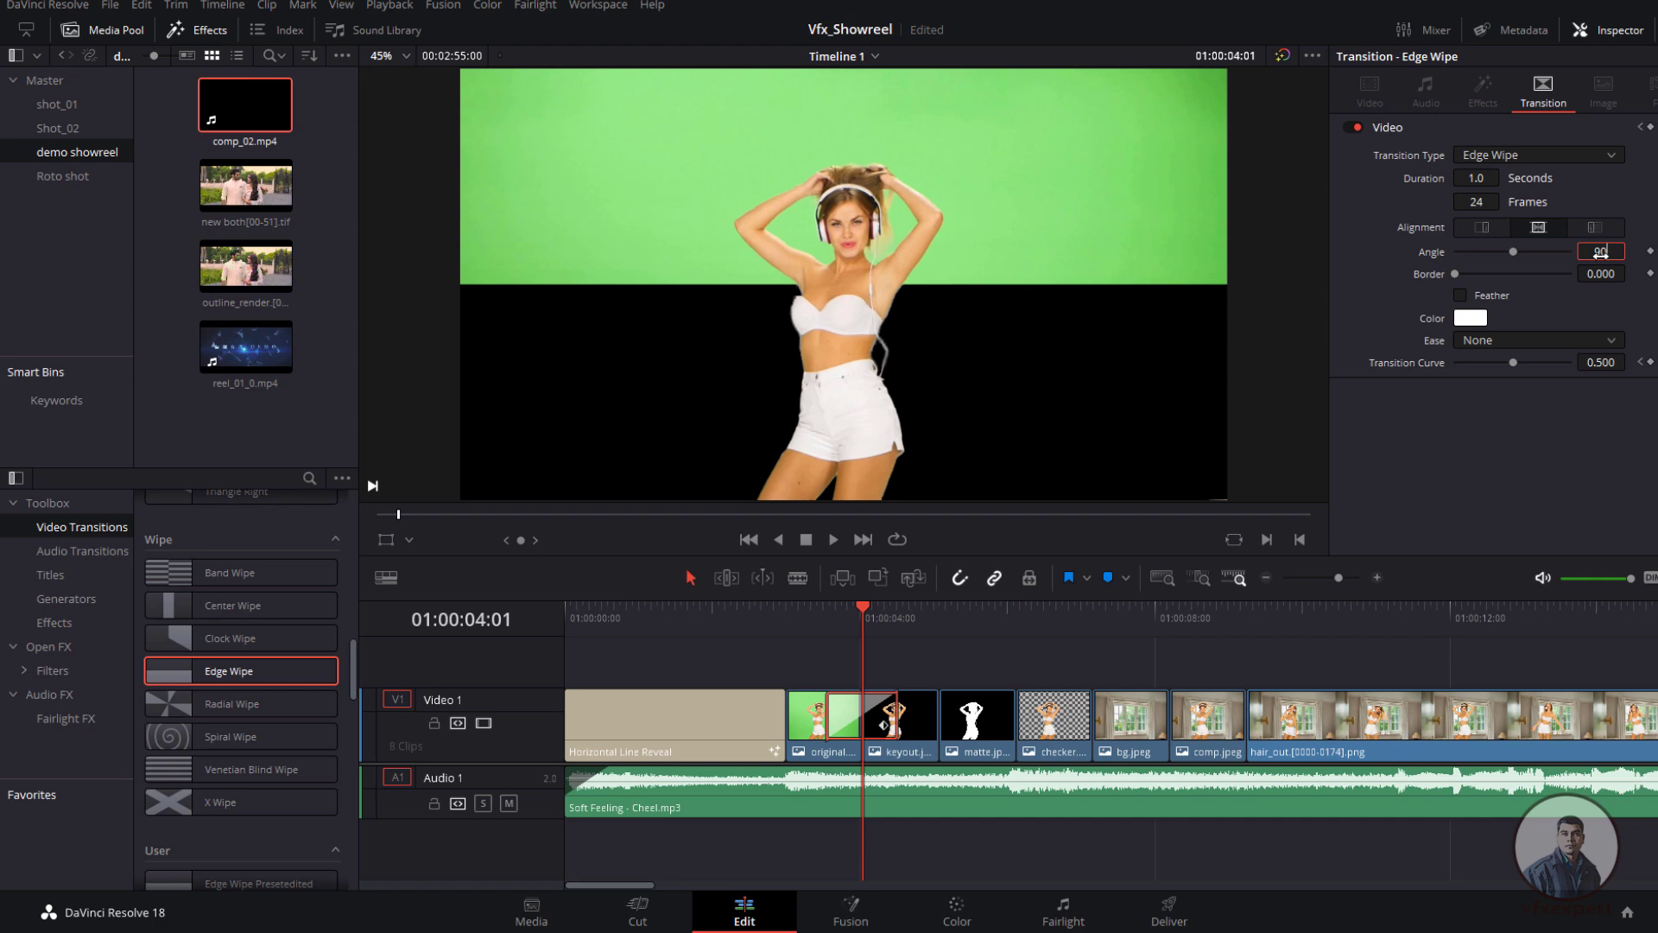
pyautogui.press('Return')
pyautogui.hotkey('ctrl', '-')
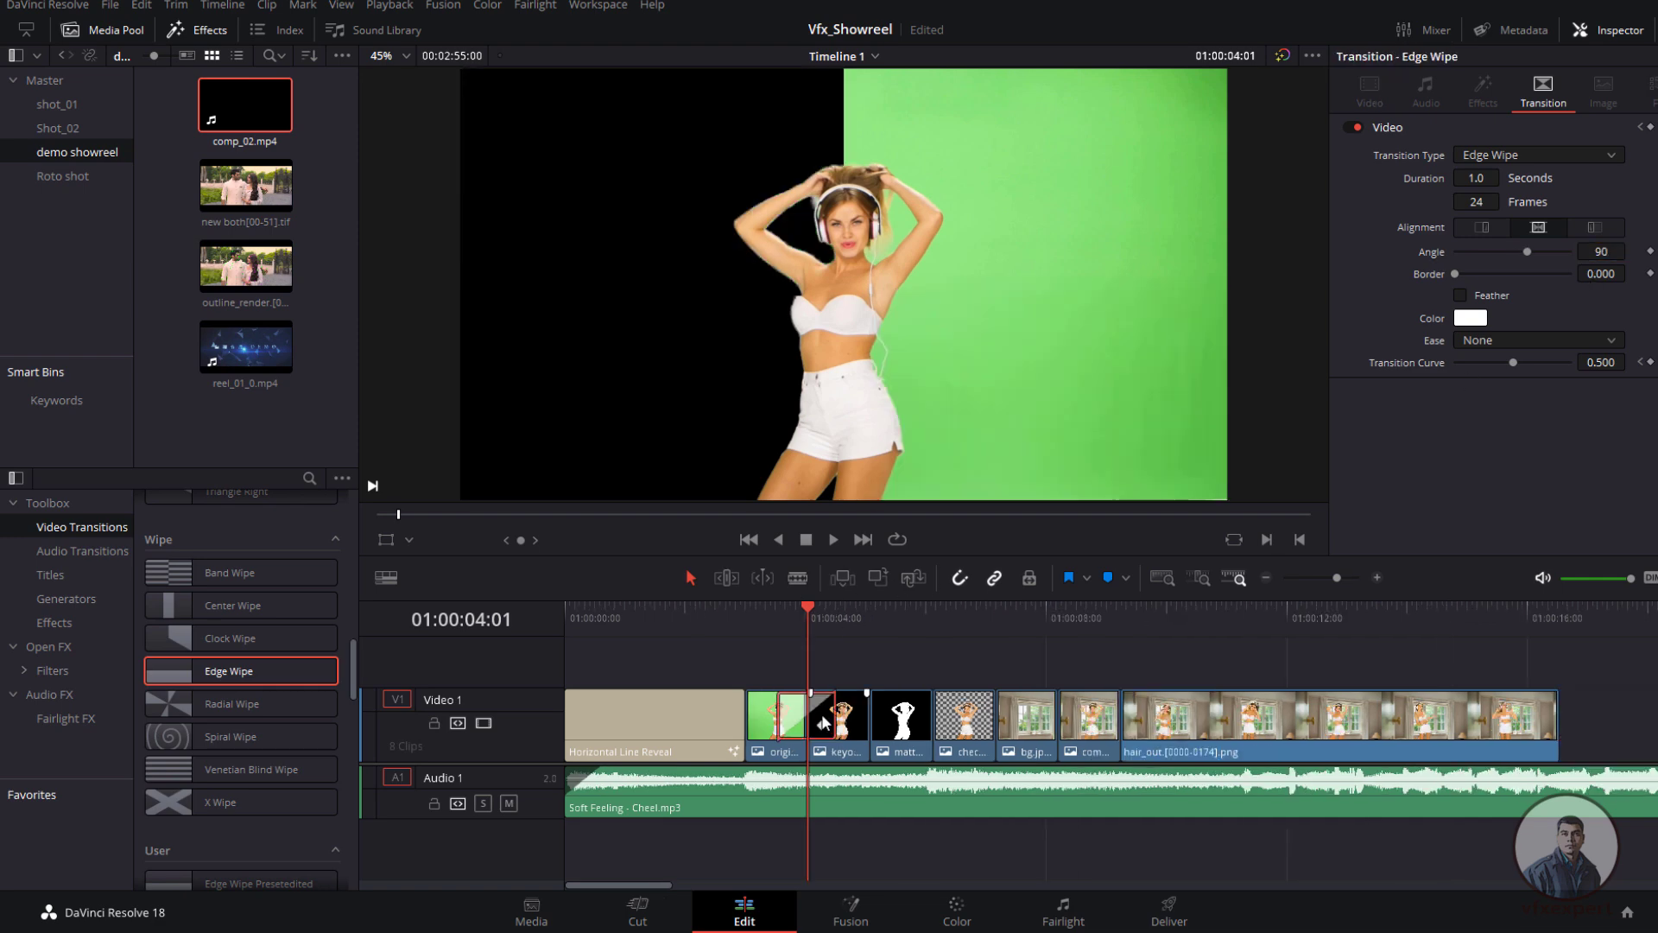
pyautogui.moveTo(795, 620)
pyautogui.mouseDown()
pyautogui.moveTo(712, 627)
pyautogui.moveTo(793, 630)
pyautogui.moveTo(777, 635)
pyautogui.mouseUp()
pyautogui.click(834, 539)
pyautogui.click(806, 539)
# Step: Set the Edge Wipe's duration to 20 frames
pyautogui.moveTo(866, 613); pyautogui.dragTo(812, 611)
pyautogui.moveTo(1475, 205); pyautogui.dragTo(1478, 204)
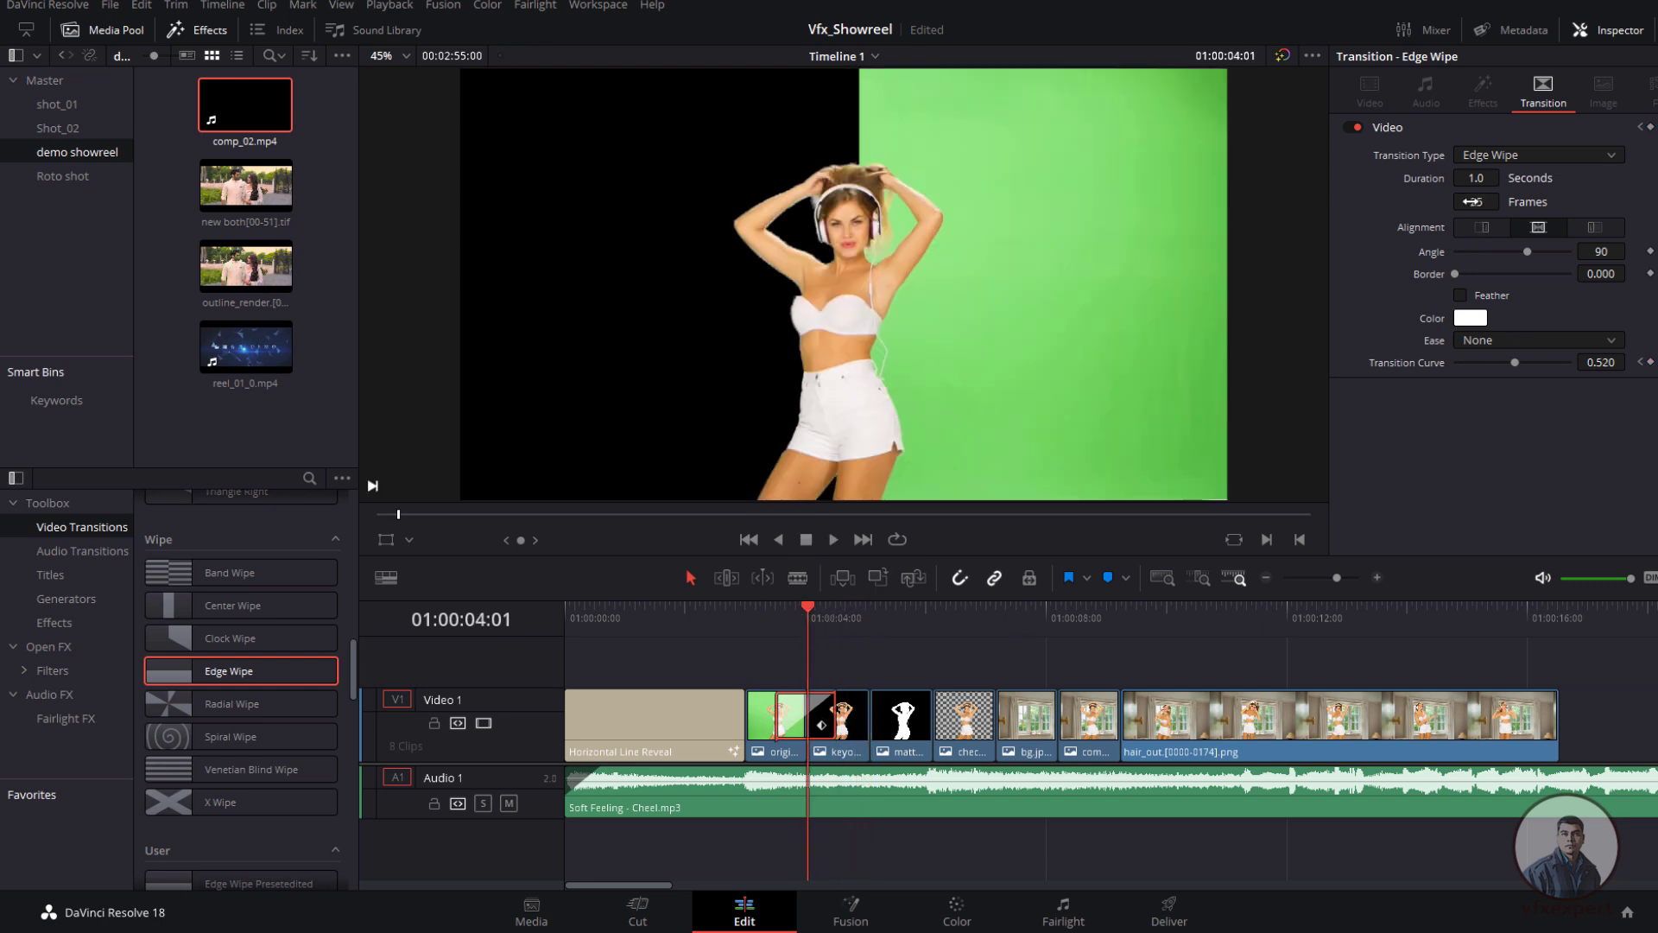
pyautogui.doubleClick(1477, 203)
pyautogui.write('20')
pyautogui.press('Return')
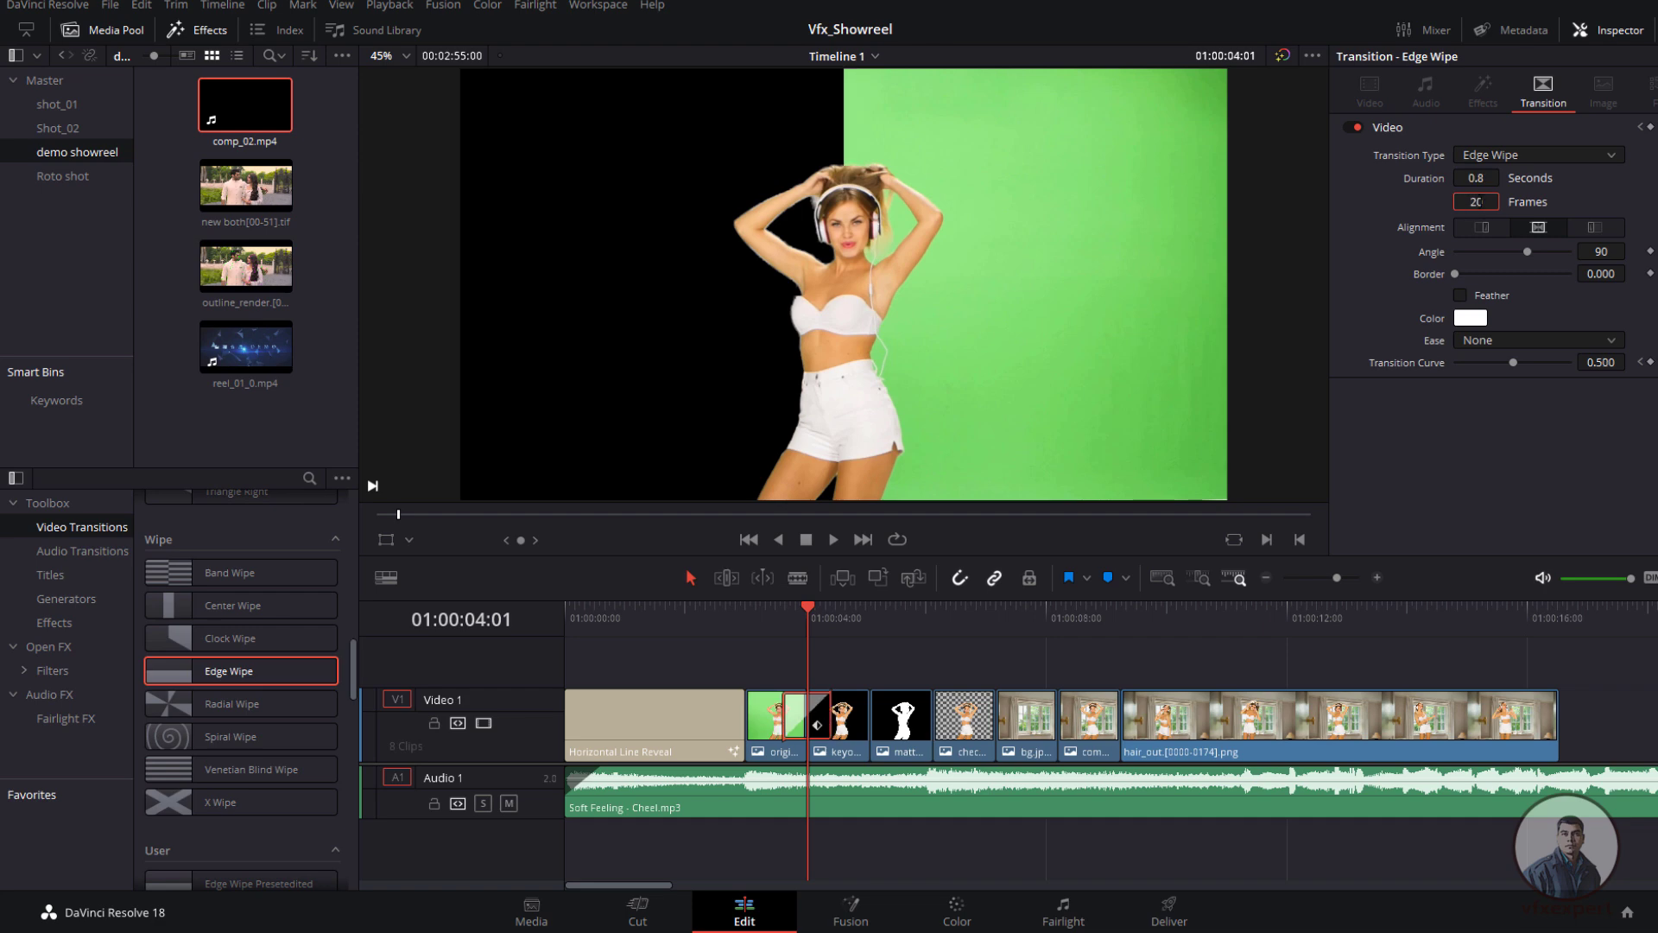
pyautogui.click(783, 614)
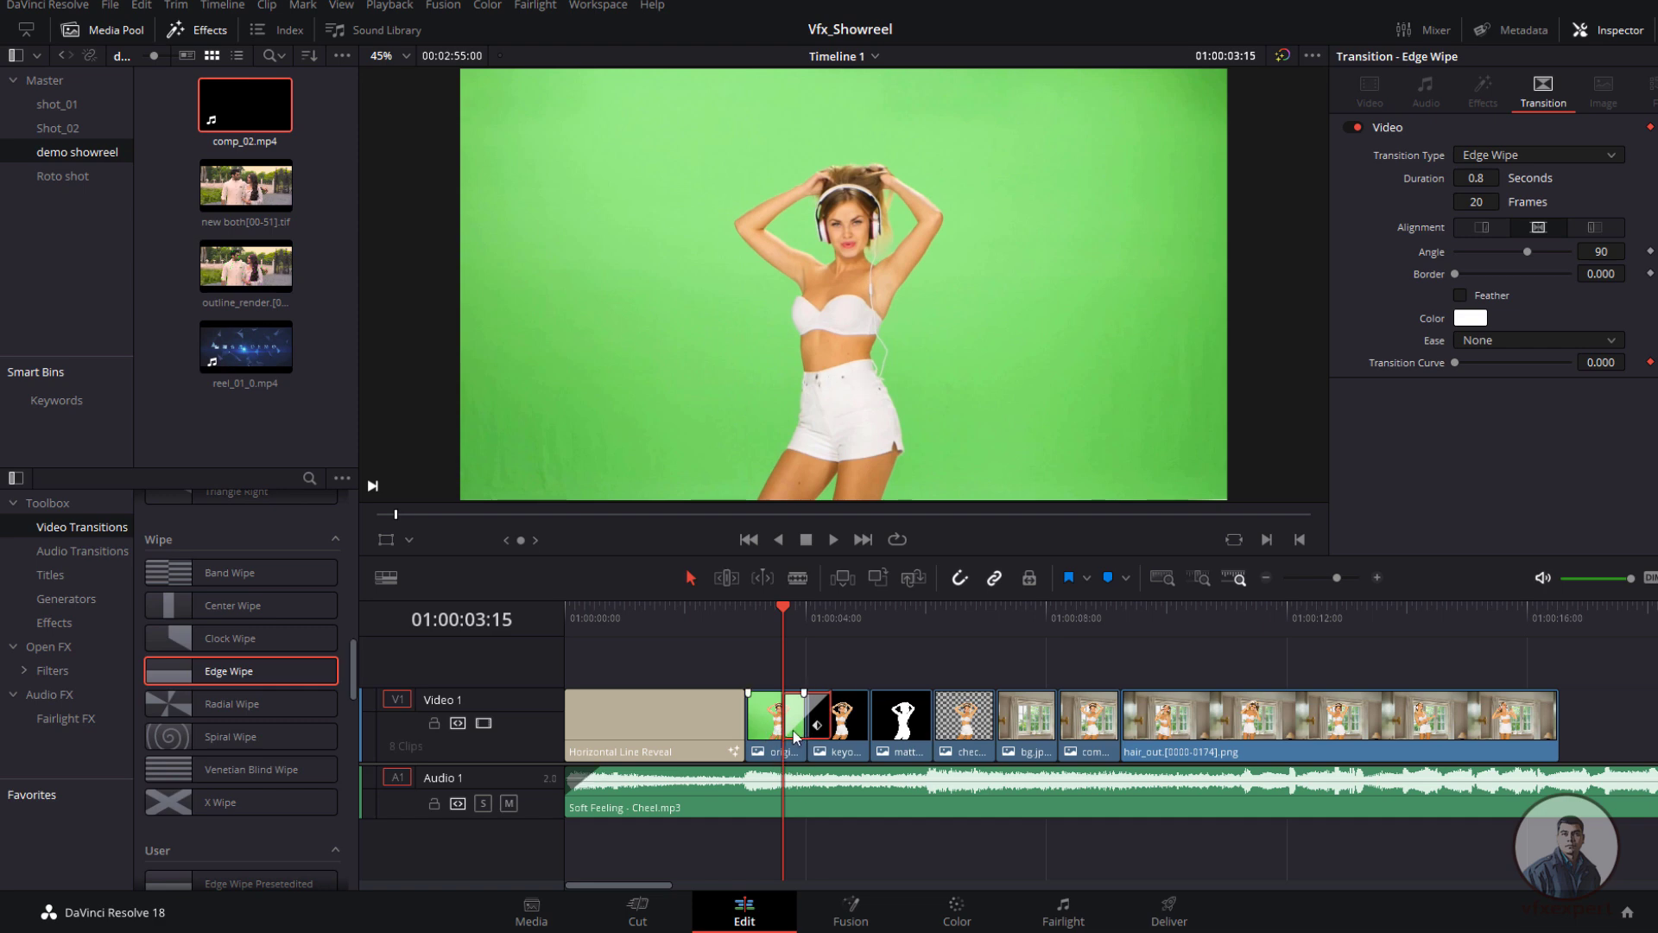
# Step: Delete the Edge Wipe transition and the original.jpeg still from Video 1
pyautogui.press('Delete')
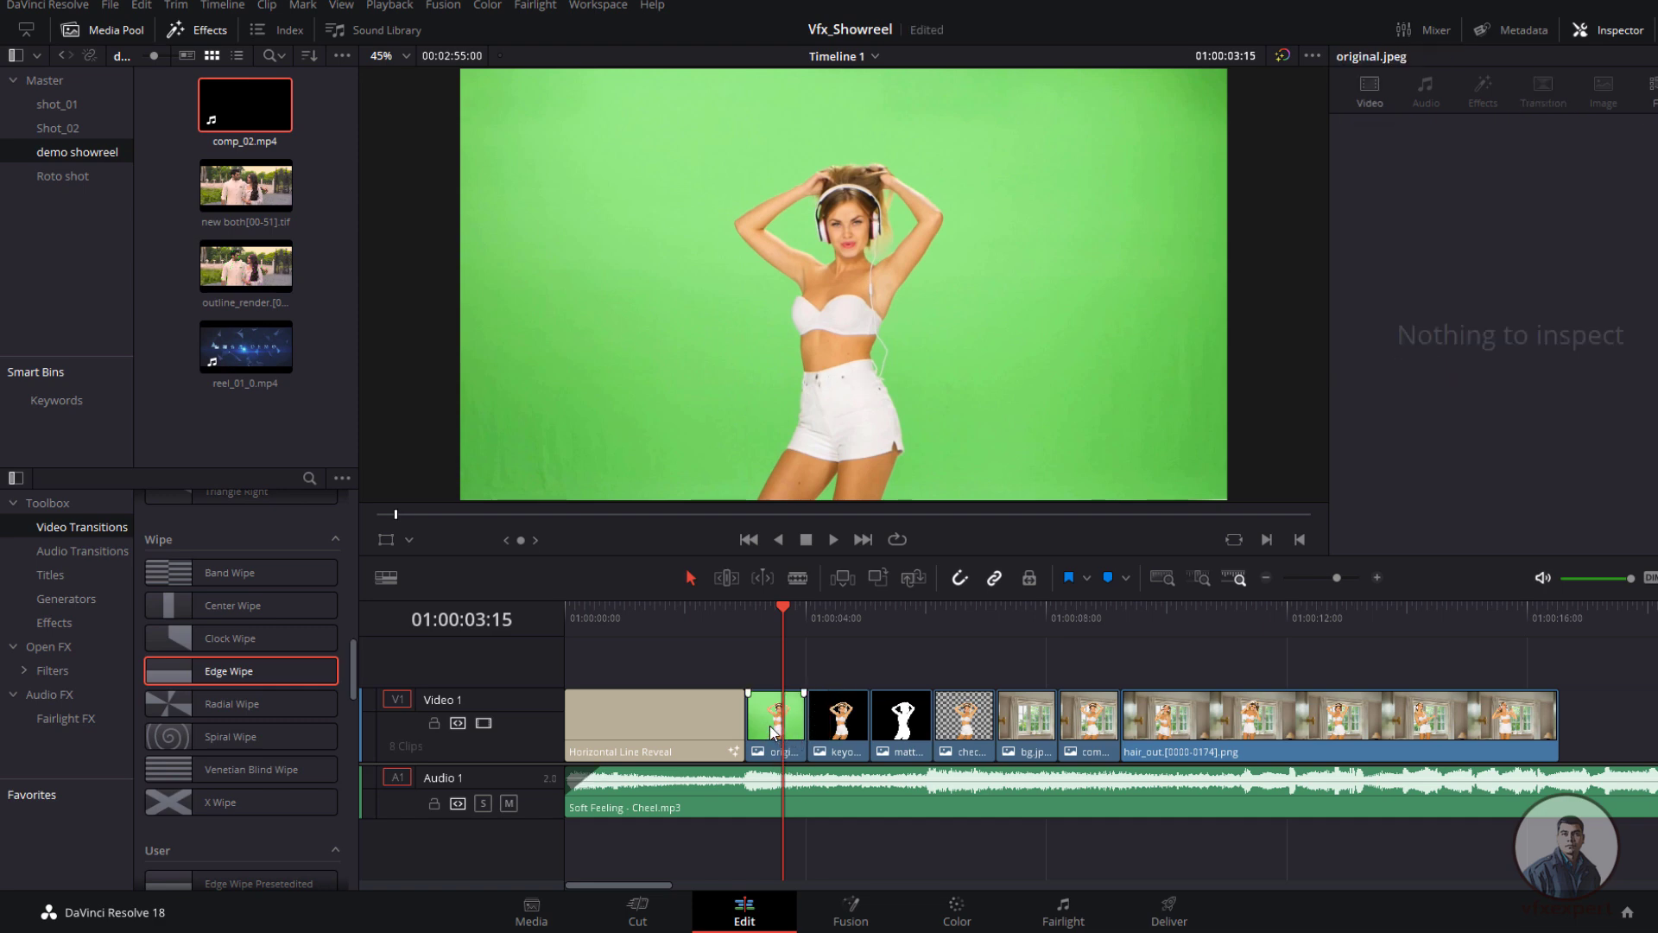
pyautogui.click(771, 731)
pyautogui.press('Delete')
# Step: Move all the shot_01 clips from keyout.jpeg to hair_out later on Video 1, leaving a gap after the title
pyautogui.moveTo(770, 650); pyautogui.dragTo(1451, 747)
pyautogui.moveTo(985, 737); pyautogui.dragTo(1075, 738)
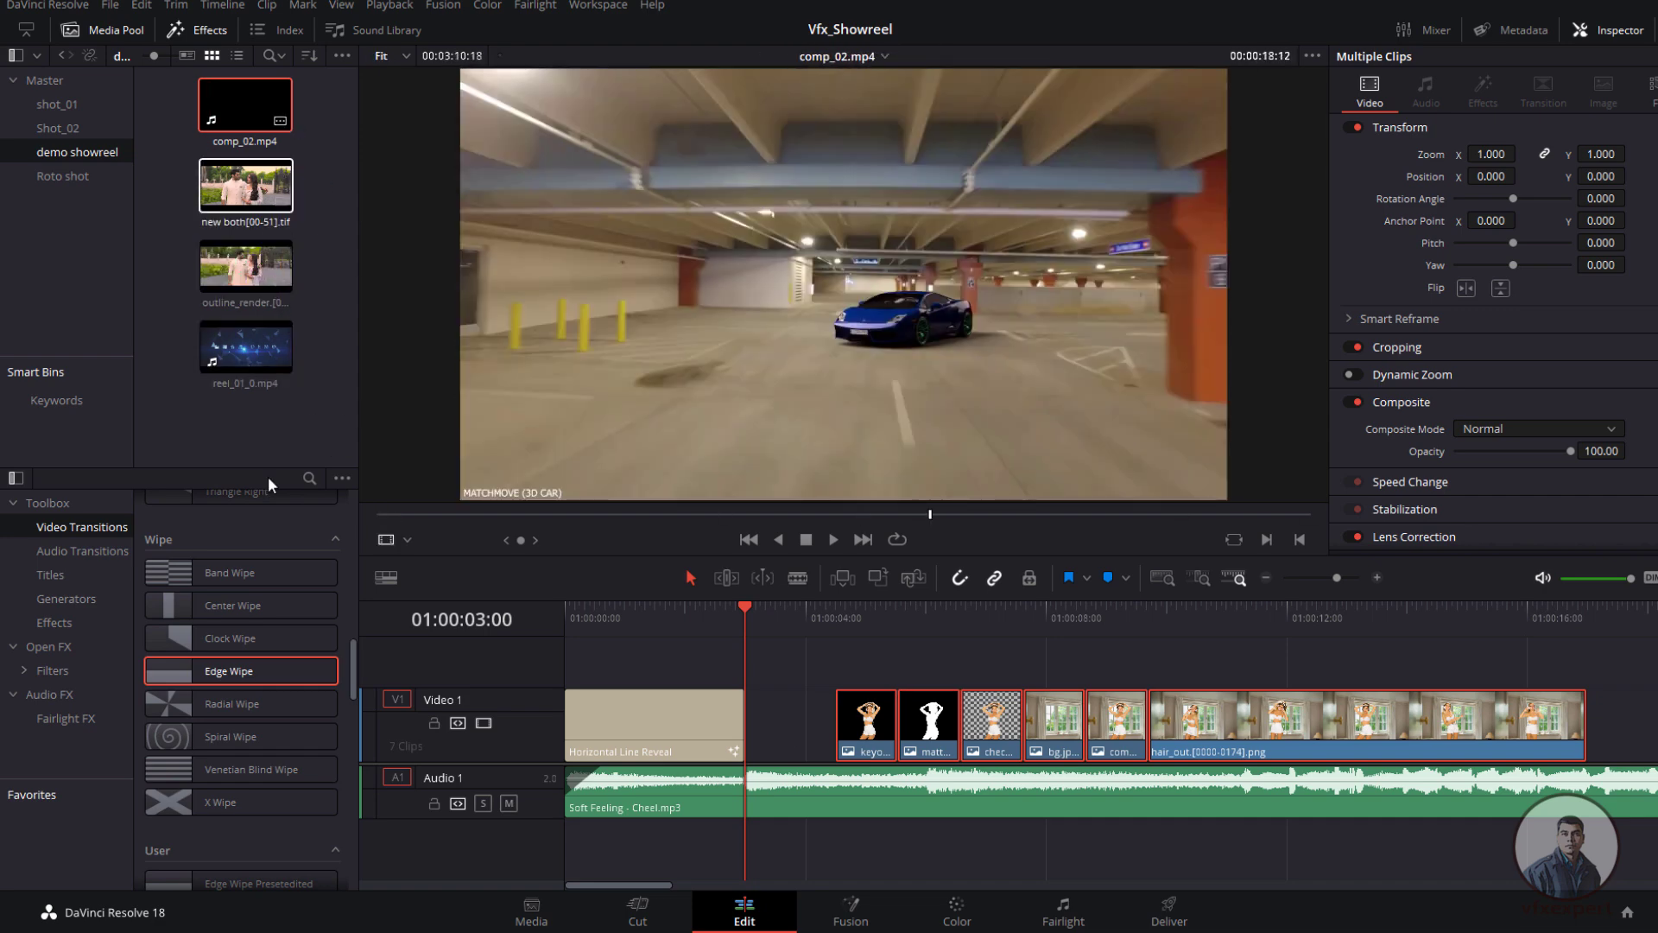
# Step: Add the green_hair image sequence from the shot_01 bin above Video 1 at the title's end and shorten its end
pyautogui.click(55, 106)
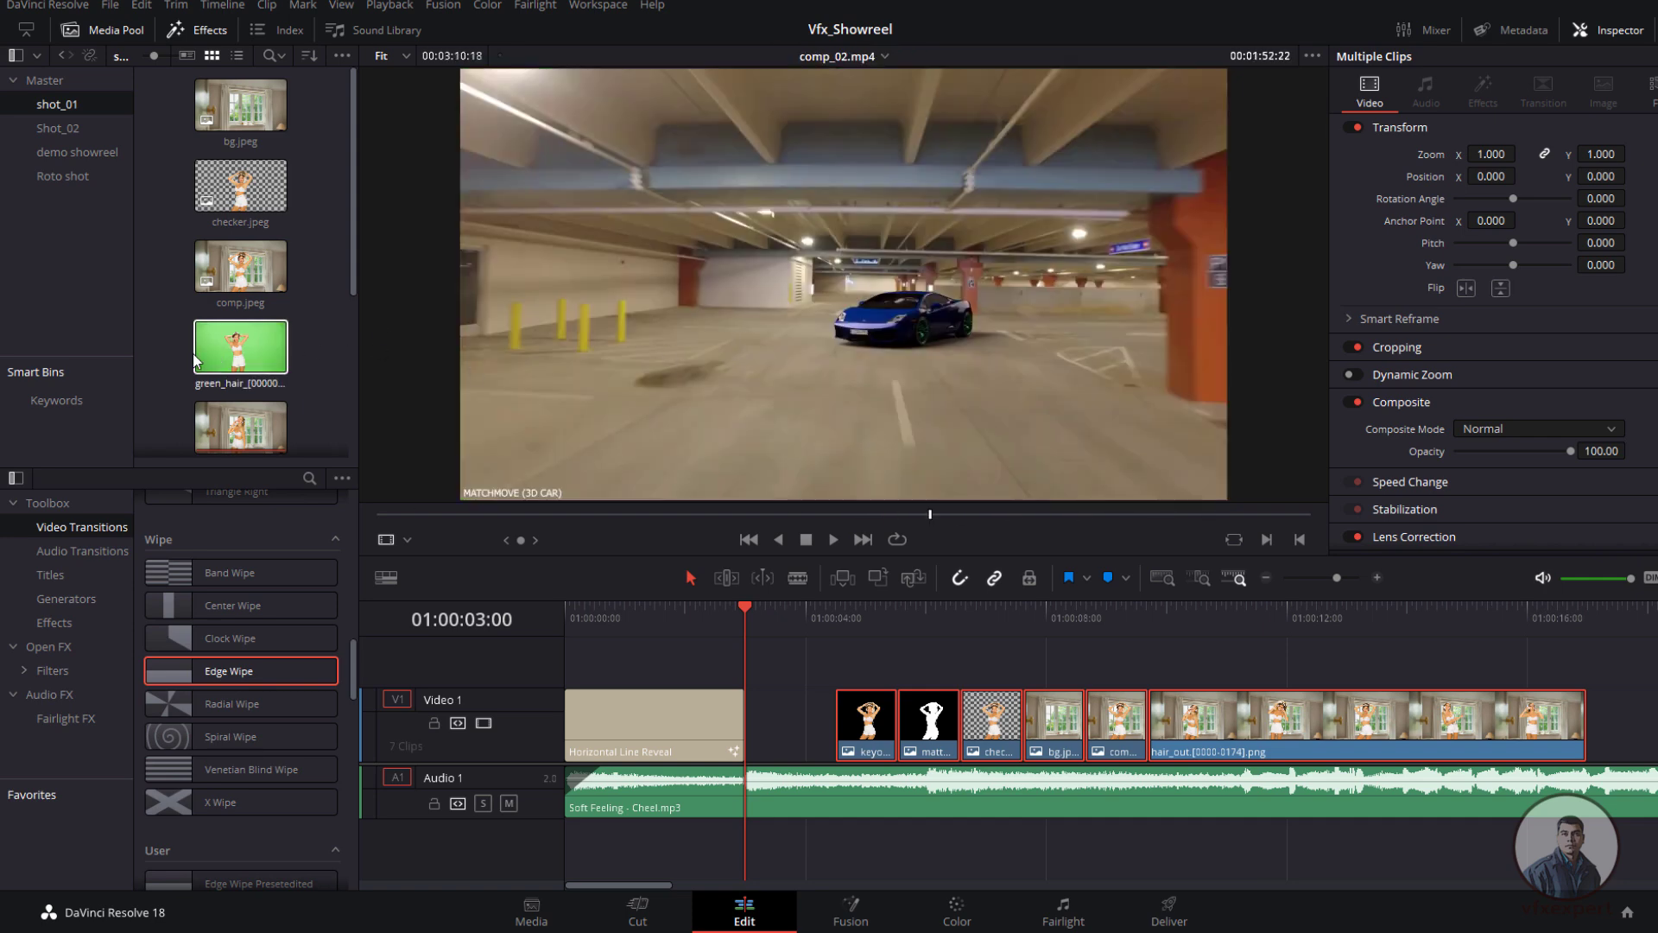
pyautogui.moveTo(240, 345); pyautogui.dragTo(827, 675)
pyautogui.moveTo(1182, 658); pyautogui.dragTo(898, 660)
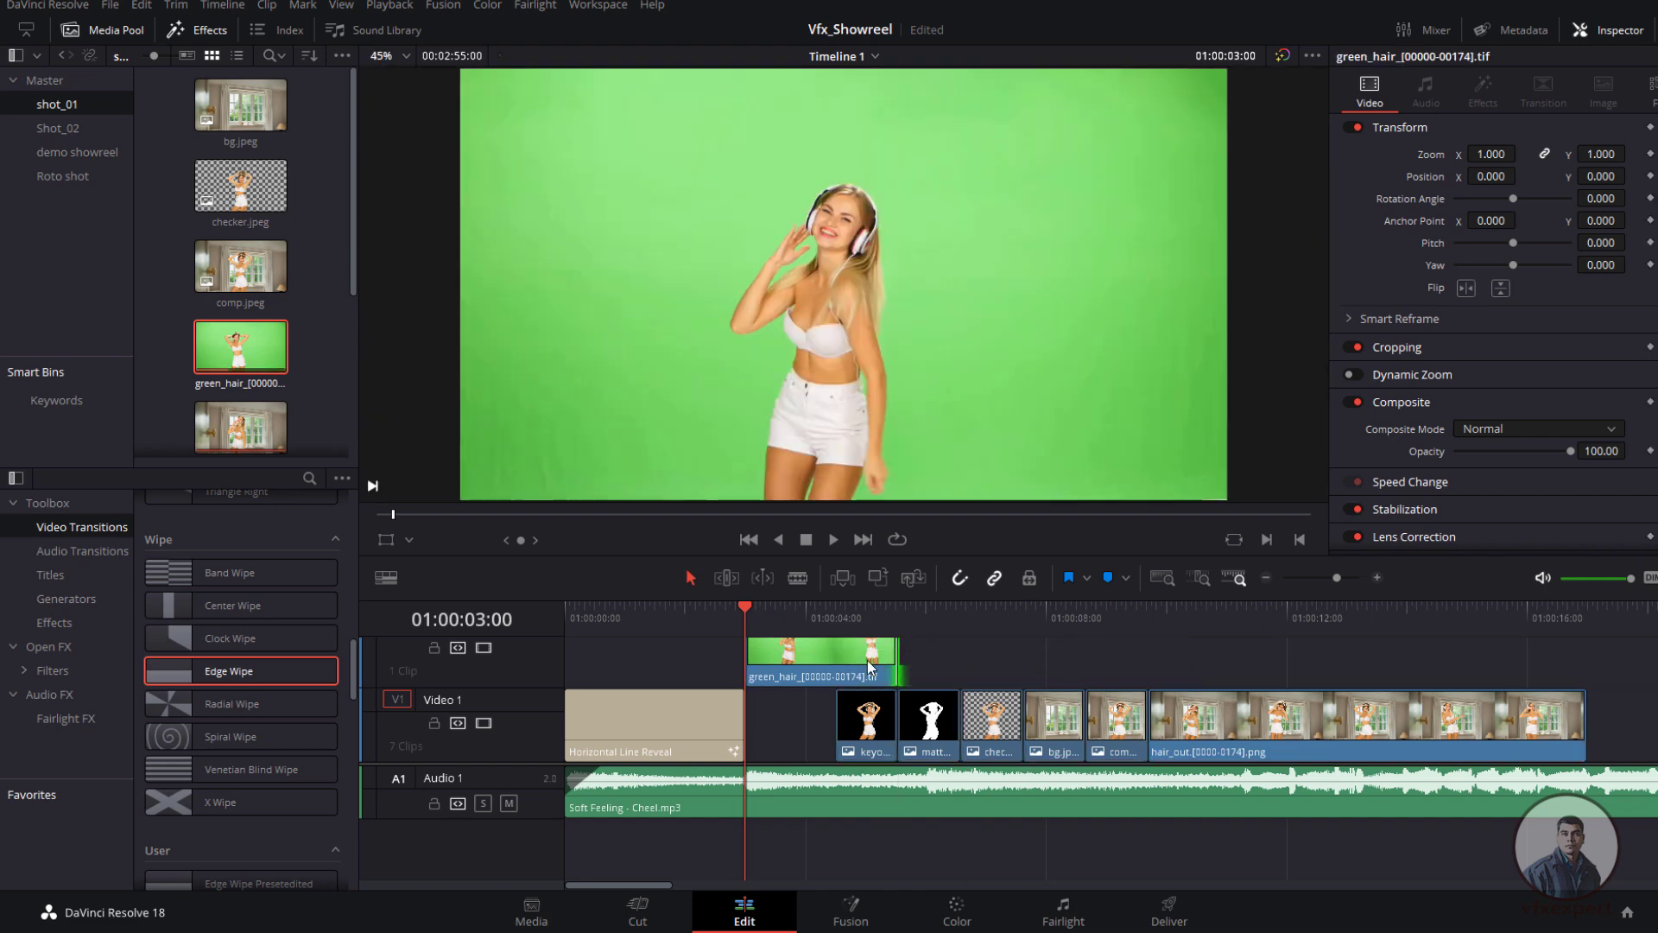
# Step: Shift the clips from keyout.jpeg to hair_out later on Video 1 and place green_hair between the title and keyout.jpeg
pyautogui.moveTo(812, 726); pyautogui.dragTo(1500, 746)
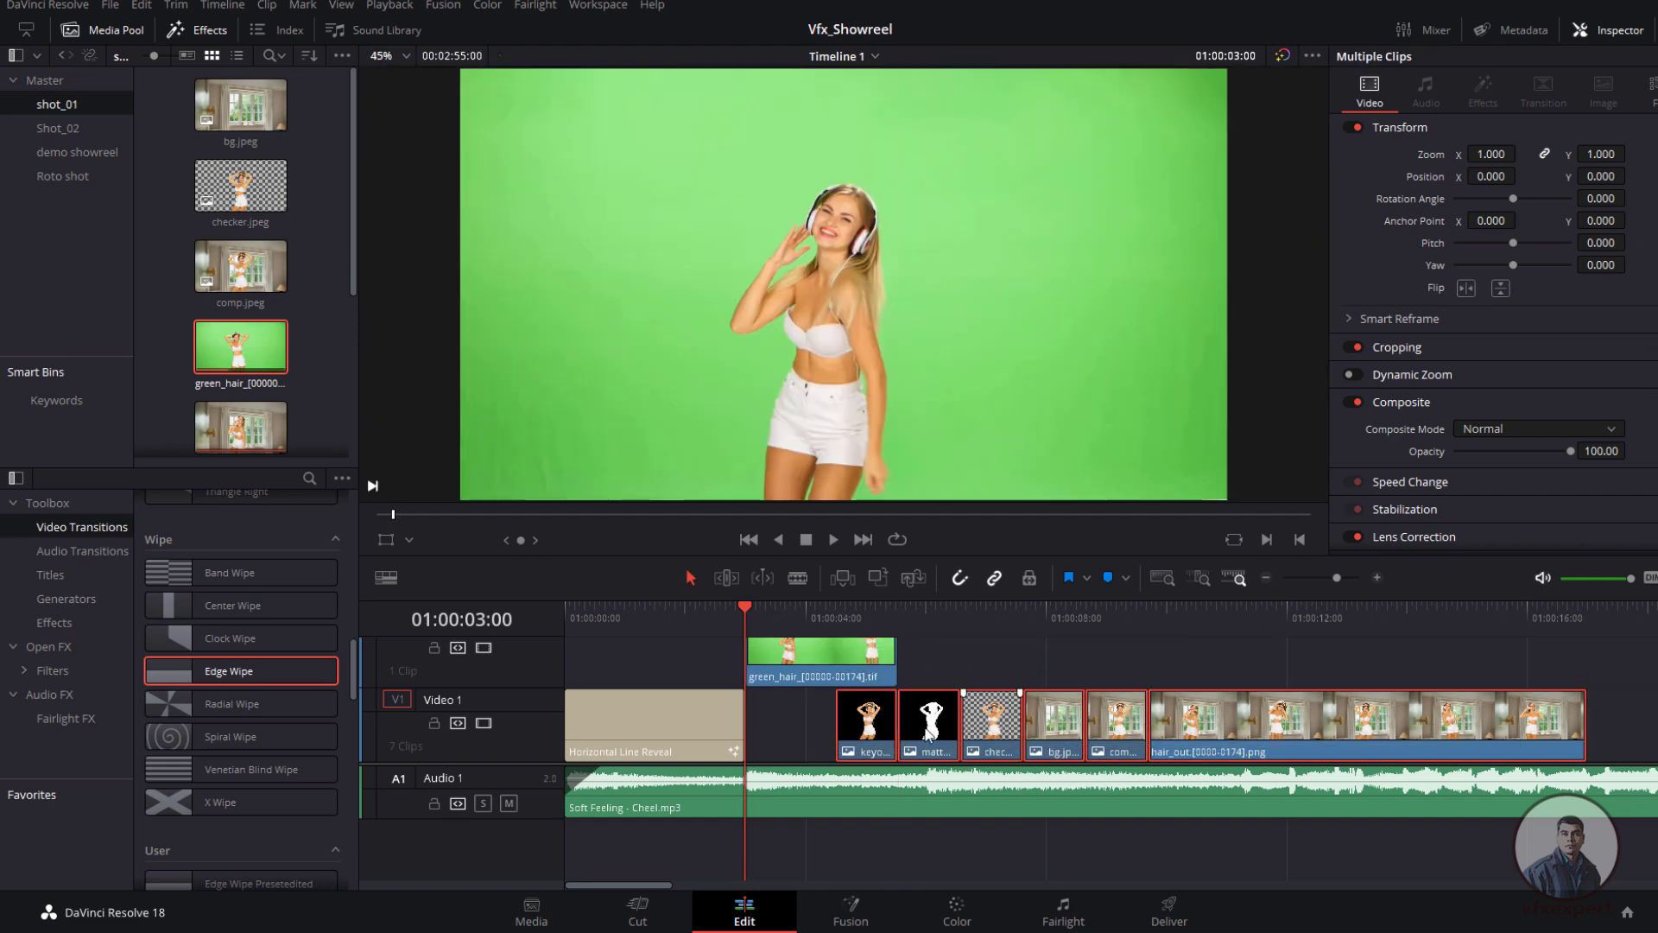
pyautogui.moveTo(864, 738); pyautogui.dragTo(924, 740)
pyautogui.moveTo(826, 660); pyautogui.dragTo(827, 698)
pyautogui.click(743, 630)
pyautogui.moveTo(744, 603); pyautogui.dragTo(826, 667)
# Step: Add an Edge Wipe between green_hair and keyout.jpeg and set its angle to 90
pyautogui.moveTo(226, 671); pyautogui.dragTo(911, 728)
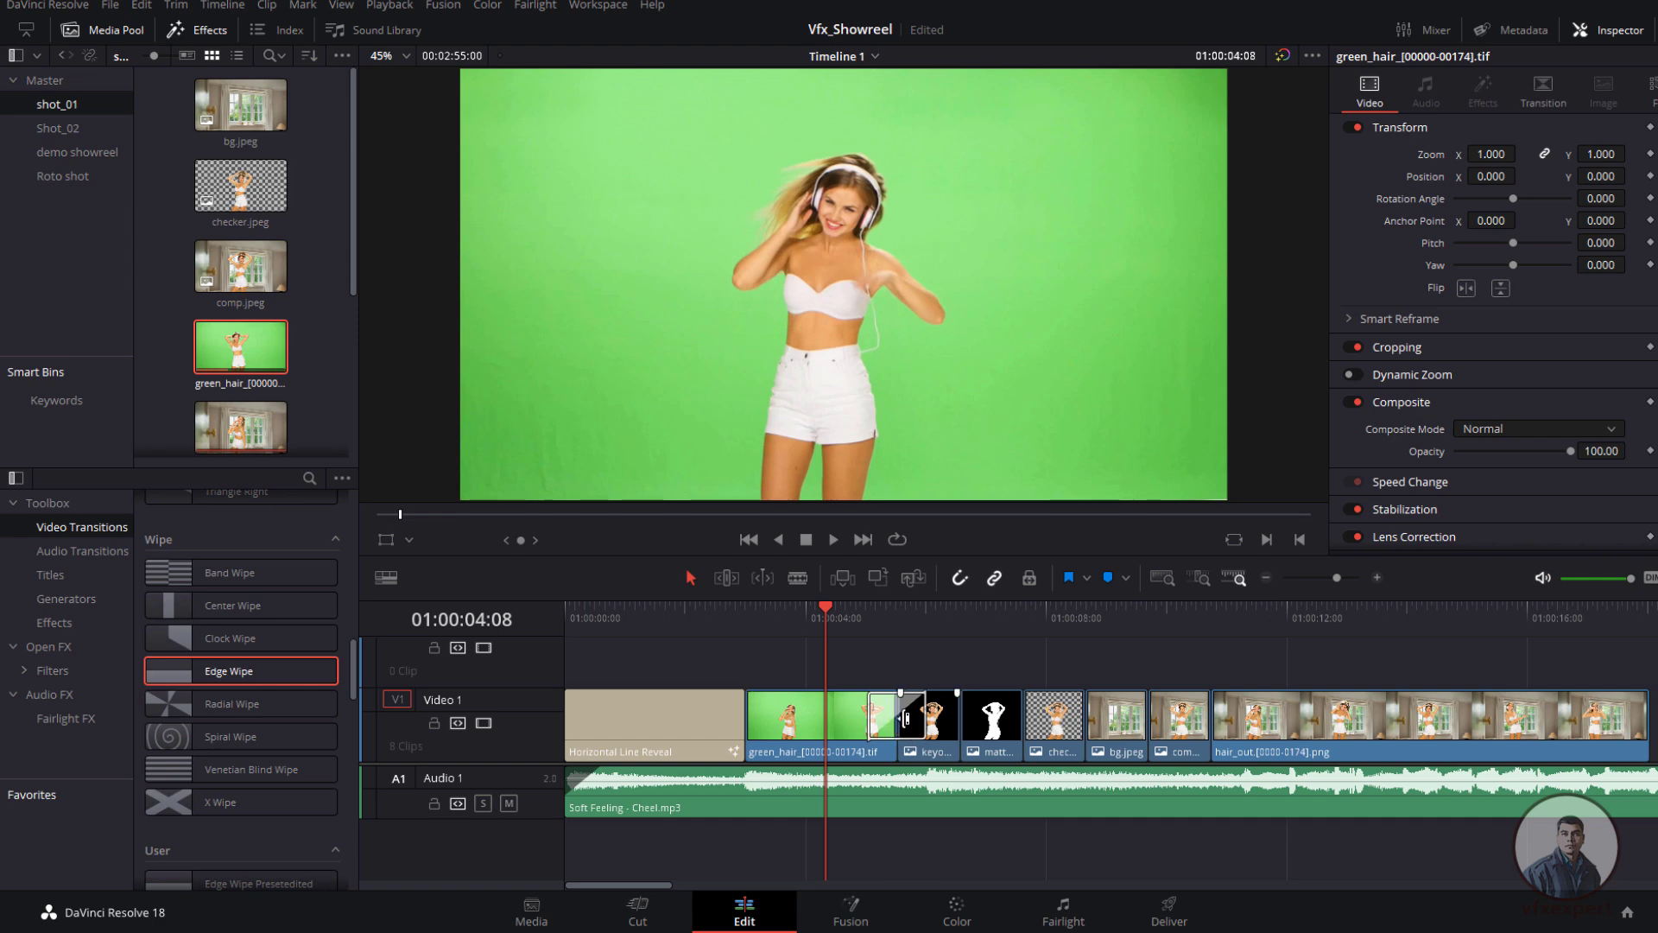
pyautogui.click(879, 726)
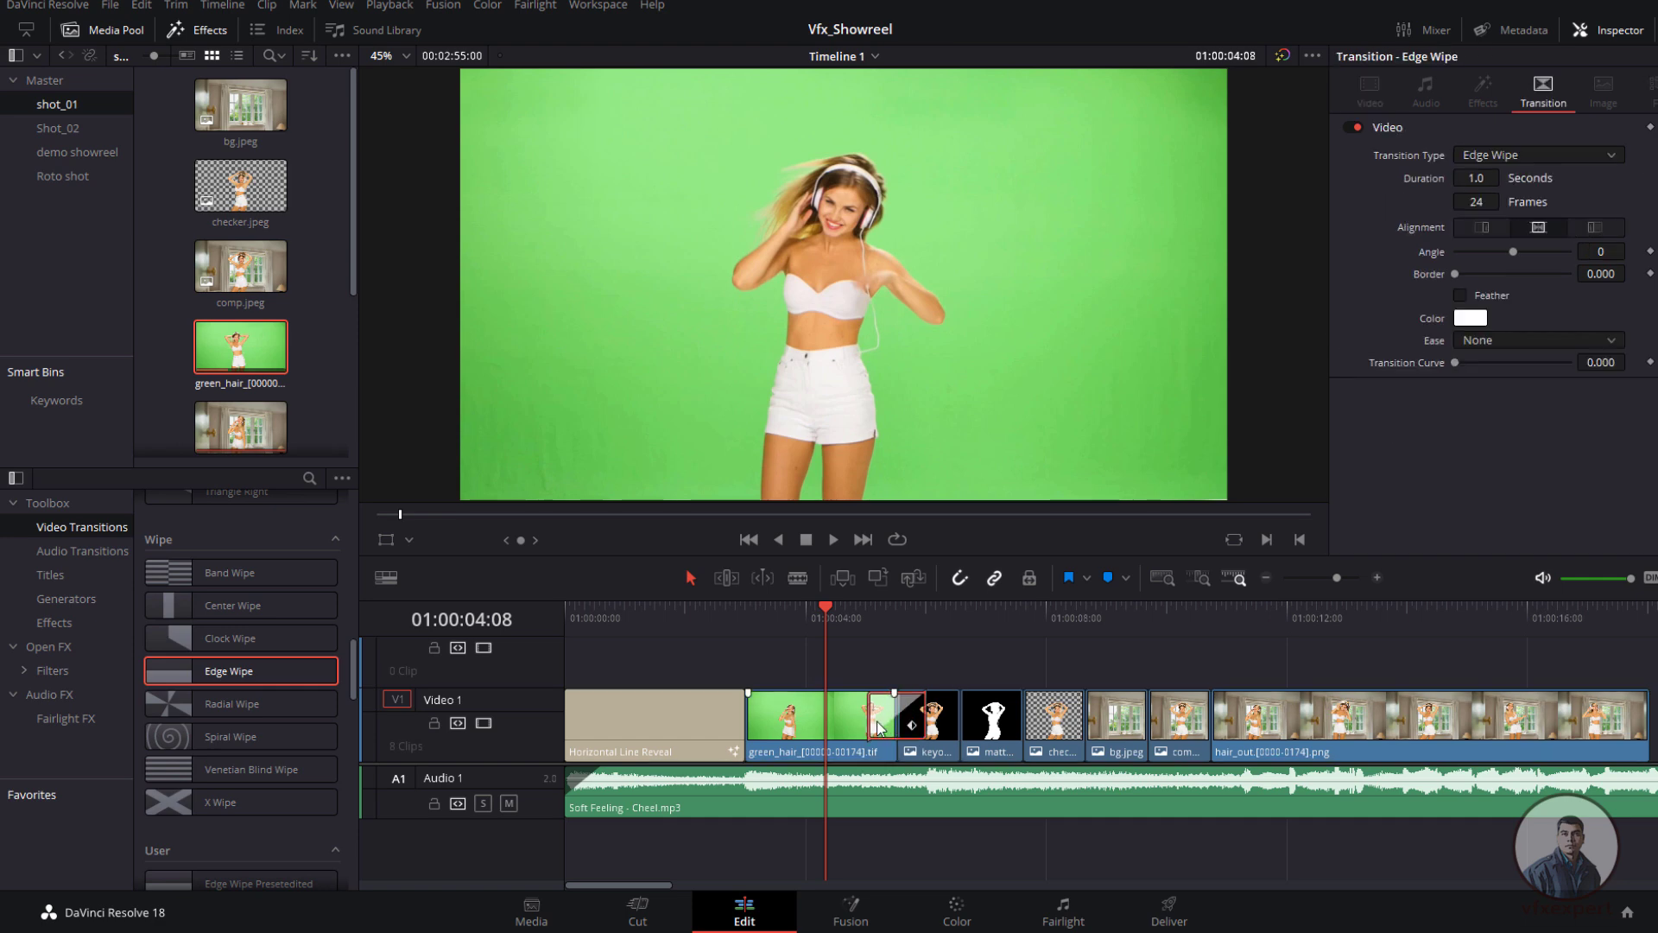
pyautogui.click(1607, 251)
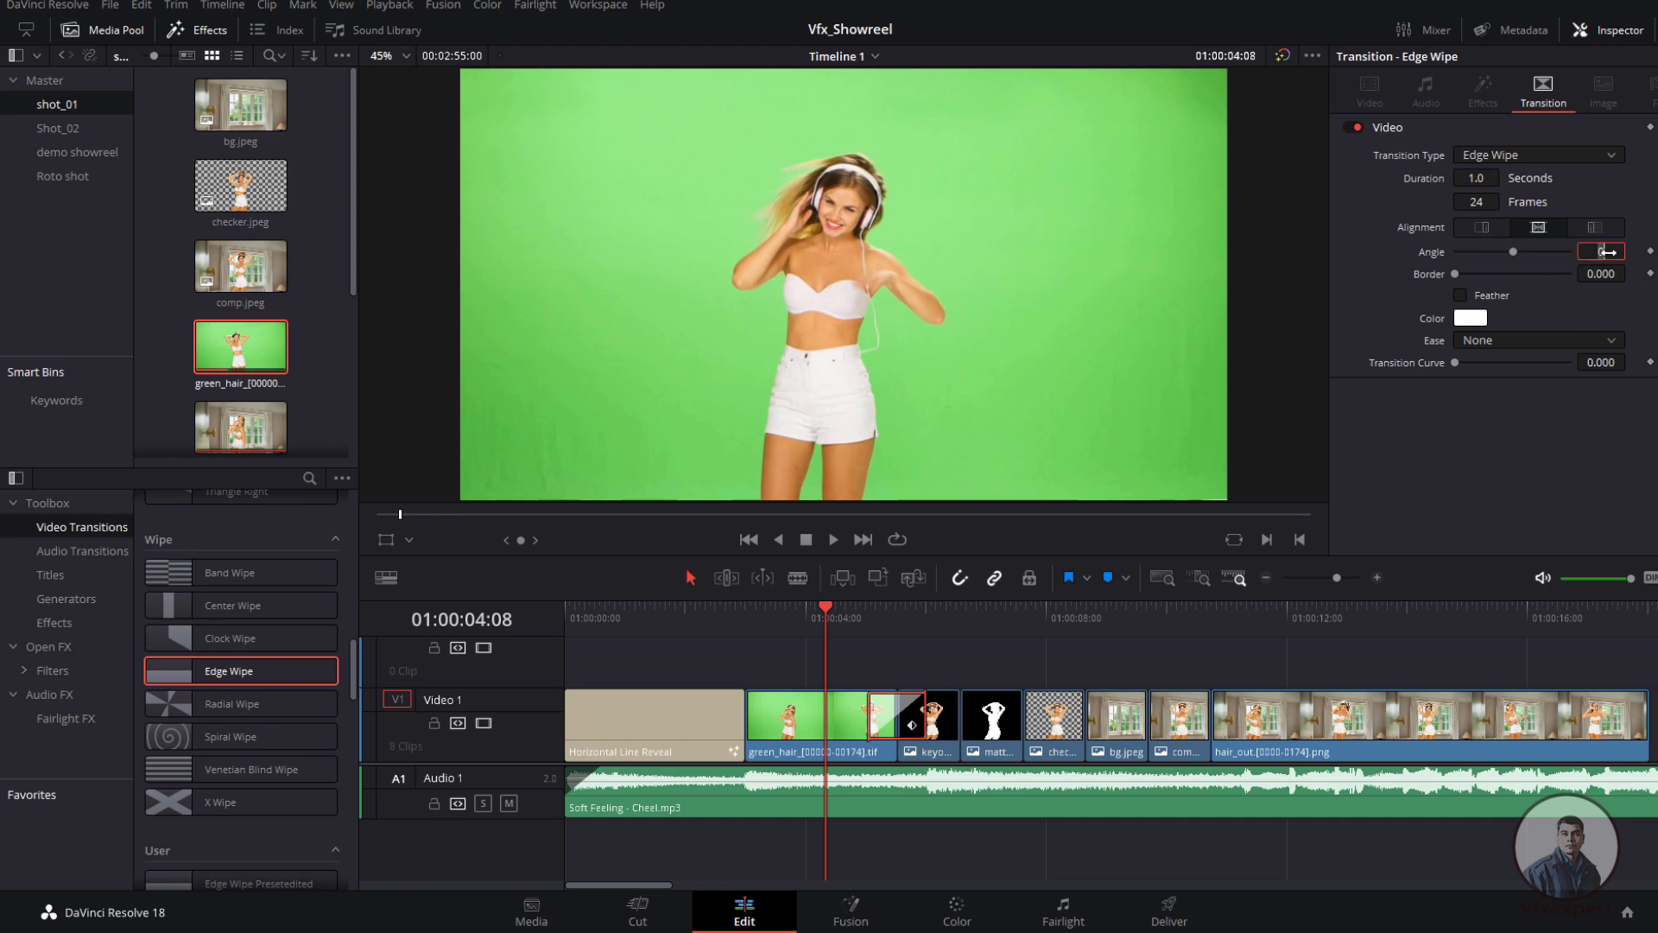
pyautogui.write('90')
pyautogui.press('Return')
# Step: Set the Edge Wipe's duration to 20 frames and its border to 10.990
pyautogui.click(1483, 204)
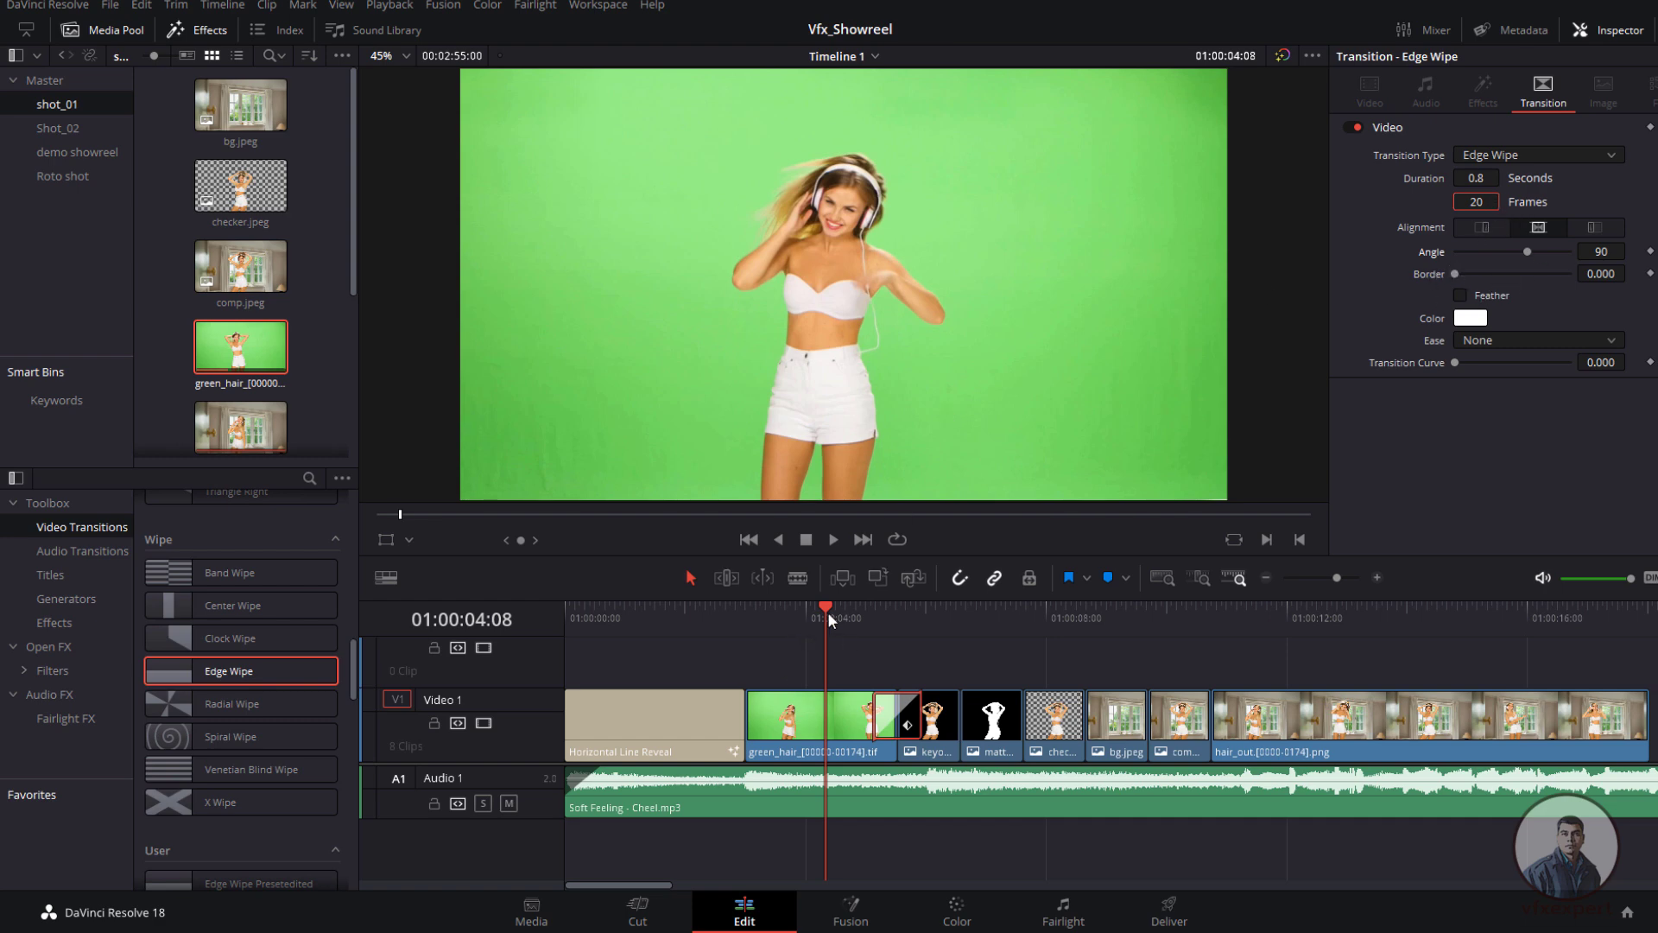
pyautogui.press('space')
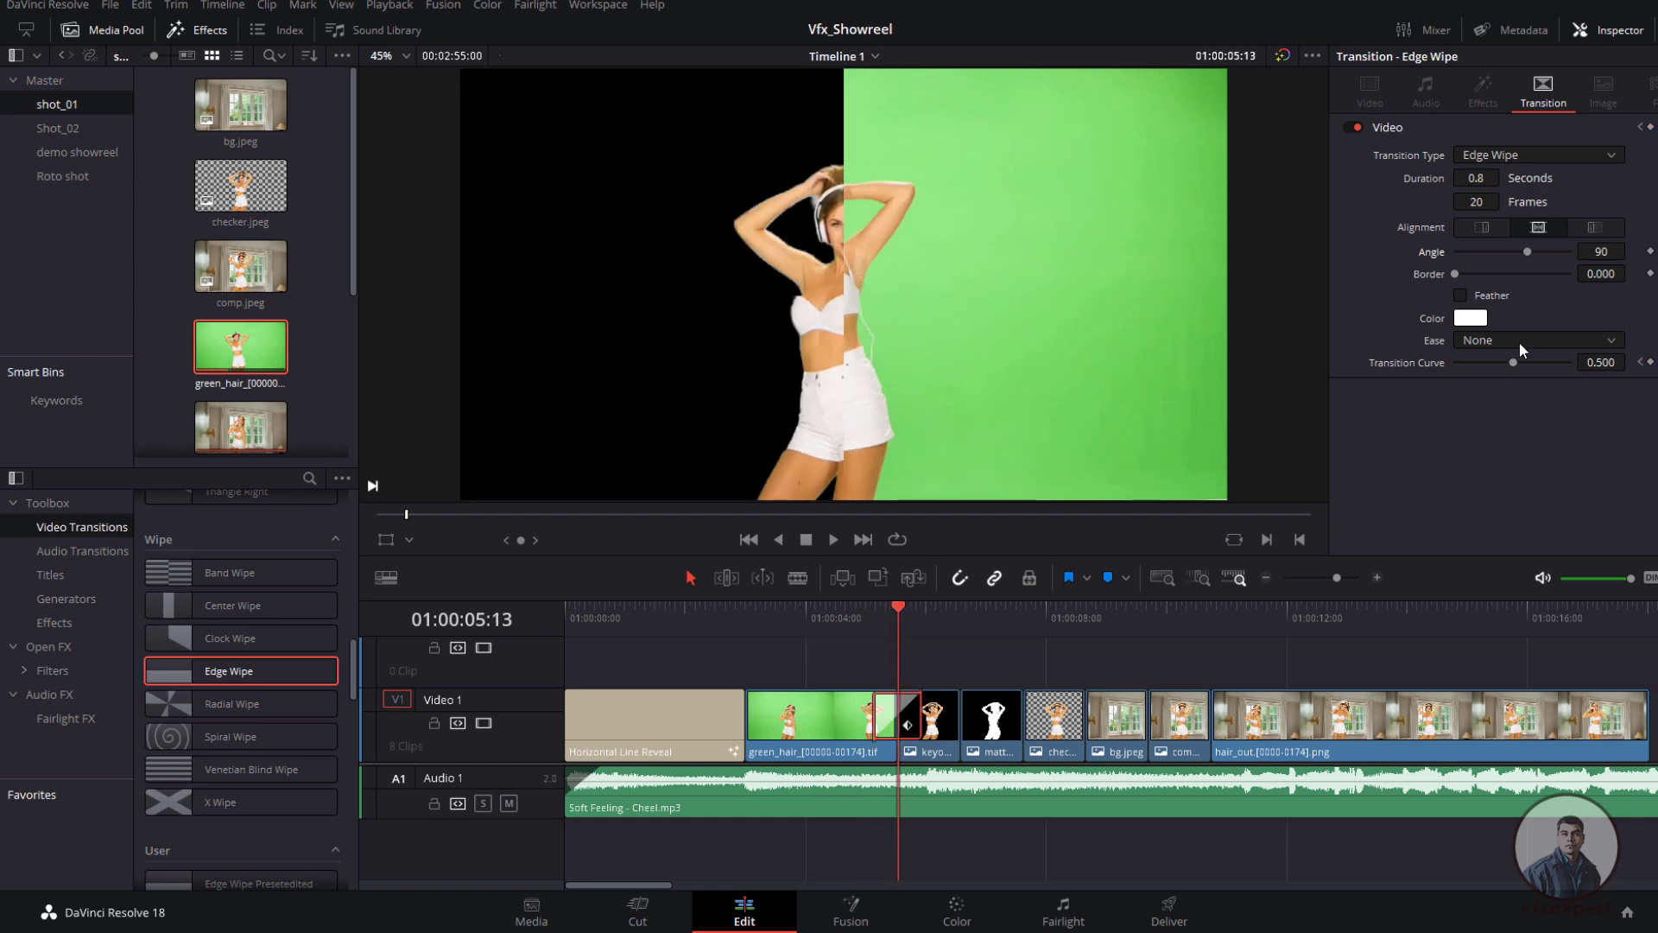
pyautogui.click(1458, 272)
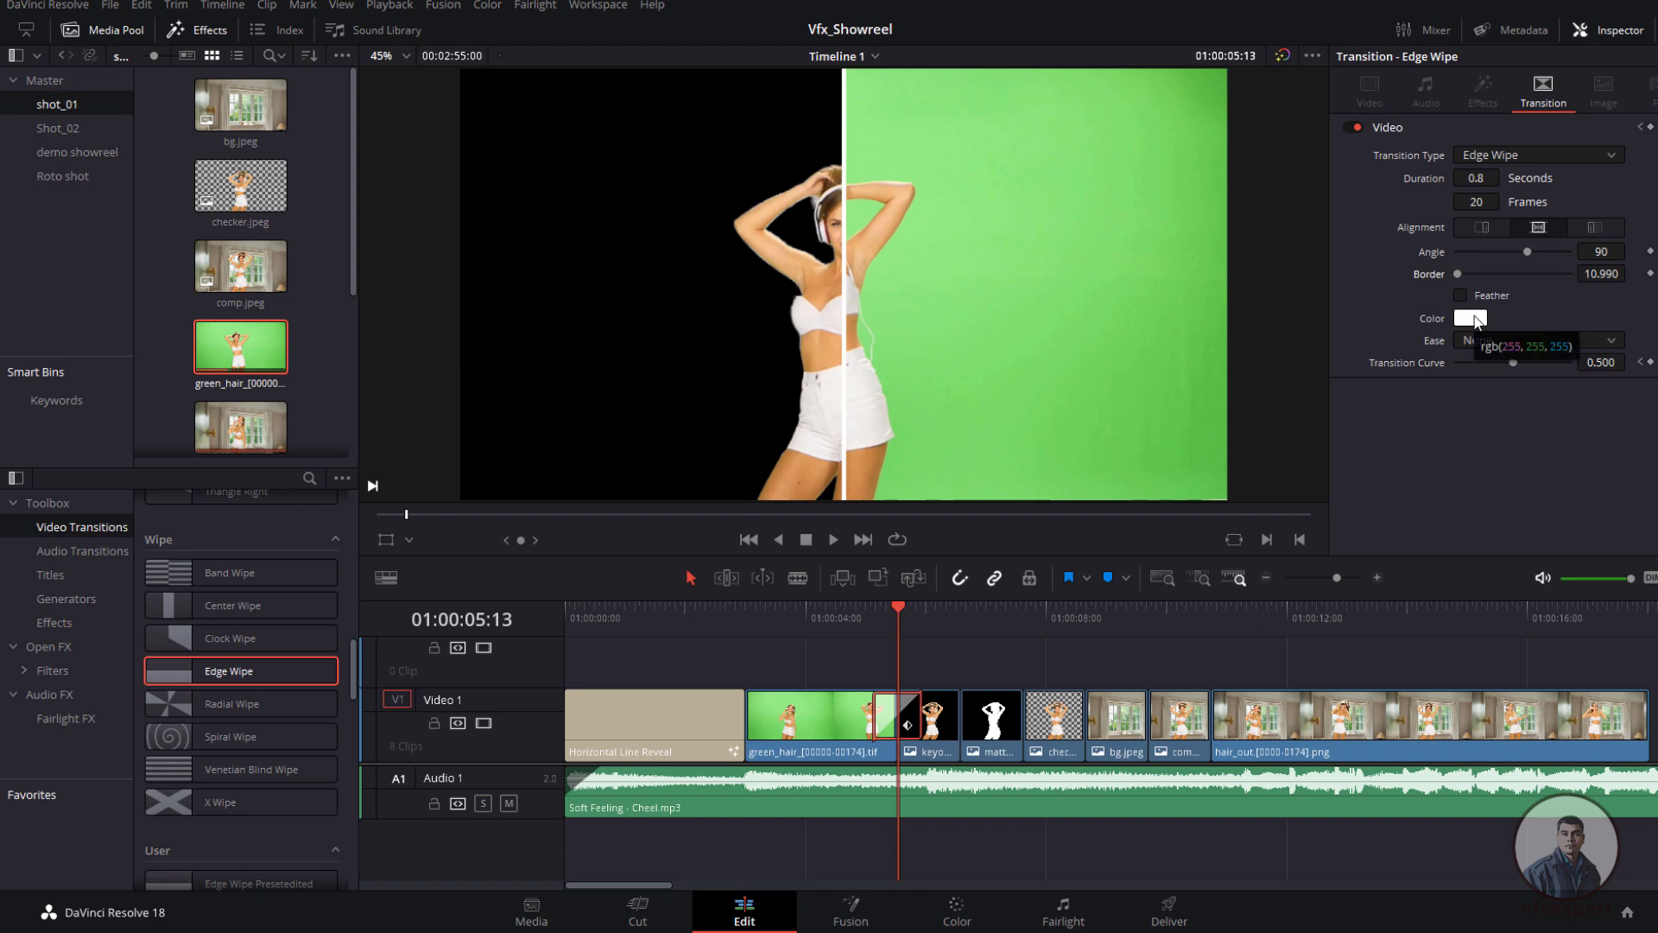
# Step: Play the timeline from the start and review the Edge Wipe between green_hair and keyout.jpeg
pyautogui.moveTo(898, 610); pyautogui.dragTo(501, 623)
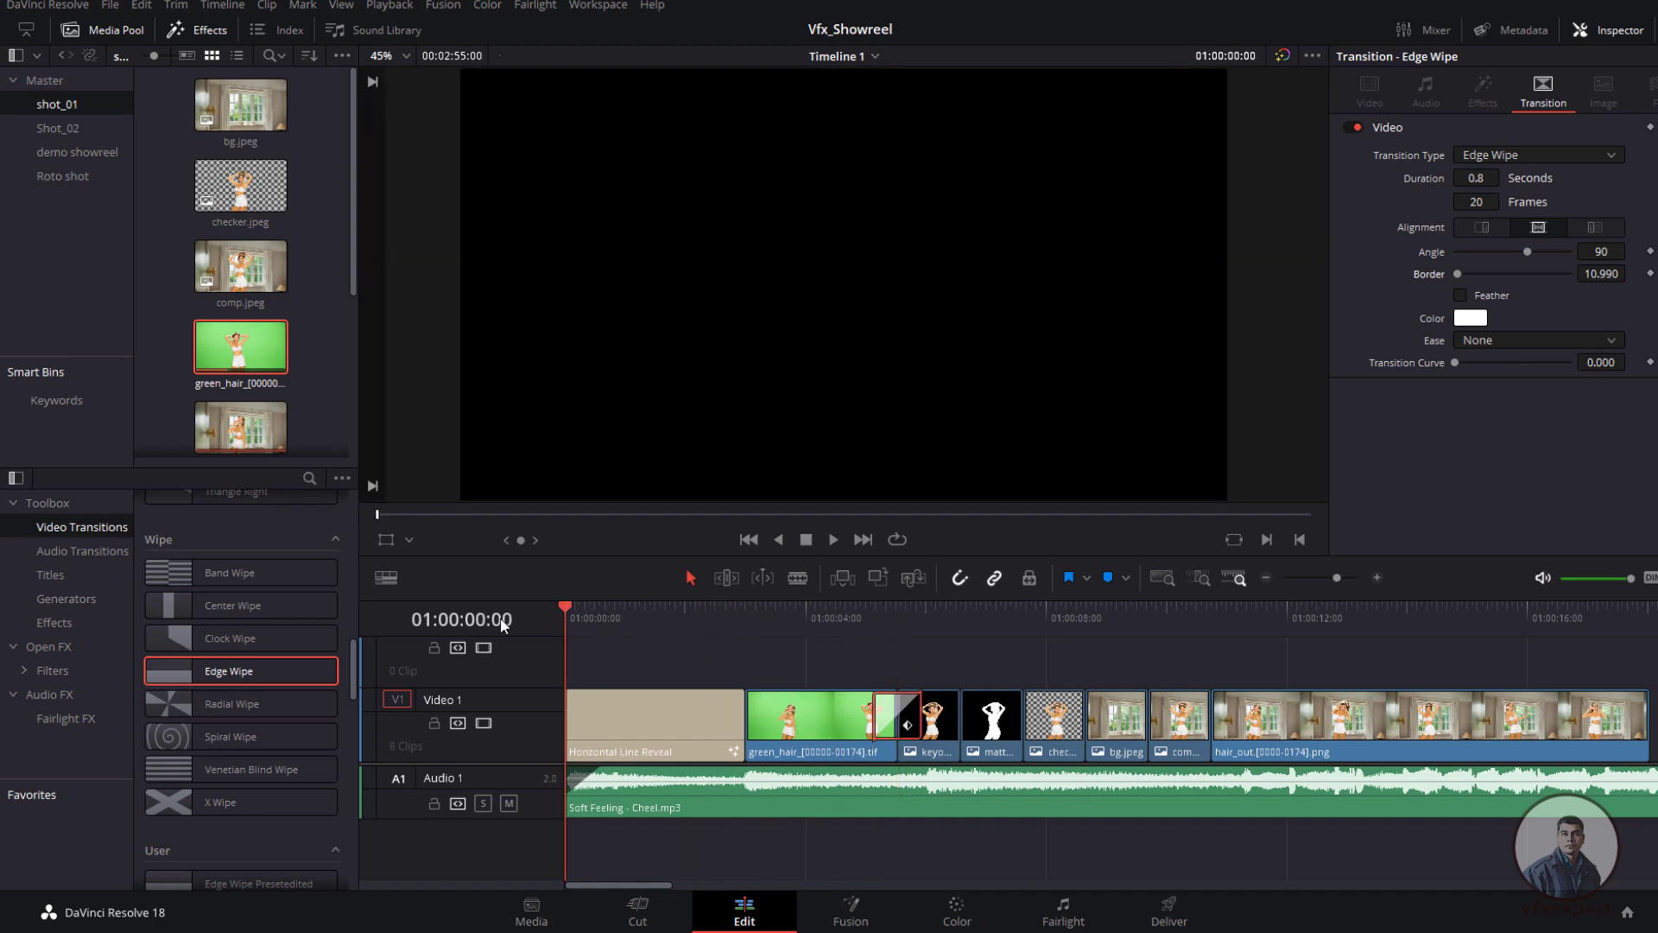
pyautogui.click(834, 540)
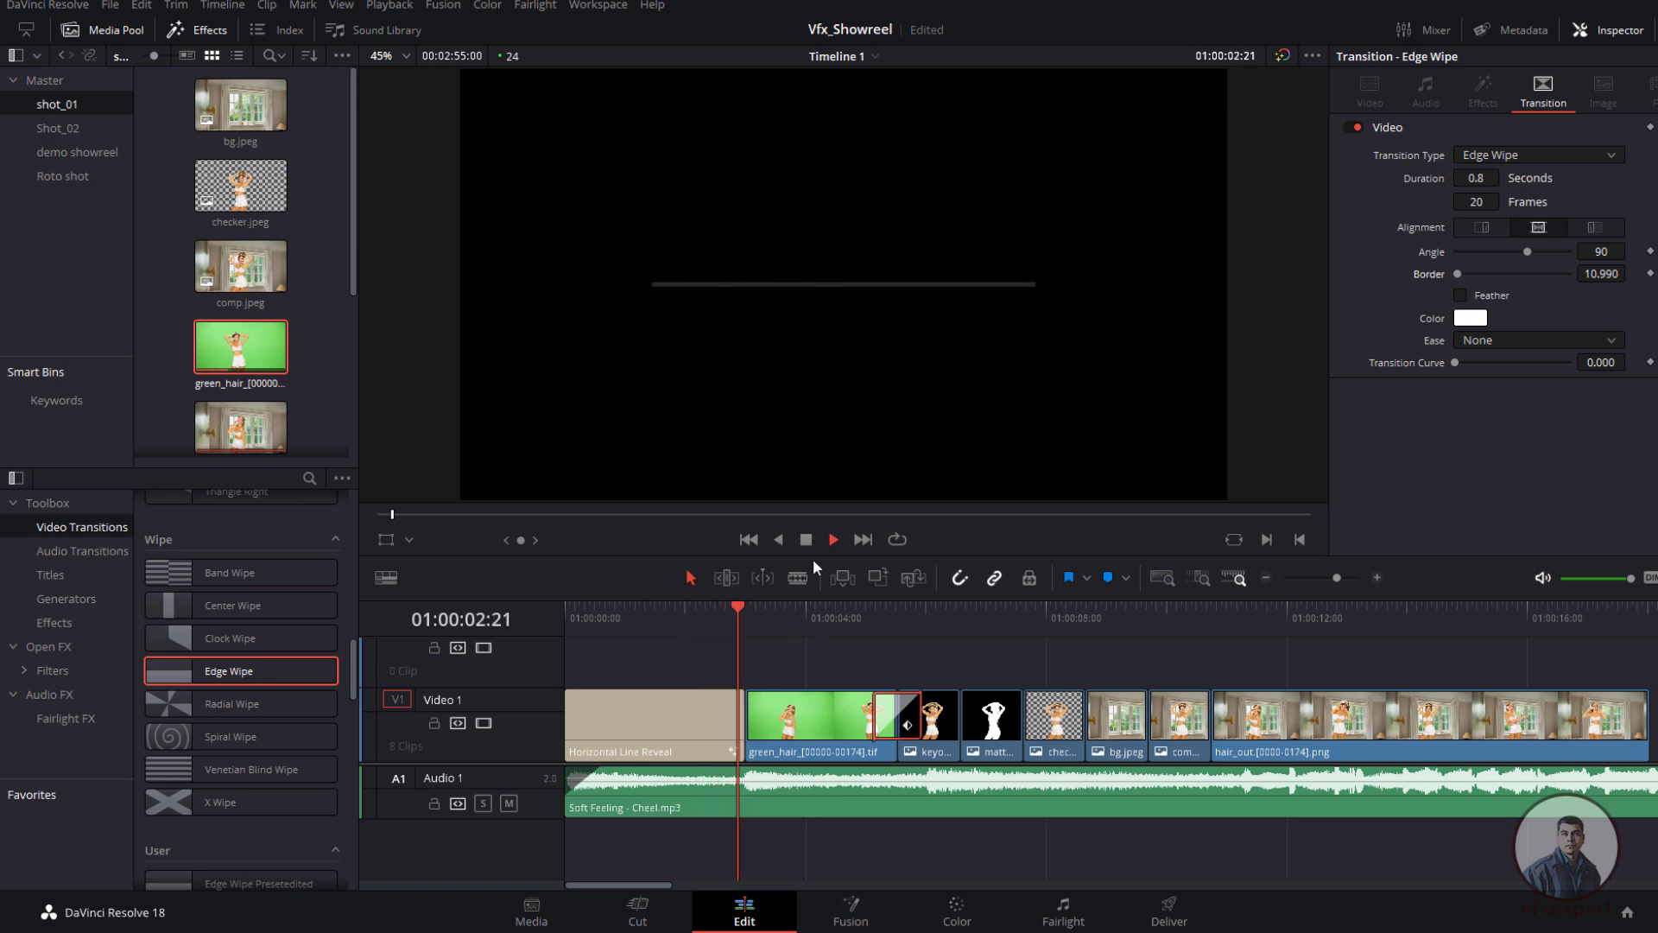
pyautogui.press('space')
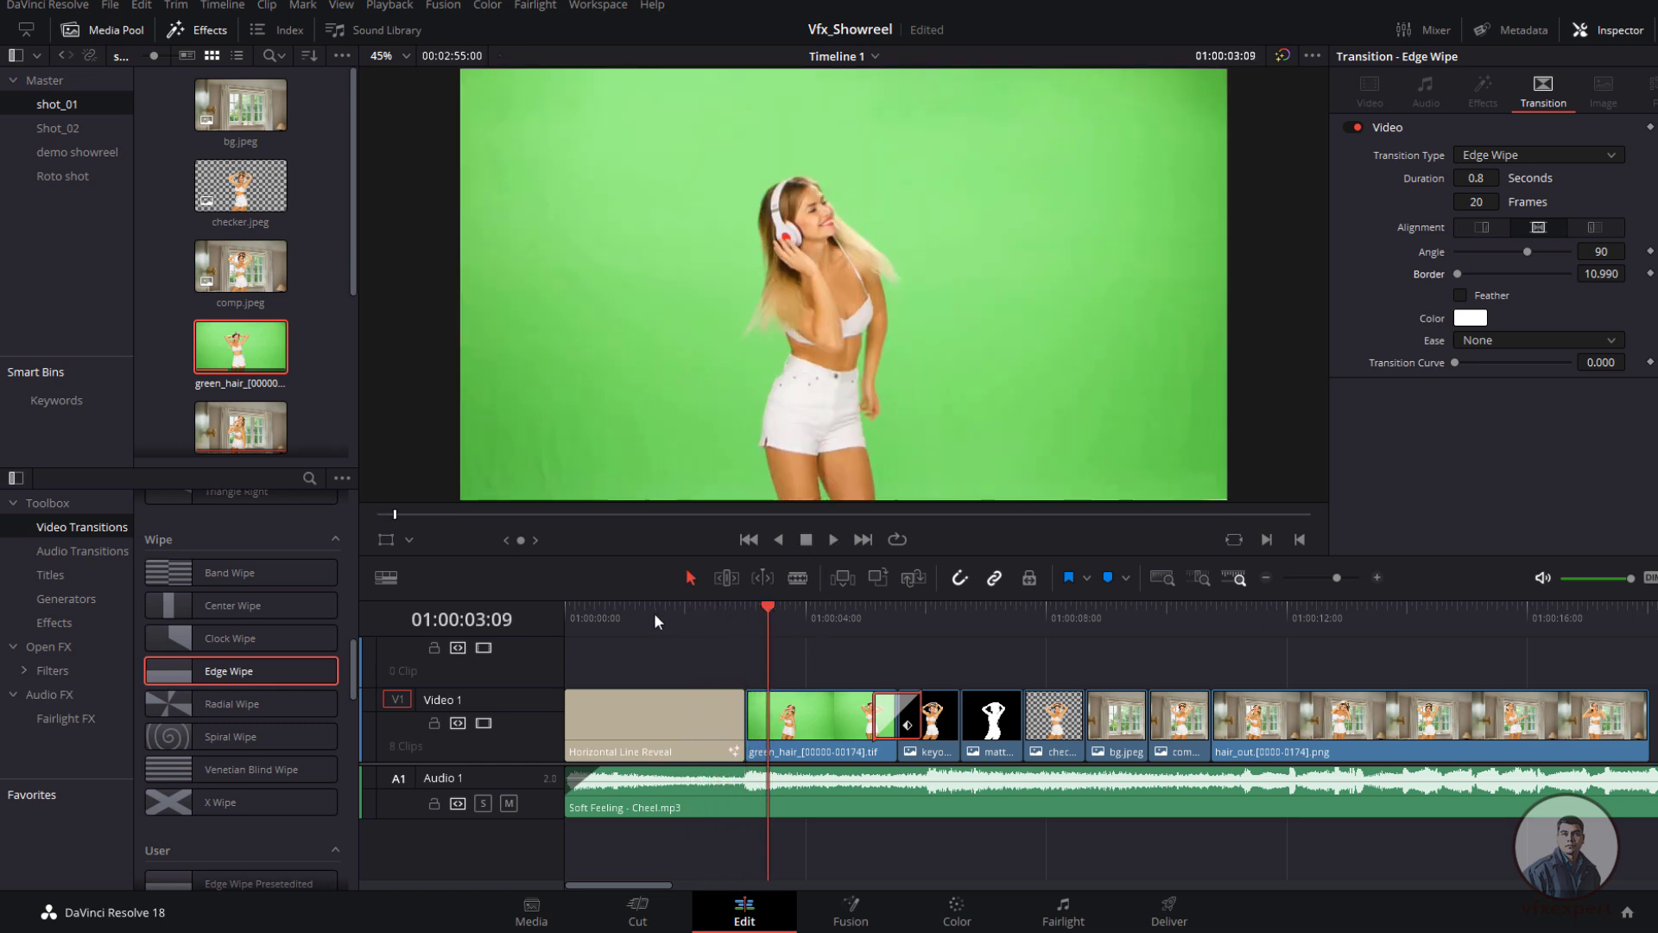
pyautogui.moveTo(650, 612); pyautogui.dragTo(563, 631)
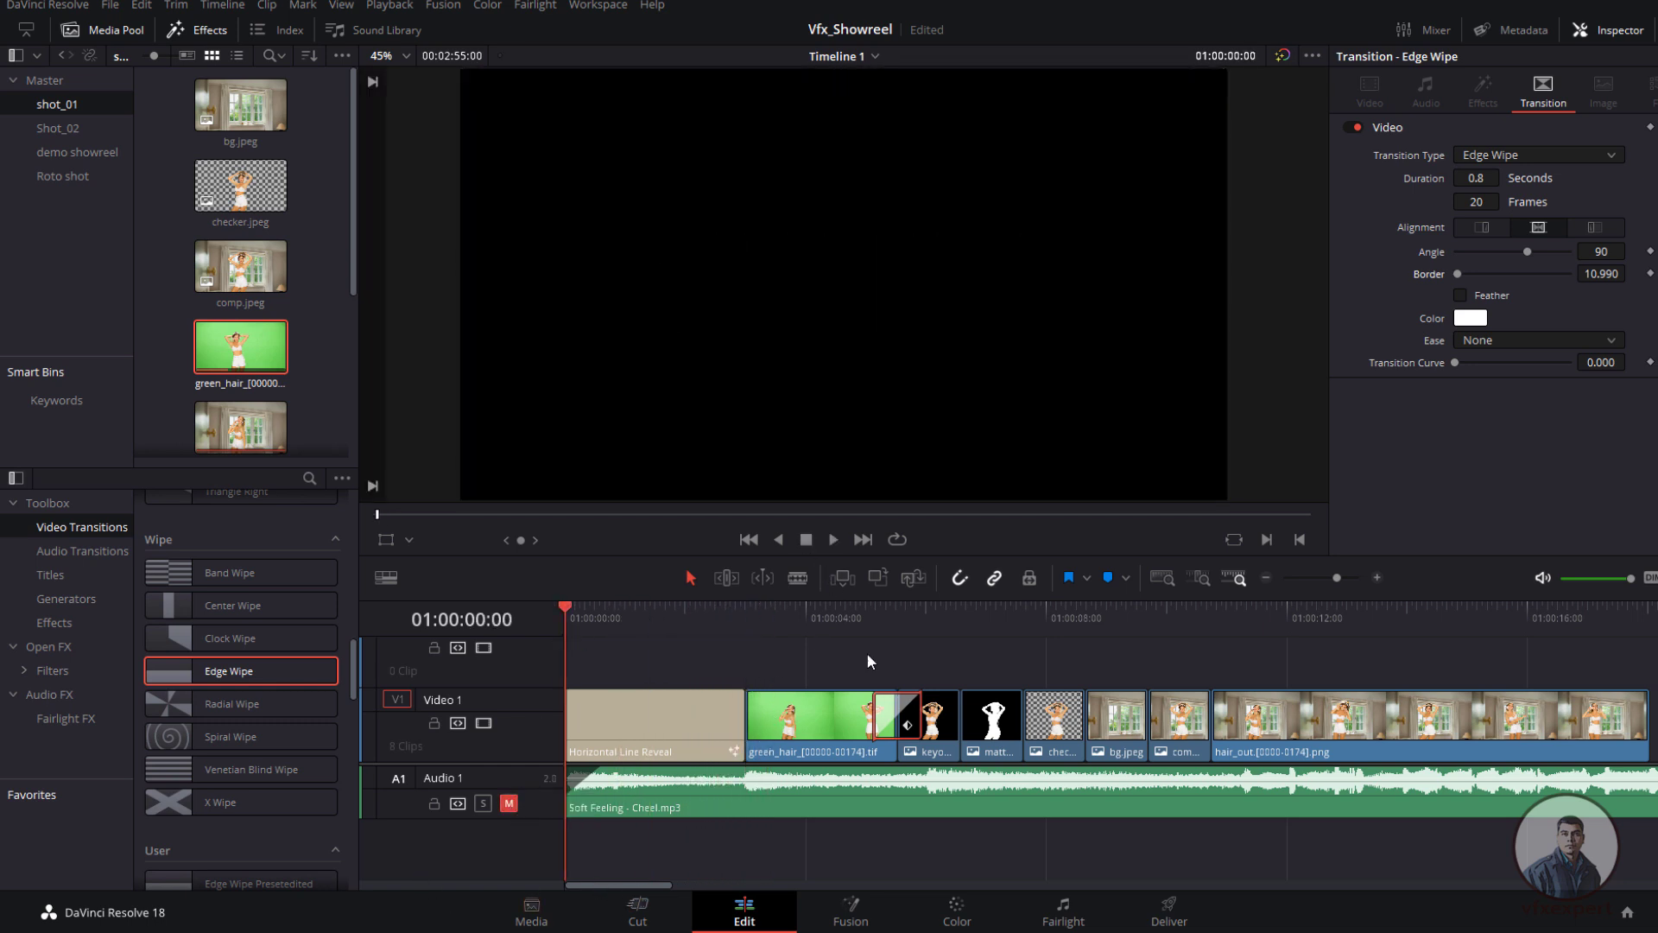
pyautogui.click(831, 538)
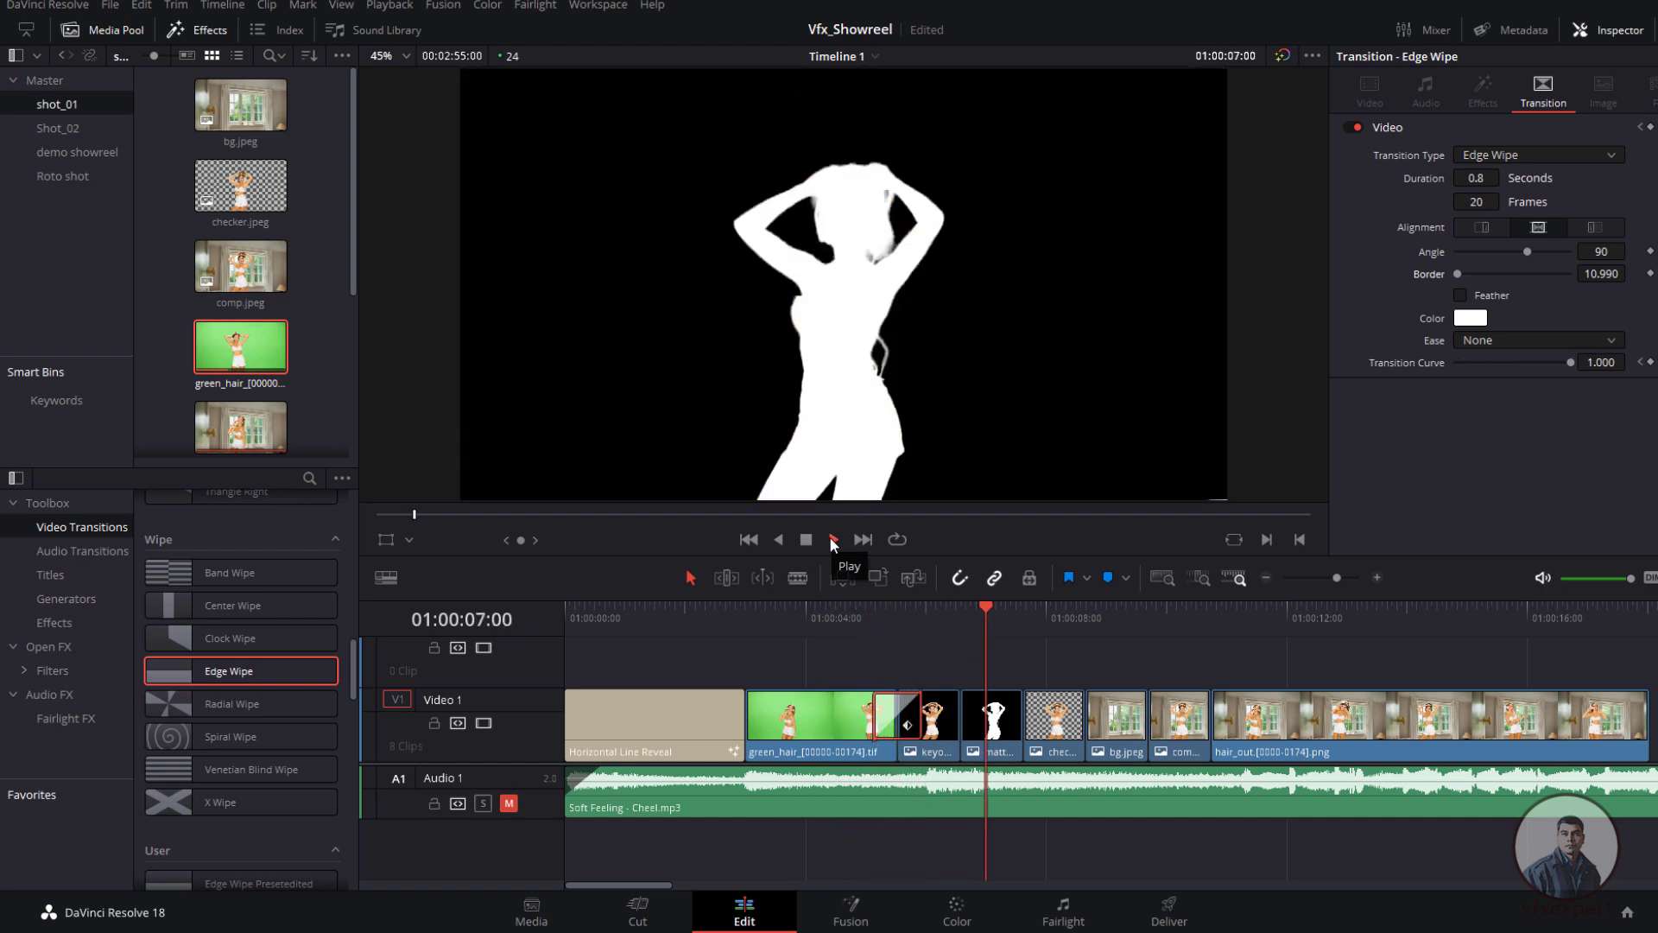
pyautogui.click(826, 537)
pyautogui.click(899, 623)
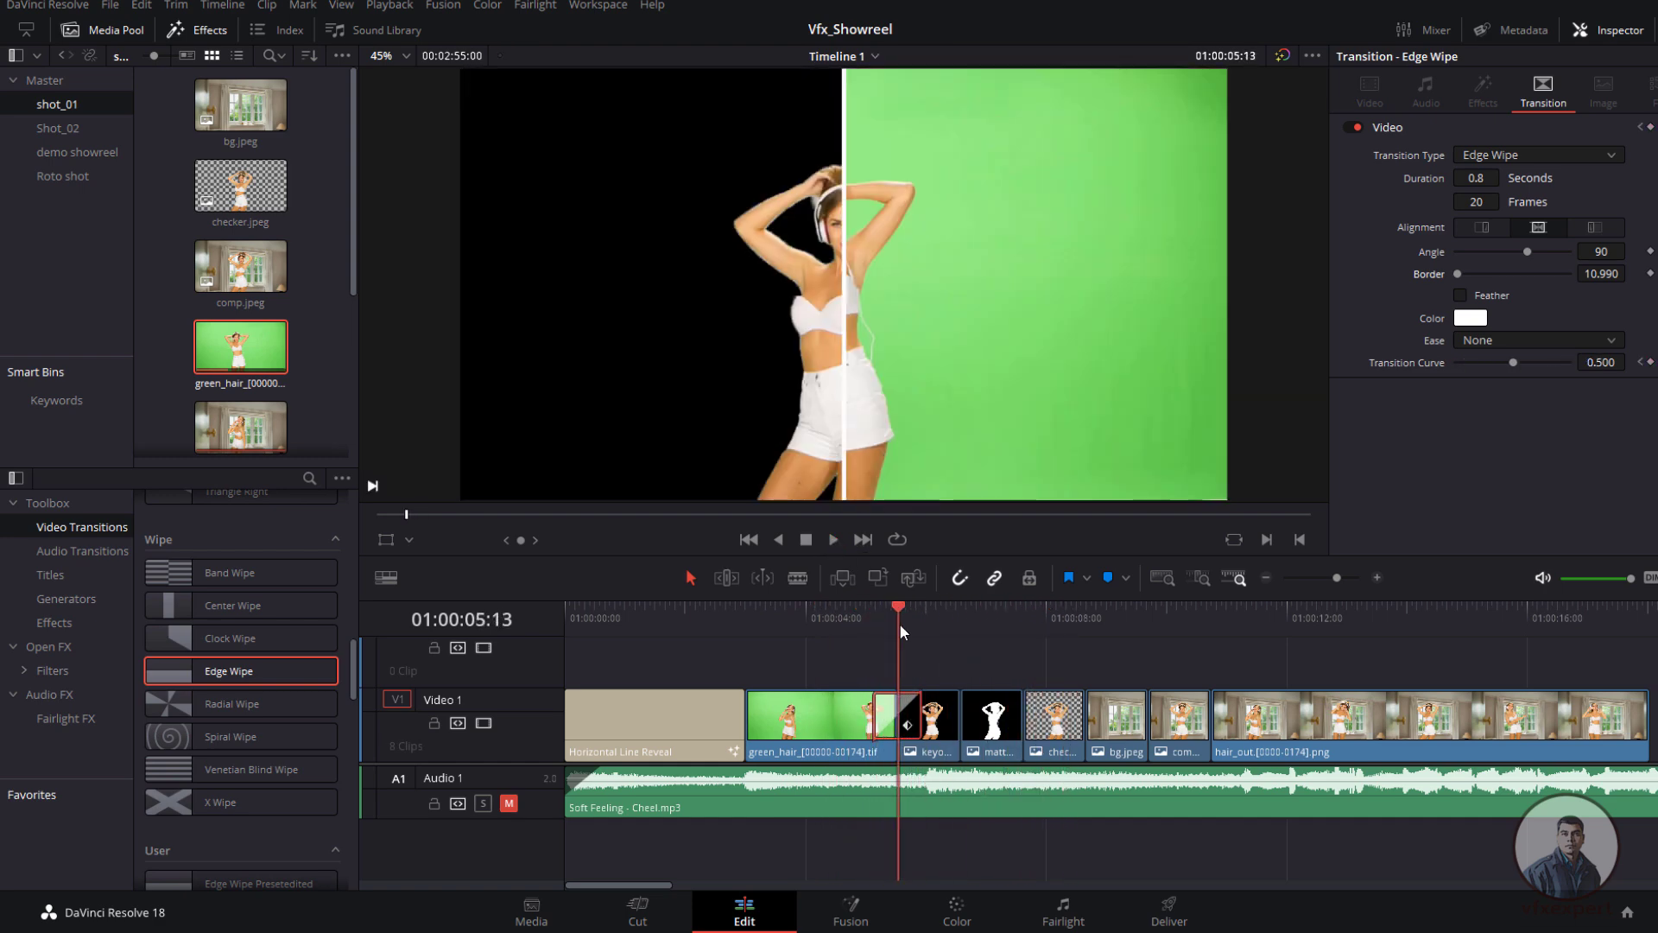
pyautogui.moveTo(911, 623); pyautogui.dragTo(899, 627)
# Step: Save the adjusted Edge Wipe as a transition preset named Edge Wipe ver_01
pyautogui.rightClick(908, 715)
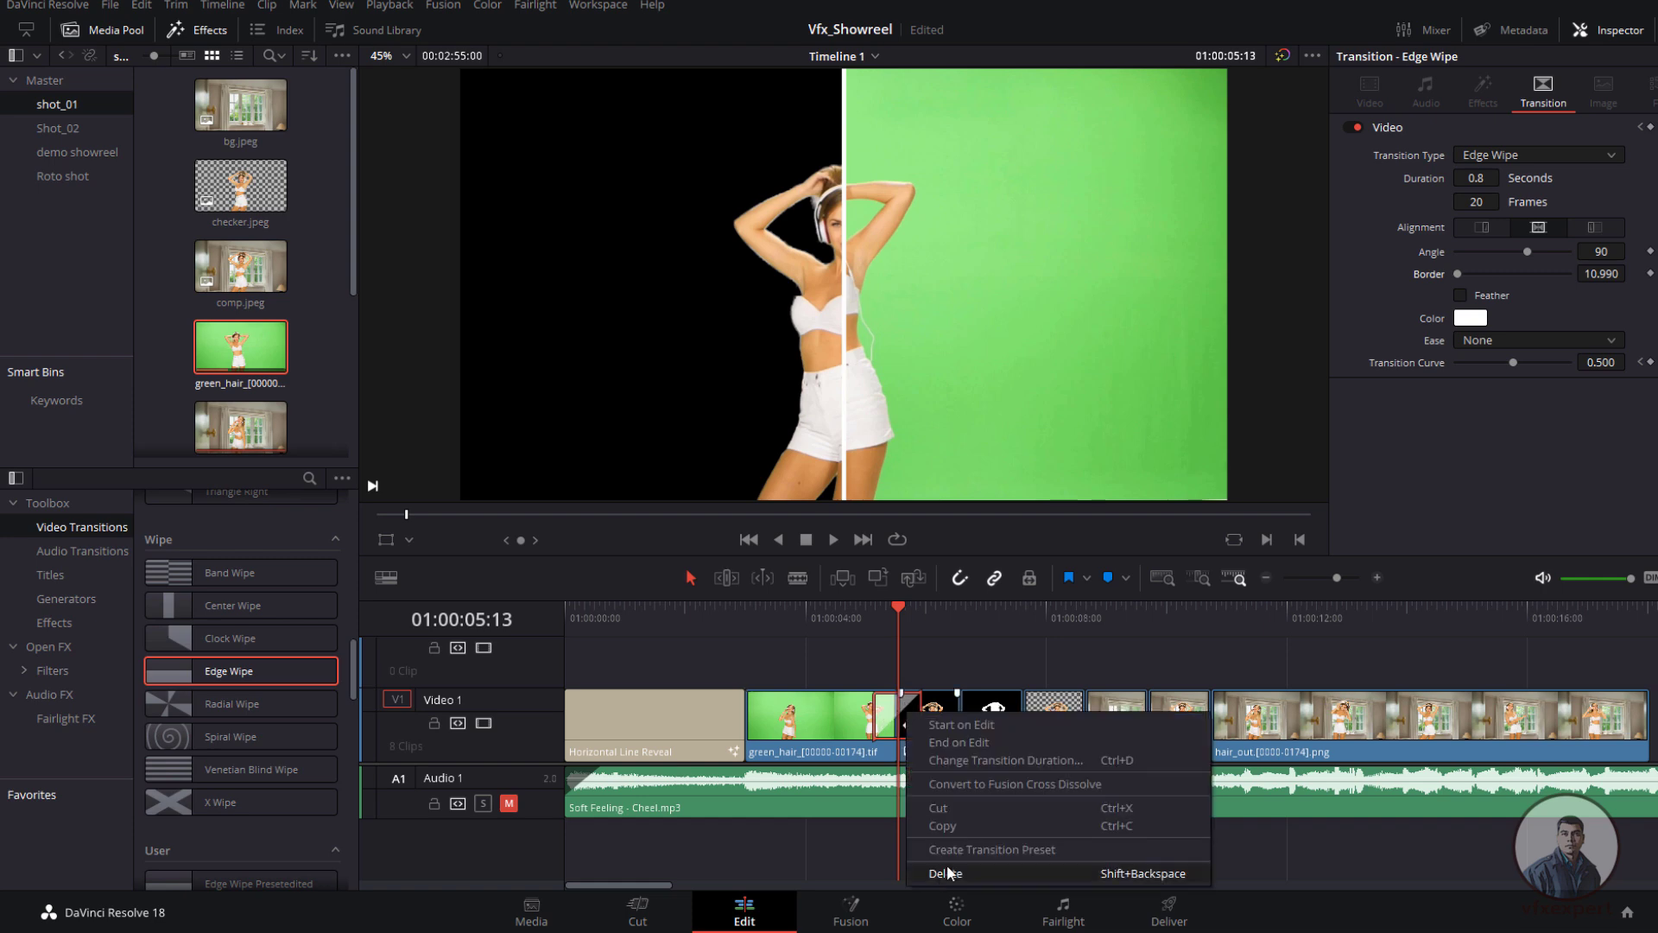
pyautogui.click(1014, 851)
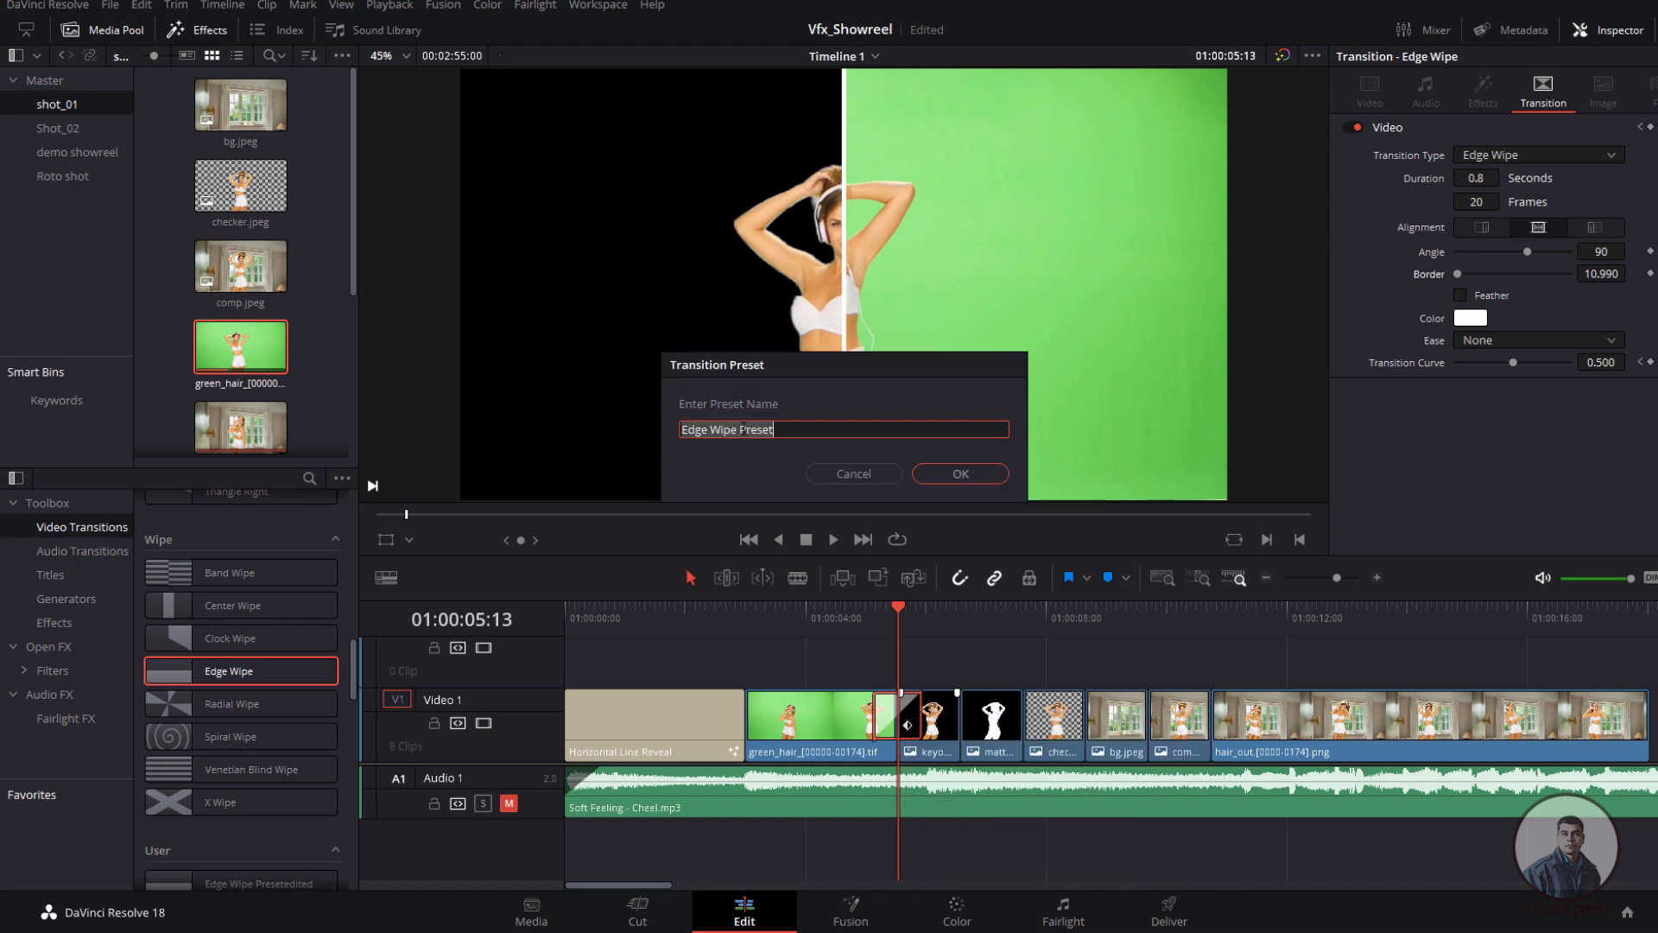
pyautogui.click(766, 430)
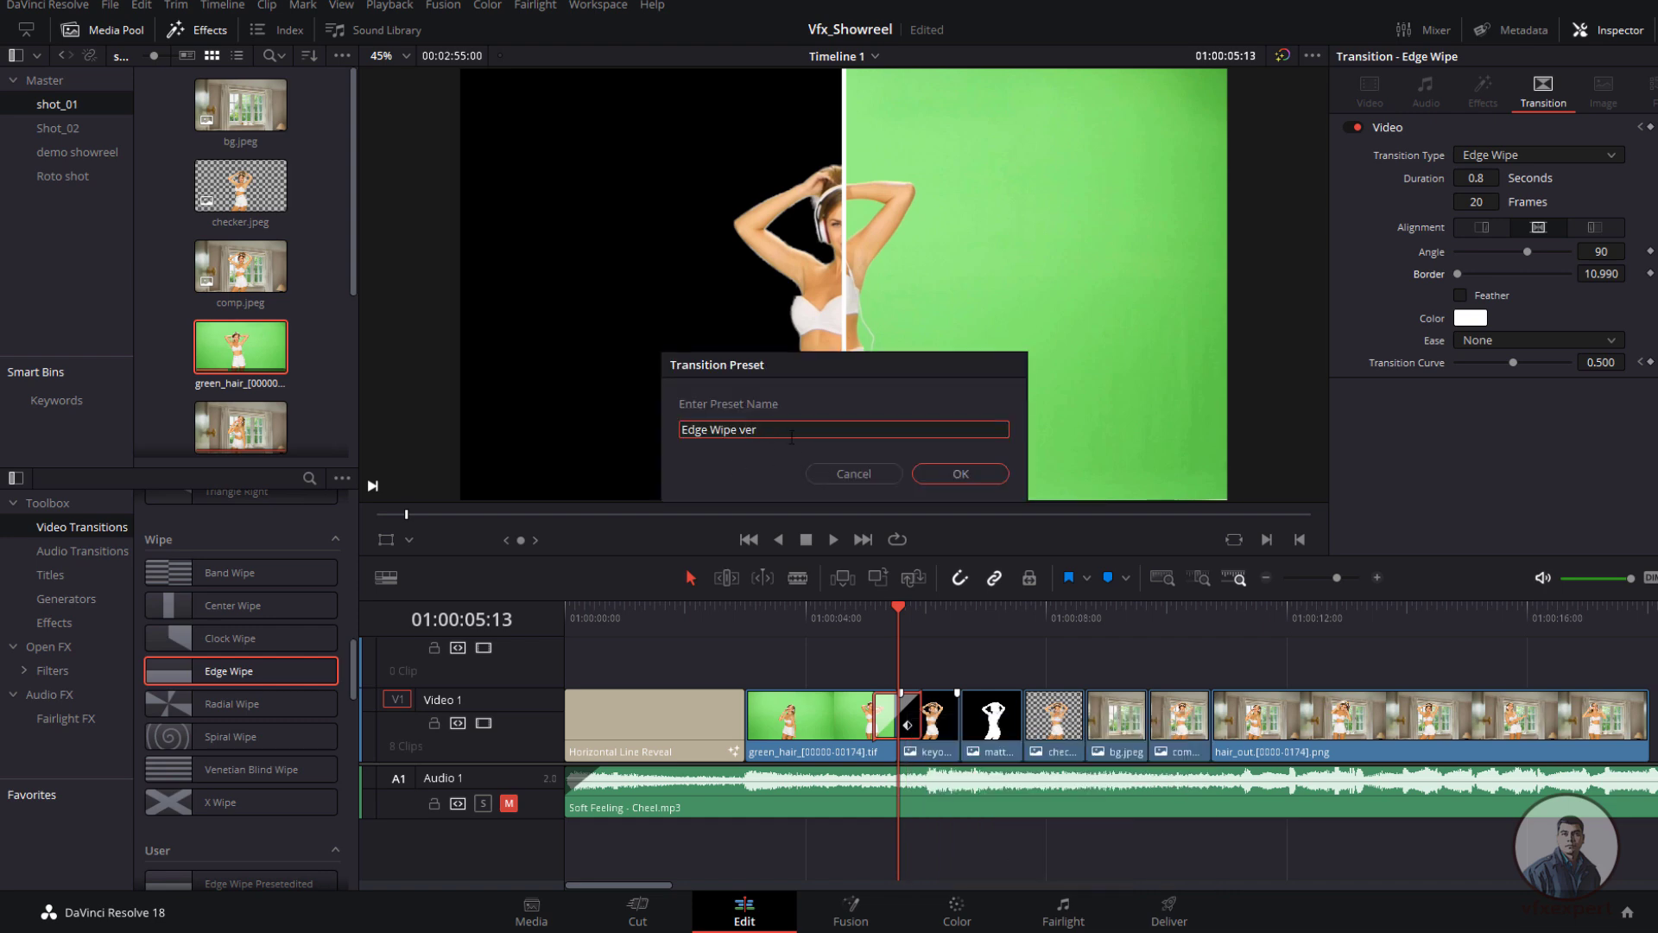
pyautogui.click(960, 475)
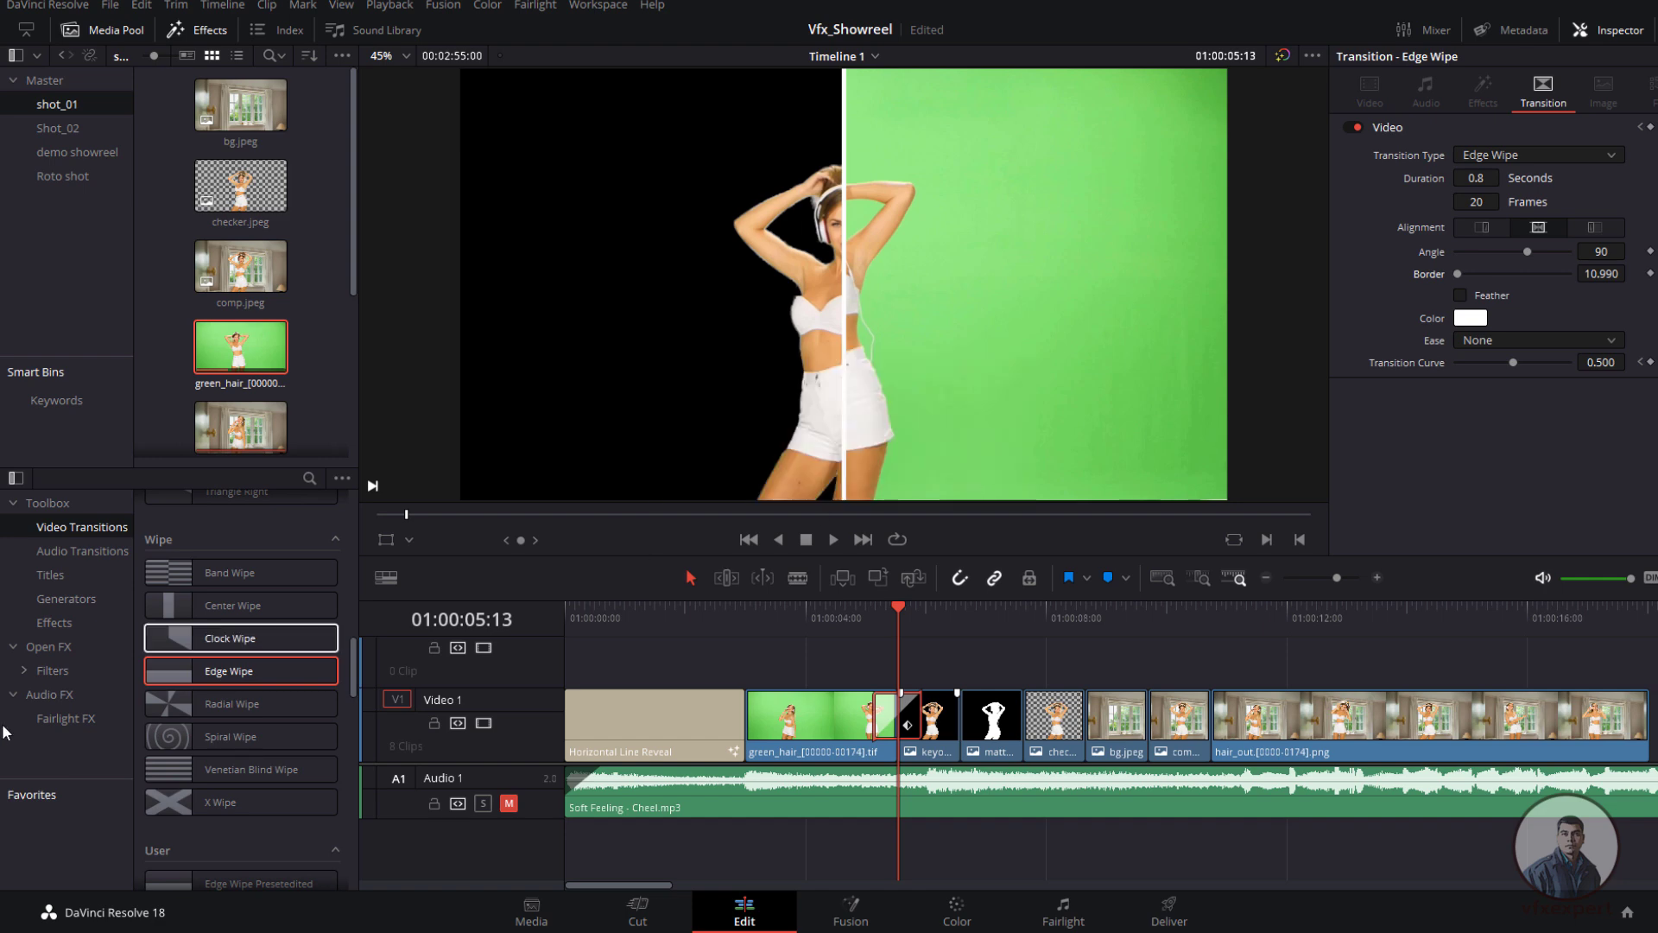
# Step: Apply the Edge Wipe ver_01 preset to every remaining cut between the clips from keyout.jpeg to hair_out
pyautogui.scroll(-3, 352, 649)
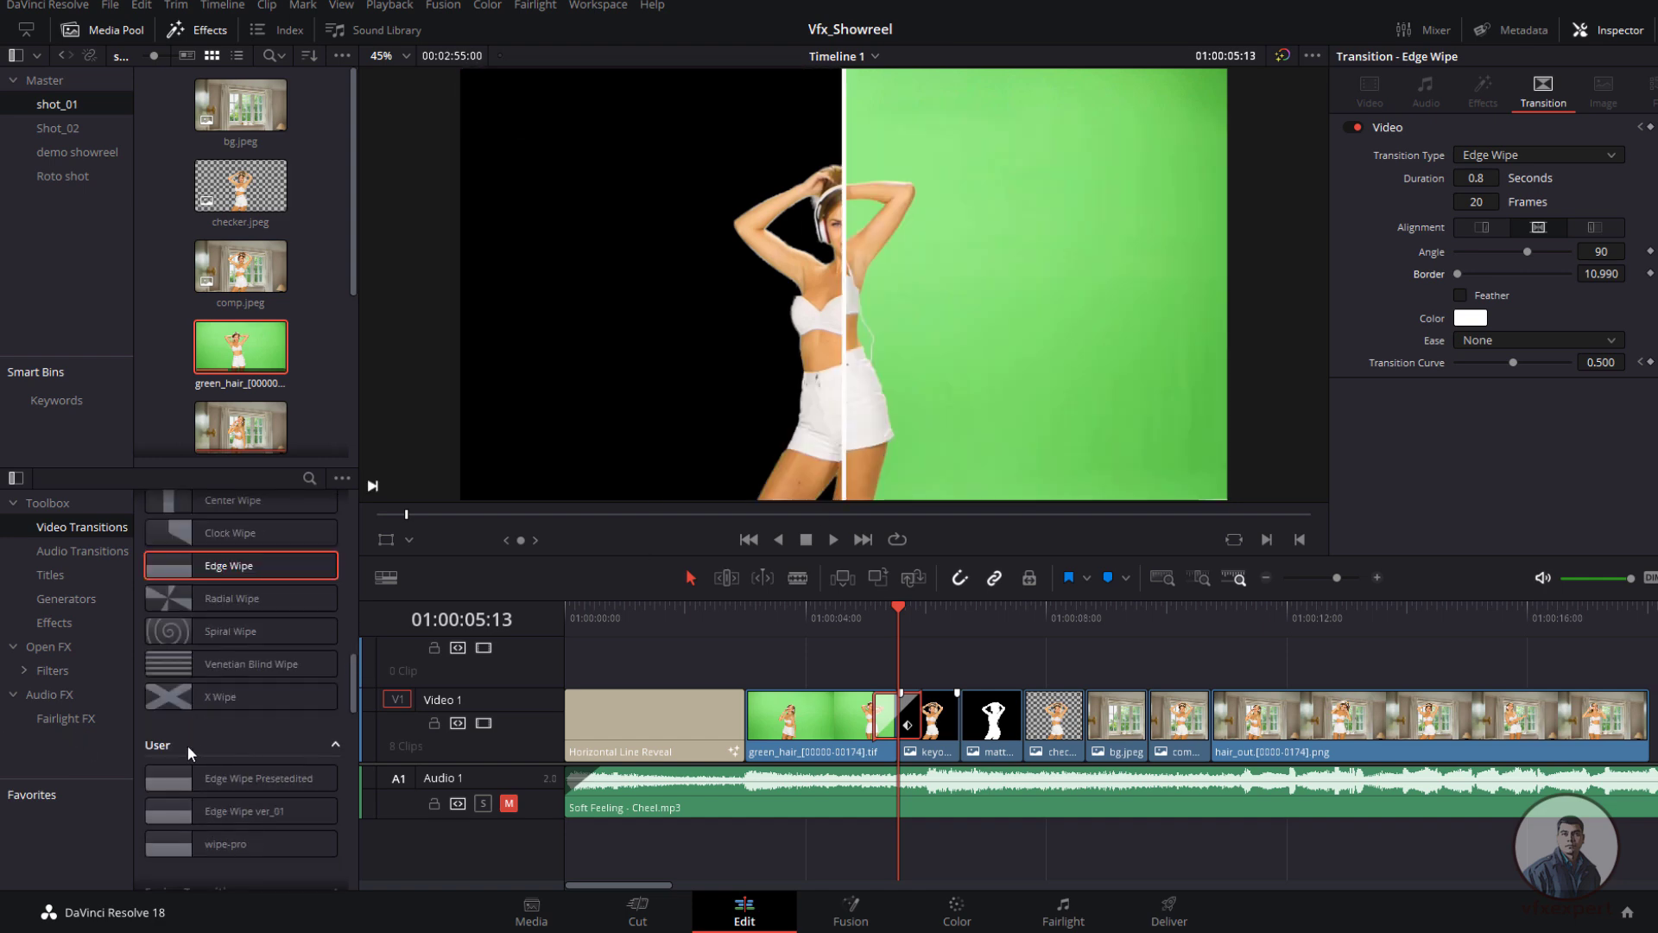
pyautogui.click(248, 812)
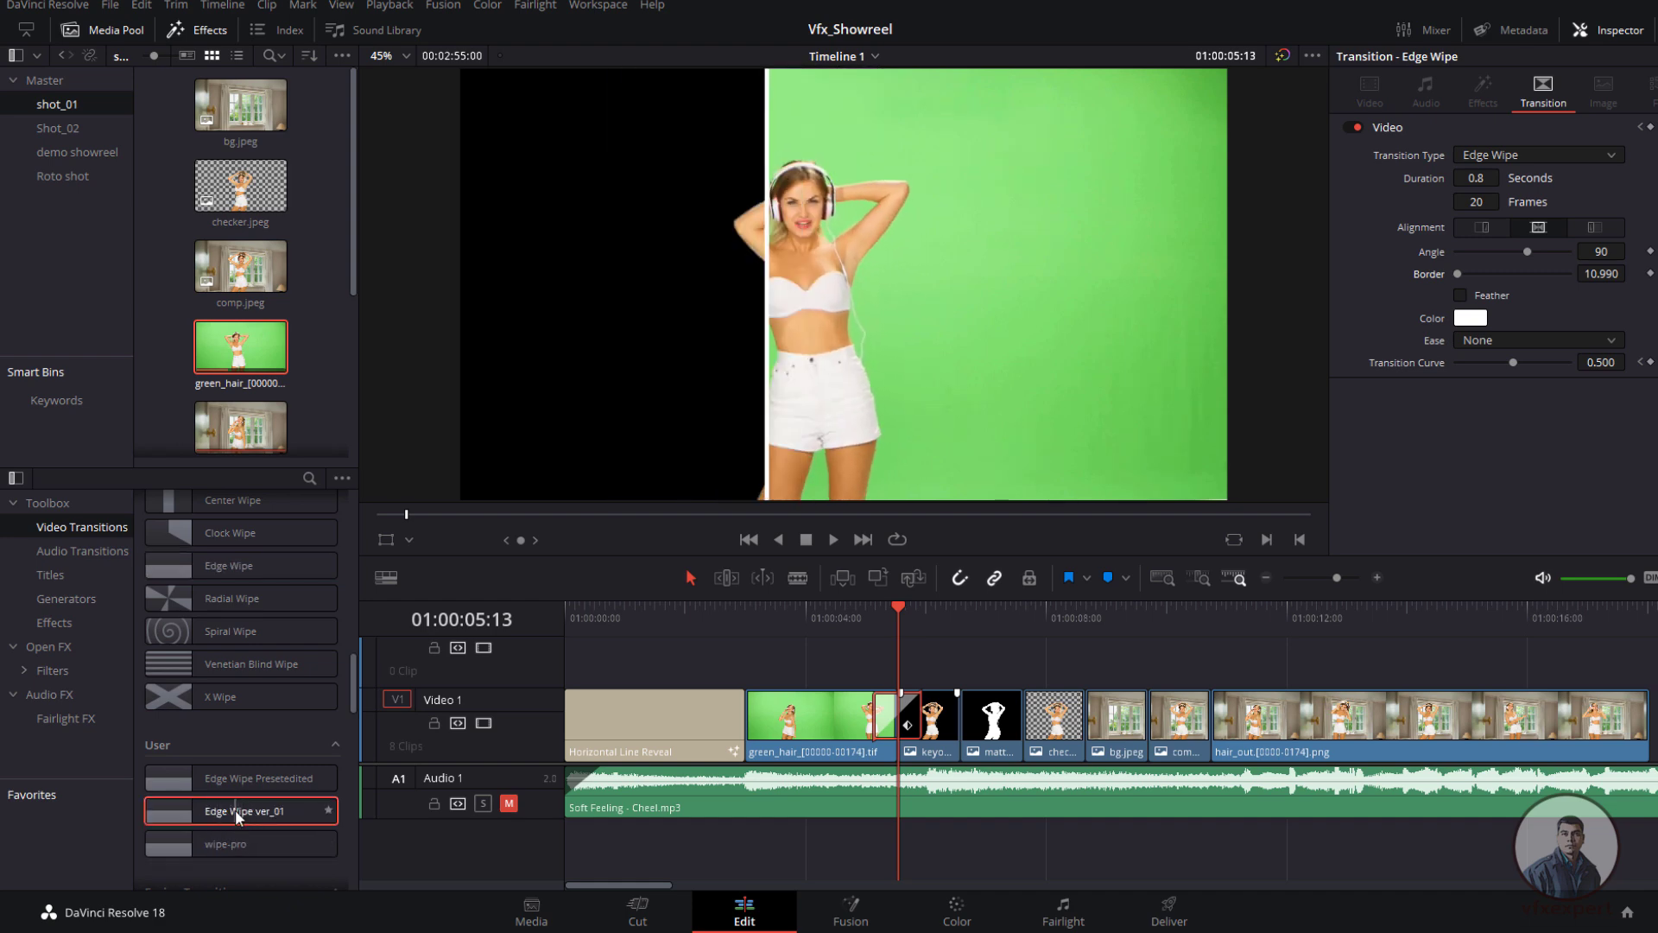
pyautogui.moveTo(190, 812); pyautogui.dragTo(963, 714)
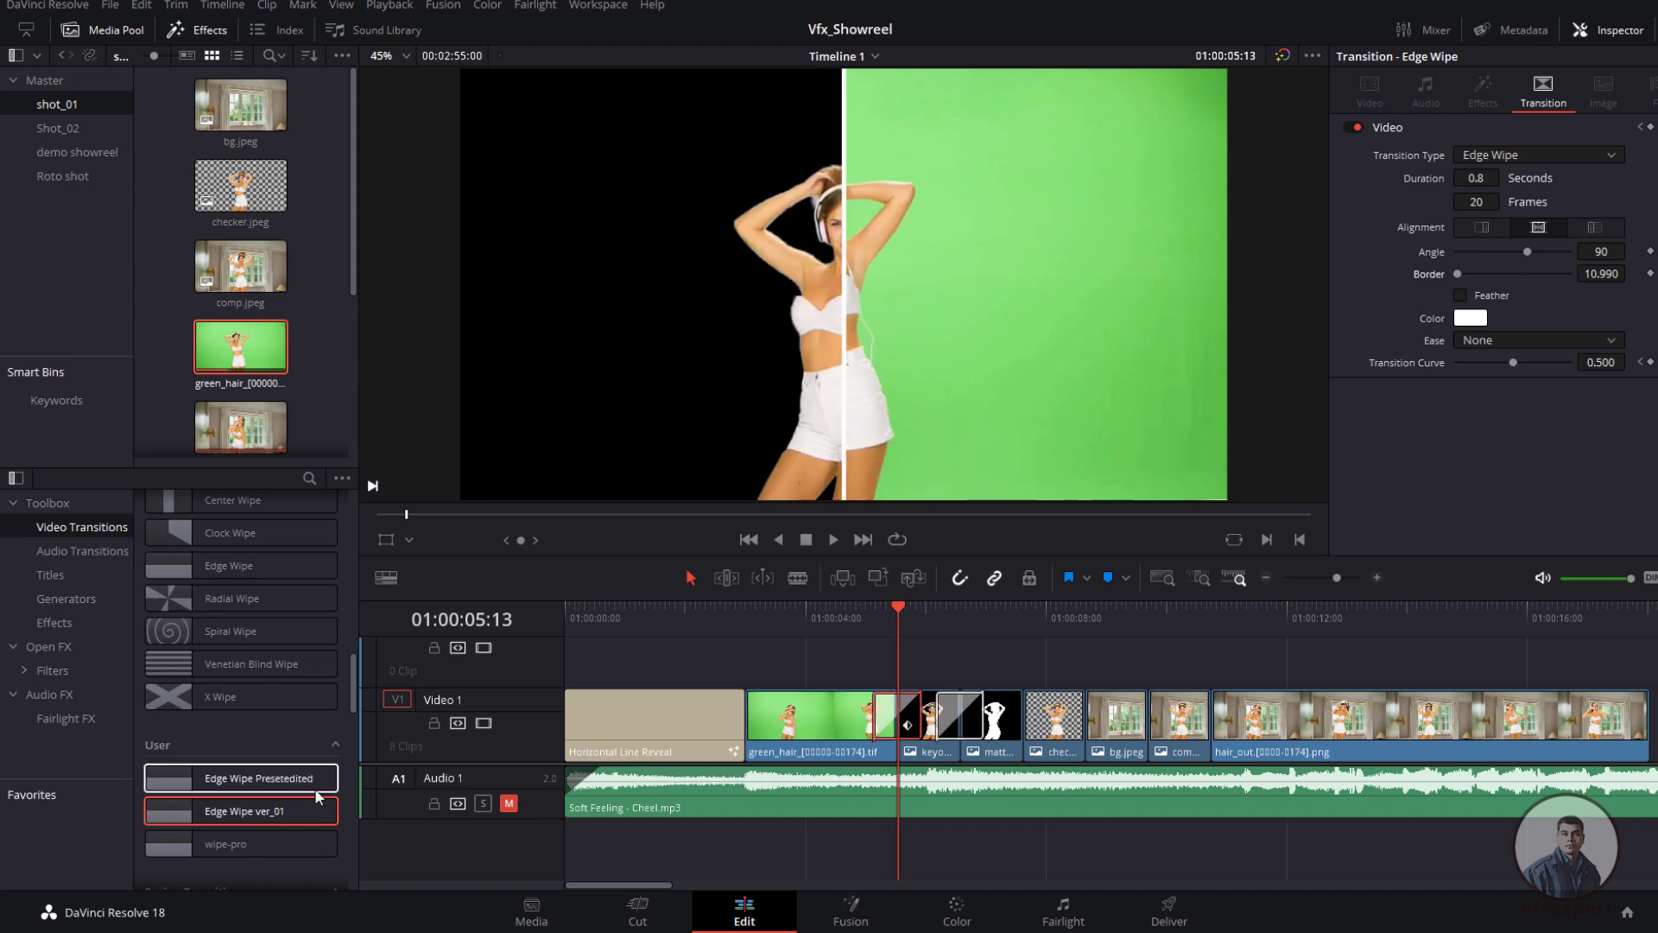
pyautogui.moveTo(218, 813); pyautogui.dragTo(1012, 715)
pyautogui.moveTo(247, 812); pyautogui.dragTo(1085, 715)
pyautogui.moveTo(242, 812); pyautogui.dragTo(1147, 712)
pyautogui.moveTo(177, 812); pyautogui.dragTo(1218, 716)
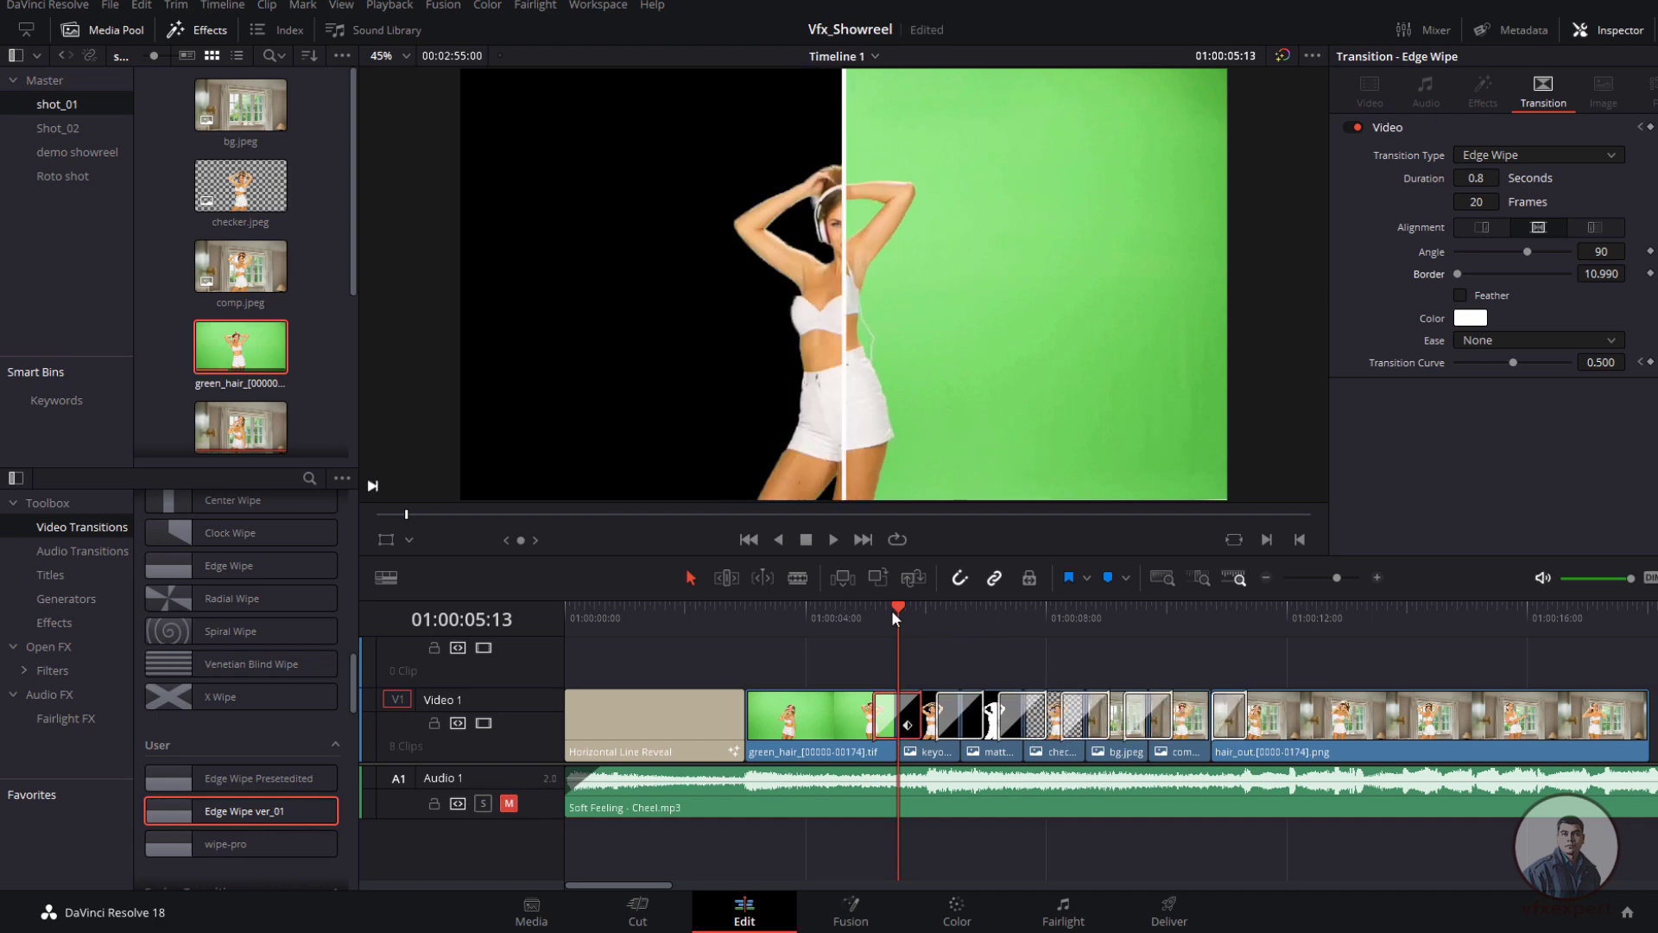
# Step: Play the timeline from the start to review the wipes and return to the bg.jpeg still
pyautogui.moveTo(900, 603); pyautogui.dragTo(454, 660)
pyautogui.click(836, 541)
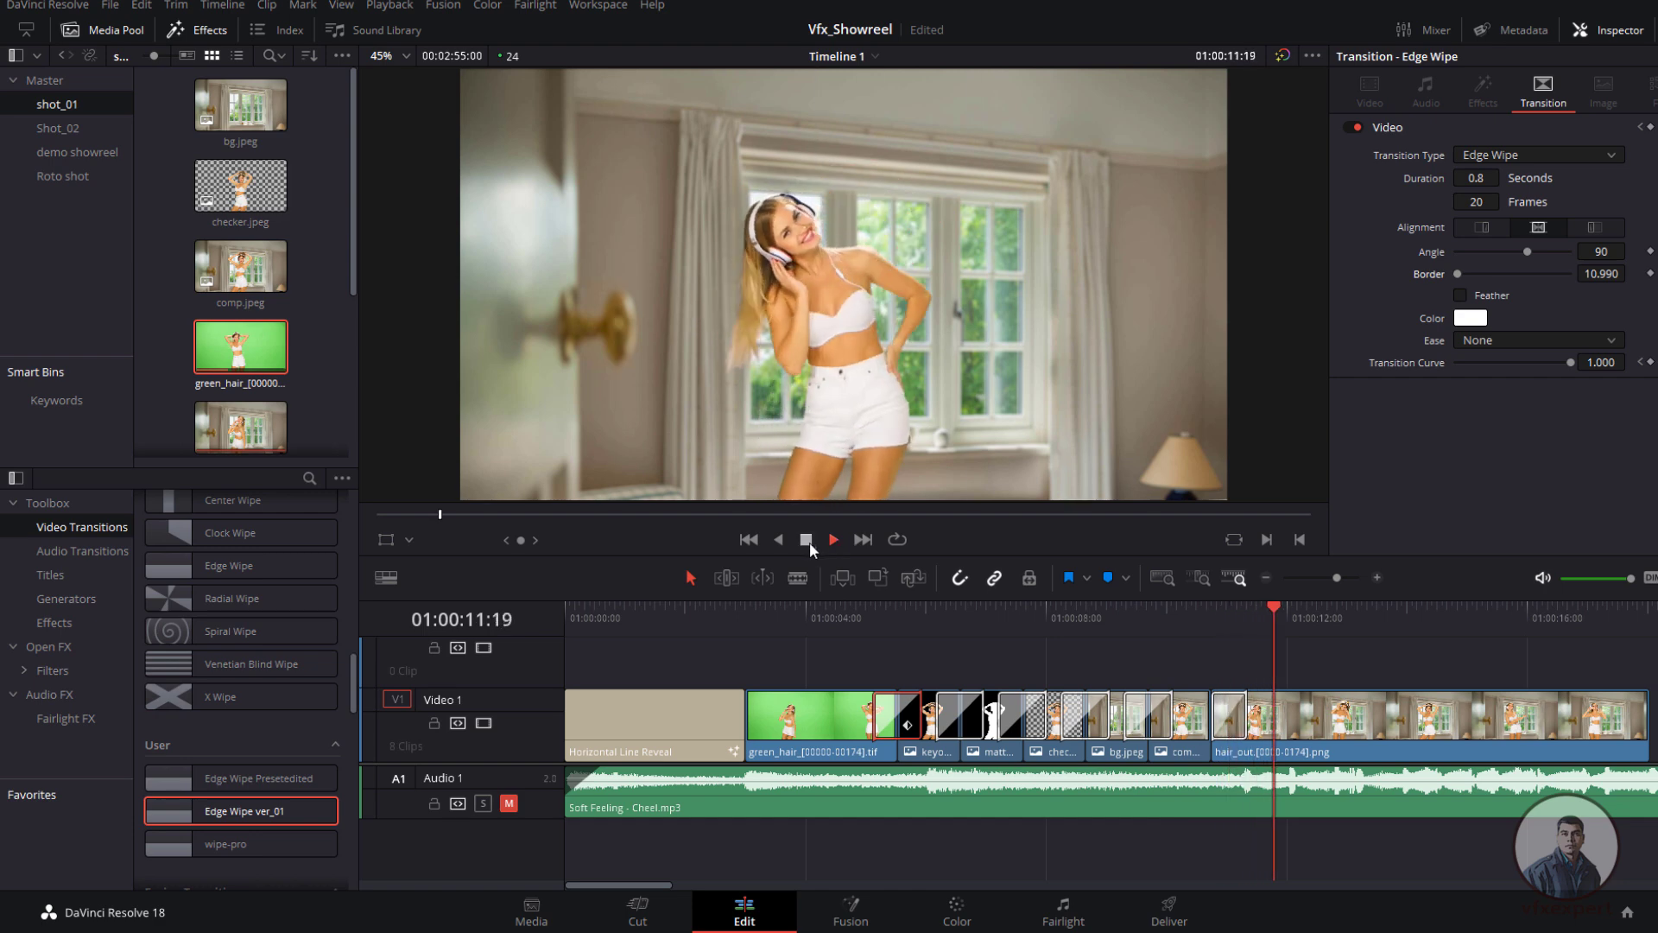
pyautogui.click(810, 541)
pyautogui.moveTo(1190, 616); pyautogui.dragTo(1110, 622)
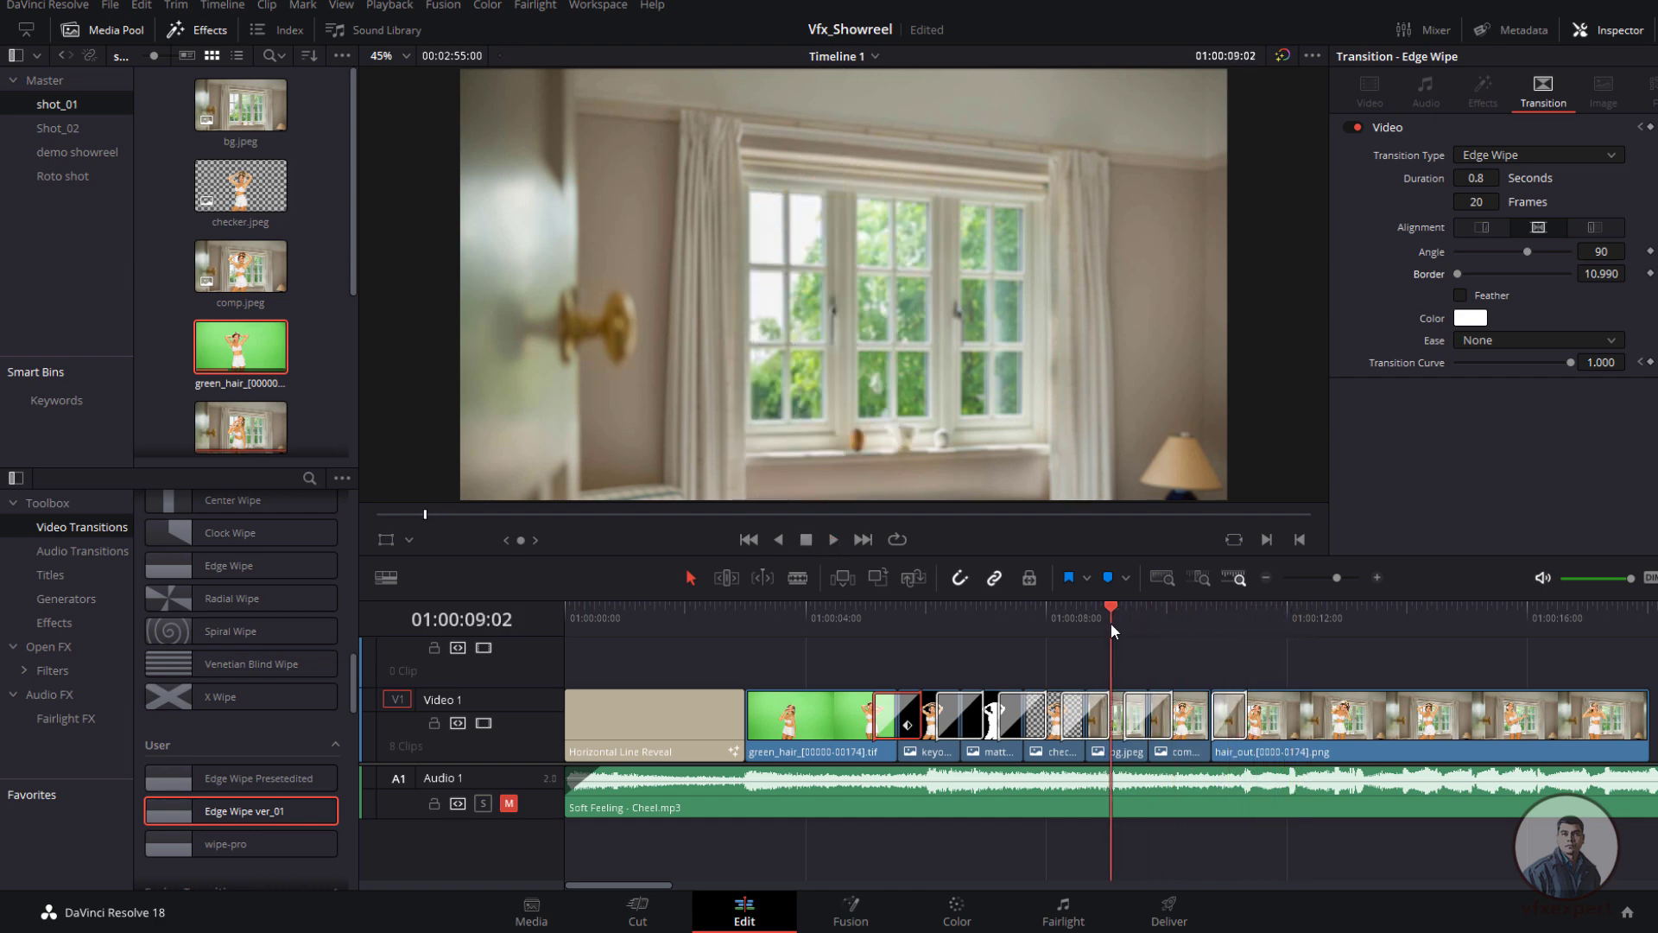
# Step: Delete the bg.jpeg still, closing its gap, and add the Edge Wipe ver_01 preset between checker.jpeg and comp.jpeg
pyautogui.click(1117, 749)
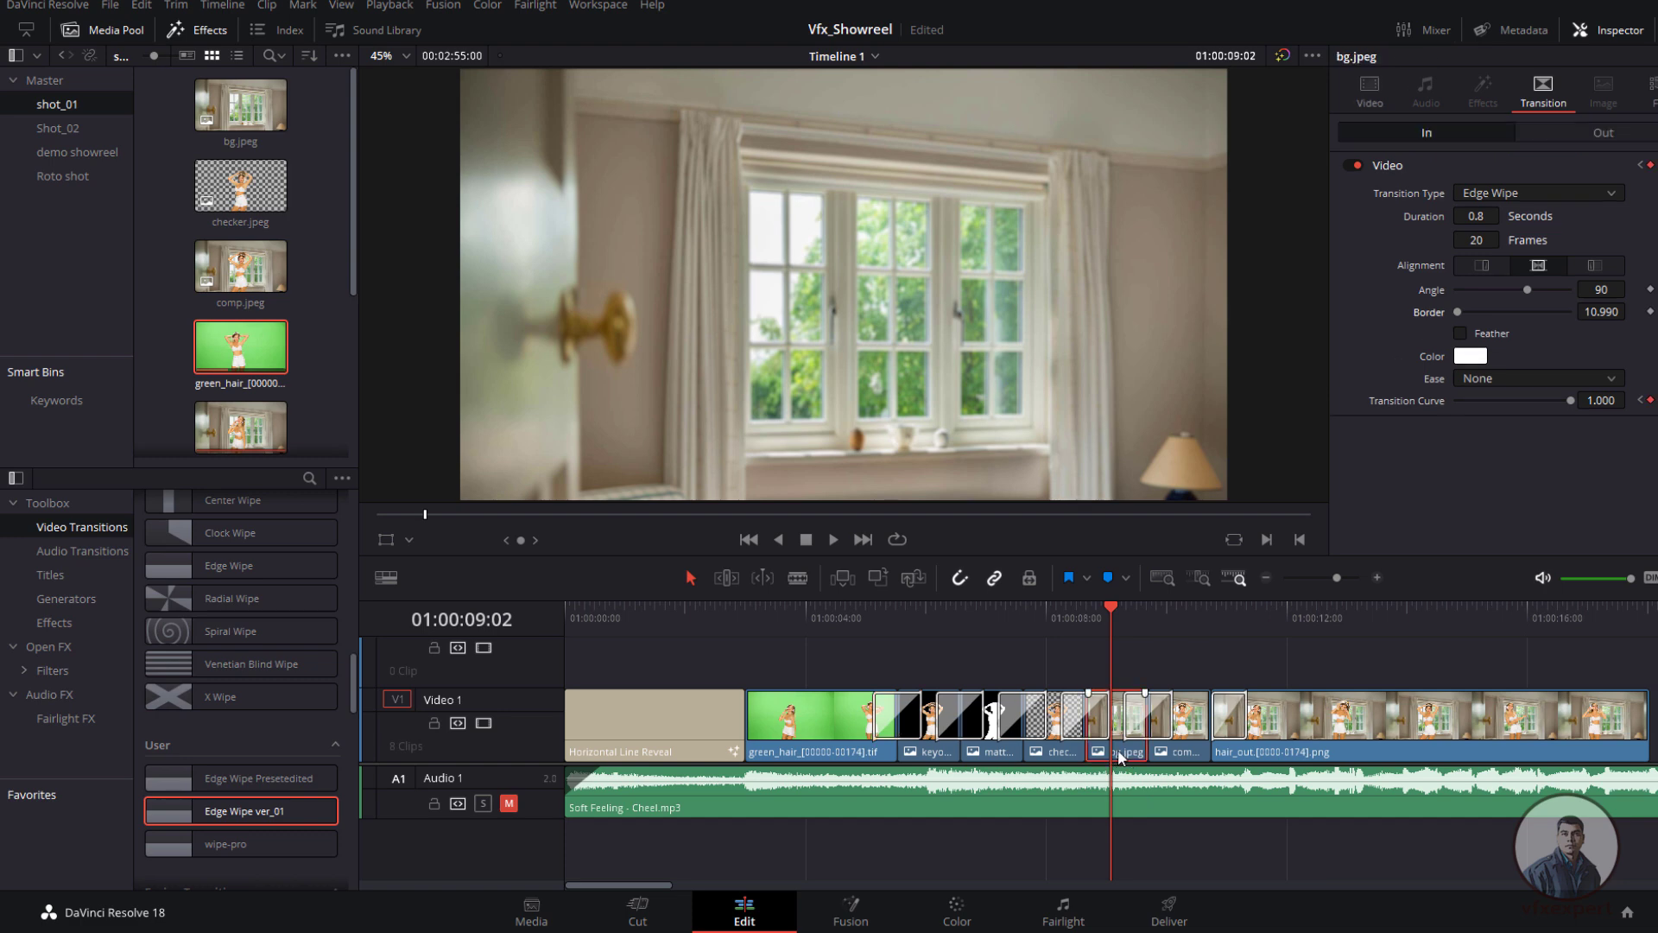
pyautogui.press('Delete')
pyautogui.moveTo(247, 811); pyautogui.dragTo(1084, 721)
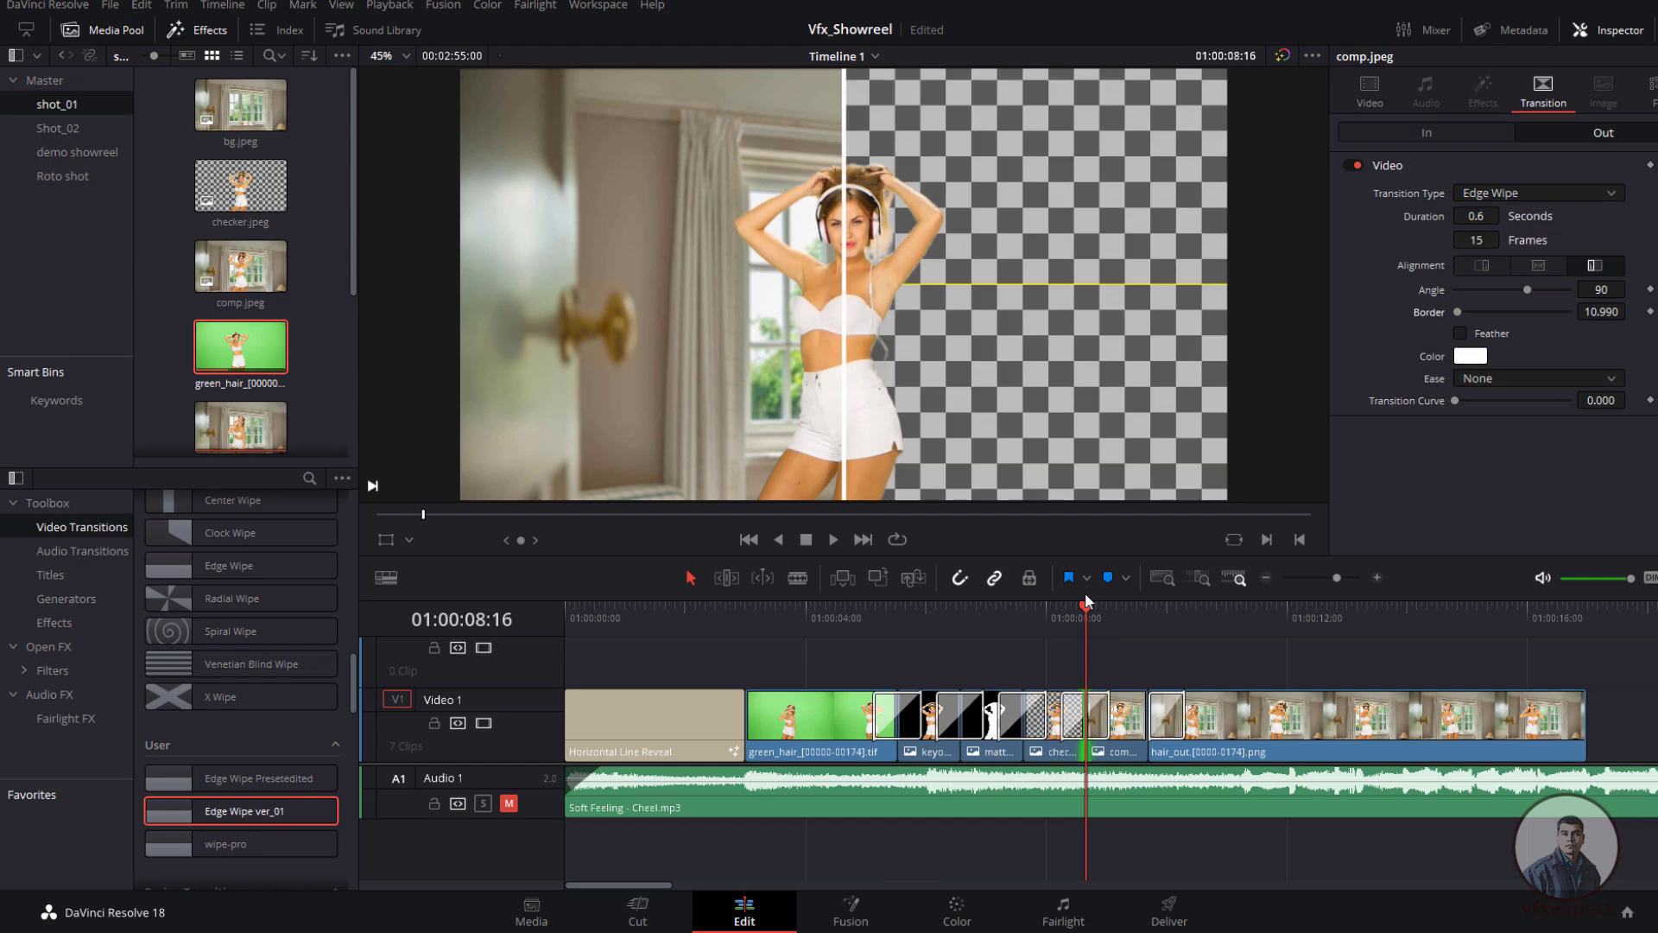
# Step: Unmute Audio 1 and play the showreel from the start with music, then return to the green_hair clip
pyautogui.moveTo(1086, 608); pyautogui.dragTo(498, 655)
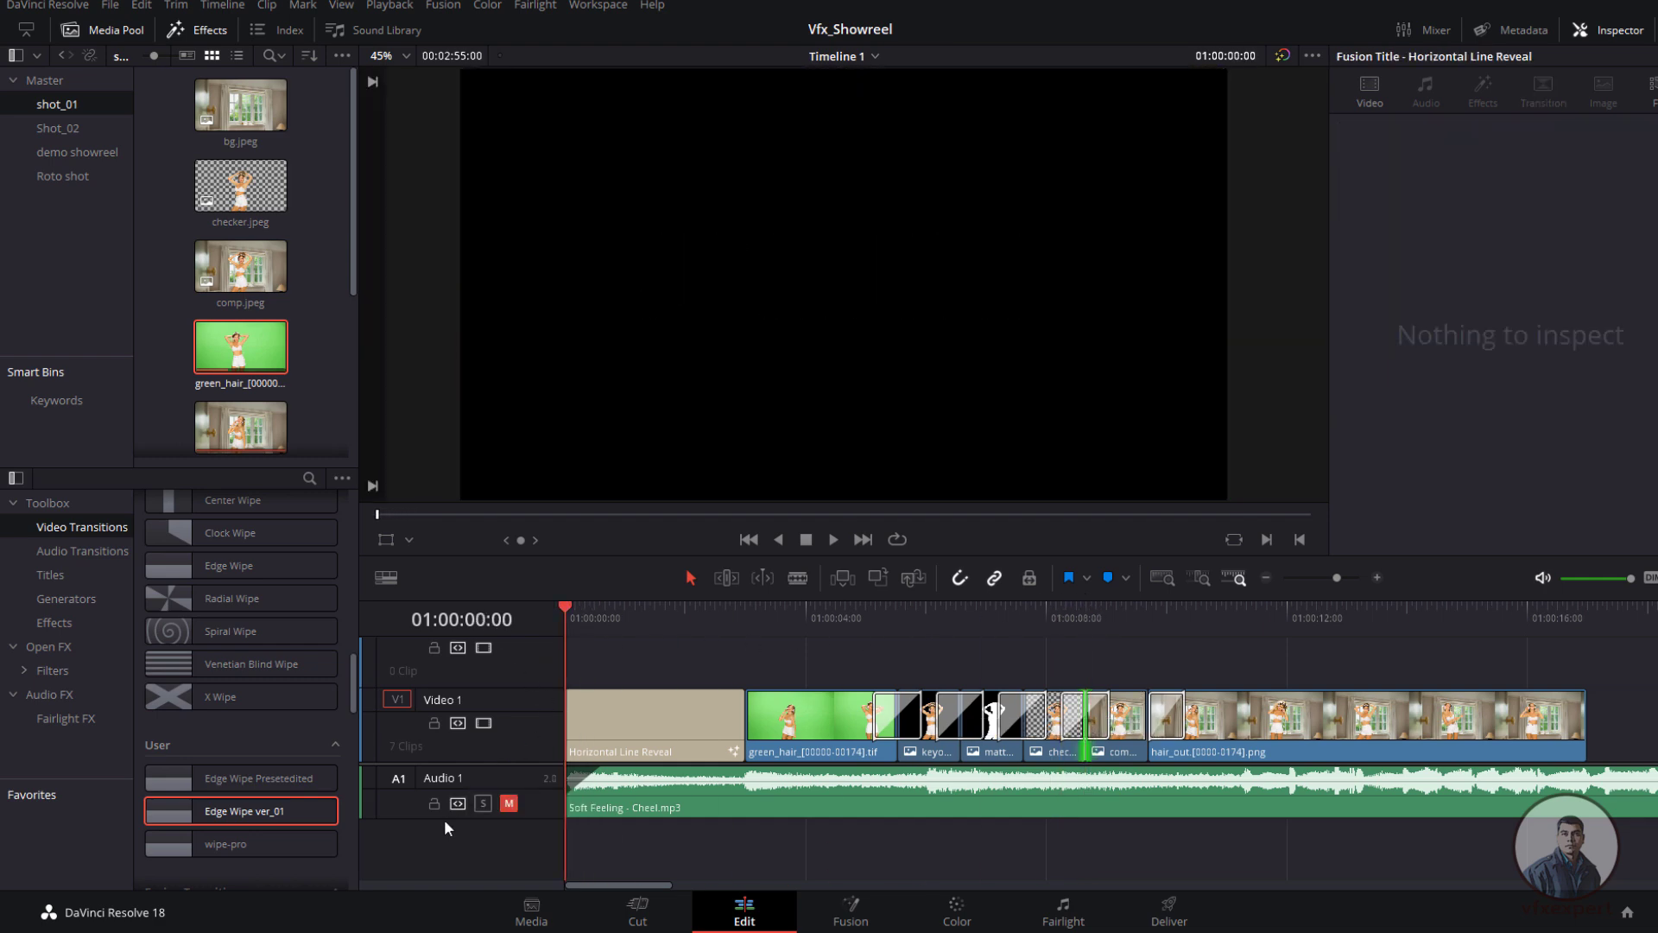
pyautogui.click(505, 805)
pyautogui.click(640, 785)
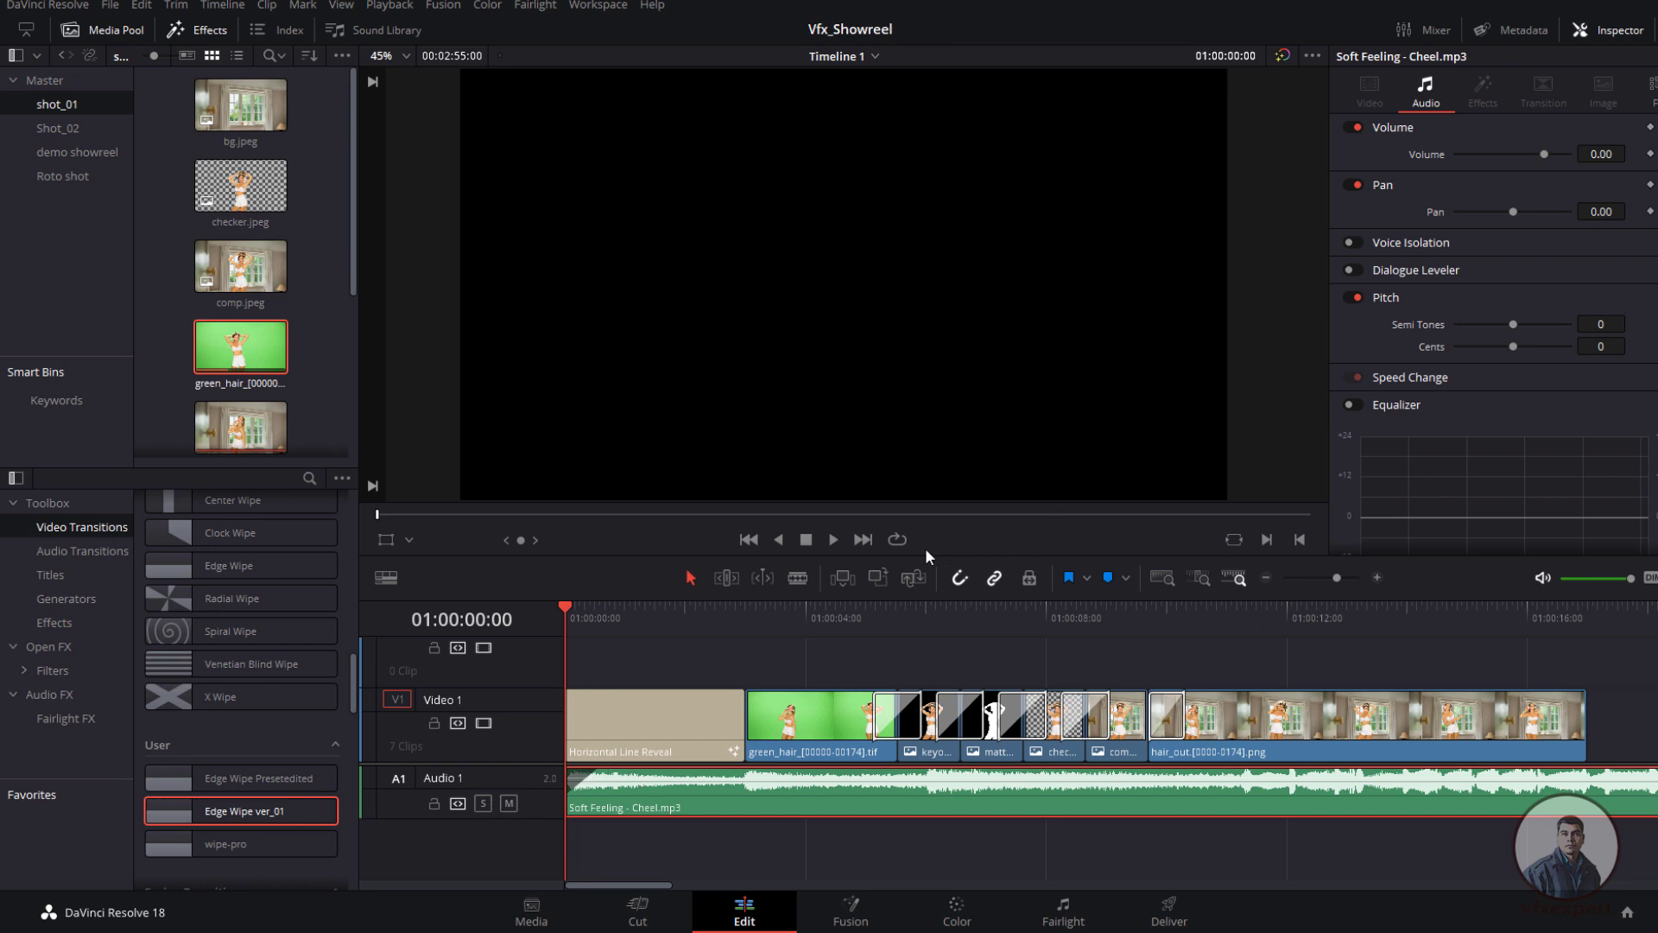
pyautogui.click(834, 540)
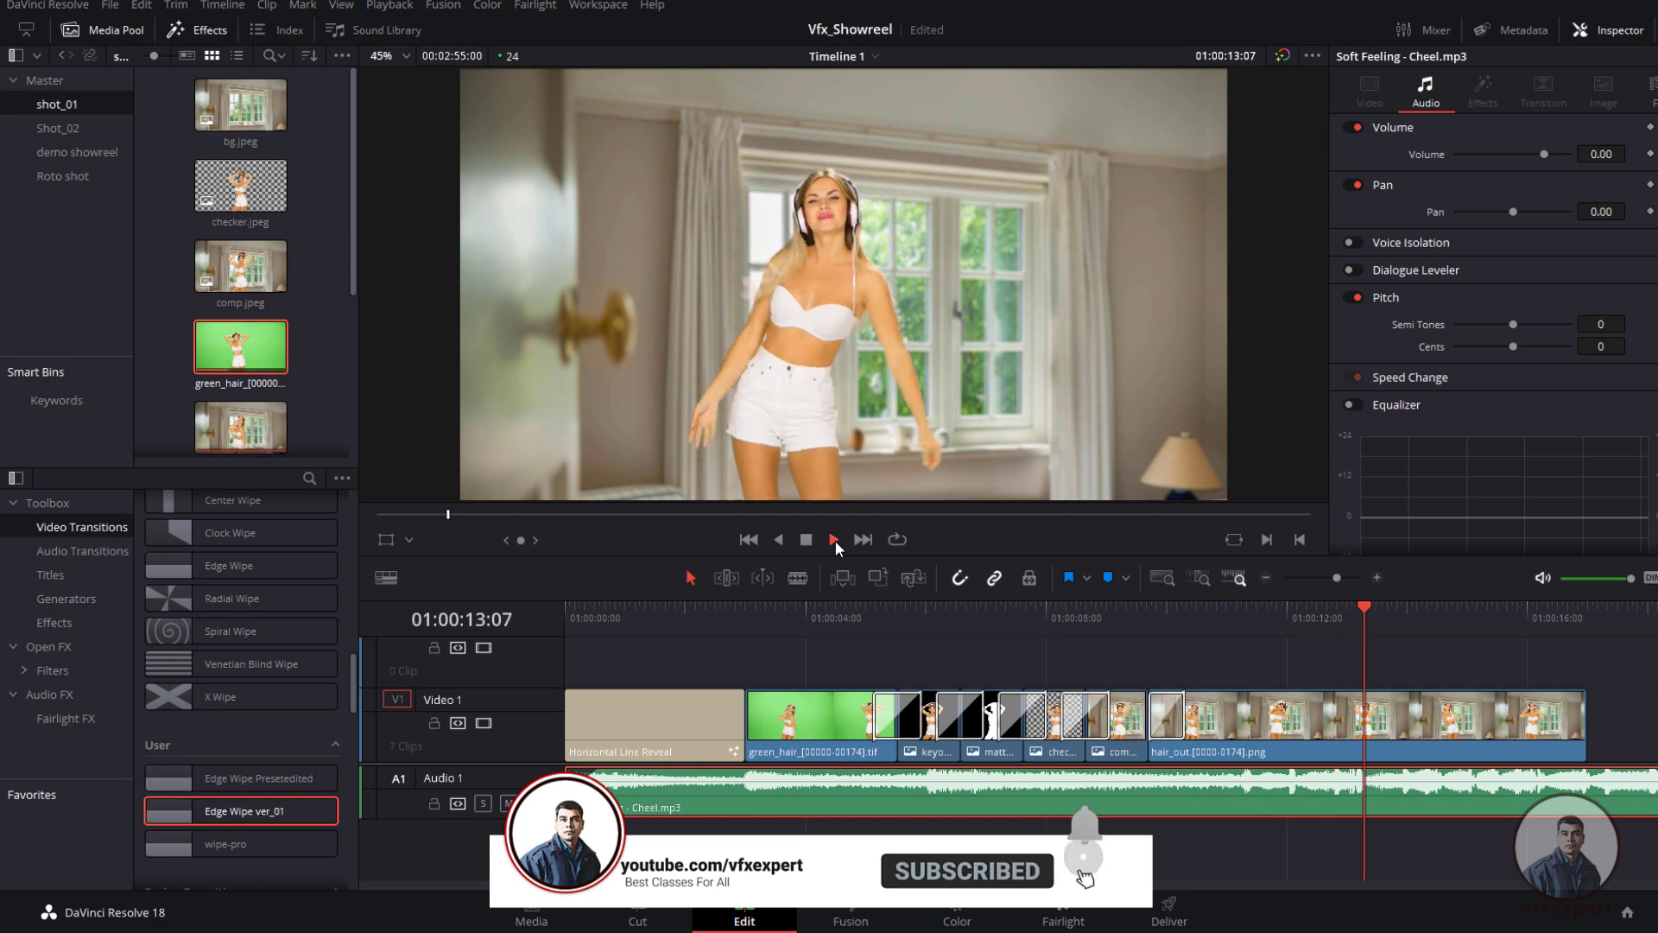
pyautogui.press('space')
pyautogui.moveTo(1136, 626); pyautogui.dragTo(811, 632)
pyautogui.press('Down')
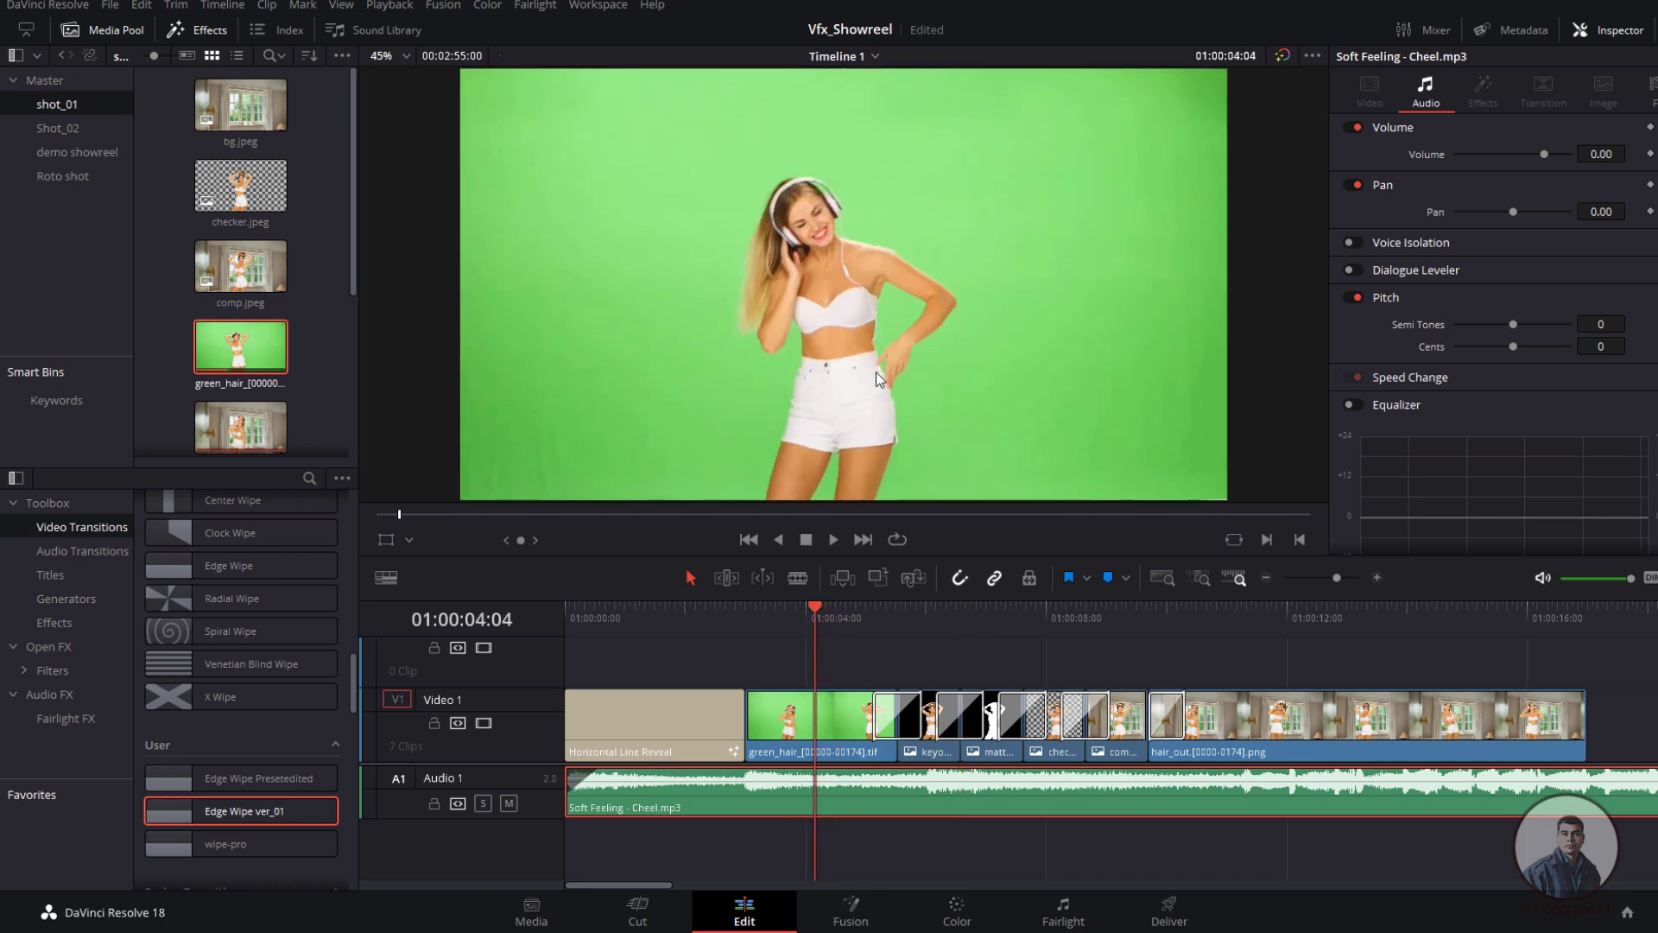
# Step: Add a basic Text title on Video 2 above green_hair and shorten it to end where the first wipe begins
pyautogui.moveTo(352, 665); pyautogui.dragTo(347, 504)
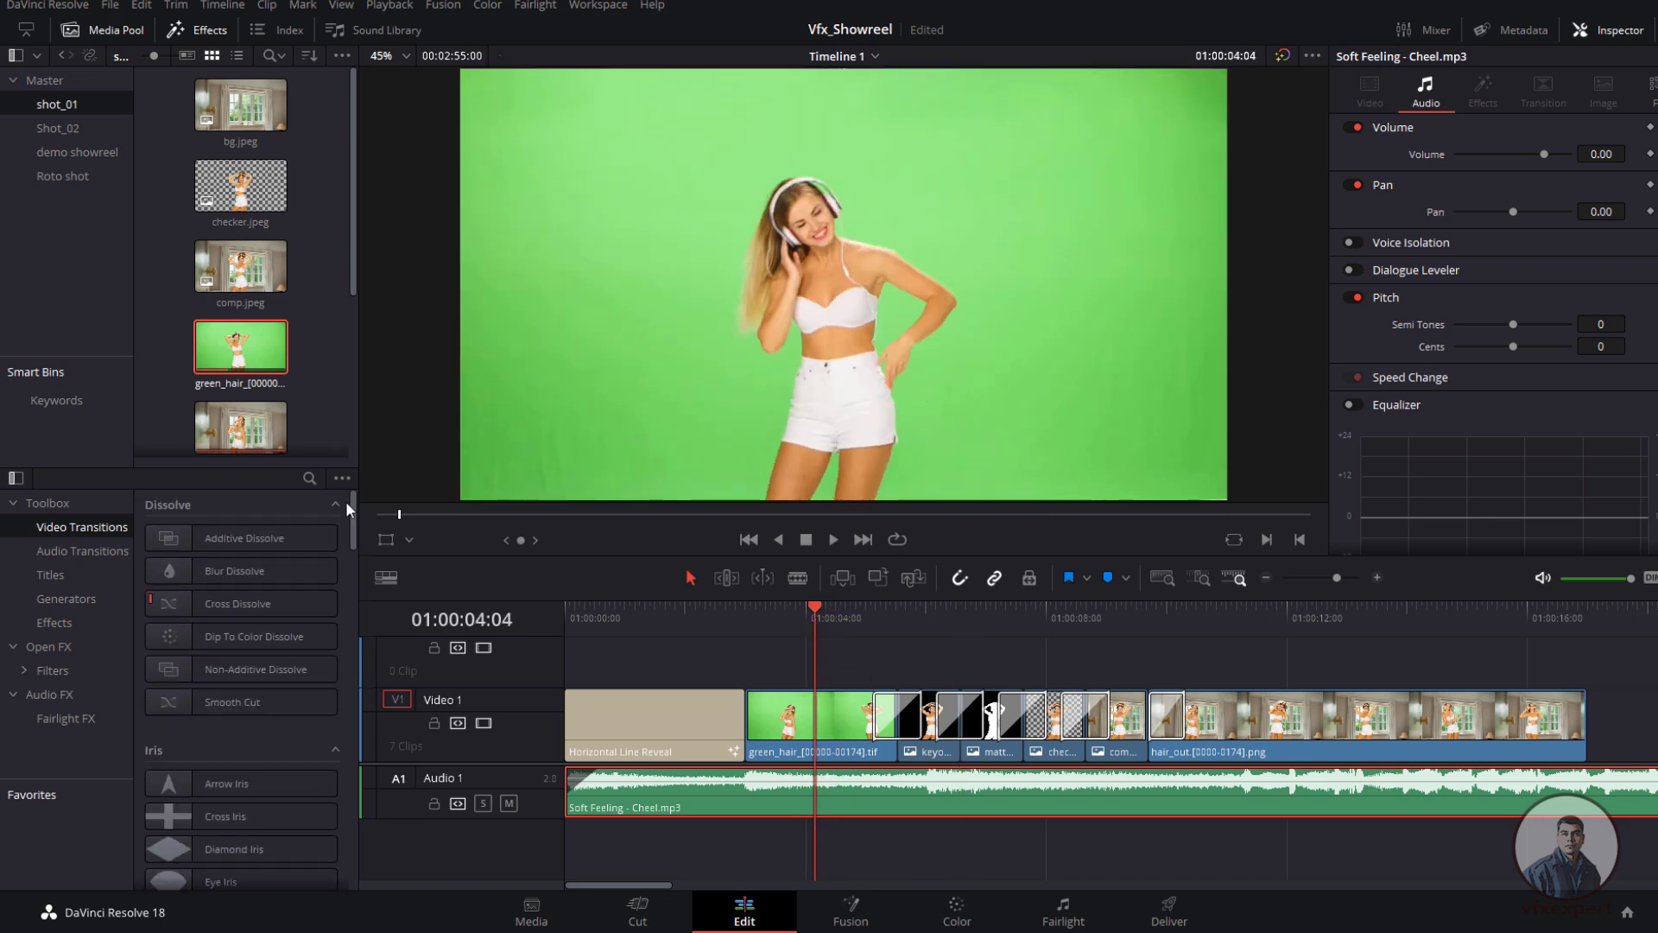
pyautogui.click(52, 574)
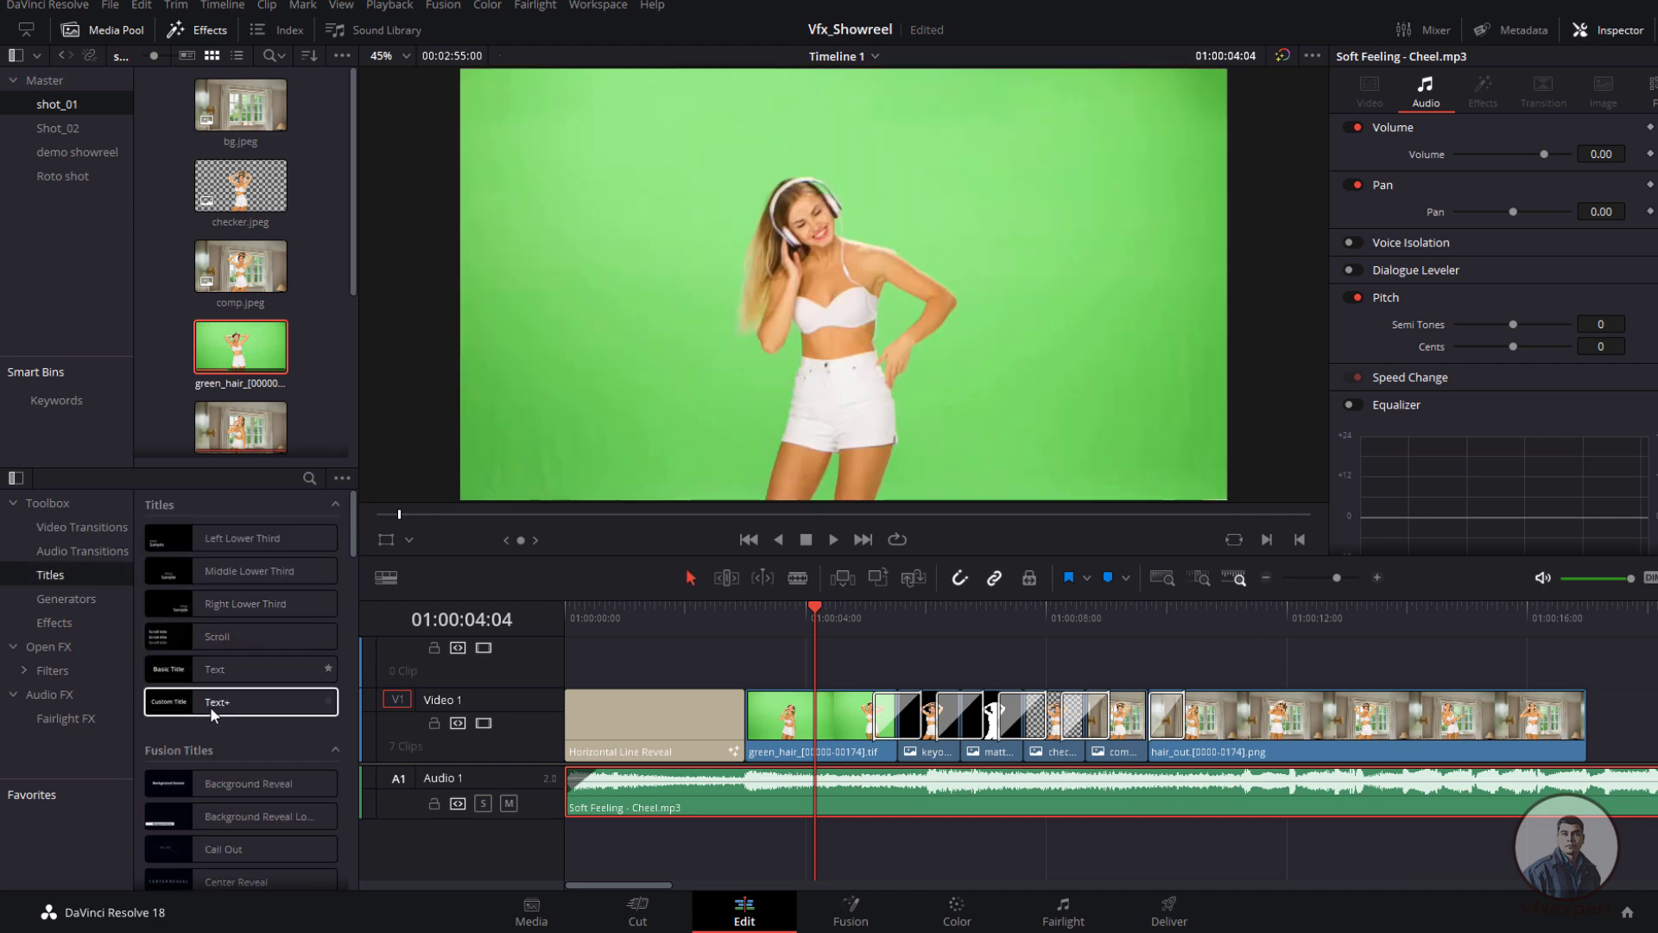
pyautogui.moveTo(195, 672); pyautogui.dragTo(756, 681)
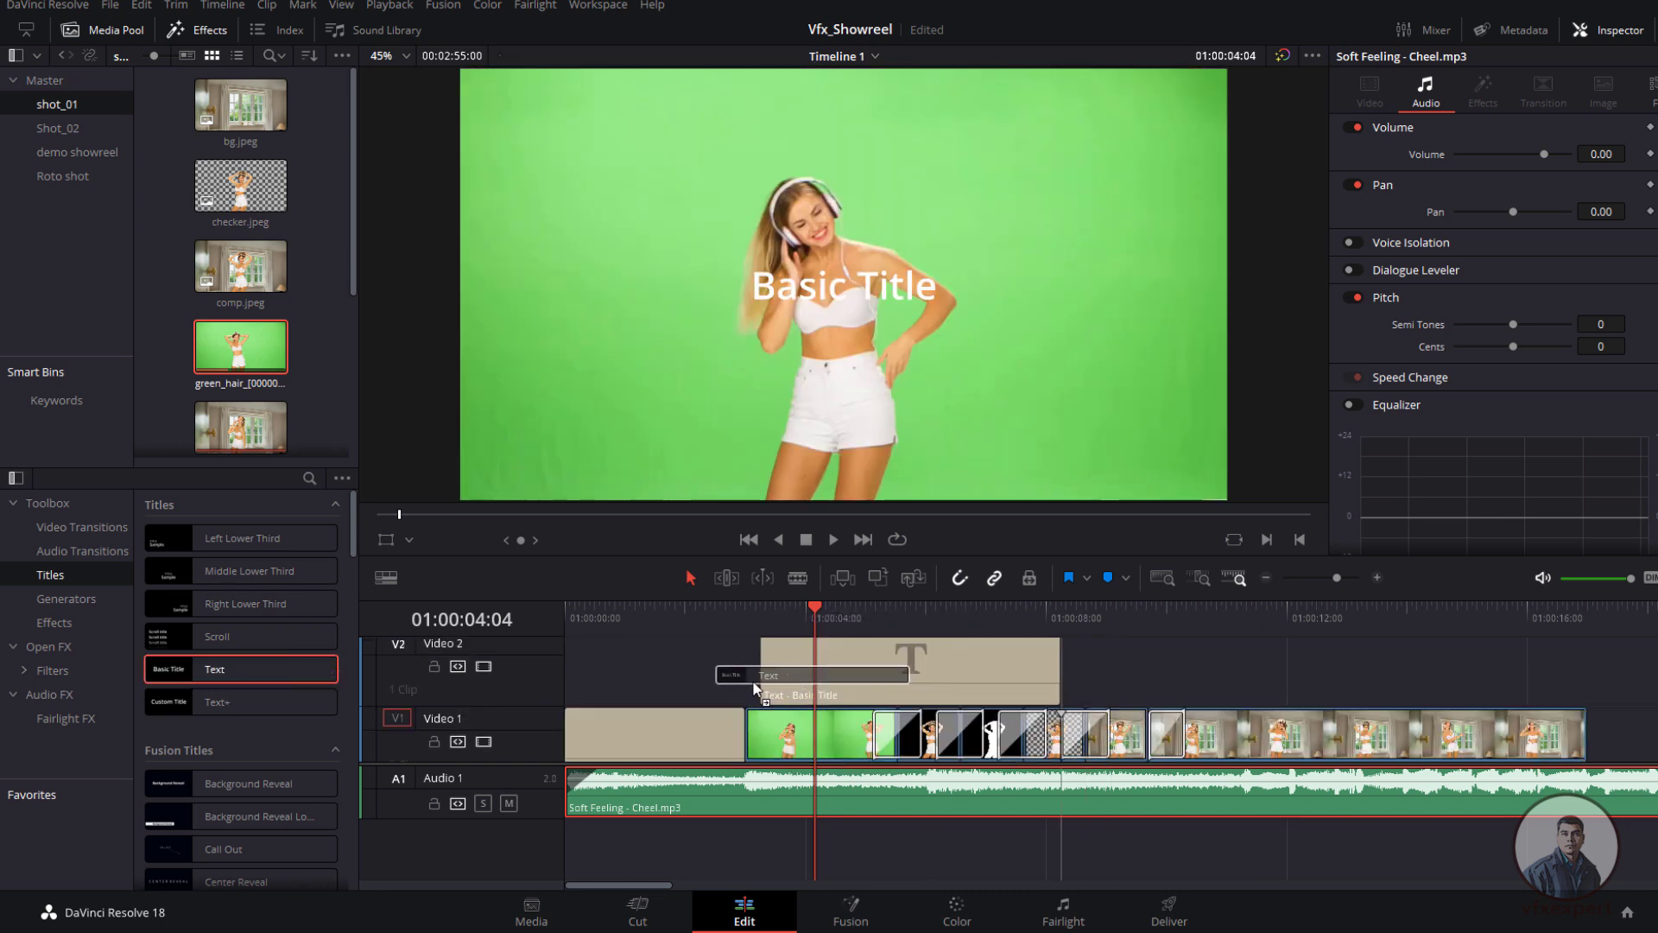
pyautogui.moveTo(1045, 667); pyautogui.dragTo(870, 670)
pyautogui.click(836, 691)
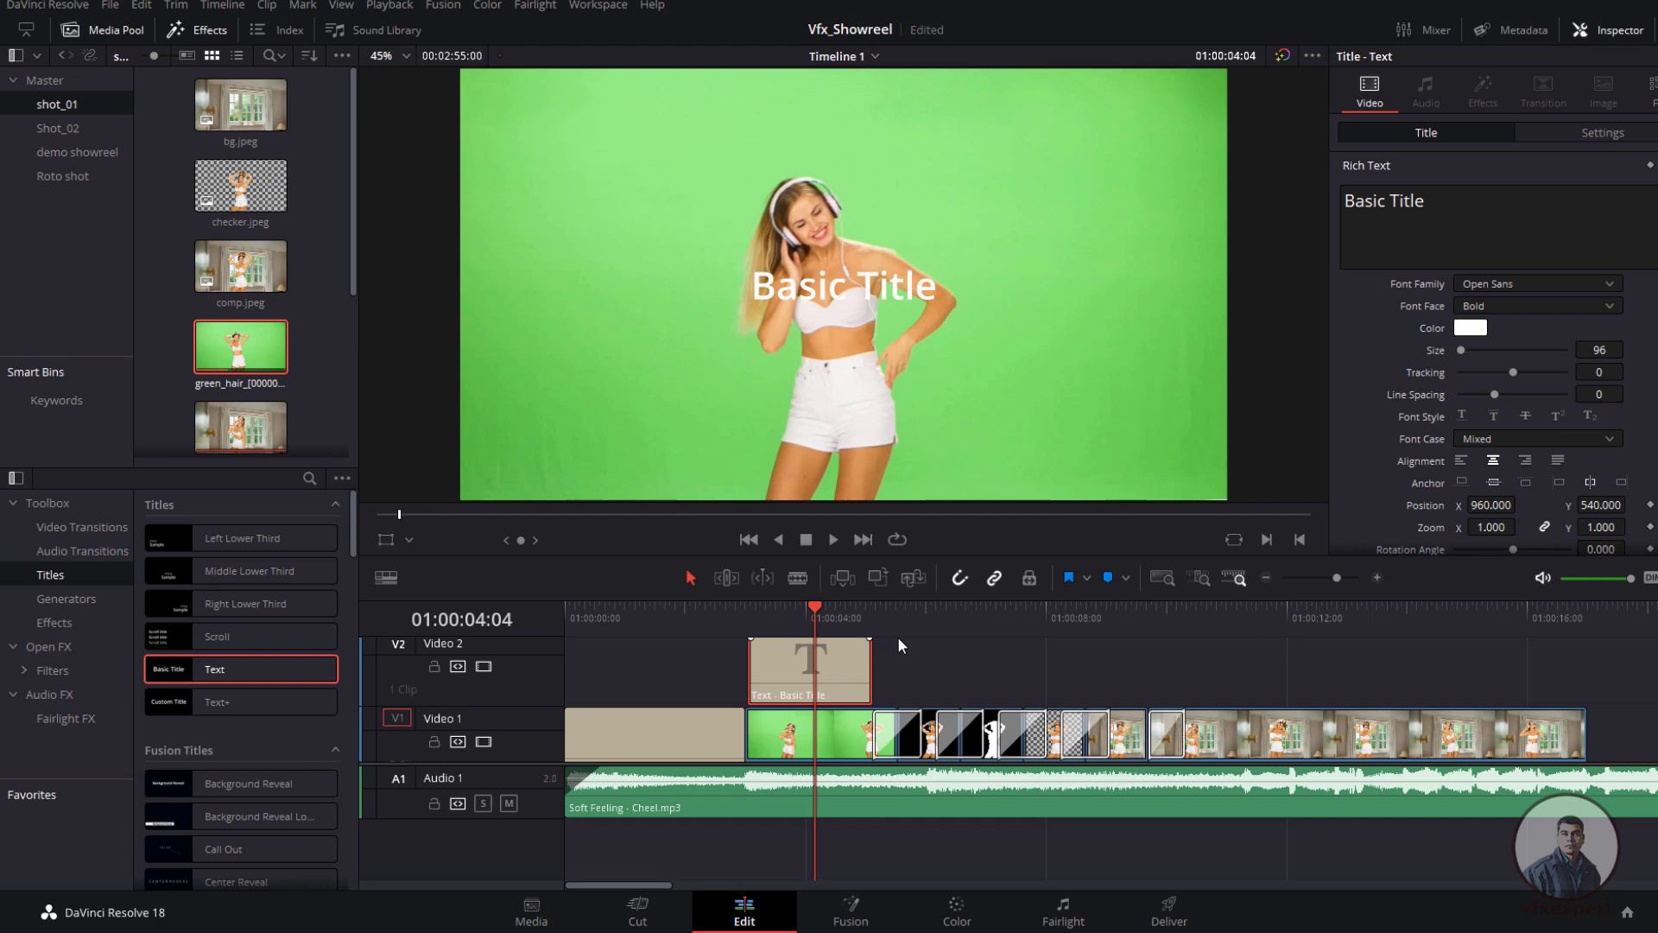
# Step: Replace the basic title's text with Original_Plate
pyautogui.click(1454, 216)
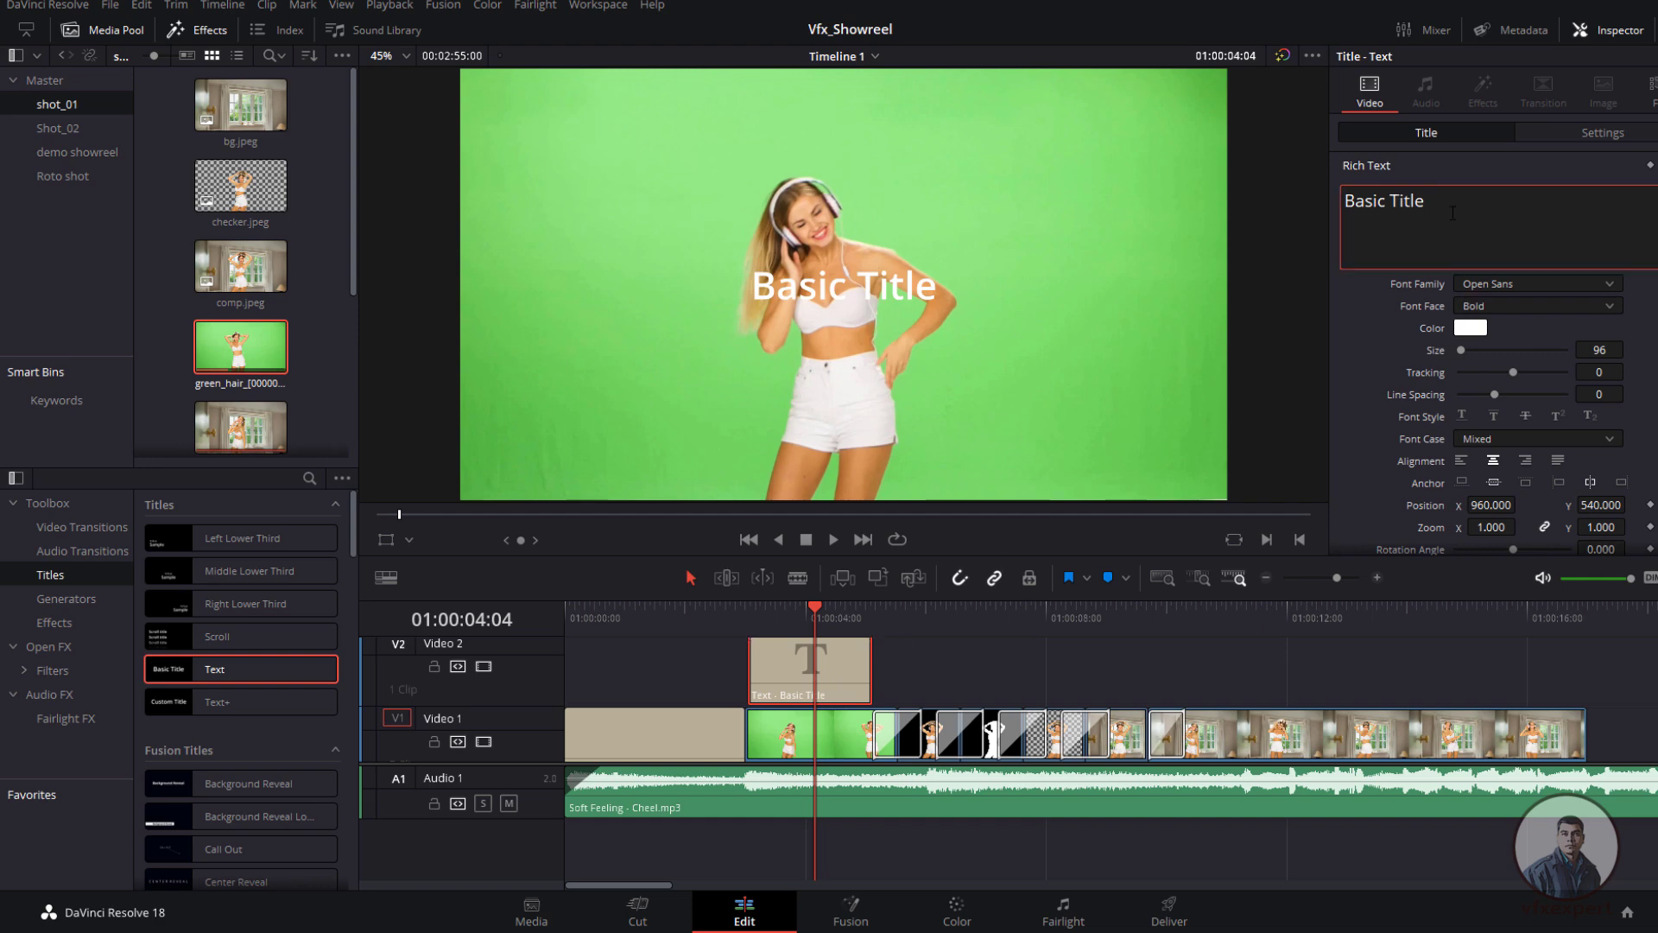
pyautogui.hotkey('ctrl', 'a')
pyautogui.write('Original_Plate')
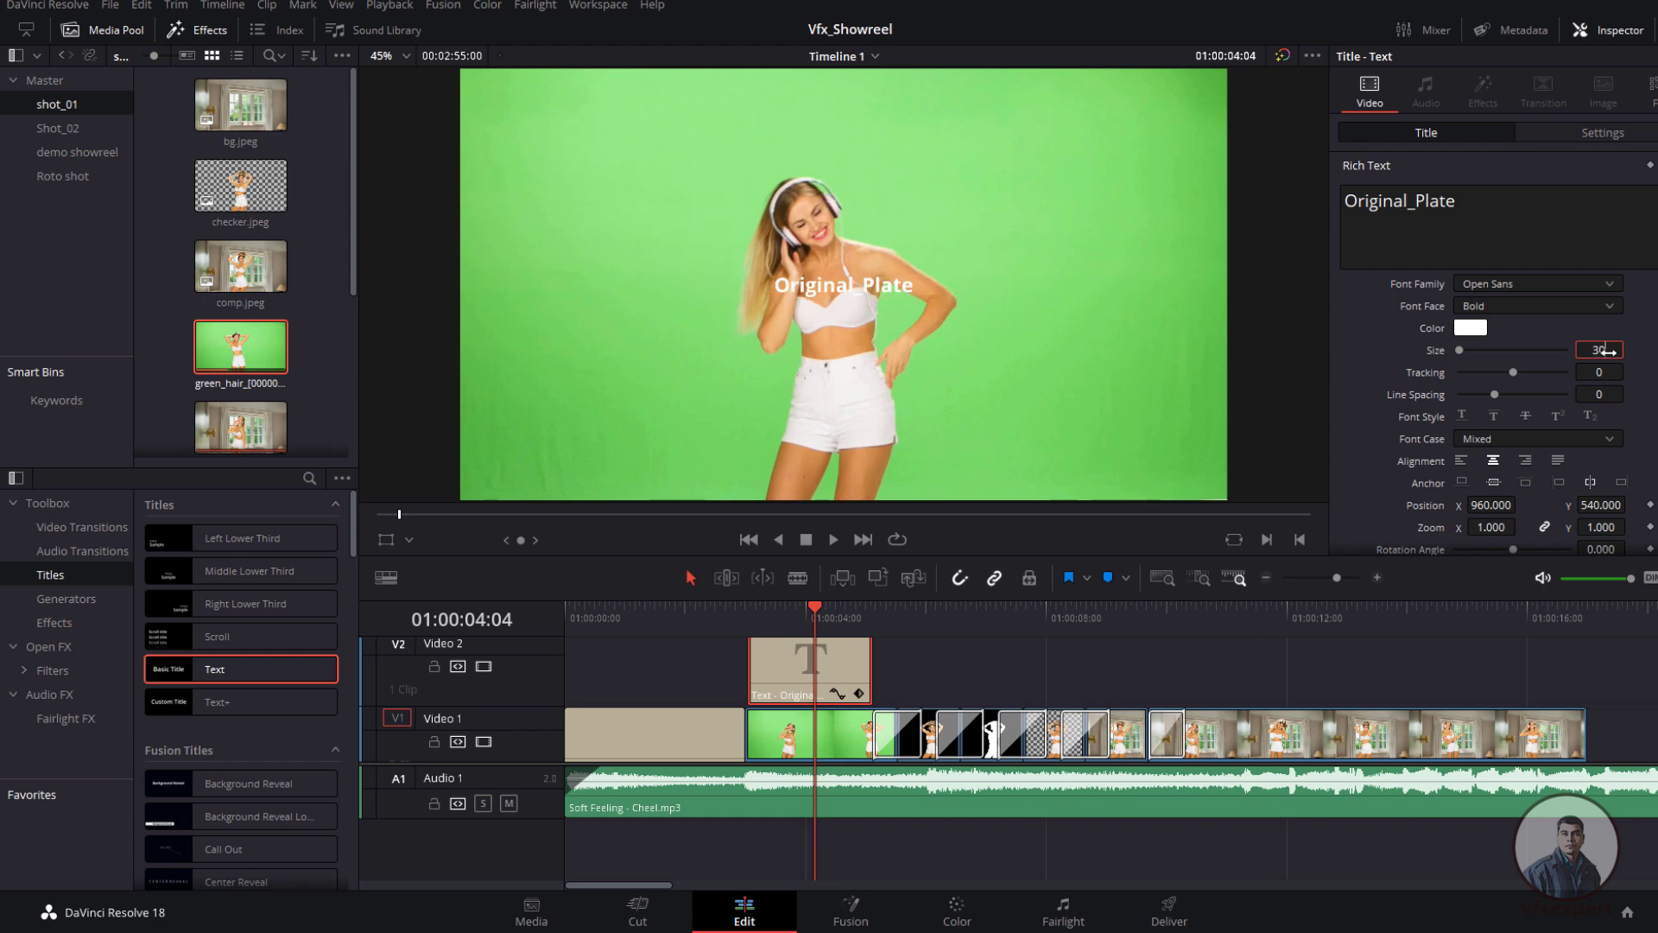
# Step: Position the Original_Plate title near the frame's lower-left corner at X 192, Y 108, and play it over the green_hair clip
pyautogui.moveTo(859, 289); pyautogui.dragTo(557, 456)
pyautogui.moveTo(777, 605); pyautogui.dragTo(702, 605)
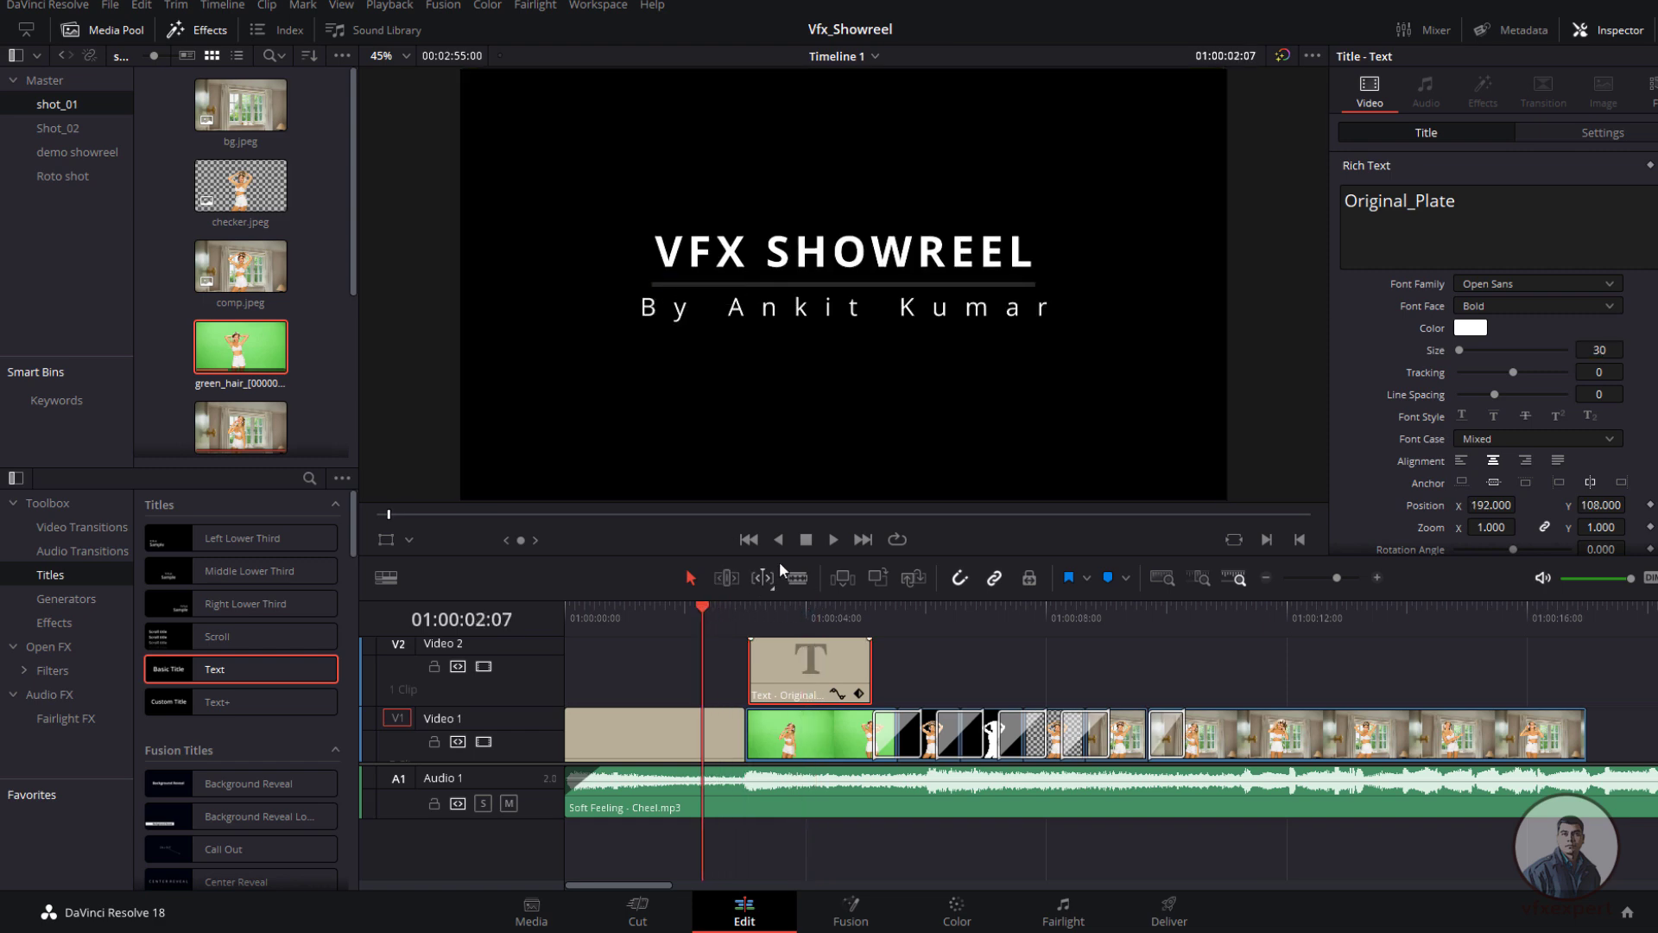
pyautogui.click(834, 544)
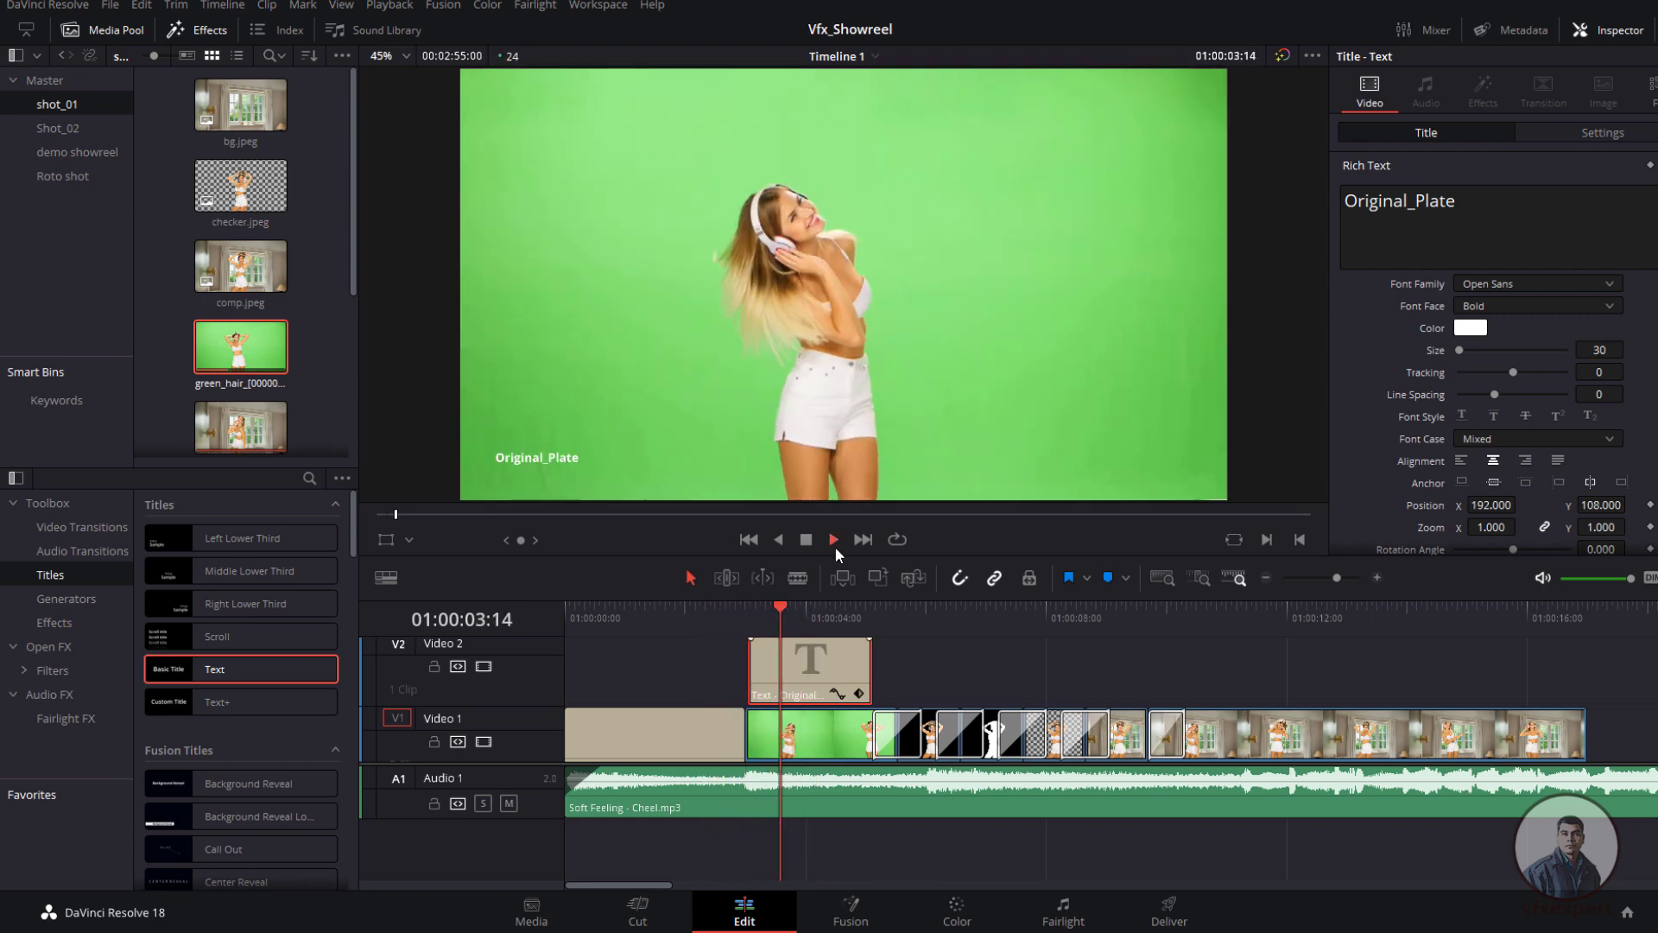
pyautogui.press('space')
pyautogui.press('Right')
pyautogui.press('Right')
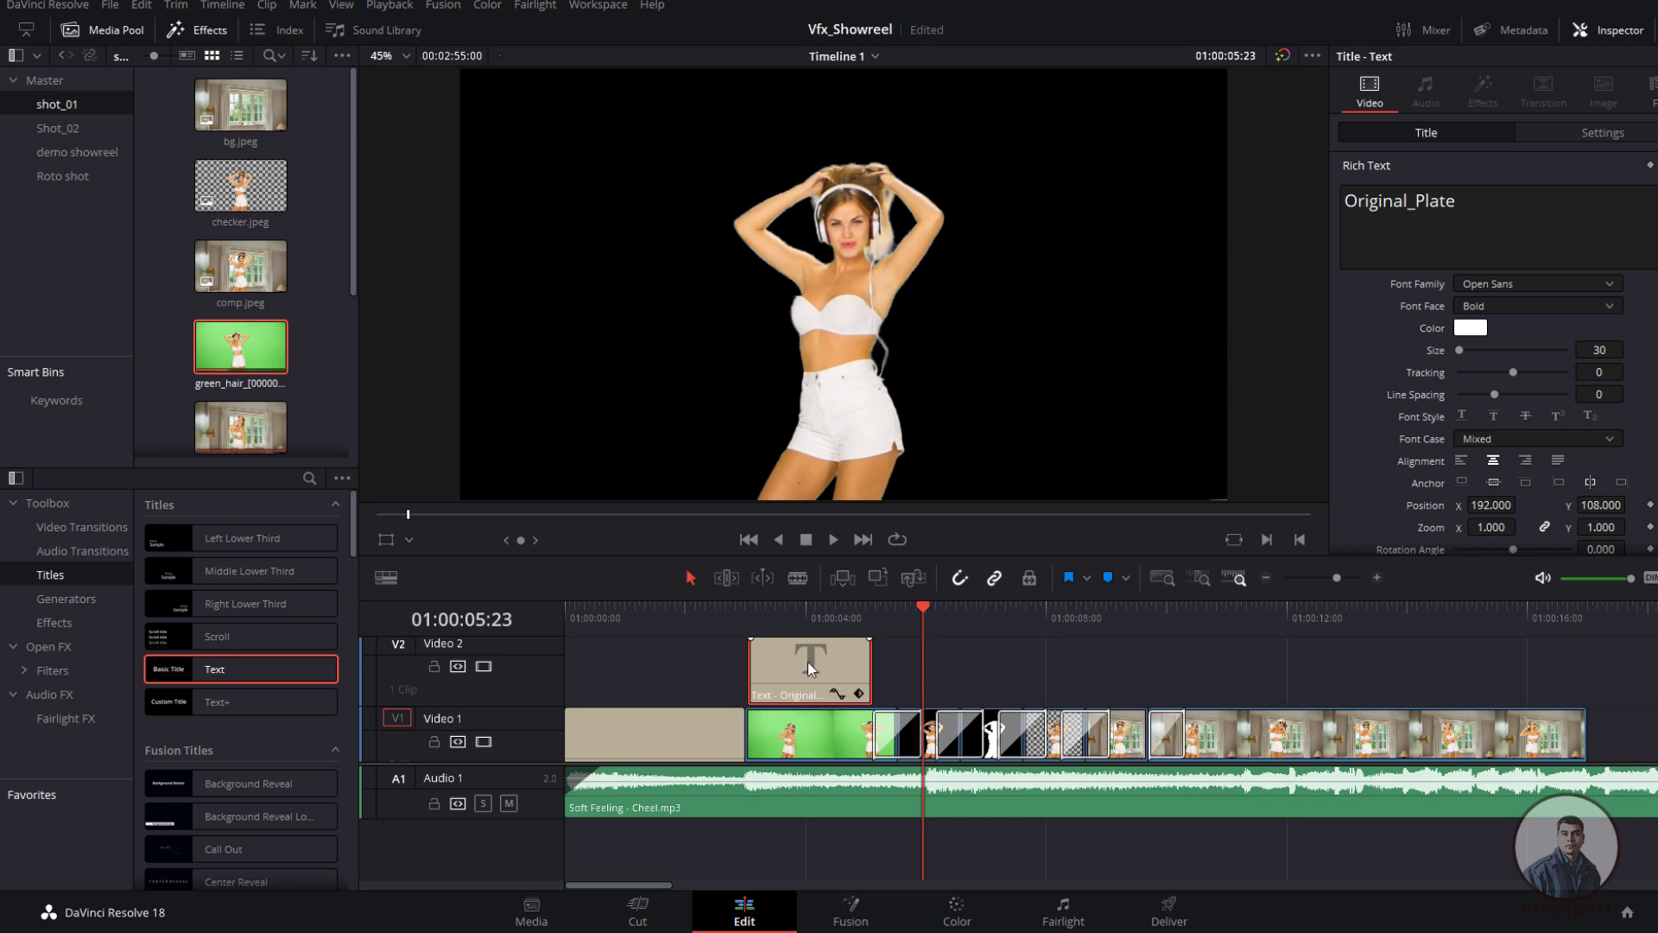
# Step: Duplicate the Original_Plate title on Video 2 above the keyed-out still, match its length, and change the copy's text to Keyout
pyautogui.keyDown('alt'); pyautogui.moveTo(825, 667); pyautogui.dragTo(961, 674); pyautogui.keyUp('alt')
pyautogui.moveTo(926, 609); pyautogui.dragTo(937, 610)
pyautogui.click(929, 666)
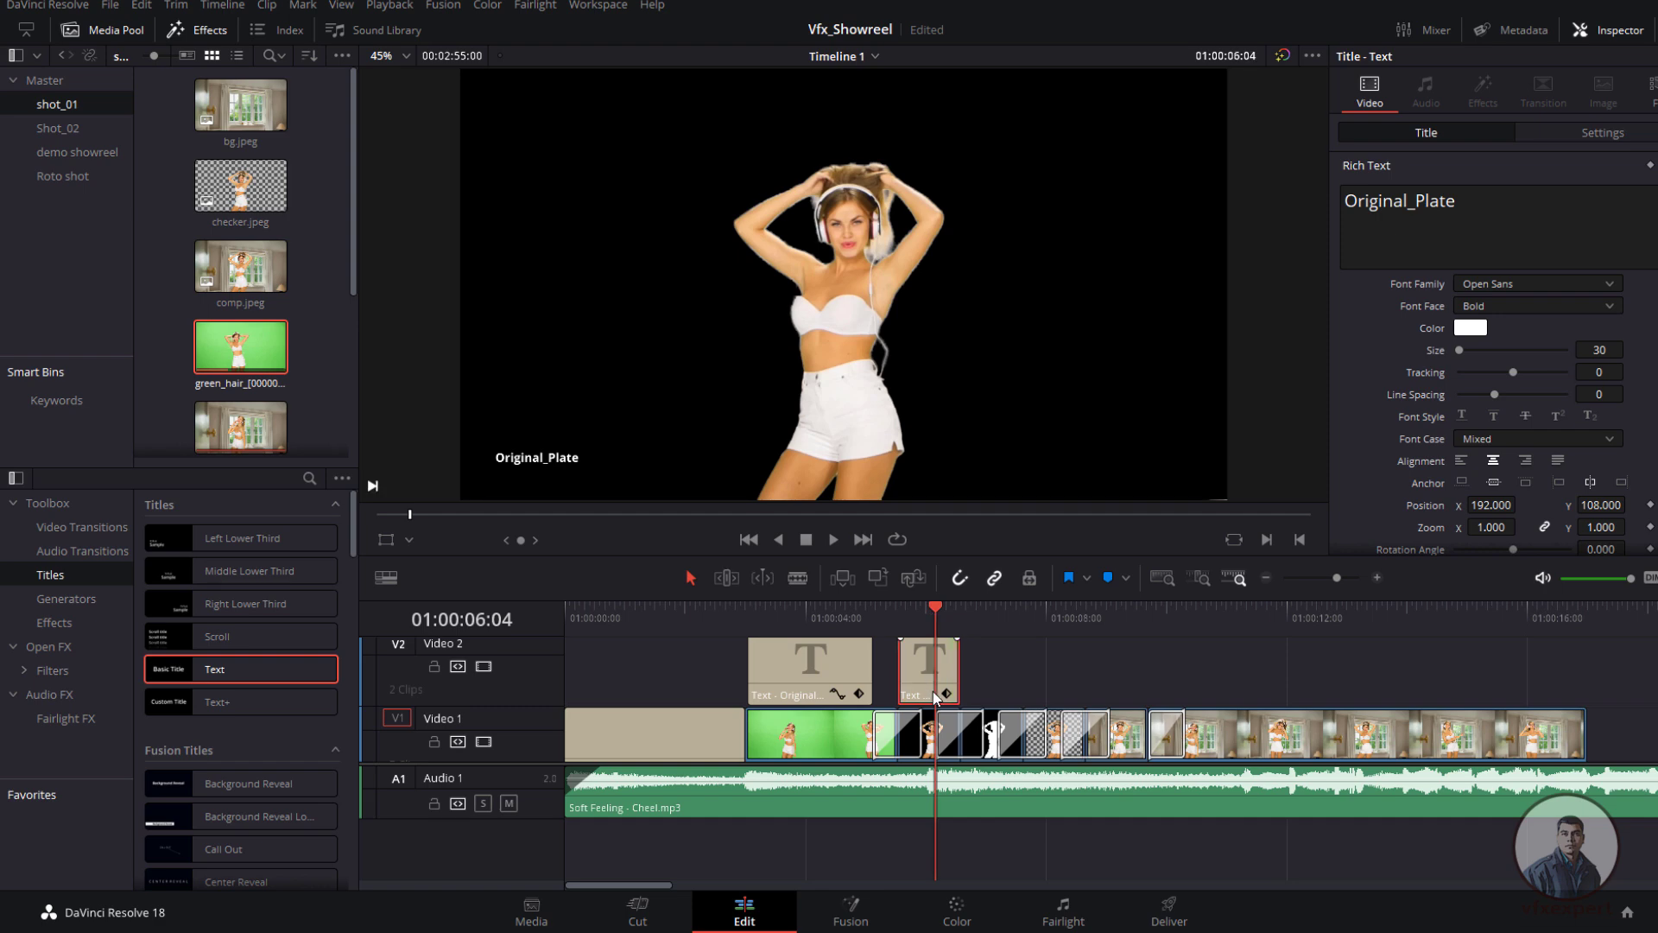
pyautogui.click(1482, 208)
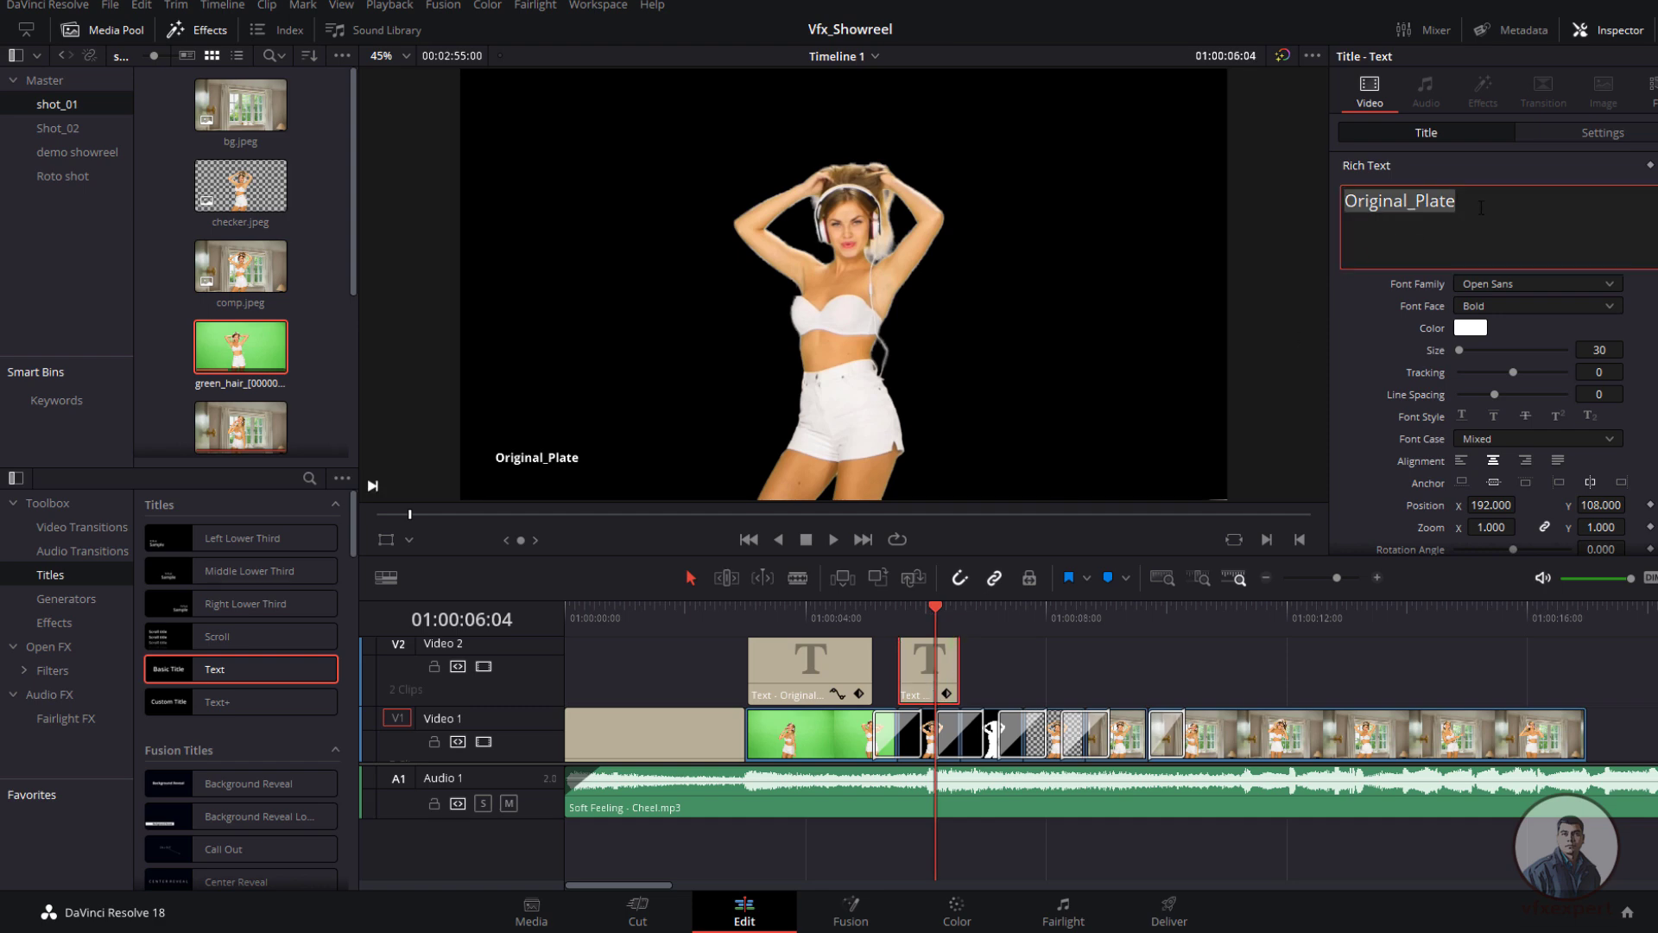
pyautogui.write('Kheyout')
pyautogui.click(1367, 203)
pyautogui.press('BackSpace')
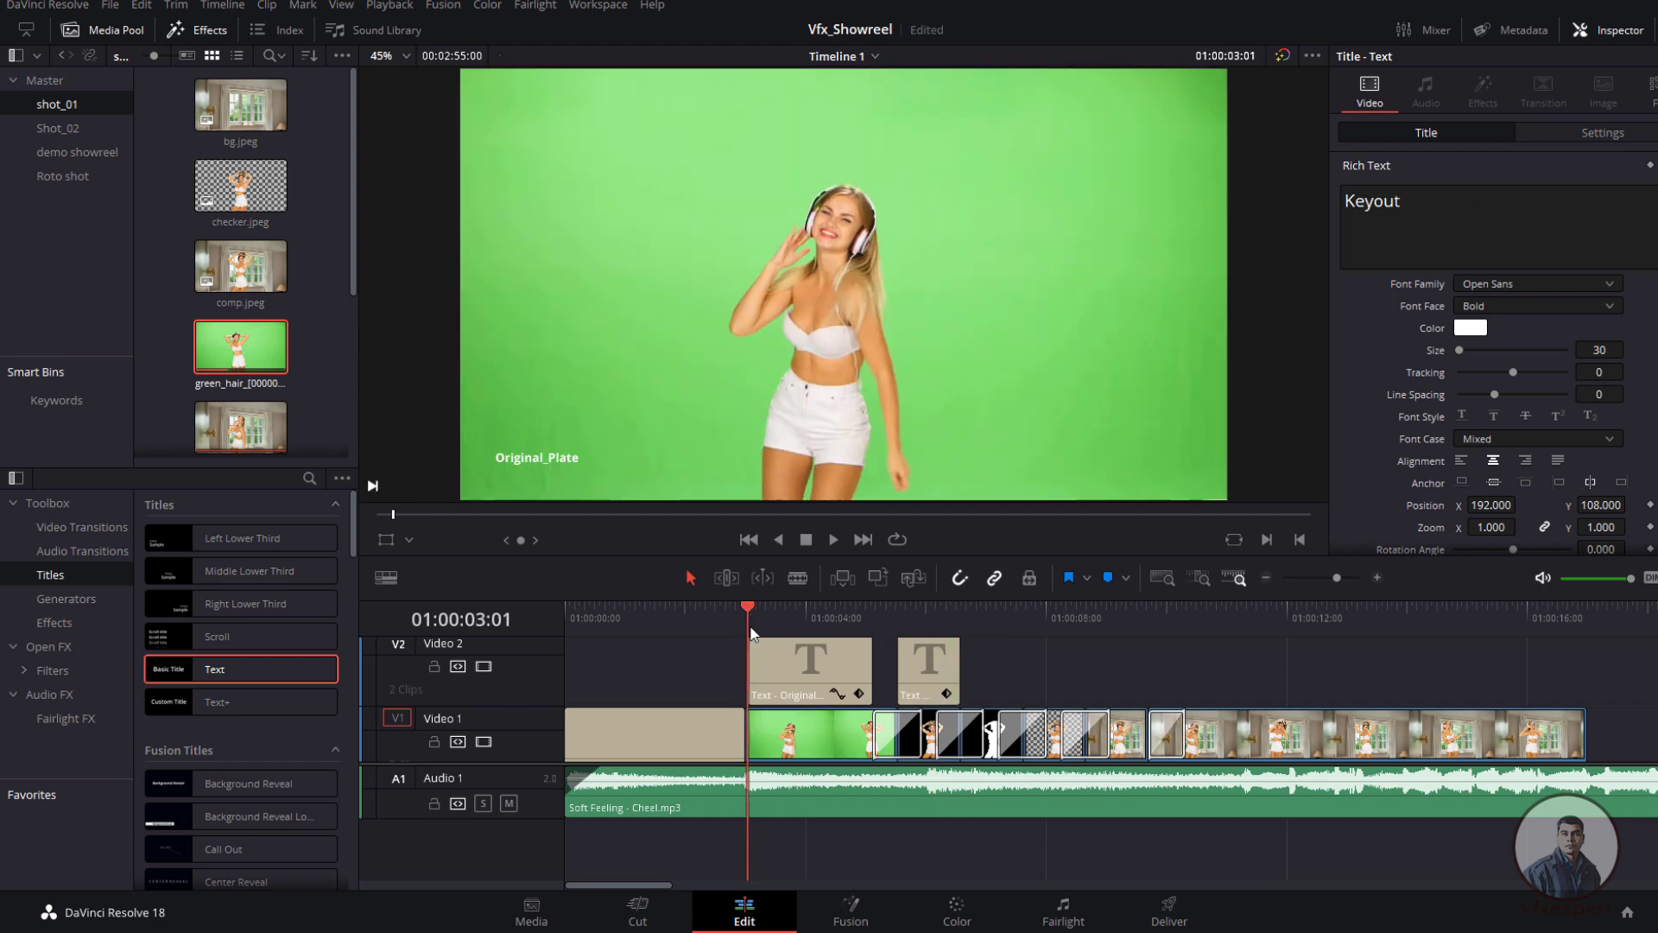
# Step: Extend the Original_Plate title to meet the start of the Keyout title and play the label change
pyautogui.click(835, 540)
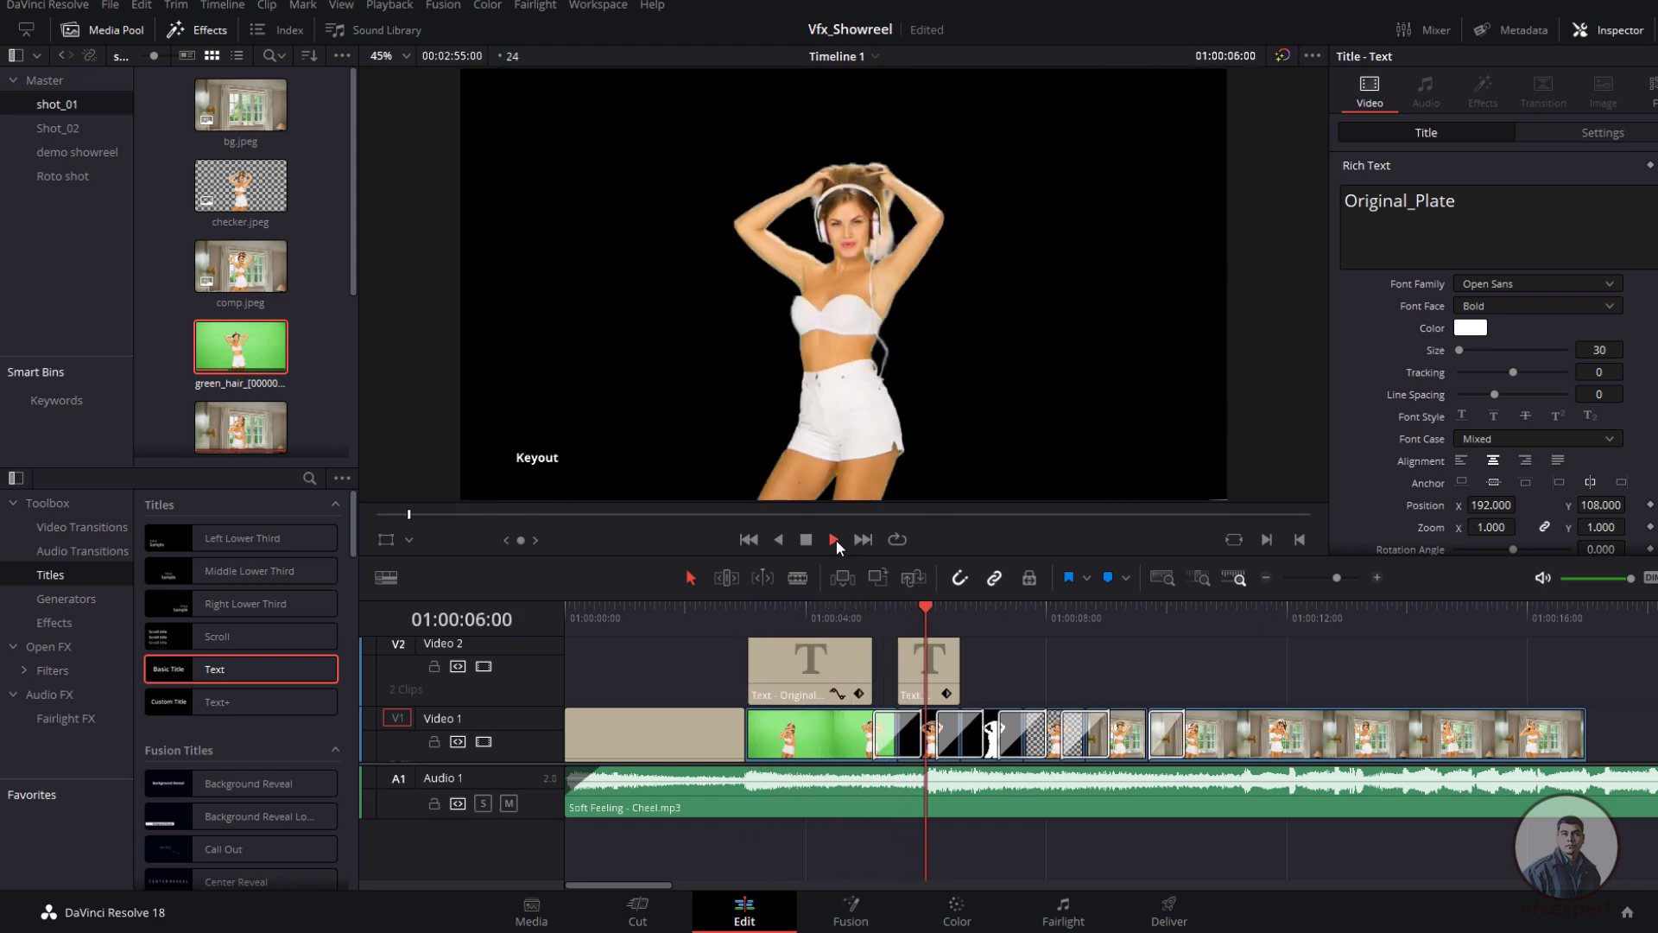
pyautogui.click(807, 539)
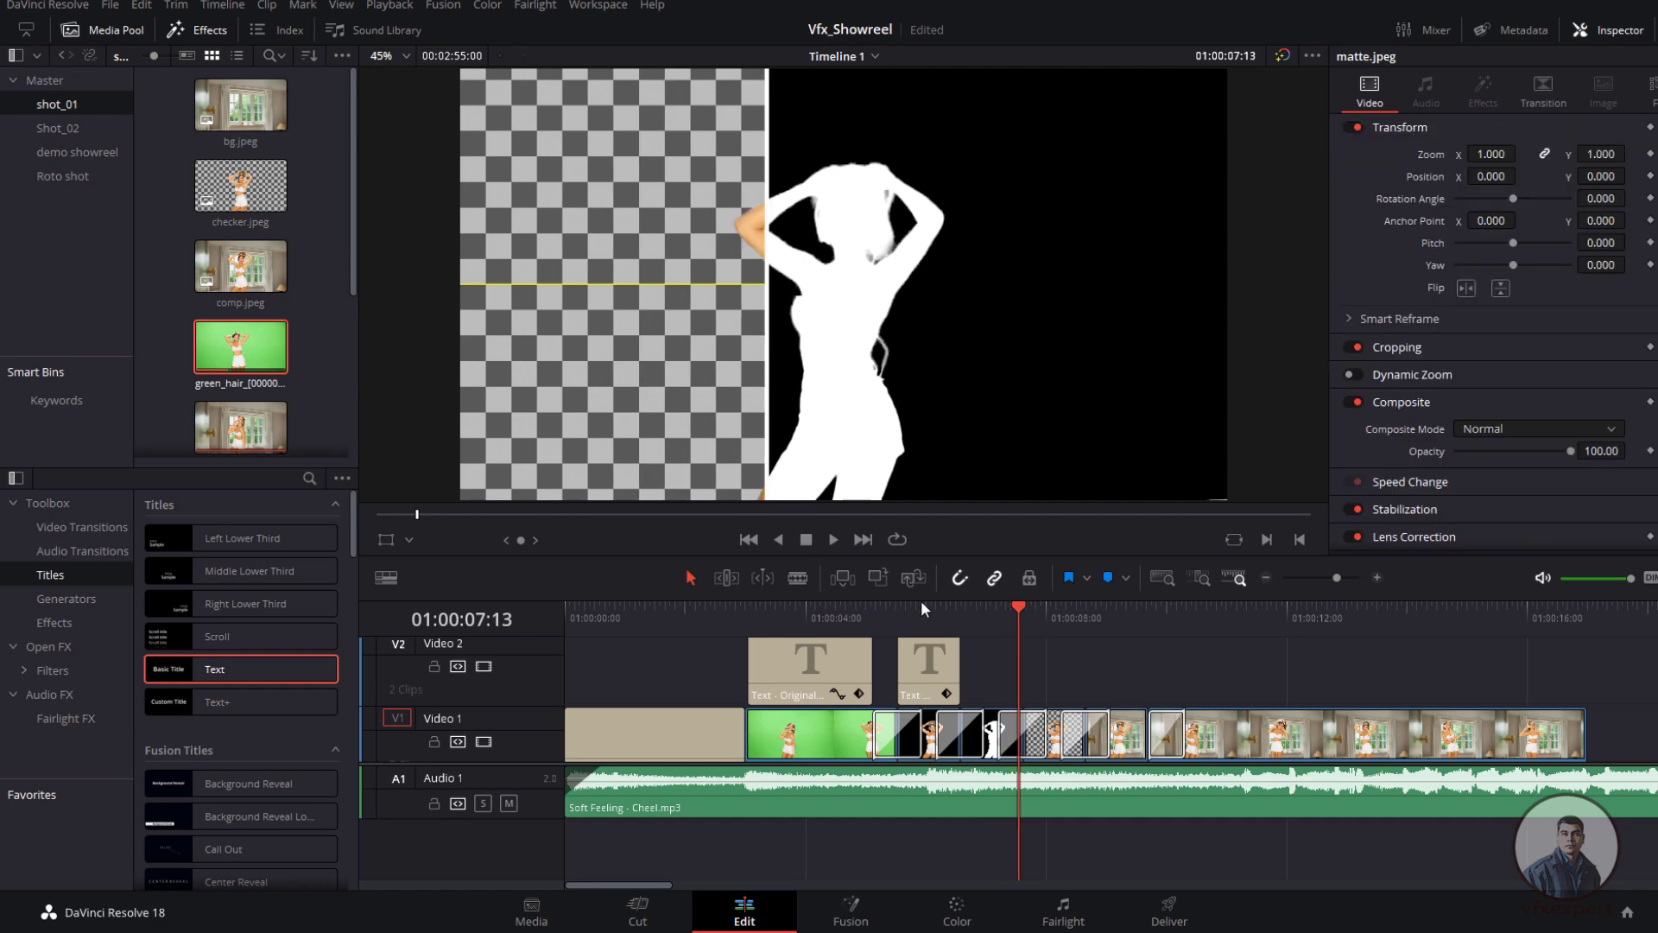
pyautogui.click(922, 609)
pyautogui.moveTo(922, 609)
pyautogui.mouseDown()
pyautogui.moveTo(831, 610)
pyautogui.moveTo(890, 612)
pyautogui.mouseUp()
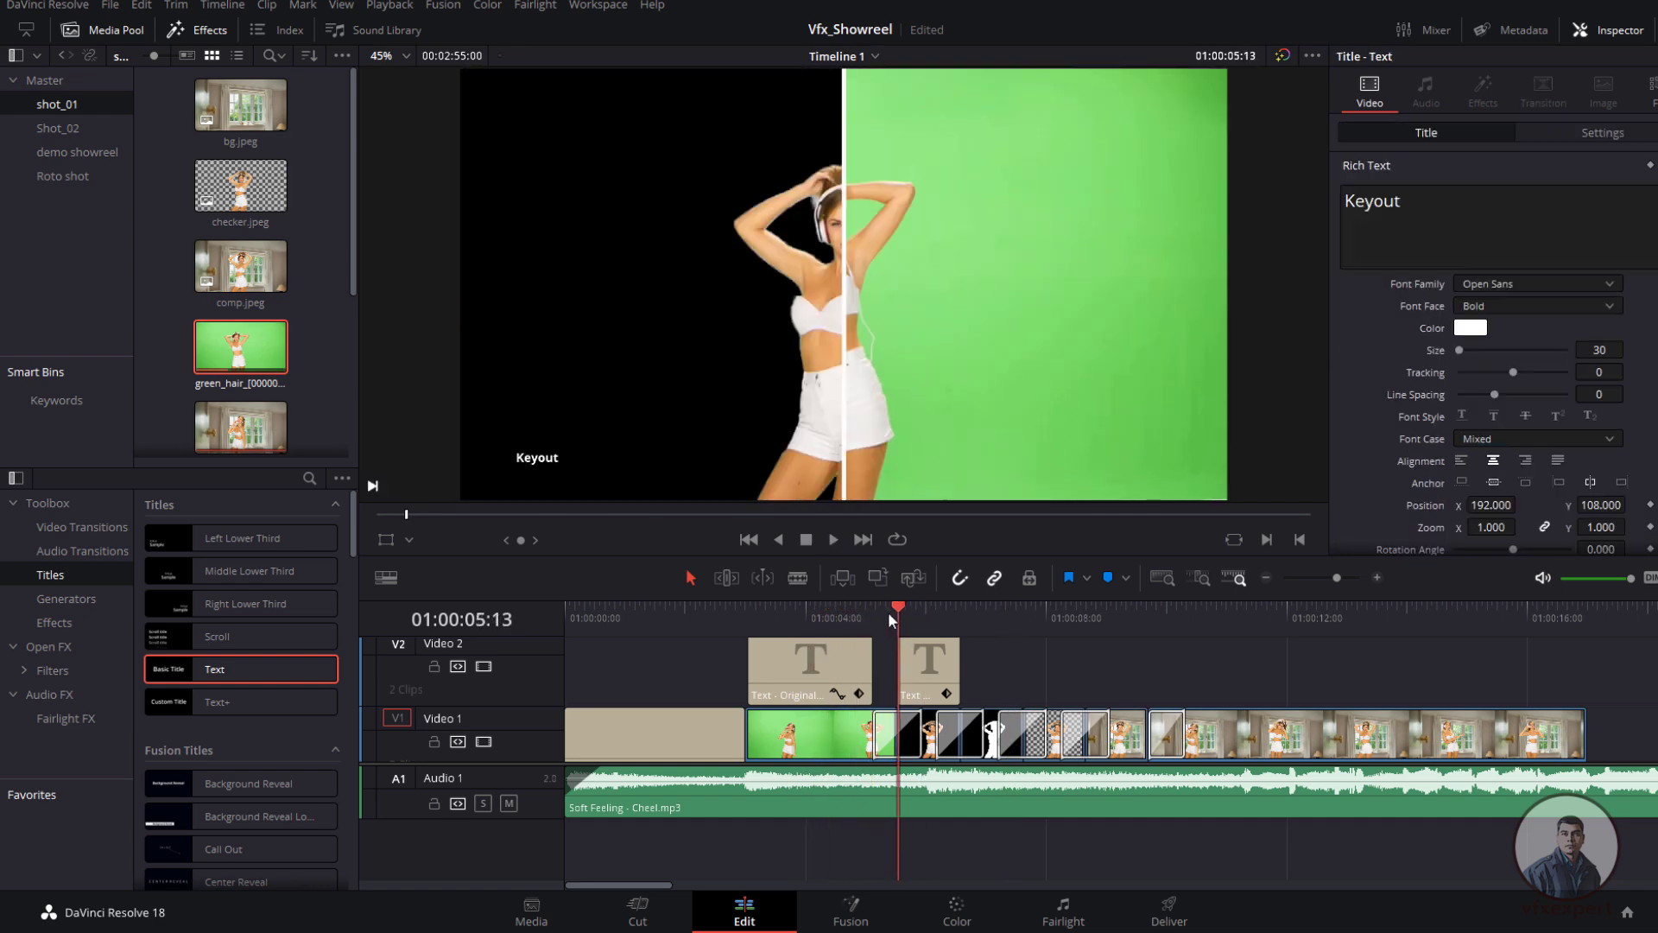
pyautogui.moveTo(872, 669); pyautogui.dragTo(896, 669)
pyautogui.moveTo(899, 605); pyautogui.dragTo(798, 604)
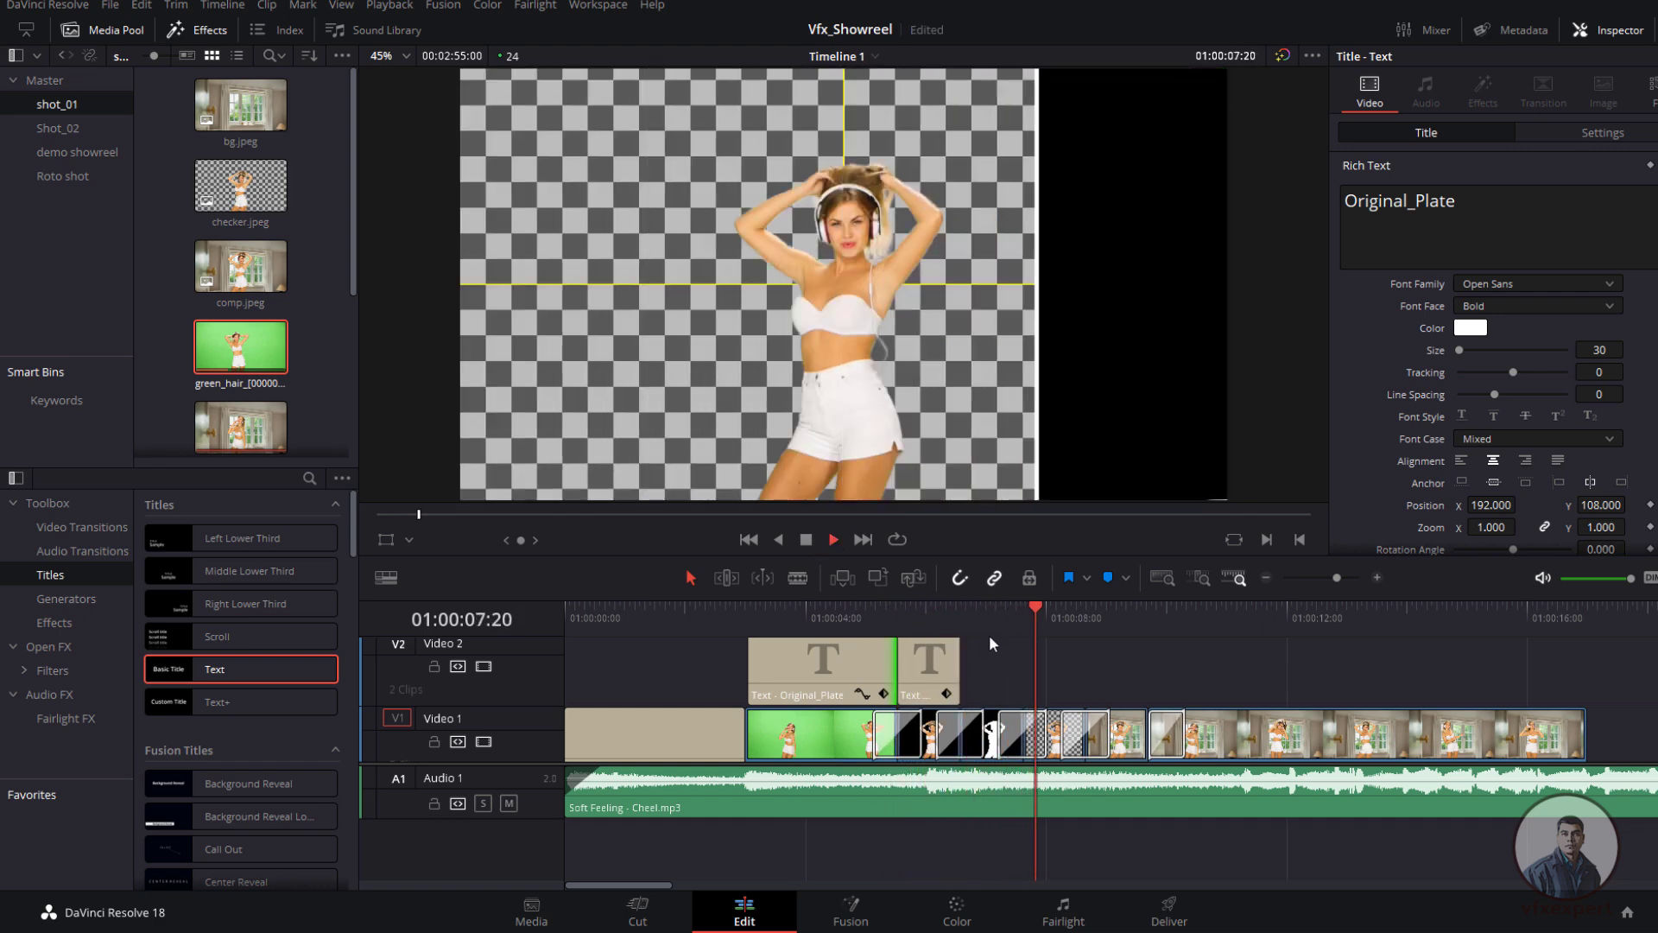
pyautogui.click(806, 539)
# Step: Duplicate the Keyout title three times on Video 2, above the matte, checker and comp stills
pyautogui.moveTo(993, 618); pyautogui.dragTo(924, 602)
pyautogui.click(985, 617)
pyautogui.moveTo(935, 681); pyautogui.dragTo(1062, 685)
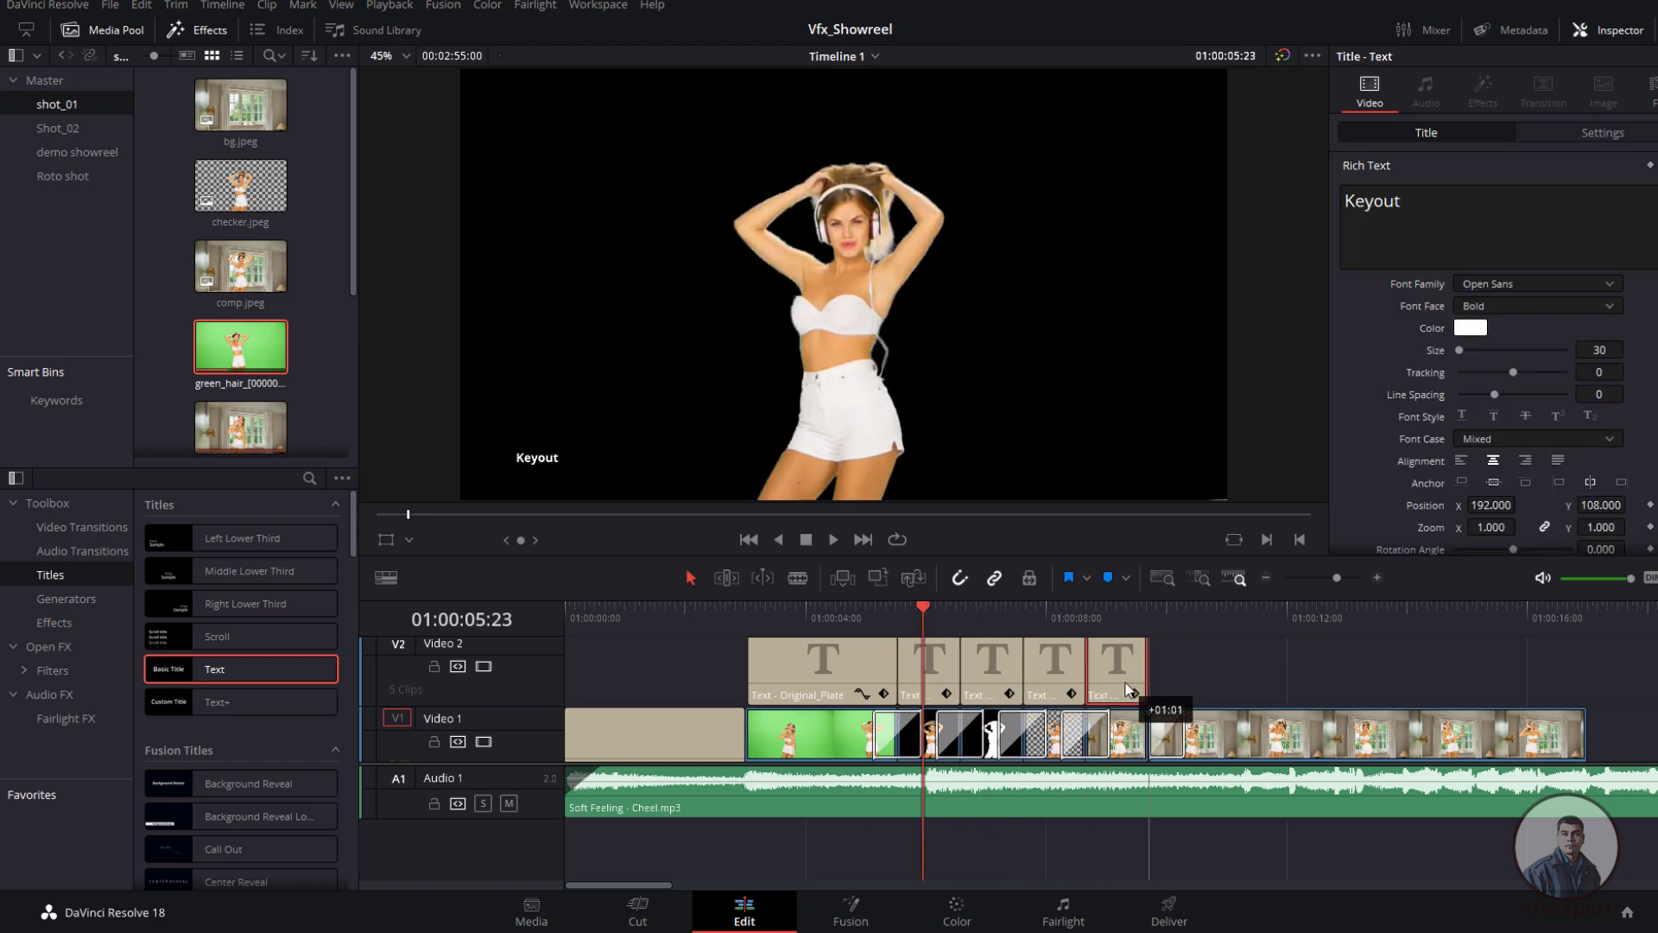
# Step: Replace the text of the title above matte.jpeg with Alpha
pyautogui.click(985, 614)
pyautogui.click(998, 667)
pyautogui.doubleClick(1399, 205)
pyautogui.write('Alpha')
# Step: Replace the text of the title above checker.jpeg with composit on Checker
pyautogui.click(1048, 615)
pyautogui.click(1055, 670)
pyautogui.doubleClick(1418, 209)
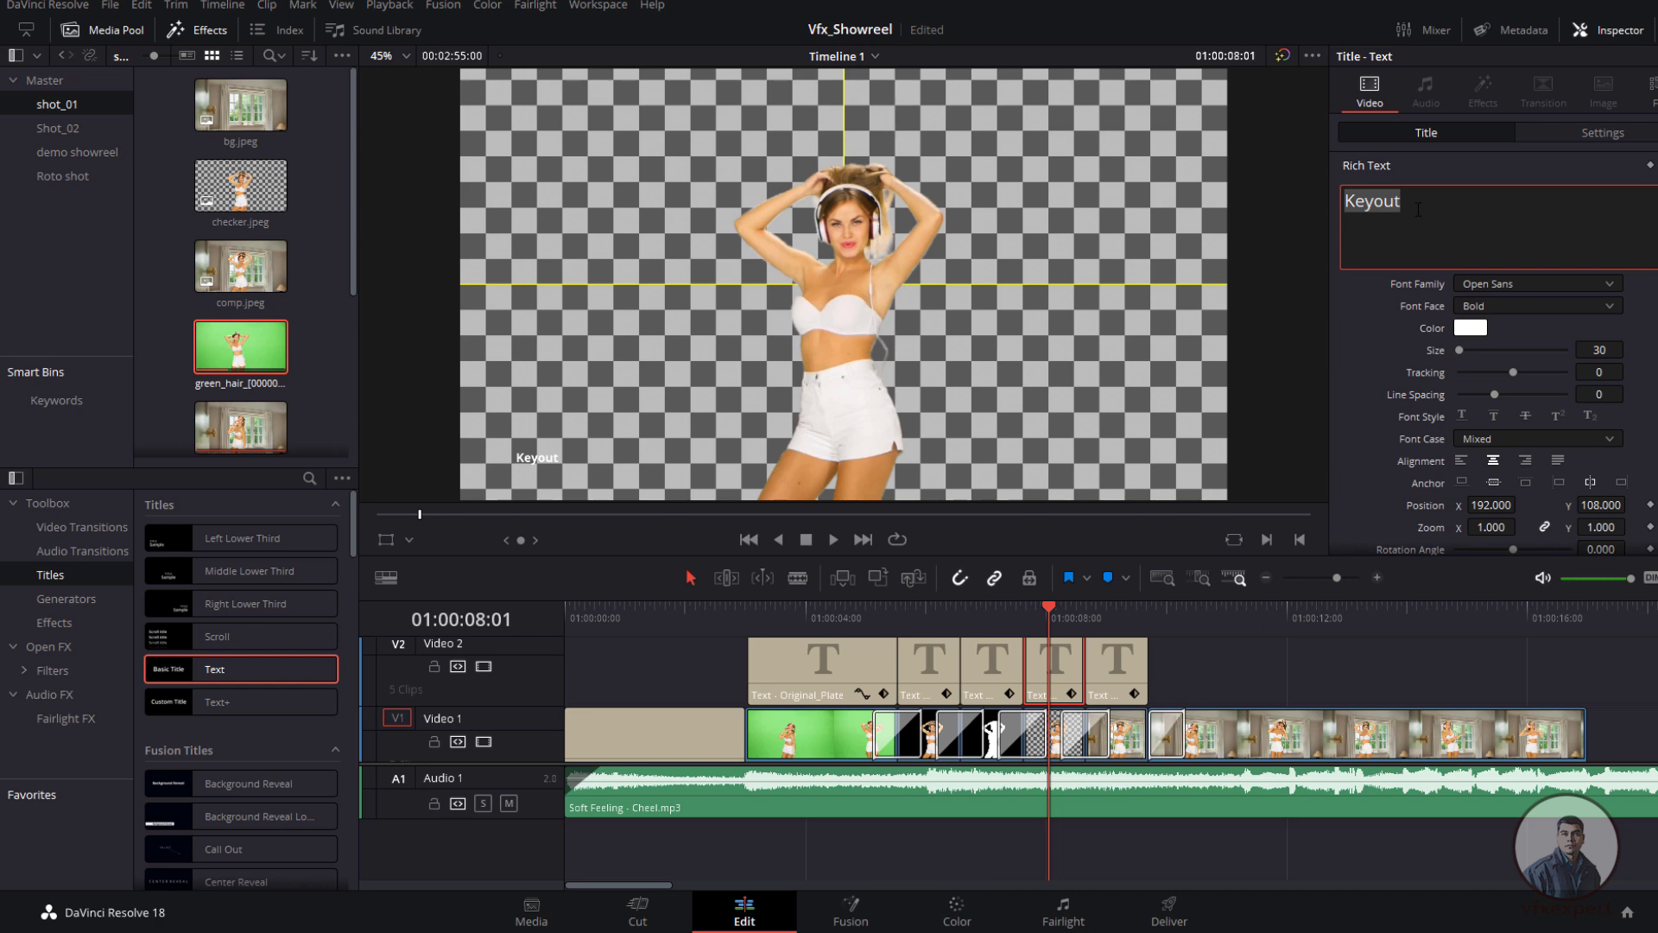
pyautogui.write('ecker')
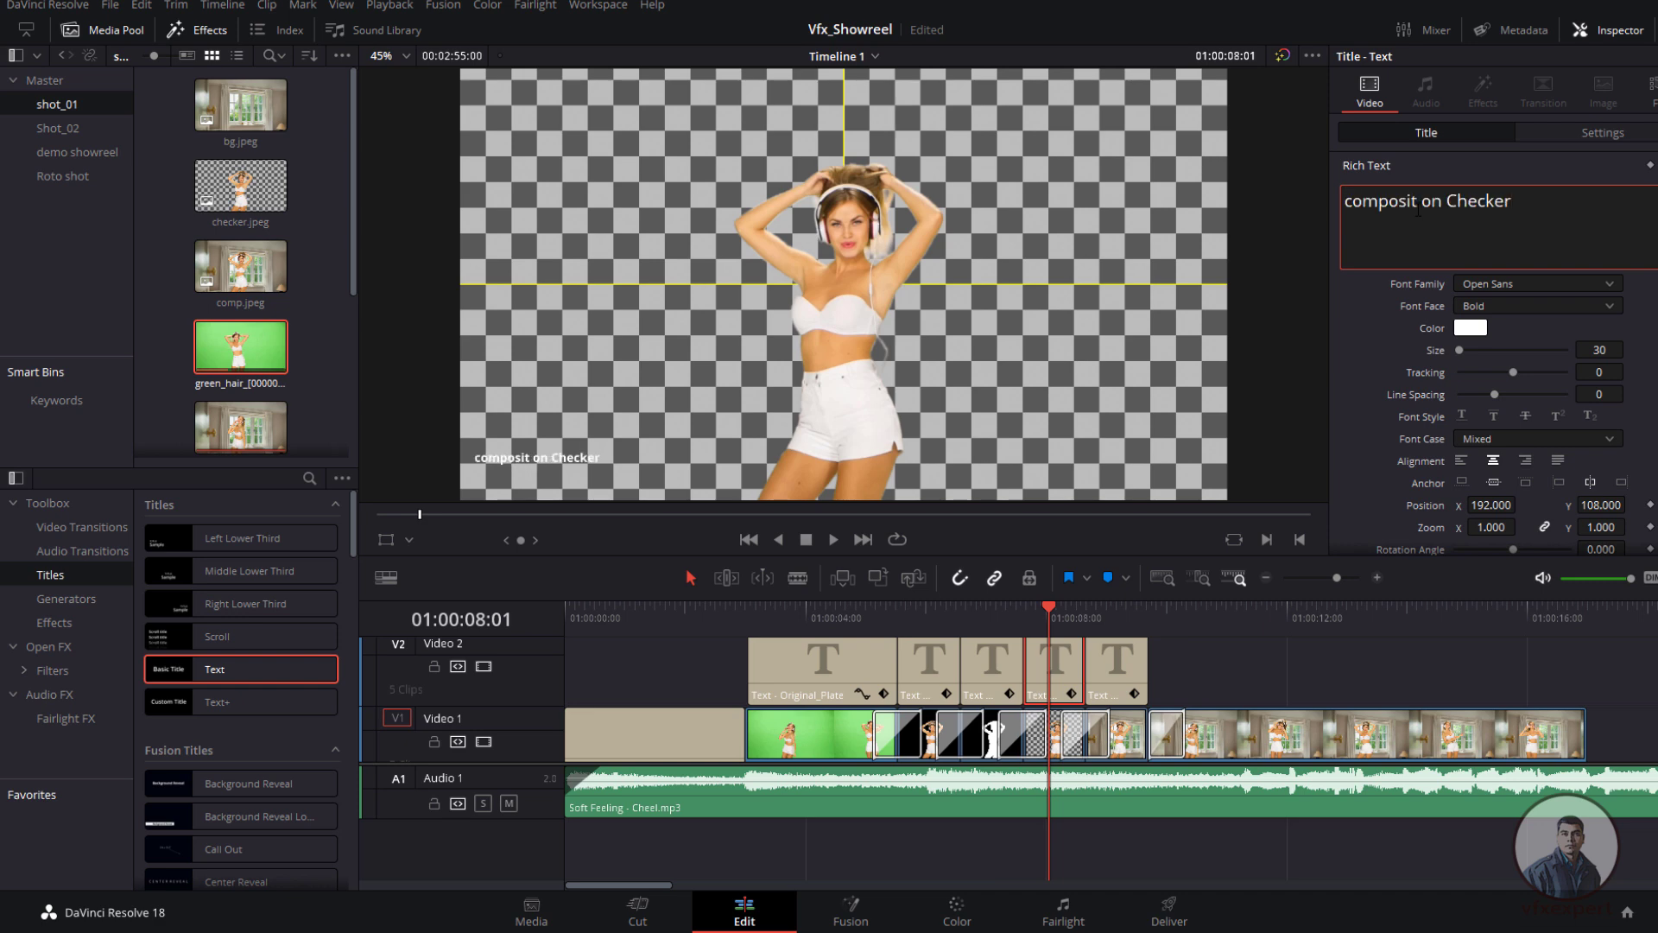
pyautogui.click(1111, 615)
pyautogui.click(1115, 667)
pyautogui.doubleClick(1420, 205)
pyautogui.write('Comp')
pyautogui.click(1349, 201)
pyautogui.write('Final')
pyautogui.moveTo(1121, 670); pyautogui.dragTo(1183, 671)
pyautogui.click(1186, 615)
pyautogui.moveTo(1431, 203); pyautogui.dragTo(1385, 203)
pyautogui.write('Alp')
pyautogui.write('ha')
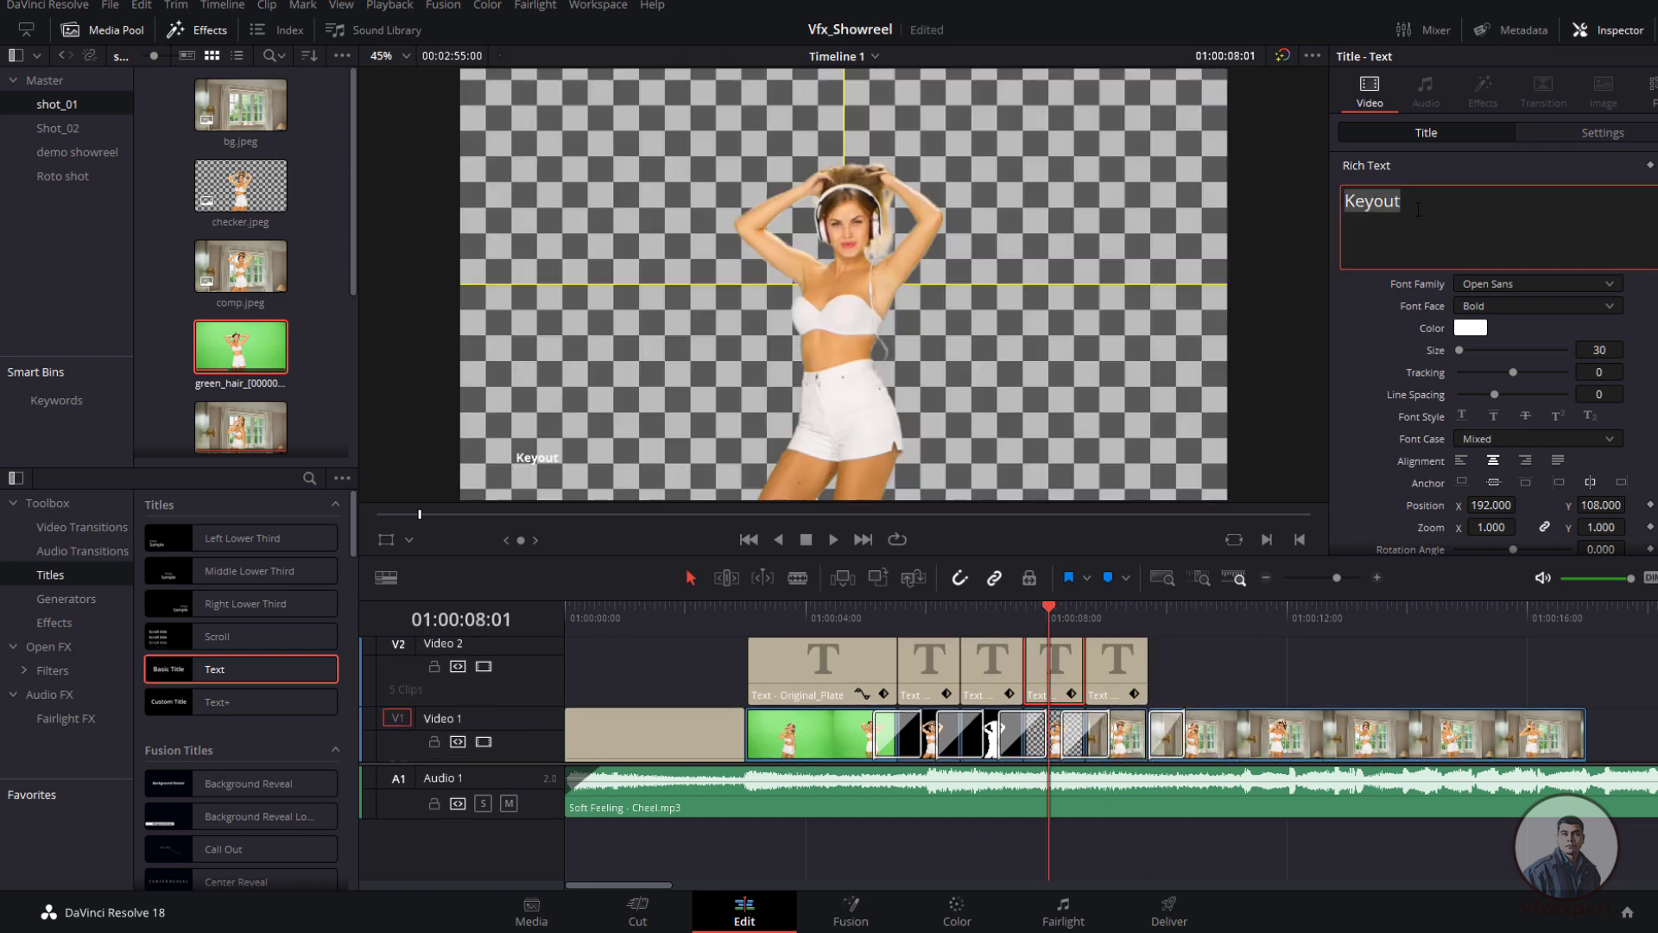
# Step: Set the checker.jpeg label to composit on Checker and change the label above comp.jpeg to FinalComp
pyautogui.write('composit on Checker')
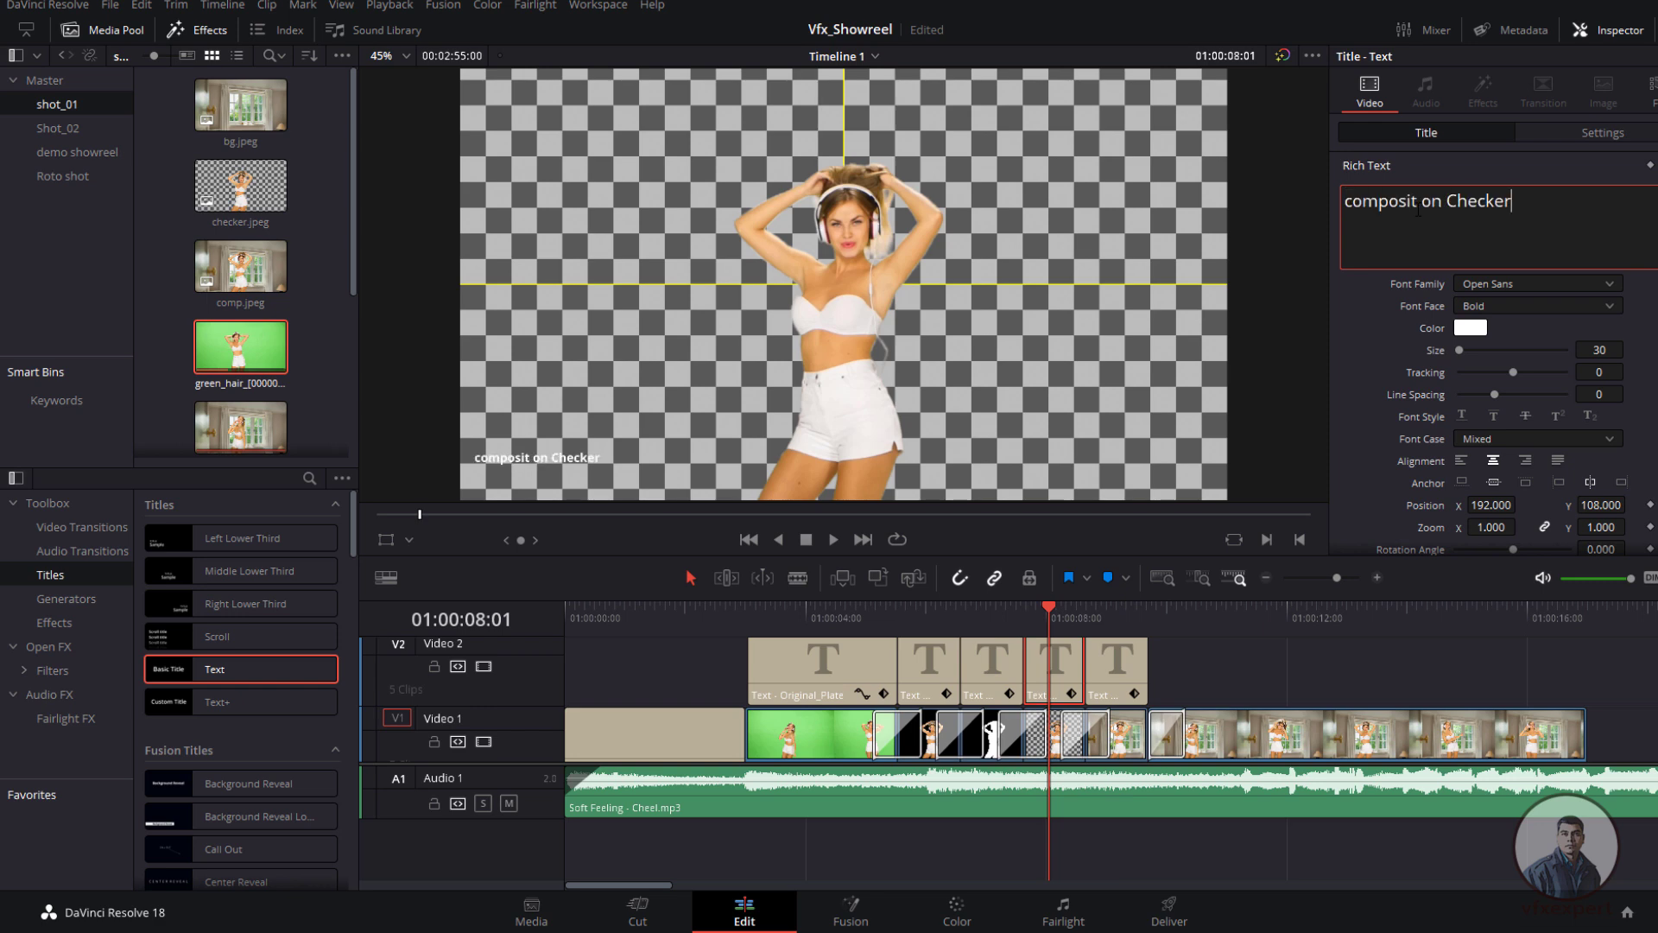
pyautogui.click(1112, 613)
pyautogui.click(1117, 675)
pyautogui.doubleClick(1375, 201)
pyautogui.write('comp')
pyautogui.click(1354, 202)
pyautogui.press('BackSpace')
pyautogui.write('C')
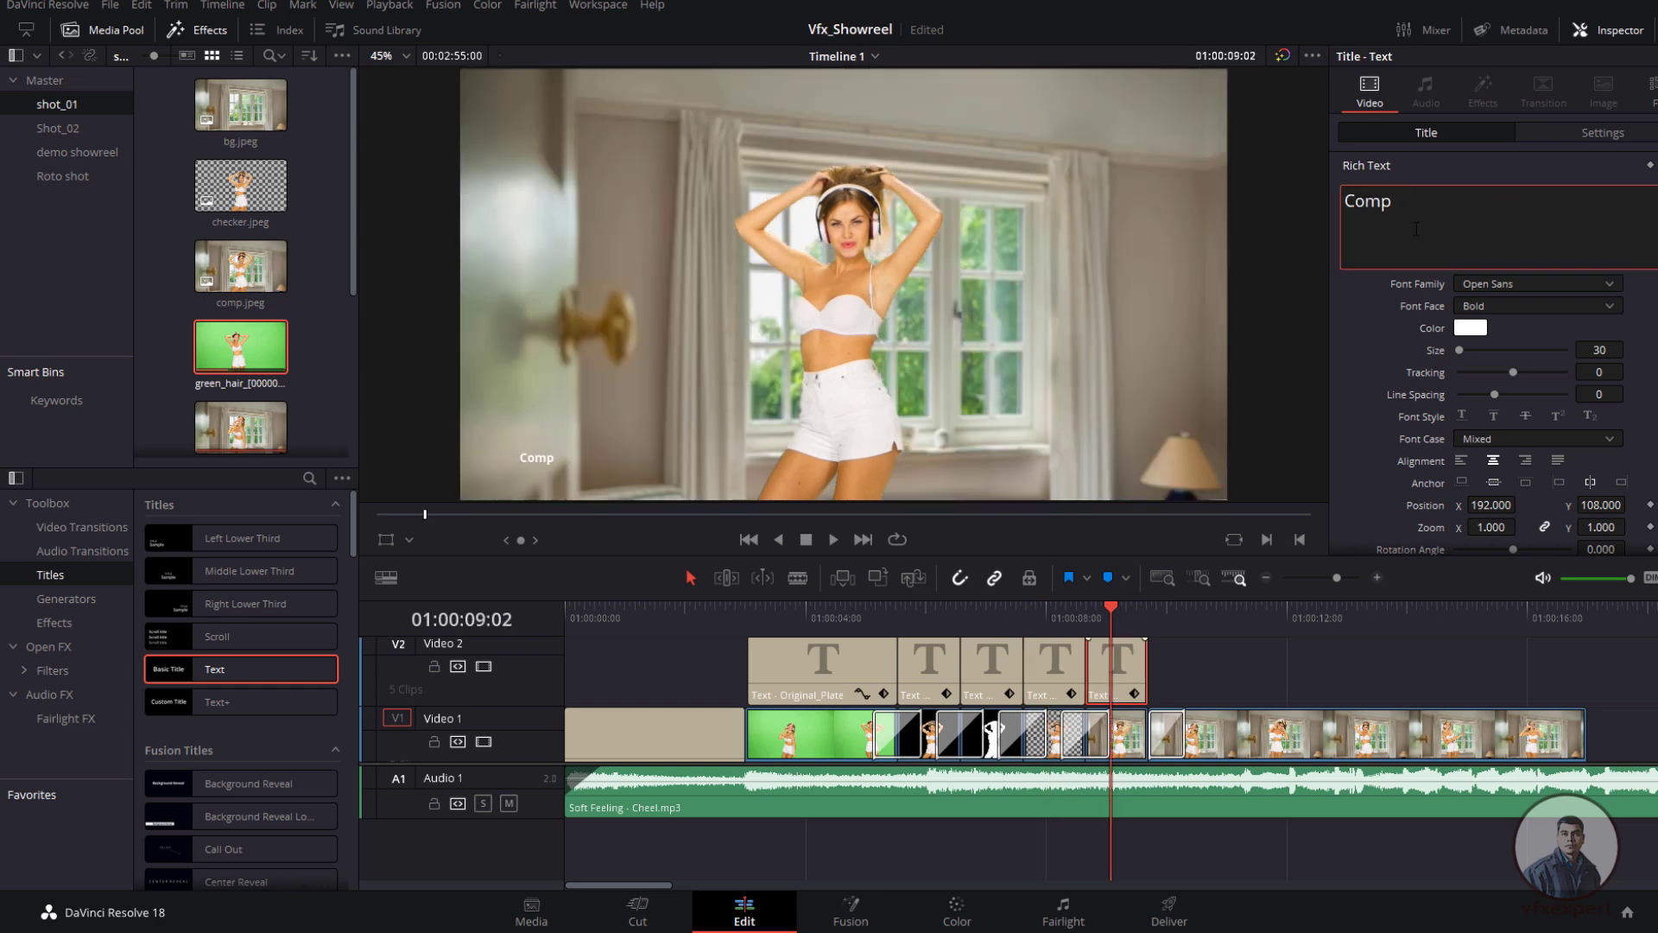
pyautogui.press('Home')
pyautogui.write('Final')
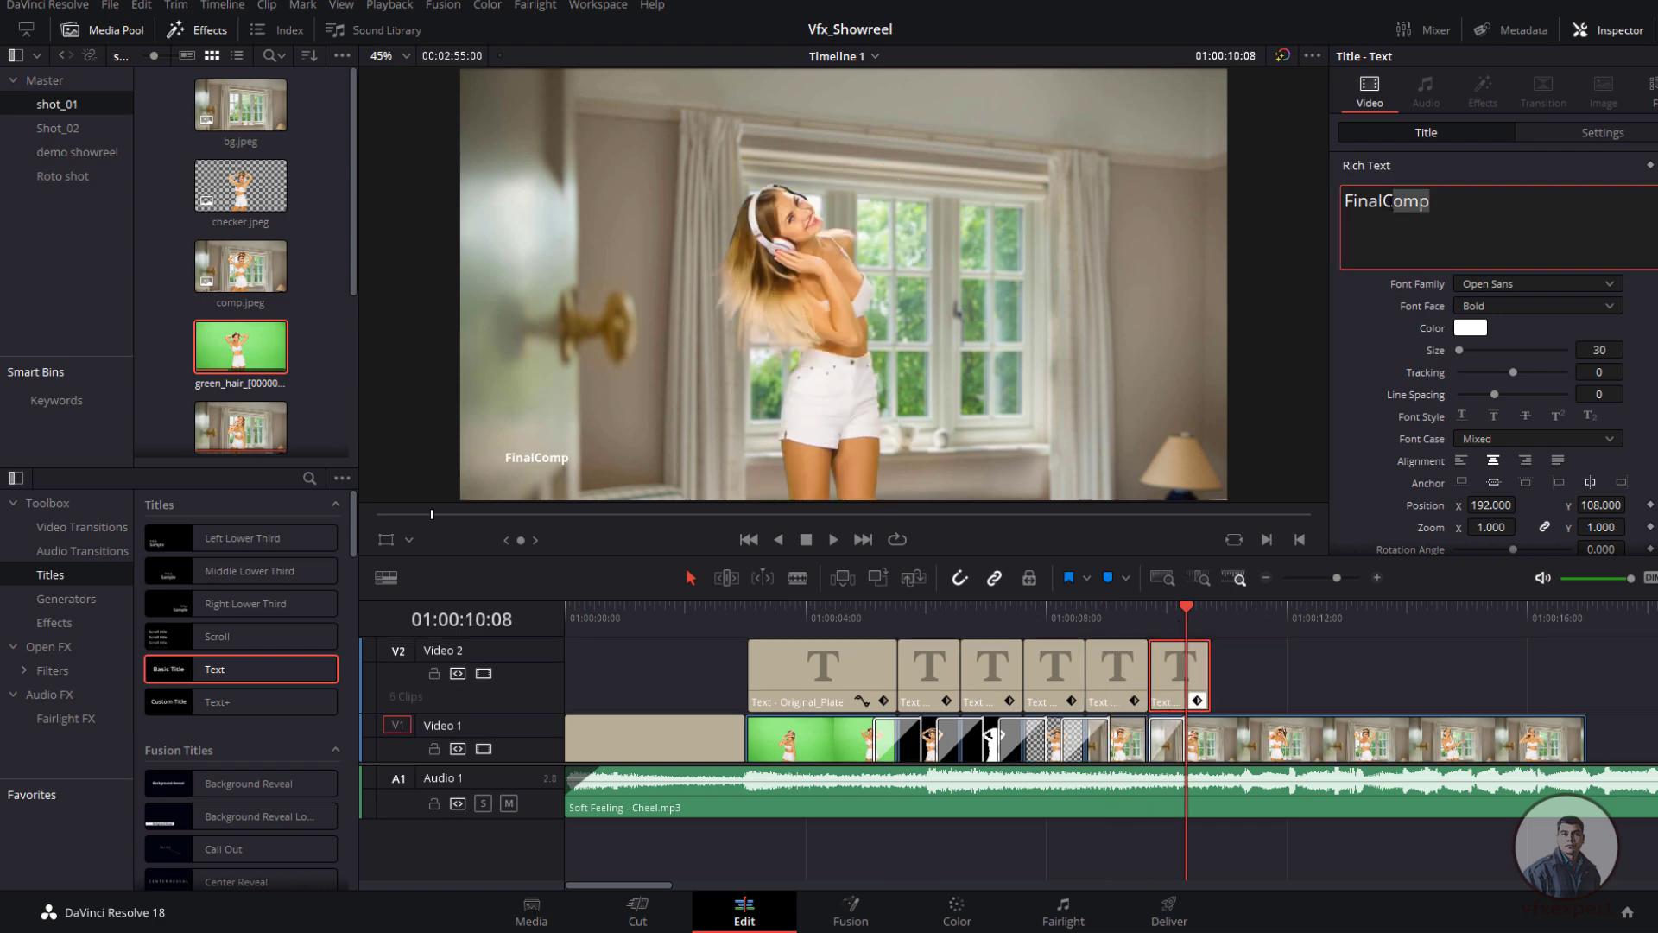
# Step: Change the title above the hair_out clip to FinalOutput and extend it to the end of that clip
pyautogui.write('Output')
pyautogui.moveTo(1209, 674); pyautogui.dragTo(1586, 673)
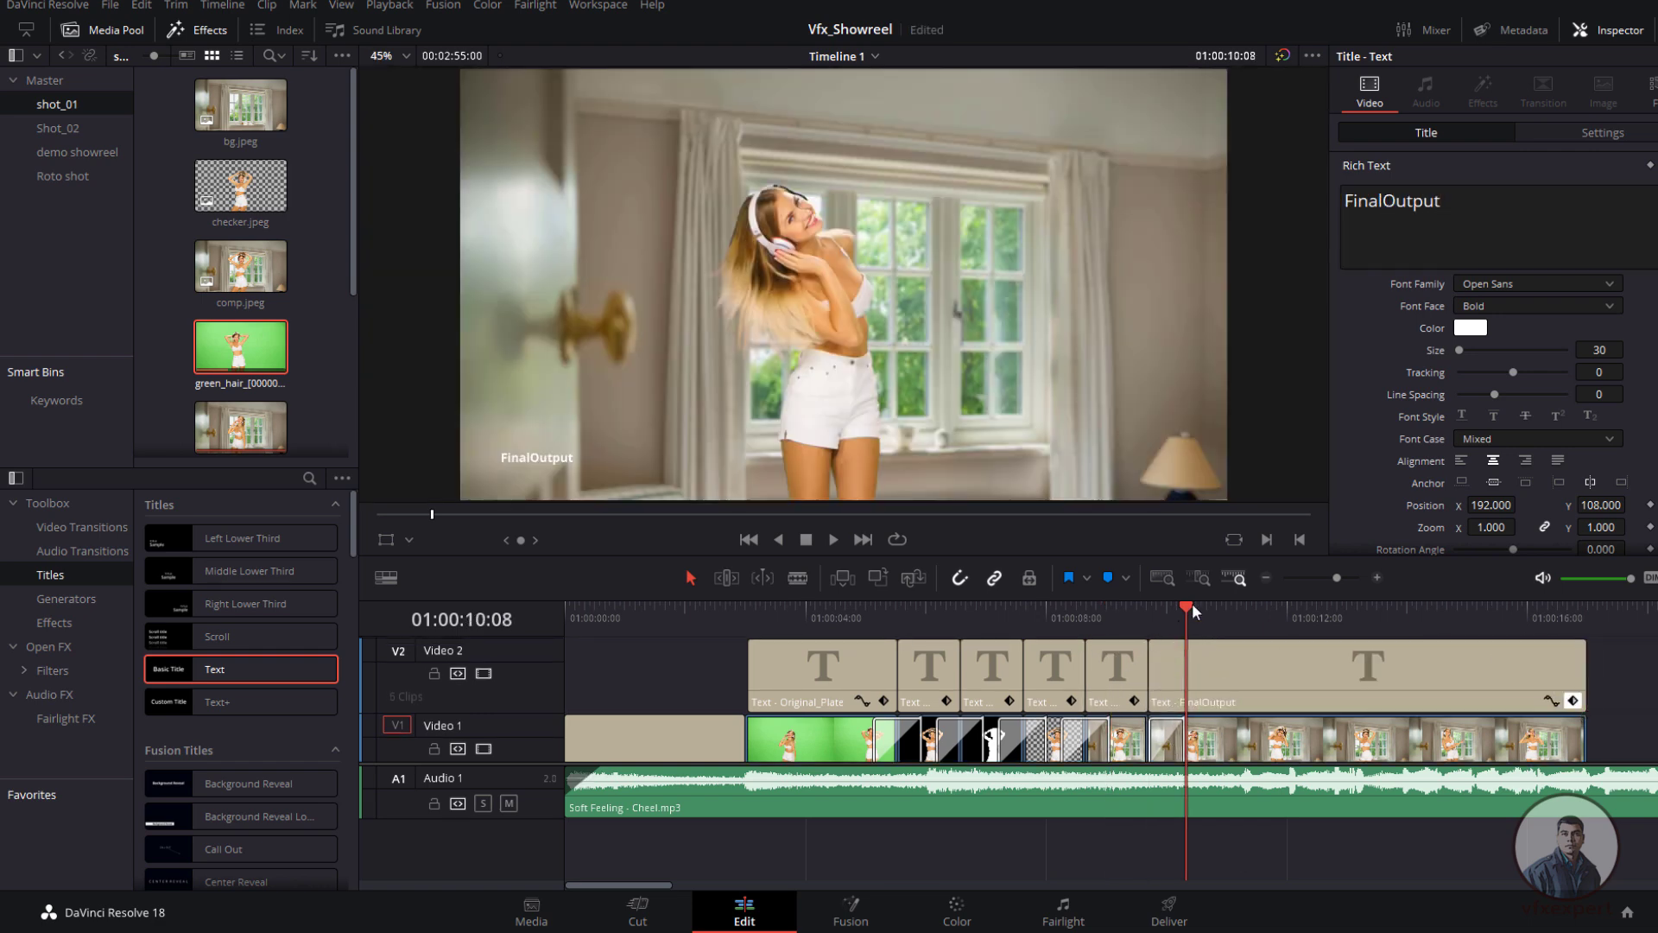
# Step: Play the showreel from the start to review all the labels, then return to the opening title
pyautogui.moveTo(1189, 604); pyautogui.dragTo(484, 641)
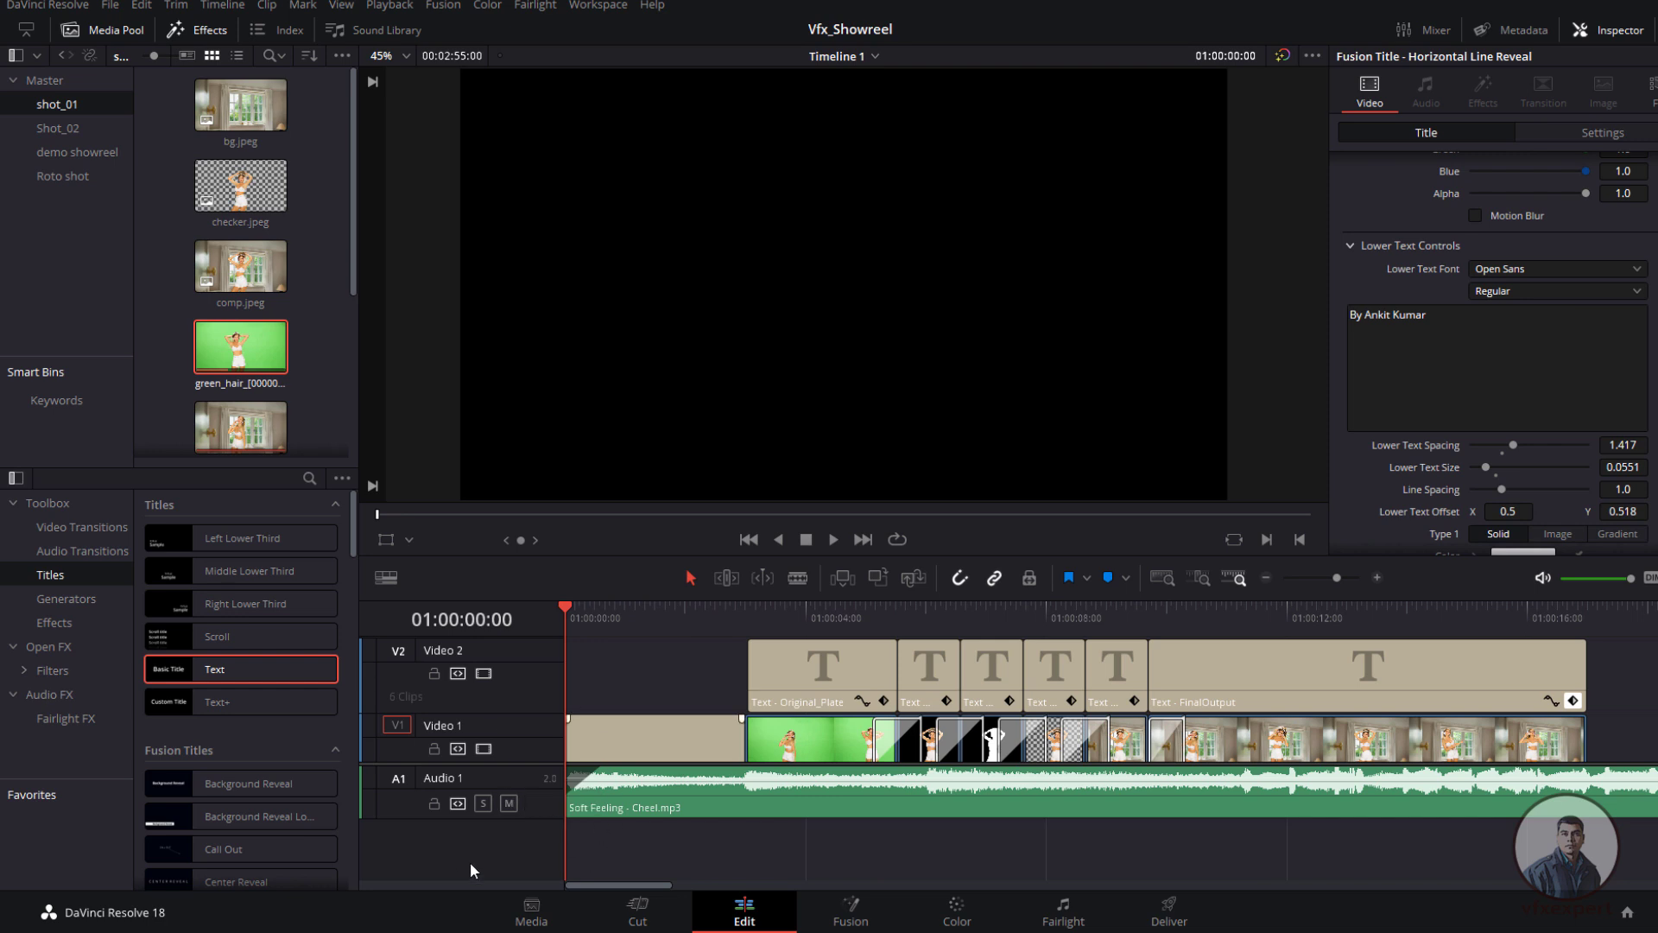
pyautogui.click(832, 541)
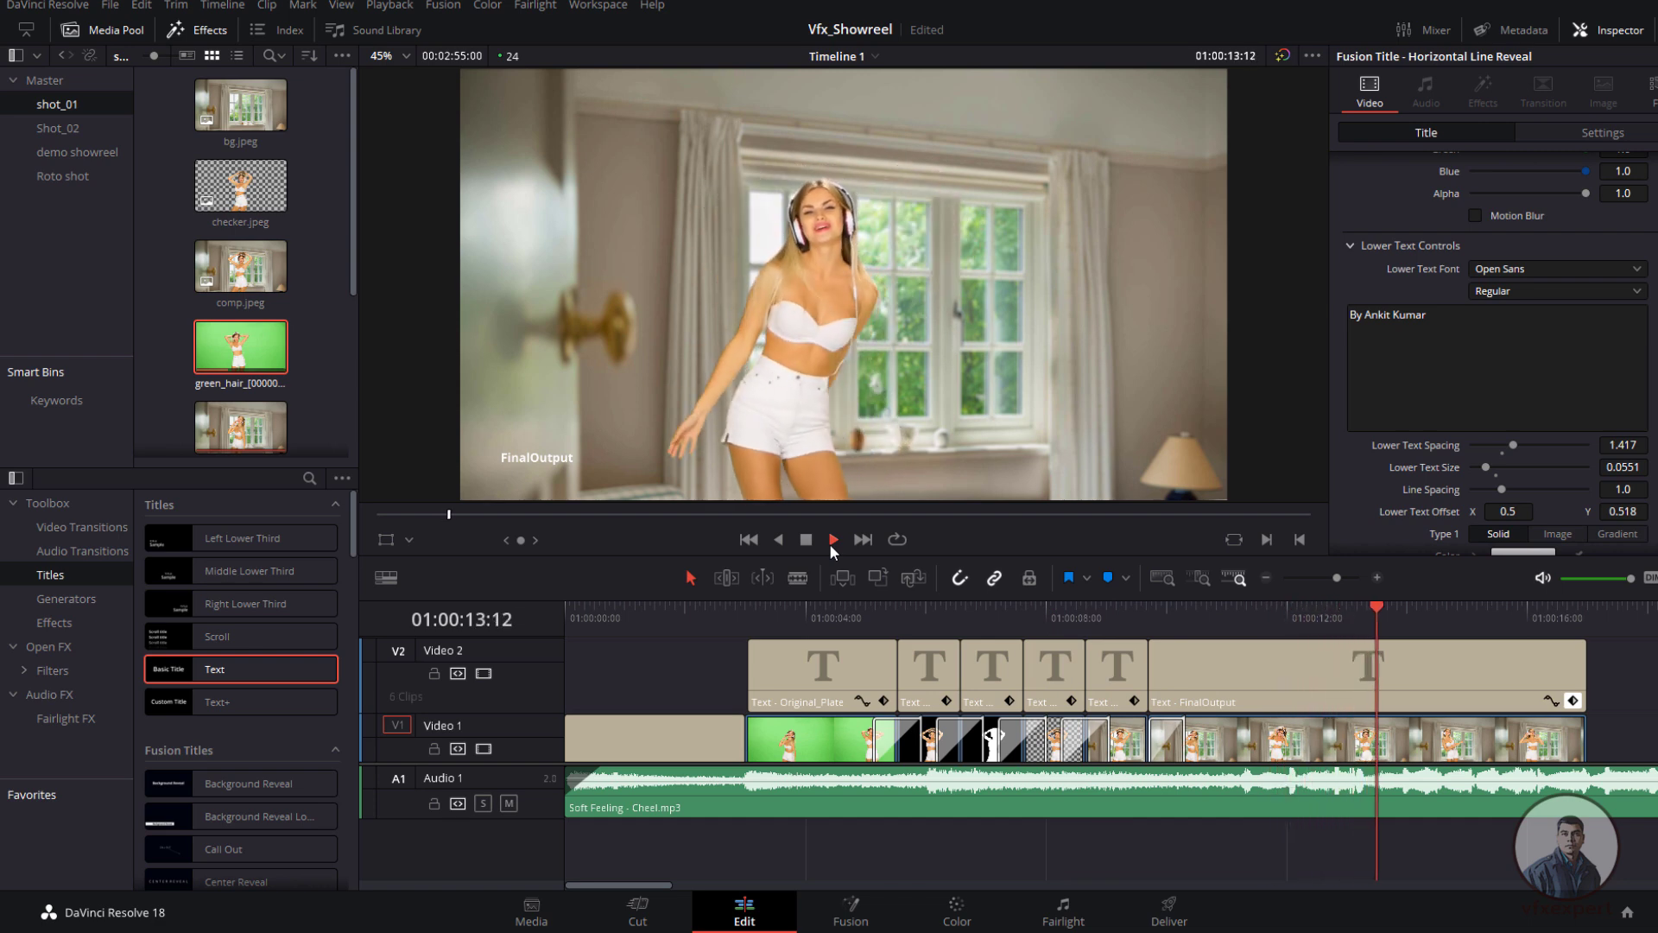
pyautogui.click(807, 539)
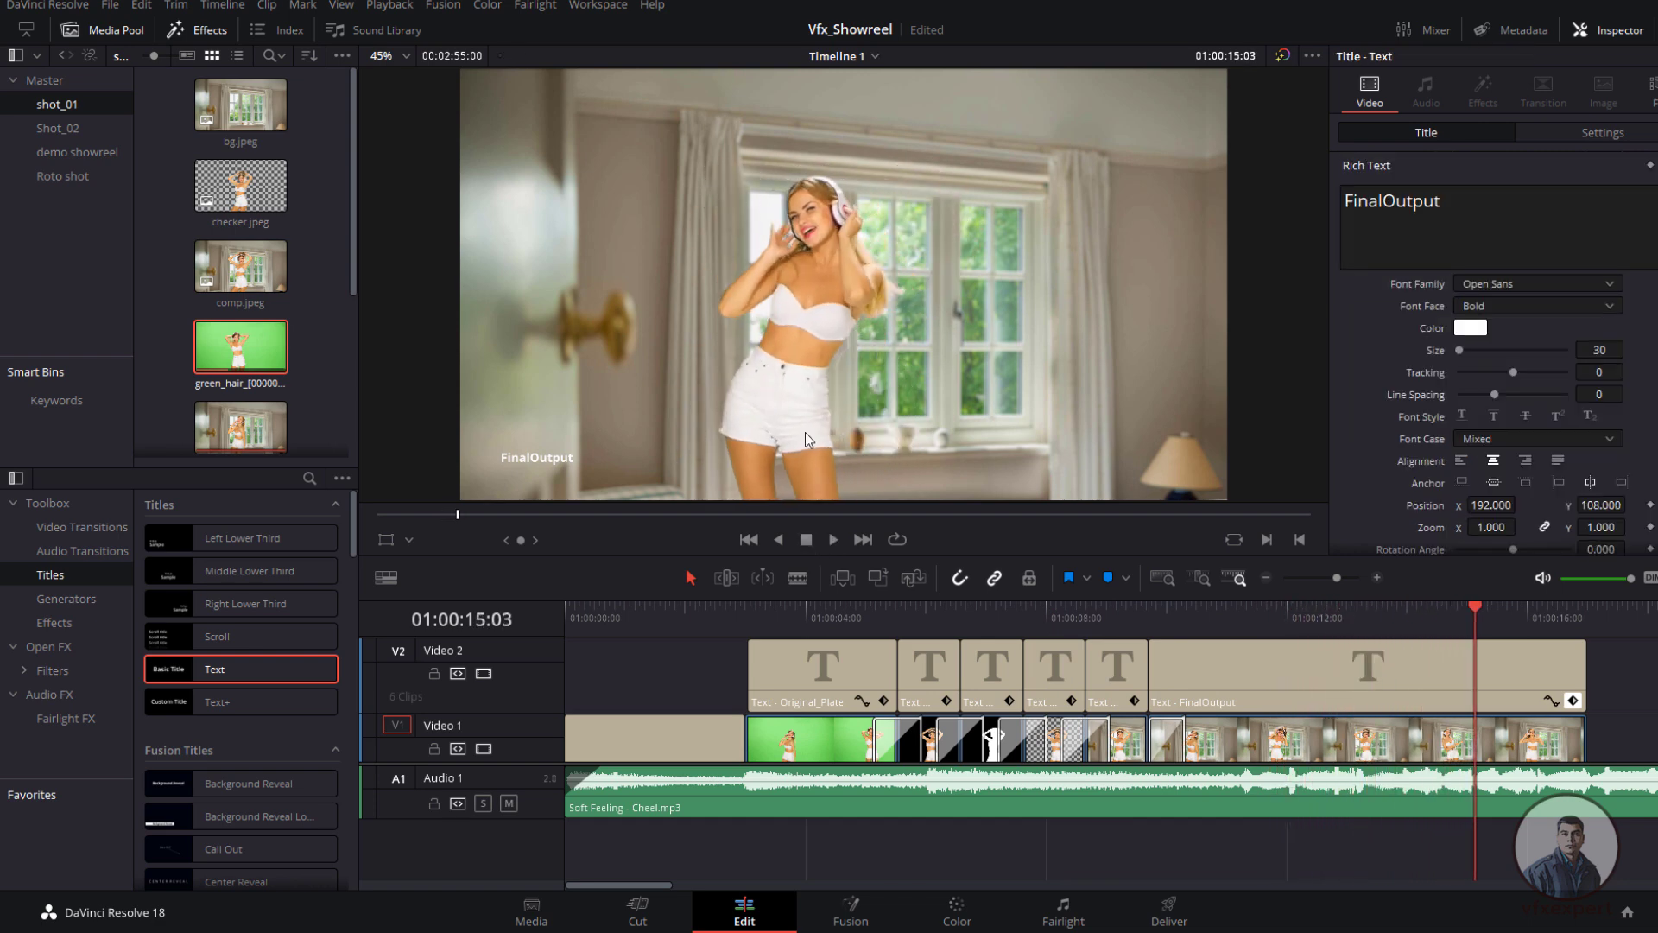
pyautogui.moveTo(722, 624); pyautogui.dragTo(648, 639)
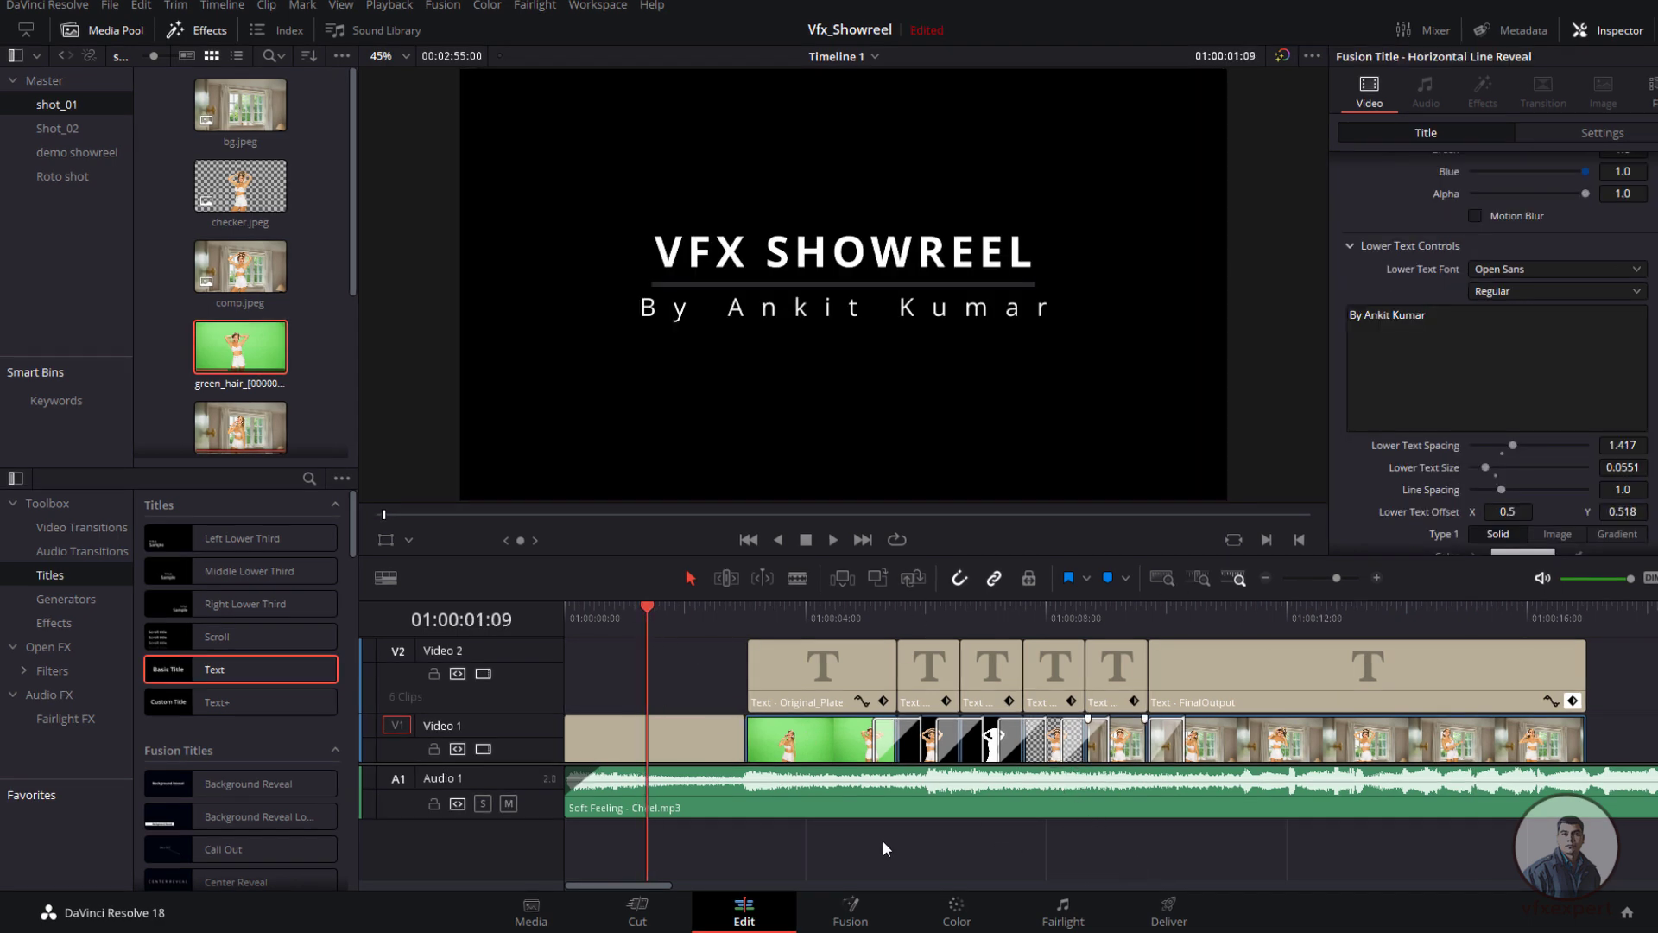
pyautogui.moveTo(648, 605); pyautogui.dragTo(722, 656)
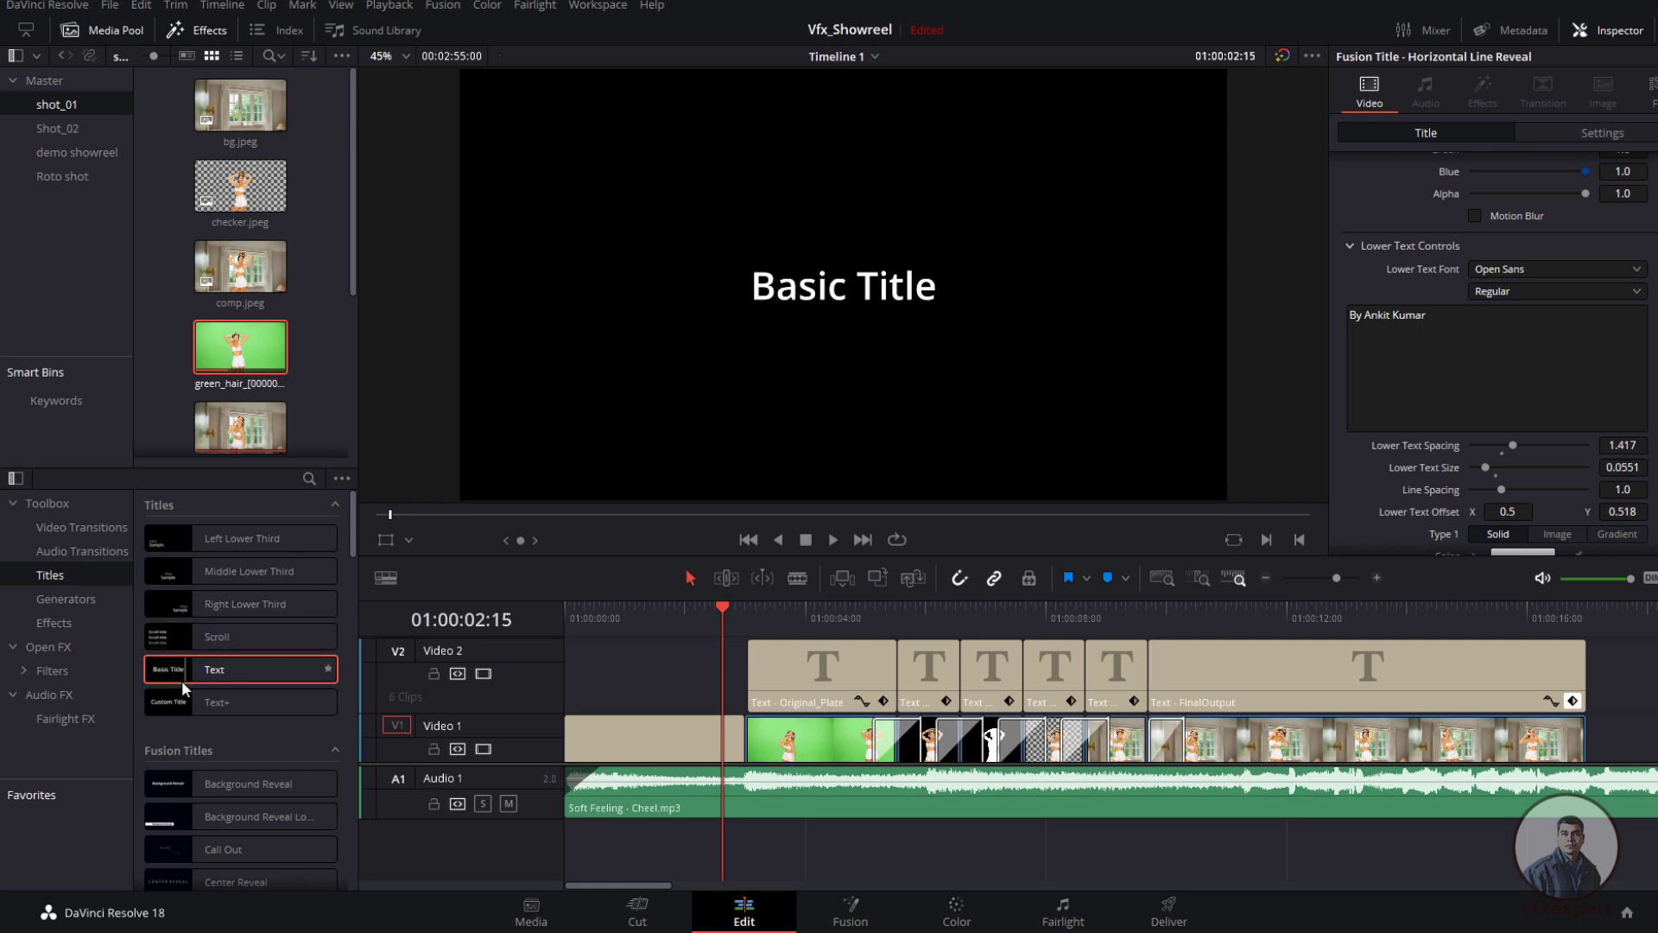
# Step: Shift all breakdown clips together with their labels later on the timeline, leaving a gap after the opening title
pyautogui.scroll(-3, 186, 782)
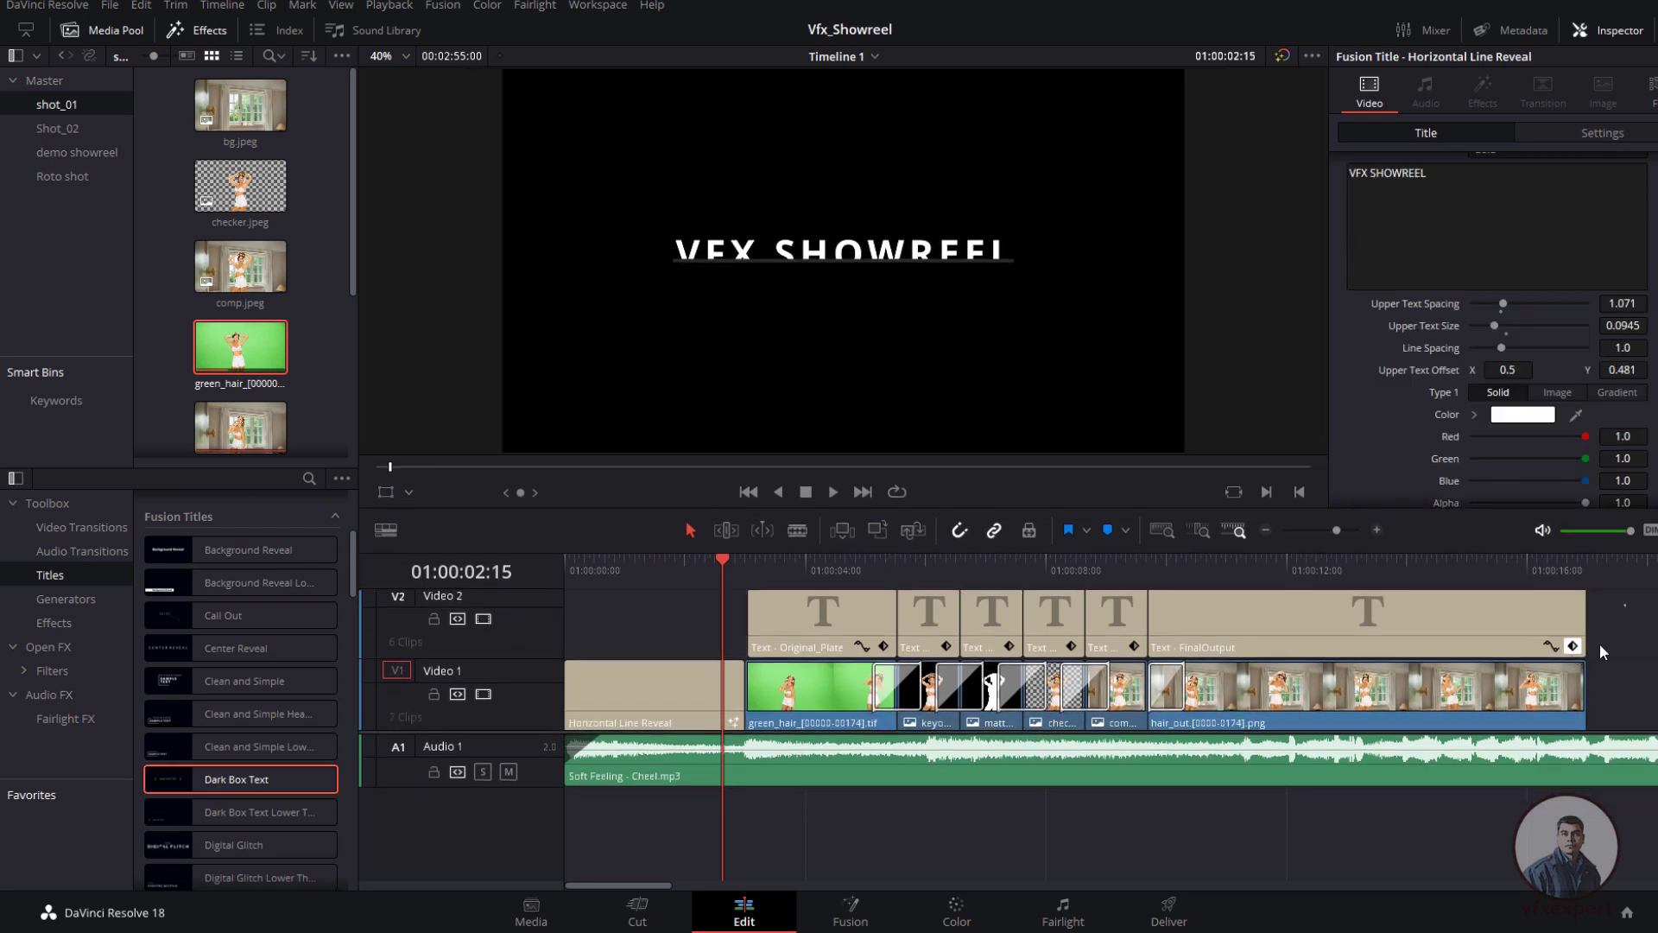
pyautogui.moveTo(1600, 652); pyautogui.dragTo(1160, 724)
pyautogui.click(841, 681)
pyautogui.click(831, 651)
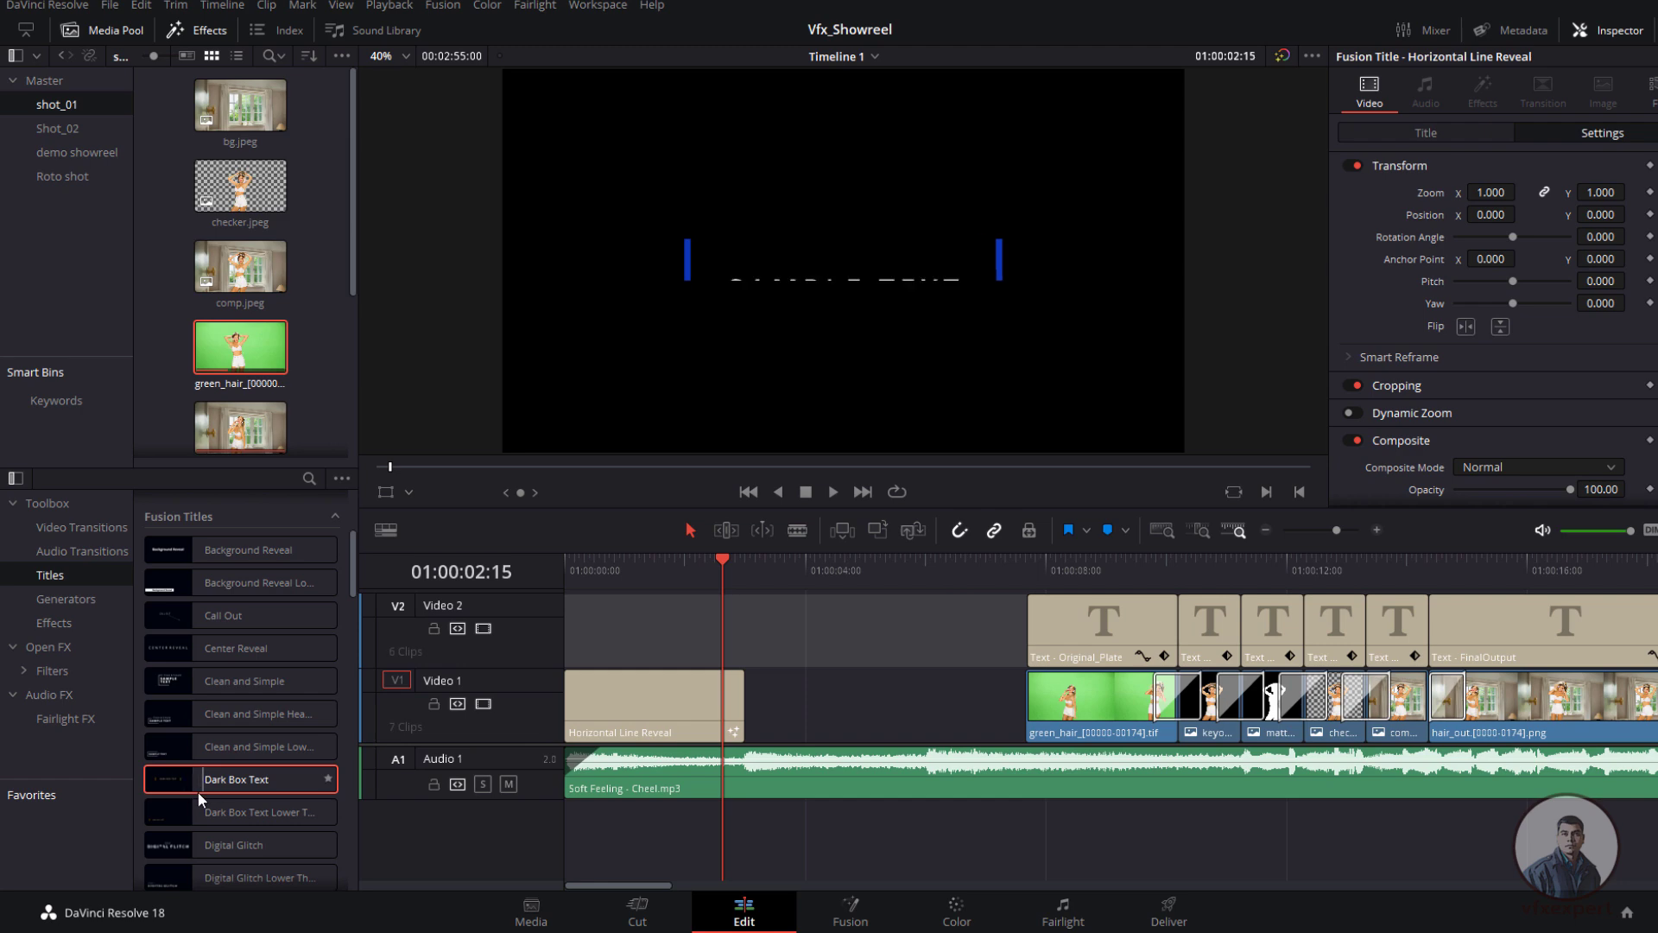
# Step: Add the Dark Box Text Fusion title on Video 2 in the gap and replace its text with KEYING
pyautogui.moveTo(177, 786); pyautogui.dragTo(718, 650)
pyautogui.moveTo(771, 574); pyautogui.dragTo(888, 595)
pyautogui.click(903, 625)
pyautogui.click(1425, 133)
pyautogui.click(1416, 226)
pyautogui.hotkey('ctrl', 'a')
pyautogui.write('Keying')
pyautogui.hotkey('ctrl', 'a')
pyautogui.write('KEYING')
# Step: Mute Audio 1 and play the KEYING title's animation
pyautogui.moveTo(825, 568); pyautogui.dragTo(722, 574)
pyautogui.click(833, 492)
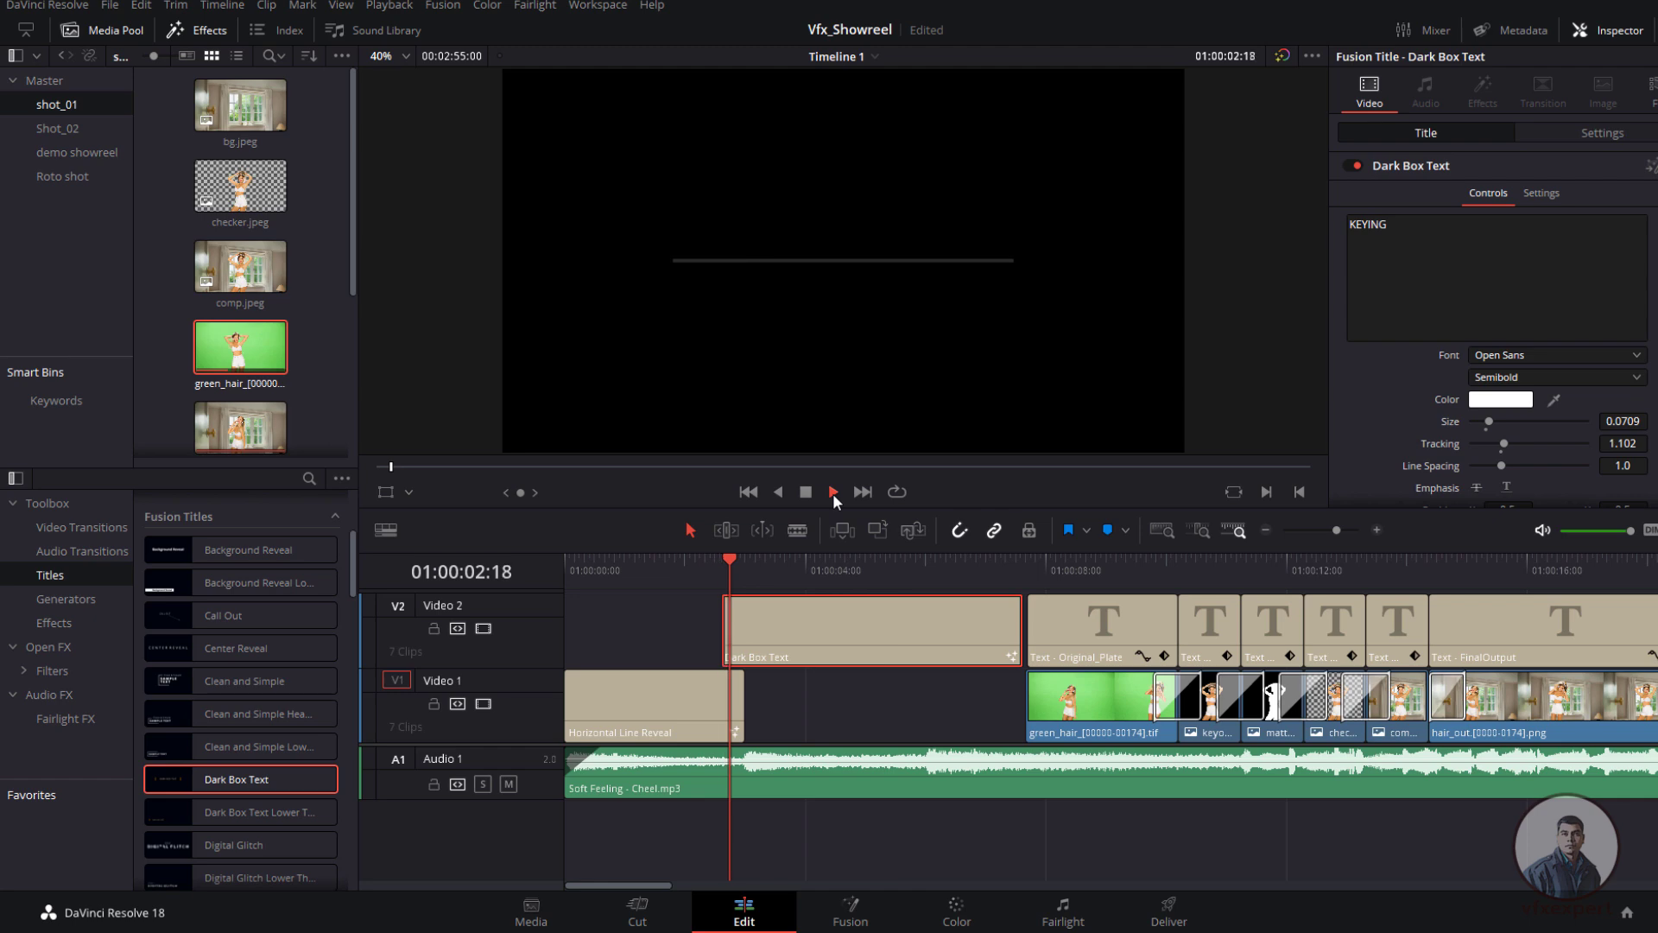
pyautogui.click(805, 492)
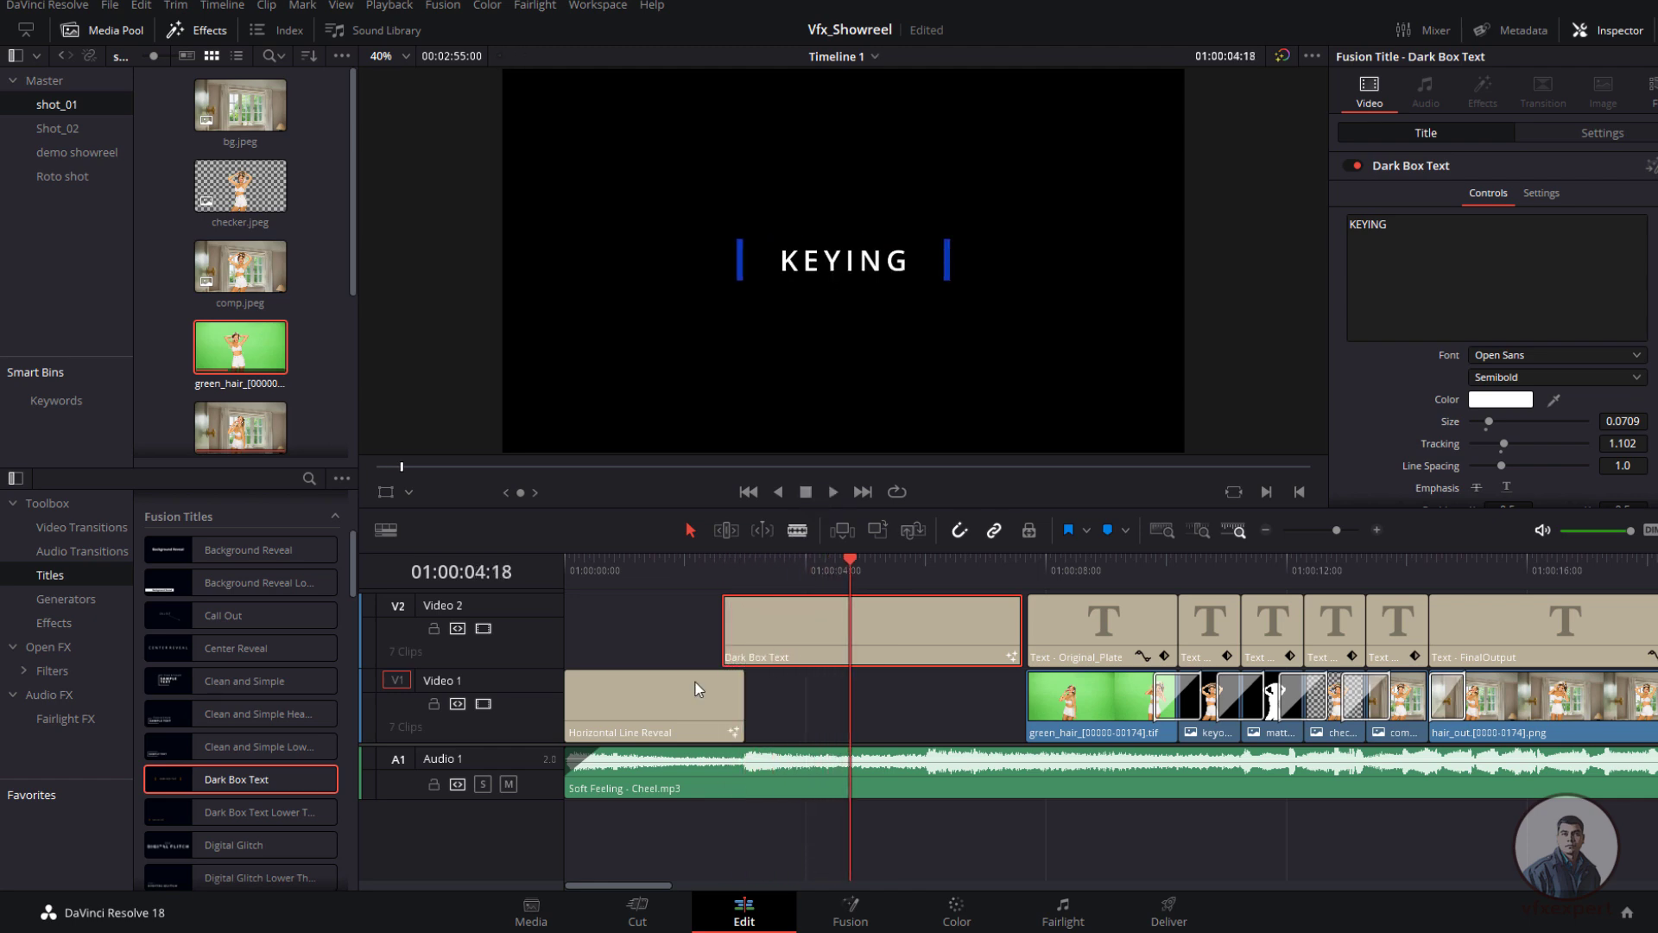
pyautogui.click(509, 784)
pyautogui.click(710, 567)
pyautogui.click(833, 492)
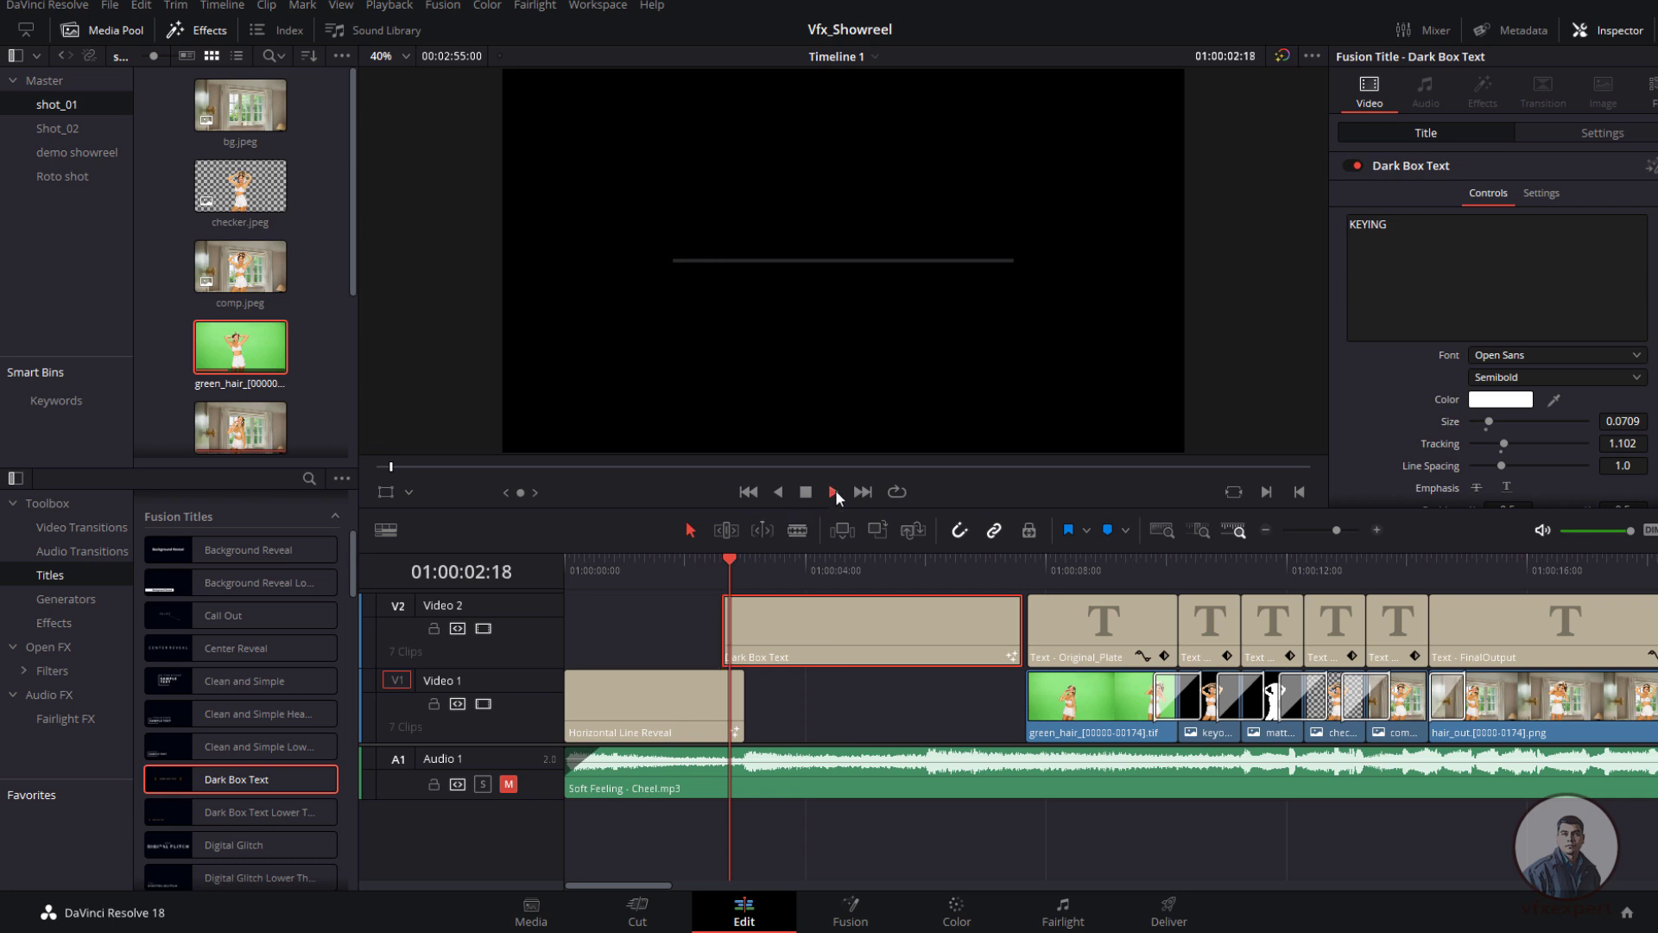
pyautogui.click(834, 492)
# Step: Shorten the KEYING title and move it onto Video 1 directly after the opening title
pyautogui.moveTo(1024, 652); pyautogui.dragTo(918, 632)
pyautogui.click(799, 646)
pyautogui.moveTo(799, 646); pyautogui.dragTo(800, 689)
pyautogui.moveTo(779, 577); pyautogui.dragTo(746, 578)
pyautogui.click(714, 574)
# Step: Play the transition between the two titles and lengthen the KEYING title to end at about 01:00:07:00
pyautogui.click(833, 492)
pyautogui.click(804, 491)
pyautogui.click(833, 492)
pyautogui.click(805, 491)
pyautogui.moveTo(943, 708); pyautogui.dragTo(1026, 708)
pyautogui.moveTo(946, 577); pyautogui.dragTo(987, 577)
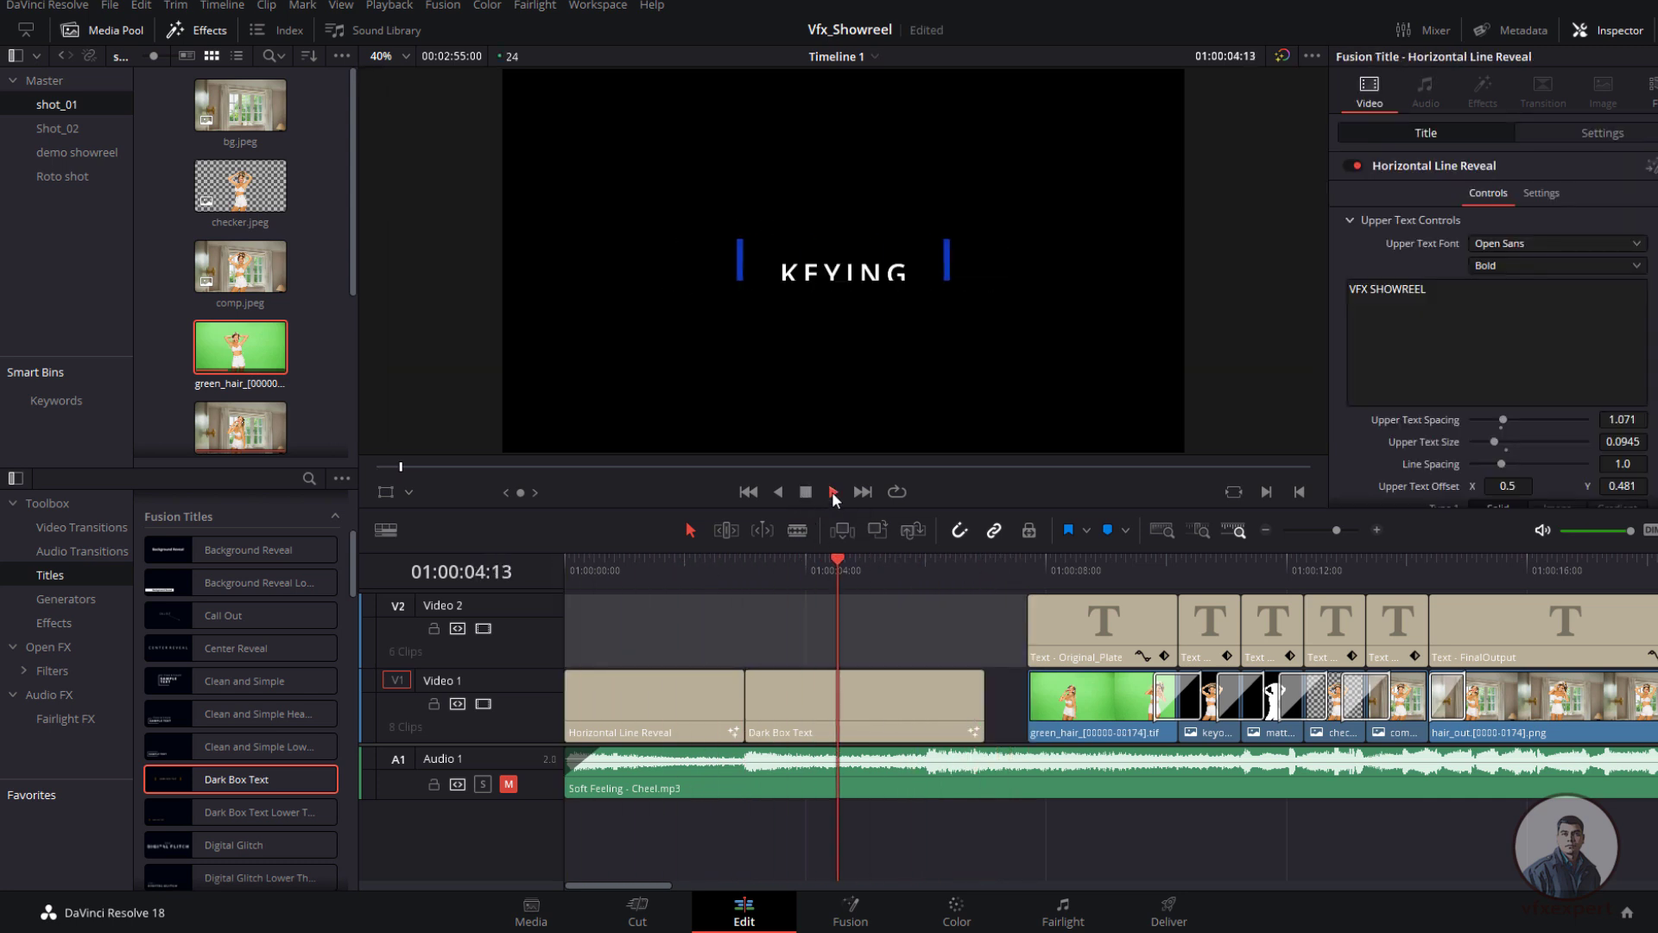
pyautogui.click(833, 492)
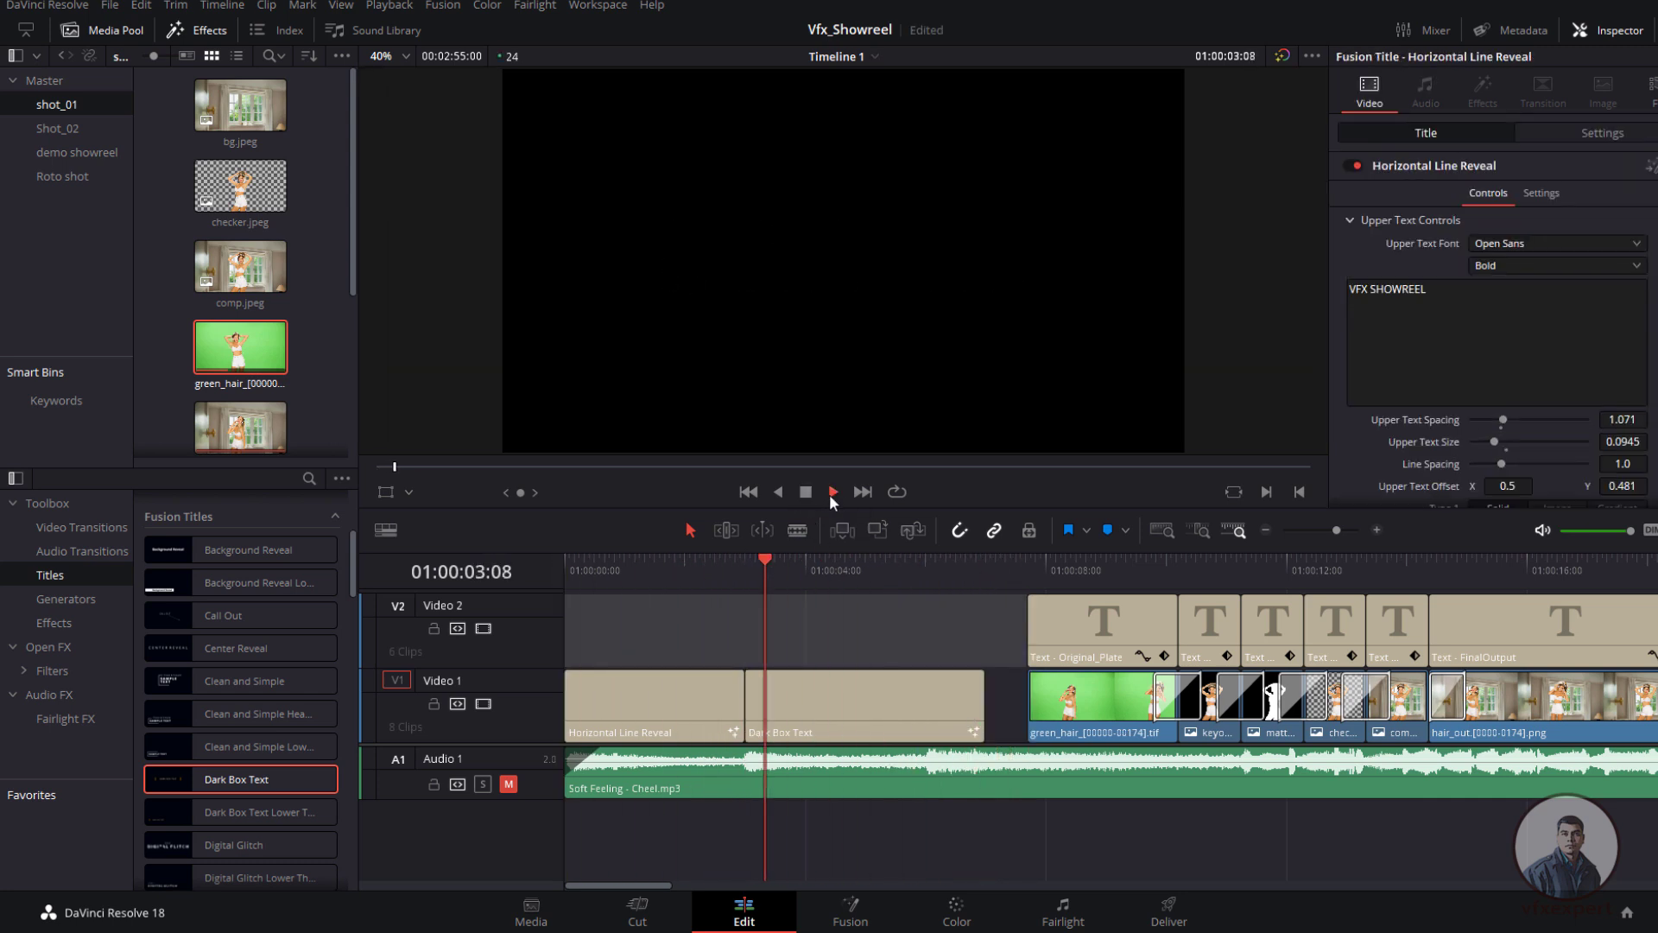
pyautogui.press('space')
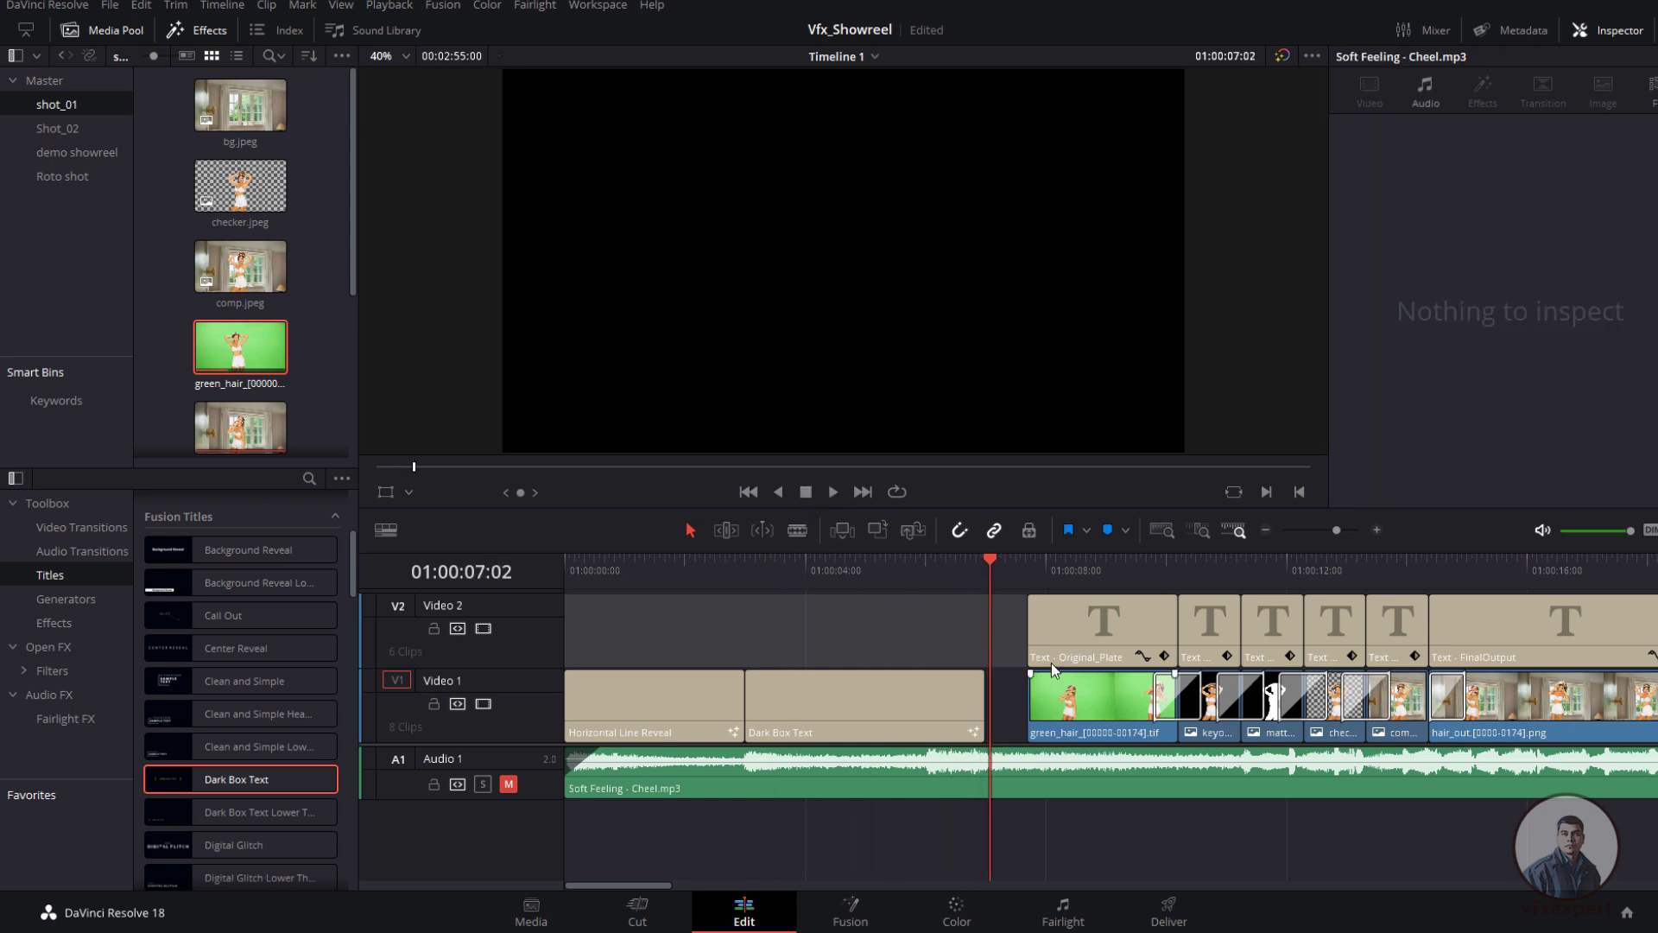
# Step: Close the gap between the KEYING title and the green_hair clip, and play the showreel from the start
pyautogui.click(1008, 726)
pyautogui.press('Delete')
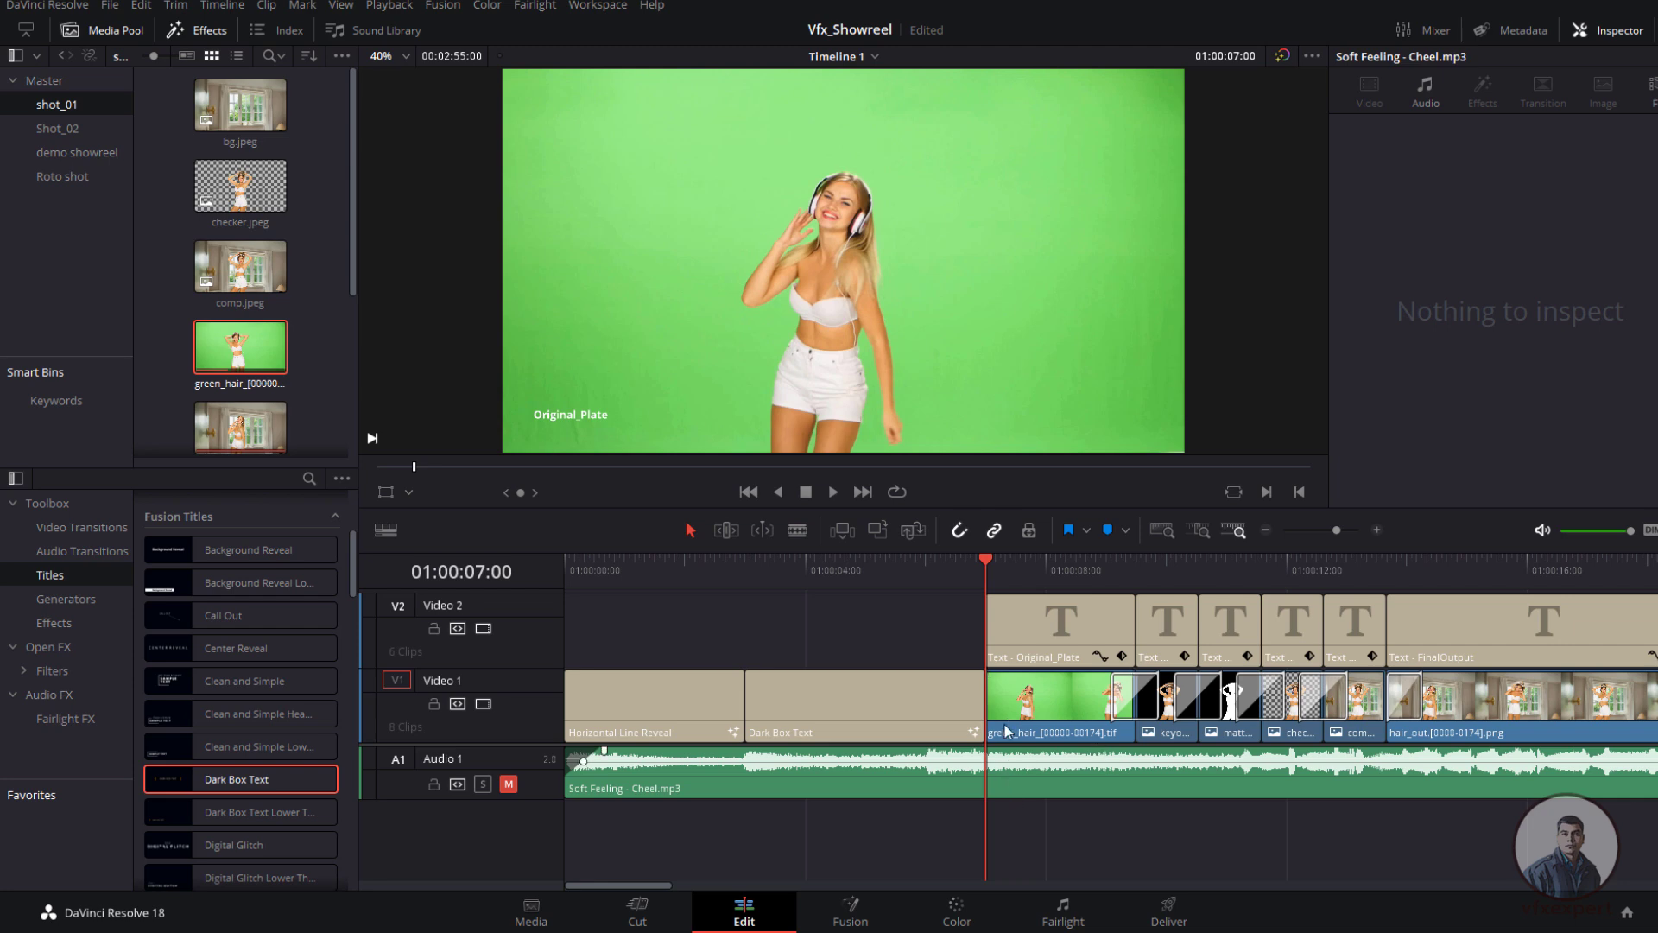
pyautogui.moveTo(988, 563); pyautogui.dragTo(565, 563)
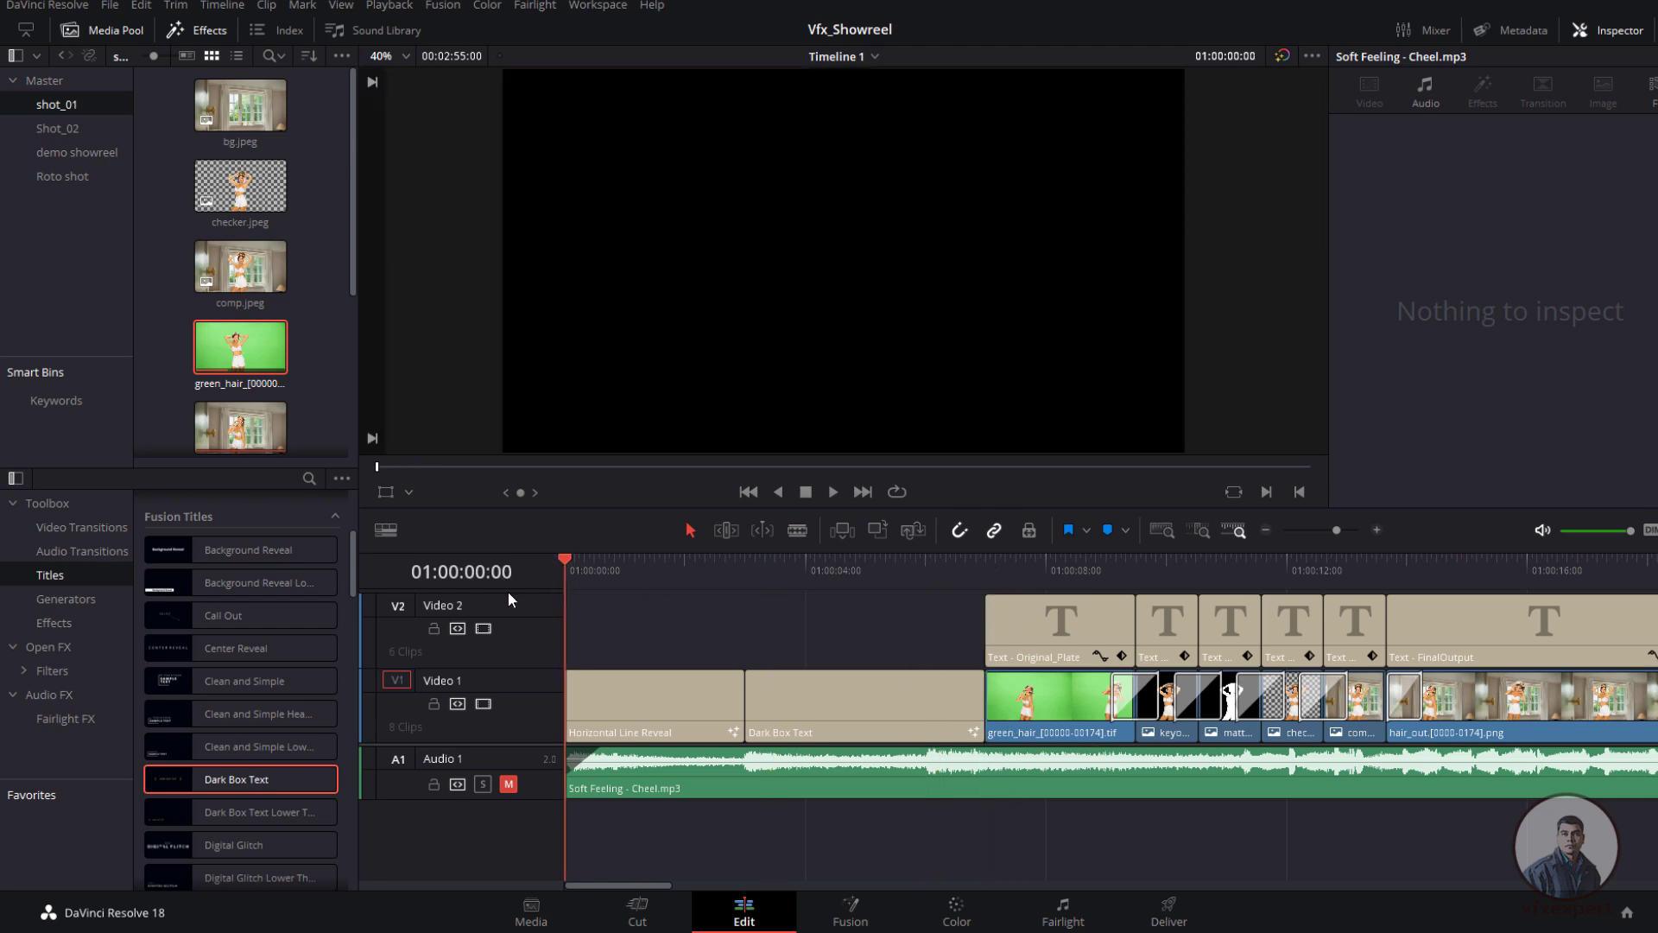
pyautogui.click(834, 490)
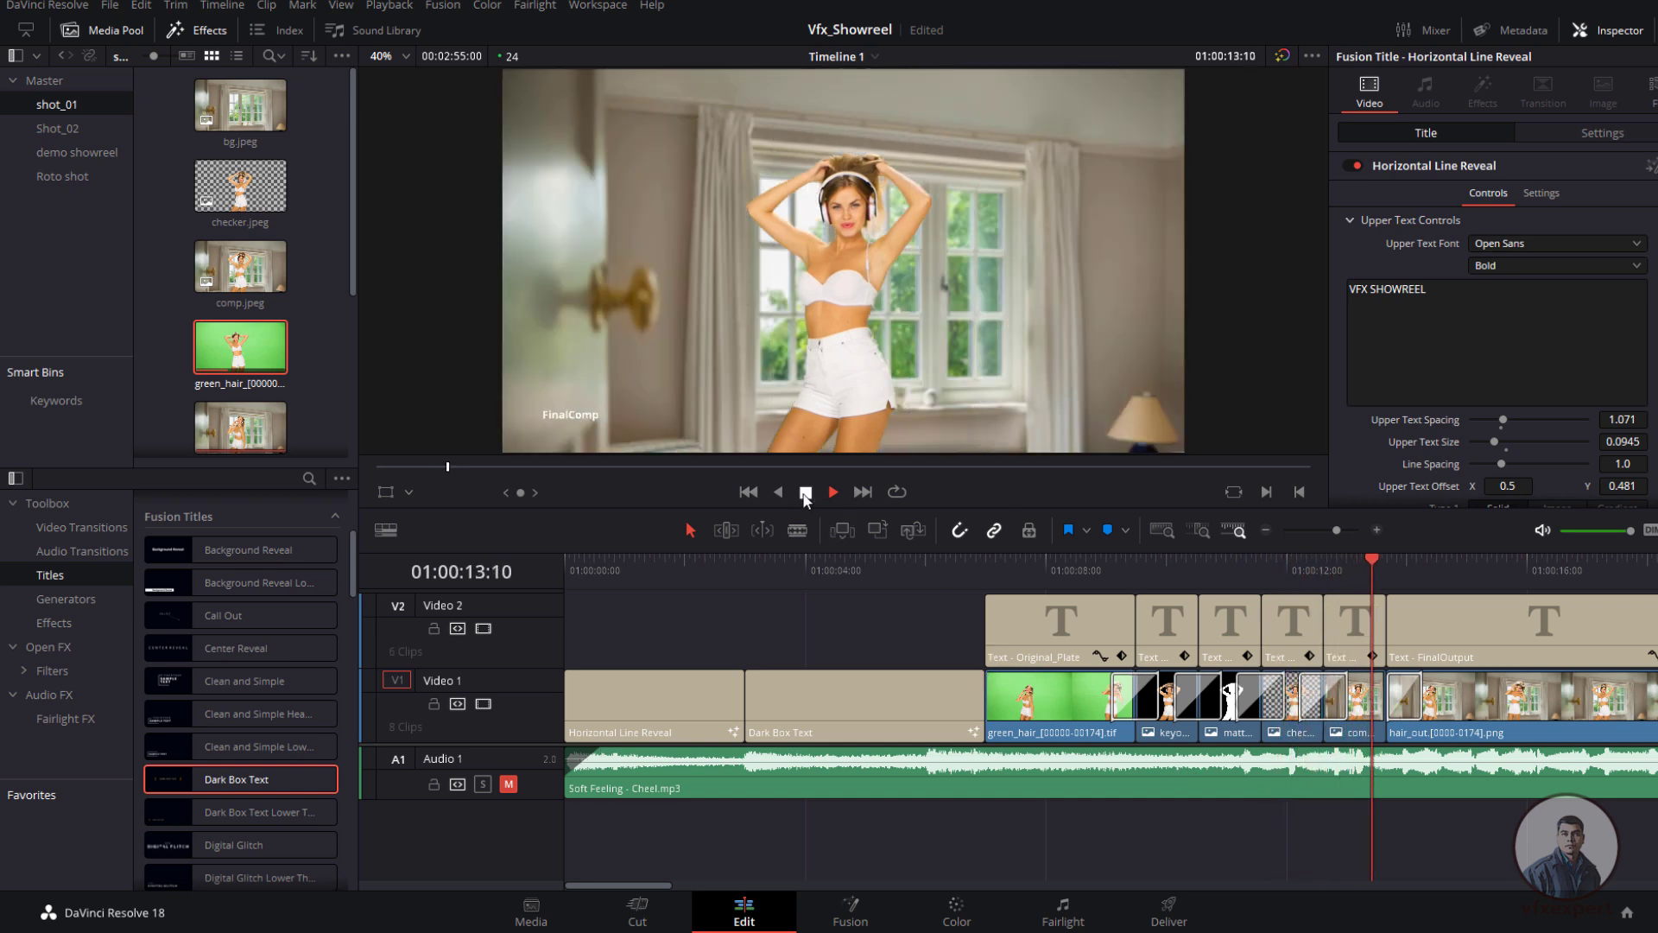
pyautogui.press('space')
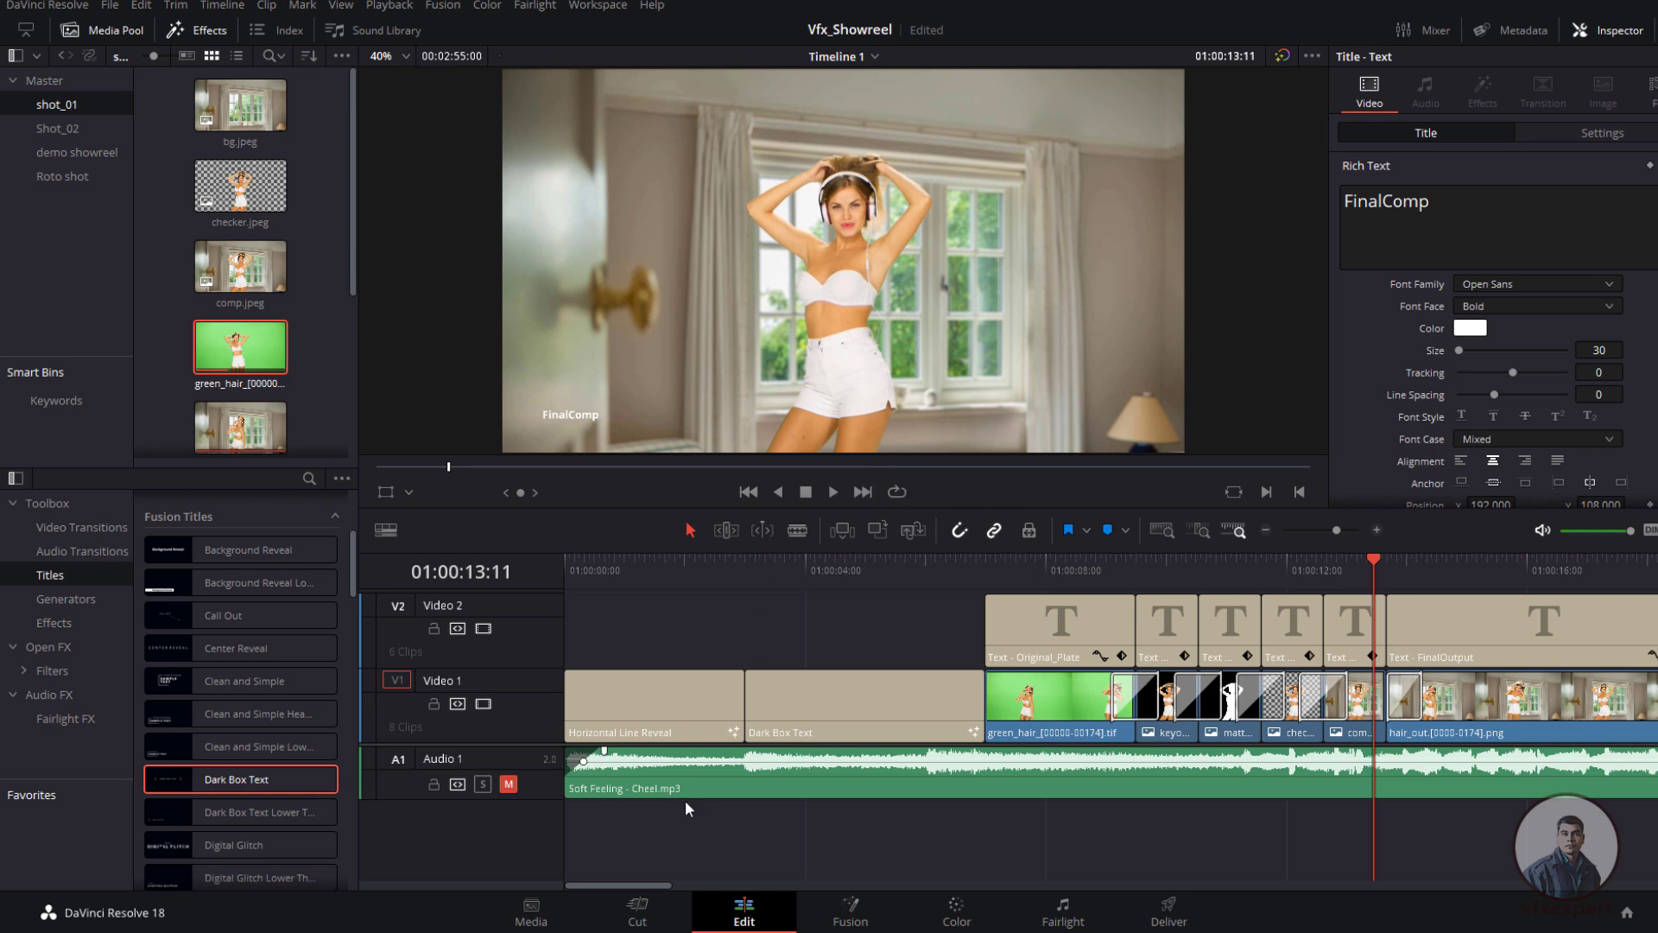
# Step: Place a copy of the KEYING Dark Box Text title on Video 1 directly after the hair_out clip
pyautogui.moveTo(665, 883); pyautogui.dragTo(741, 884)
pyautogui.click(1106, 569)
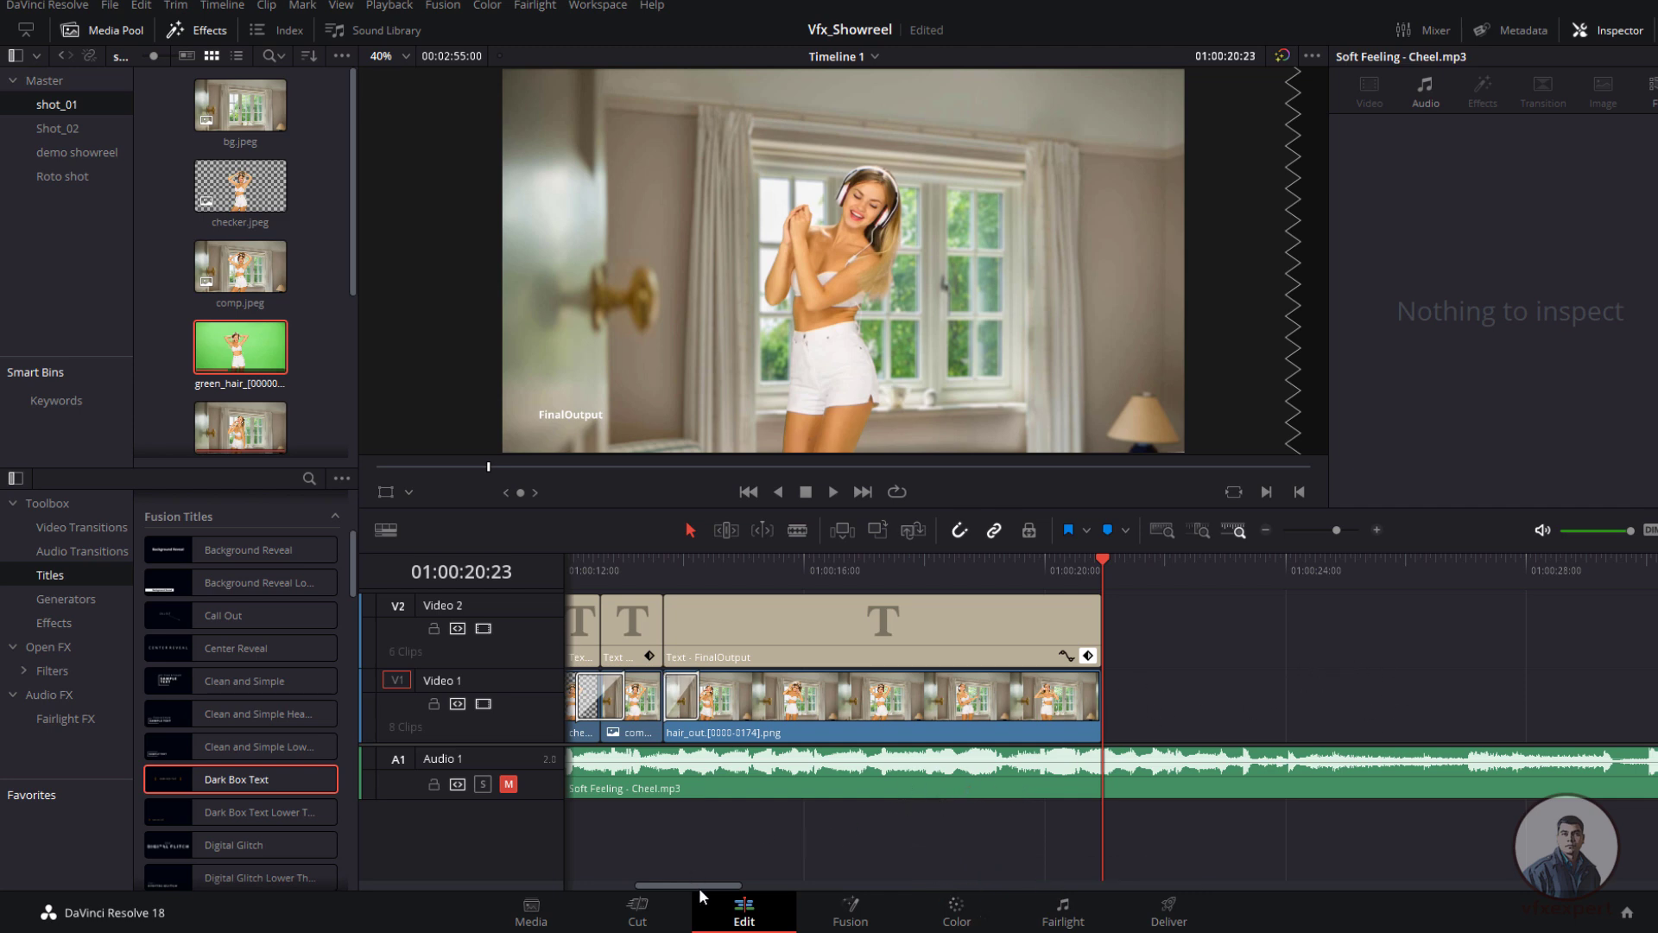
pyautogui.moveTo(700, 883); pyautogui.dragTo(603, 884)
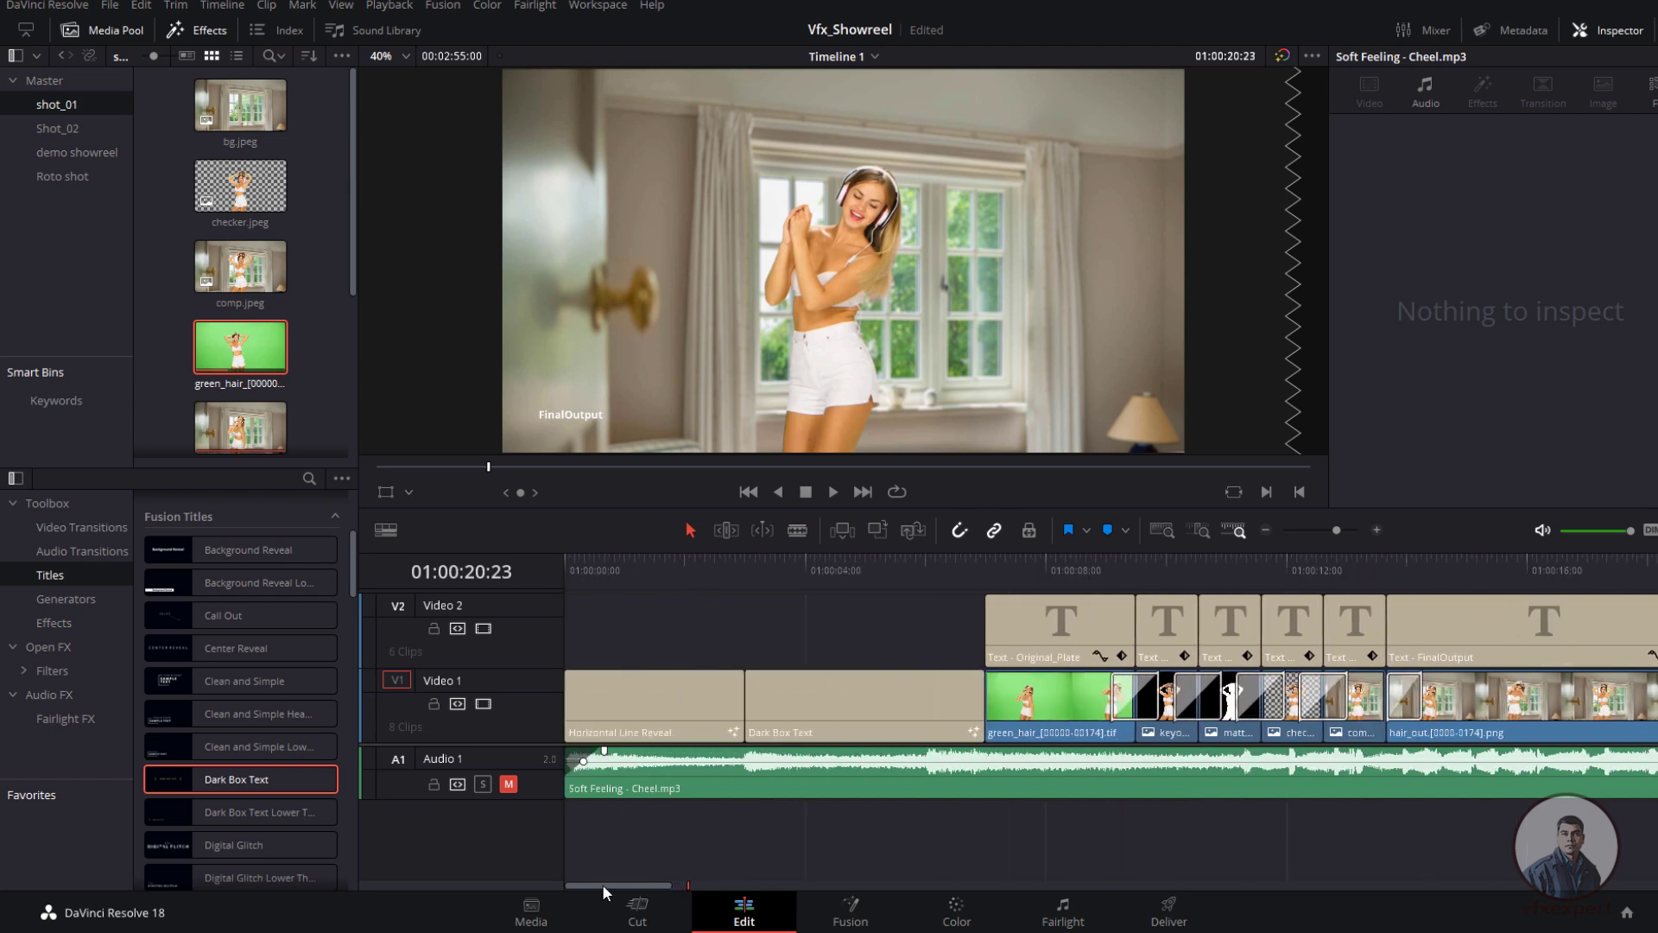
pyautogui.click(850, 712)
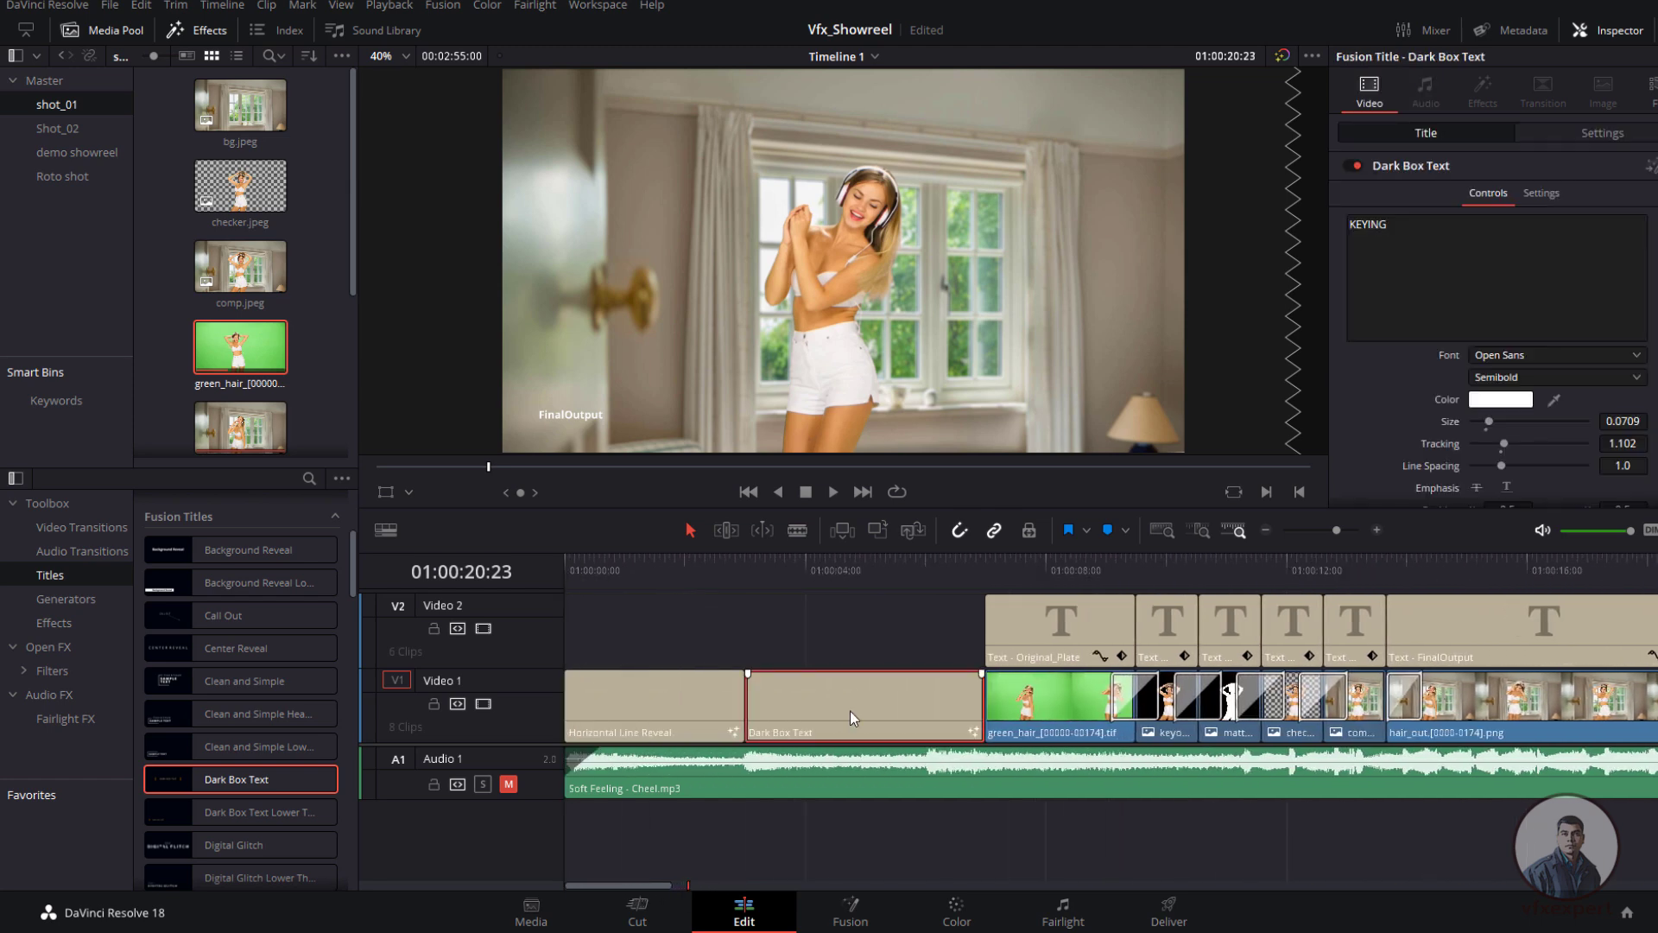
pyautogui.moveTo(667, 883); pyautogui.dragTo(735, 885)
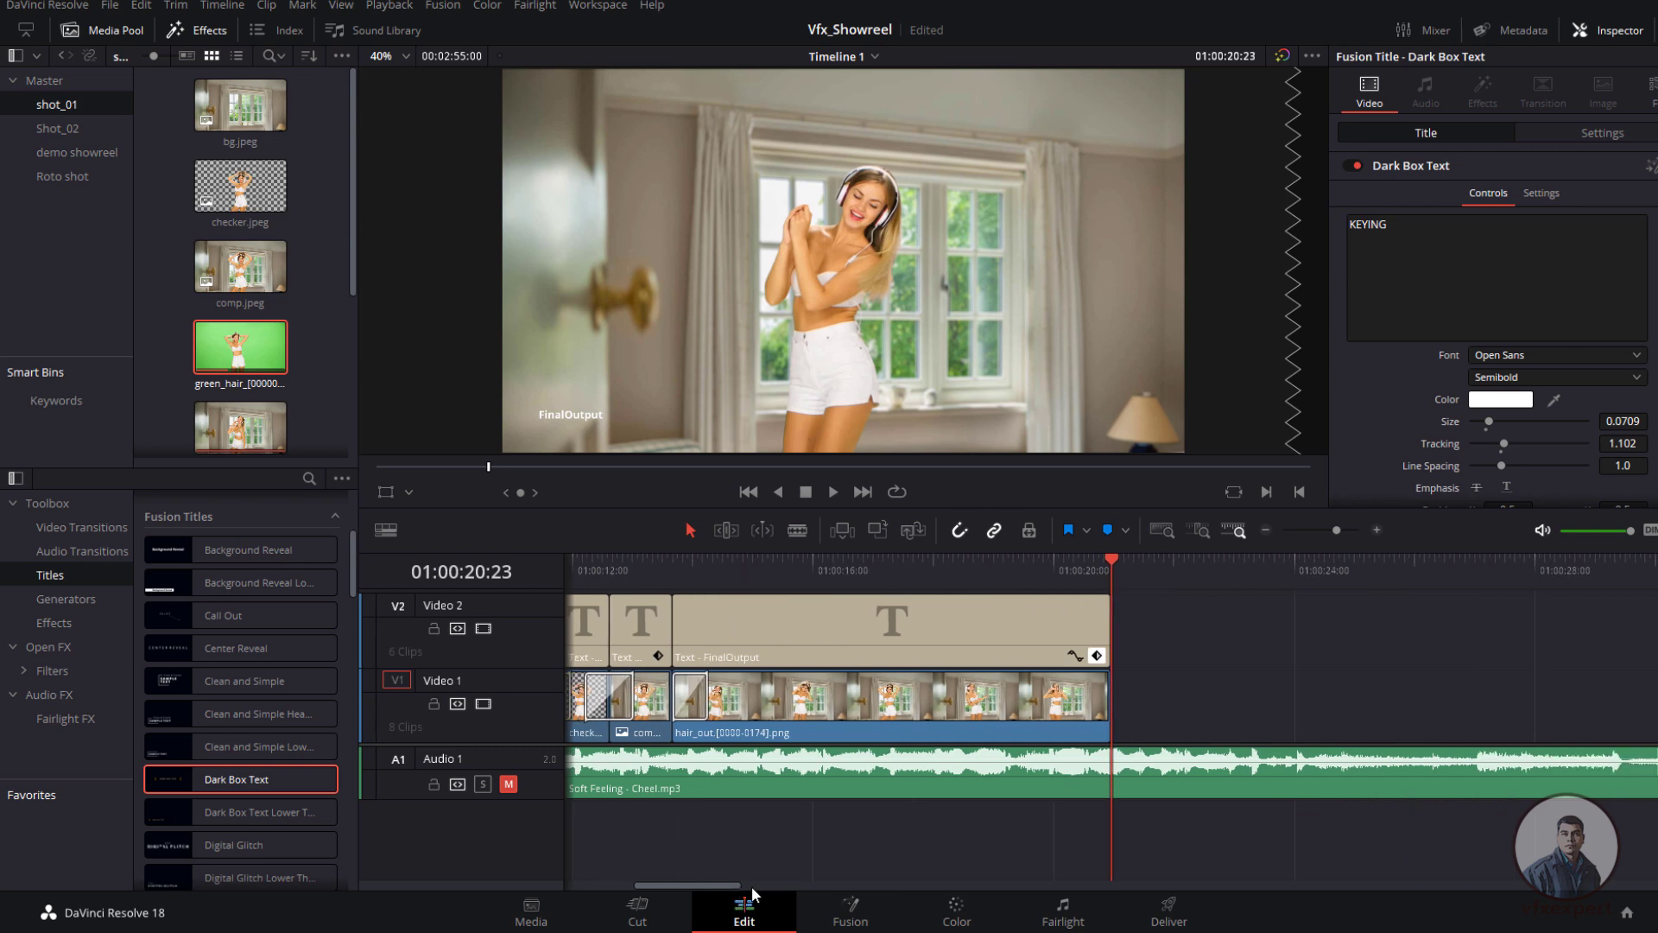
pyautogui.click(1135, 595)
pyautogui.press('F10')
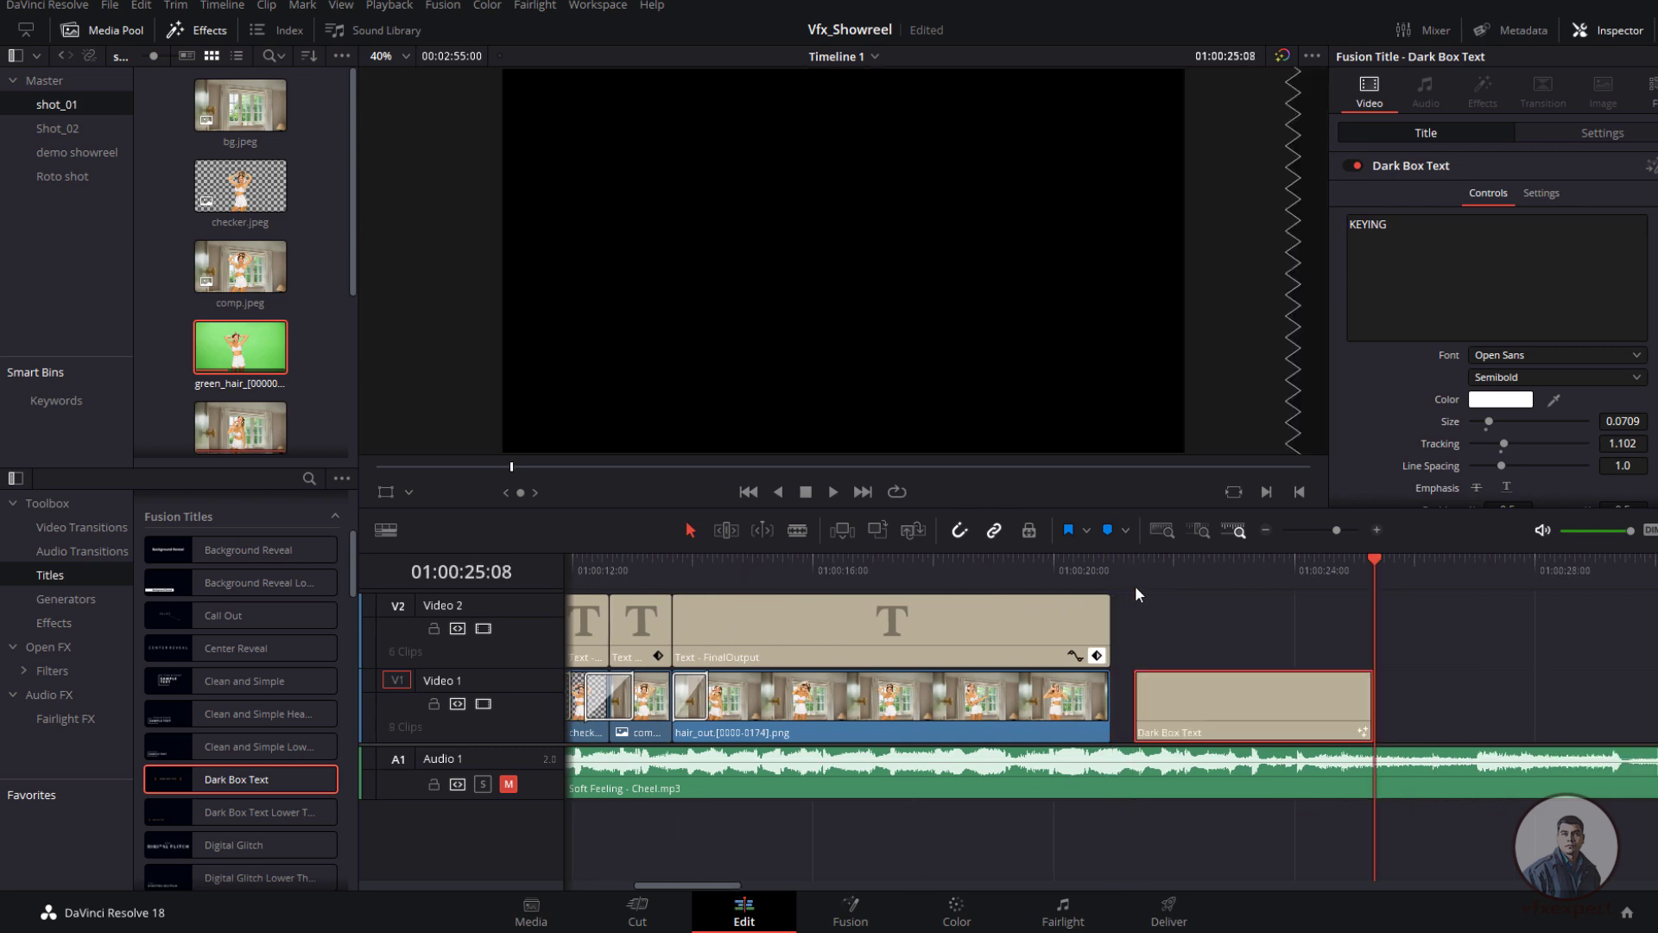
pyautogui.moveTo(1191, 707); pyautogui.dragTo(1167, 706)
# Step: Change the copied title's text to ROTOSCOPY and play its animation
pyautogui.click(1175, 574)
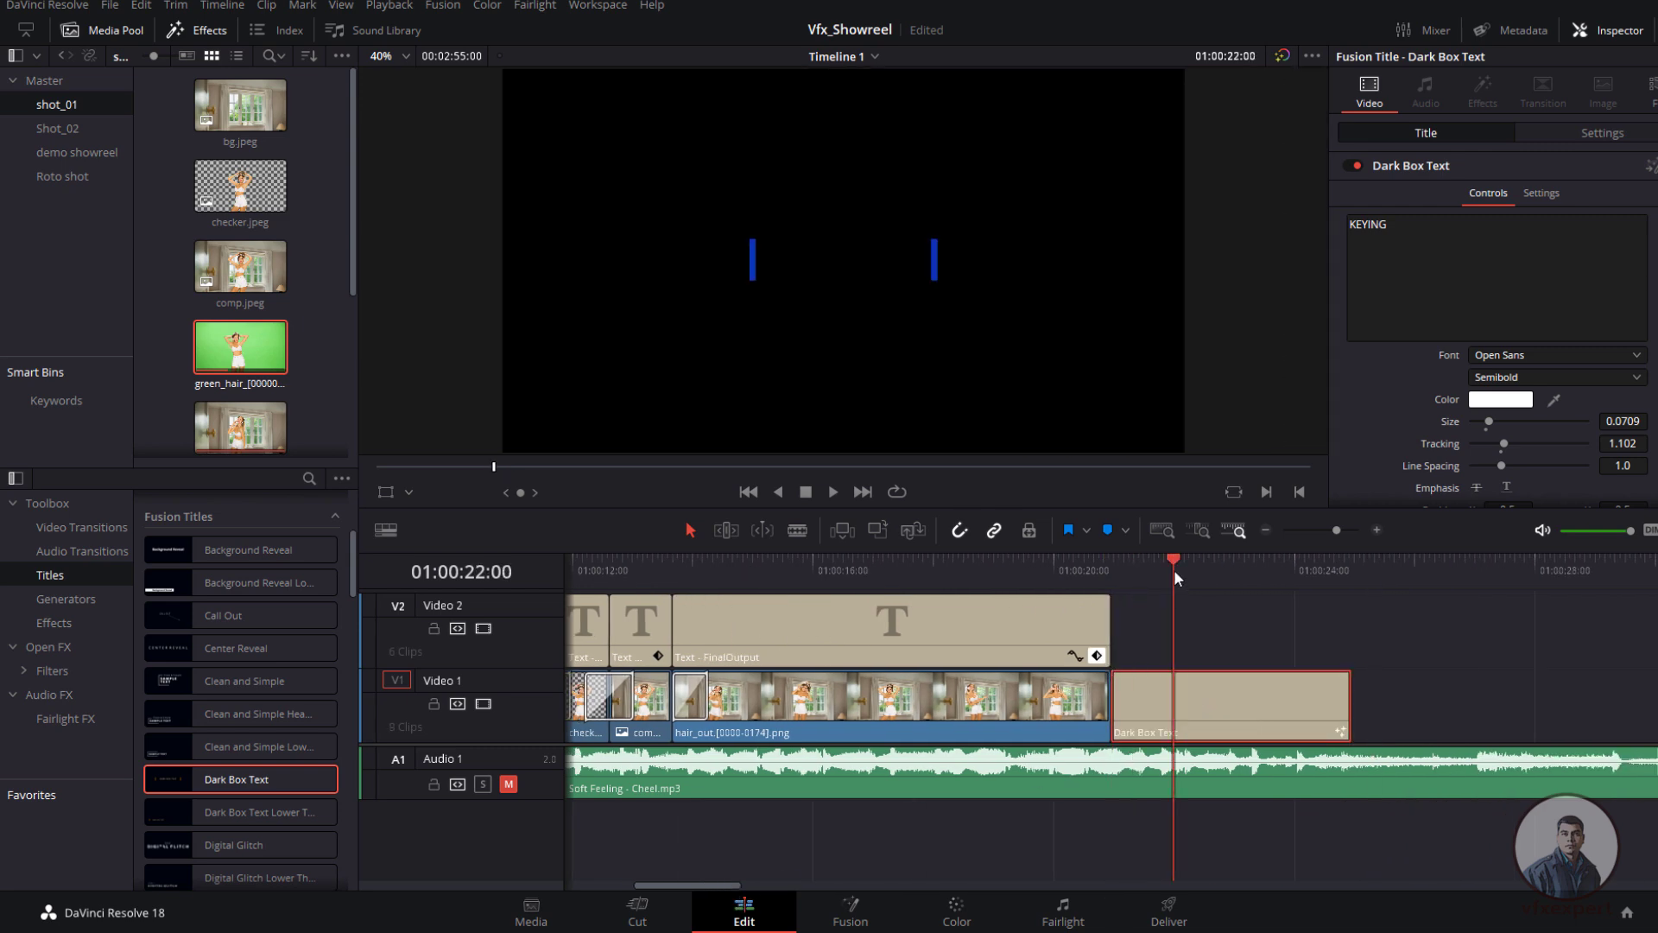
pyautogui.doubleClick(1368, 224)
pyautogui.write('ROTOSCOPY')
pyautogui.click(1218, 628)
pyautogui.click(1108, 568)
pyautogui.click(832, 493)
pyautogui.click(1104, 568)
pyautogui.click(826, 492)
pyautogui.moveTo(1266, 573); pyautogui.dragTo(1347, 586)
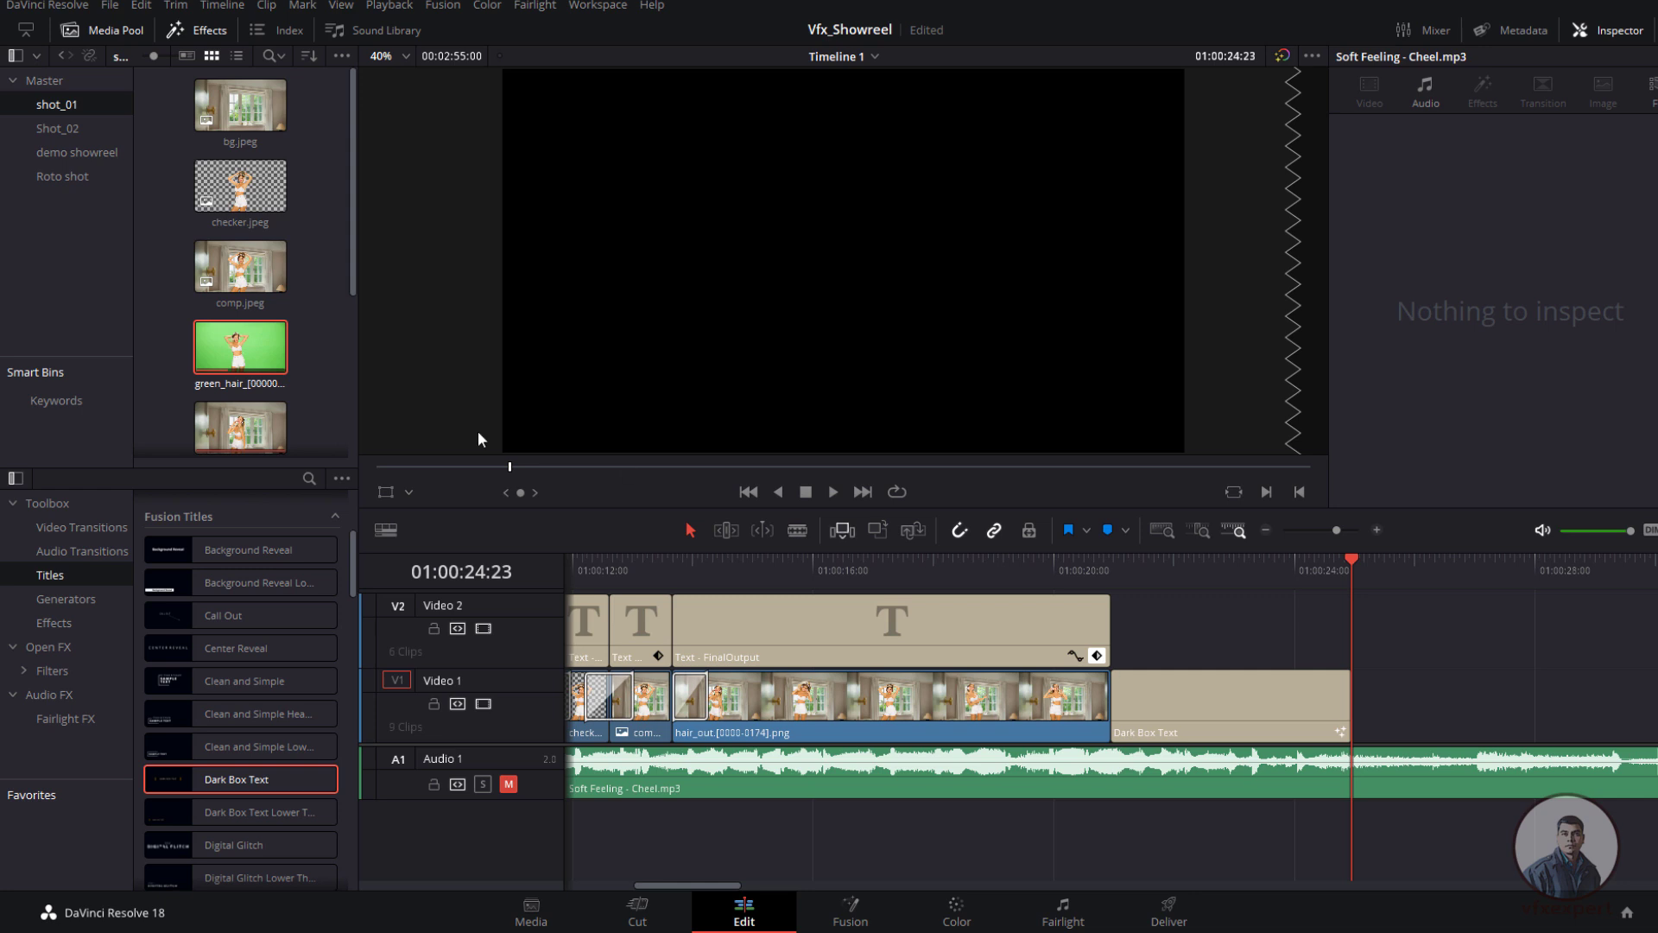
# Step: Add the new both and outline_render image sequences to the media pool and move them into the Roto shot bin
pyautogui.click(48, 105)
pyautogui.click(73, 132)
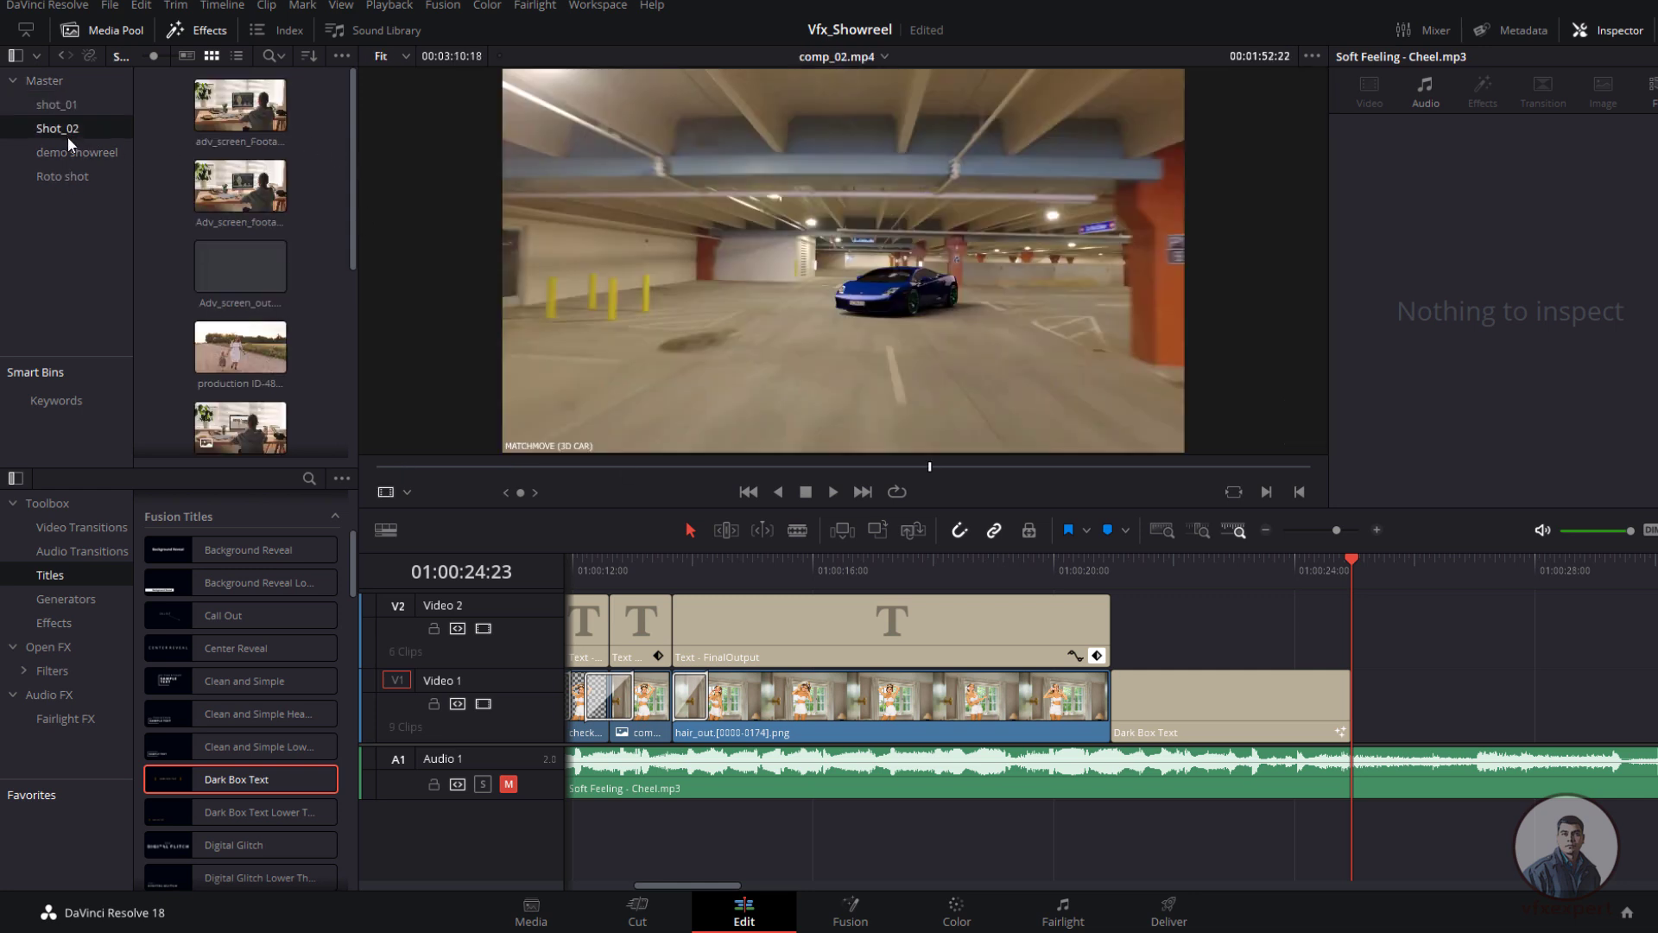
pyautogui.click(64, 177)
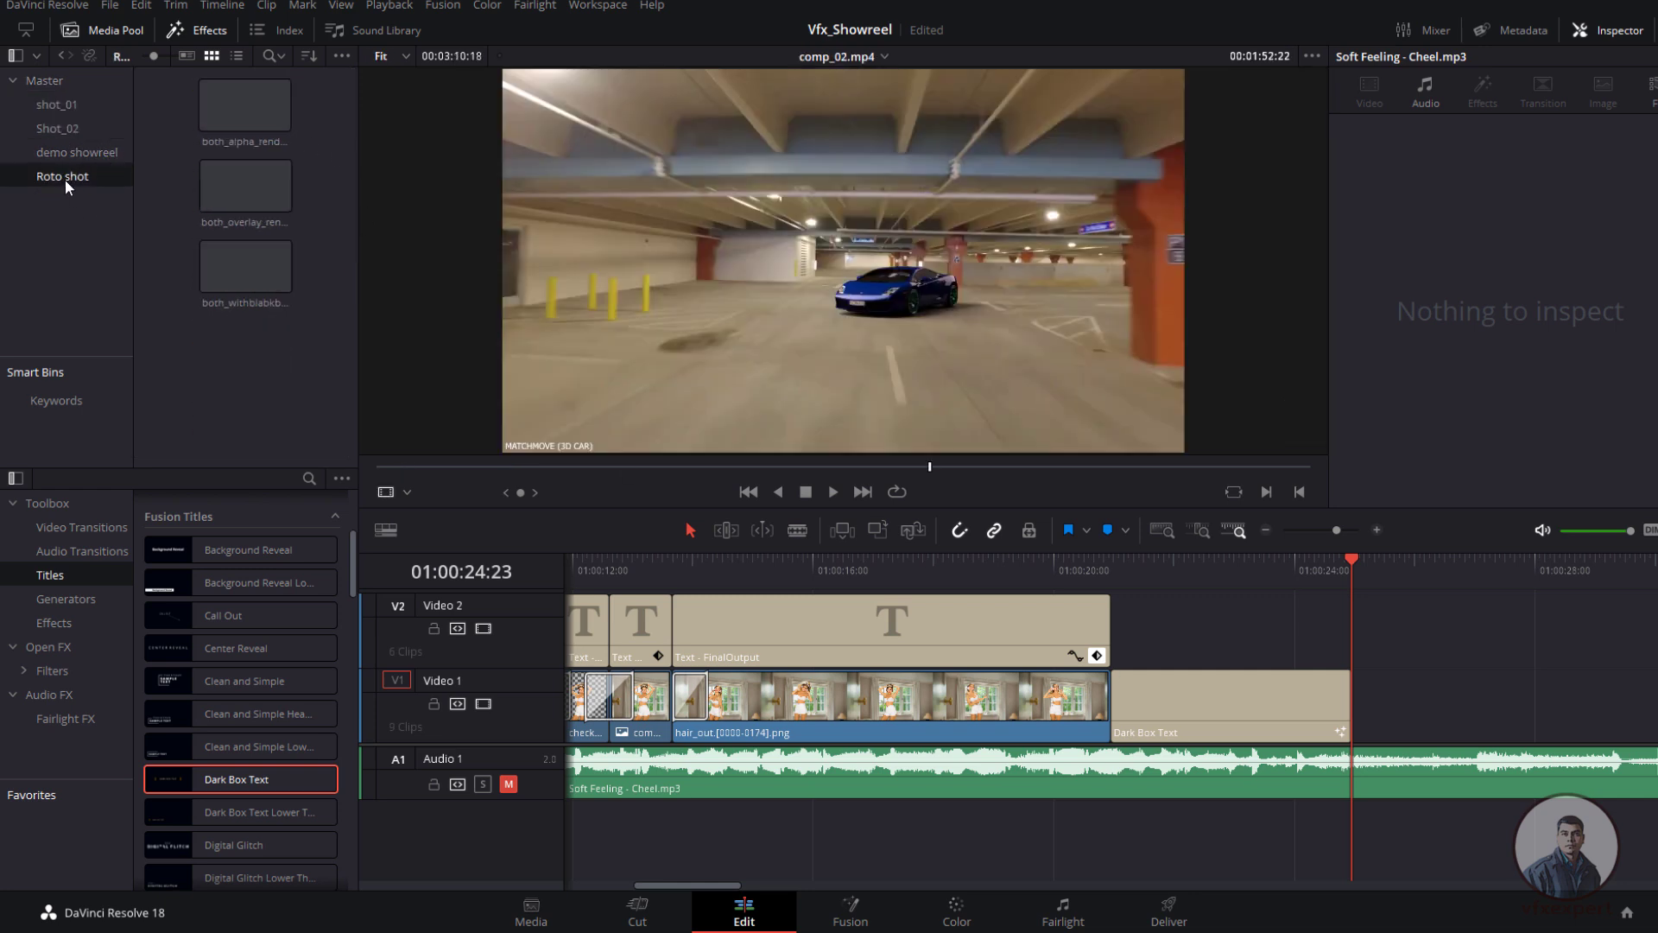
pyautogui.click(78, 154)
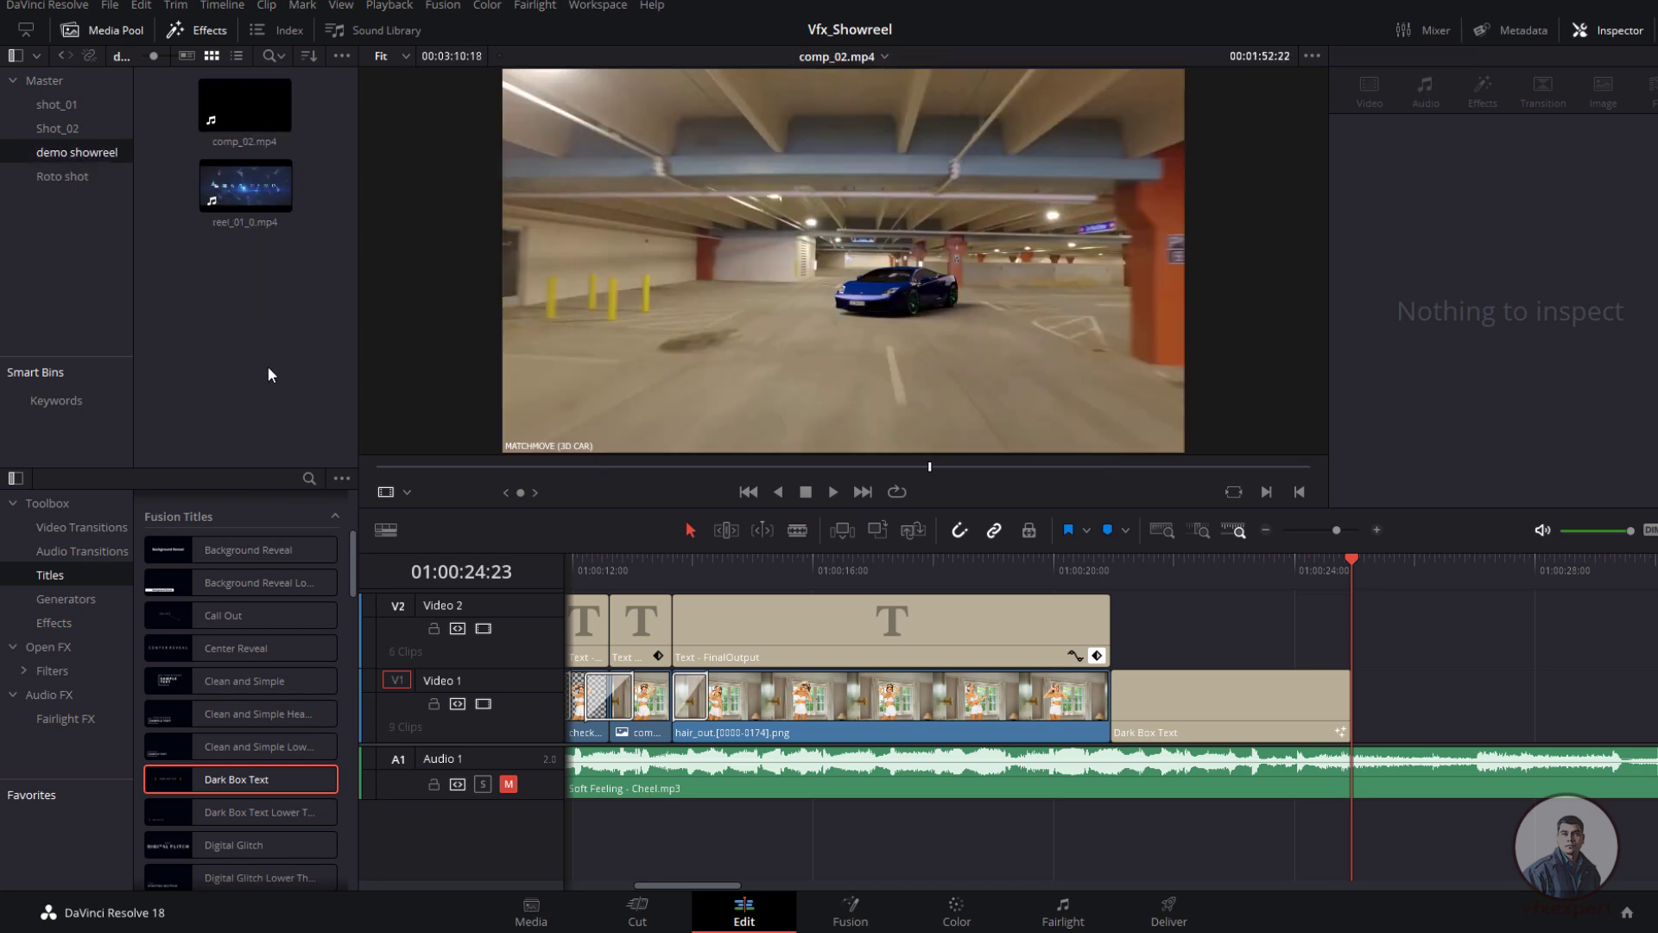
pyautogui.hotkey('ctrl', 'v')
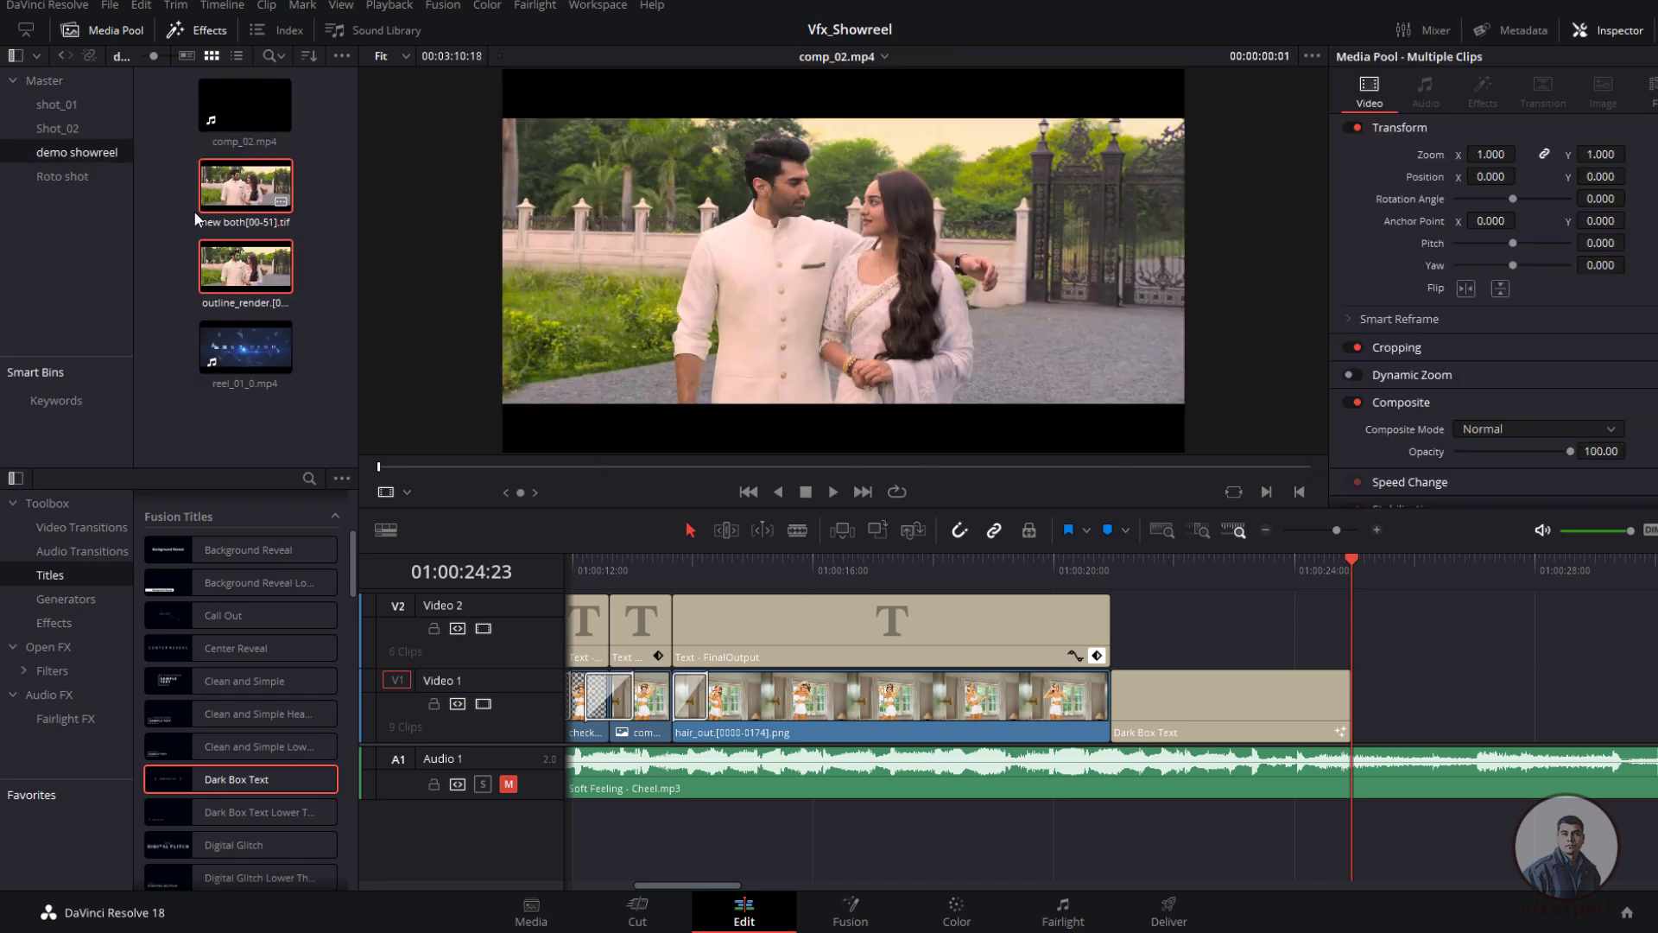
pyautogui.moveTo(233, 199); pyautogui.dragTo(95, 179)
pyautogui.click(73, 181)
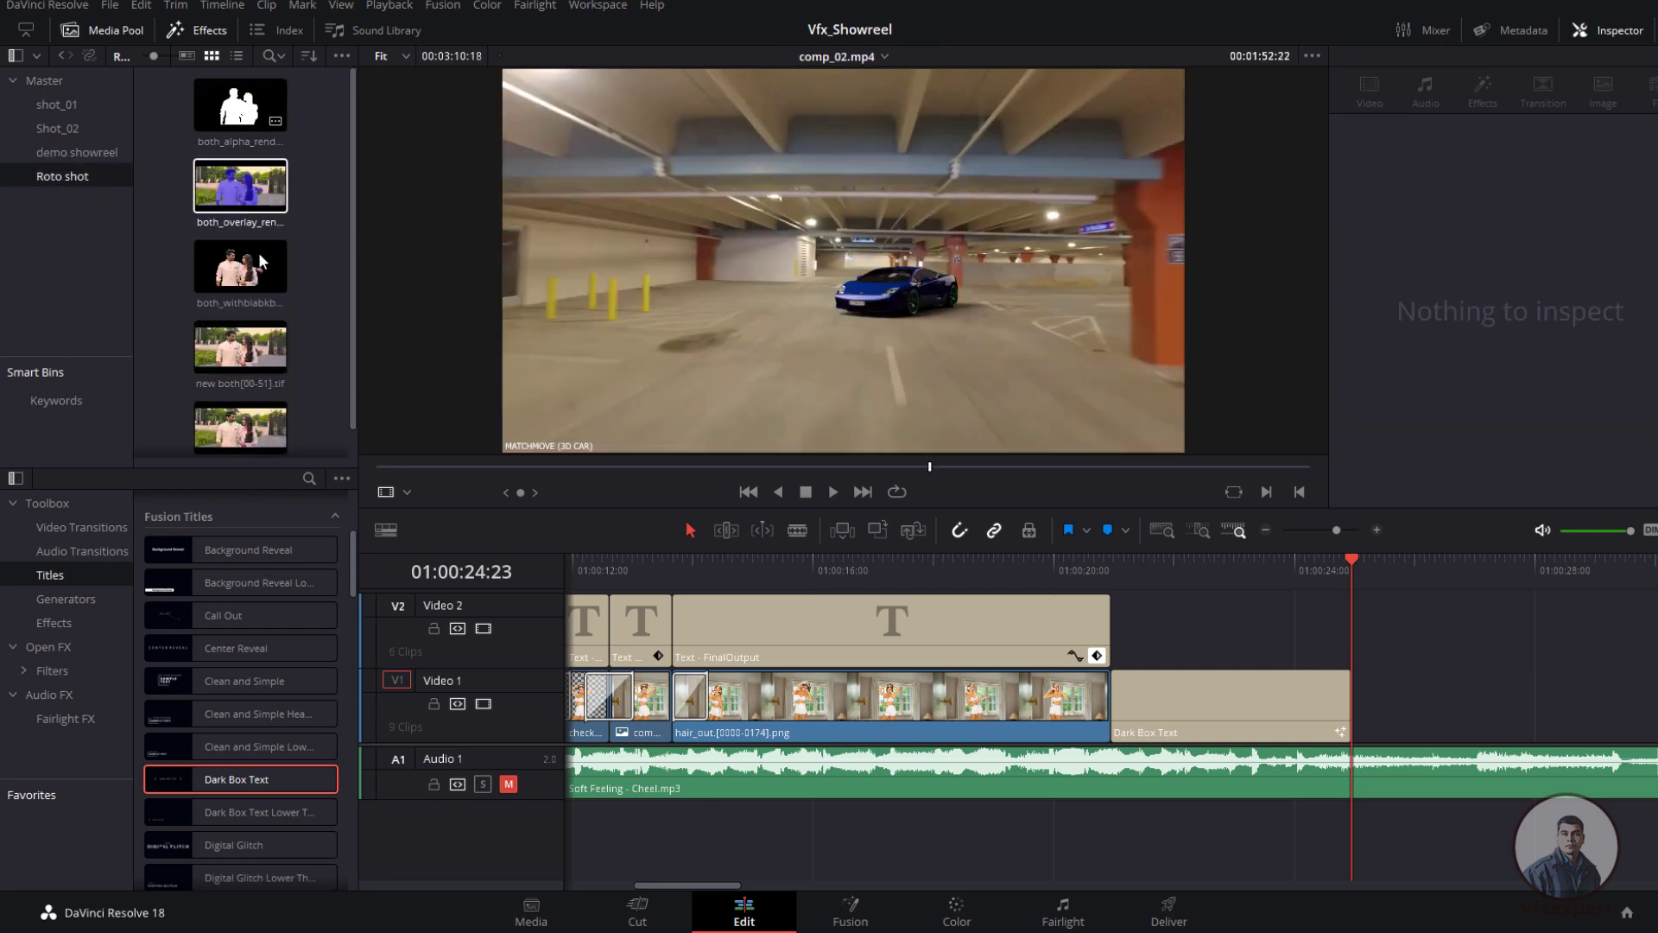
# Step: Line up the new both, both_overlay, both_alpha, outline_render and both_withblabkbg clips on Video 1 after the ROTOSCOPY title
pyautogui.moveTo(246, 328); pyautogui.dragTo(1357, 710)
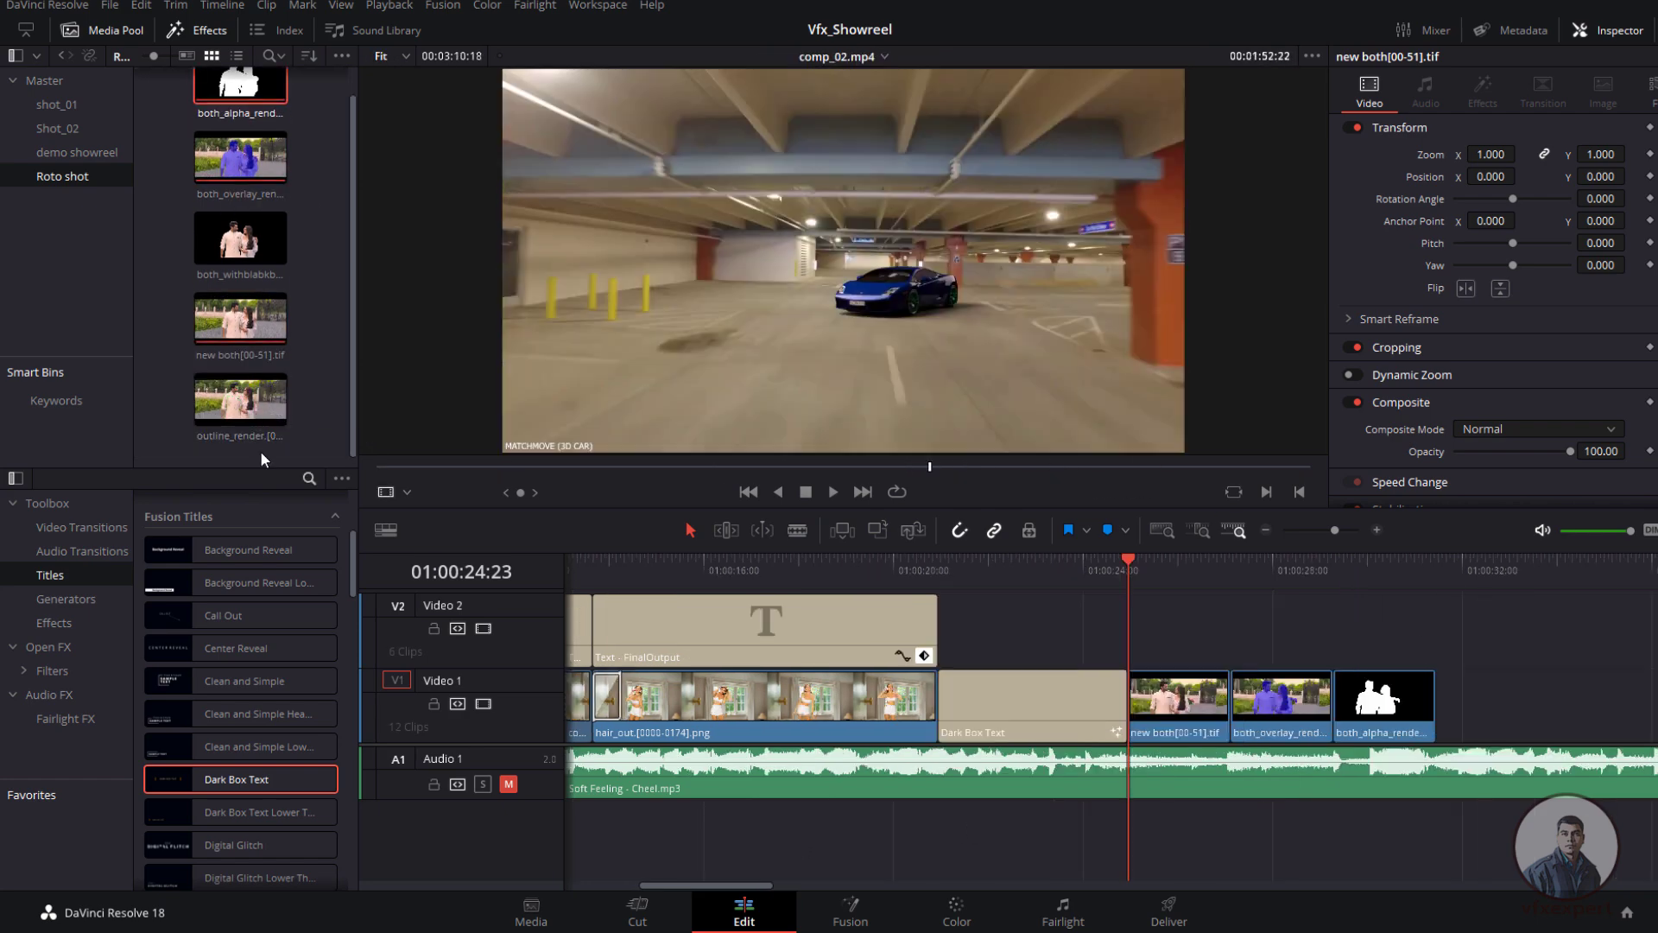
pyautogui.moveTo(245, 287); pyautogui.dragTo(1574, 701)
pyautogui.moveTo(1287, 580); pyautogui.dragTo(1166, 605)
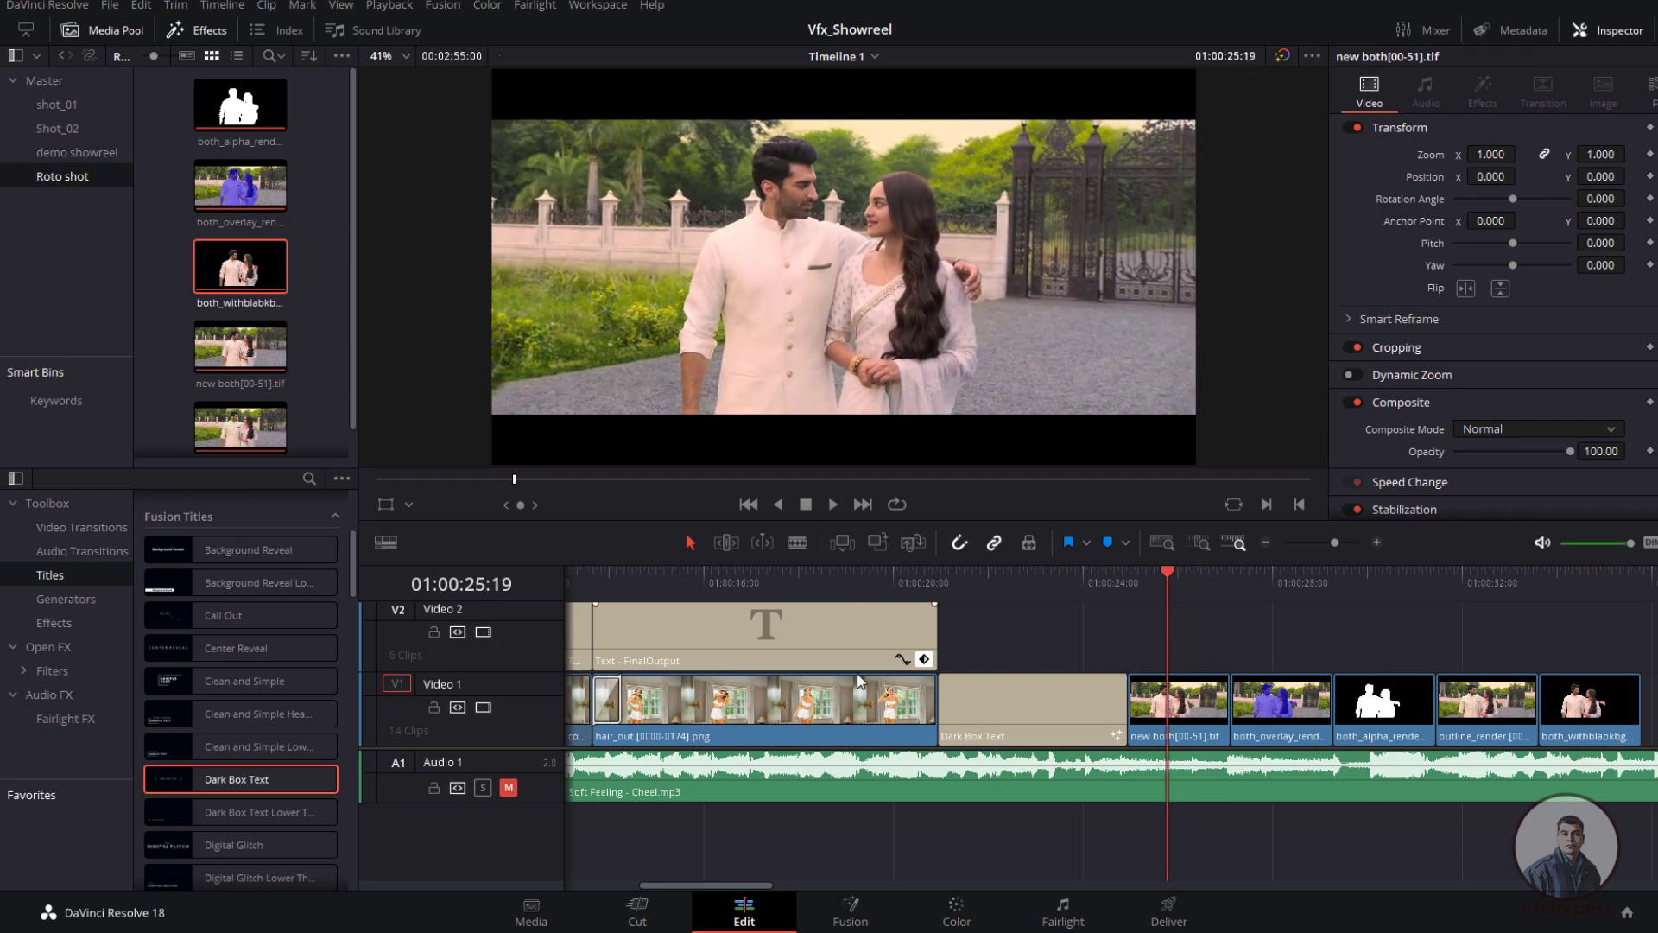
# Step: Copy the Original_Plate label onto Video 2 above the new both clip and trim it to the clip's length
pyautogui.moveTo(763, 884); pyautogui.dragTo(708, 883)
pyautogui.click(789, 634)
pyautogui.hotkey('ctrl', 'c')
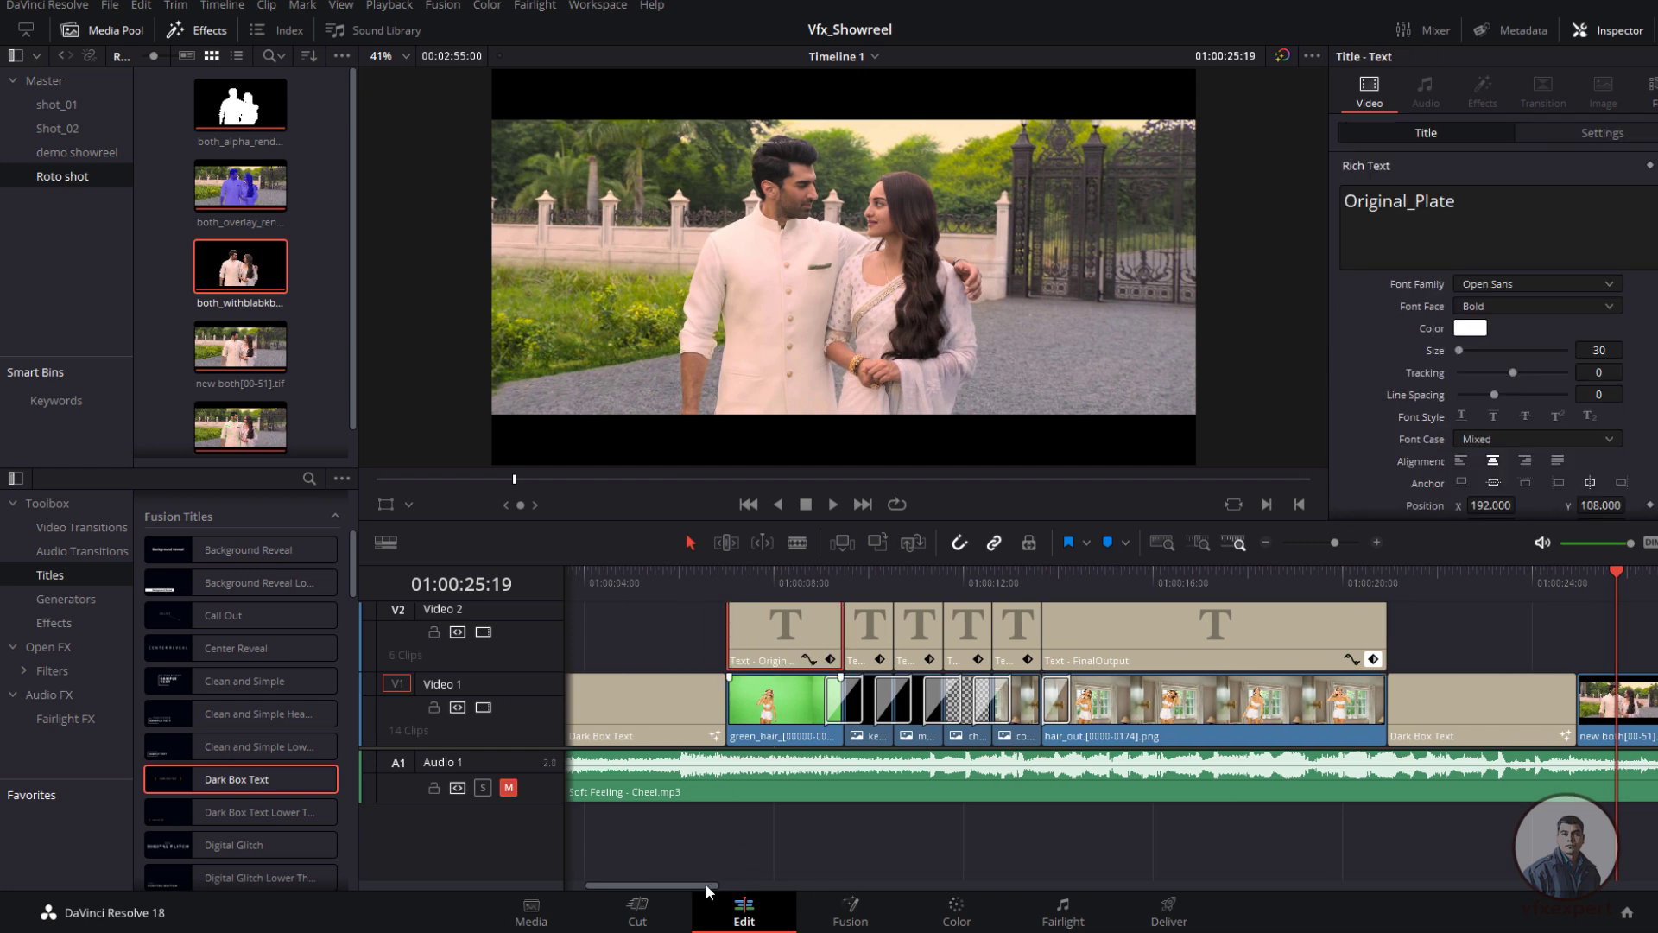
pyautogui.hotkey('ctrl', 'v')
pyautogui.moveTo(1379, 639); pyautogui.dragTo(824, 639)
pyautogui.moveTo(899, 644); pyautogui.dragTo(884, 644)
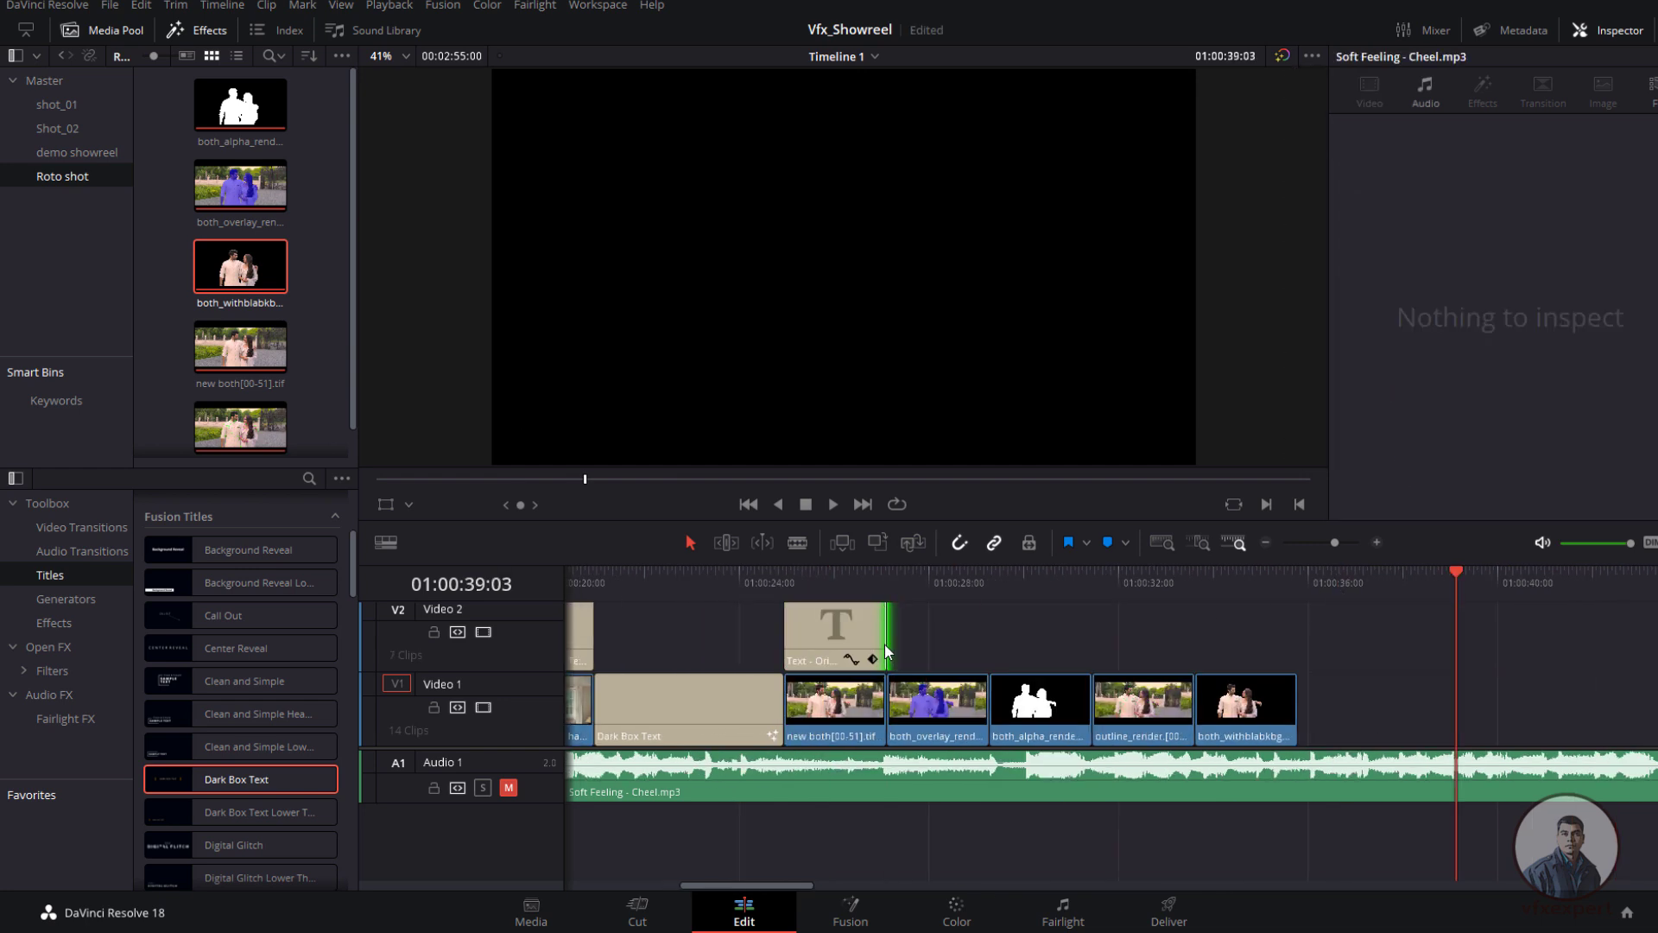
pyautogui.click(842, 573)
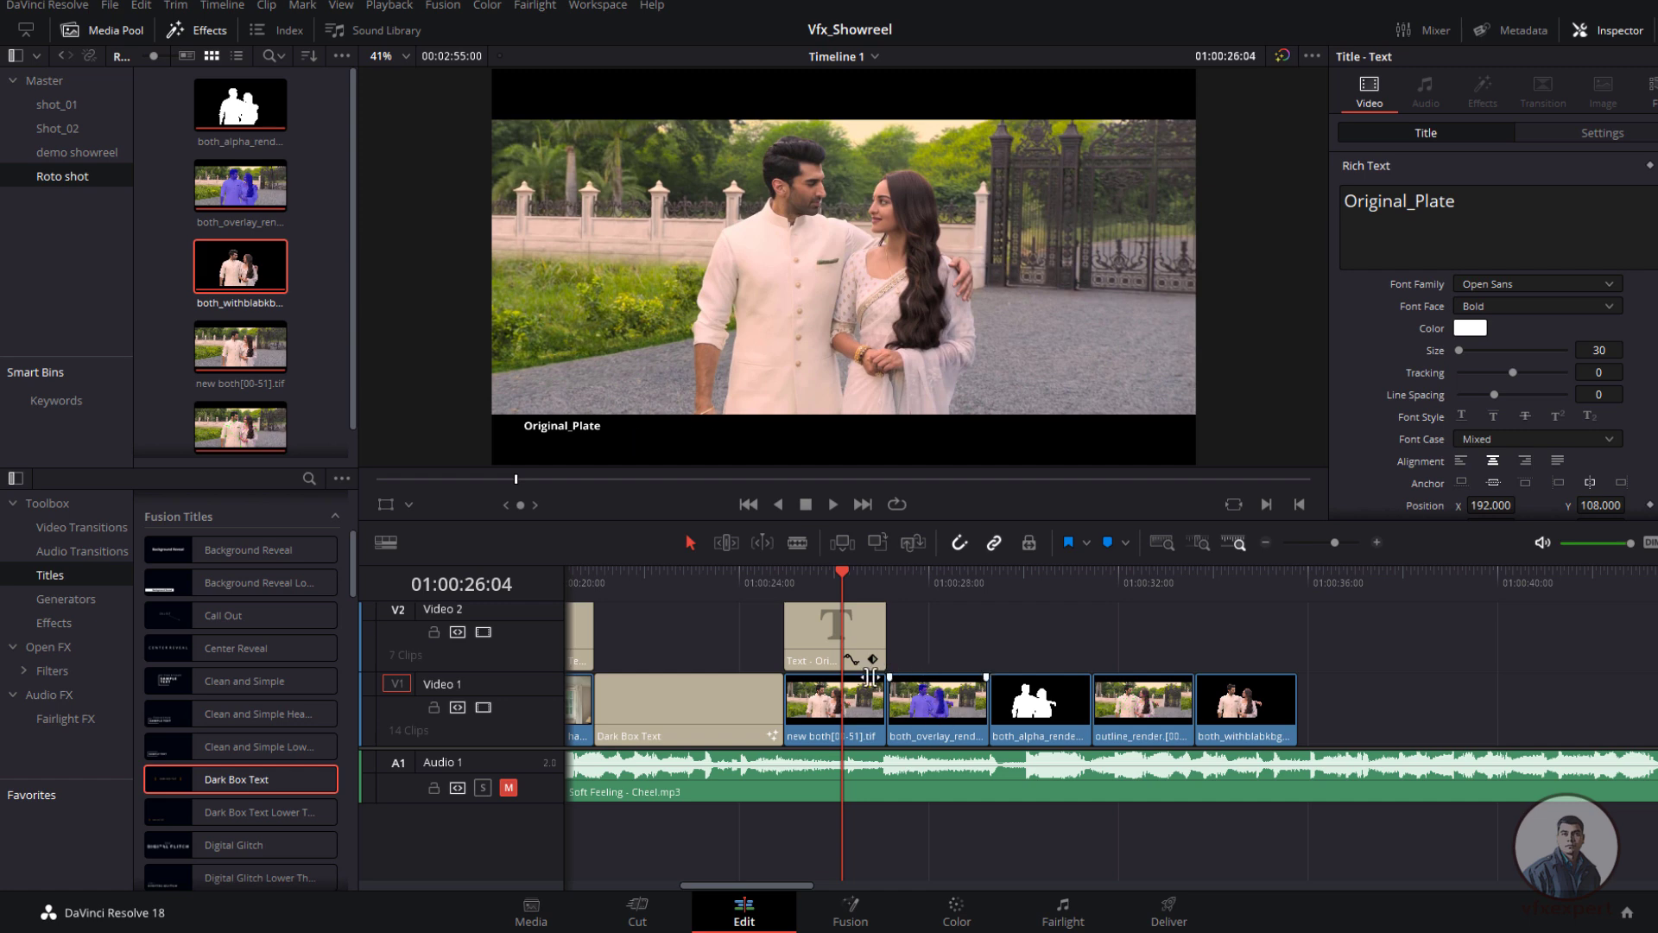
# Step: Duplicate the Original_Plate label above the both_overlay clip and change its text to Overlay
pyautogui.click(858, 639)
pyautogui.moveTo(849, 646); pyautogui.dragTo(912, 651)
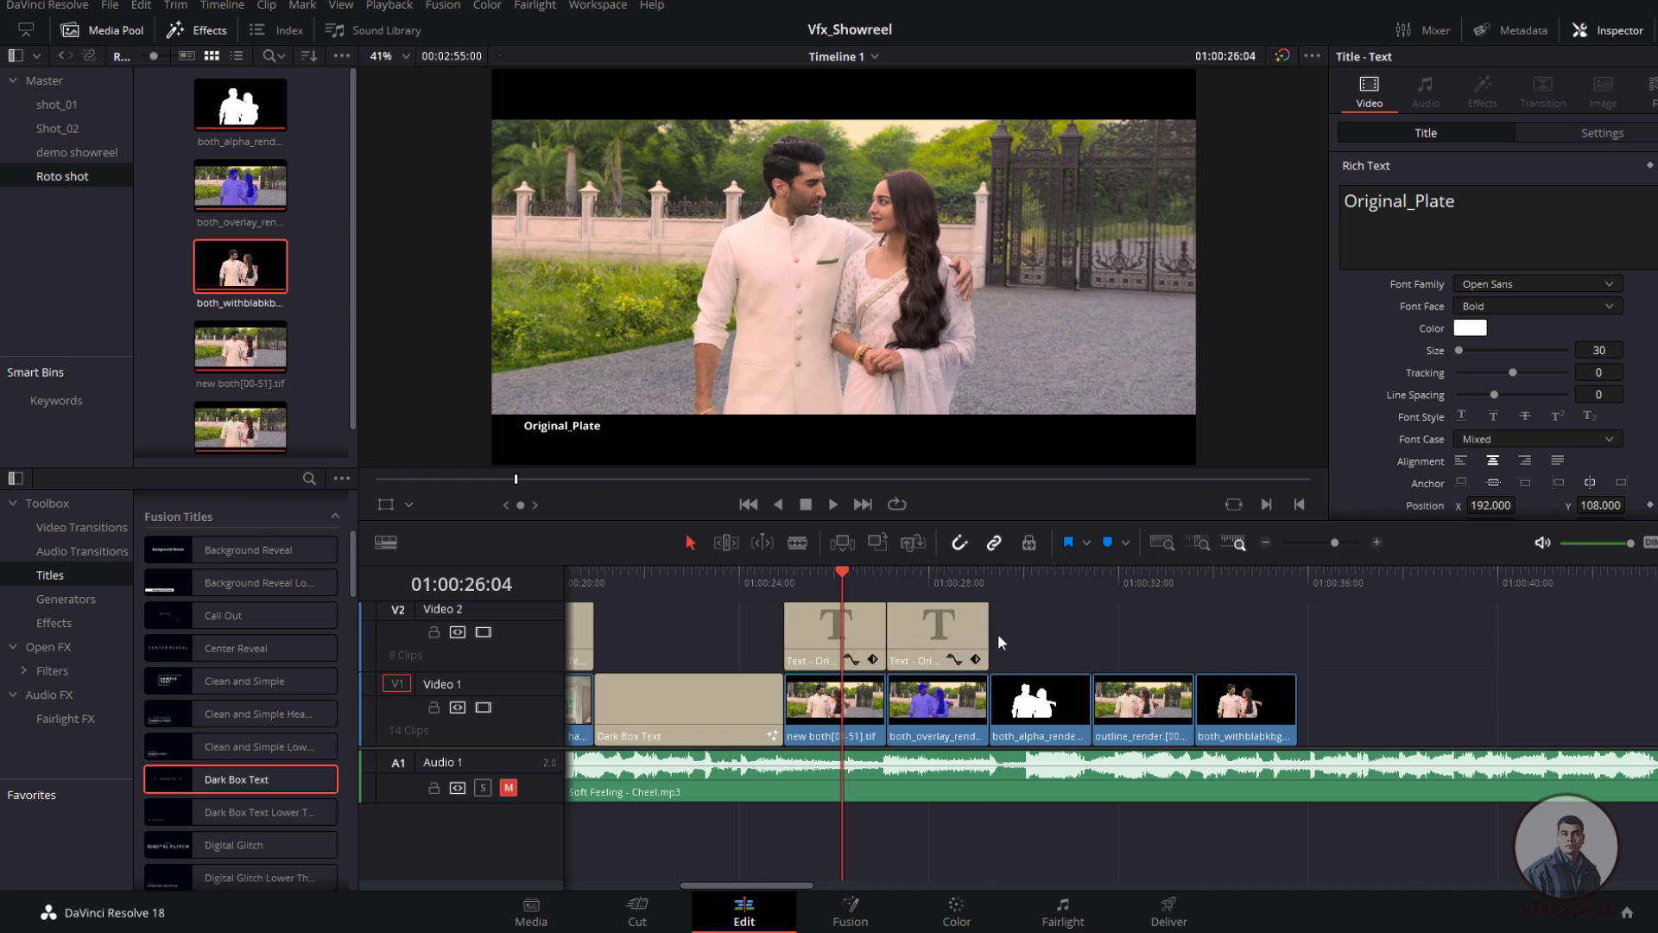
pyautogui.click(944, 627)
pyautogui.click(946, 576)
pyautogui.moveTo(1470, 201); pyautogui.dragTo(1303, 203)
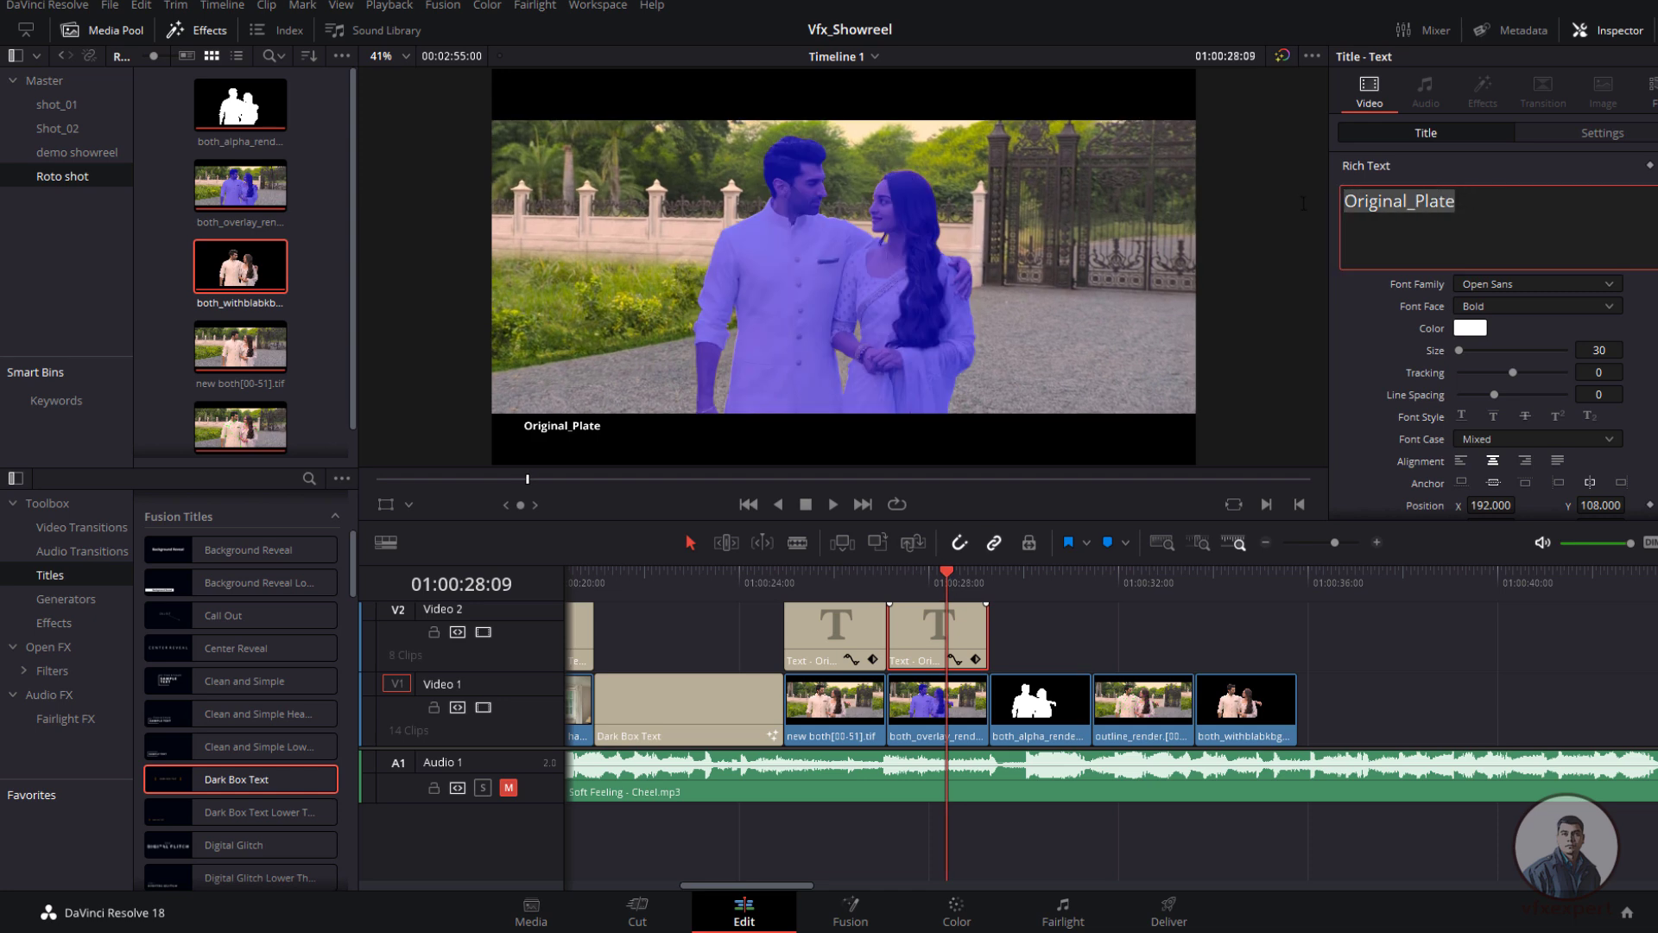
pyautogui.write('Overlay')
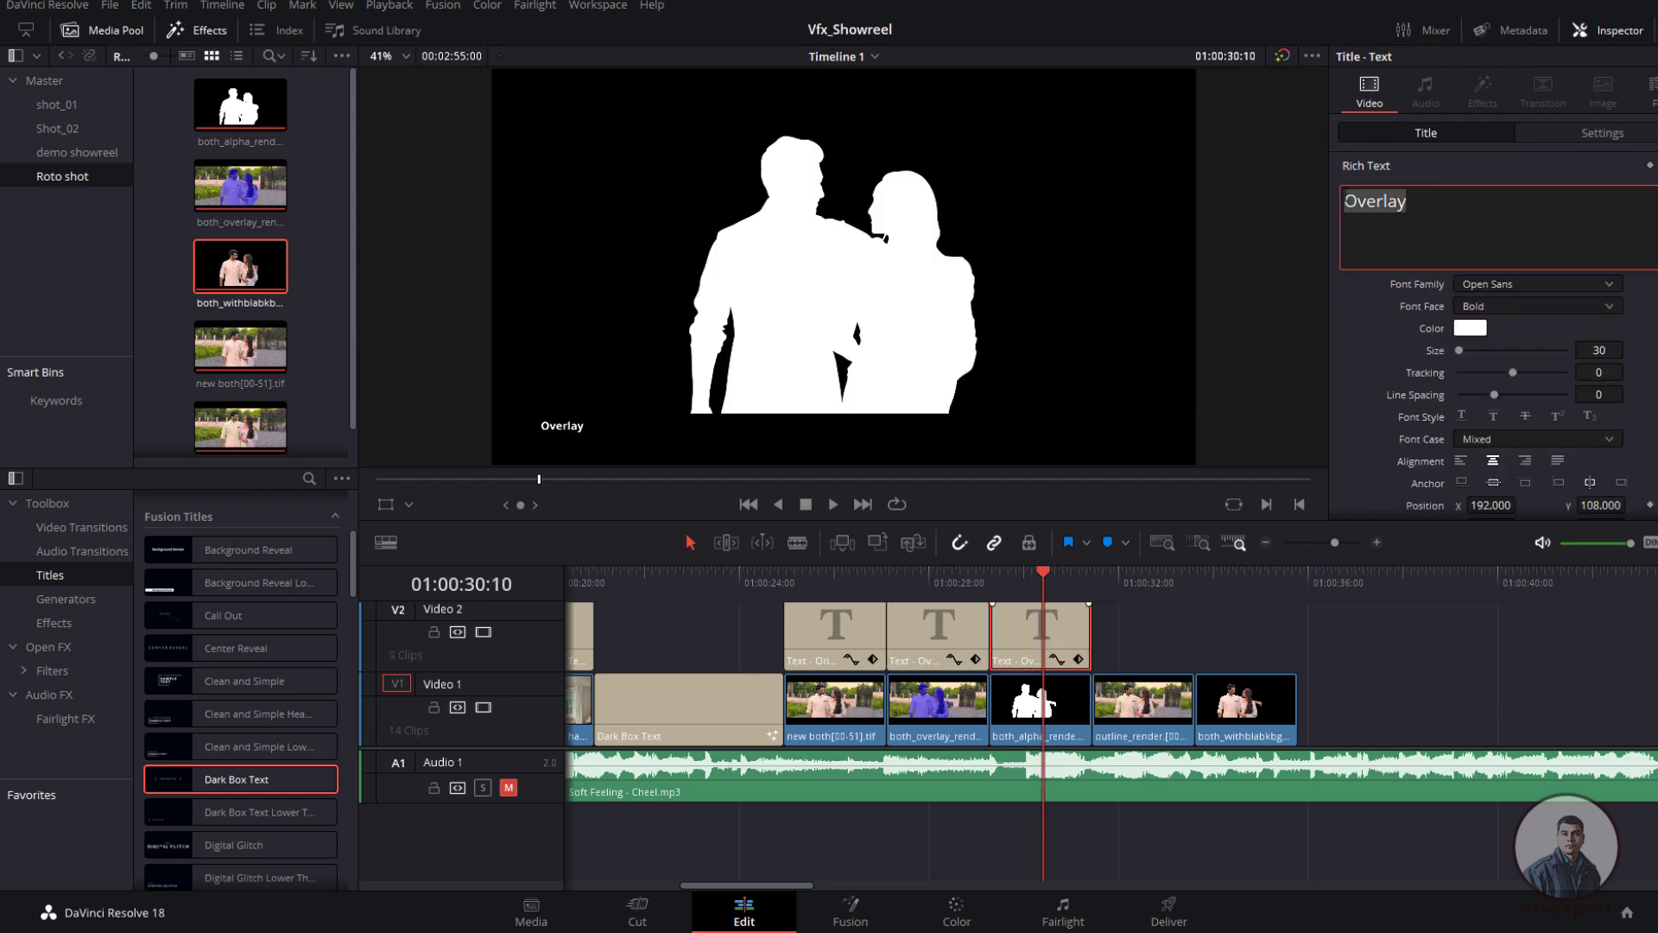
# Step: Set the label over the both_alpha clip to Alpha and add a copy reading Outline/shapes over the outline_render clip
pyautogui.write('Alpha')
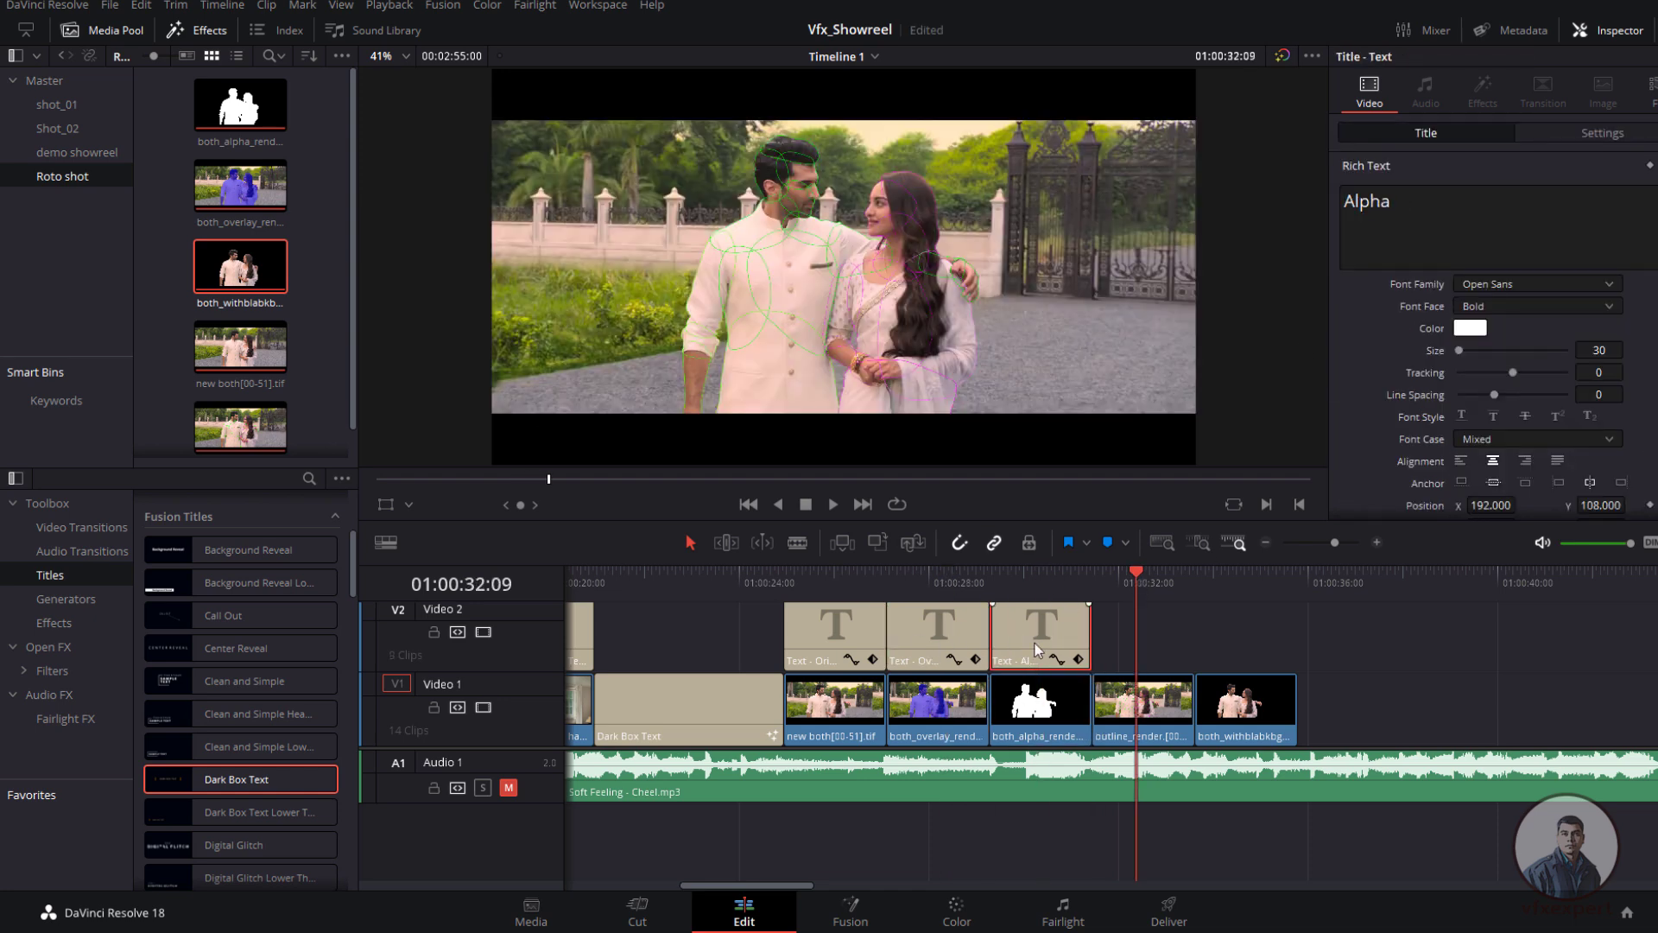
pyautogui.moveTo(1043, 637); pyautogui.dragTo(1145, 637)
pyautogui.moveTo(1401, 201); pyautogui.dragTo(1325, 197)
pyautogui.write('Outline/shapes')
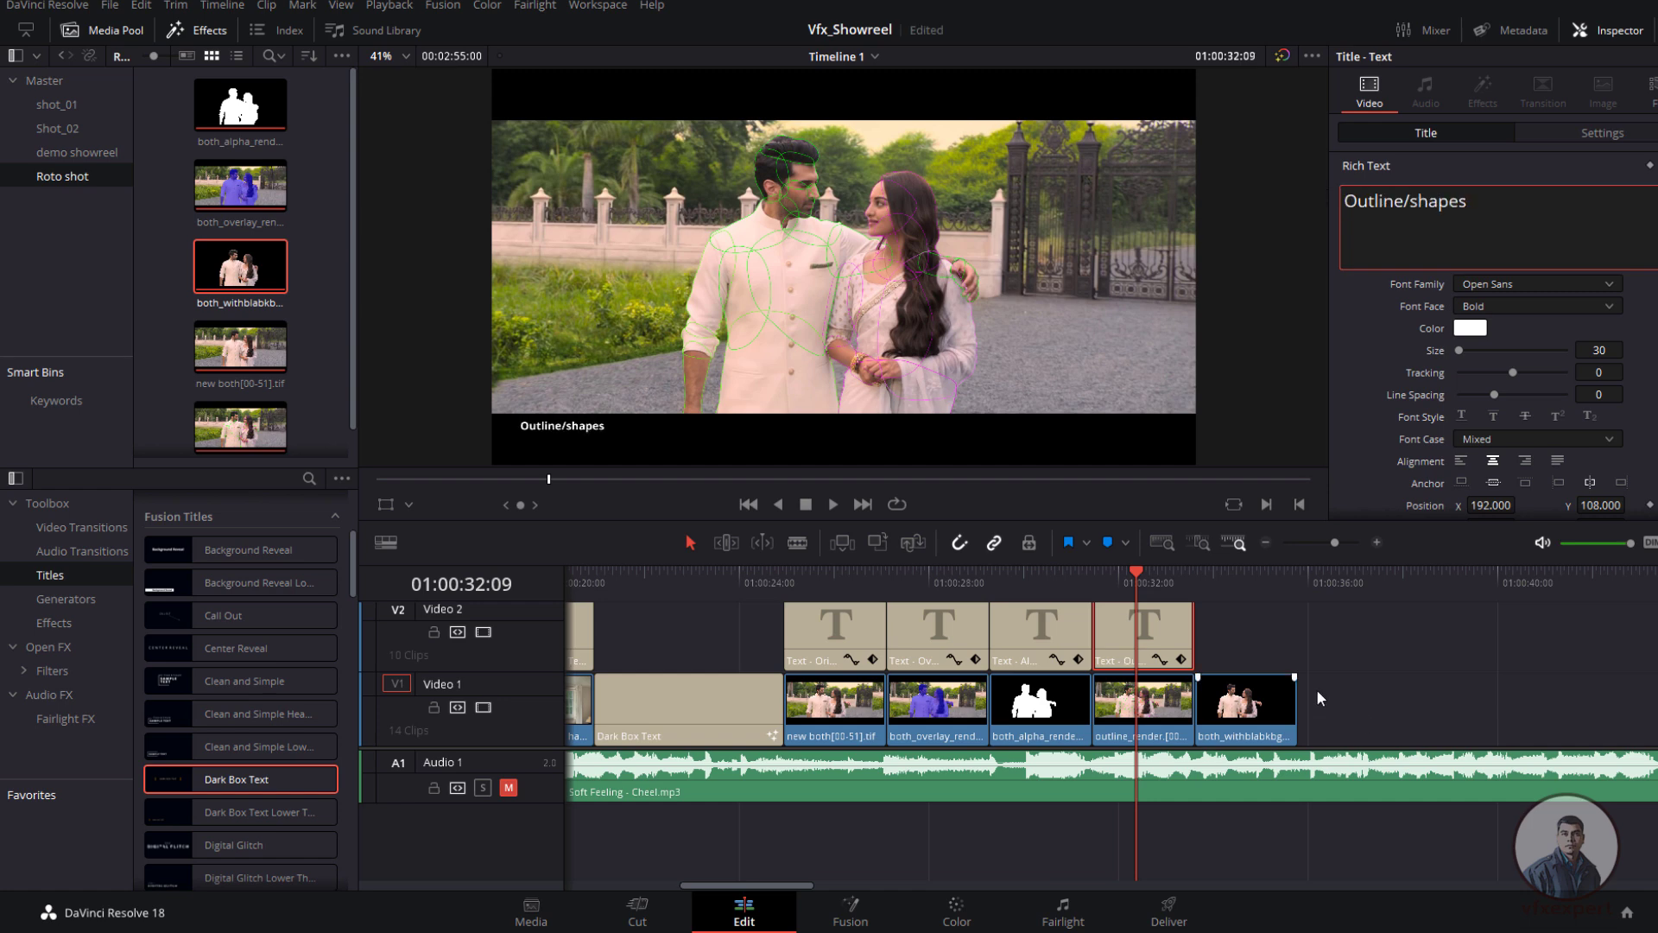
# Step: Duplicate the Outline/shapes label above the both_withblabkbg clip and change its text to Composit
pyautogui.moveTo(1159, 645); pyautogui.dragTo(1262, 645)
pyautogui.moveTo(1468, 201); pyautogui.dragTo(1310, 199)
pyautogui.write('C')
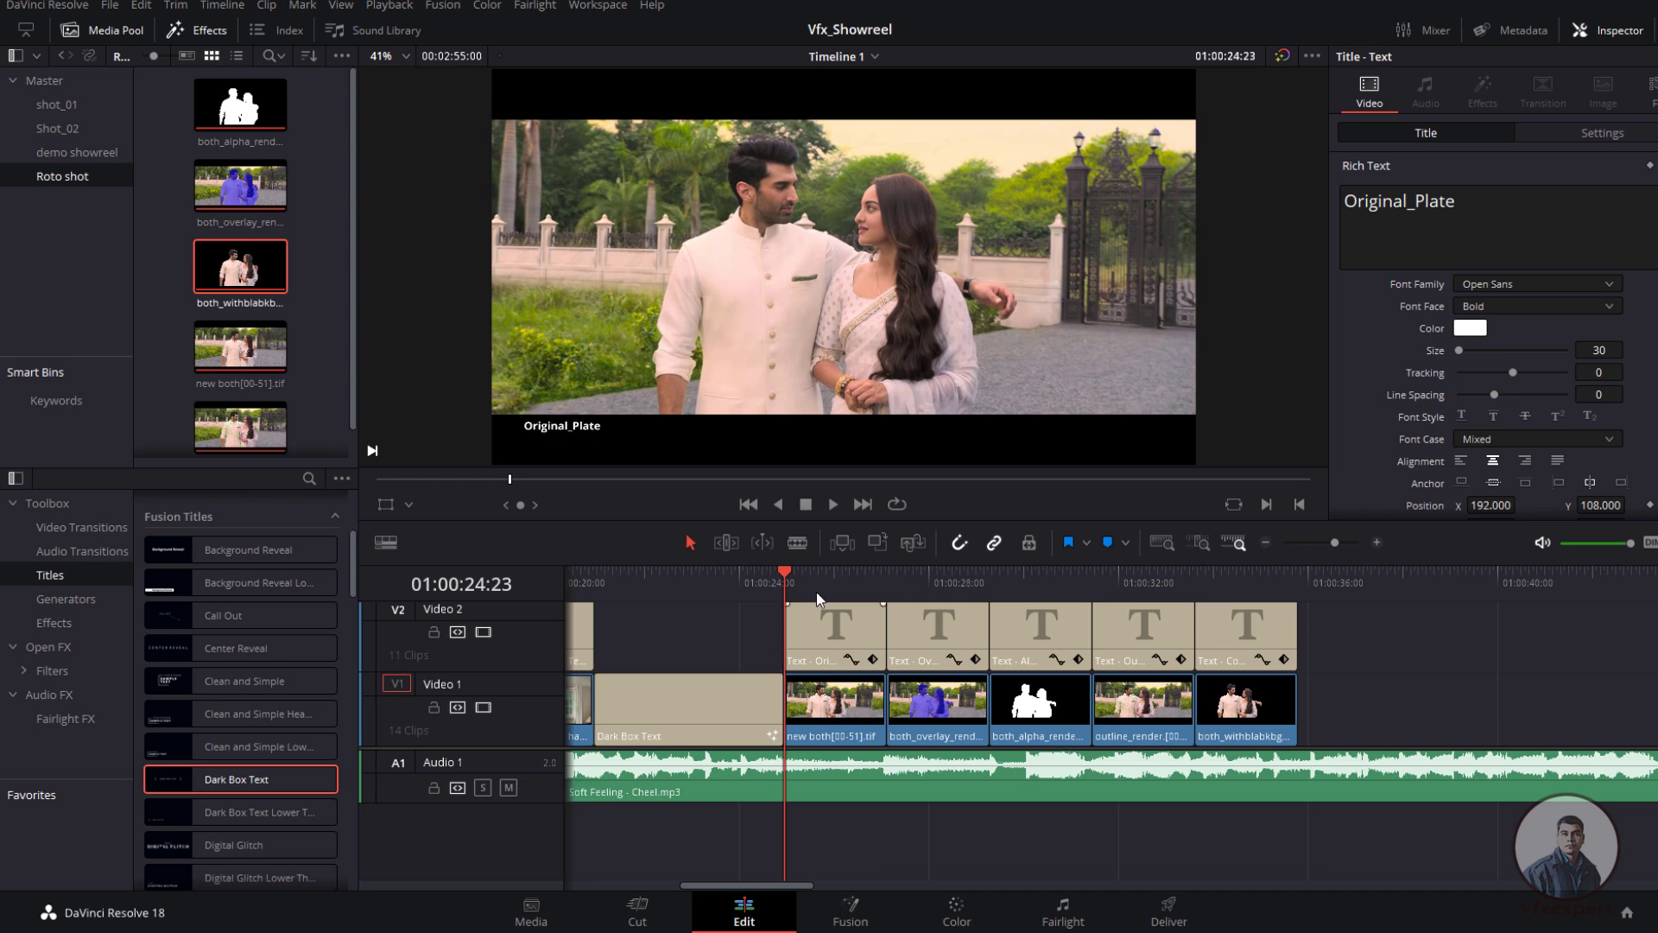
# Step: Play the labelled rotoscopy breakdown and check its individual pass clips
pyautogui.click(833, 503)
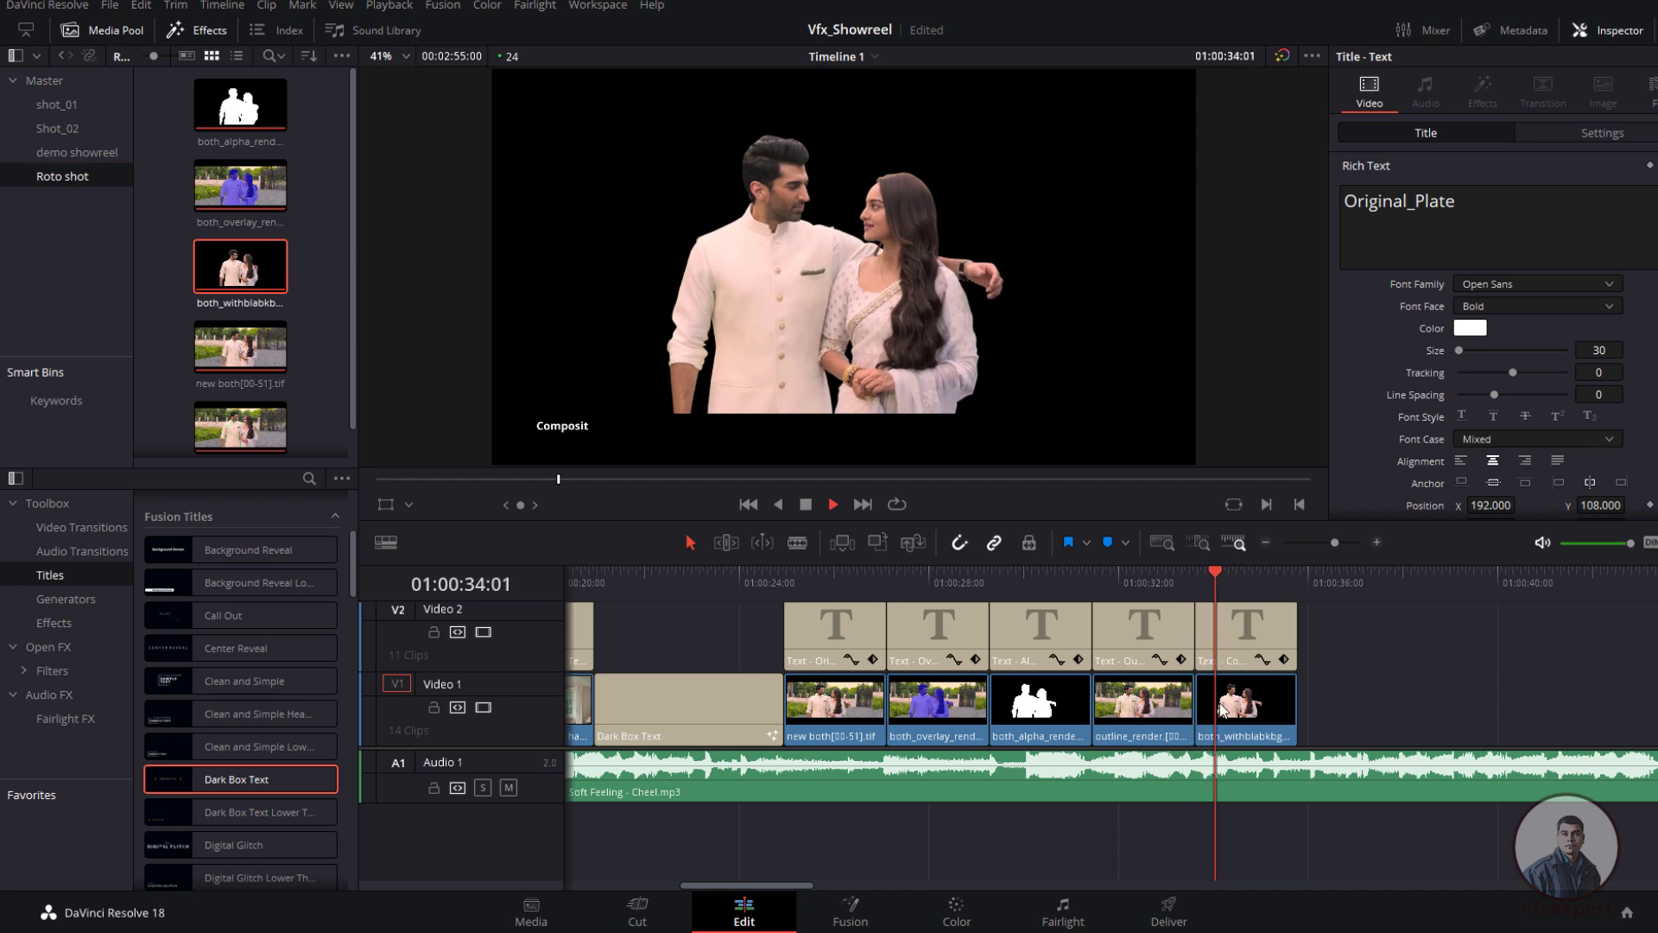
pyautogui.click(803, 506)
pyautogui.moveTo(1323, 582); pyautogui.dragTo(1147, 604)
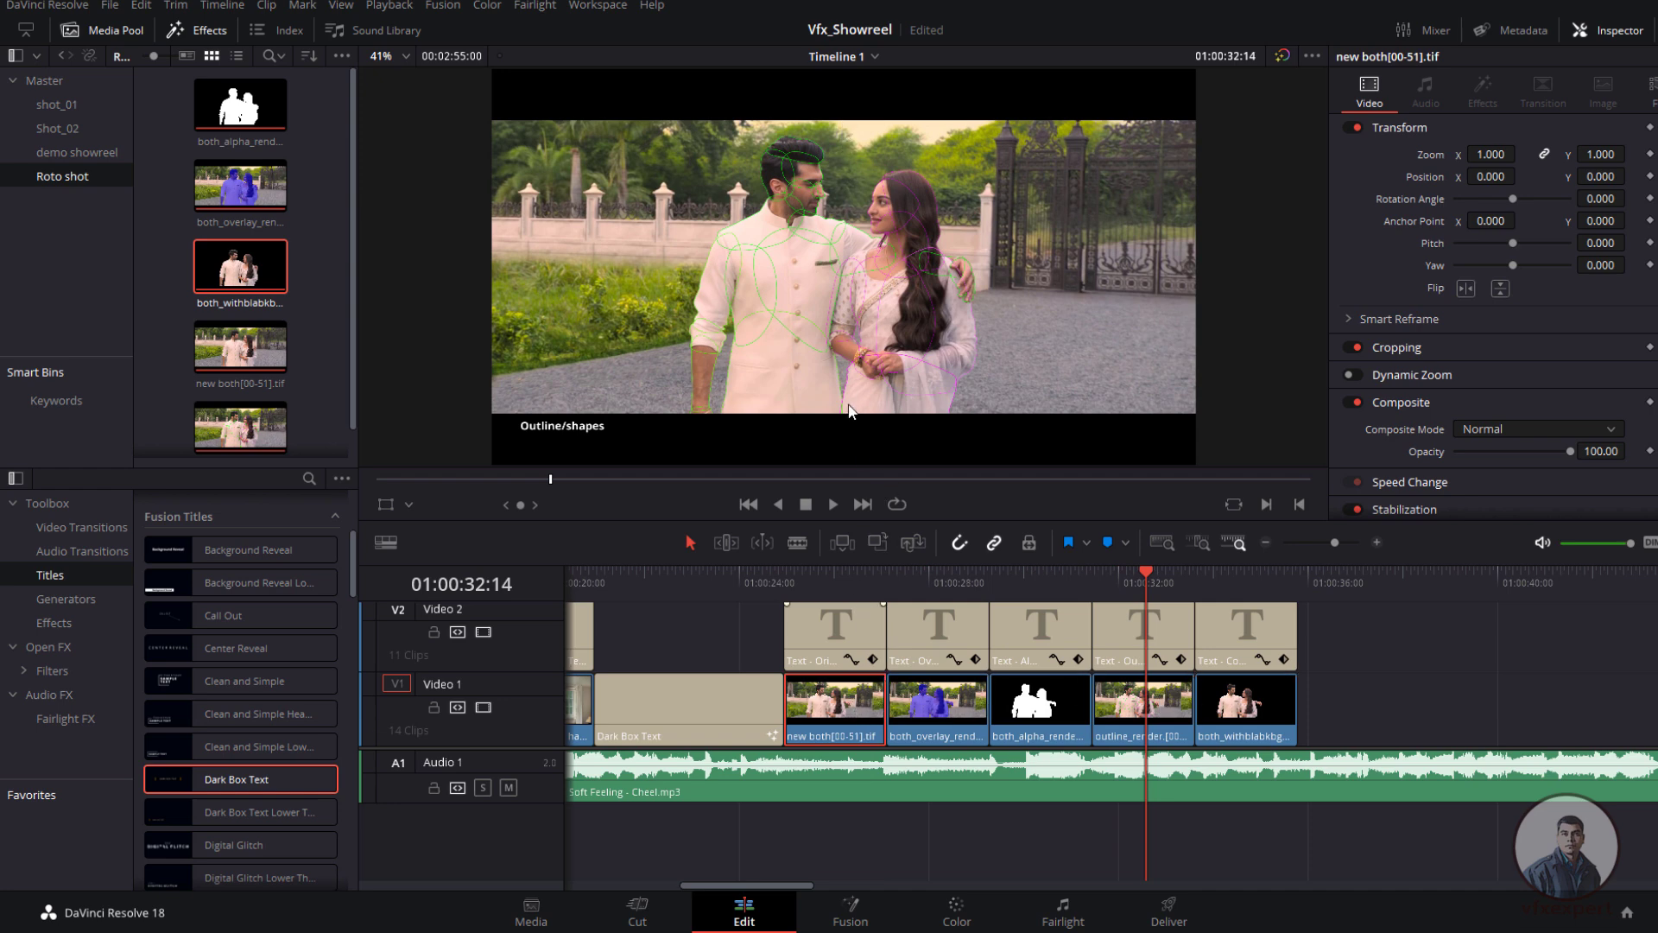
pyautogui.click(936, 725)
pyautogui.click(1045, 724)
pyautogui.click(1149, 724)
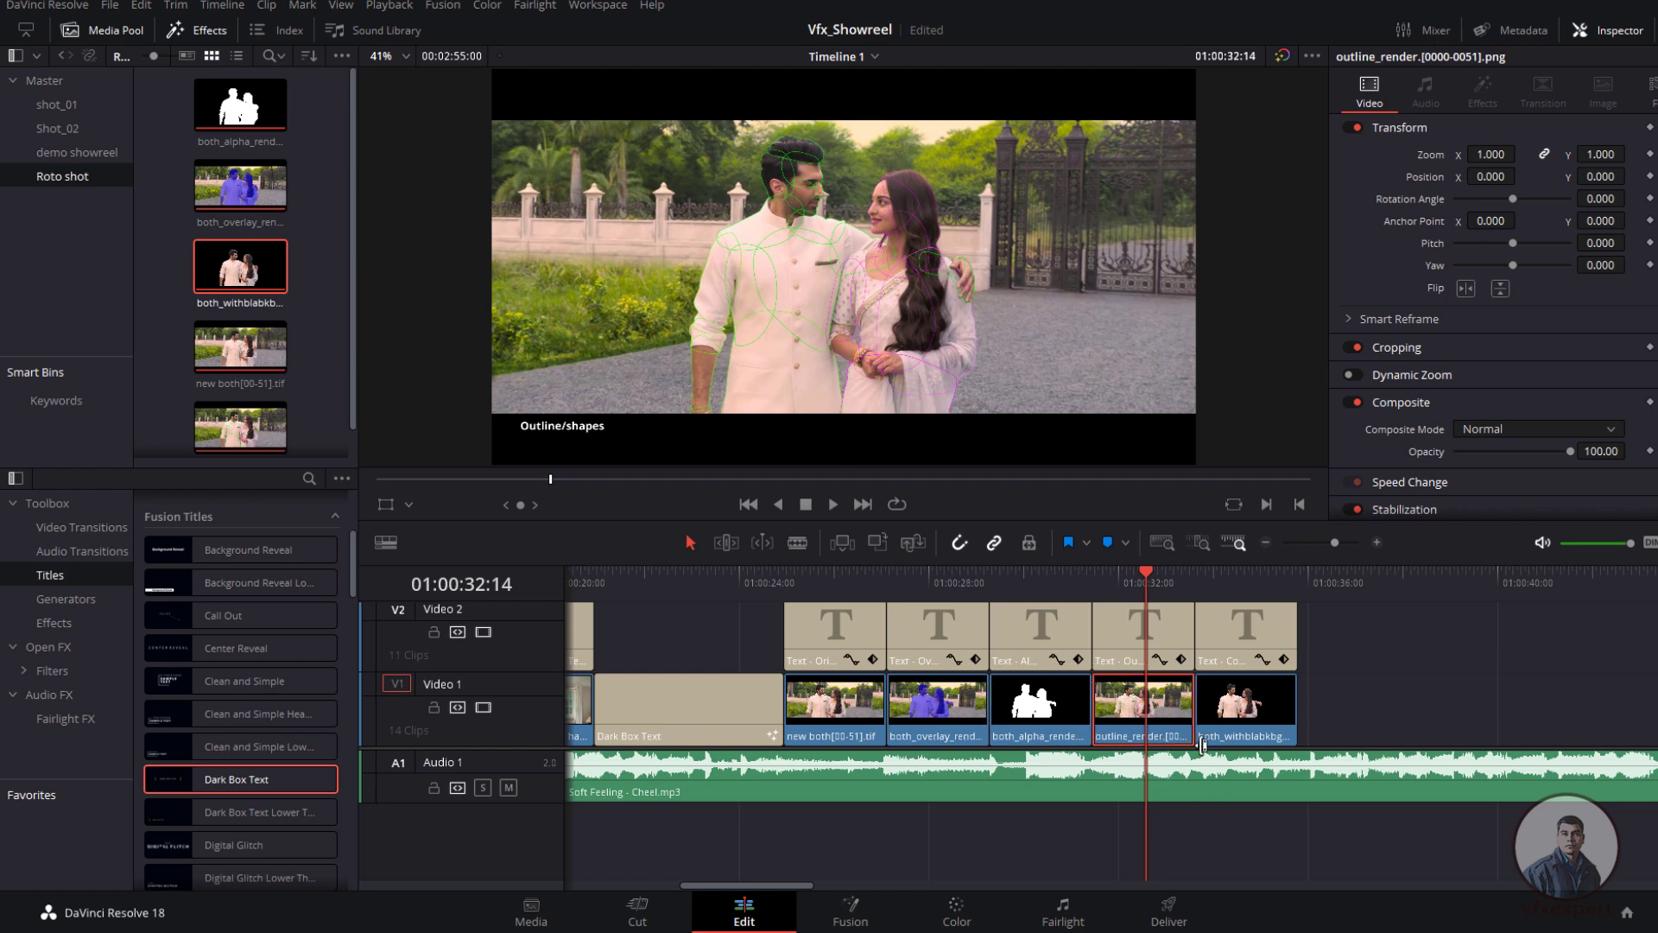
pyautogui.click(945, 725)
# Step: Duplicate the new both clip to the end of Video 1, right after the both_withblabkbg clip
pyautogui.click(837, 724)
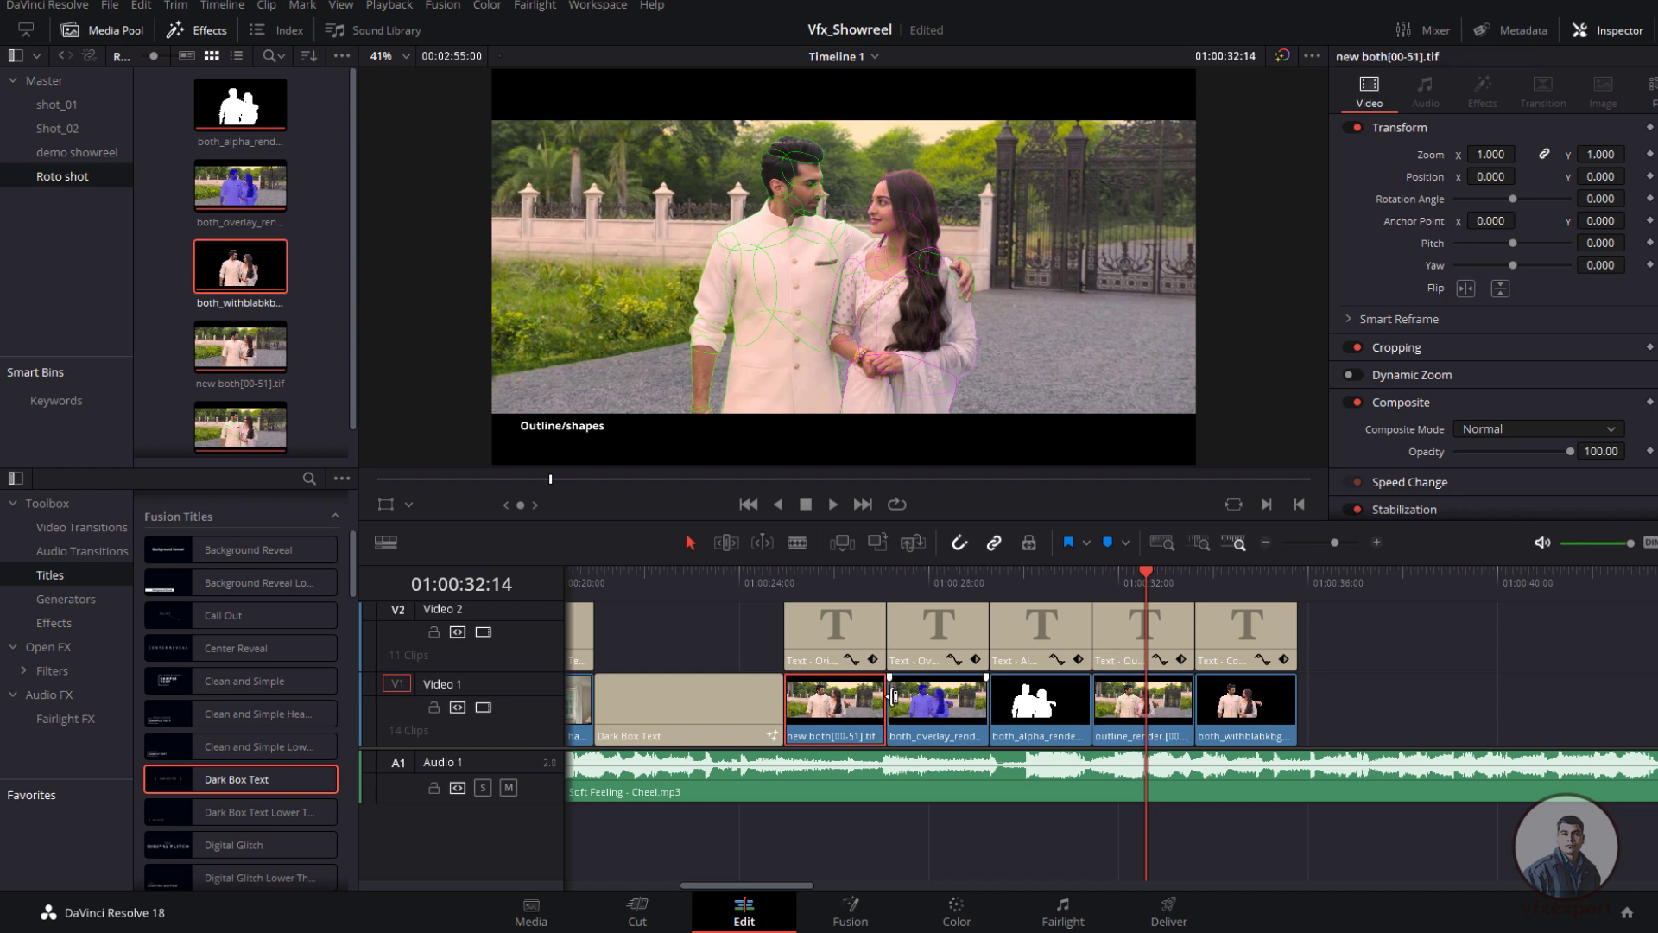
pyautogui.moveTo(851, 712); pyautogui.dragTo(1364, 712)
pyautogui.click(1336, 587)
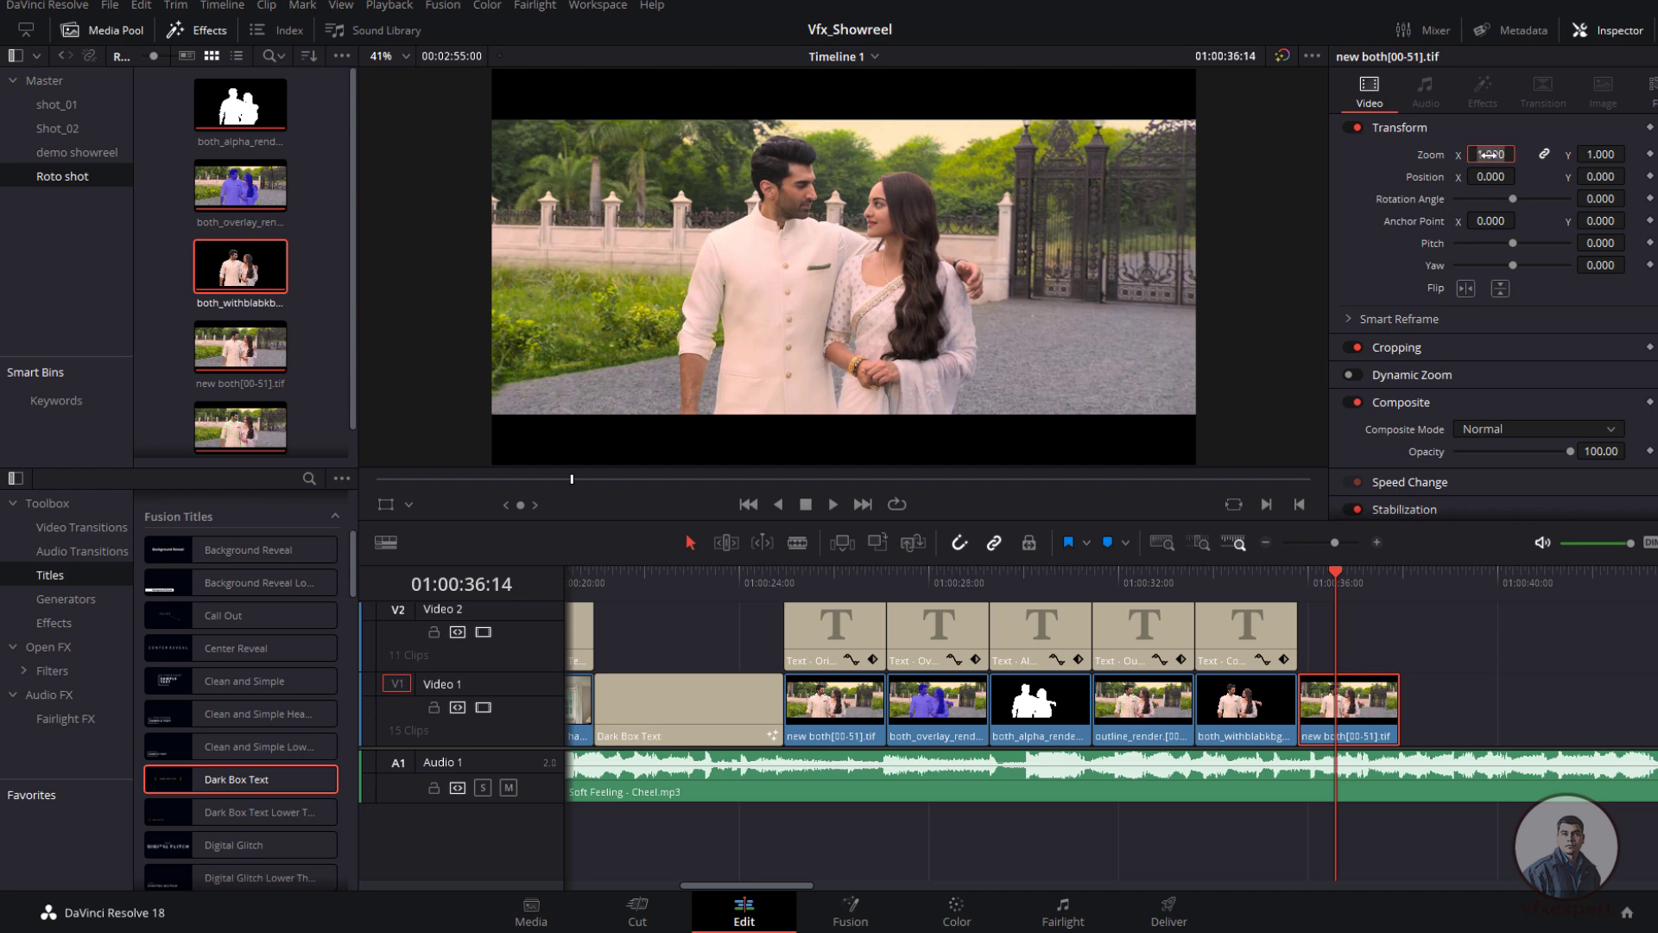
# Step: Set the duplicated new both clip's zoom to 0.5 and position it in the upper-left quarter of the frame
pyautogui.press('Return')
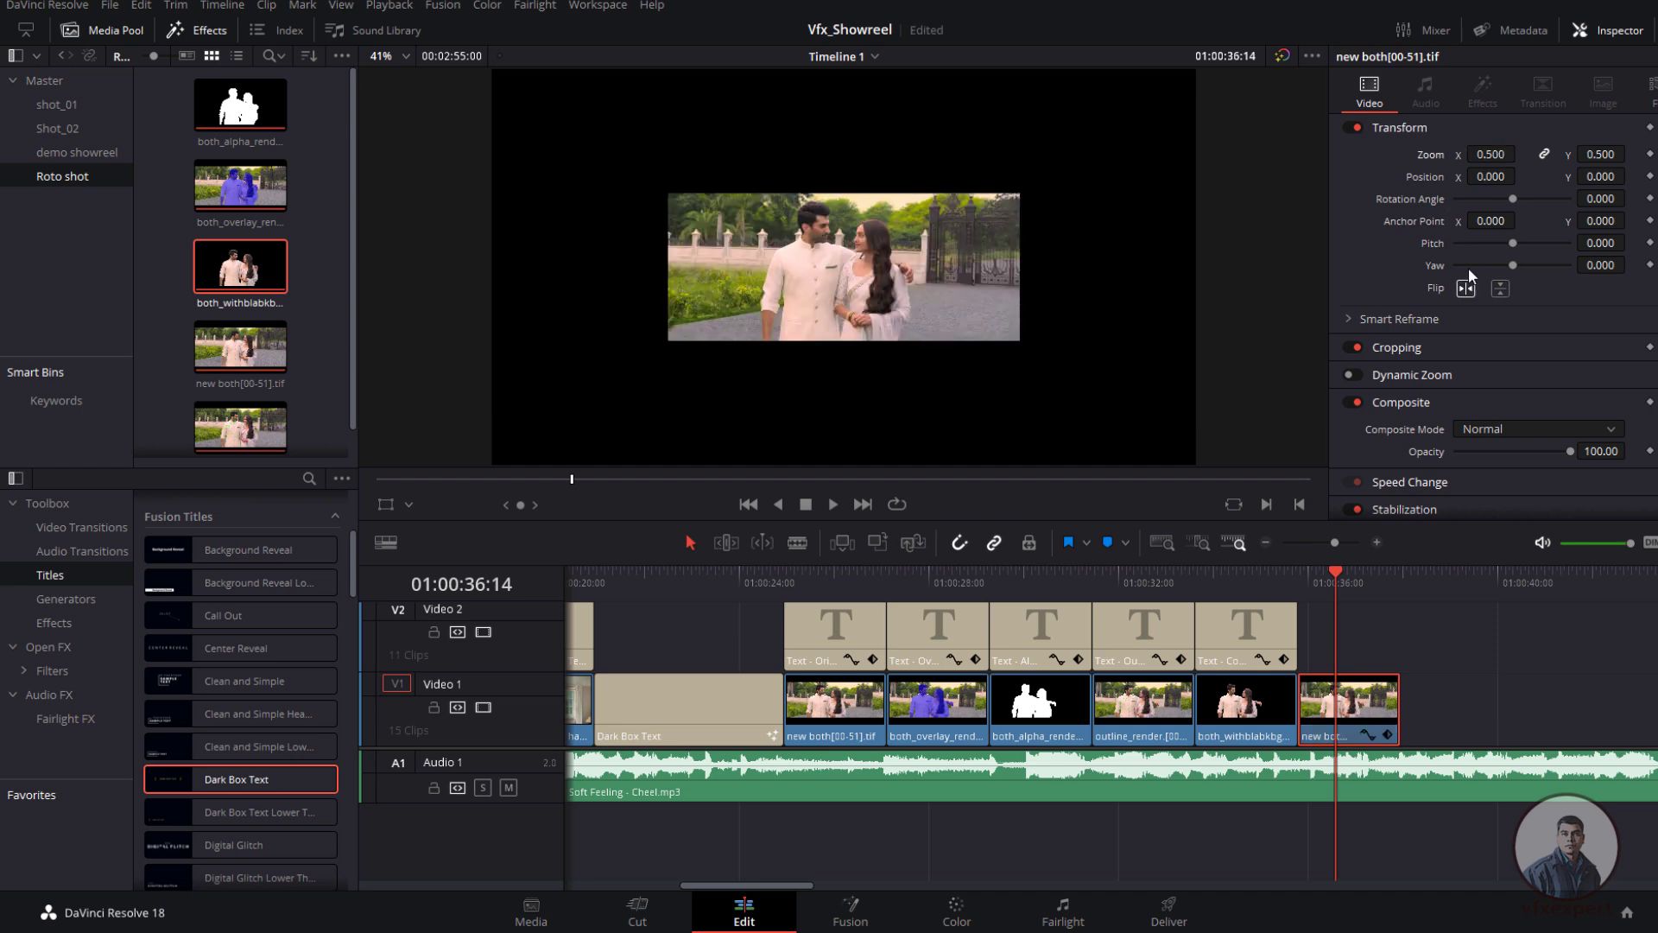
pyautogui.moveTo(1589, 176); pyautogui.dragTo(1522, 177)
pyautogui.moveTo(1490, 177); pyautogui.dragTo(1455, 176)
pyautogui.moveTo(1600, 176); pyautogui.dragTo(1646, 177)
# Step: Stack a copy of the both_overlay clip on Video 2 above the half-size plate and set its zoom to 0.5
pyautogui.click(926, 706)
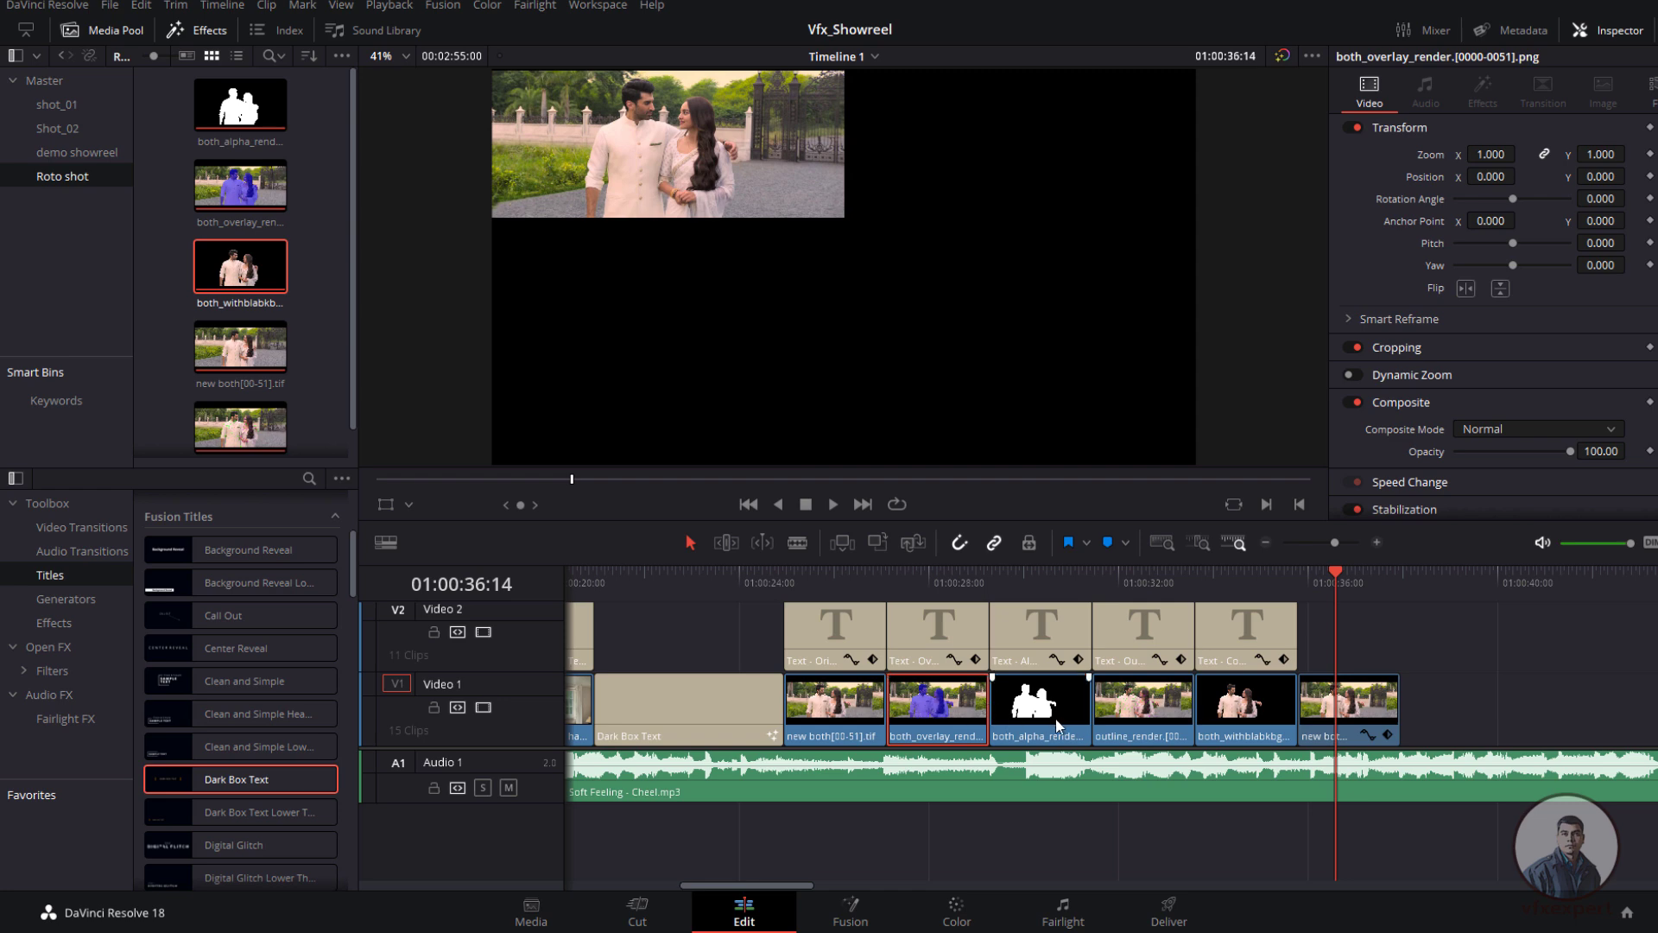
pyautogui.moveTo(933, 721); pyautogui.dragTo(1338, 645)
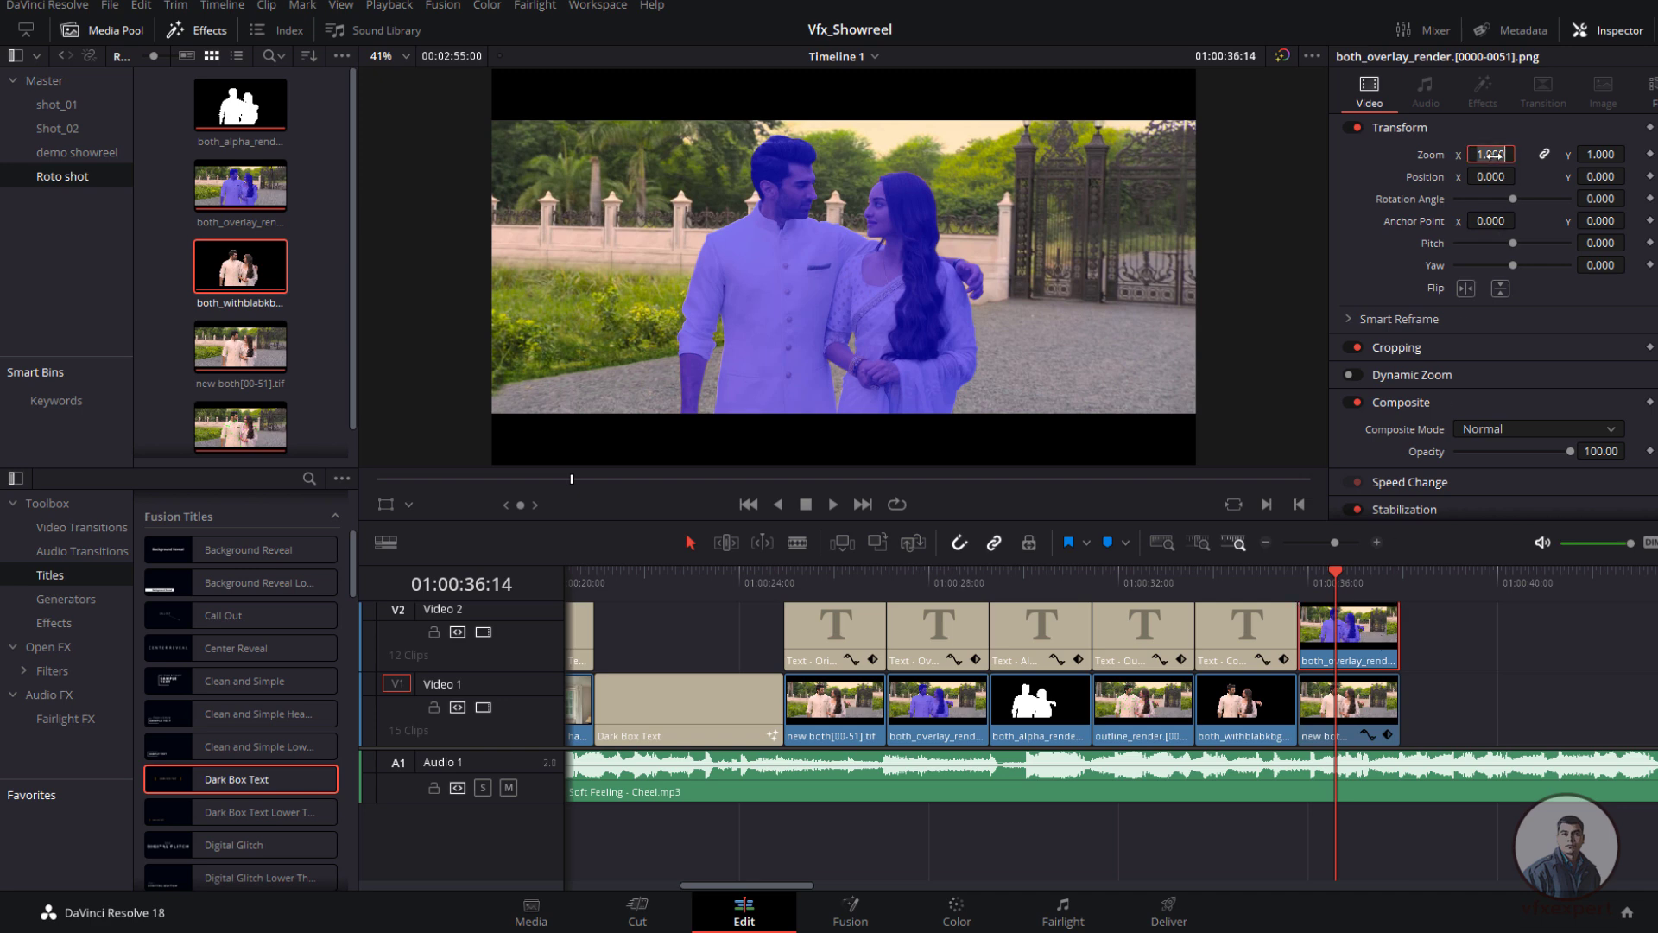
pyautogui.write('0.5')
pyautogui.press('Return')
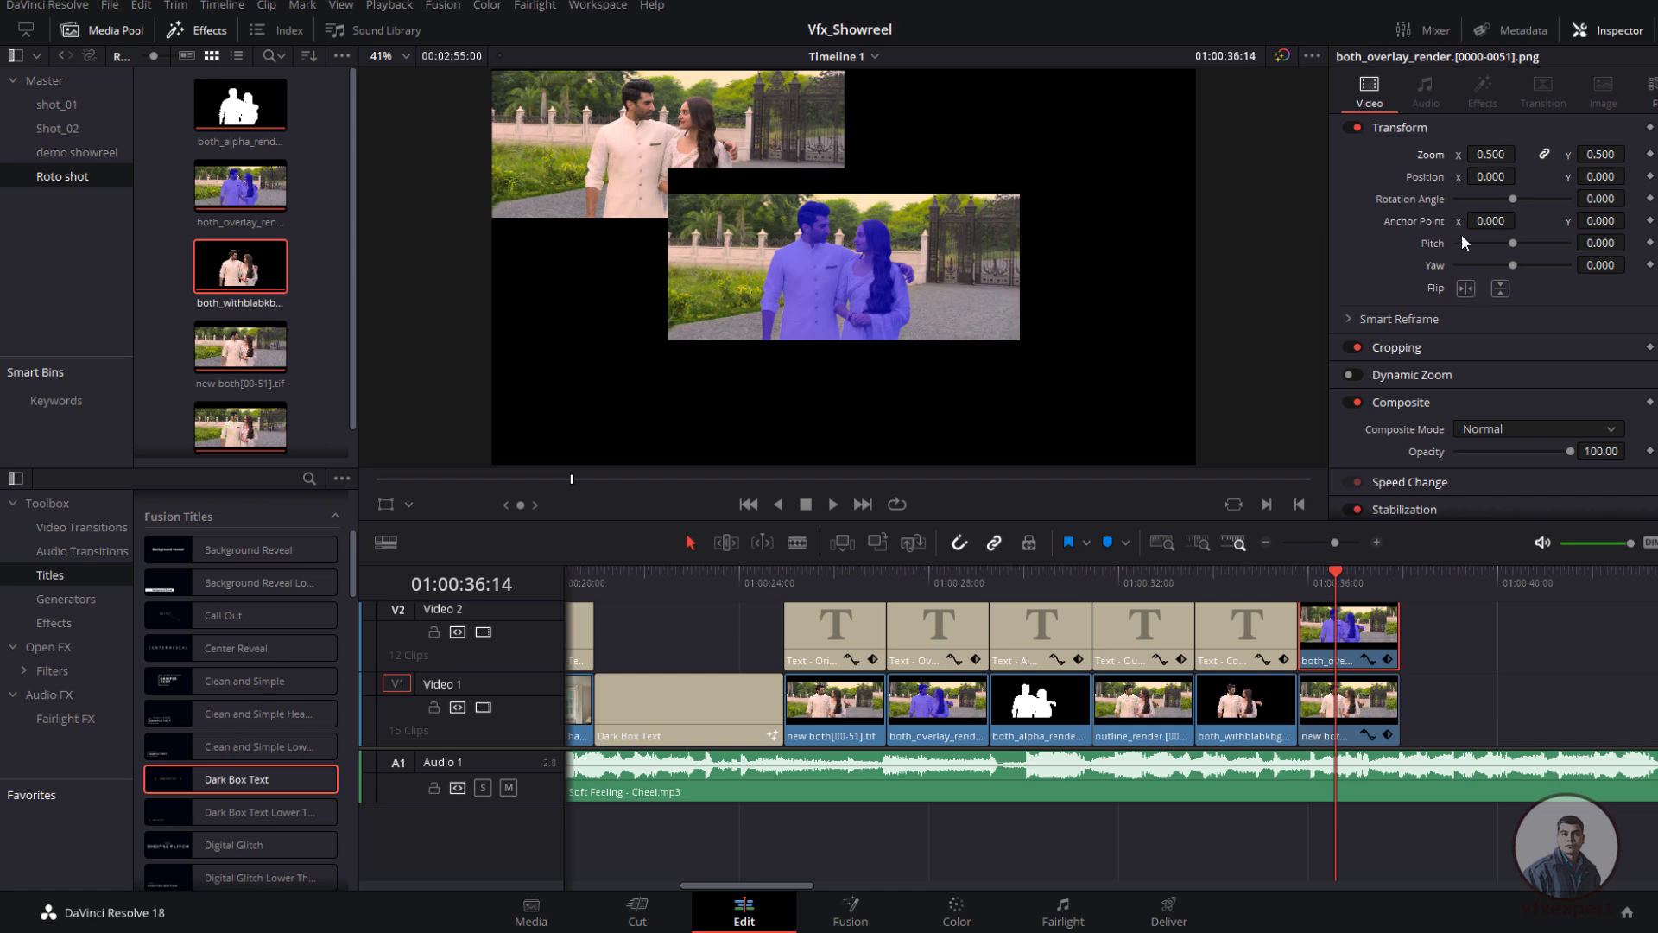
# Step: Position the half-size overlay clip in the frame's upper-right quarter and the alpha clip on Video 3 in the lower-left quarter
pyautogui.moveTo(1522, 175); pyautogui.dragTo(1631, 175)
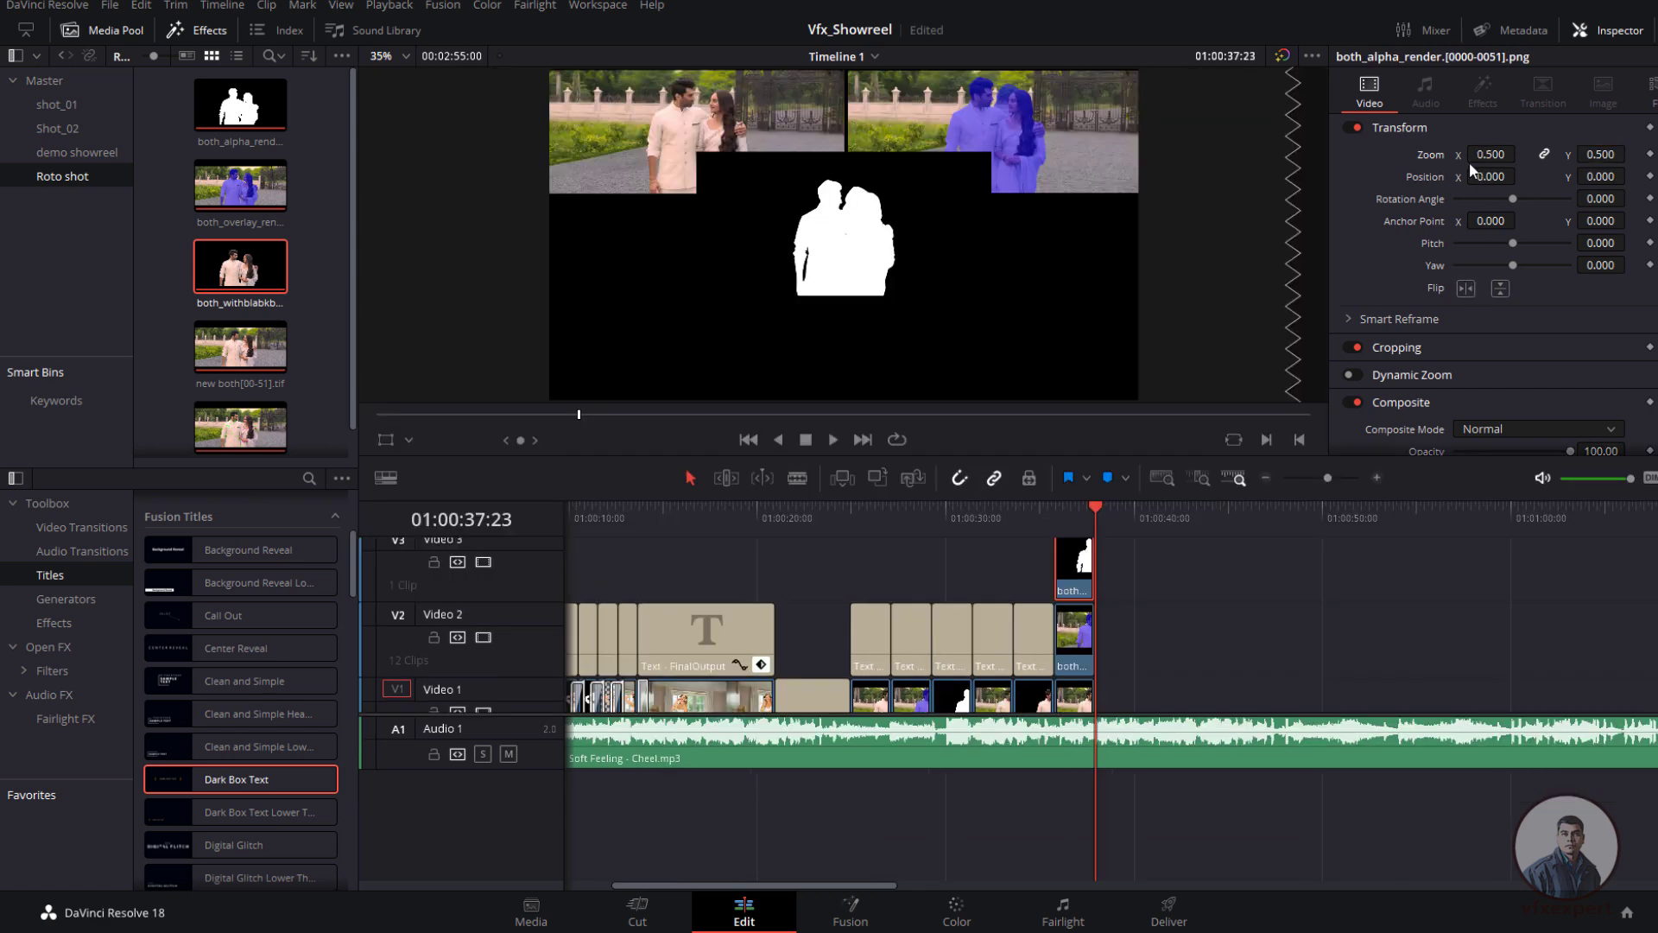
pyautogui.moveTo(1491, 176); pyautogui.dragTo(1468, 177)
pyautogui.moveTo(1602, 176); pyautogui.dragTo(1589, 176)
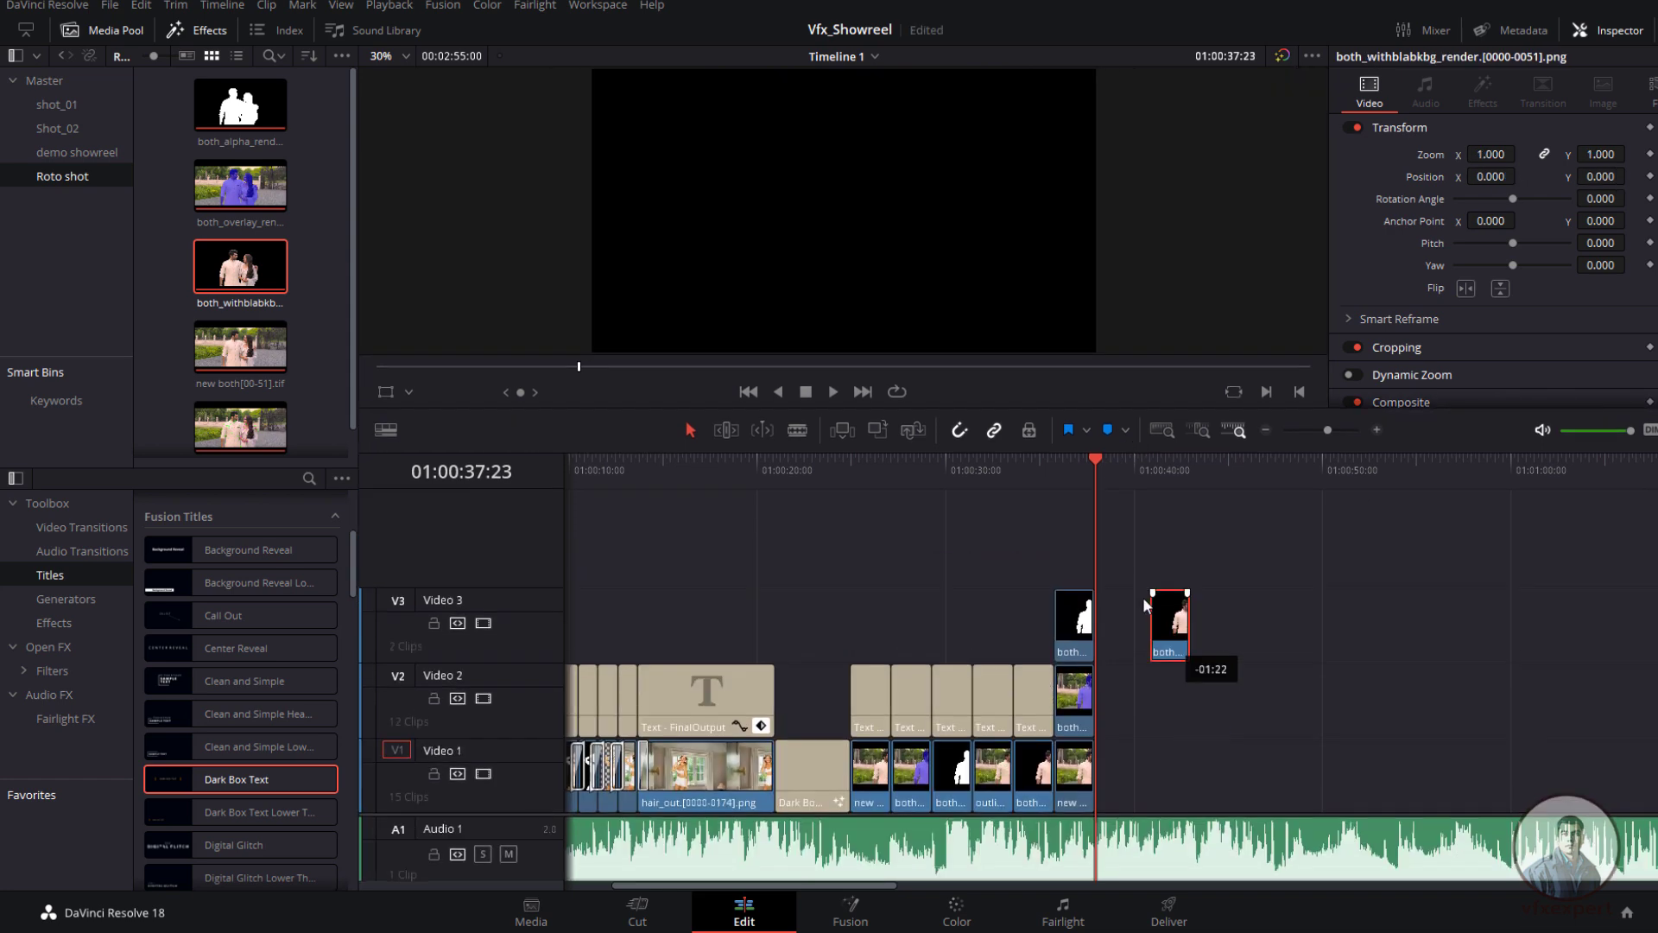
# Step: Stack the both_withblabkbg copy on Video 4, with zoom 0.5 and position X 487, Y -240 in the lower-right quarter
pyautogui.moveTo(1143, 598); pyautogui.dragTo(1071, 550)
pyautogui.moveTo(1504, 154); pyautogui.dragTo(1468, 154)
pyautogui.moveTo(1602, 176); pyautogui.dragTo(1522, 176)
pyautogui.click(1226, 544)
pyautogui.moveTo(1095, 461); pyautogui.dragTo(1061, 553)
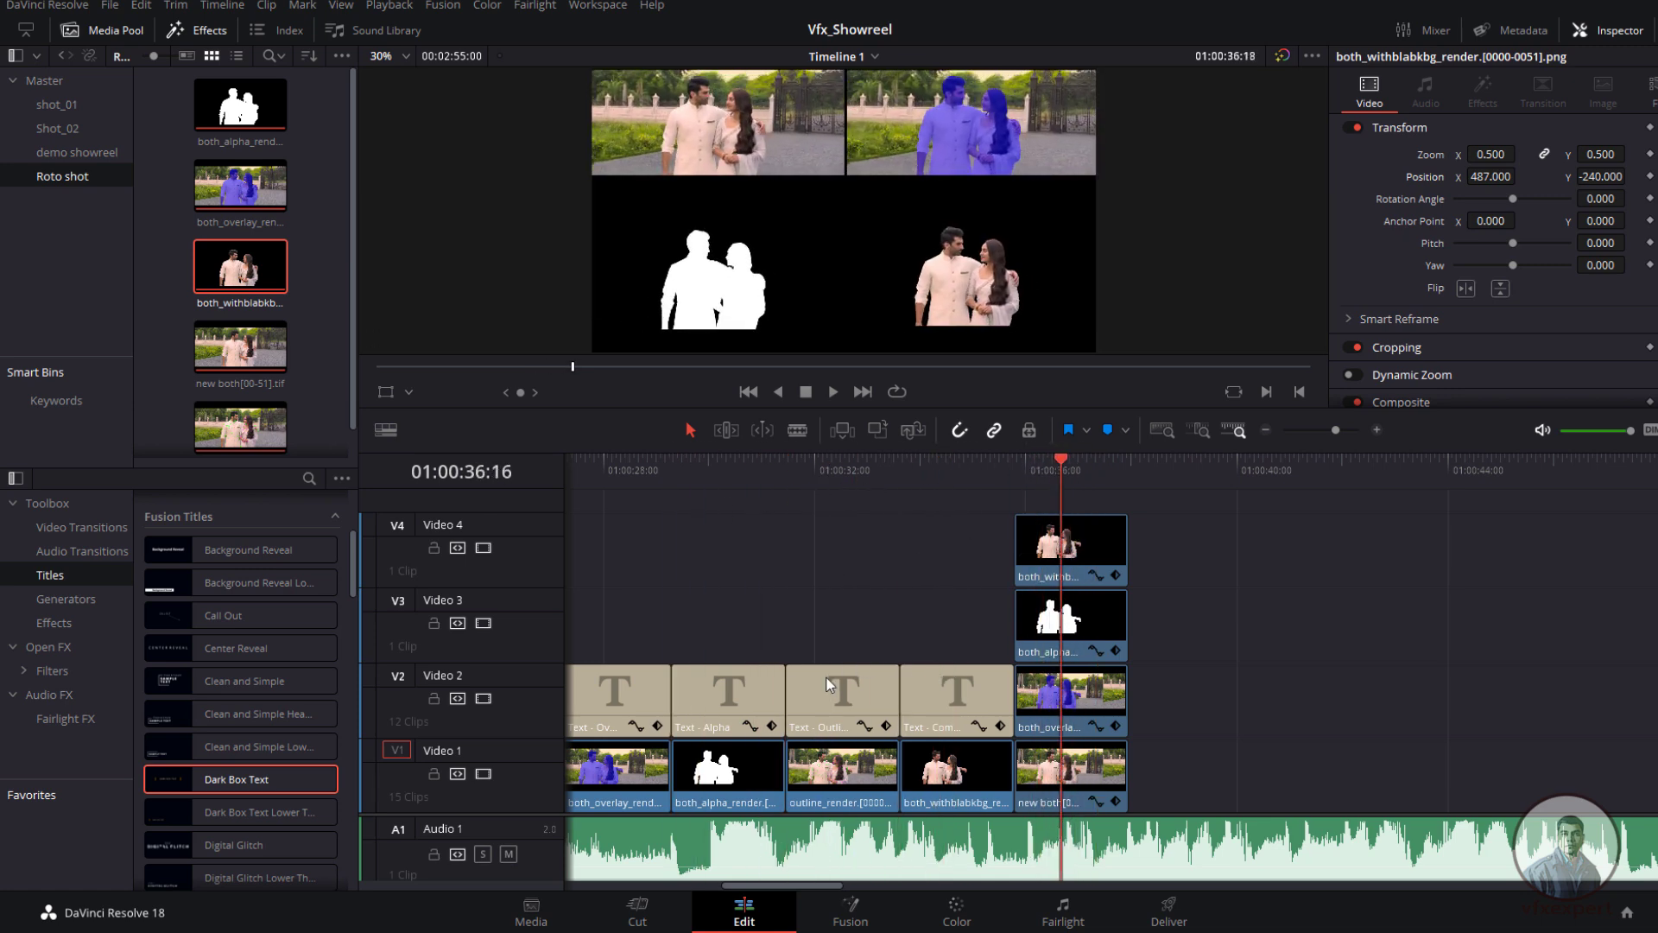
# Step: Play the showreel from the very beginning through the KEYING section into the ROTOSCOPY section to review it
pyautogui.click(871, 469)
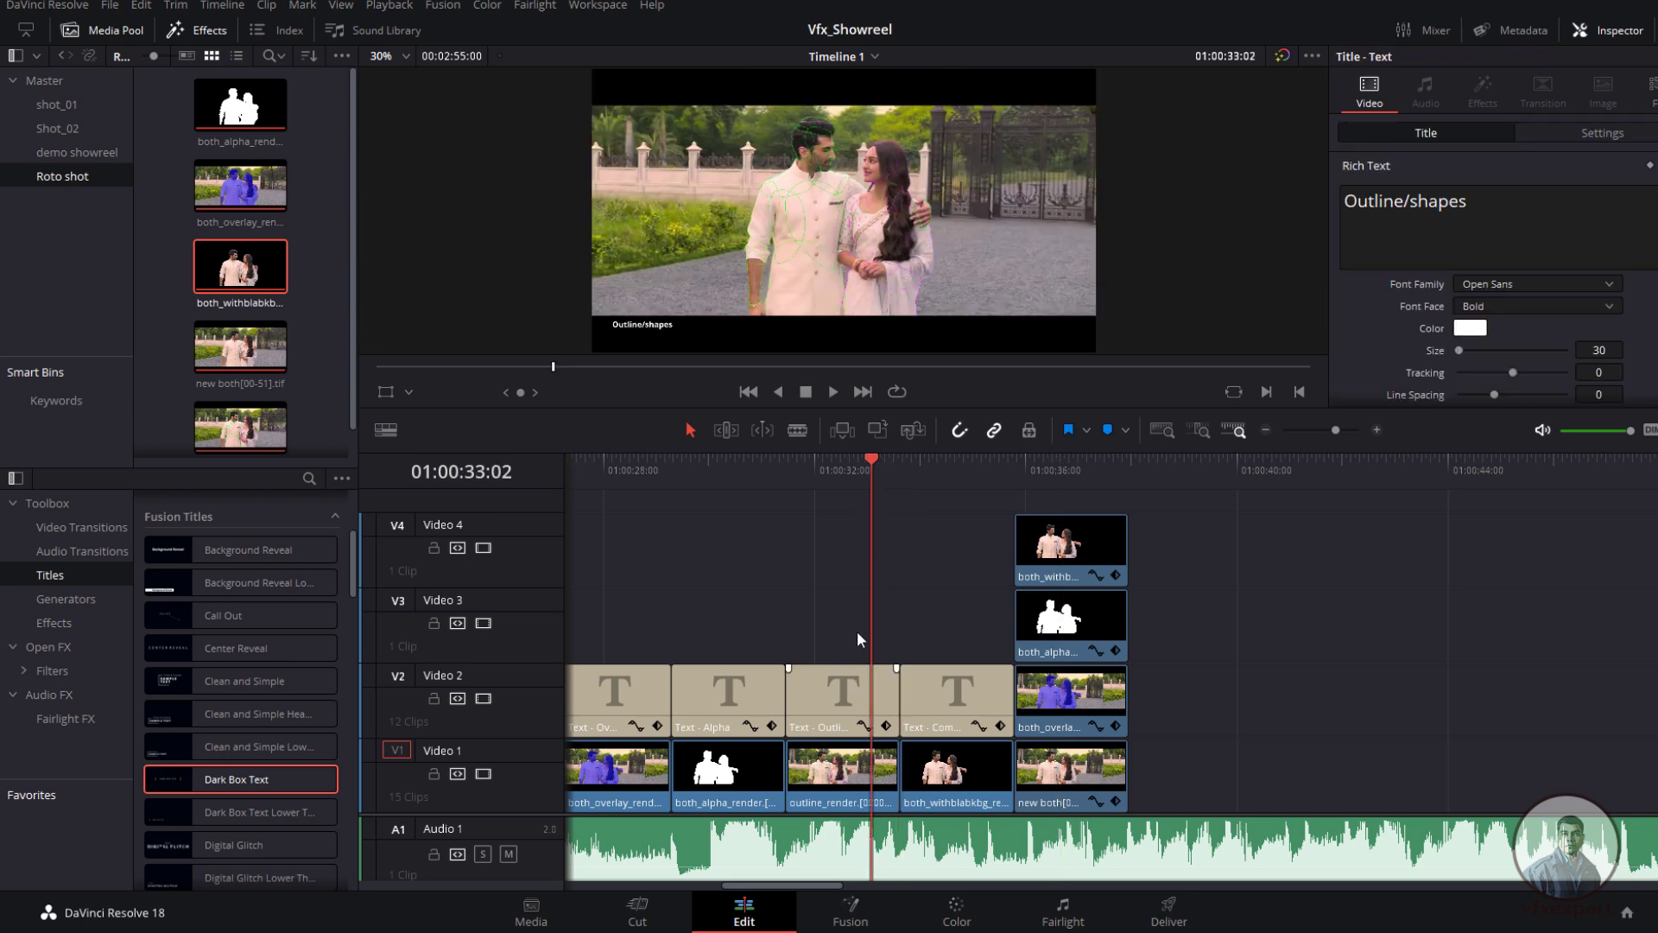
pyautogui.click(1051, 472)
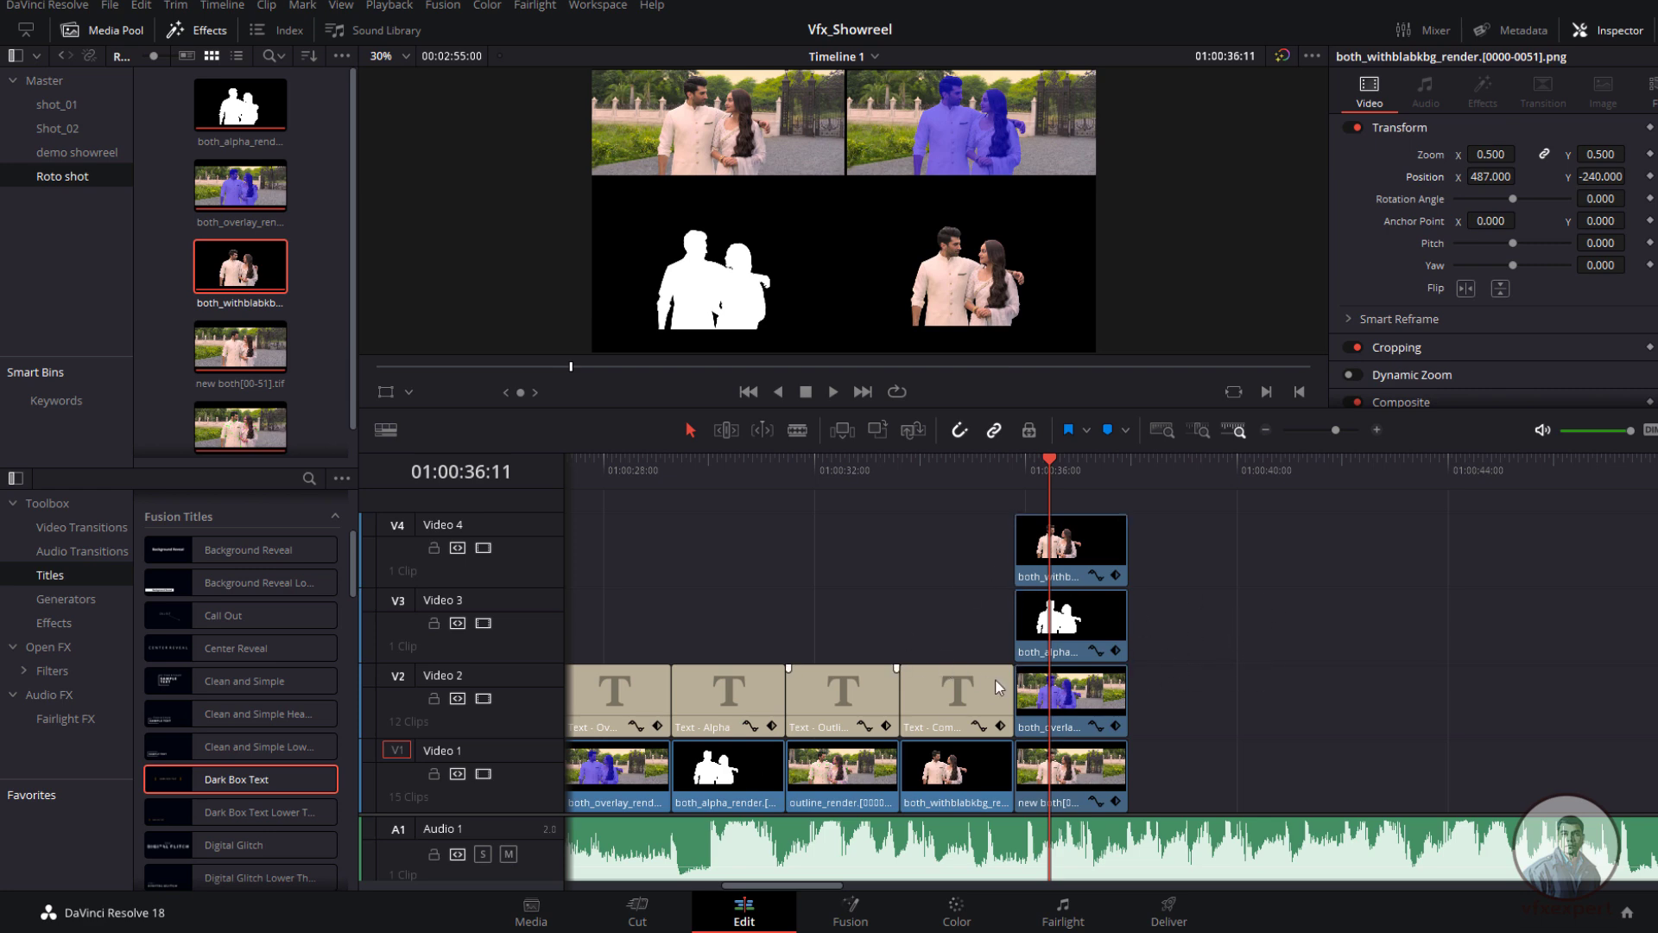
pyautogui.moveTo(878, 472); pyautogui.dragTo(532, 496)
pyautogui.click(1002, 572)
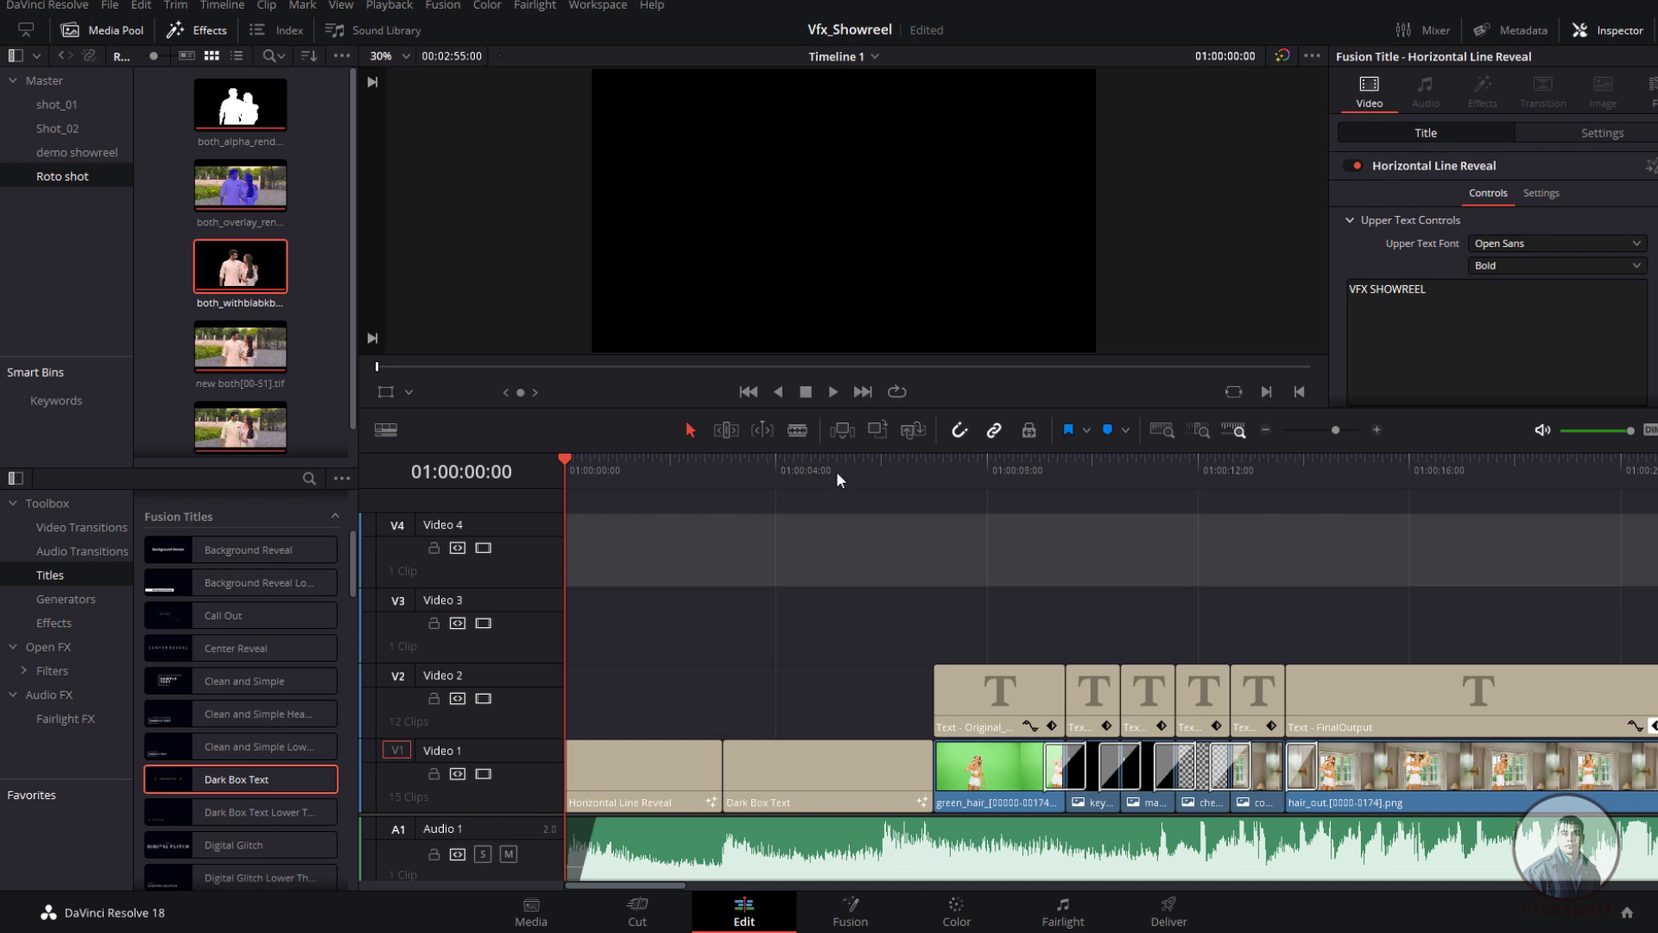
pyautogui.click(835, 393)
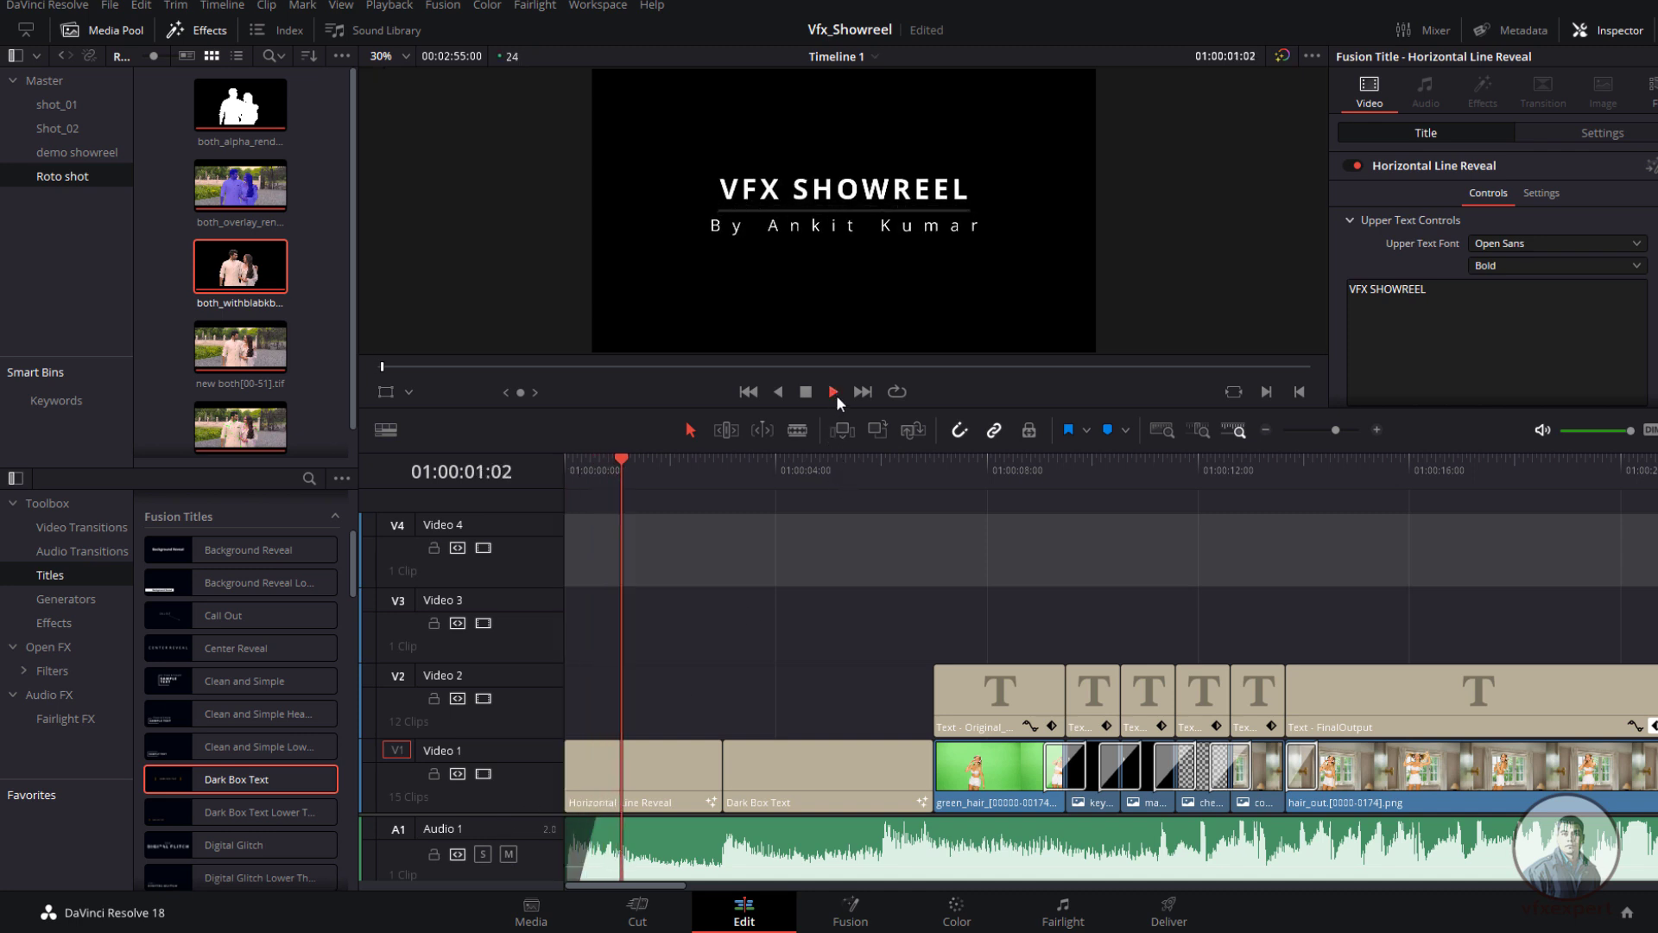
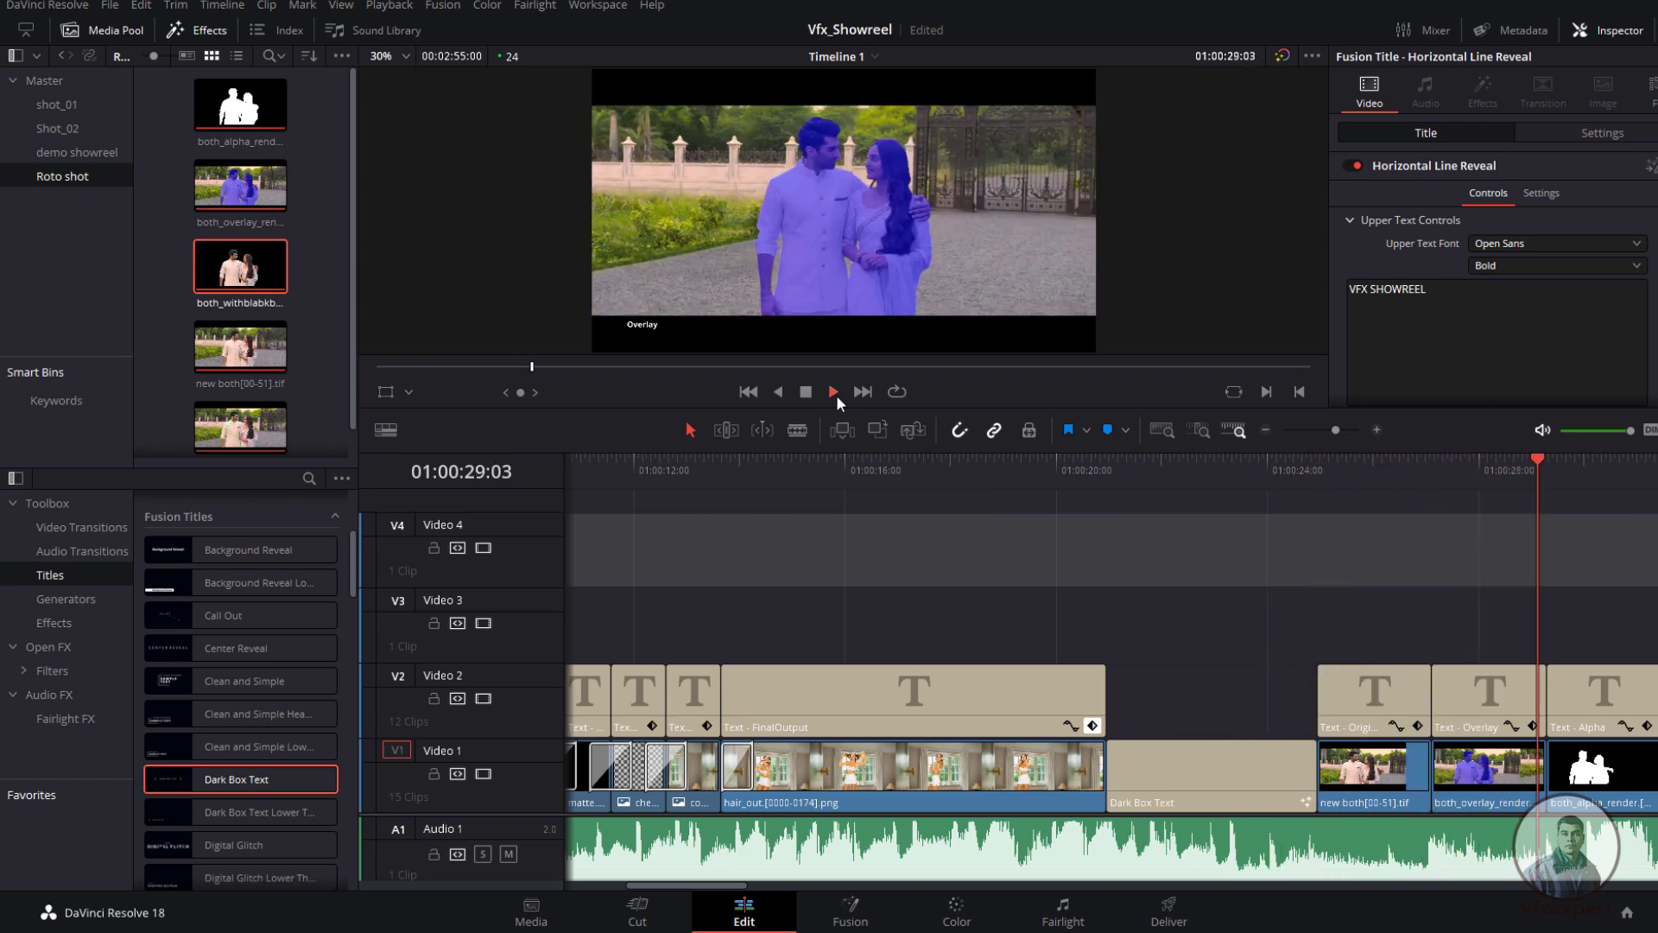
pyautogui.click(810, 387)
# Step: Apply the Edge Wipe ver_01 transition at the cut between the new both and both_overlay clips, trimming clips that lack handles
pyautogui.moveTo(1385, 480); pyautogui.dragTo(1429, 515)
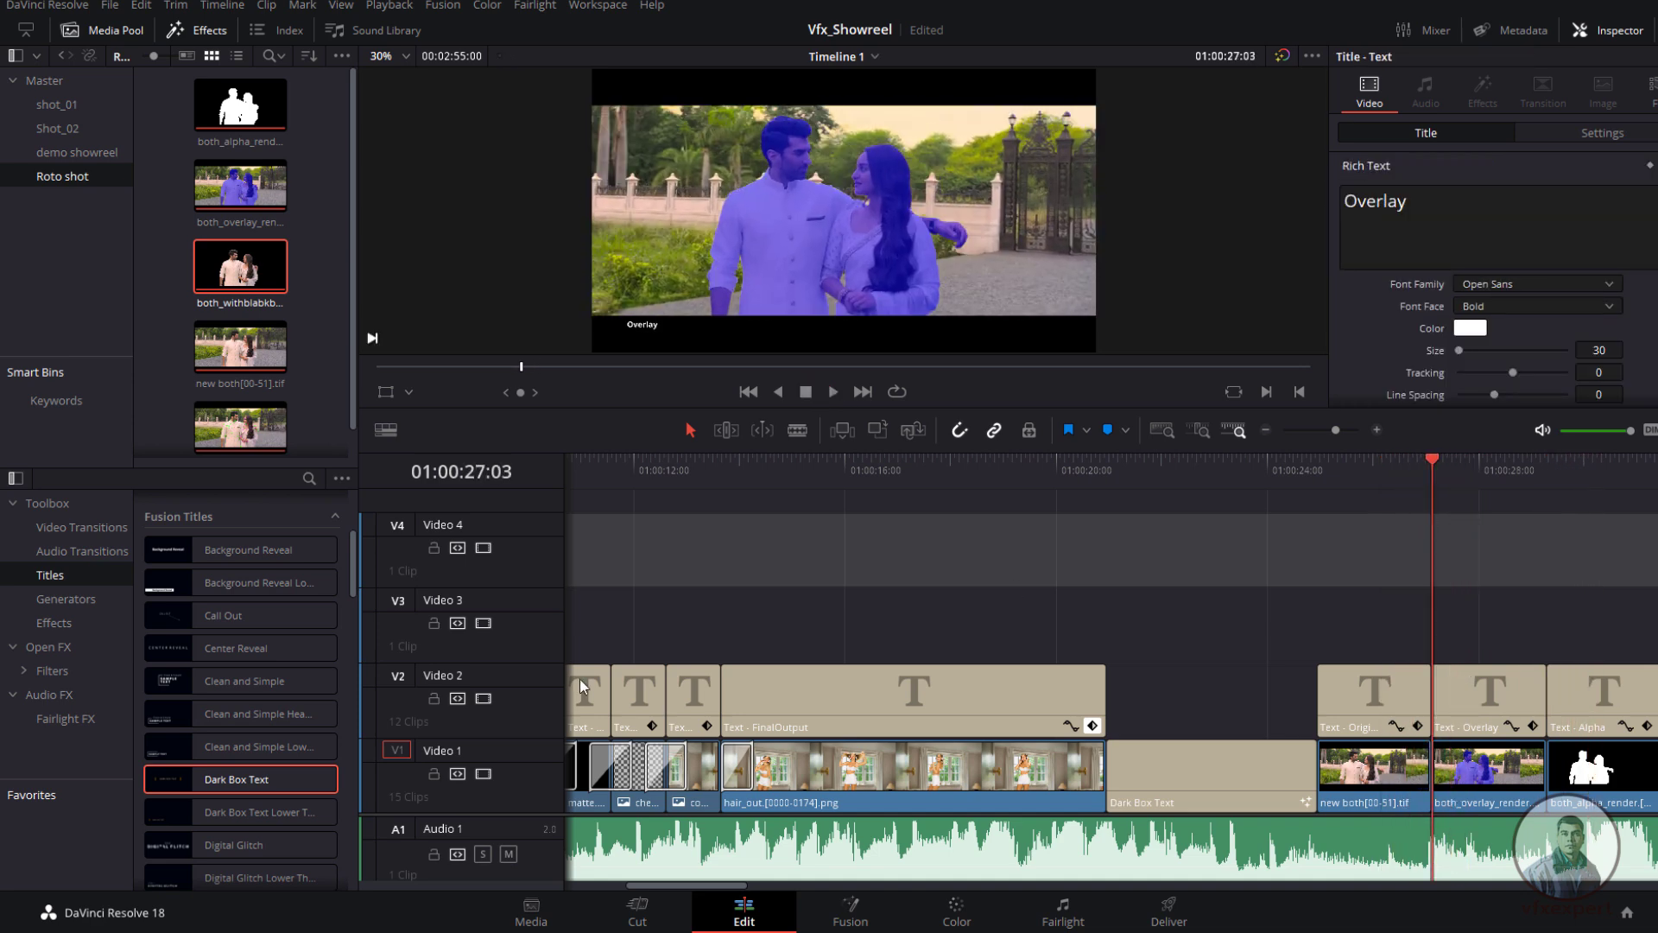
pyautogui.click(90, 528)
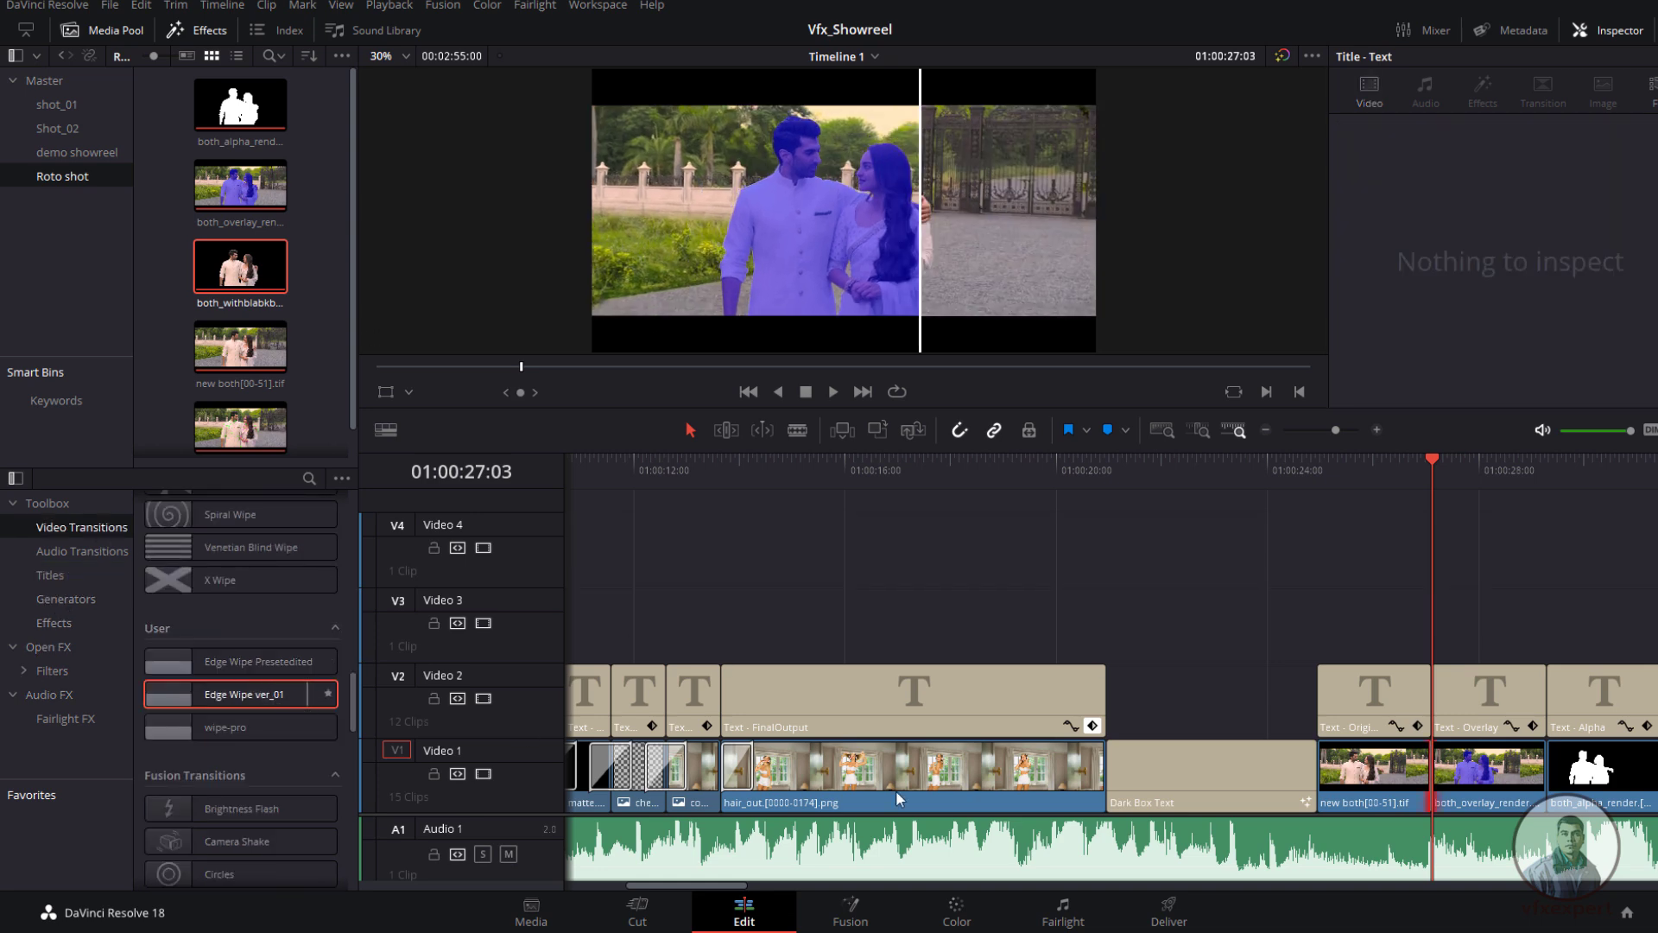
pyautogui.moveTo(640, 758); pyautogui.dragTo(1438, 762)
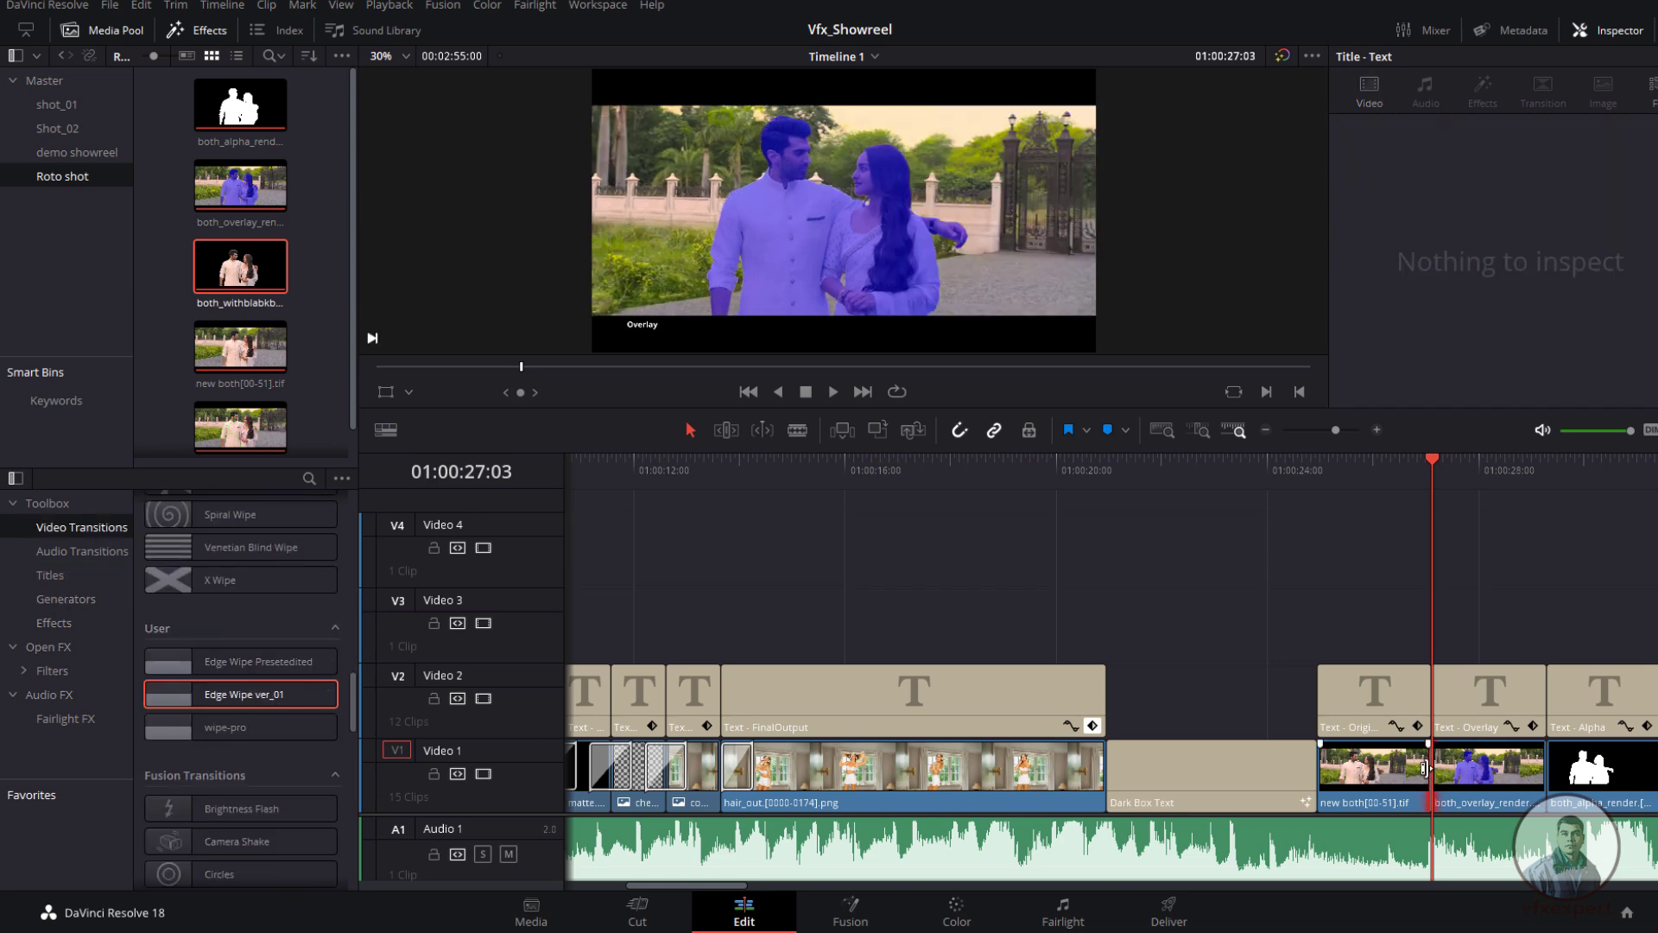
pyautogui.moveTo(236, 702); pyautogui.dragTo(1434, 780)
pyautogui.click(1402, 765)
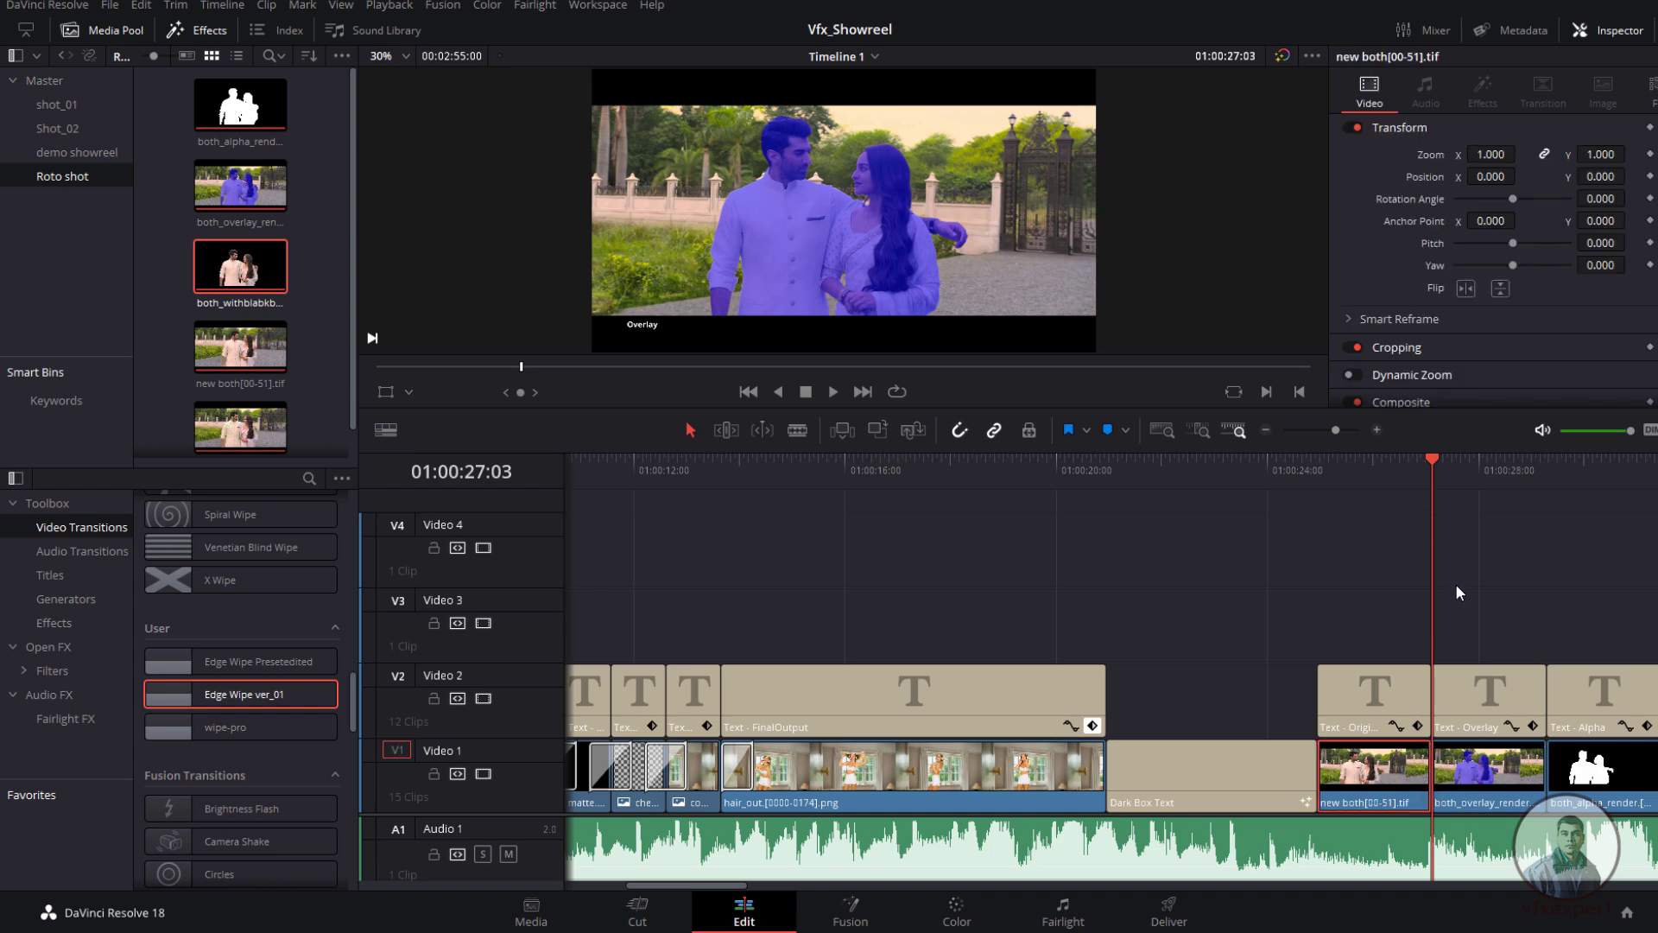
pyautogui.moveTo(1422, 473); pyautogui.dragTo(1413, 489)
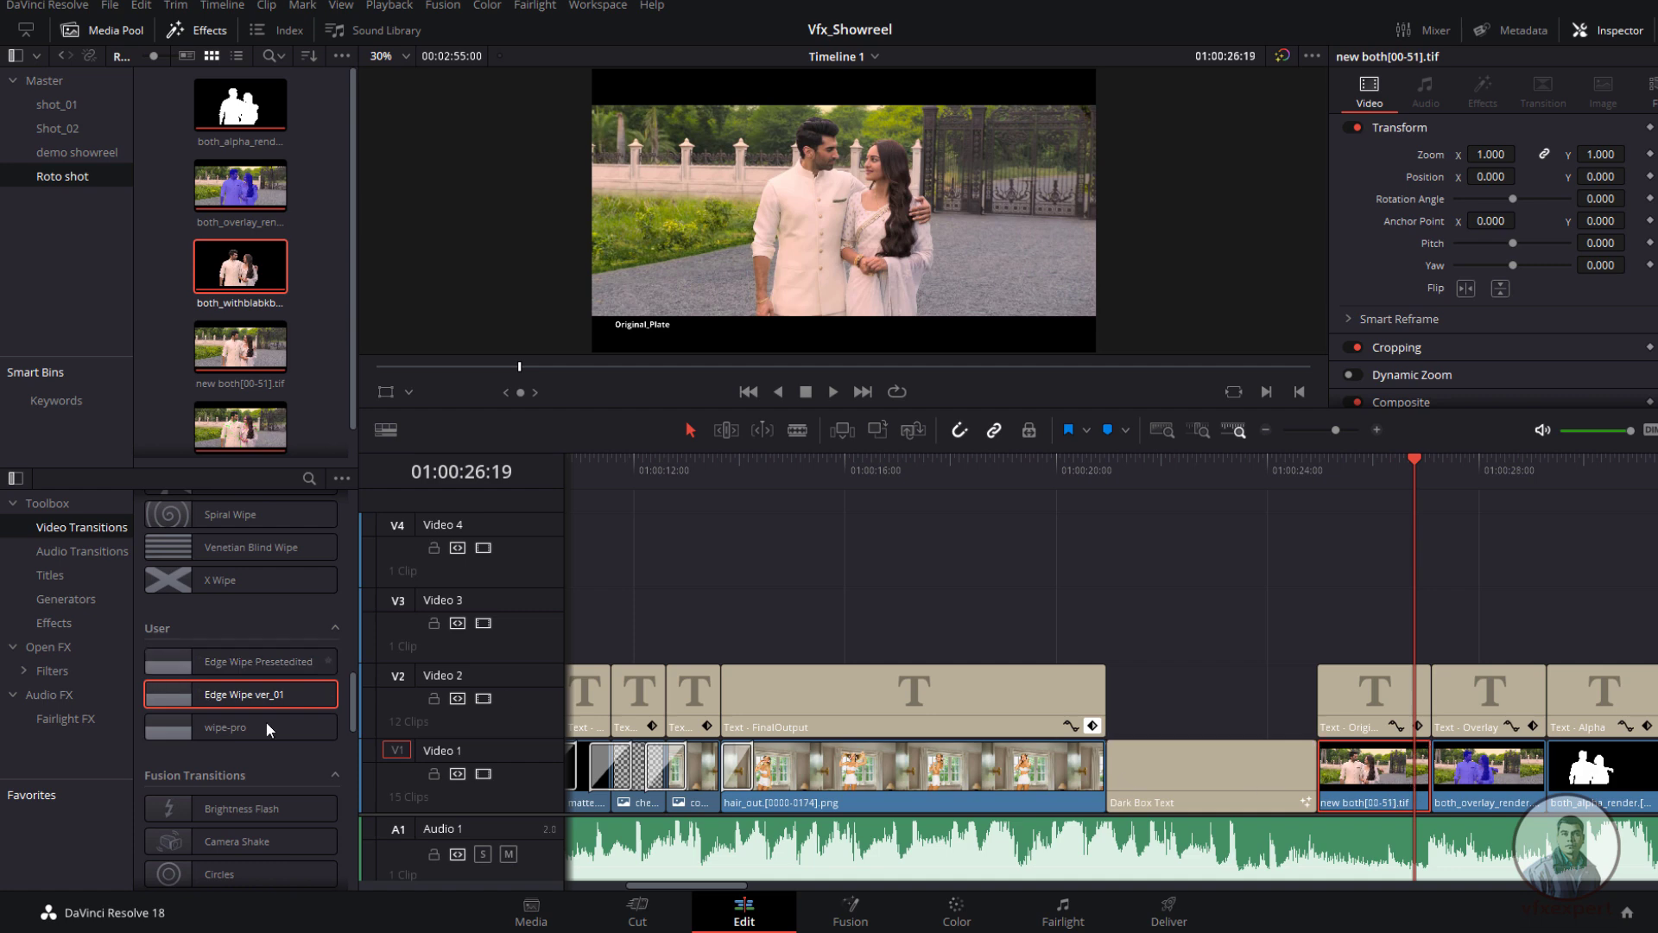
pyautogui.moveTo(1427, 467)
pyautogui.mouseDown()
pyautogui.moveTo(1398, 465)
pyautogui.moveTo(1418, 472)
pyautogui.mouseUp()
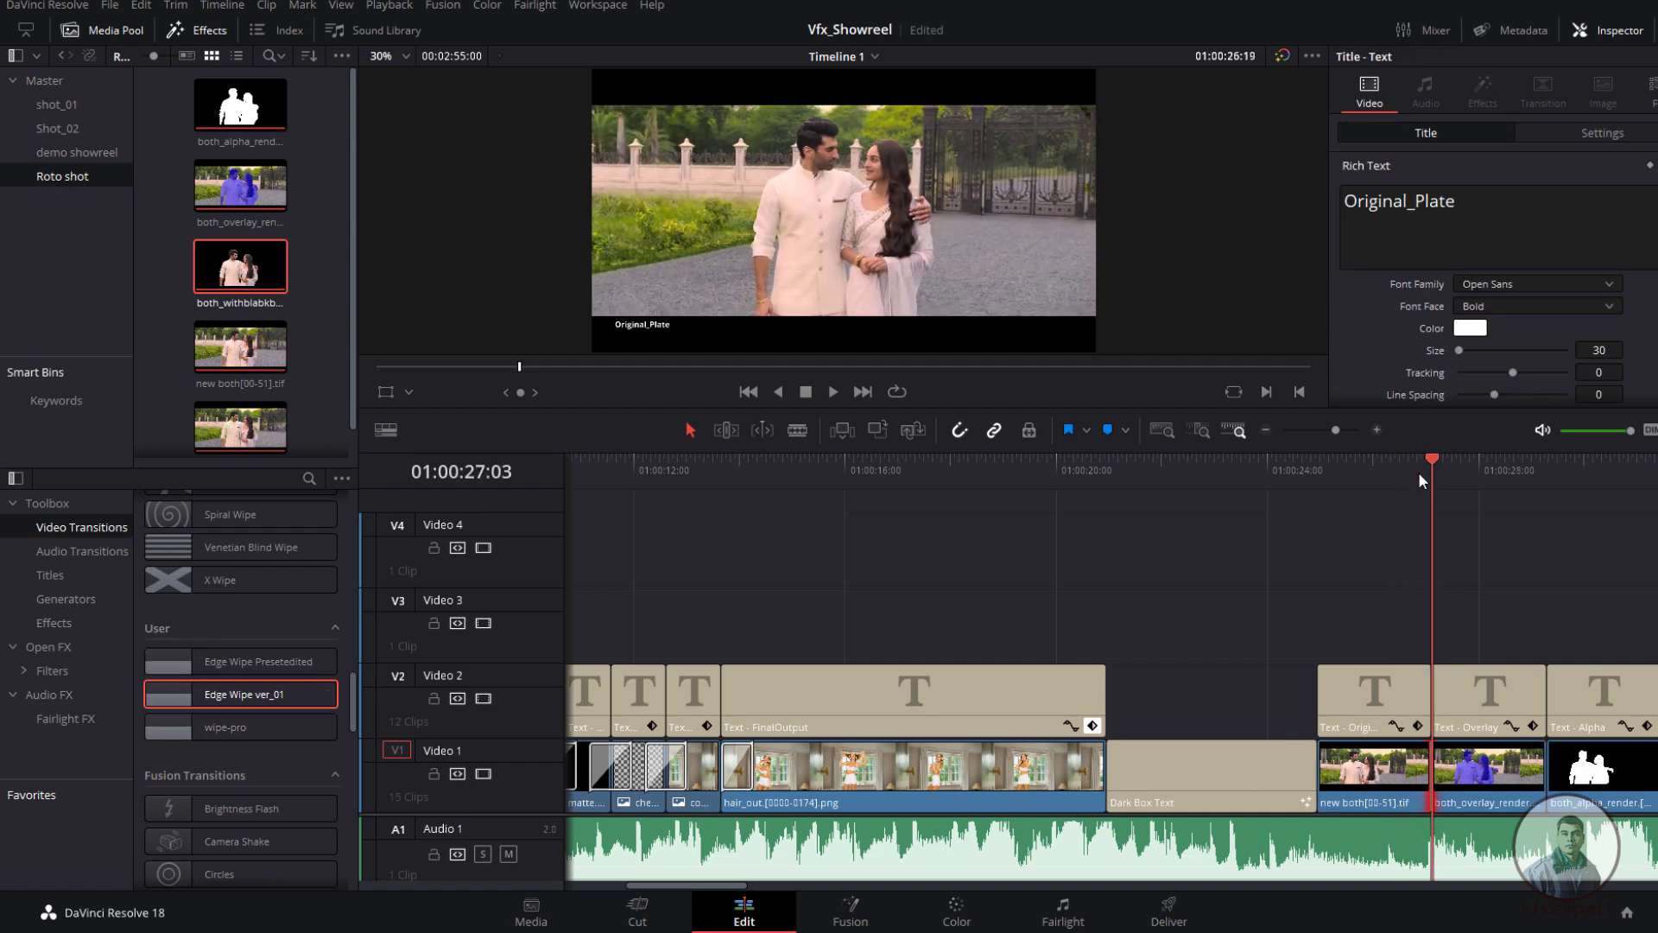
pyautogui.rightClick(263, 696)
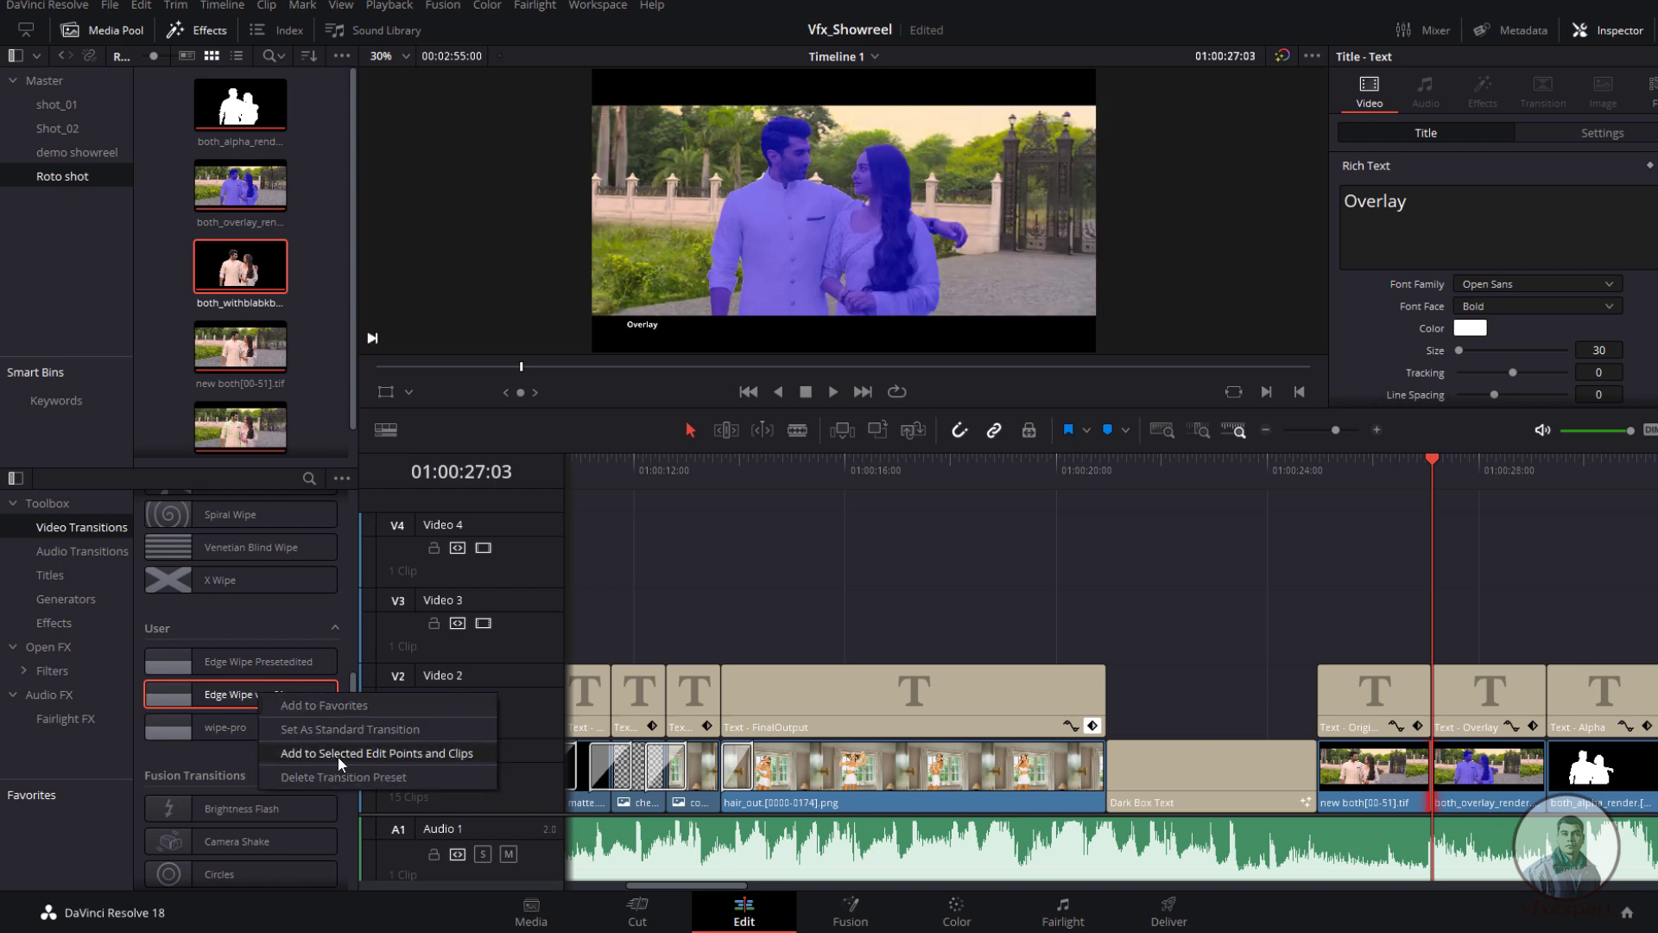
pyautogui.click(436, 758)
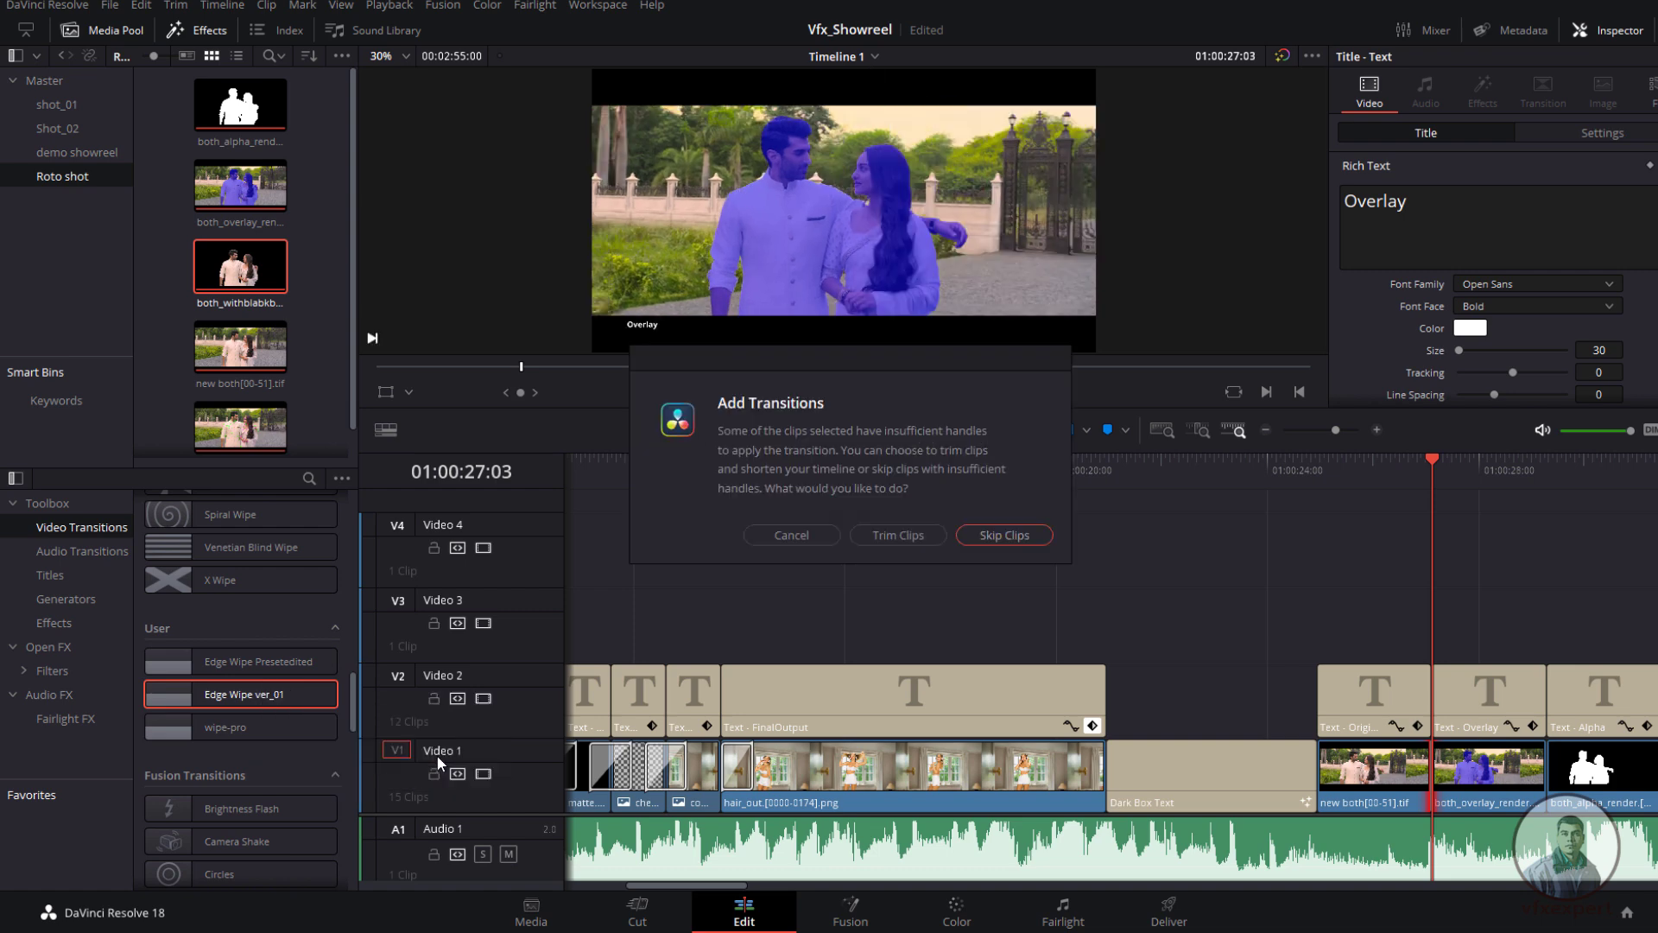
pyautogui.click(903, 534)
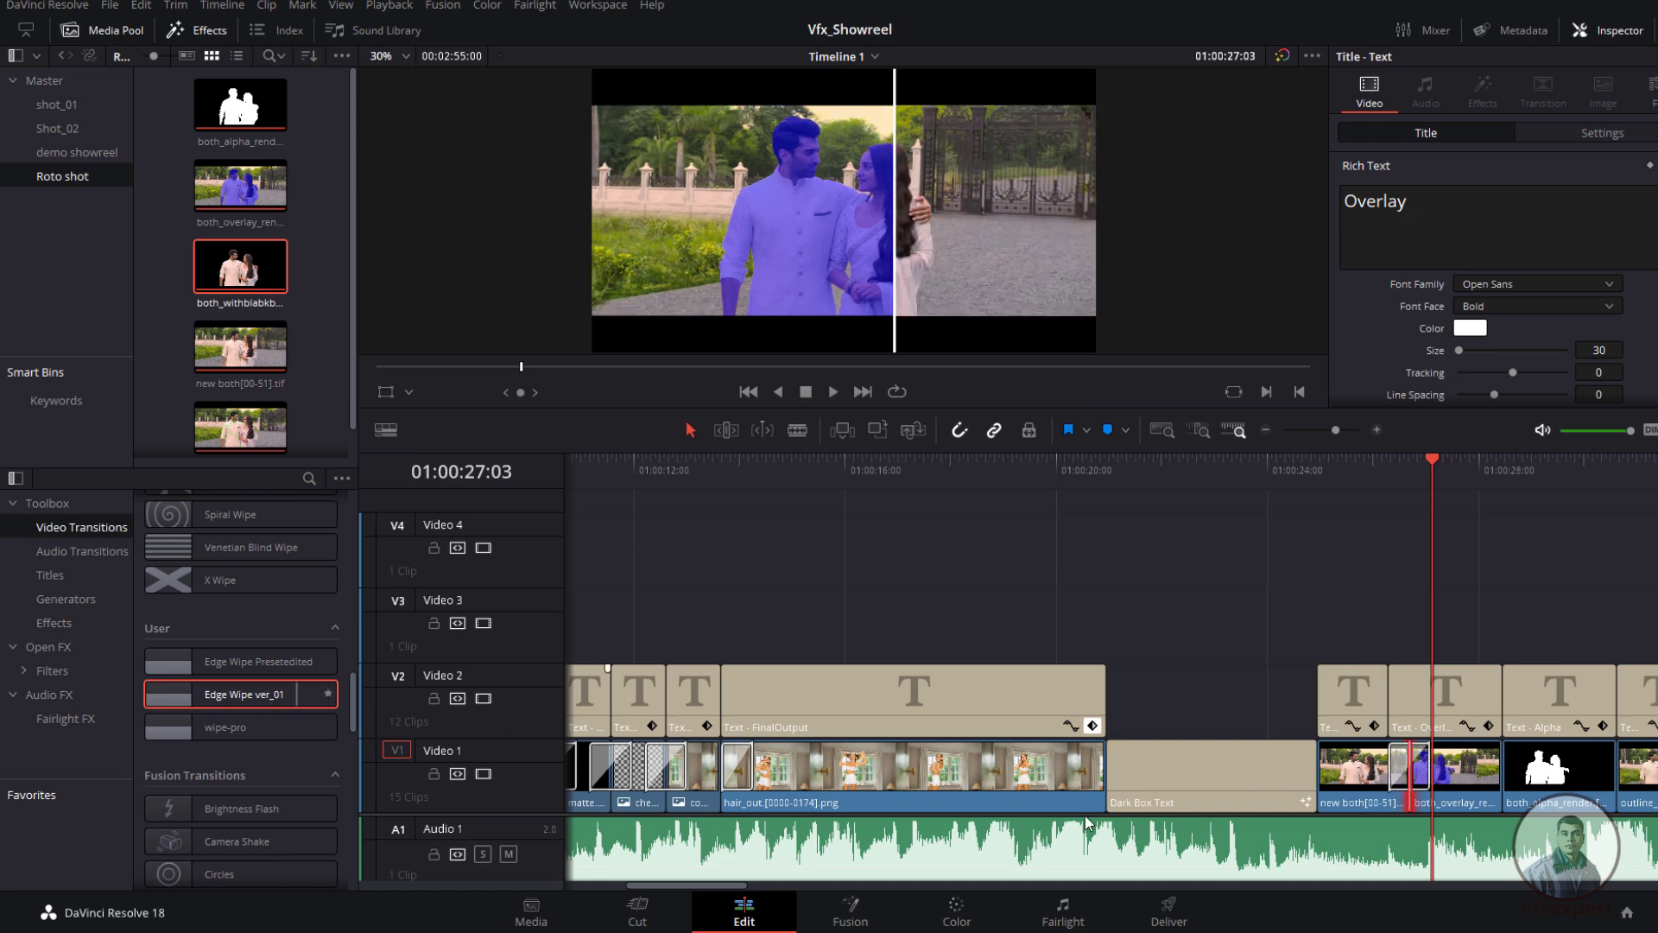
# Step: Apply Edge Wipe ver_01 to the remaining cuts between the overlay, alpha, outline and black-background clips of the ROTOSCOPY section
pyautogui.click(1501, 771)
pyautogui.rightClick(290, 702)
pyautogui.click(391, 760)
pyautogui.rightClick(311, 697)
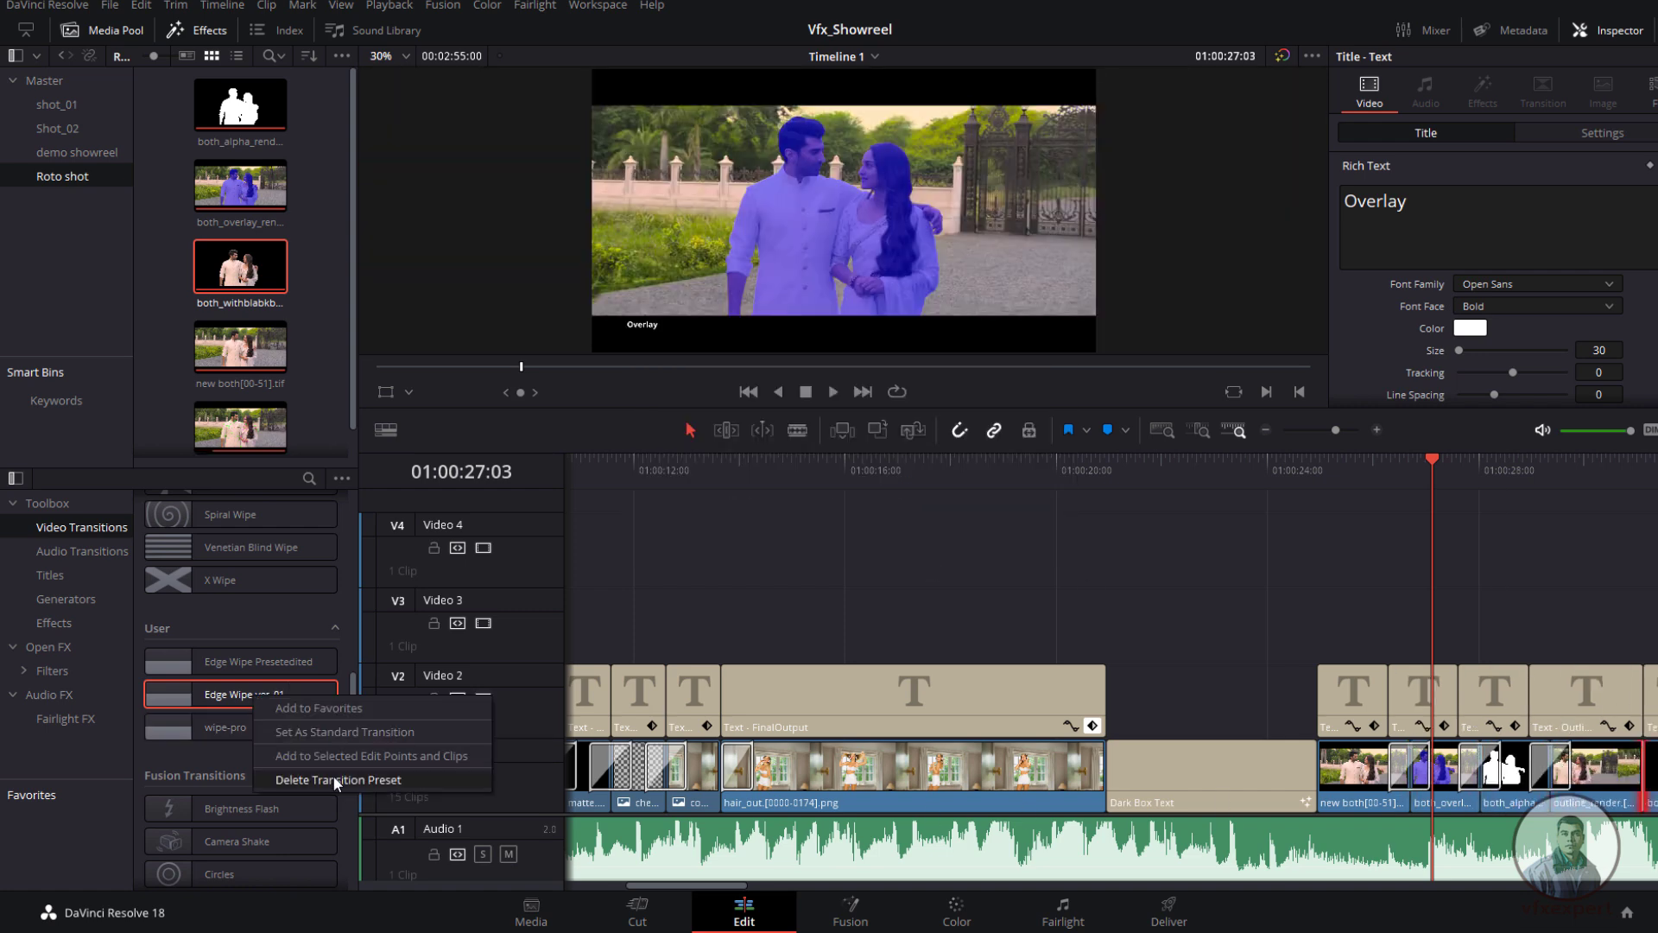
pyautogui.click(430, 756)
# Step: Play from the KEYING final output through the ROTOSCOPY section to check the wipes and the split screen
pyautogui.moveTo(1433, 459); pyautogui.dragTo(936, 543)
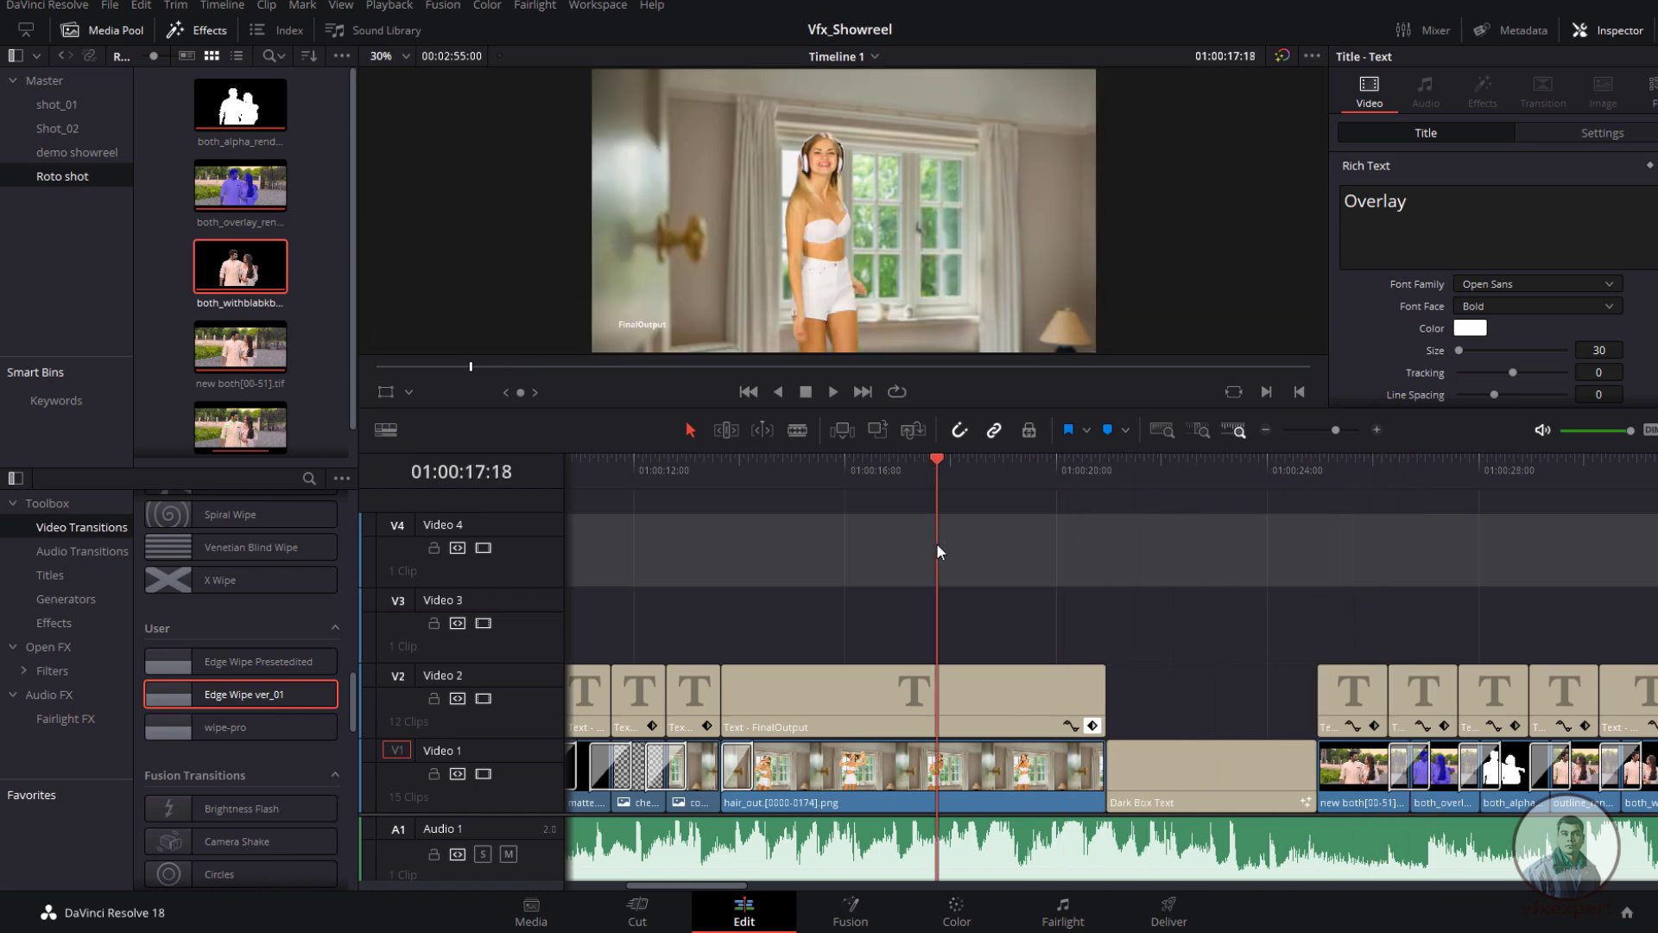
pyautogui.click(827, 392)
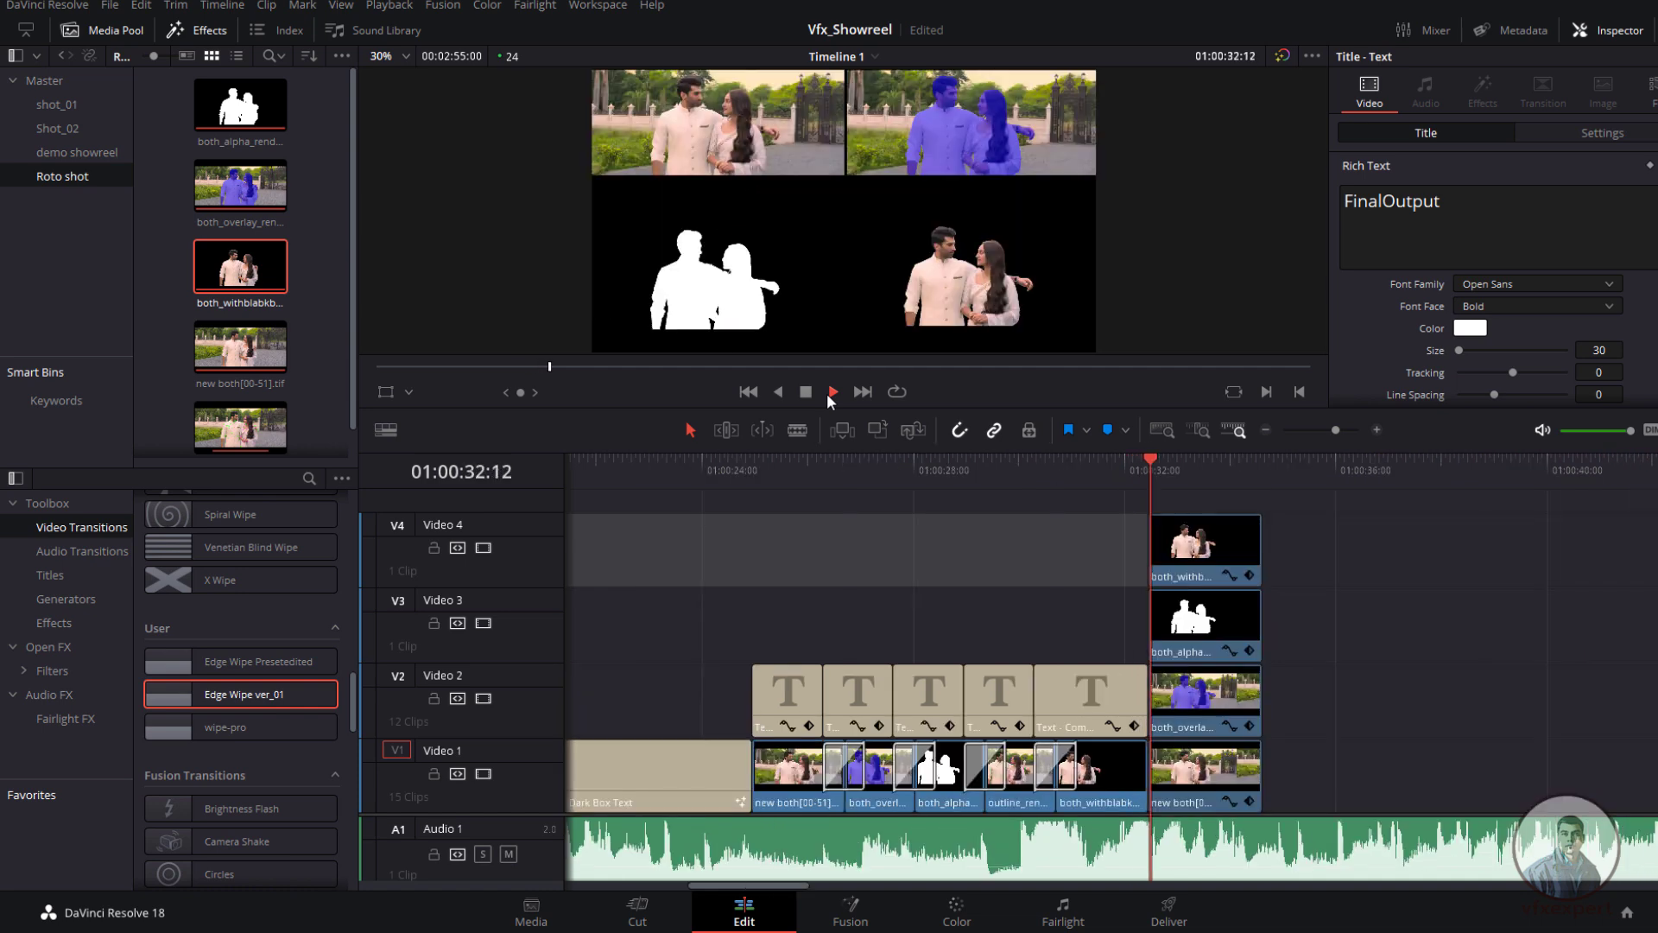
pyautogui.press('Up')
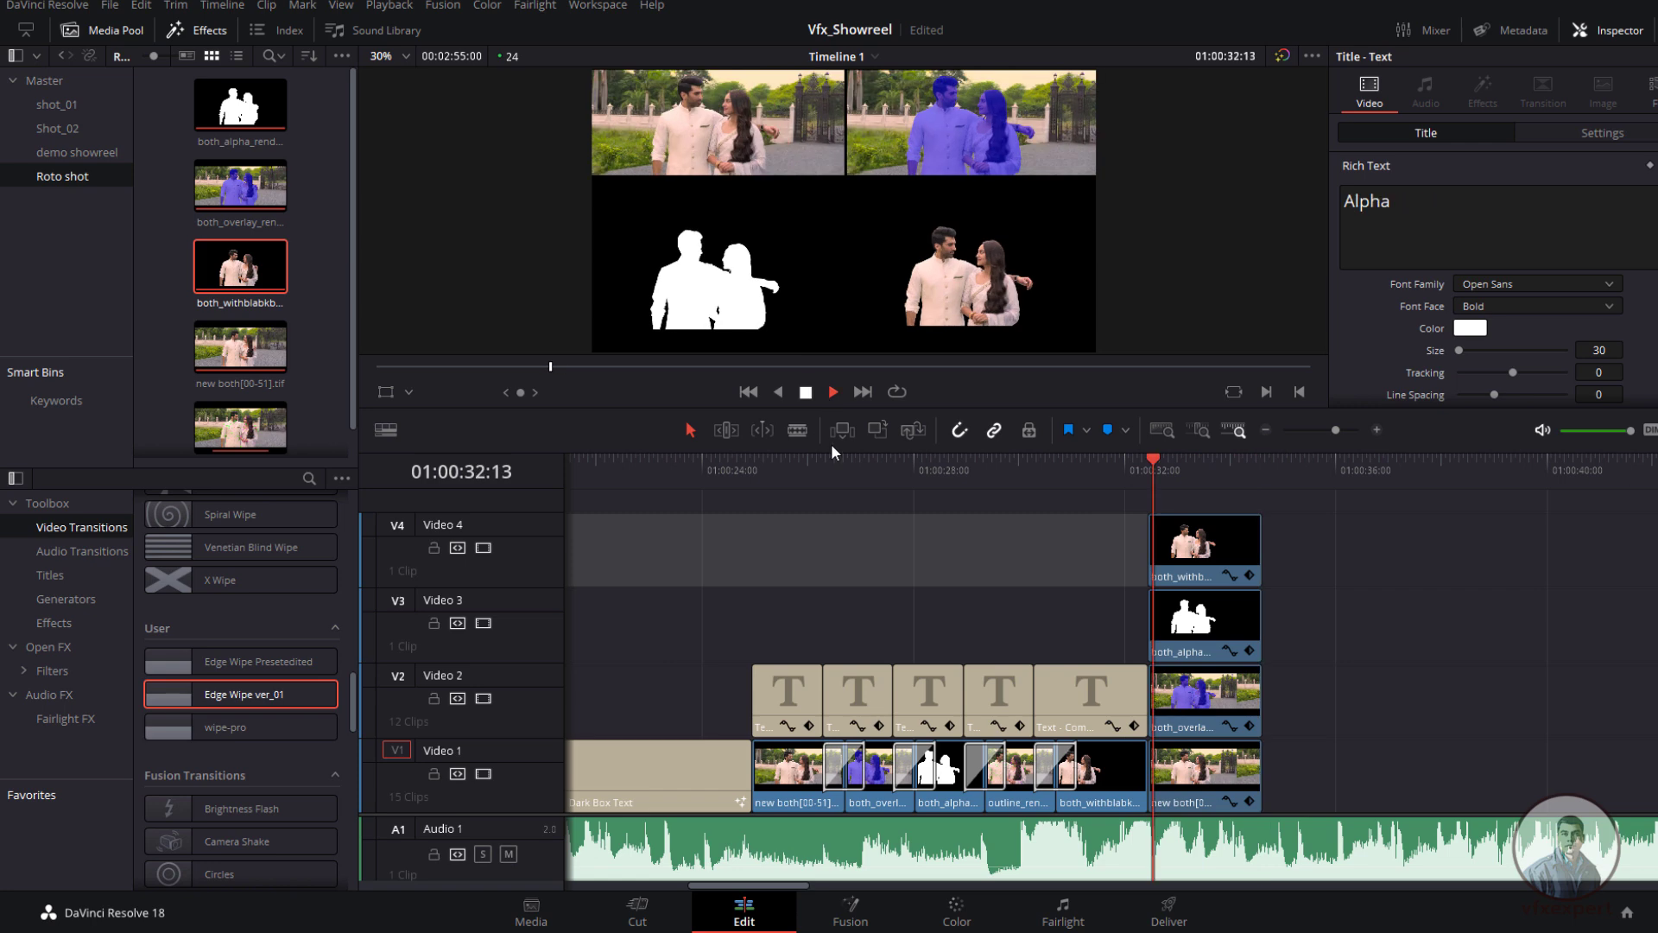
pyautogui.press('space')
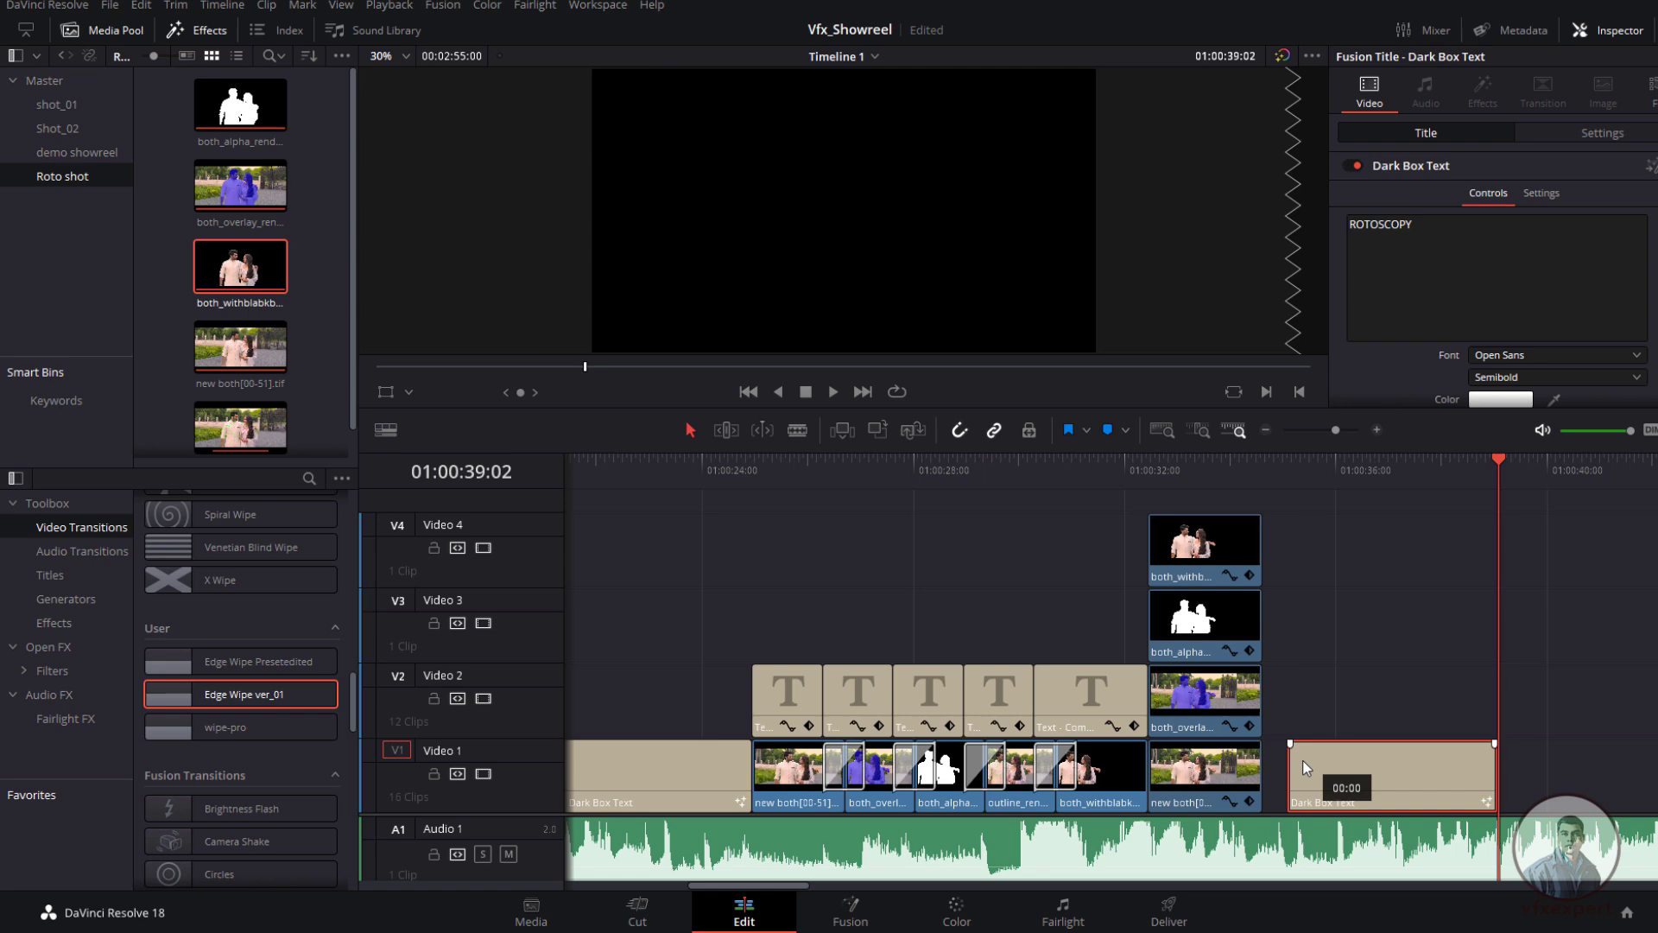
# Step: Place a copy of the Dark Box Text title after the split screen on Video 1 and change its text to "Screen Replacement"
pyautogui.write('een Replacement')
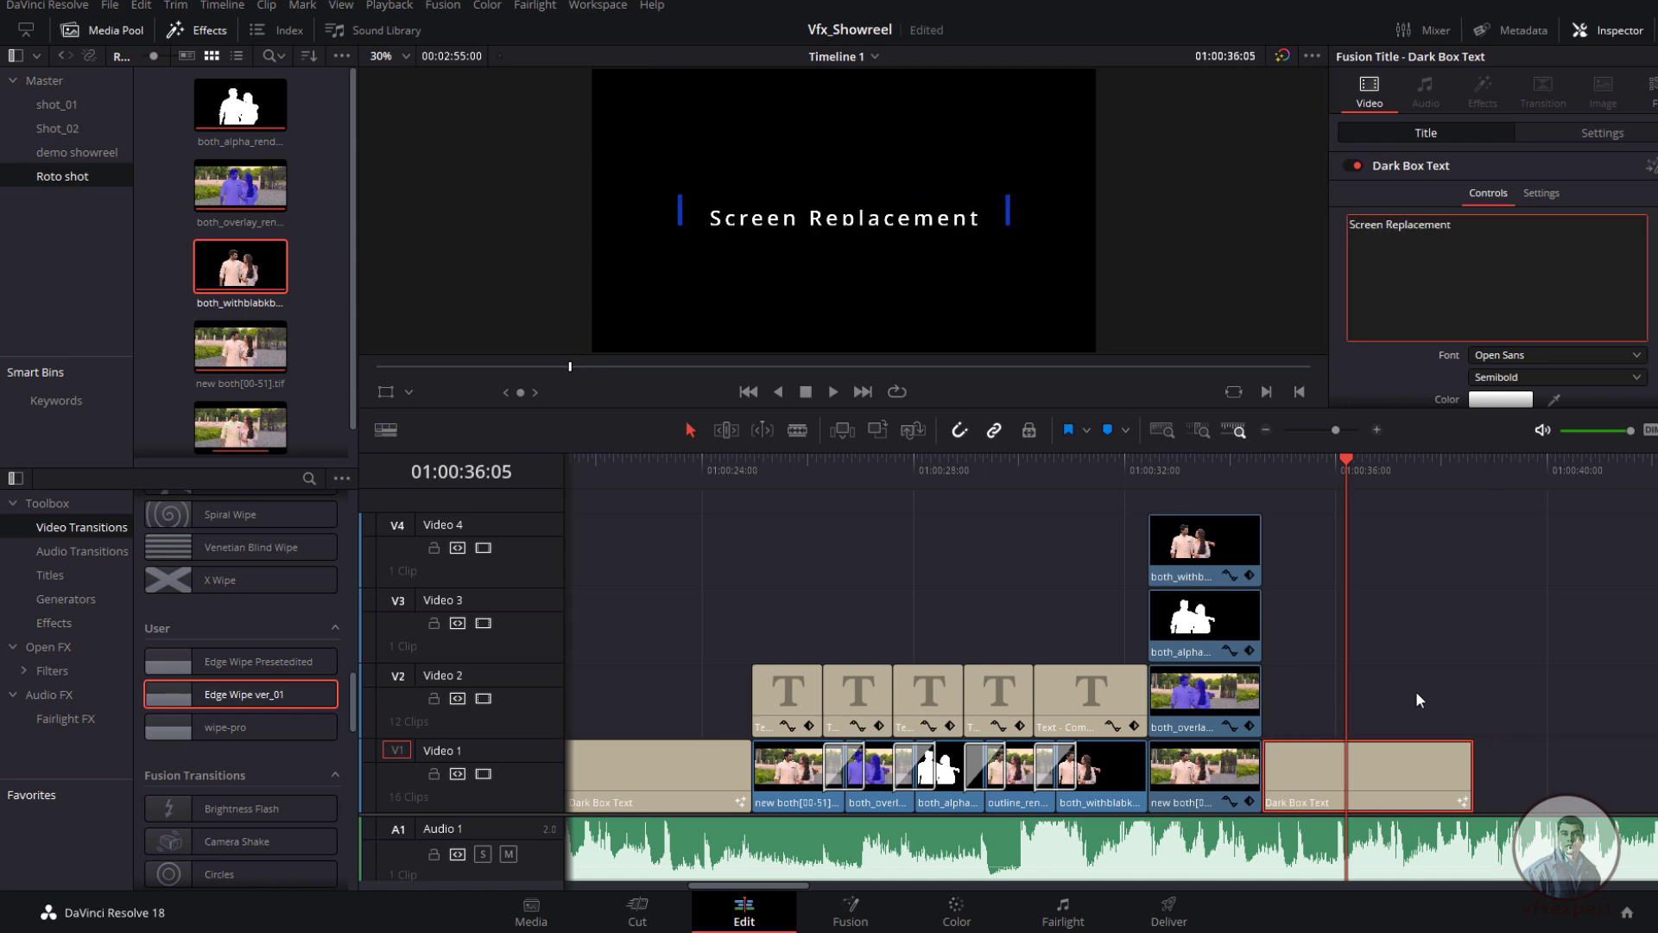
pyautogui.click(1416, 691)
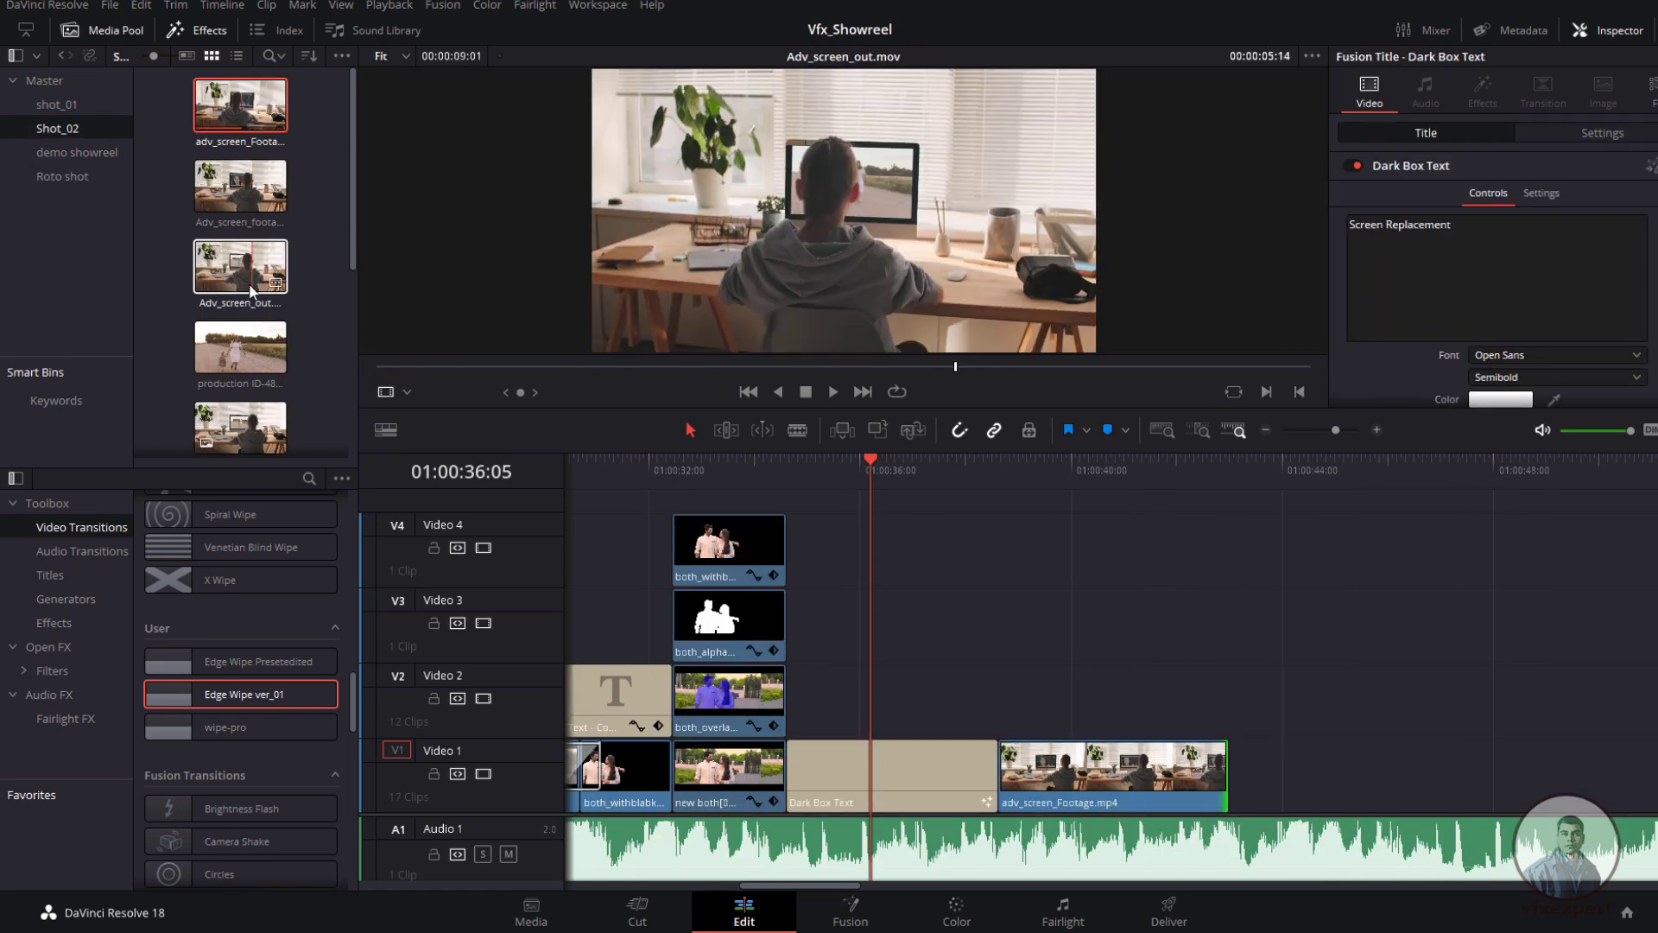
# Step: Append shortened Shot_02 screen replacement clips after the title on Video 1 and label them on Video 2, ending with "Final Output"
pyautogui.scroll(-3, 246, 276)
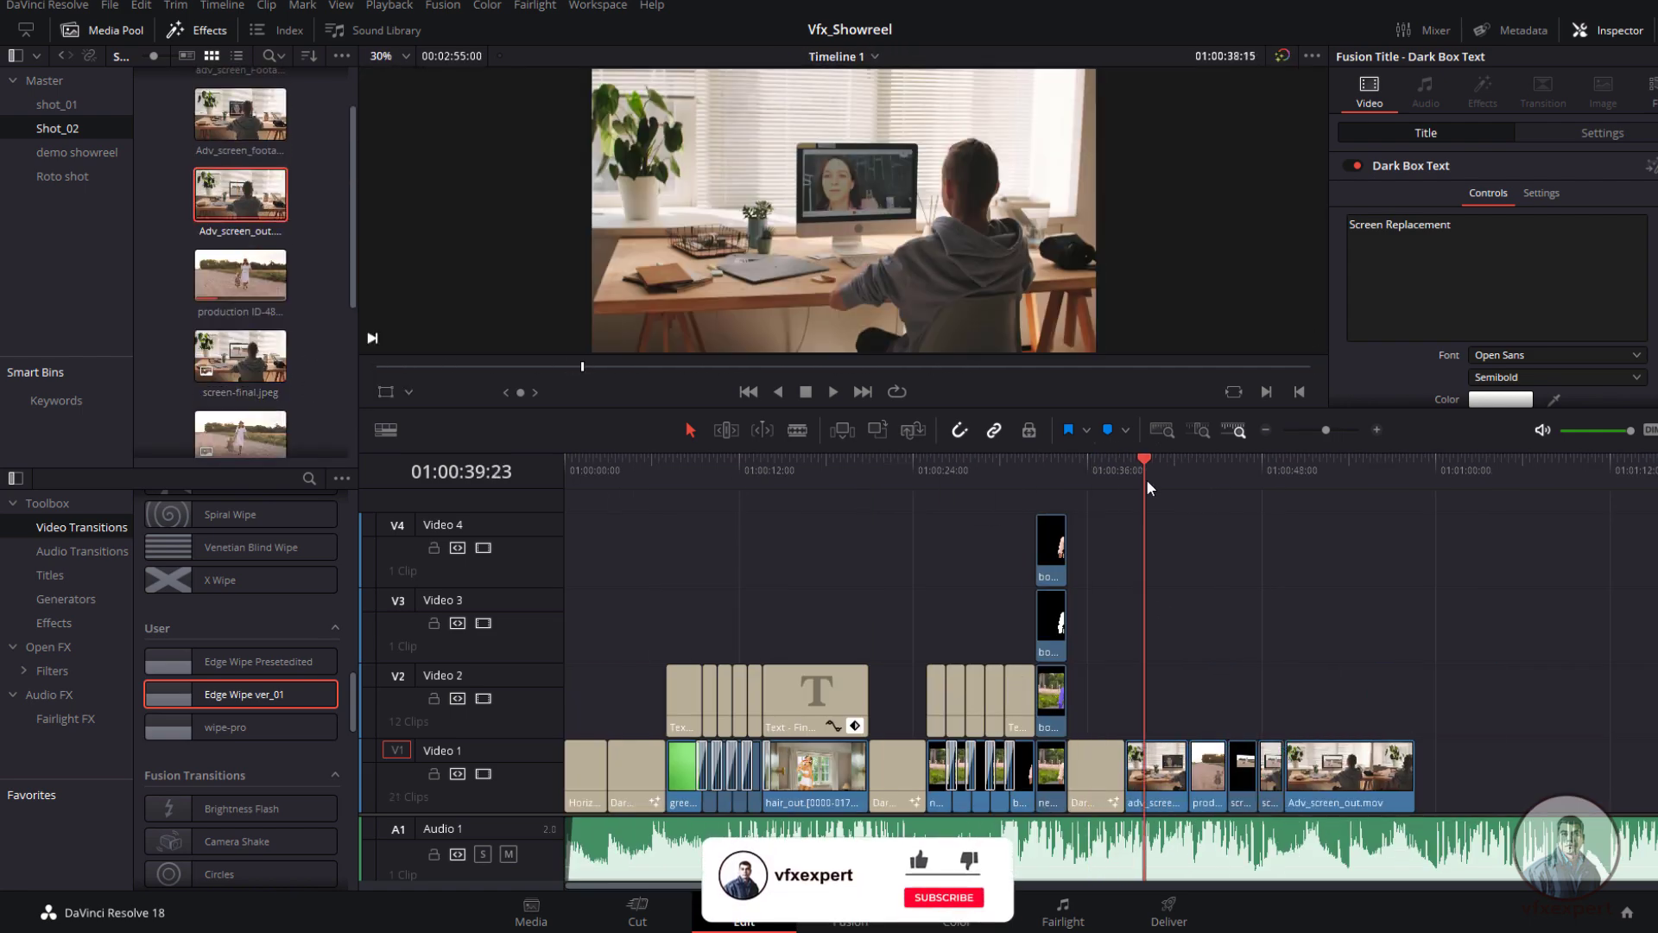
pyautogui.click(691, 708)
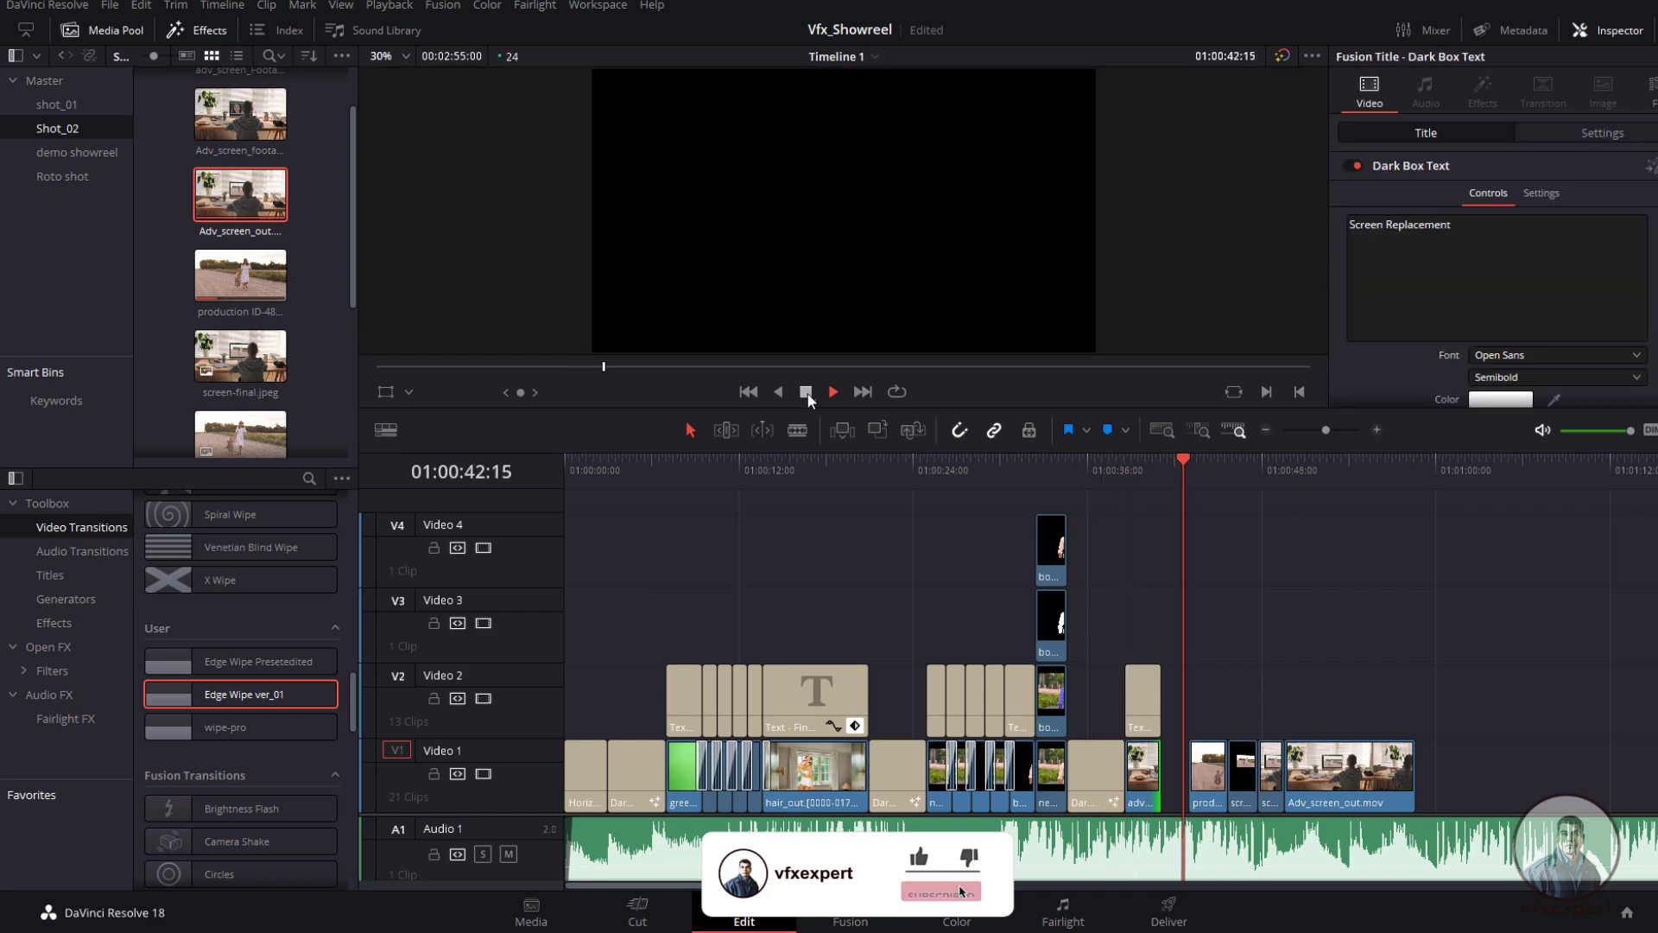
pyautogui.click(1231, 508)
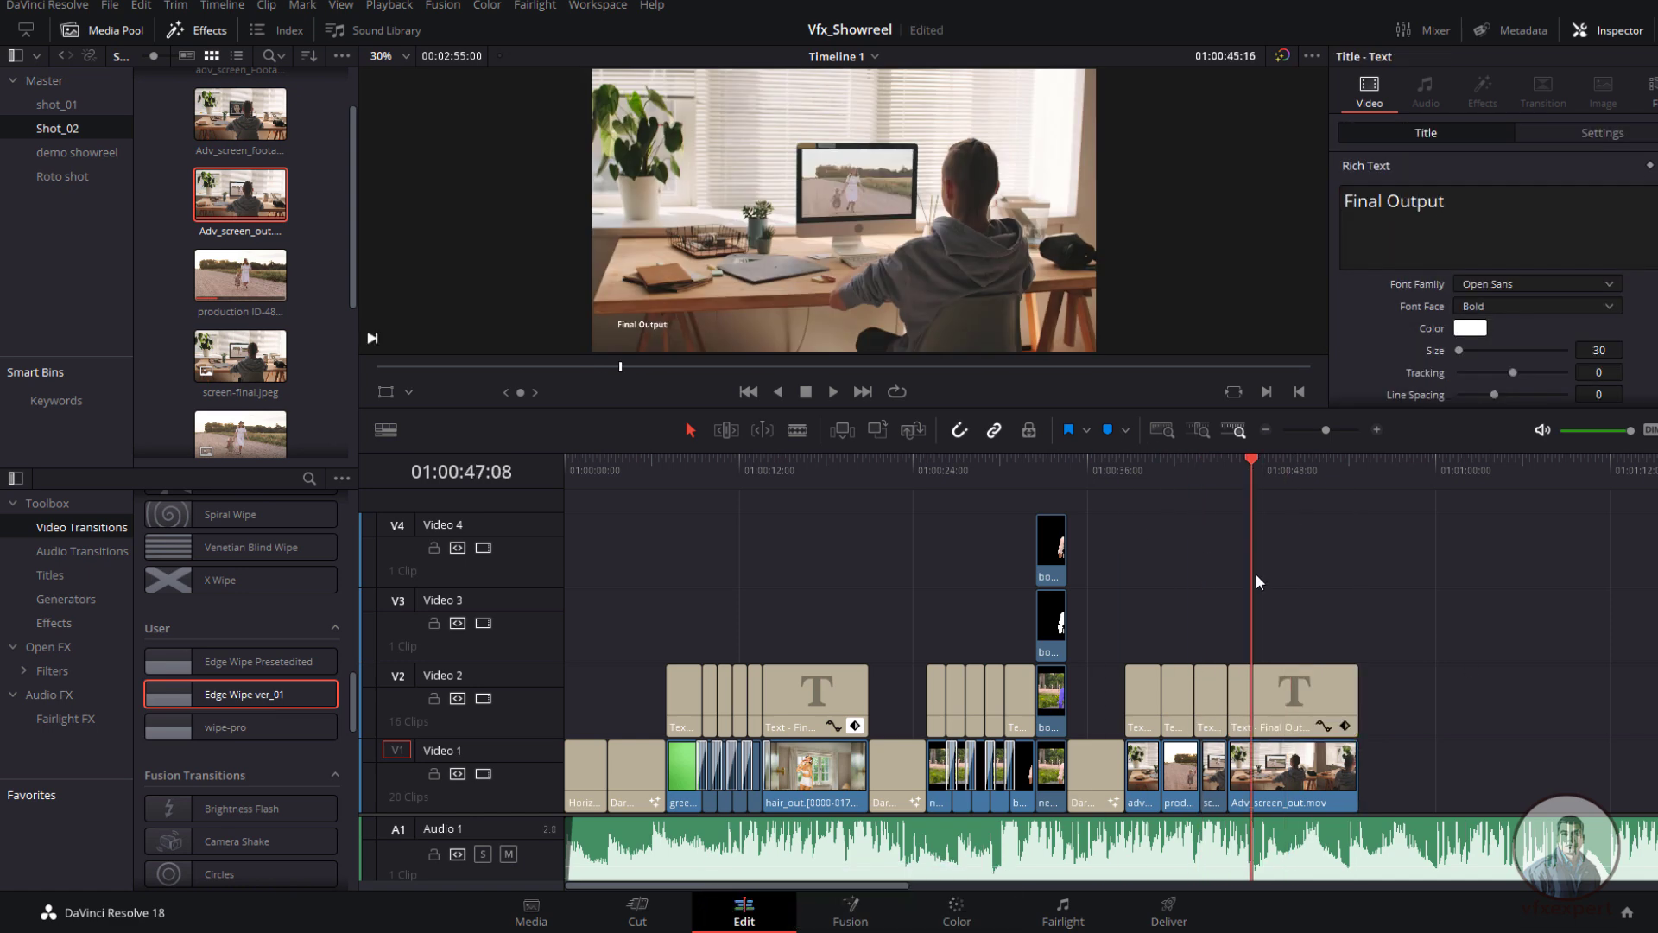
# Step: Apply Edge Wipe ver_01 to the cuts between the Screen Replacement clips on Video 1
pyautogui.moveTo(1240, 568); pyautogui.dragTo(1134, 567)
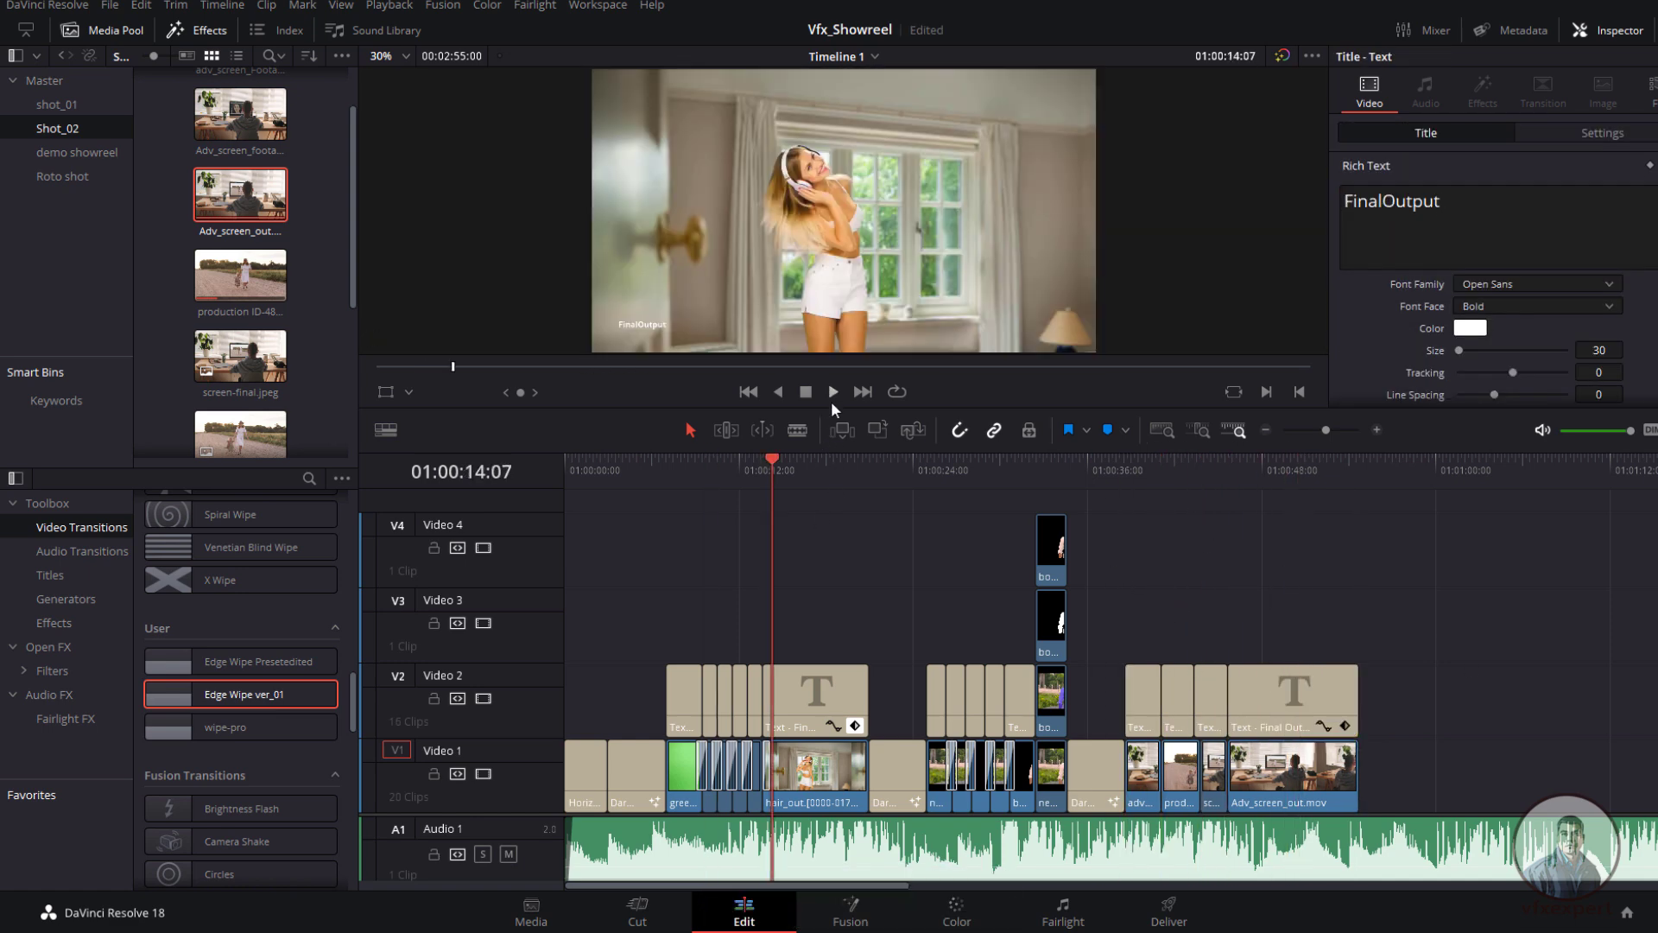
pyautogui.click(833, 392)
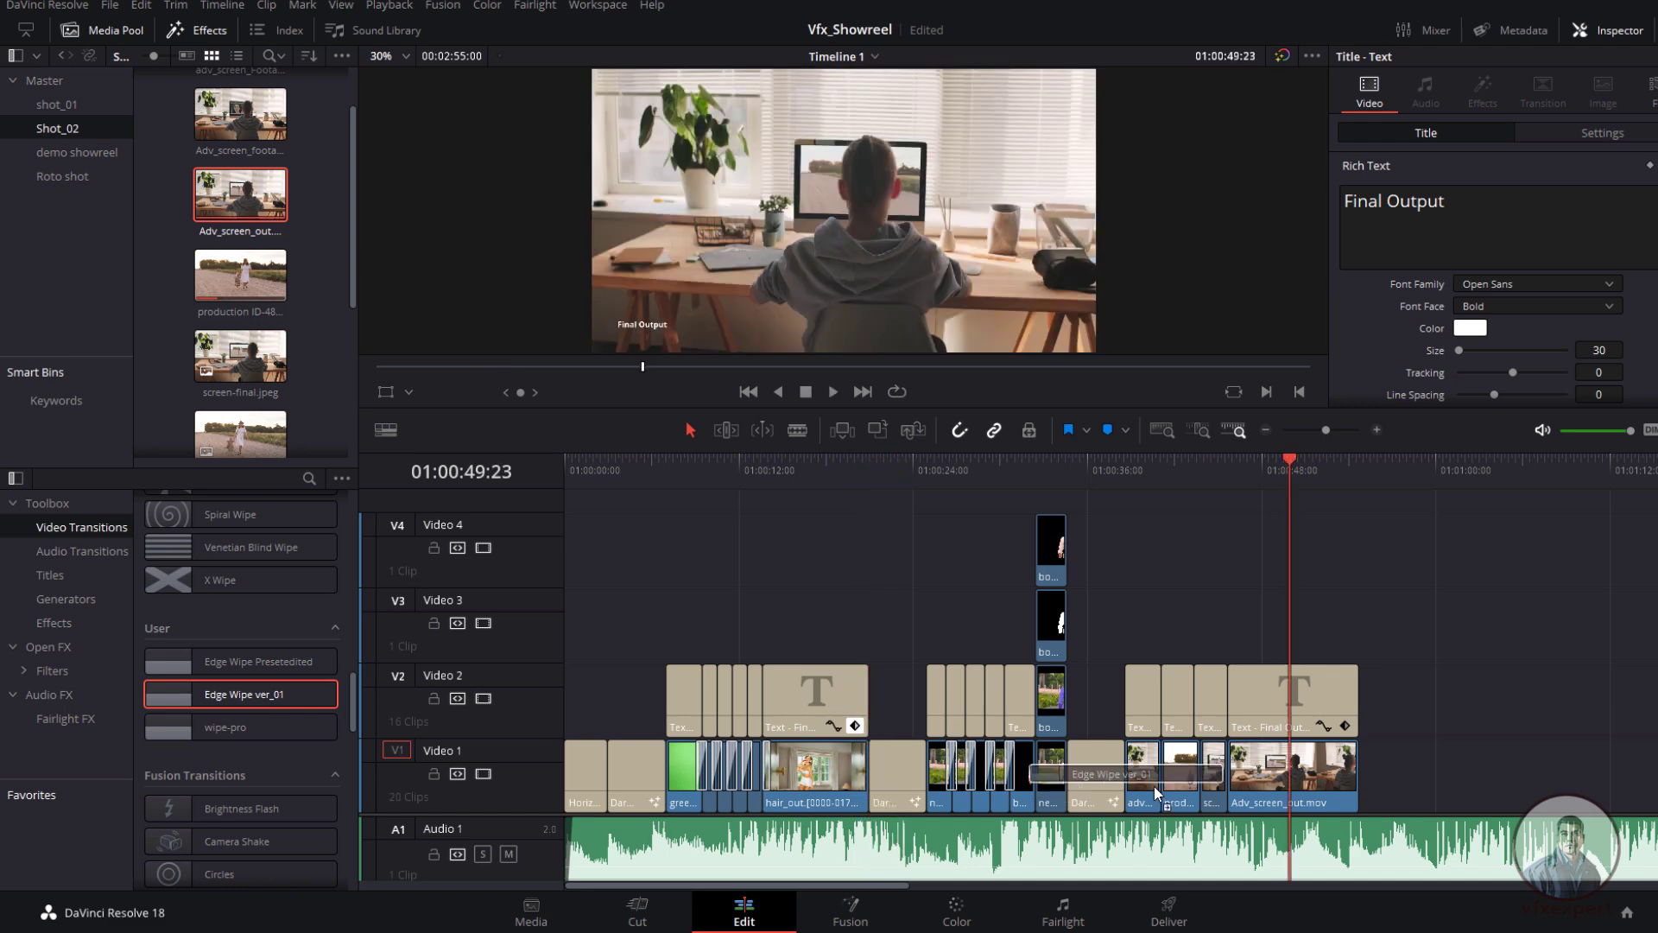
pyautogui.moveTo(1154, 786)
pyautogui.mouseDown()
pyautogui.moveTo(1134, 790)
pyautogui.moveTo(1166, 777)
pyautogui.mouseUp()
pyautogui.moveTo(266, 697); pyautogui.dragTo(1199, 770)
pyautogui.moveTo(293, 691); pyautogui.dragTo(1233, 770)
# Step: Play the Screen Replacement section to check its wipes, and save the project
pyautogui.moveTo(1201, 463); pyautogui.dragTo(1132, 462)
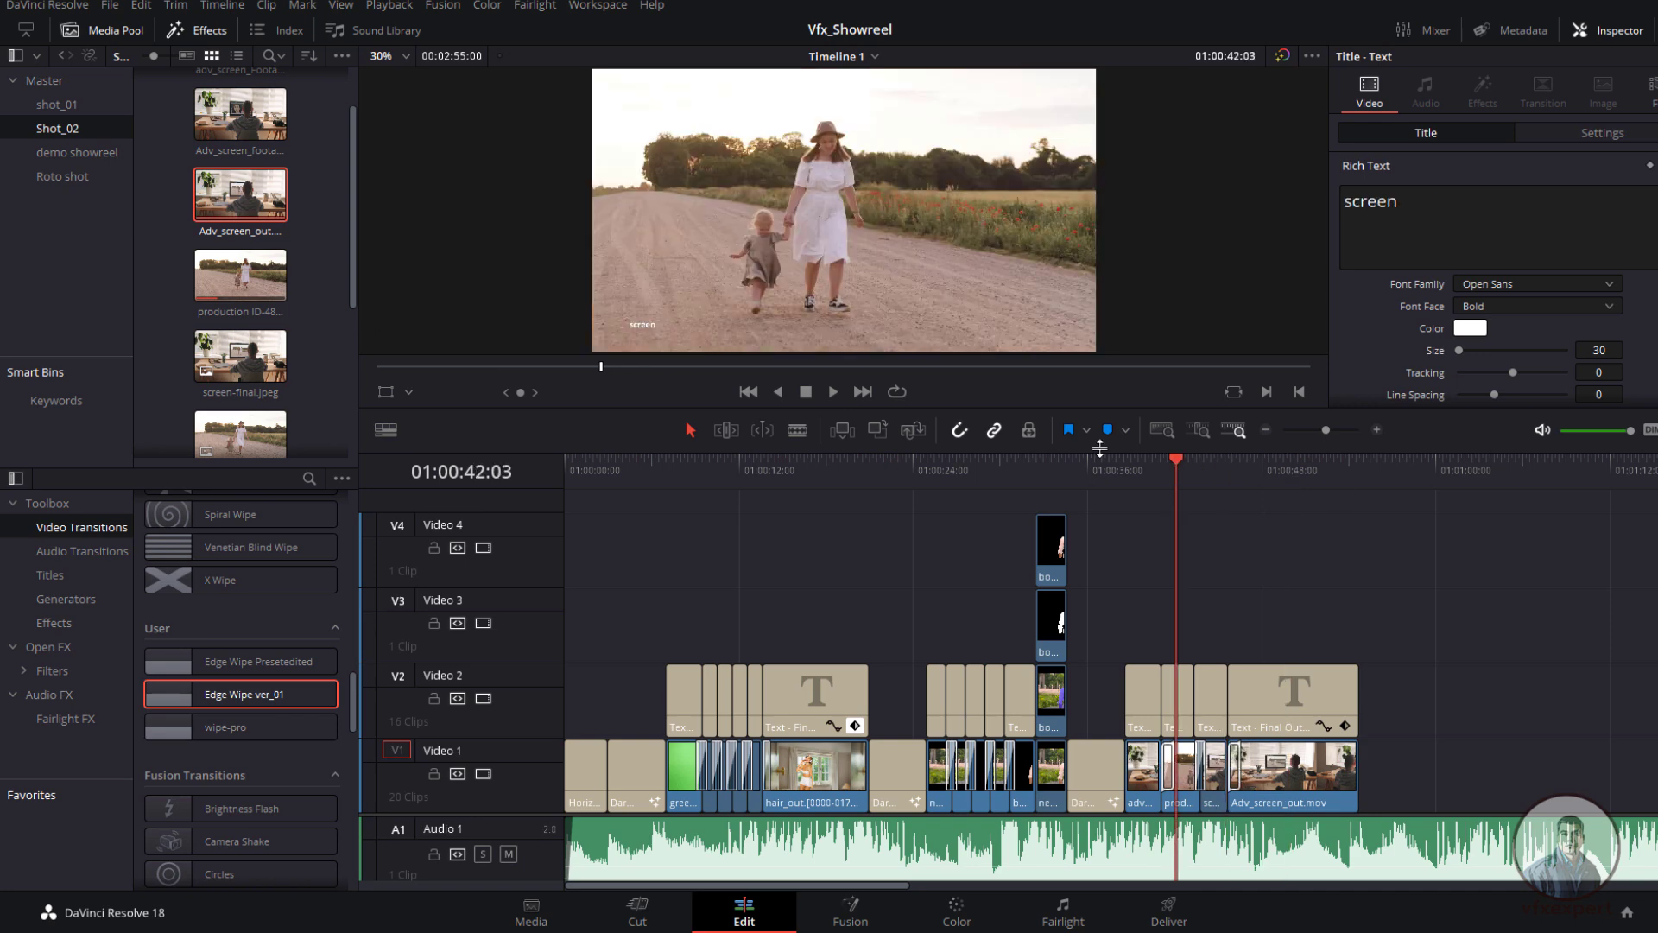
pyautogui.click(838, 396)
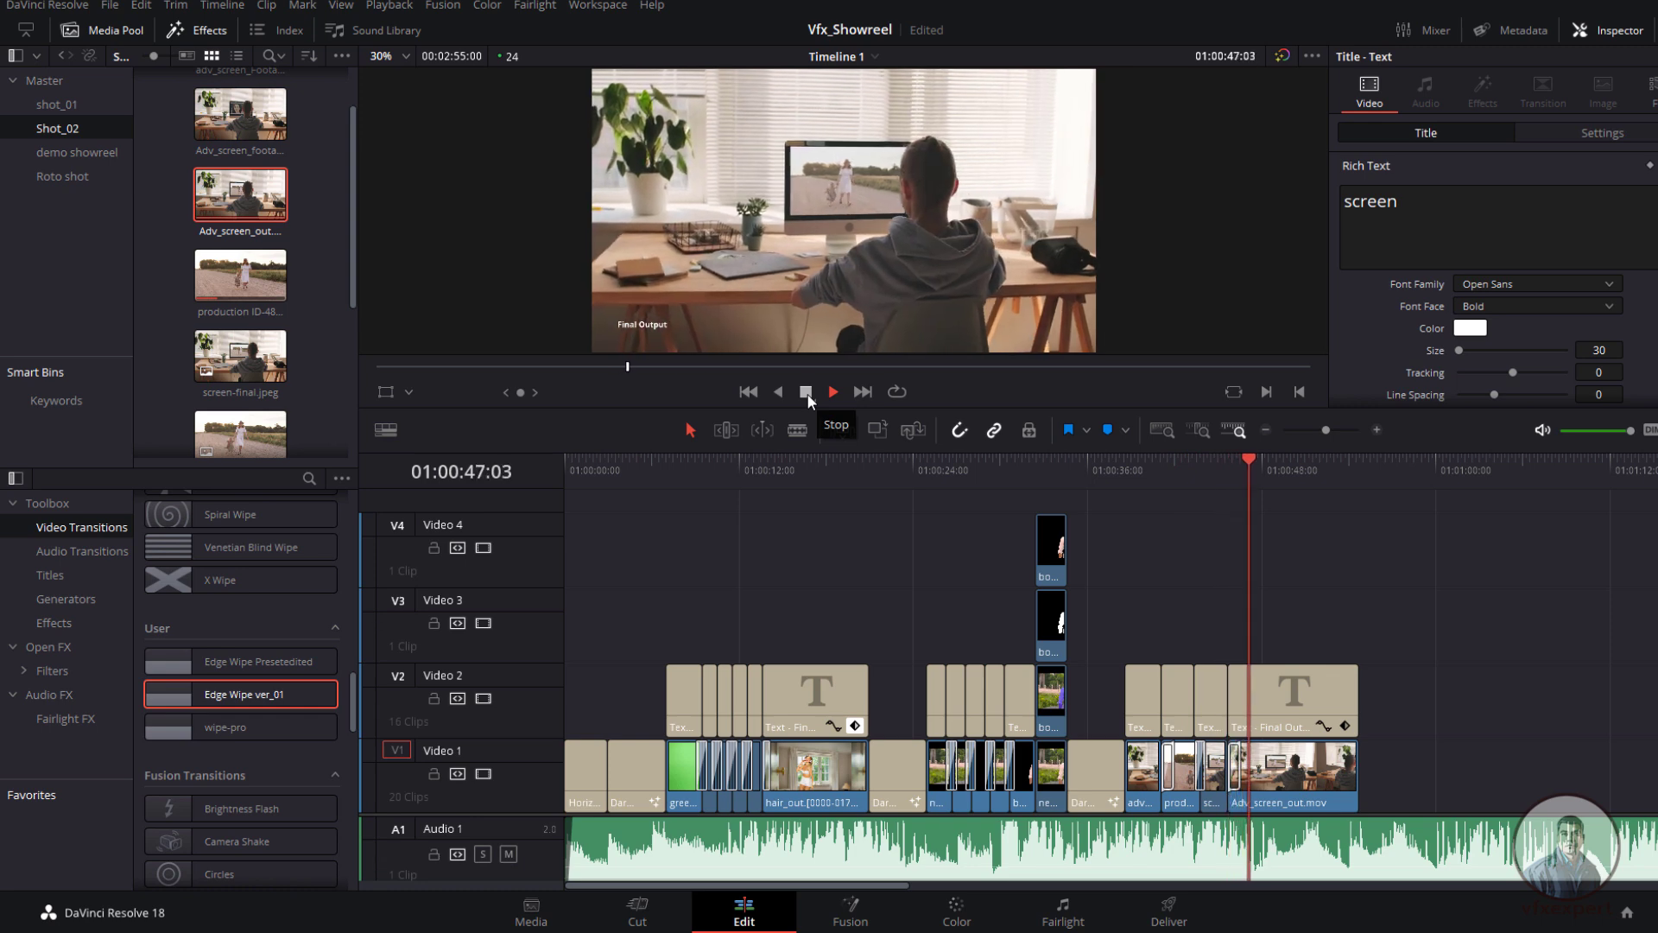
pyautogui.click(807, 393)
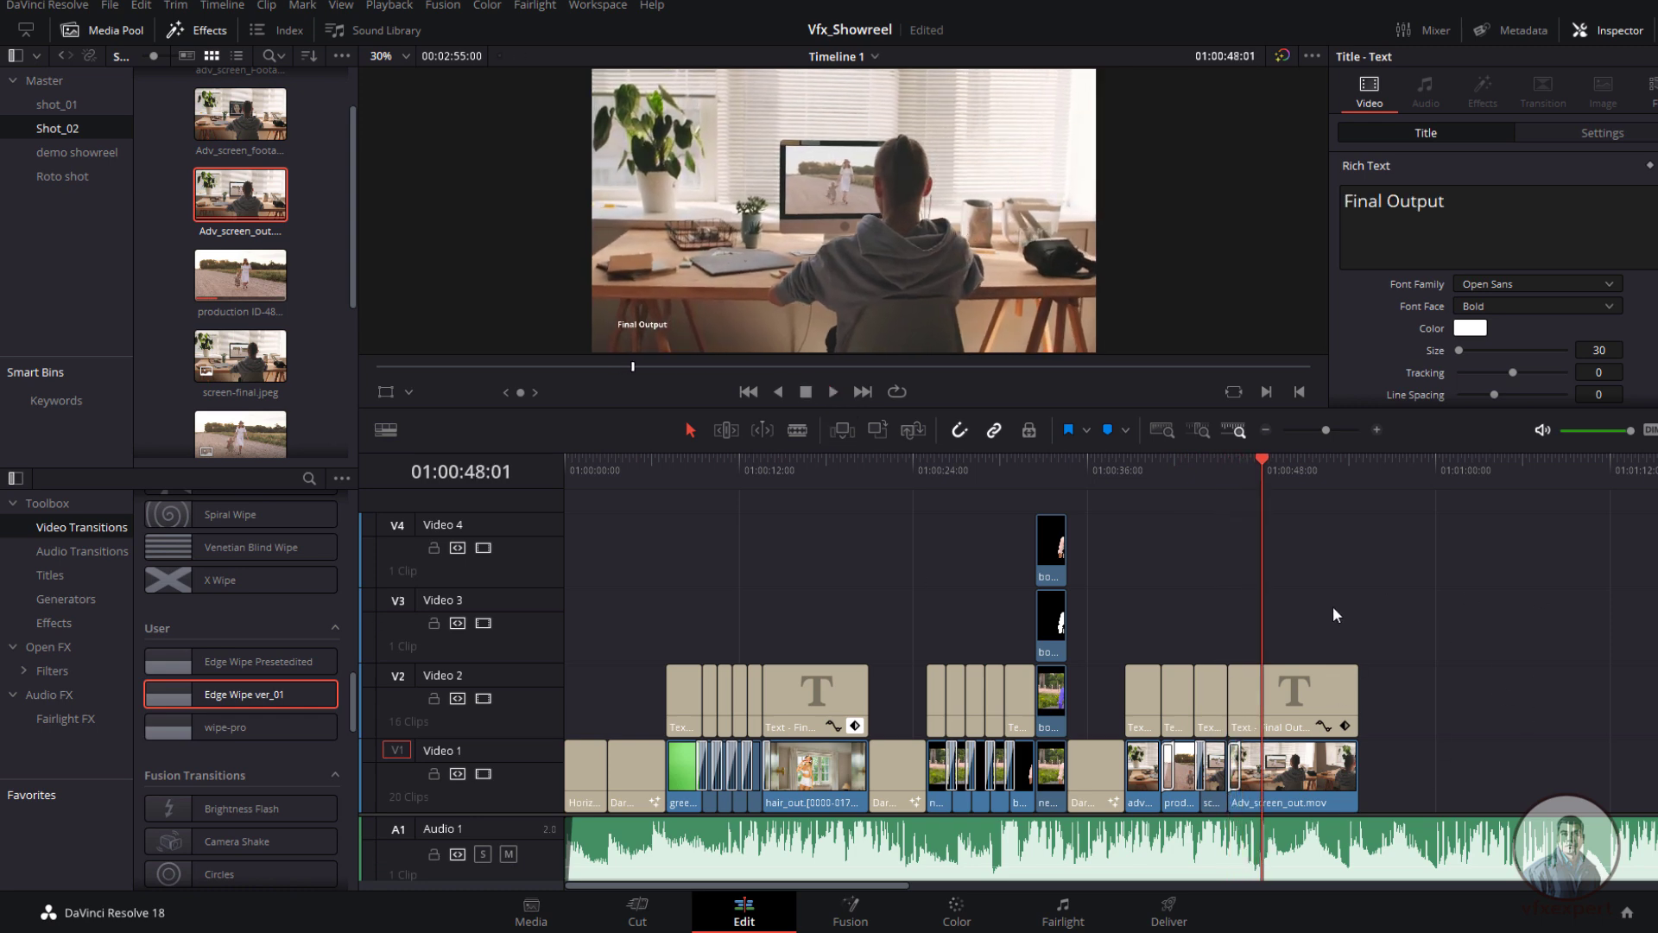
pyautogui.click(110, 7)
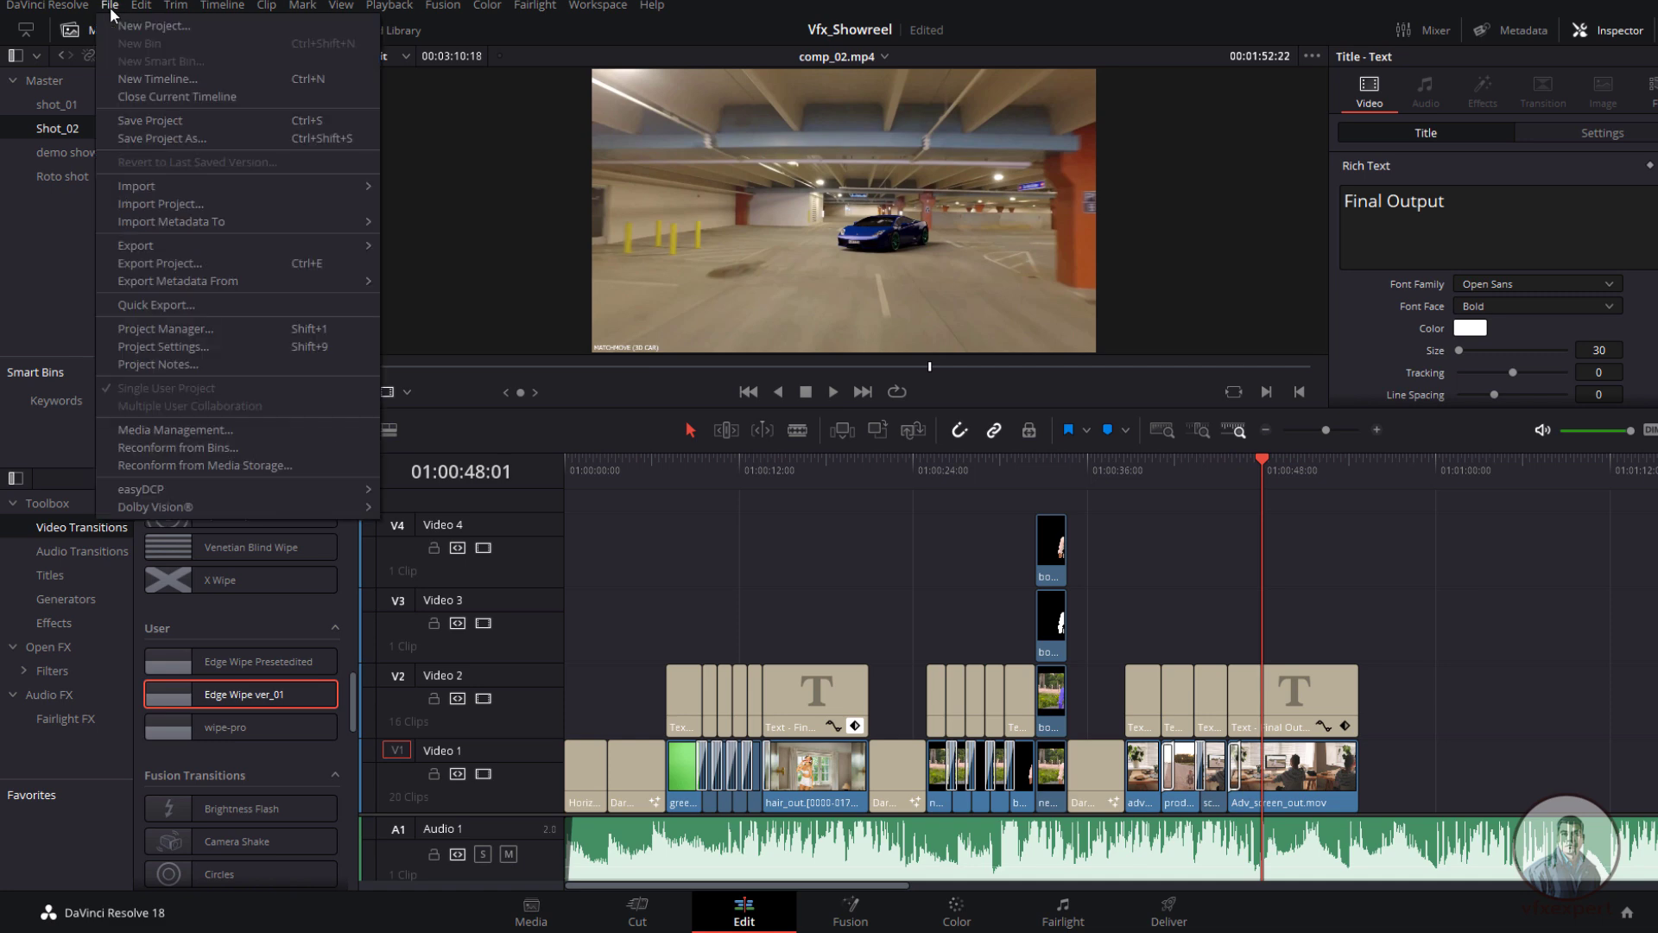
pyautogui.click(144, 121)
# Step: Add the Slide From Center Line title directly after Adv_screen_out.mov on Video 1 and play it back
pyautogui.moveTo(1219, 484); pyautogui.dragTo(1290, 498)
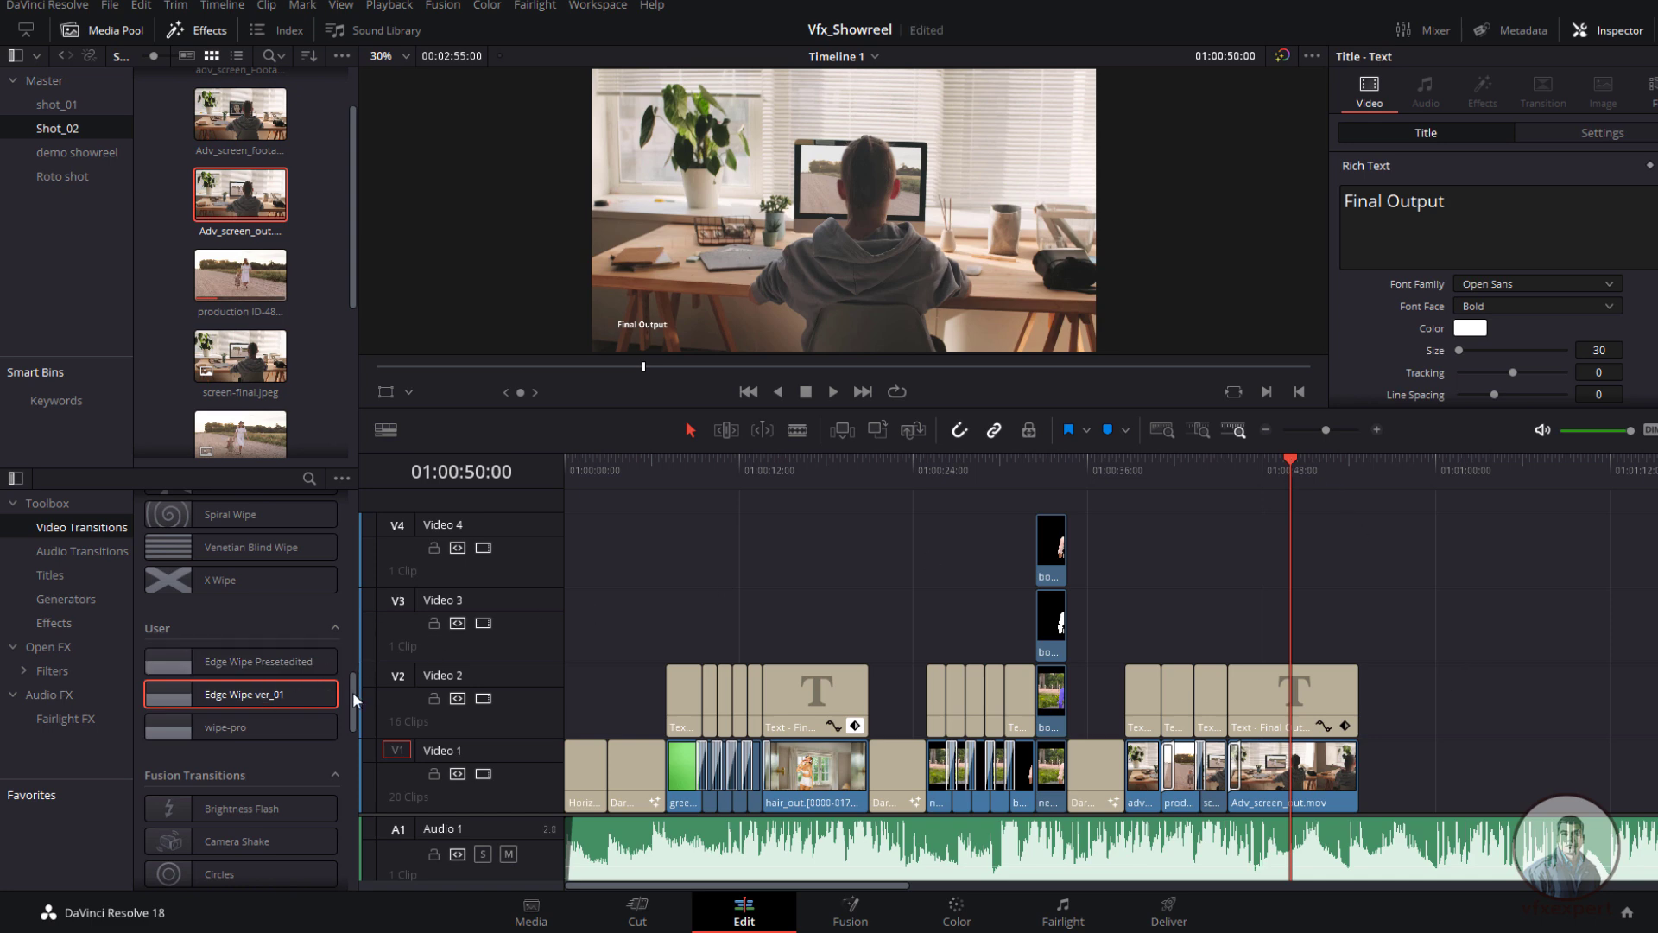
pyautogui.moveTo(351, 691); pyautogui.dragTo(349, 495)
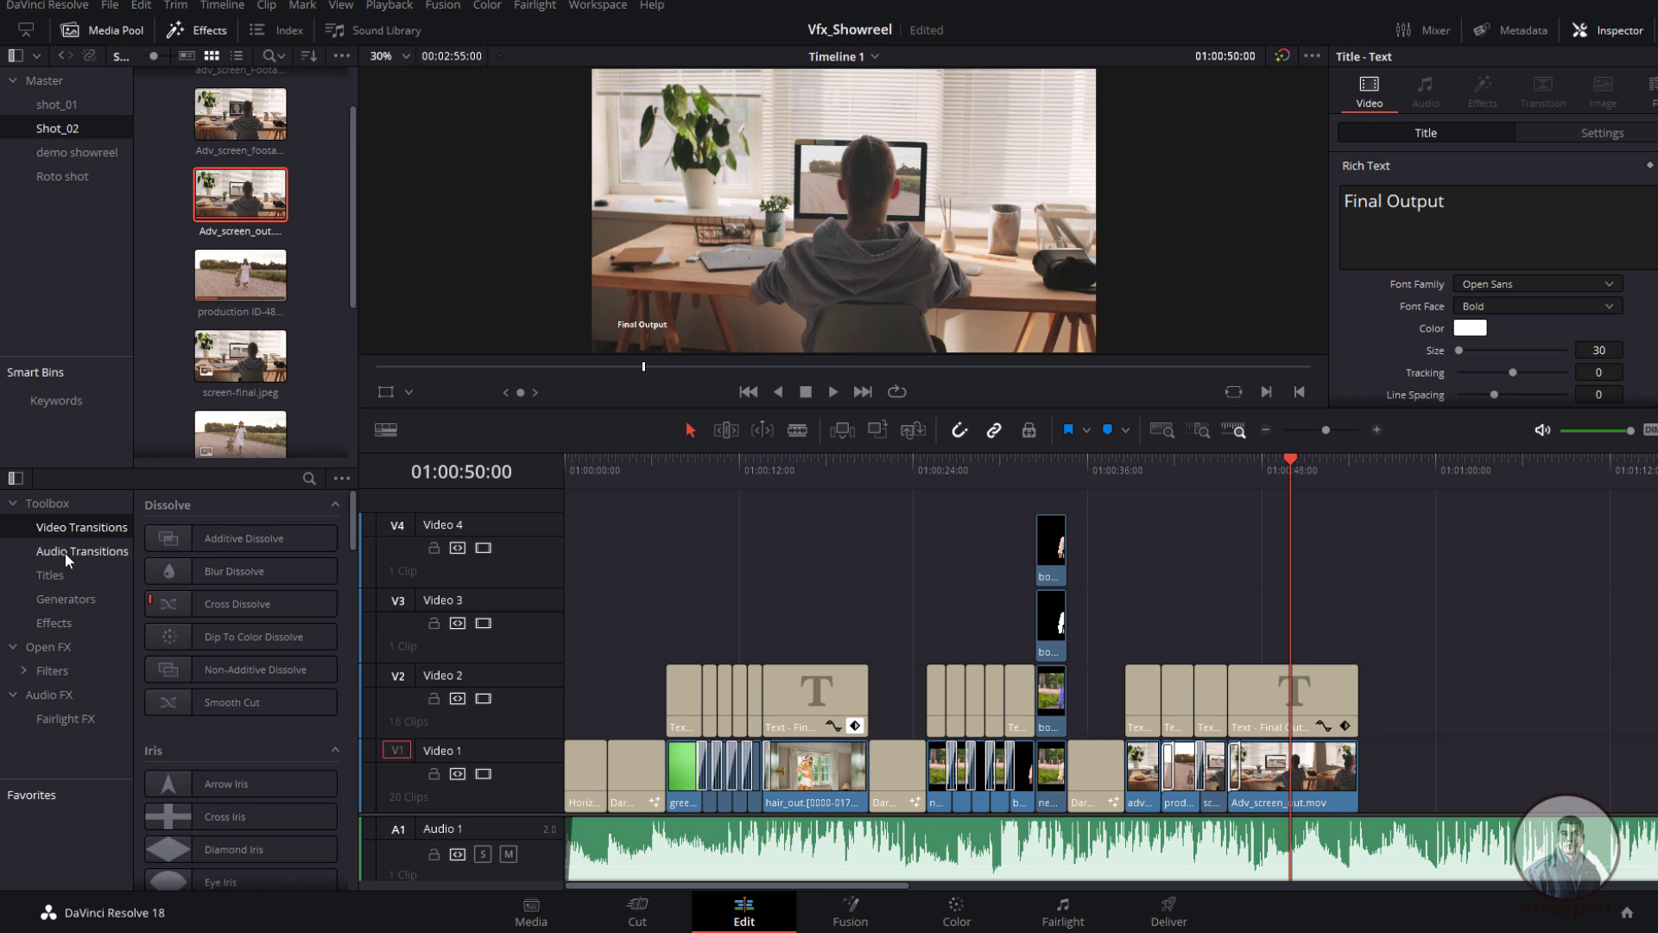
pyautogui.click(57, 572)
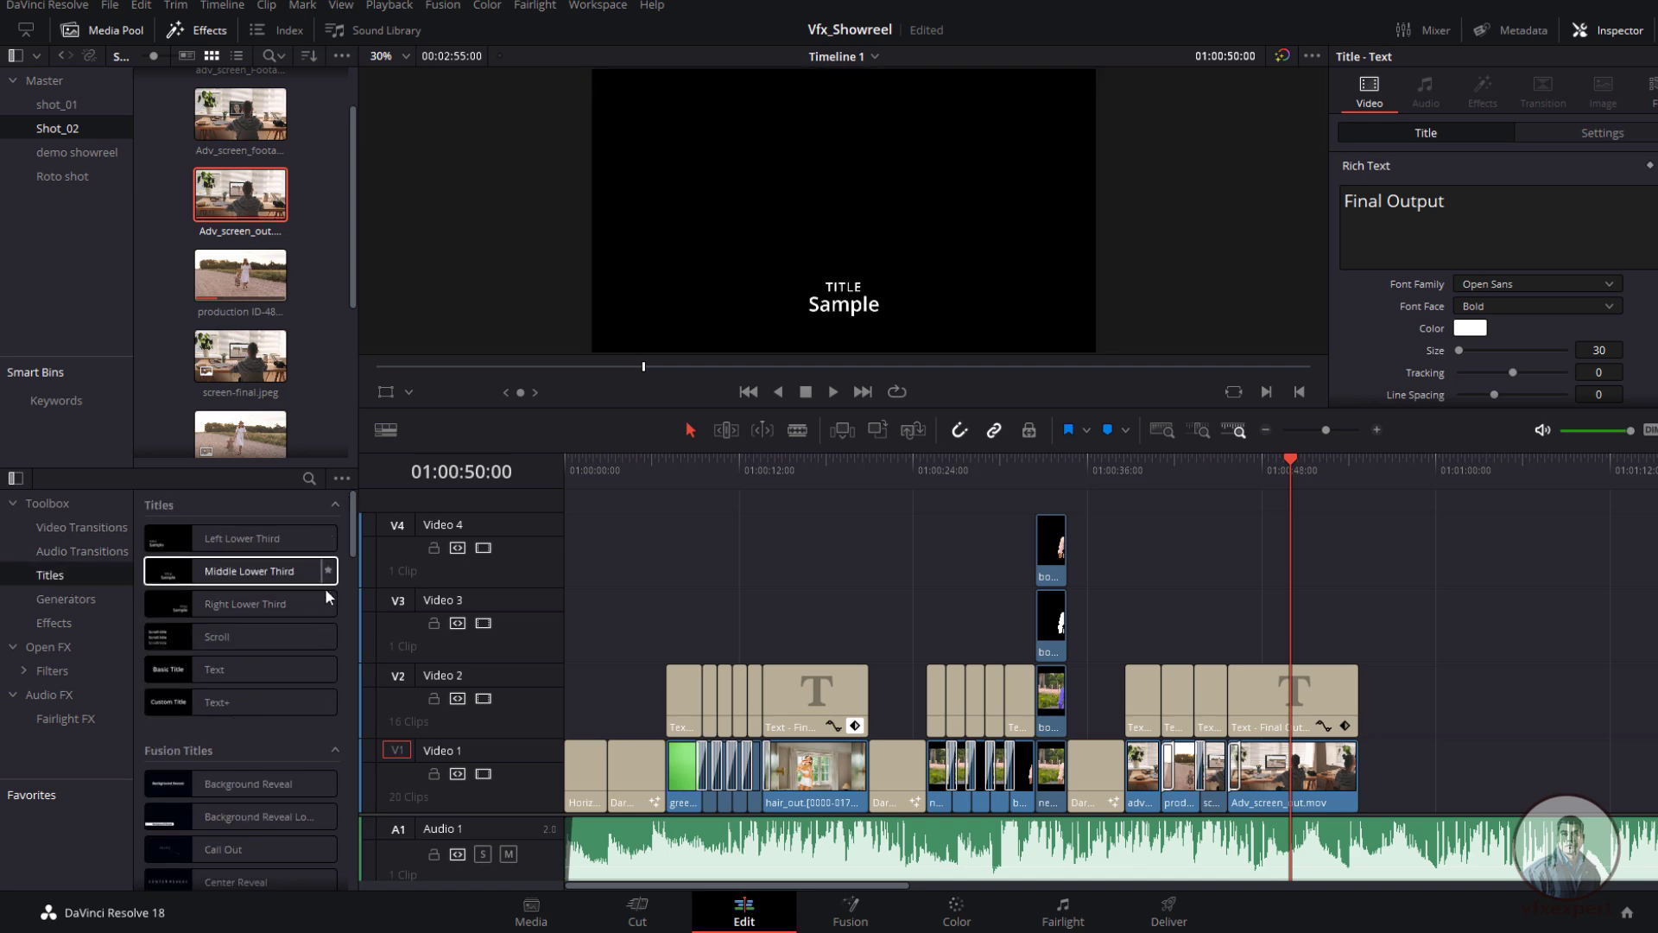
pyautogui.scroll(-15, 259, 579)
pyautogui.moveTo(179, 570); pyautogui.dragTo(1369, 799)
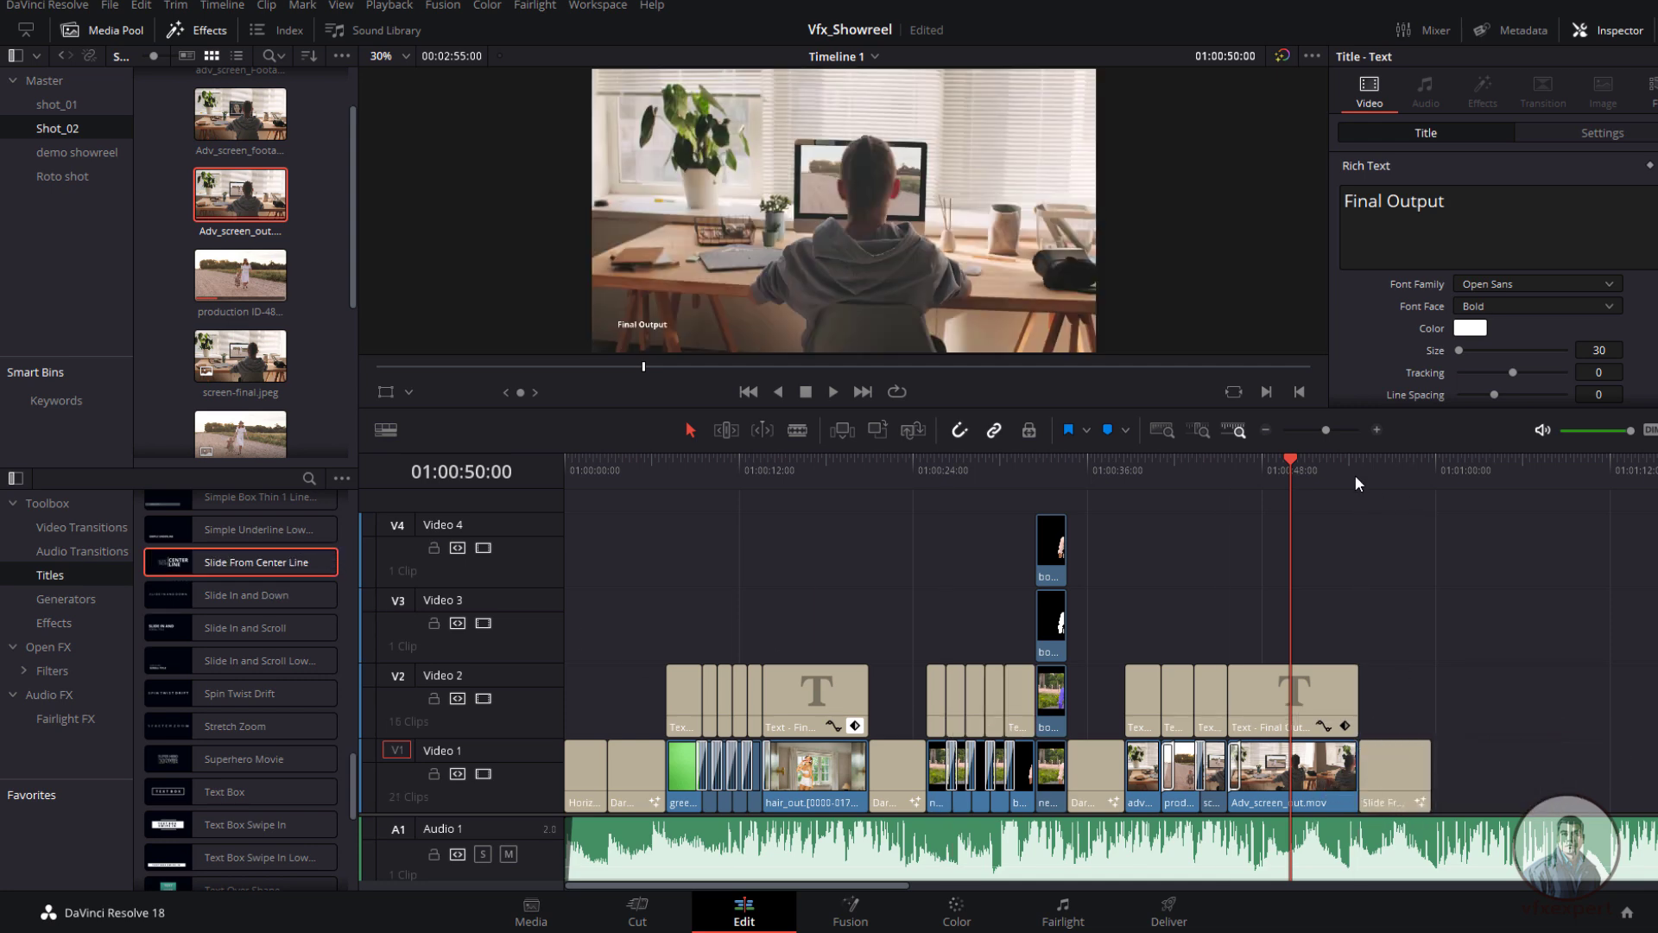
pyautogui.click(1354, 468)
pyautogui.click(833, 392)
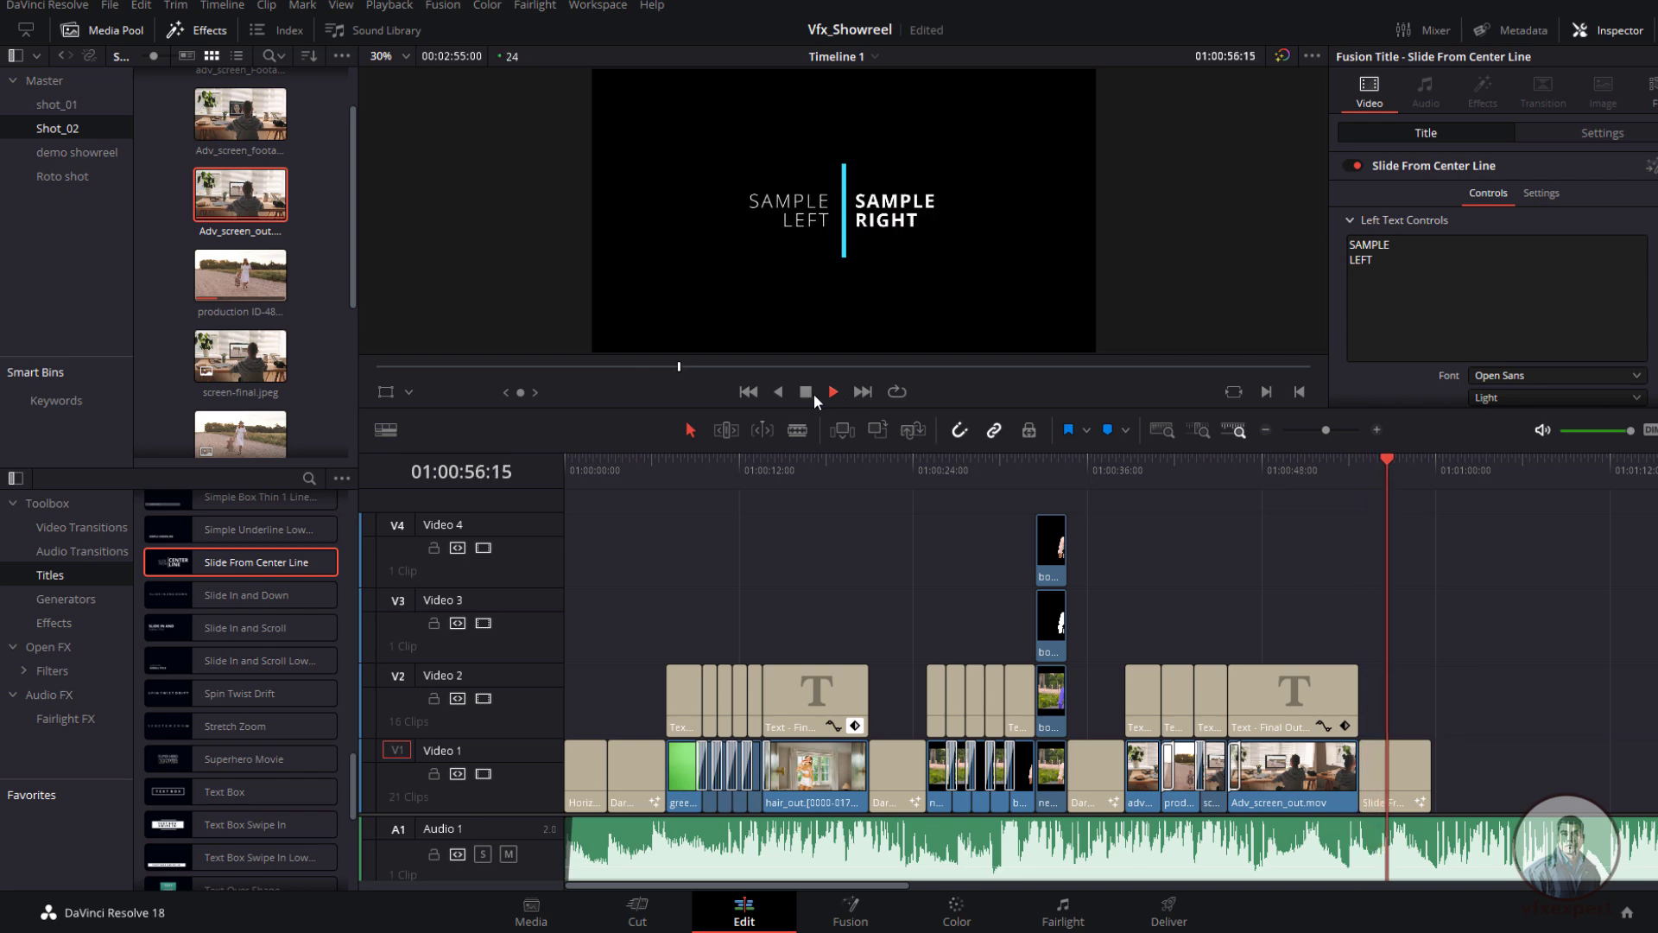
# Step: Replace the left text of the Slide From Center Line title with "VFX SHOWREEL"
pyautogui.click(831, 391)
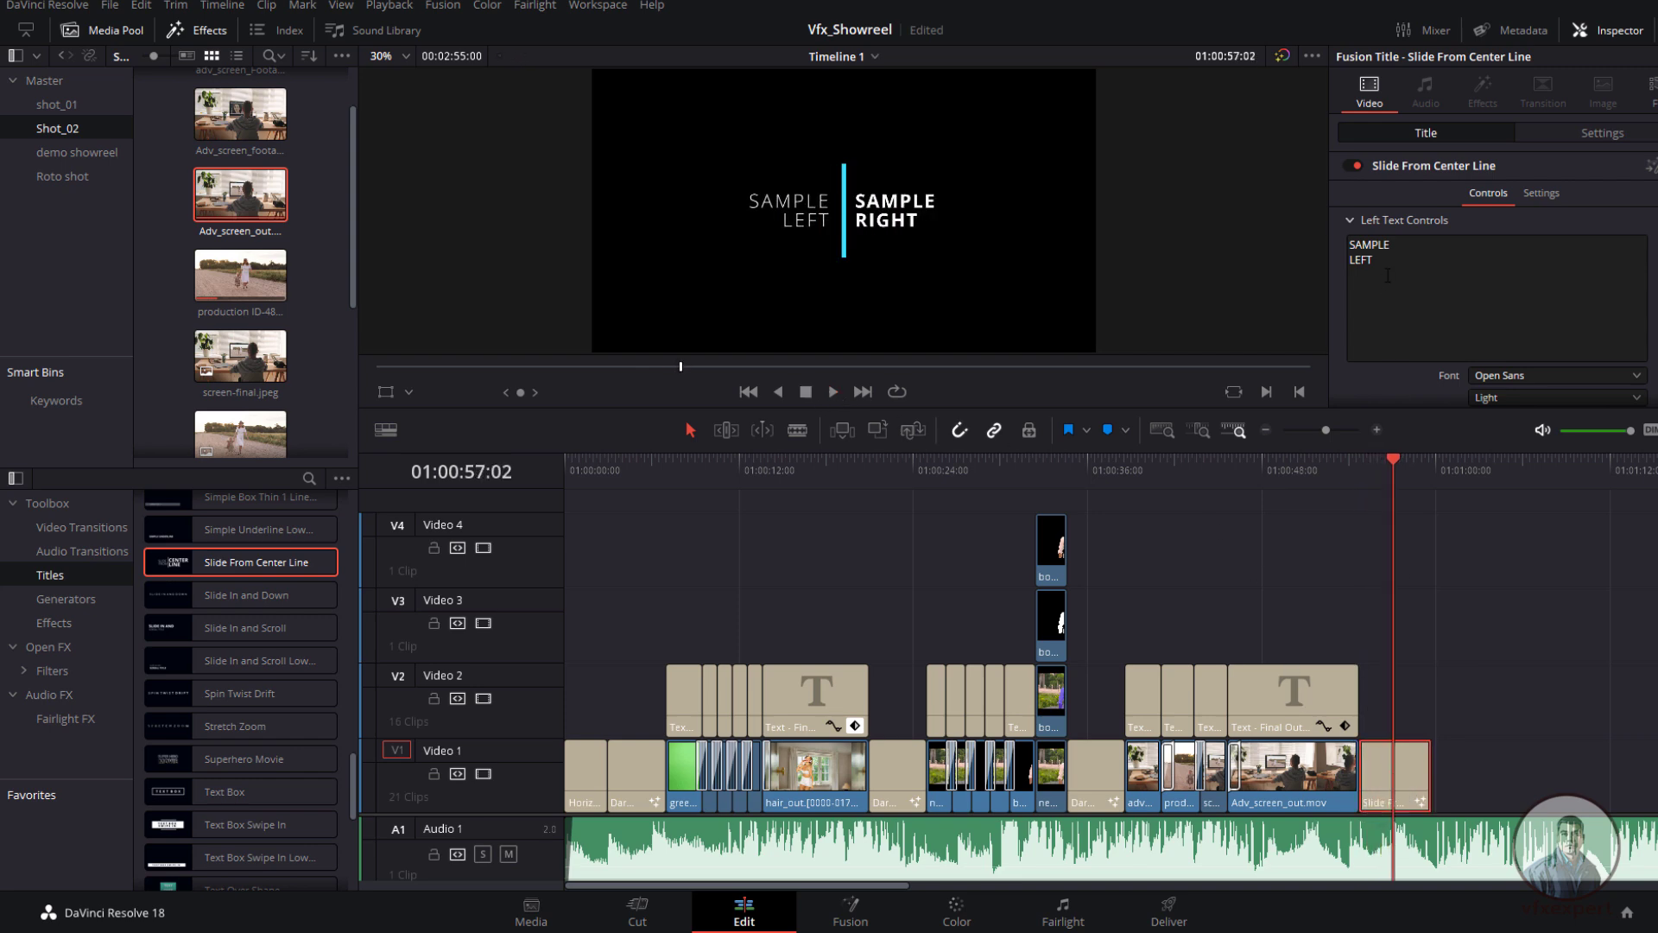
pyautogui.moveTo(1384, 266); pyautogui.dragTo(1333, 245)
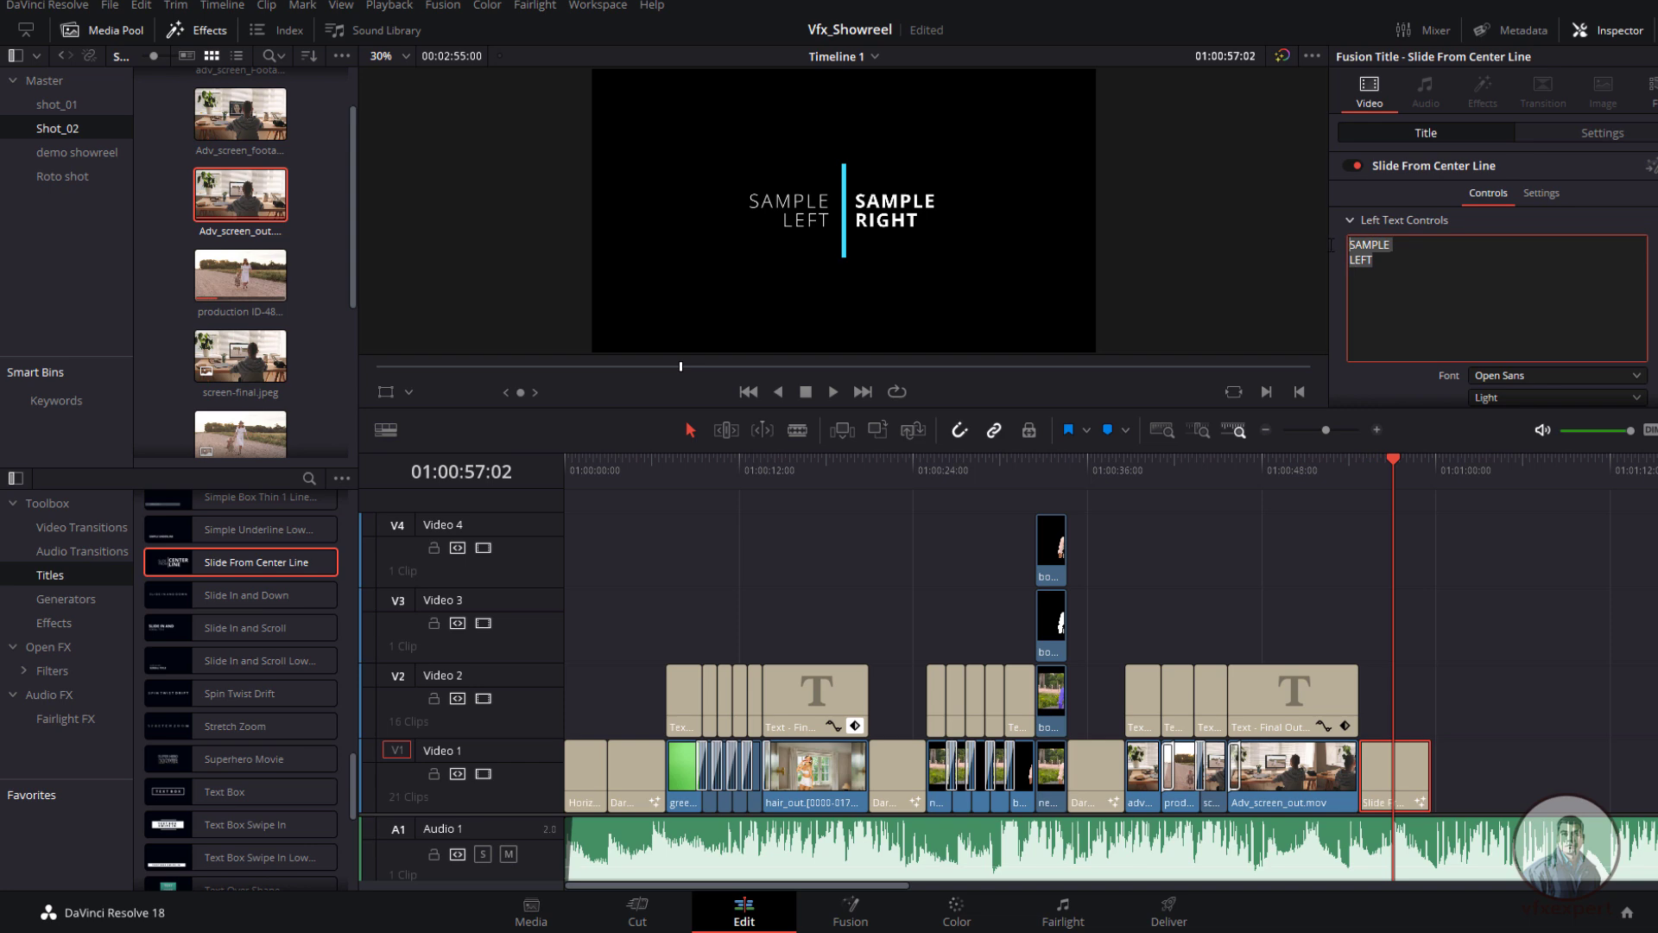
pyautogui.write('VFX SHOWREEL')
# Step: Replace the title's right text with "Created BY -" and the creator's name, plus the contact e-mail and mobile number copied from the notes
pyautogui.scroll(-5, 1417, 302)
pyautogui.moveTo(1392, 235); pyautogui.dragTo(1389, 235)
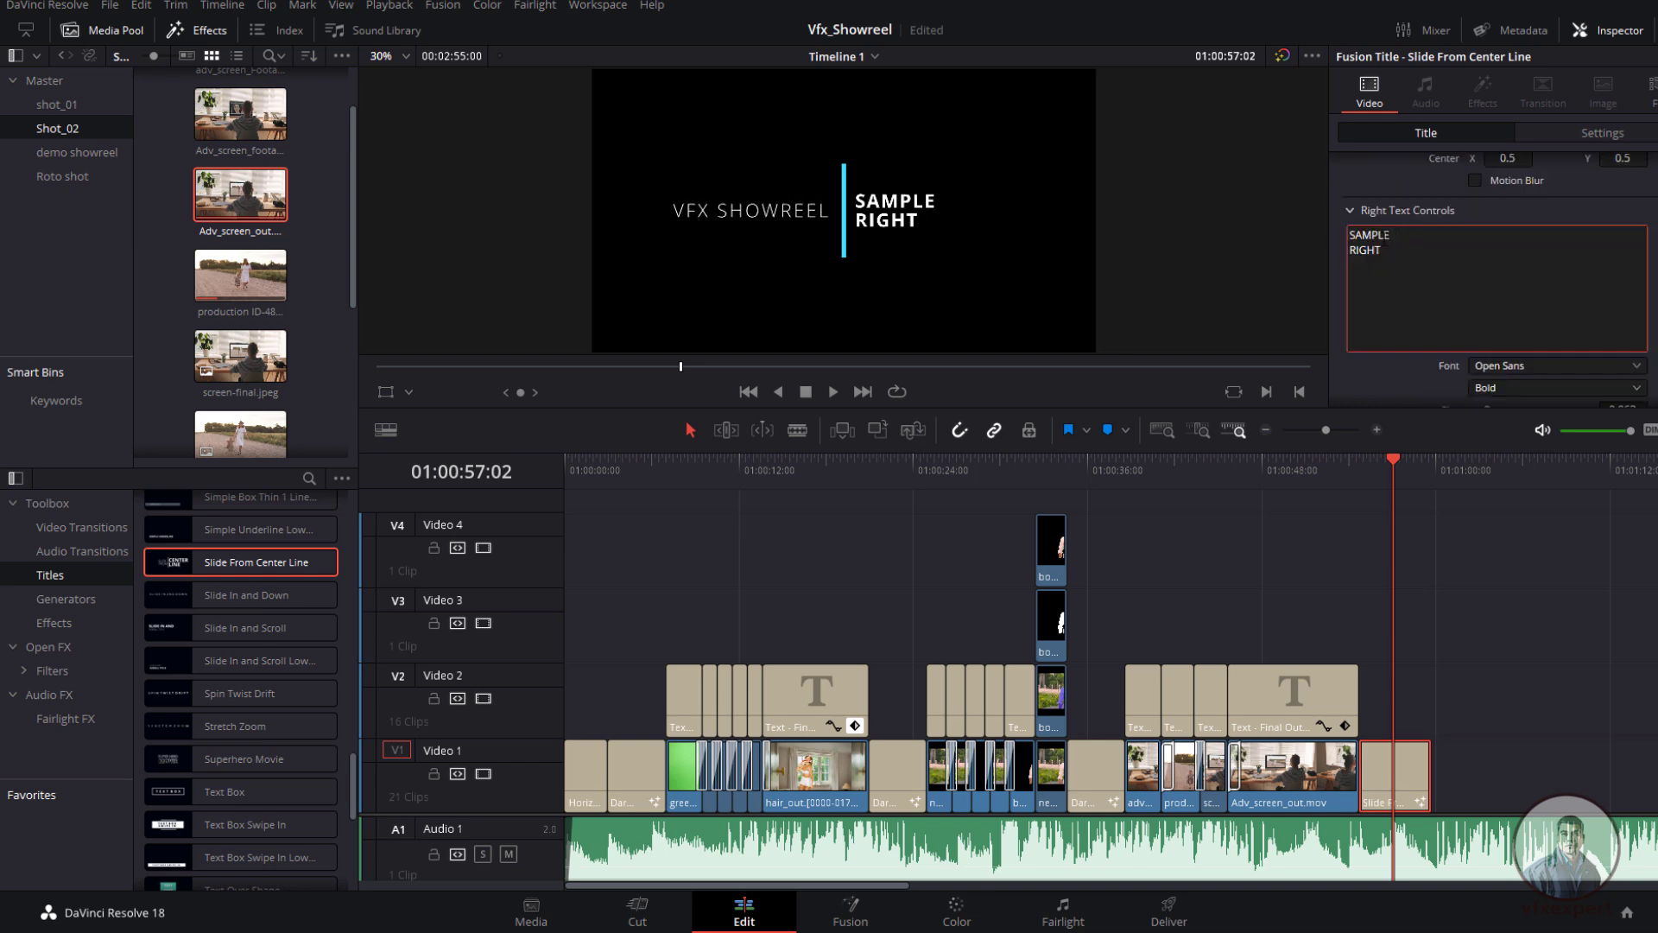
pyautogui.moveTo(1389, 235); pyautogui.dragTo(1332, 234)
pyautogui.write('Created BY -')
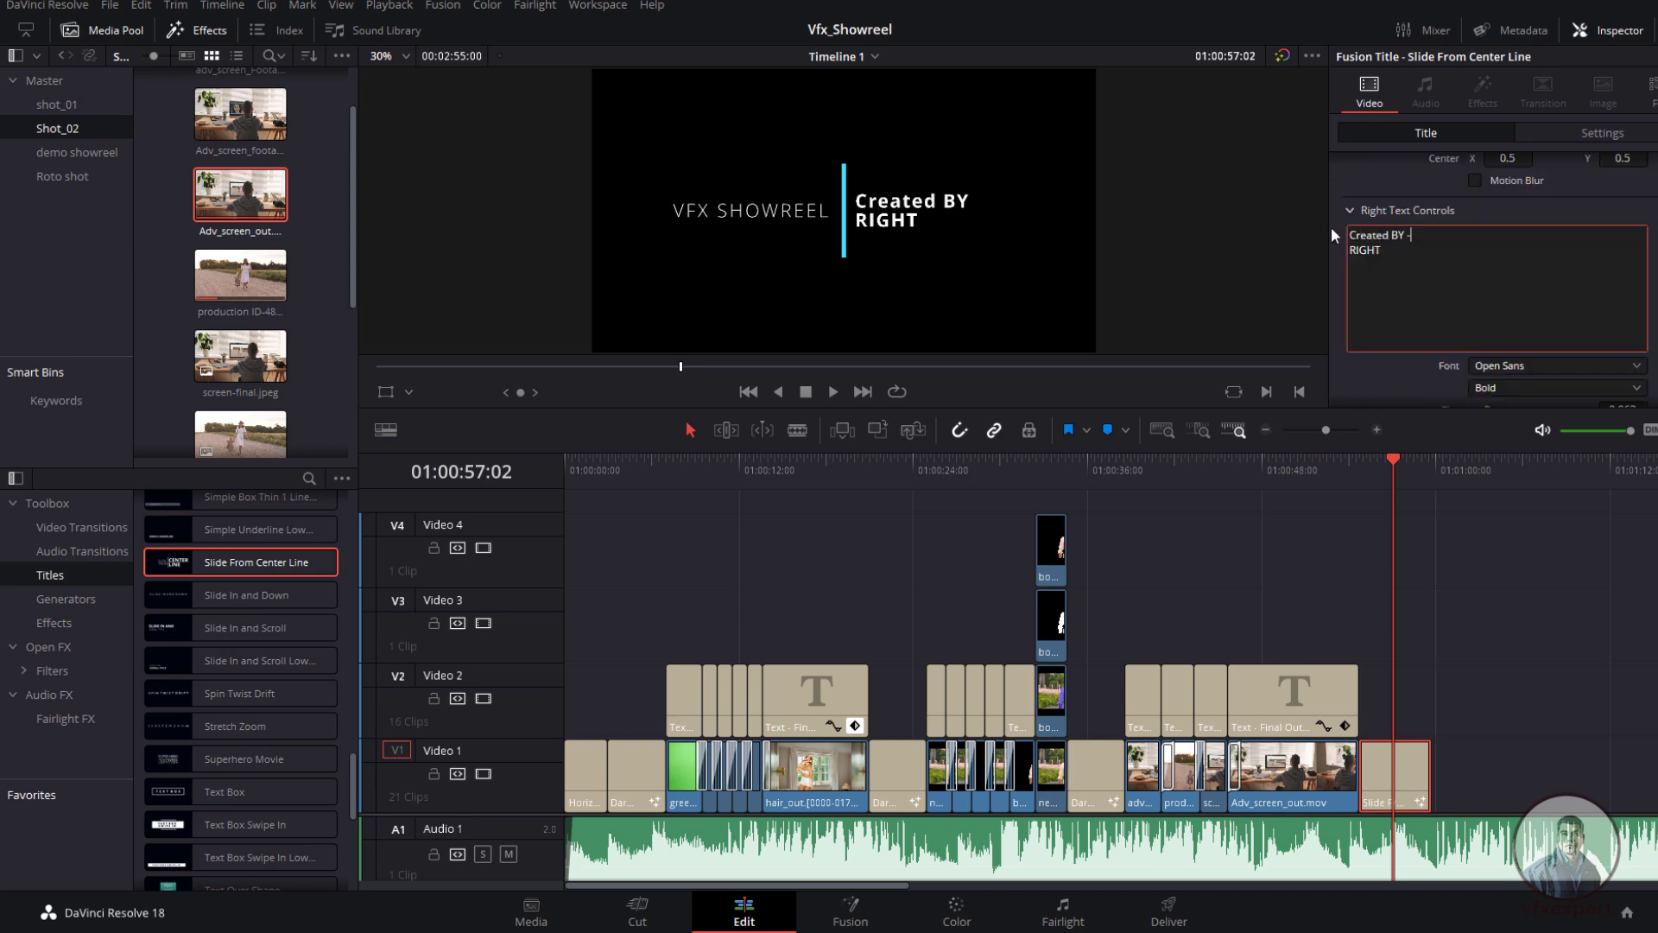
pyautogui.write(' Ankit Kumar')
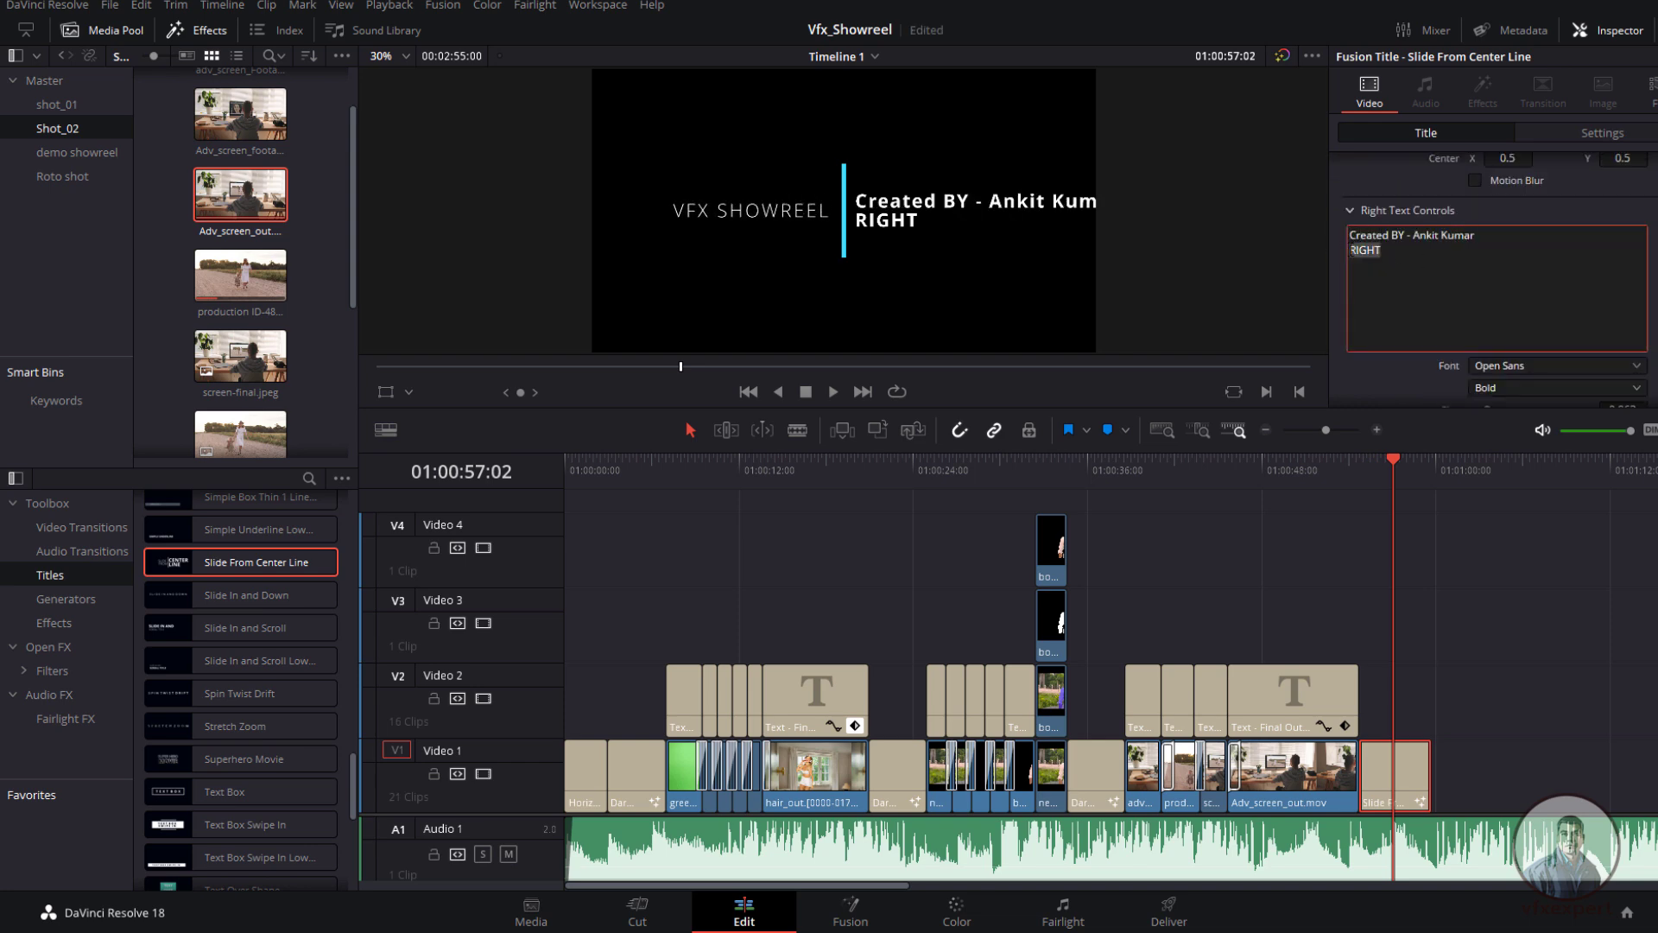
pyautogui.hotkey('alt', 'Tab')
pyautogui.moveTo(393, 546); pyautogui.dragTo(688, 577)
pyautogui.hotkey('ctrl', 'c')
pyautogui.hotkey('alt', 'Tab')
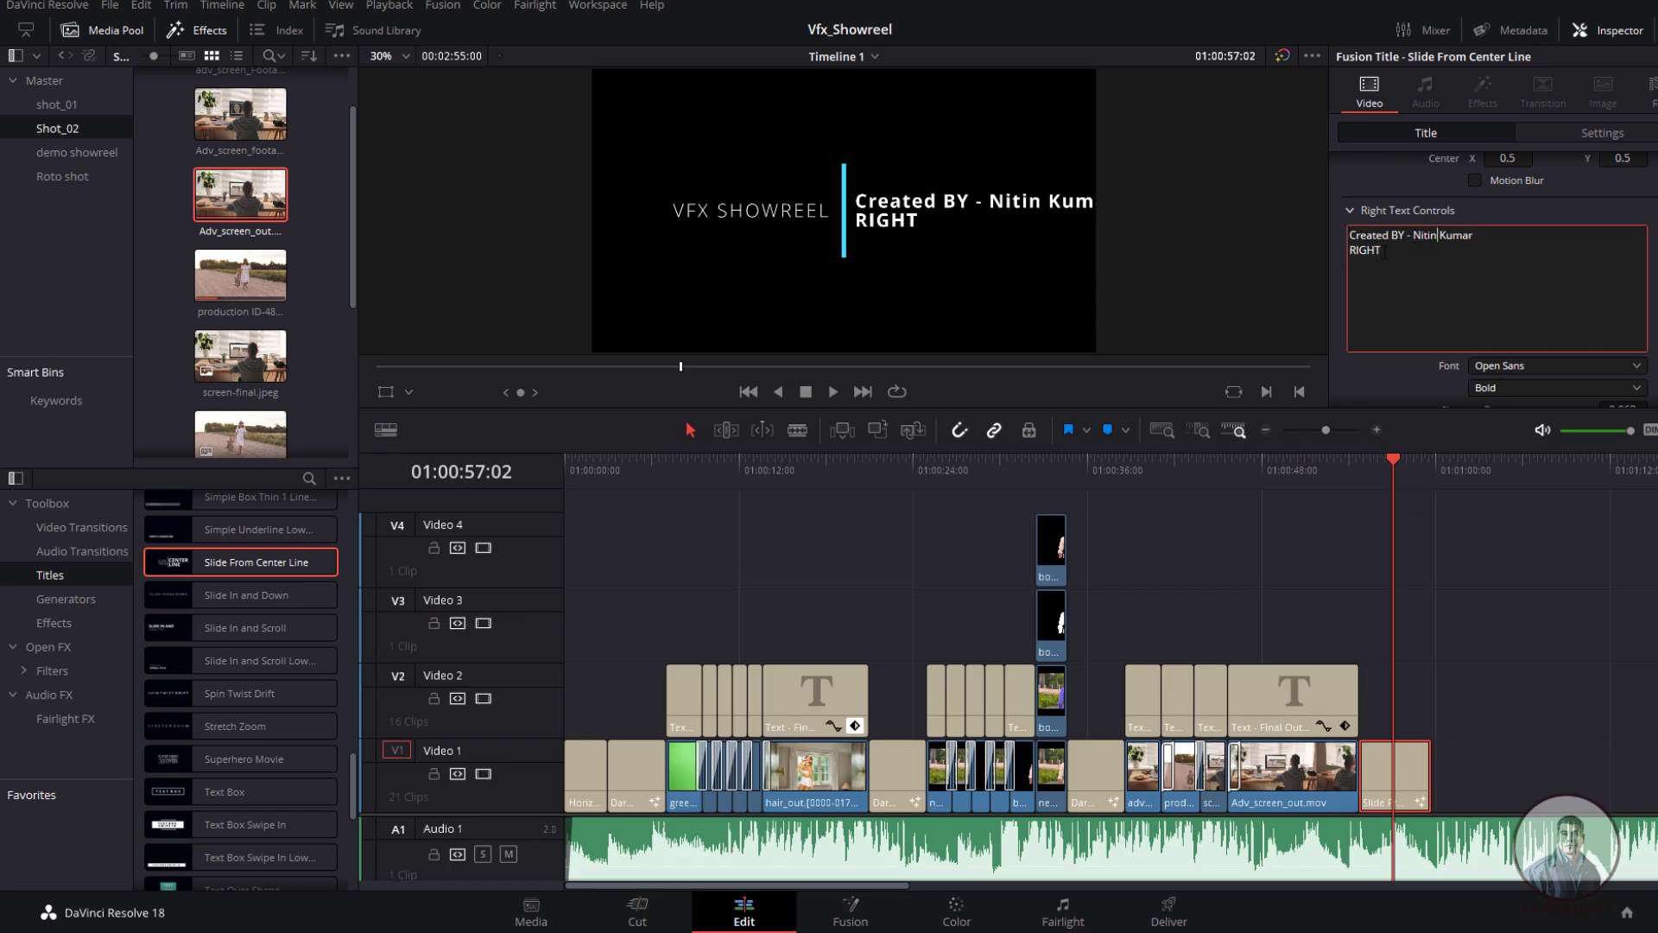
pyautogui.hotkey('ctrl', 'v')
pyautogui.click(1377, 265)
# Step: Set the right text size of the closing title to 0.0315
pyautogui.scroll(3, 1416, 293)
pyautogui.scroll(-5, 1416, 294)
pyautogui.moveTo(1488, 285); pyautogui.dragTo(1480, 284)
# Step: Play the end of the Screen Replacement section through the closing contact title
pyautogui.moveTo(1396, 458); pyautogui.dragTo(1335, 466)
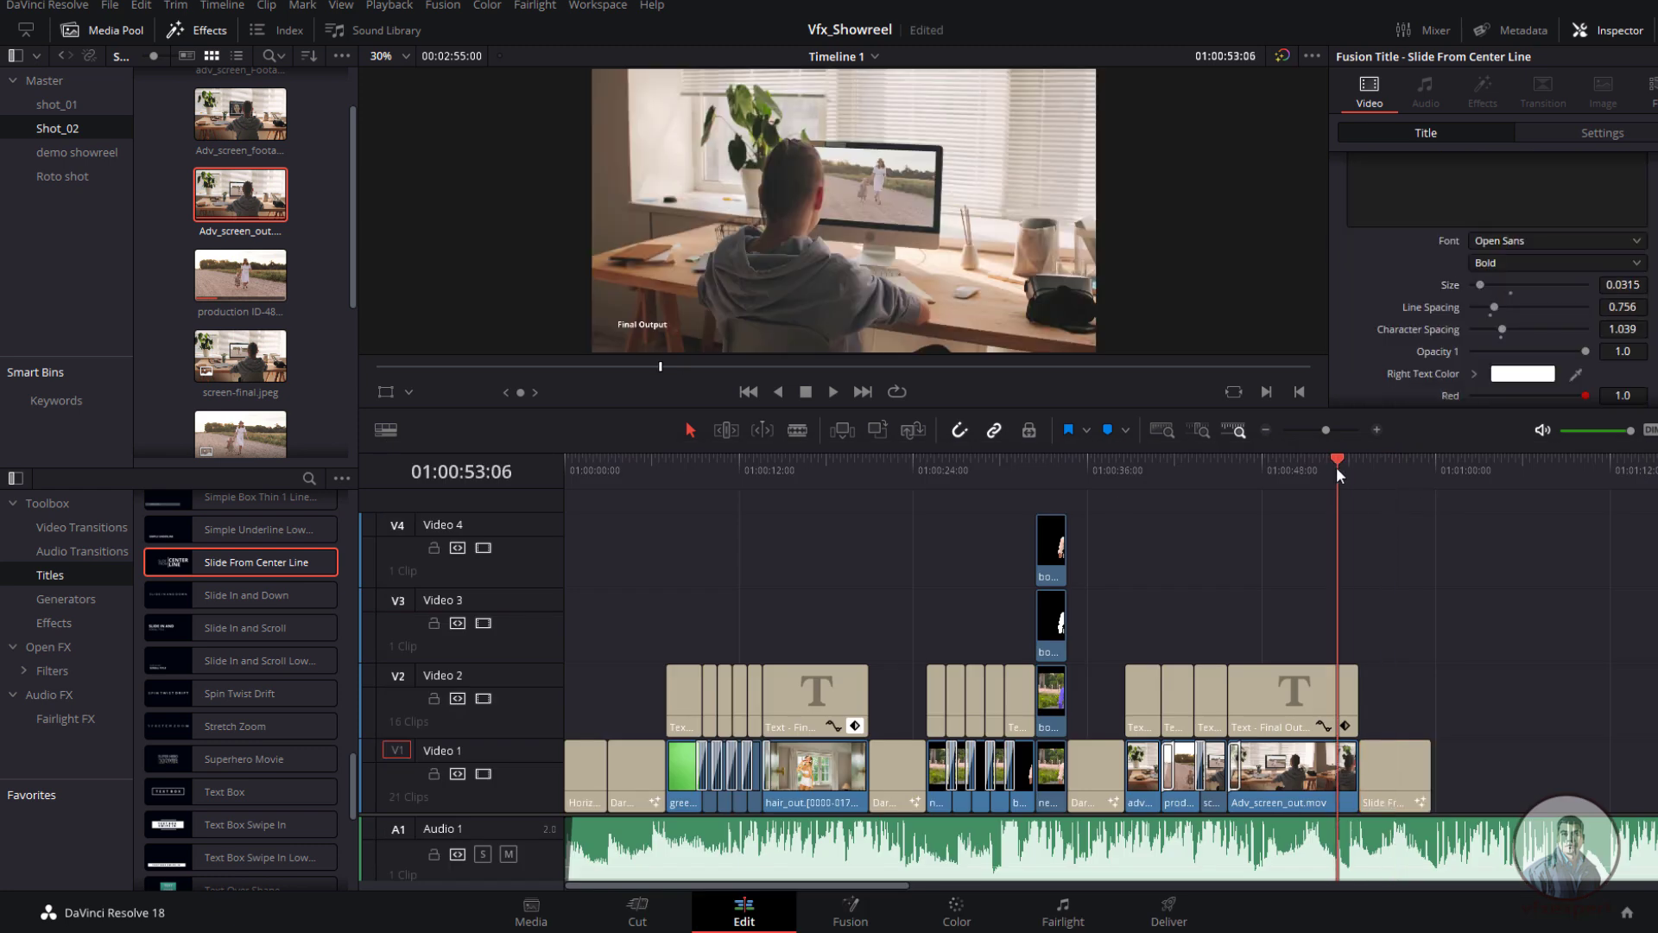
pyautogui.click(832, 392)
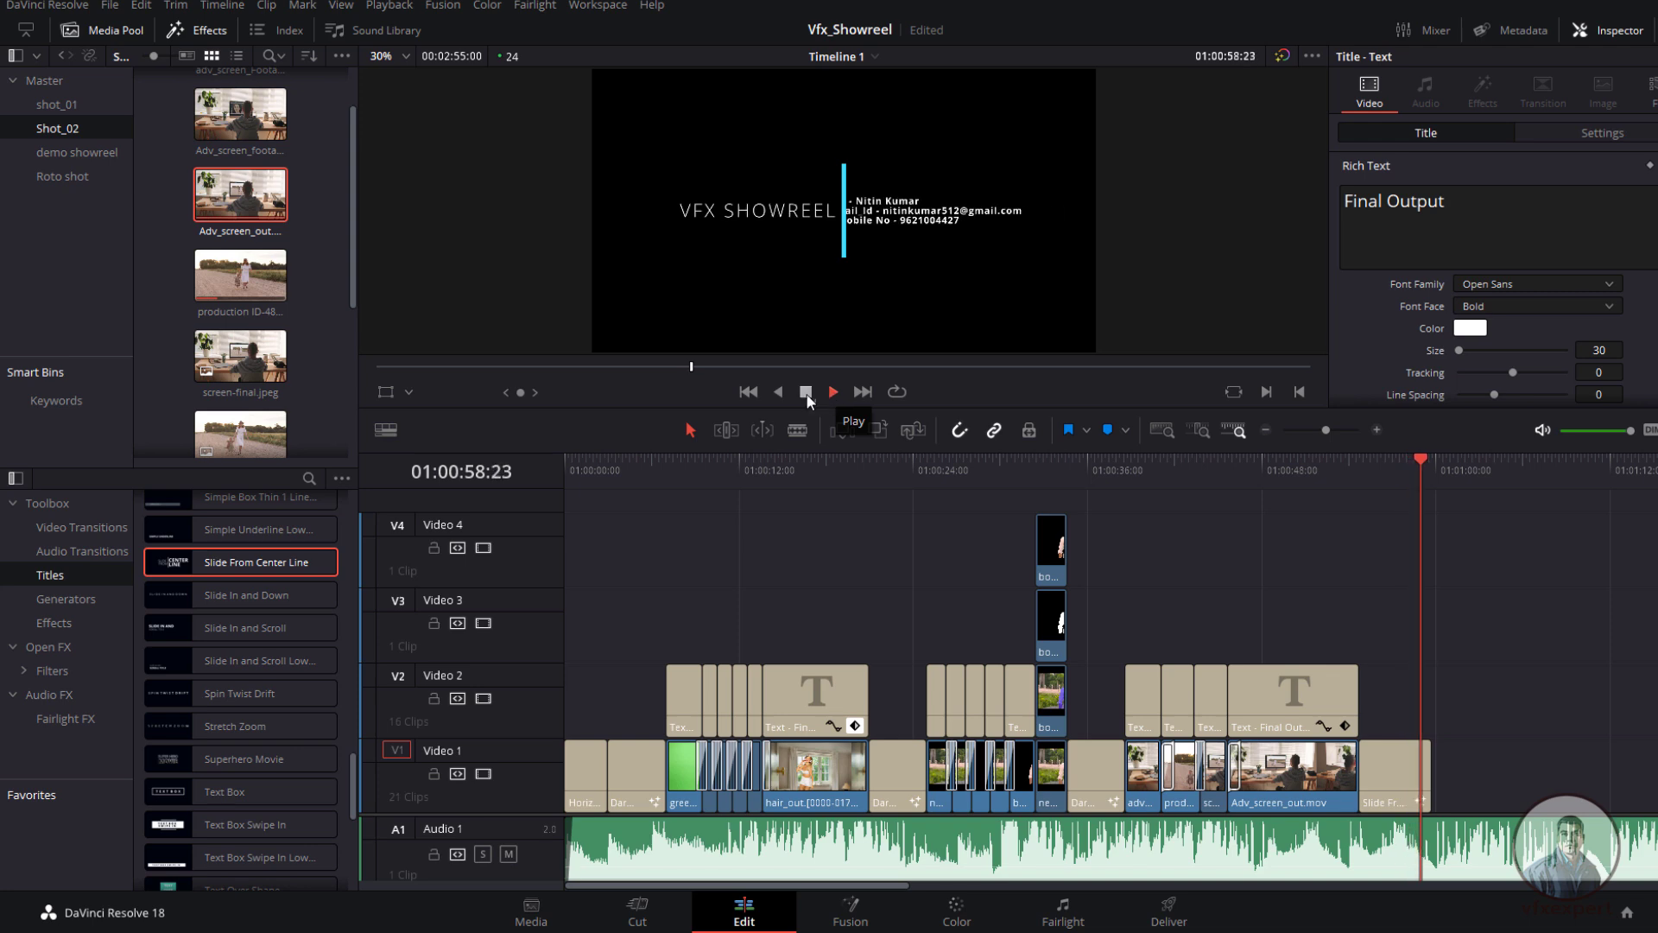
pyautogui.click(807, 393)
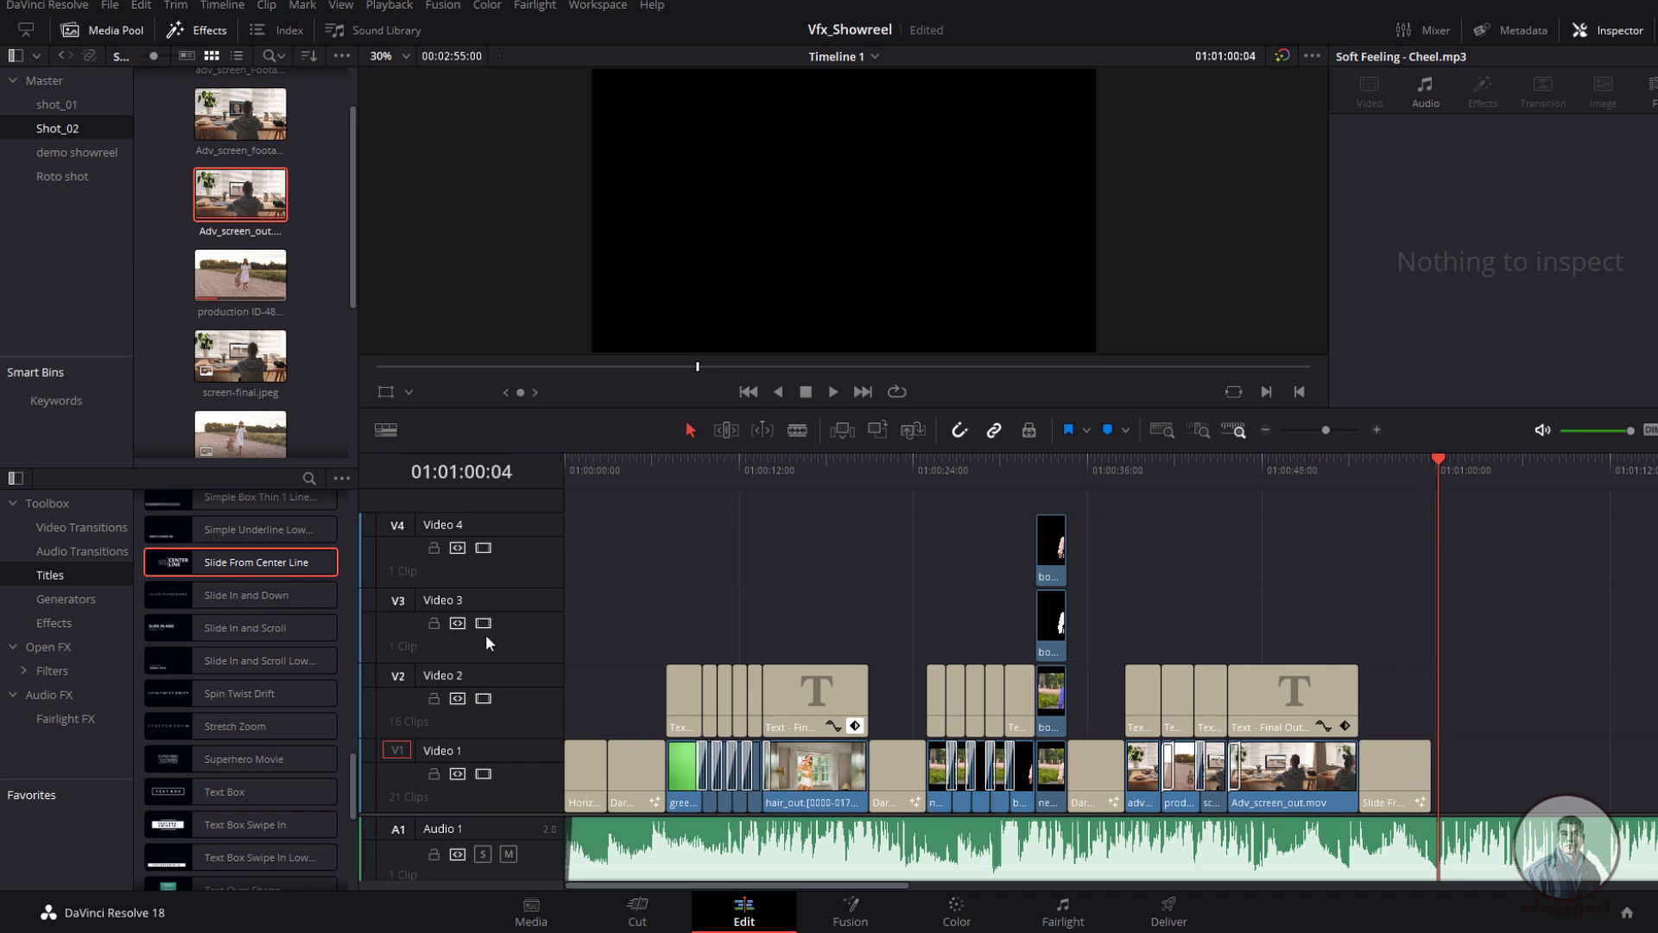
# Step: Duplicate the closing title directly after itself on Video 1 and set the copy's left text to "Software Used"
pyautogui.scroll(3, 190, 562)
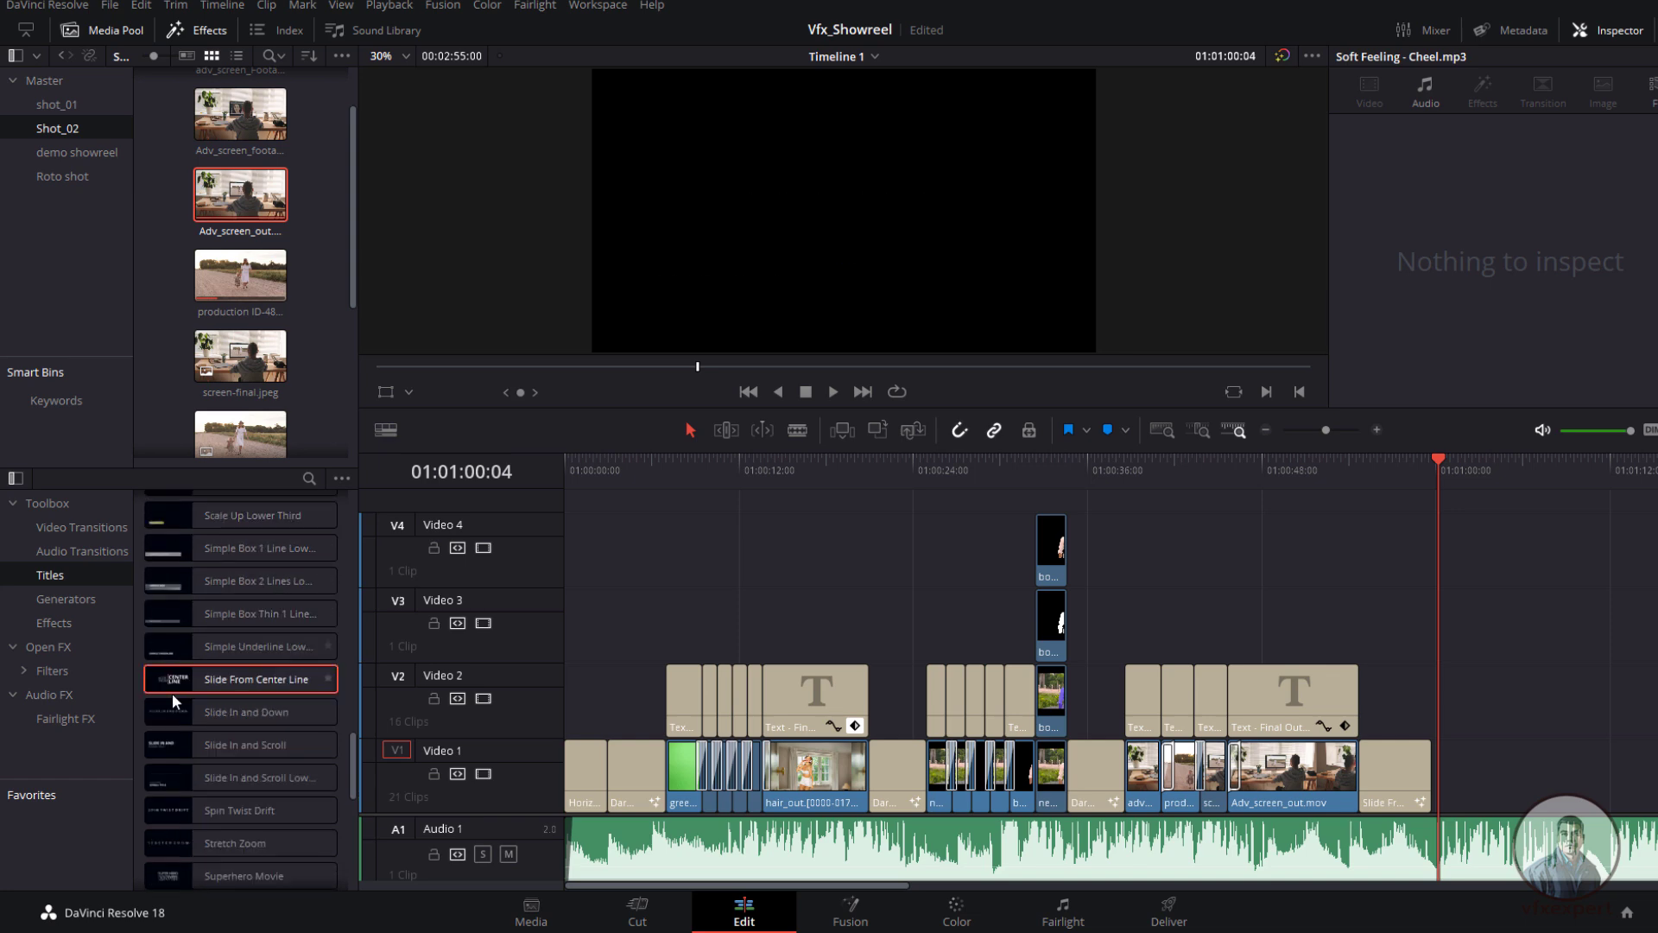
pyautogui.scroll(3, 177, 686)
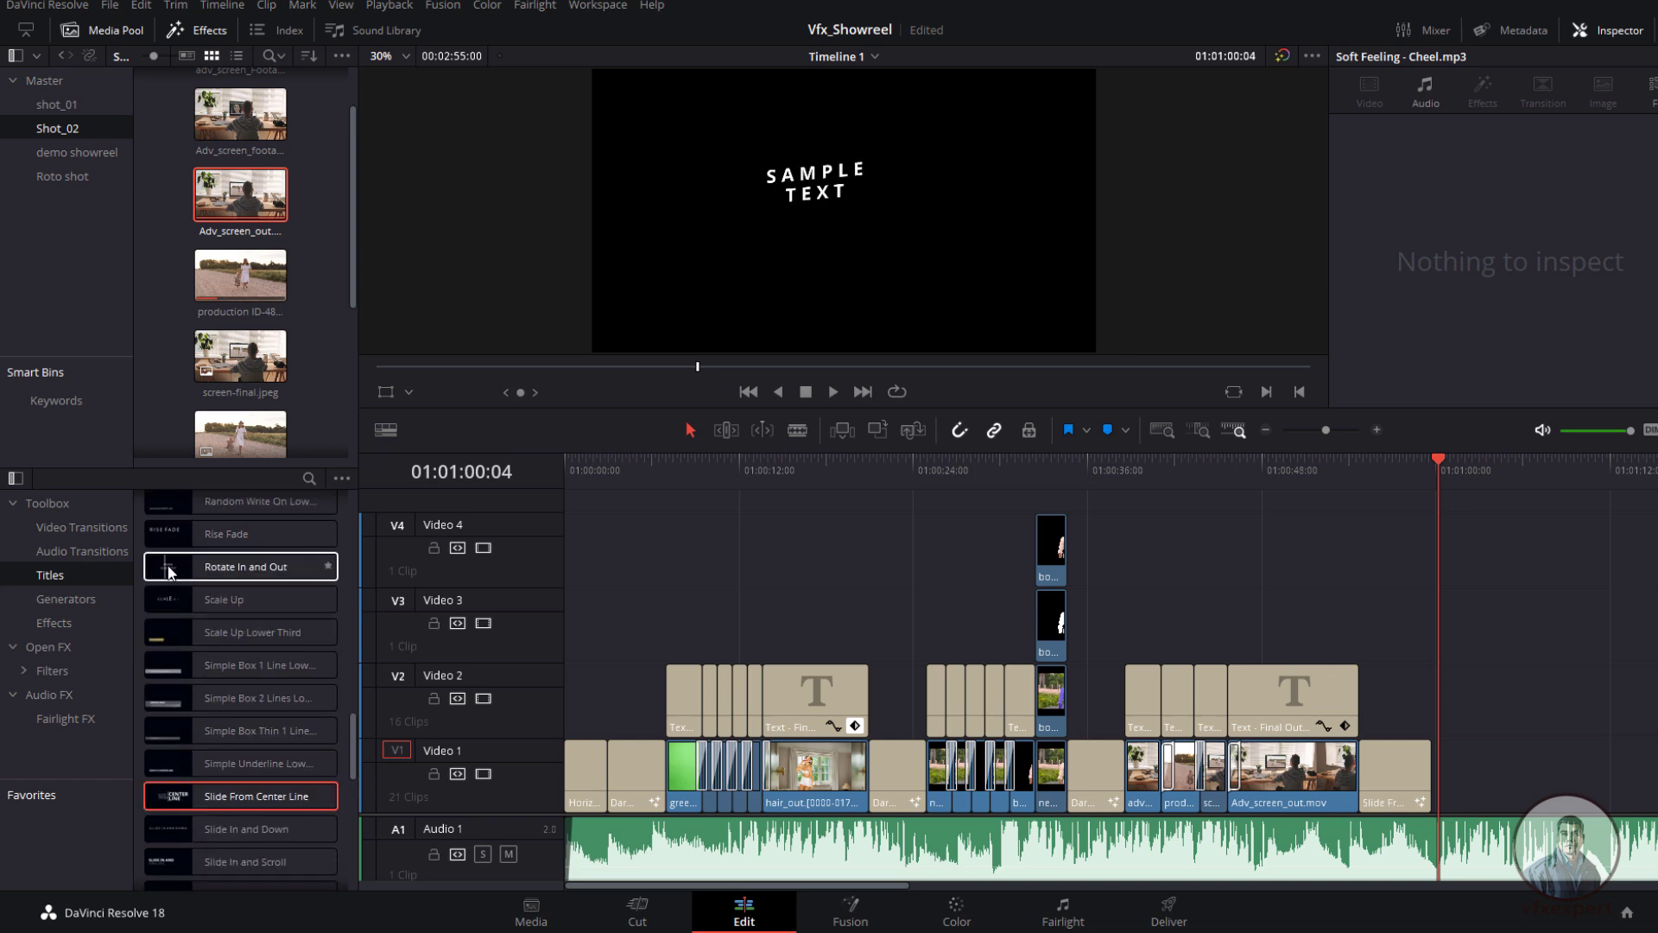
pyautogui.moveTo(1399, 768); pyautogui.dragTo(1473, 765)
pyautogui.click(1457, 471)
pyautogui.scroll(10, 1468, 285)
pyautogui.moveTo(1432, 245); pyautogui.dragTo(1305, 243)
pyautogui.write('Software Used')
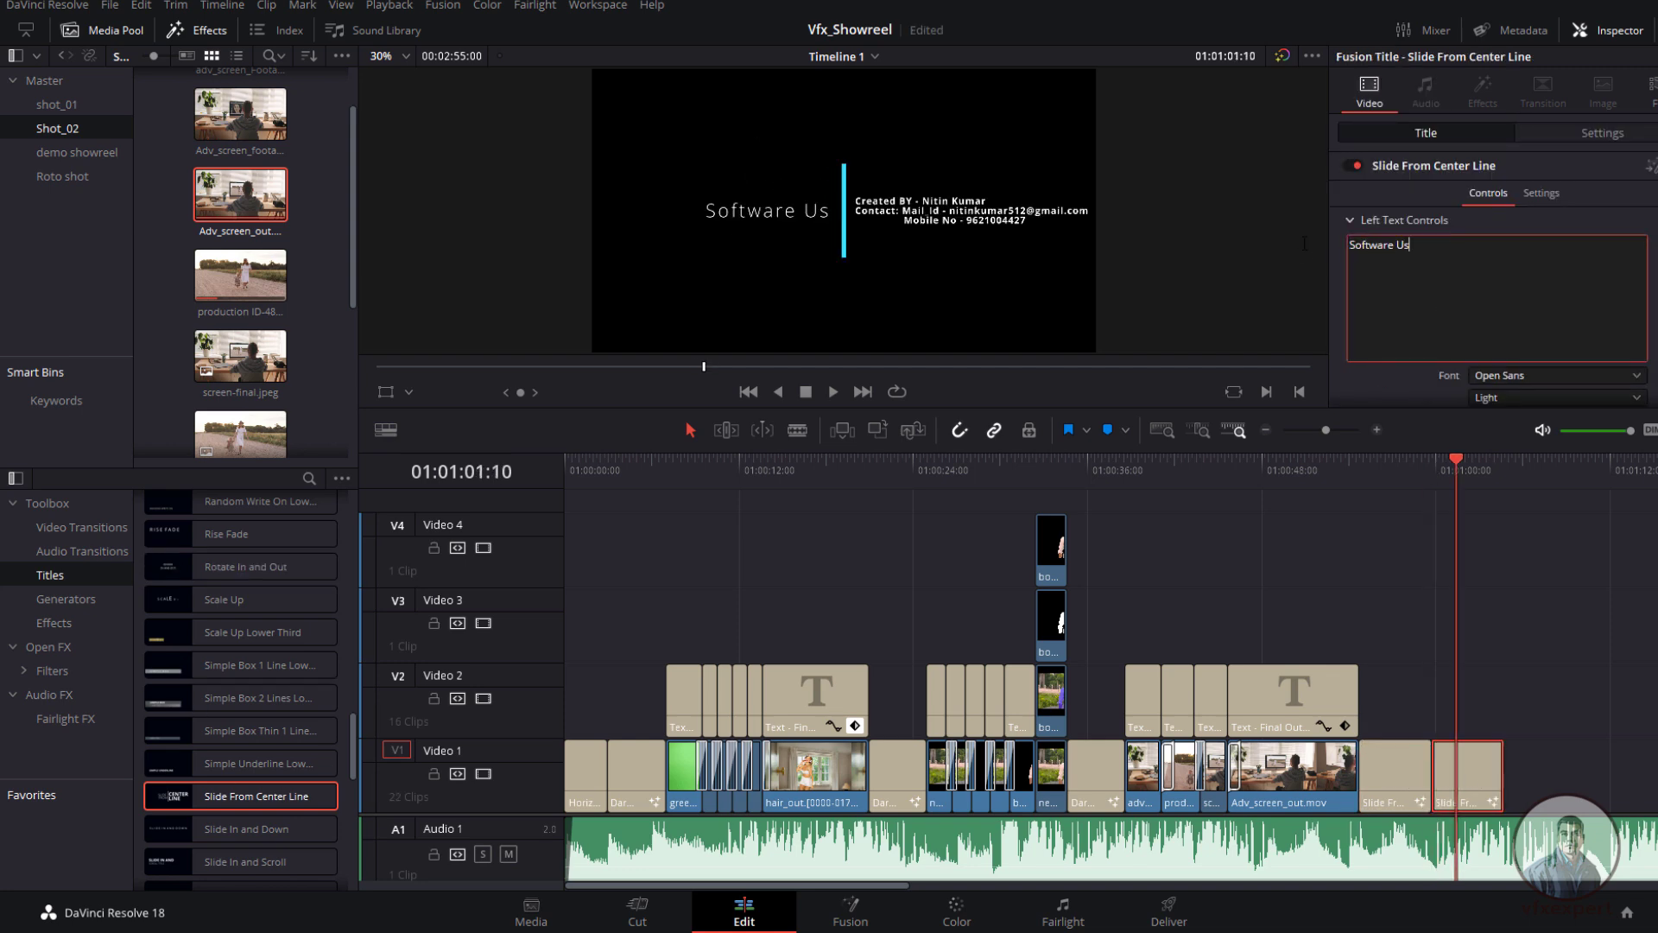
# Step: Set the copy's right text to Nuke, Silhouette FX, Mocha Pro and DaVinci Resolve on separate lines, with a size of 0.063
pyautogui.scroll(-3, 1512, 290)
pyautogui.click(1512, 290)
pyautogui.hotkey('ctrl', 'a')
pyautogui.write('Nuke')
pyautogui.hotkey('alt', 'Tab')
pyautogui.moveTo(422, 677); pyautogui.dragTo(530, 724)
pyautogui.hotkey('ctrl', 'c')
pyautogui.click(1584, 157)
pyautogui.hotkey('ctrl', 'a')
pyautogui.hotkey('ctrl', 'v')
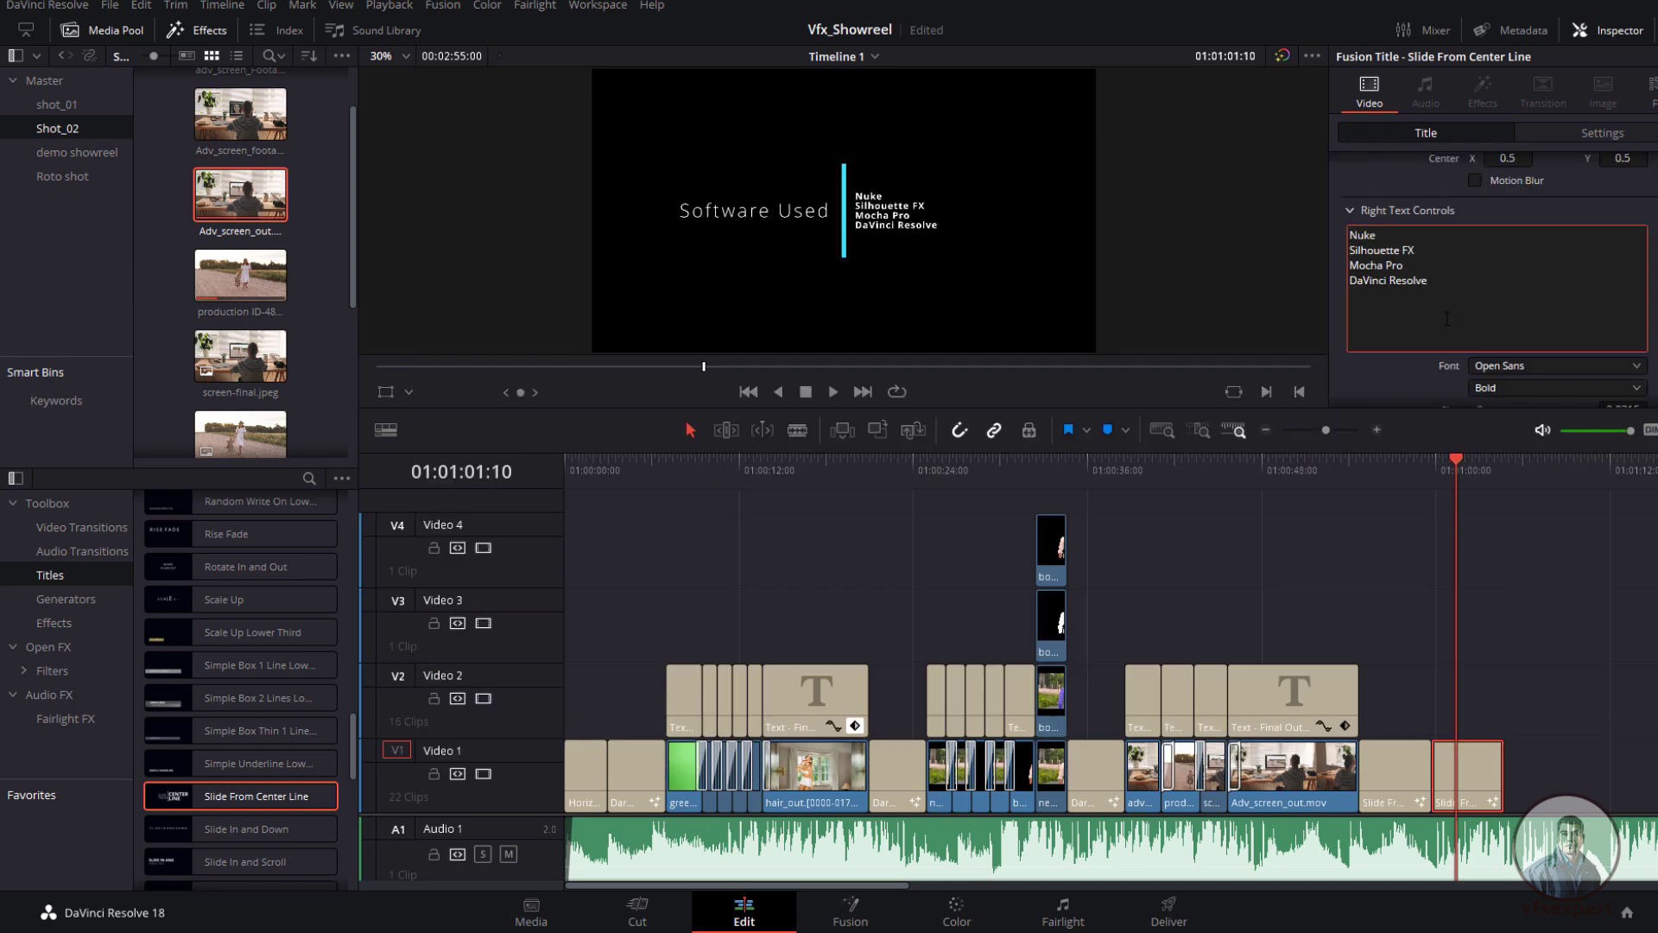
pyautogui.scroll(-2, 1446, 319)
pyautogui.moveTo(1480, 354); pyautogui.dragTo(1487, 355)
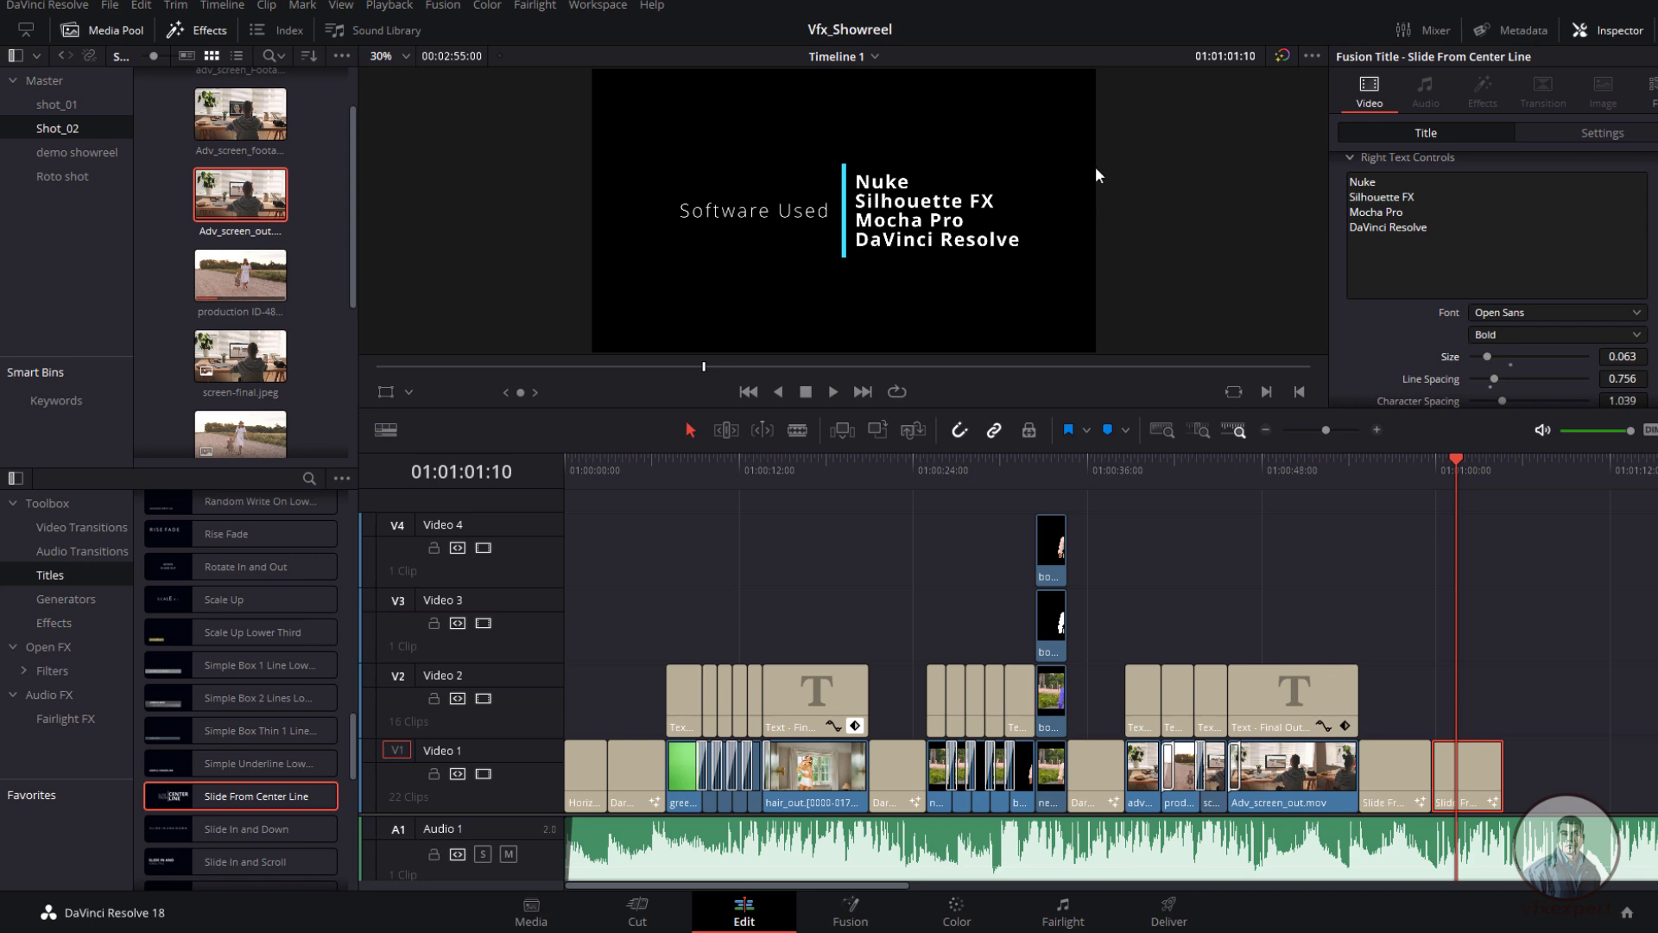
# Step: Cut the music on Audio 1 at 01:01:04:17, where the last title ends, and delete the remainder
pyautogui.click(1531, 684)
pyautogui.moveTo(1456, 452); pyautogui.dragTo(1504, 458)
pyautogui.click(1566, 857)
pyautogui.click(798, 429)
pyautogui.click(1507, 838)
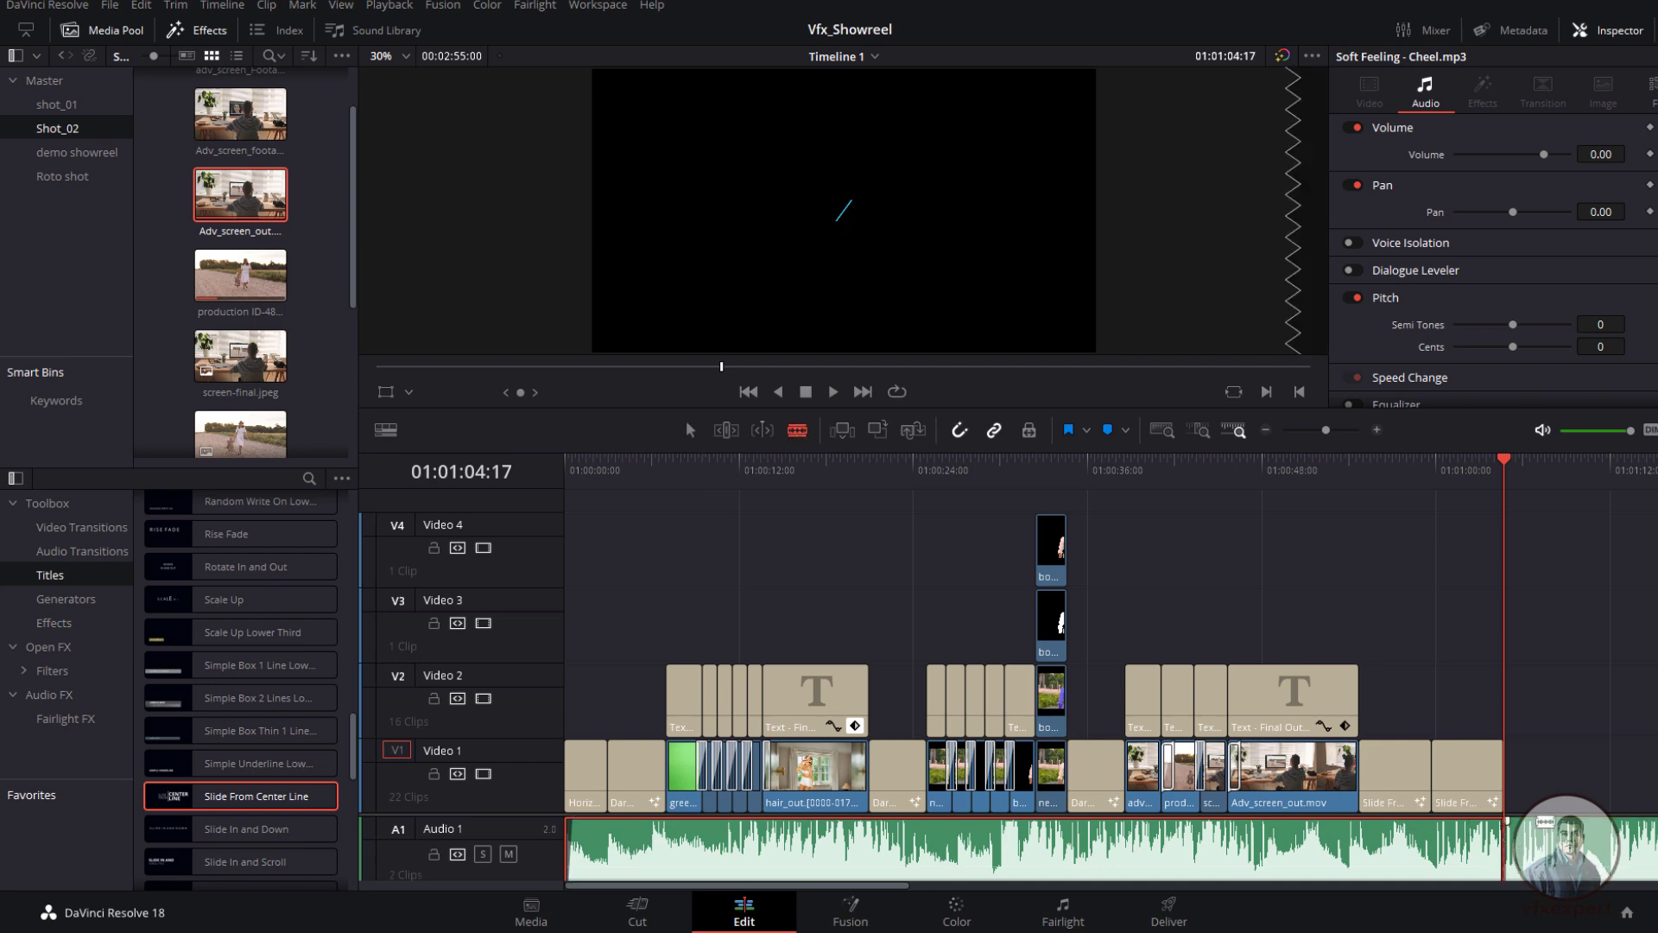
pyautogui.click(1588, 866)
pyautogui.press('Delete')
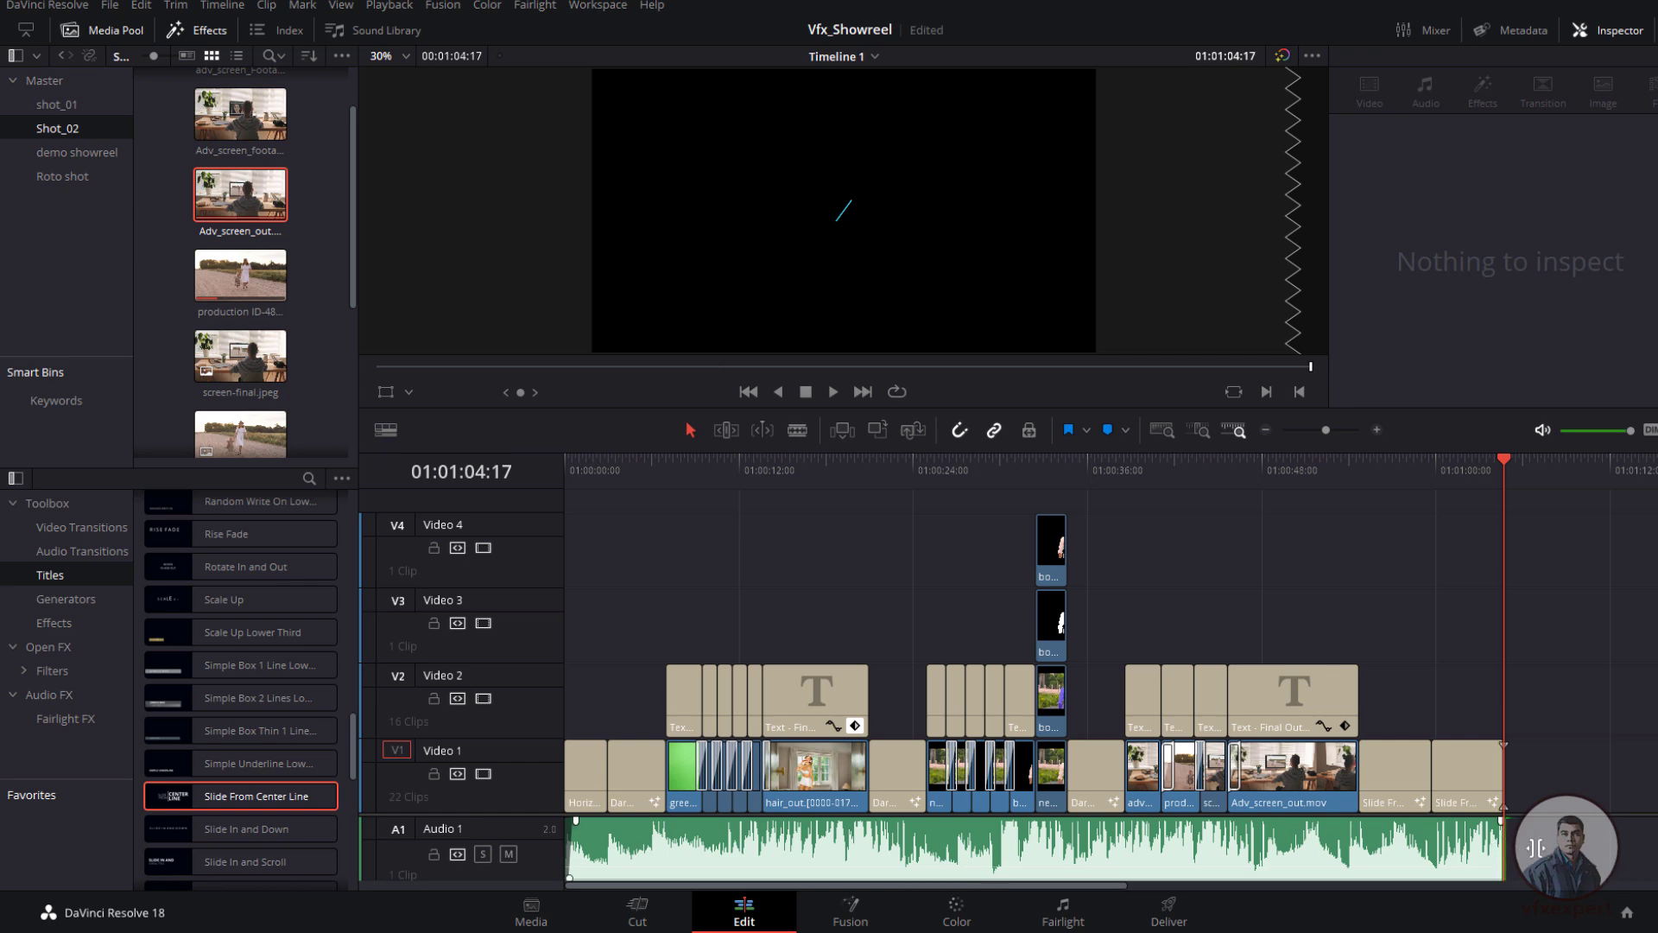
# Step: Add a fade-out to the end of the music clip and to the end of the last title
pyautogui.click(1491, 840)
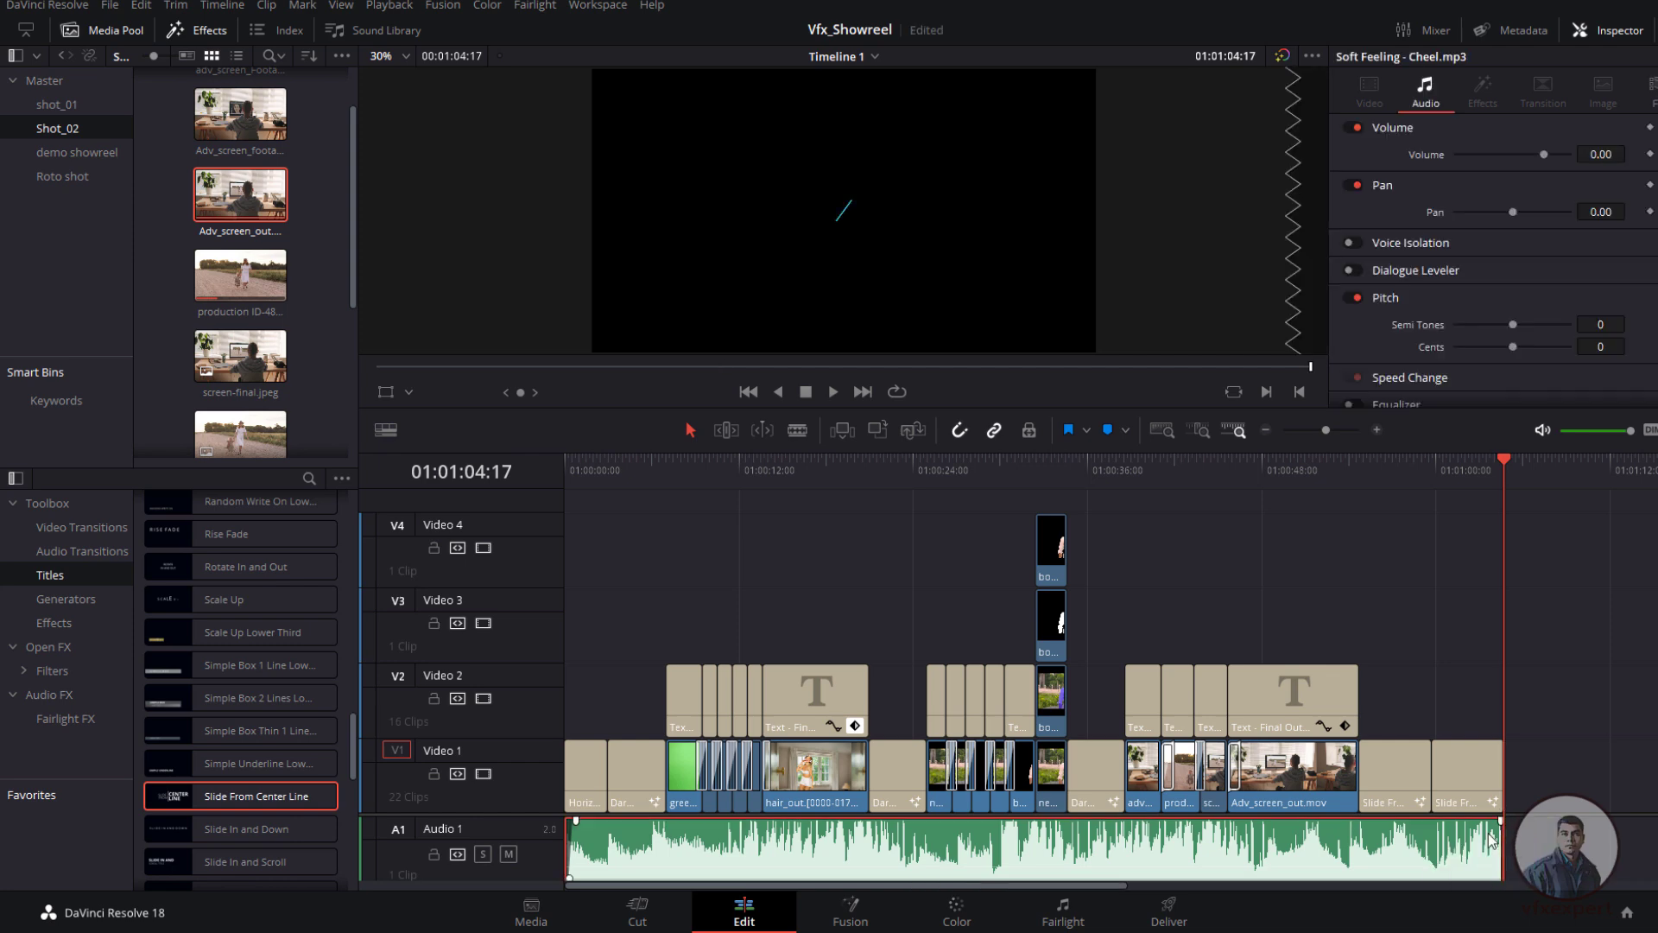
pyautogui.click(1533, 851)
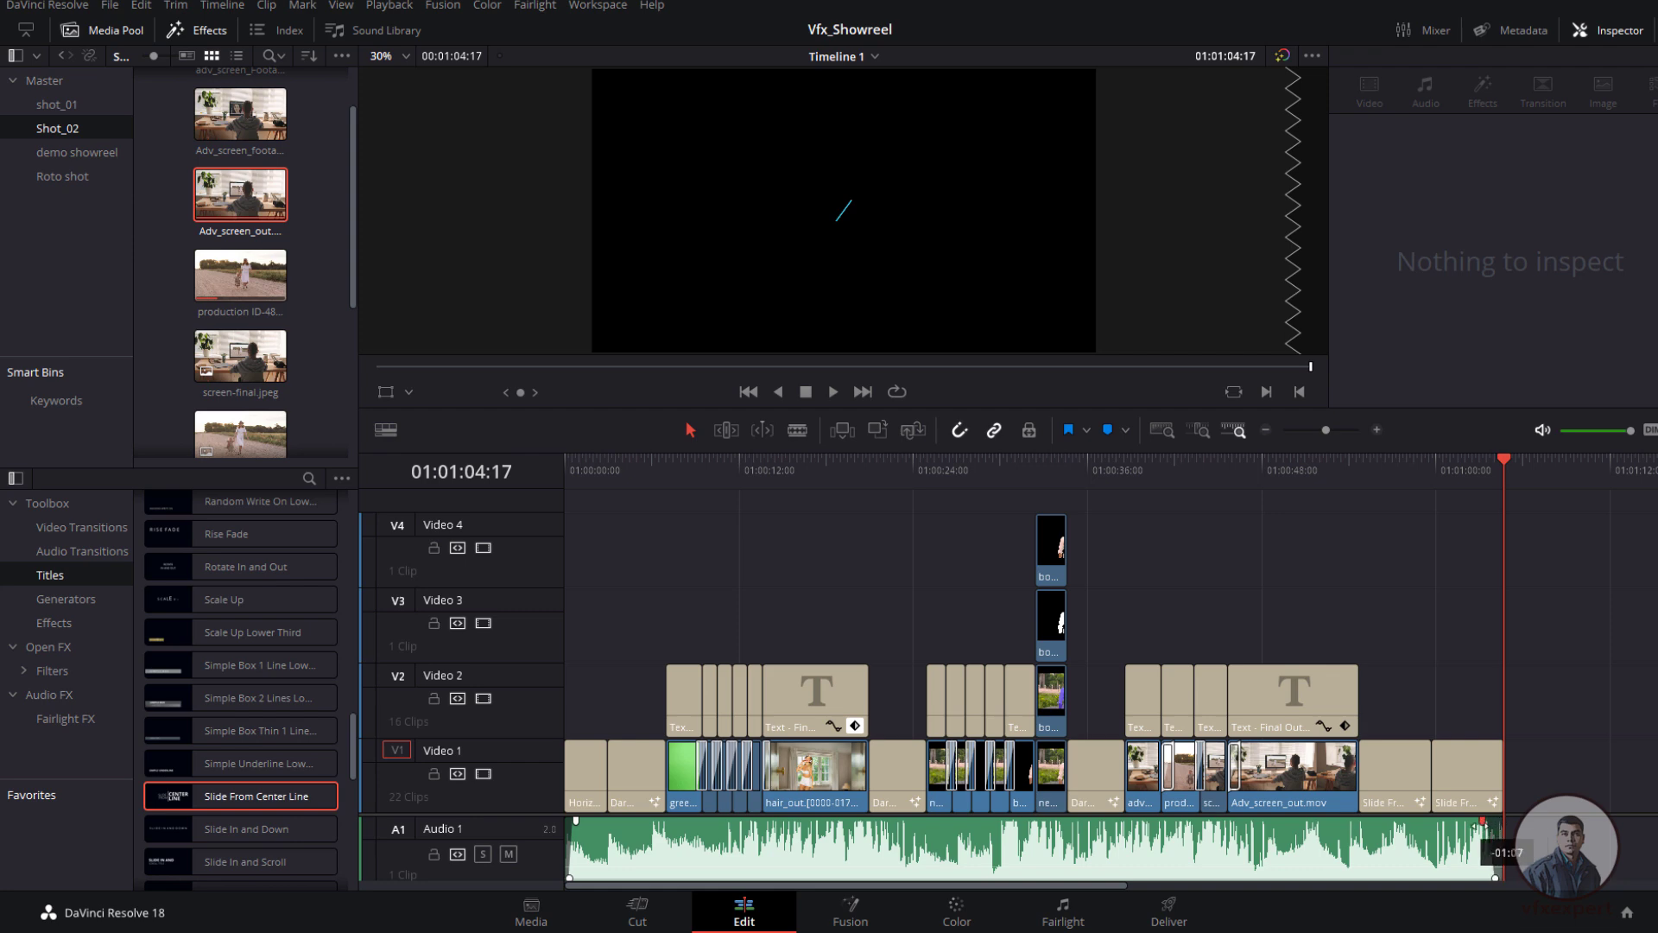
pyautogui.click(1491, 753)
pyautogui.moveTo(1500, 744); pyautogui.dragTo(1475, 745)
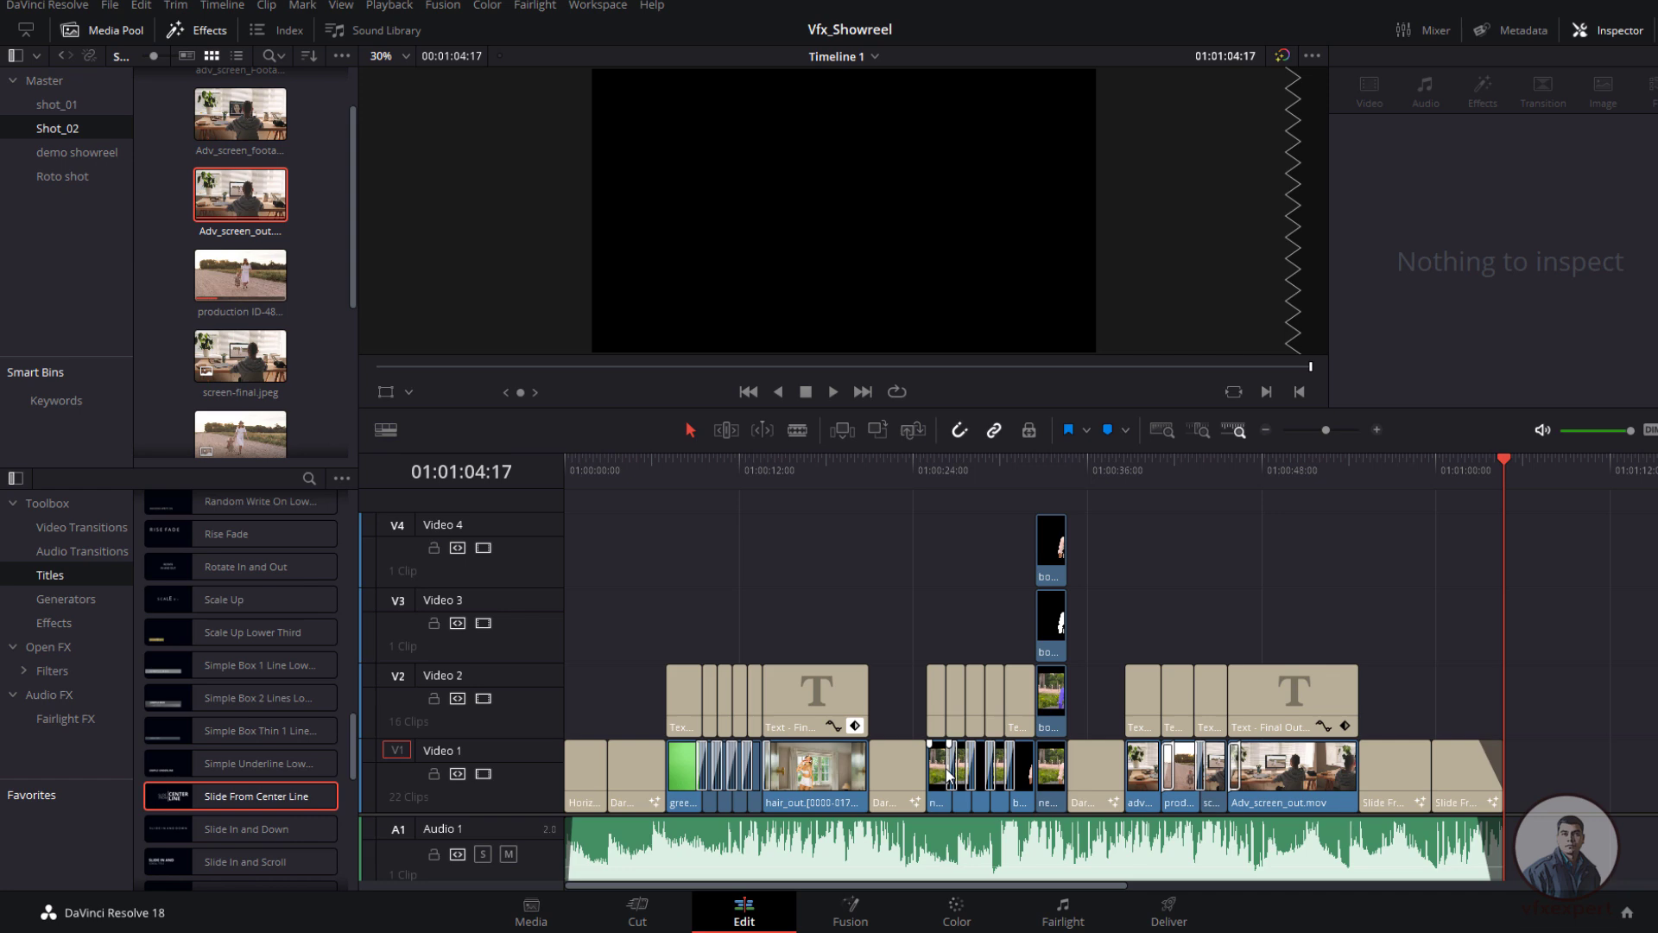
# Step: Play the finished showreel from the beginning of the timeline
pyautogui.moveTo(771, 486); pyautogui.dragTo(546, 480)
pyautogui.click(833, 600)
pyautogui.click(832, 392)
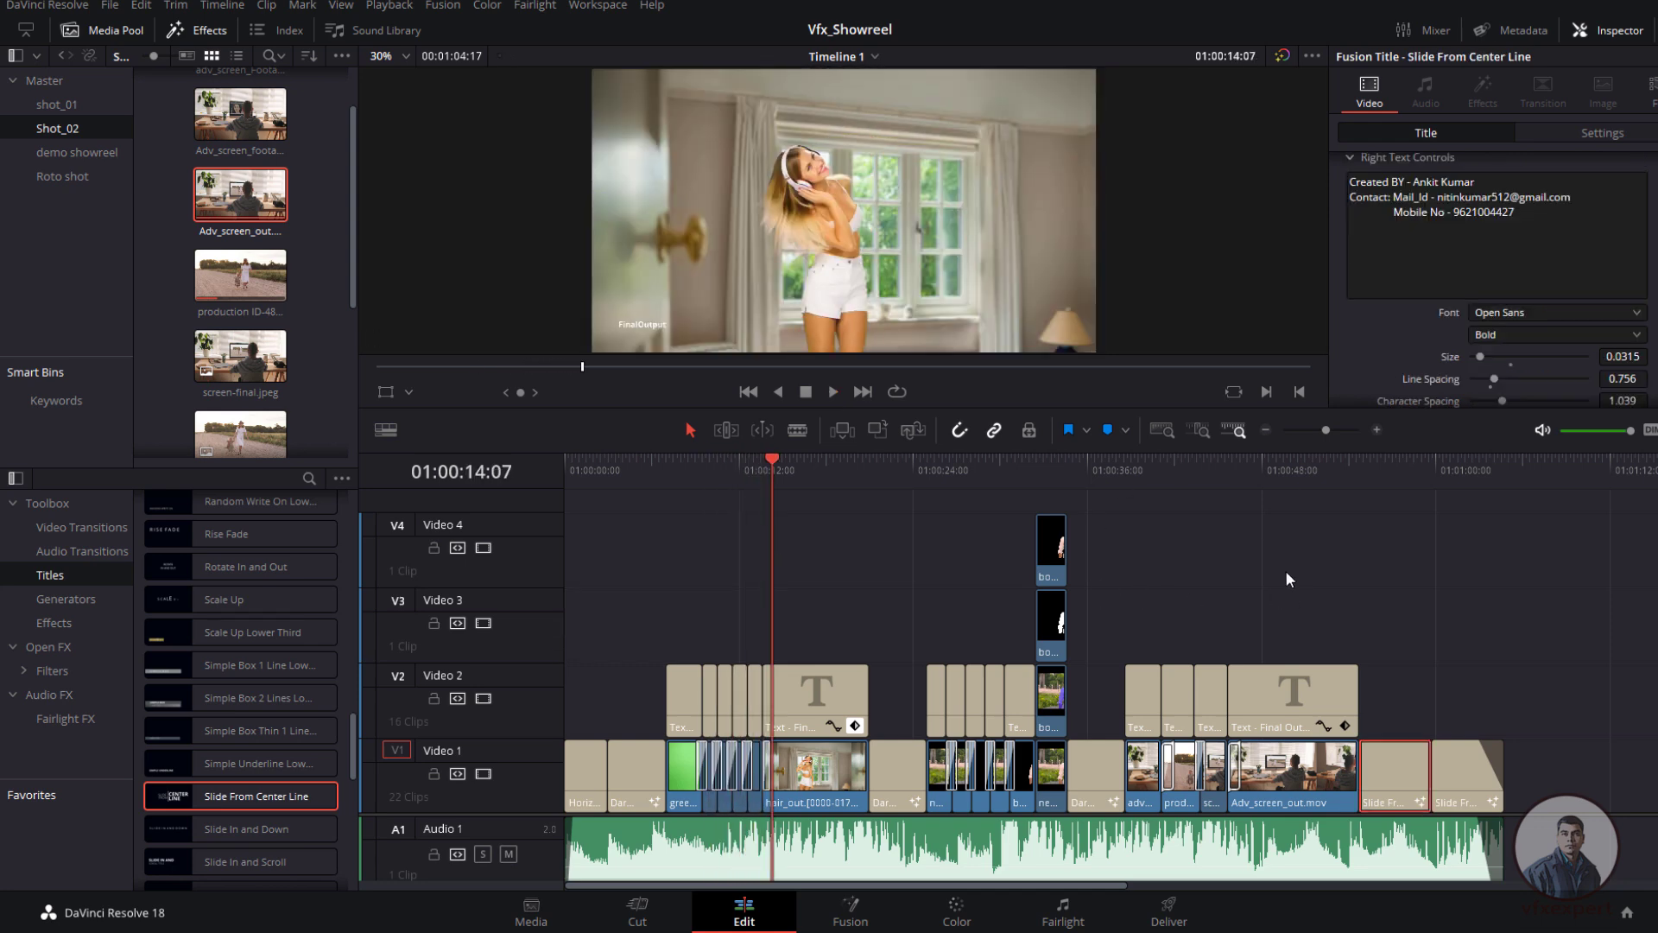
# Step: Set up a custom export of the timeline named "VFX SHowreel" with drive H: as its destination
pyautogui.click(1166, 909)
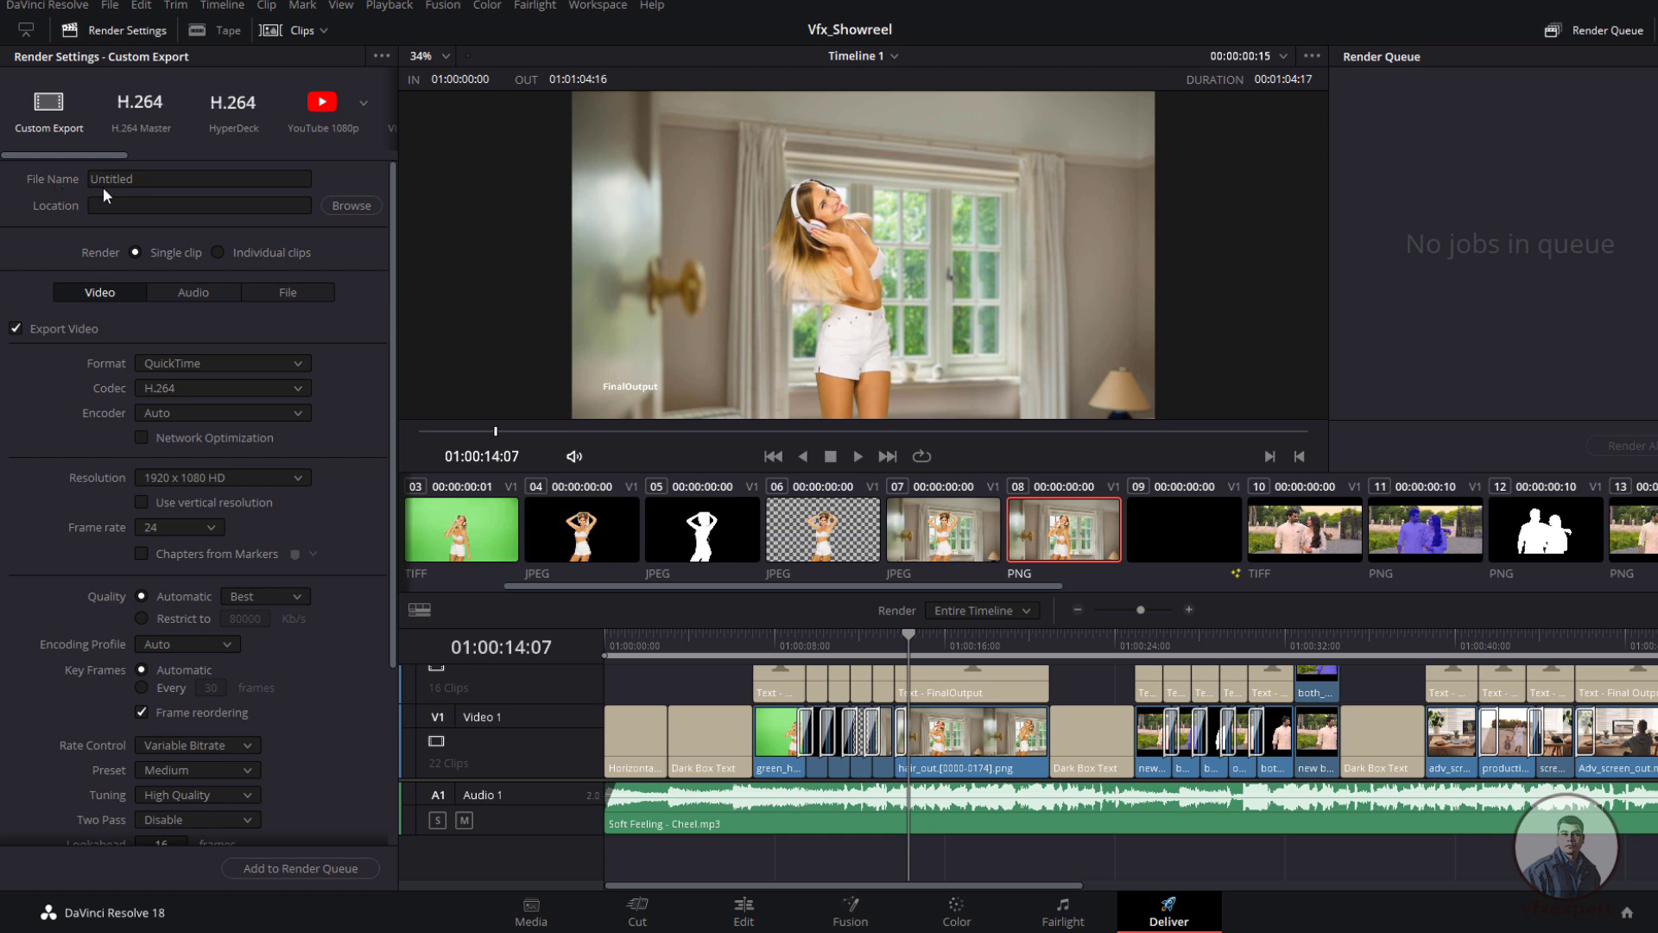
pyautogui.click(164, 178)
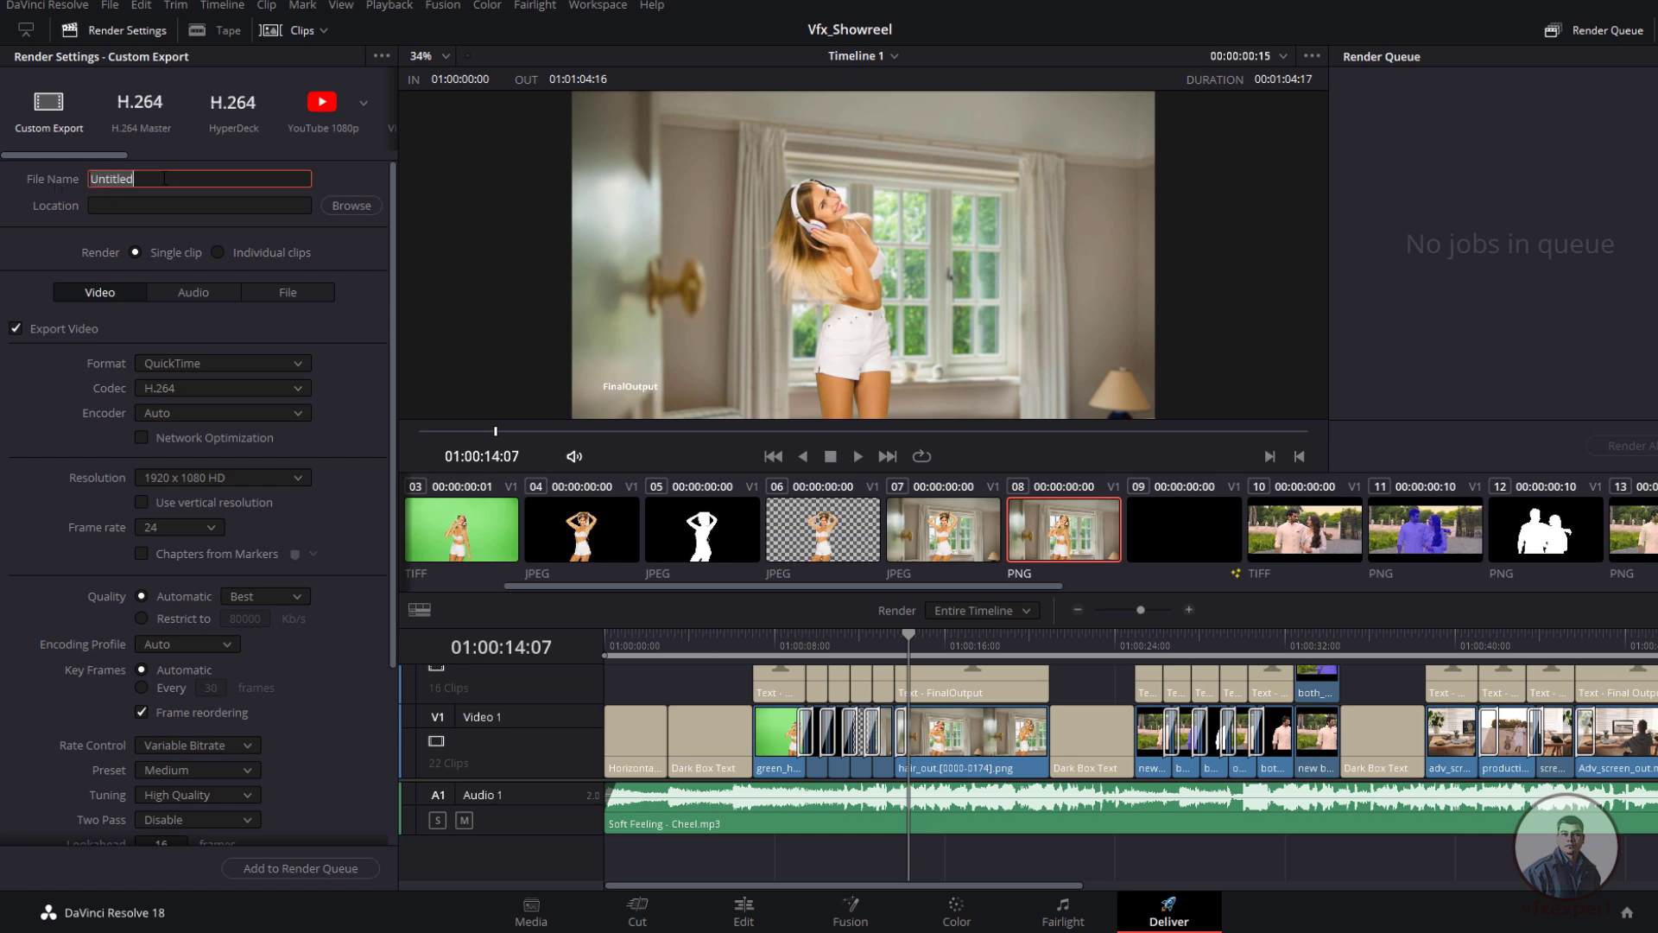
pyautogui.click(353, 204)
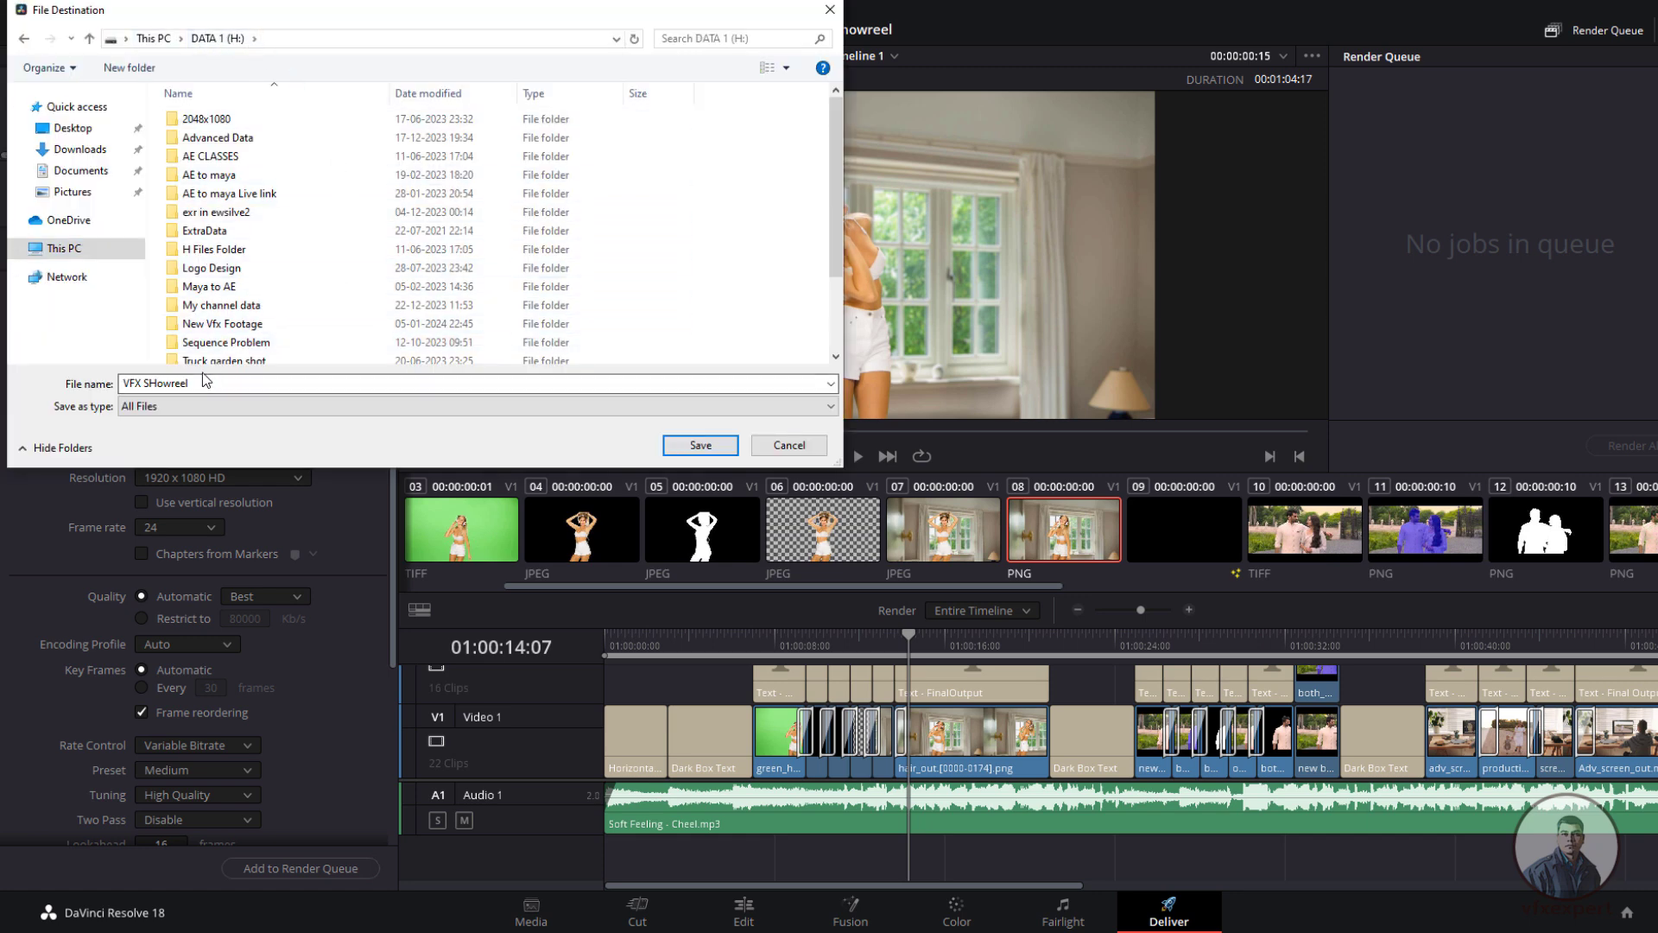
pyautogui.moveTo(189, 383); pyautogui.dragTo(98, 389)
pyautogui.click(675, 448)
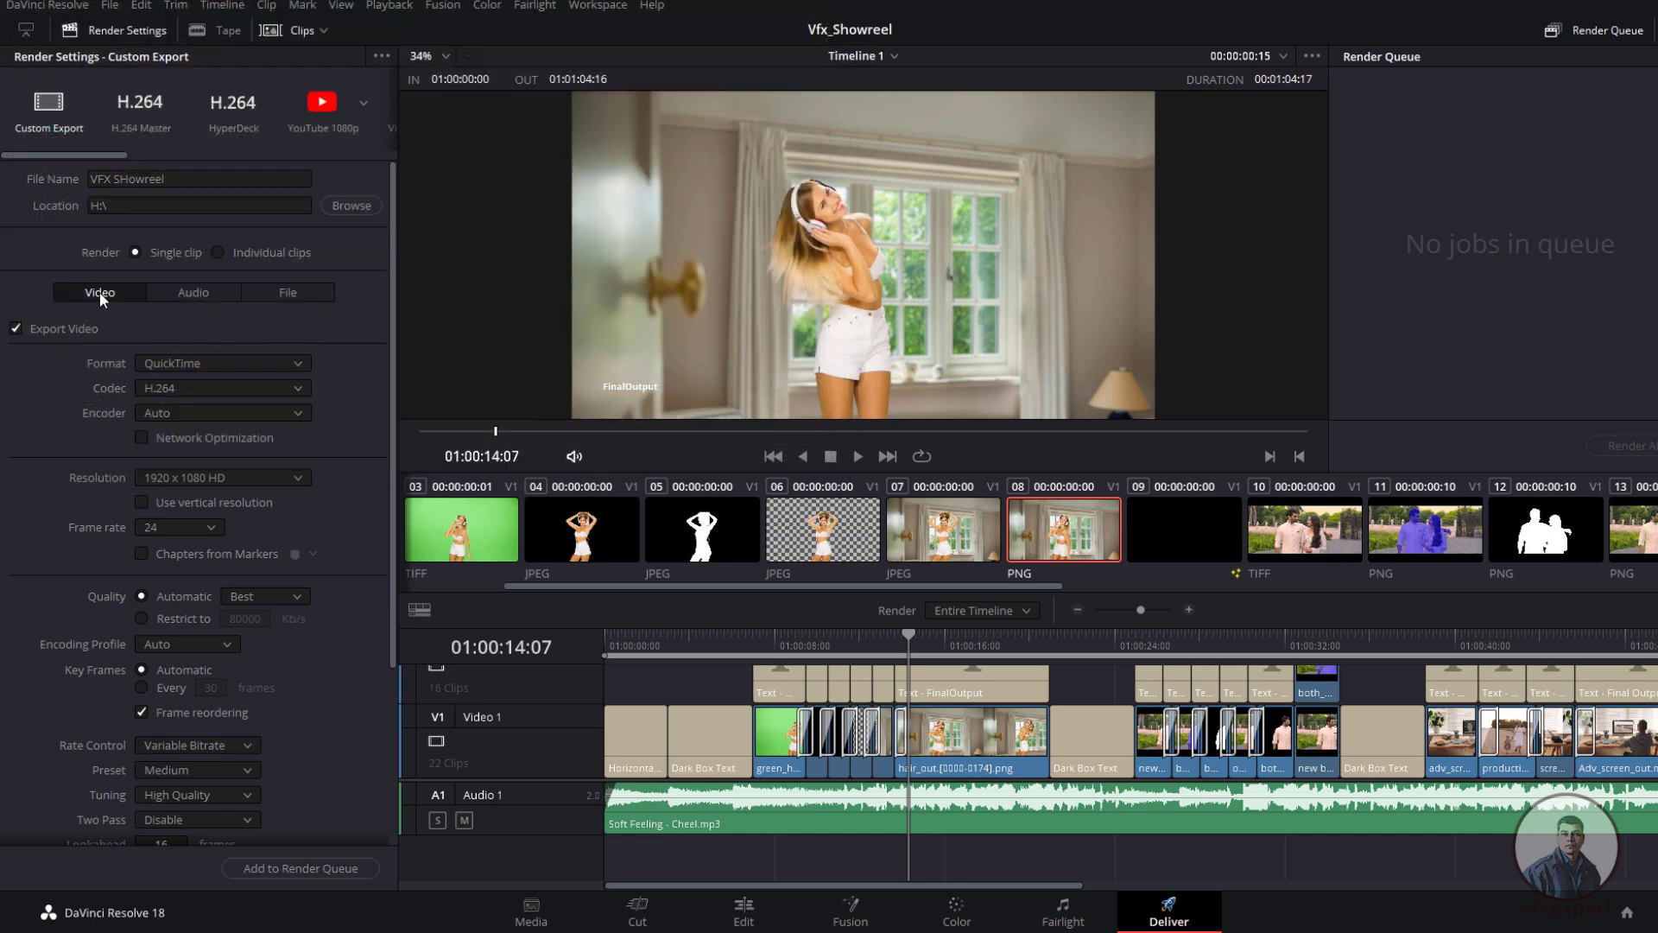
# Step: Examine the available export formats and the remaining video render settings
pyautogui.click(224, 359)
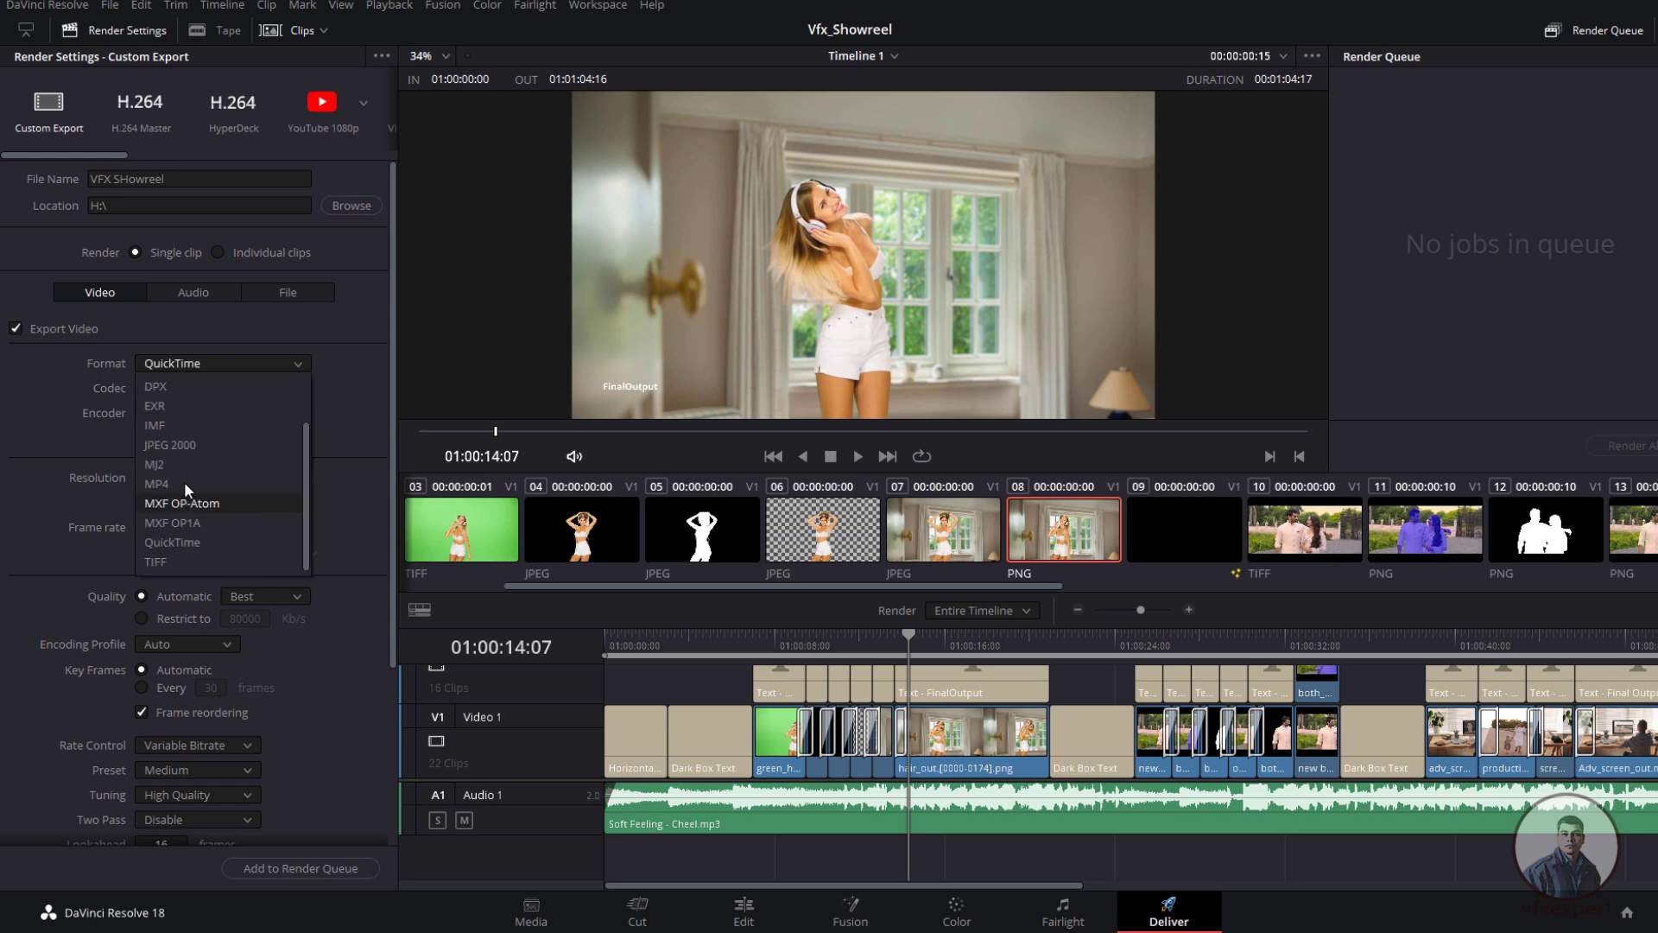
pyautogui.click(254, 347)
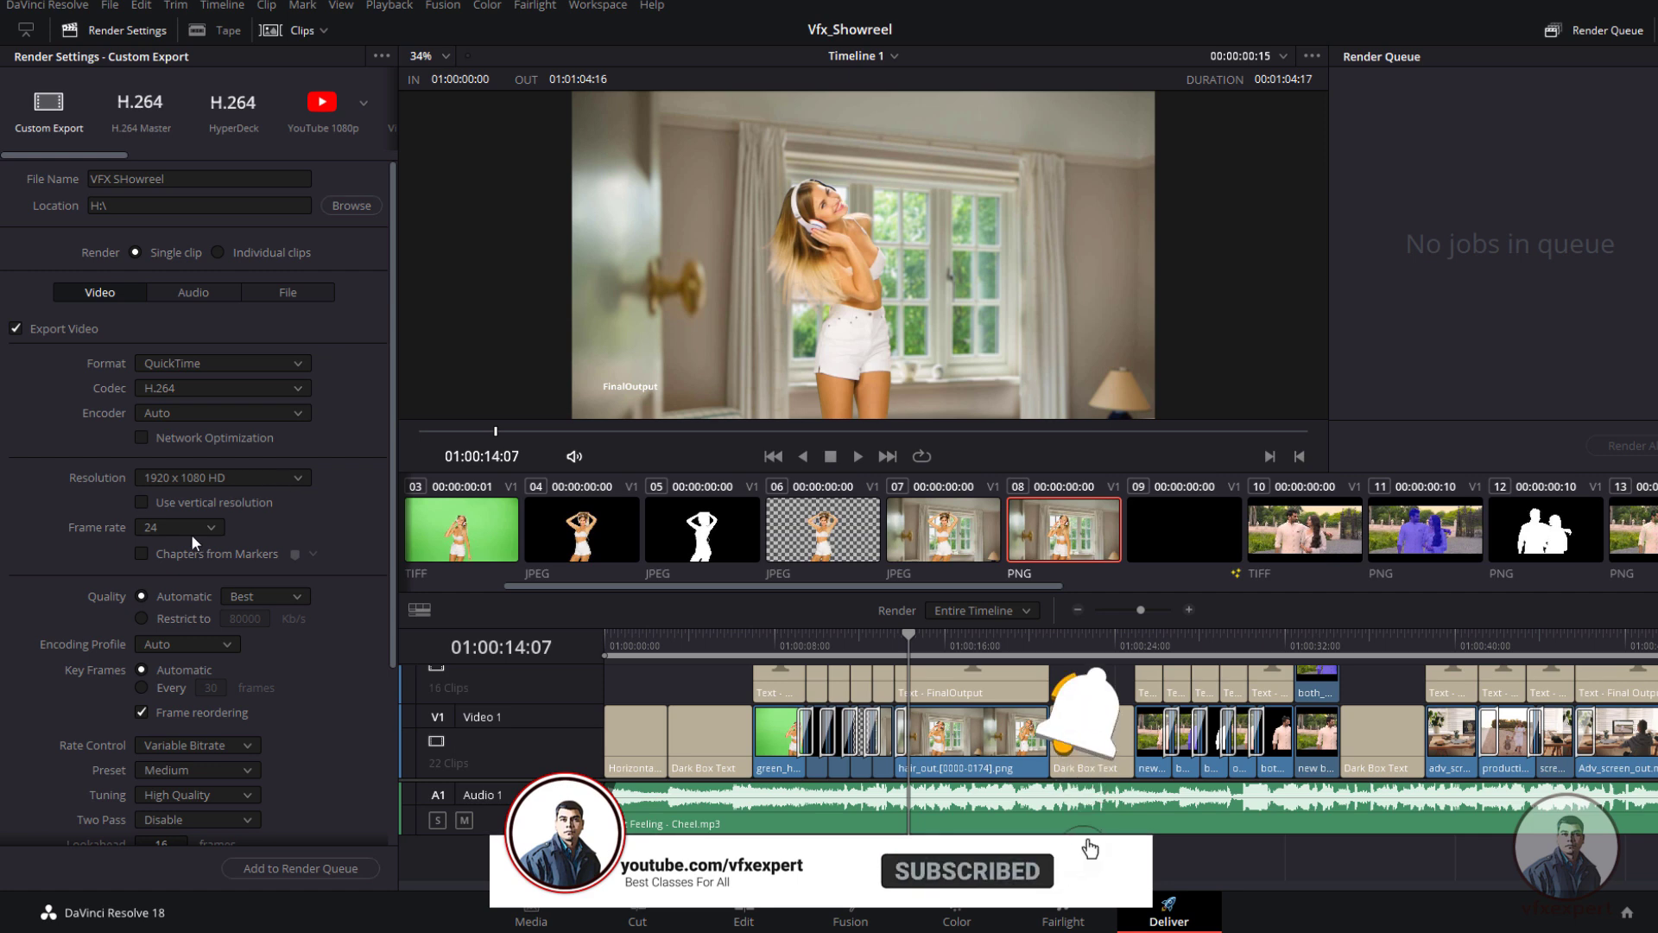
pyautogui.scroll(-1, 350, 742)
pyautogui.scroll(-1, 350, 741)
pyautogui.scroll(2, 272, 688)
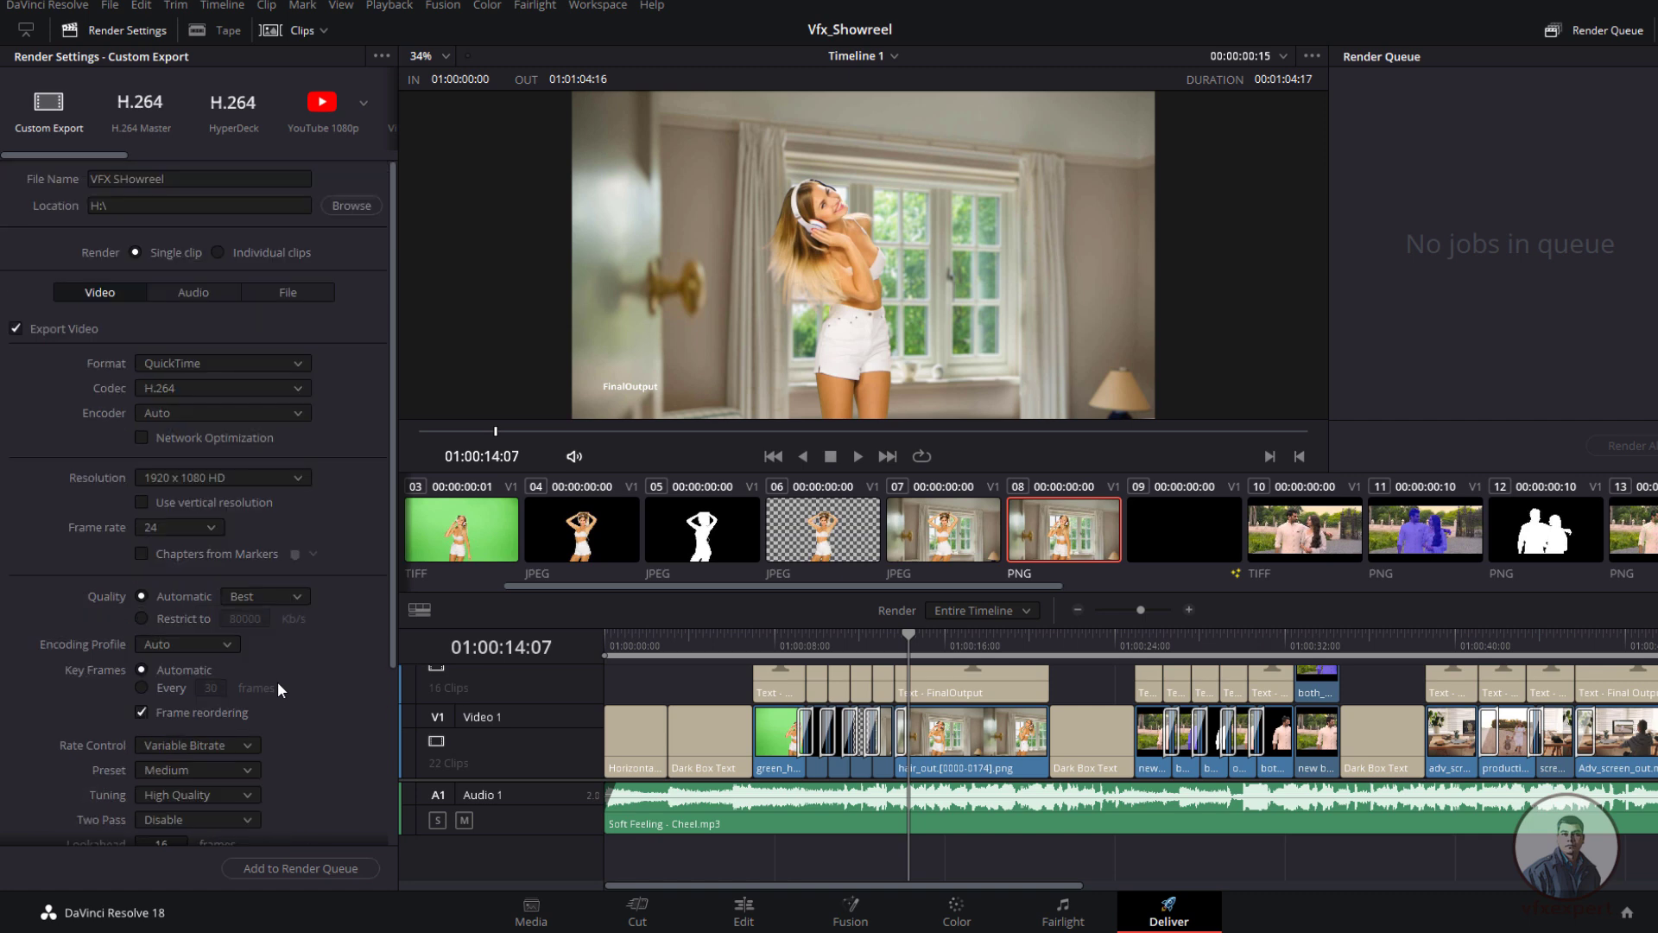
# Step: Check the audio export settings, add the showreel to the render queue and render the job
pyautogui.click(204, 298)
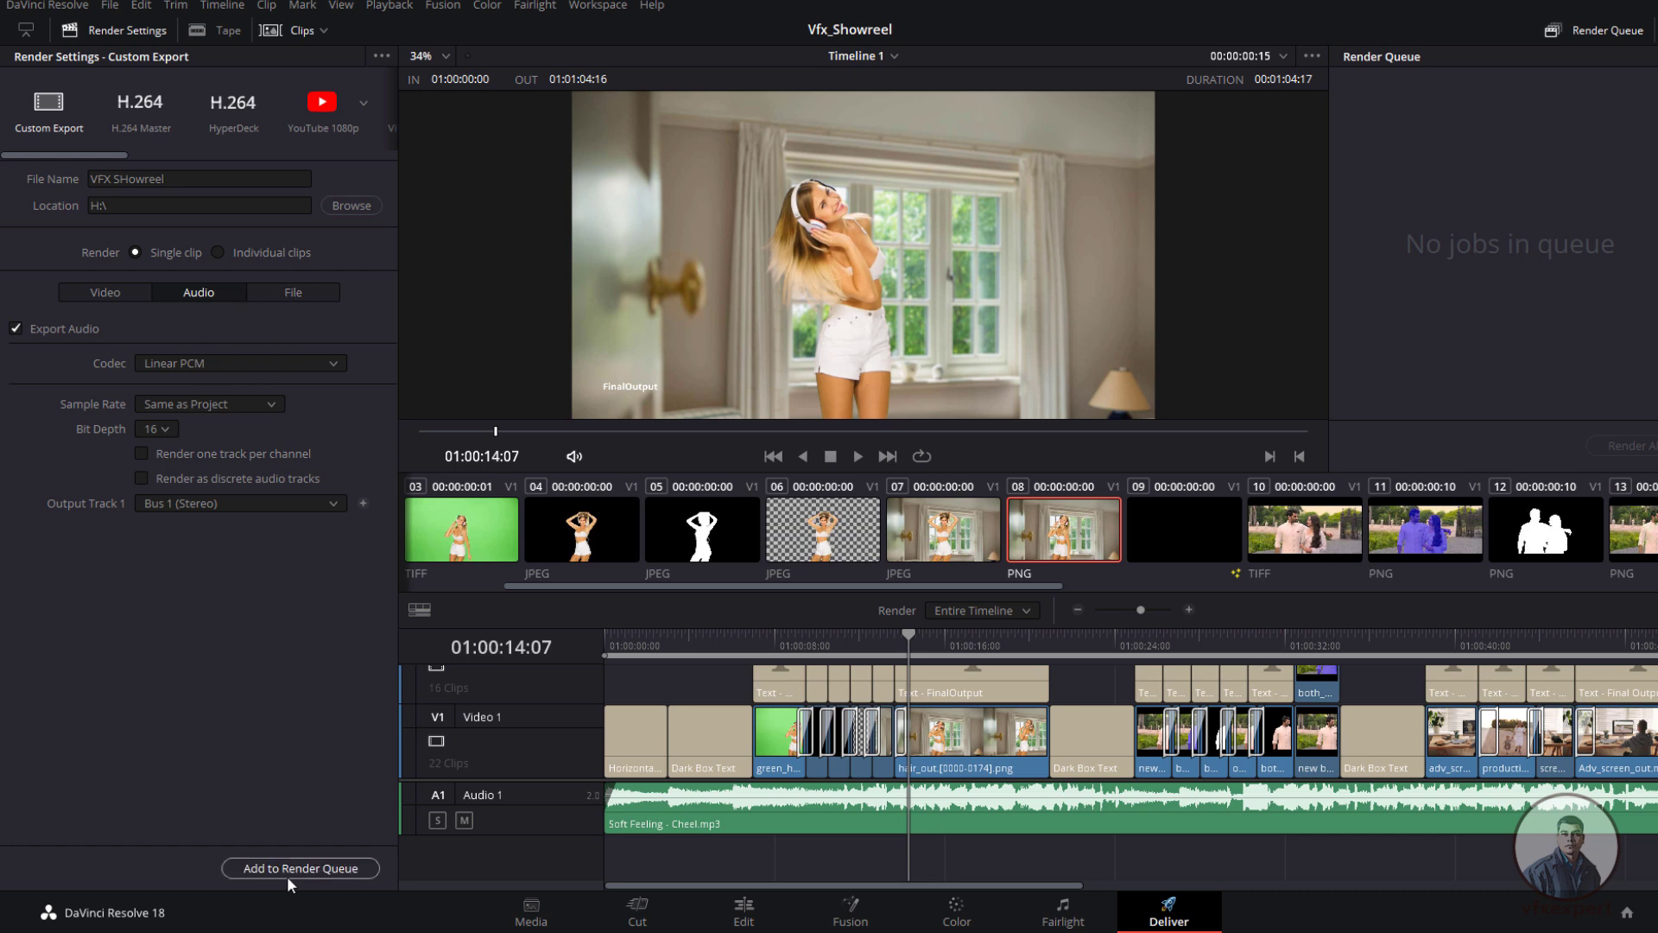
pyautogui.click(324, 867)
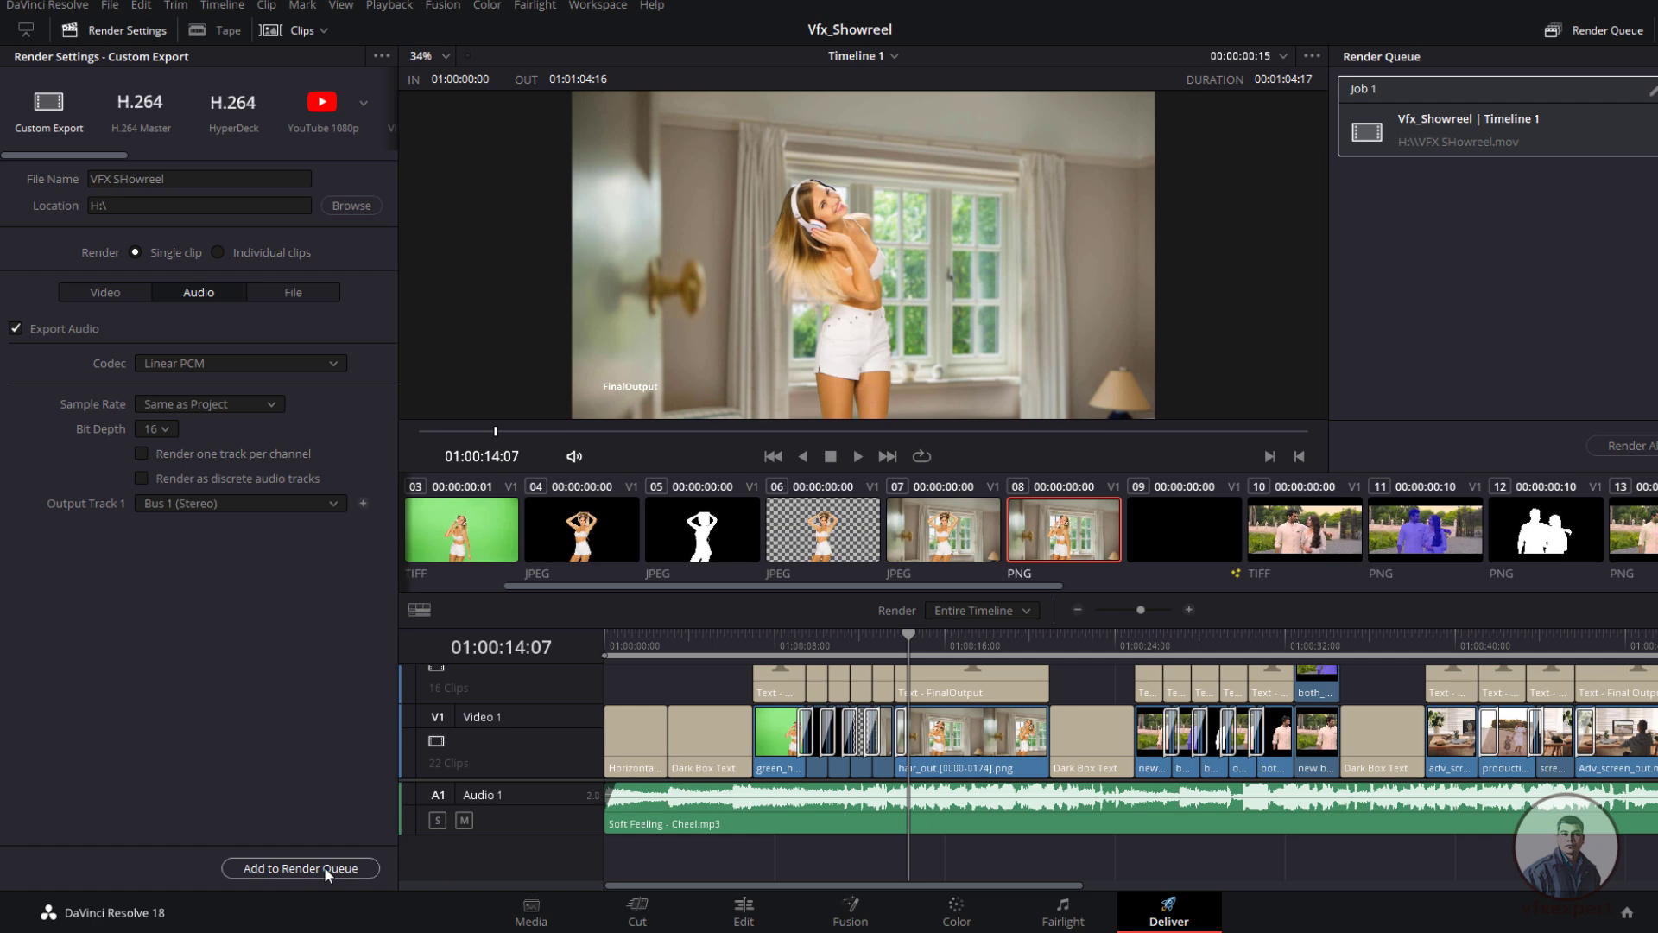
pyautogui.click(1632, 448)
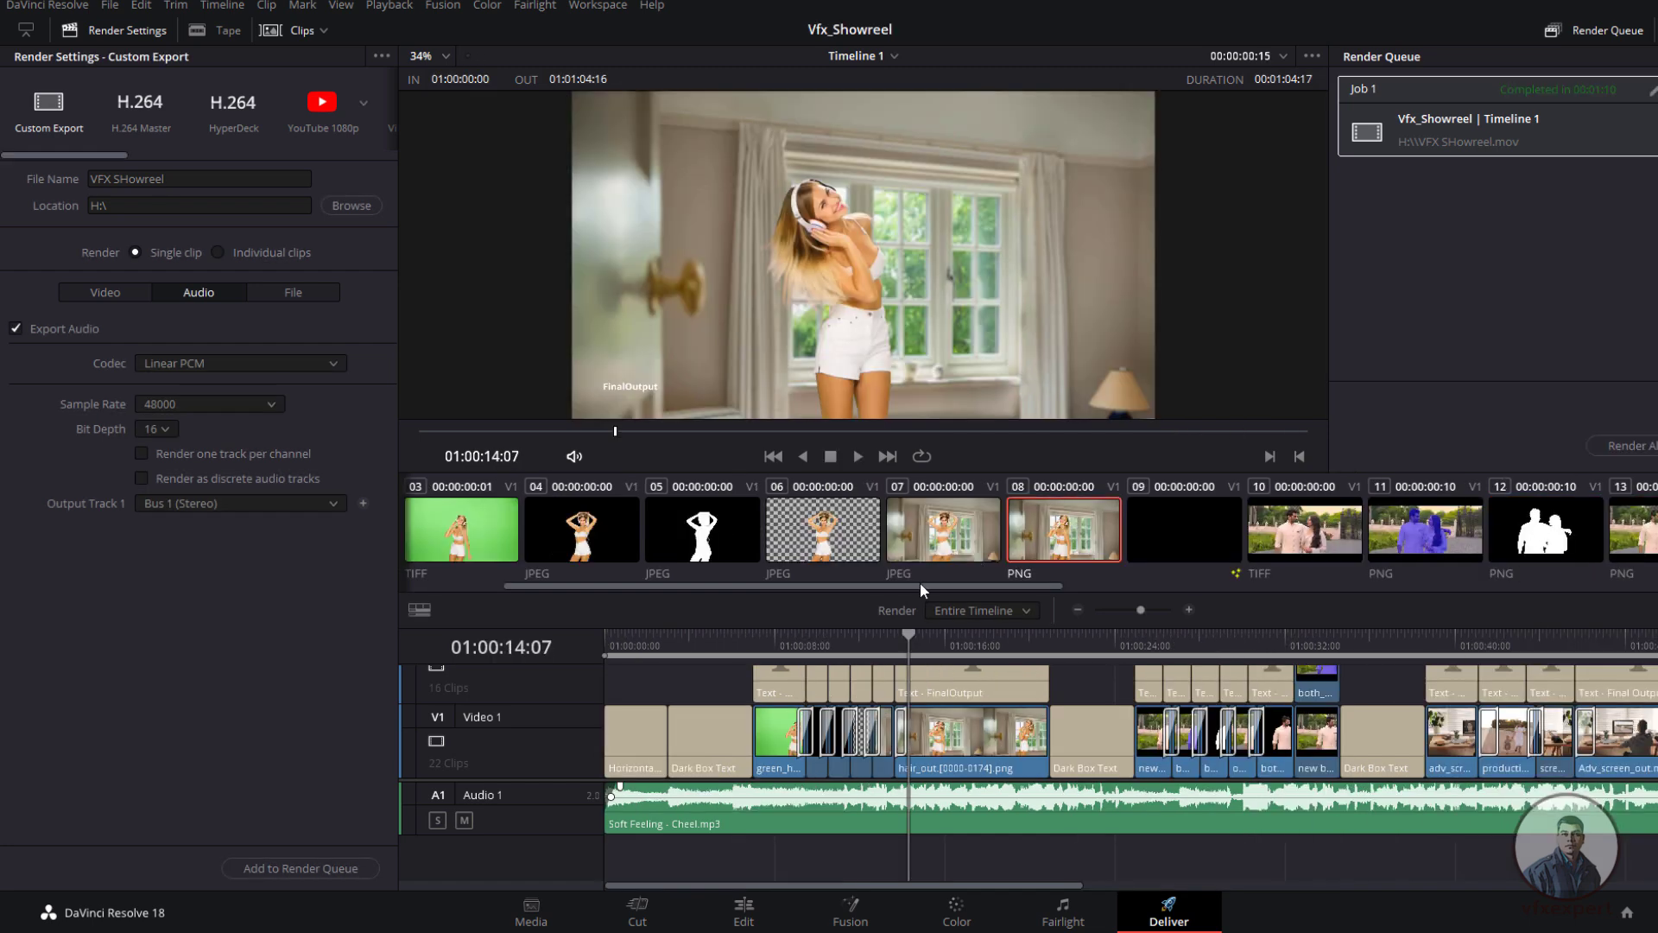
# Step: Switch to File Explorer and open the rendered VFX SHowreel video from drive H: in Zoom Player
pyautogui.hotkey('alt', 'Tab')
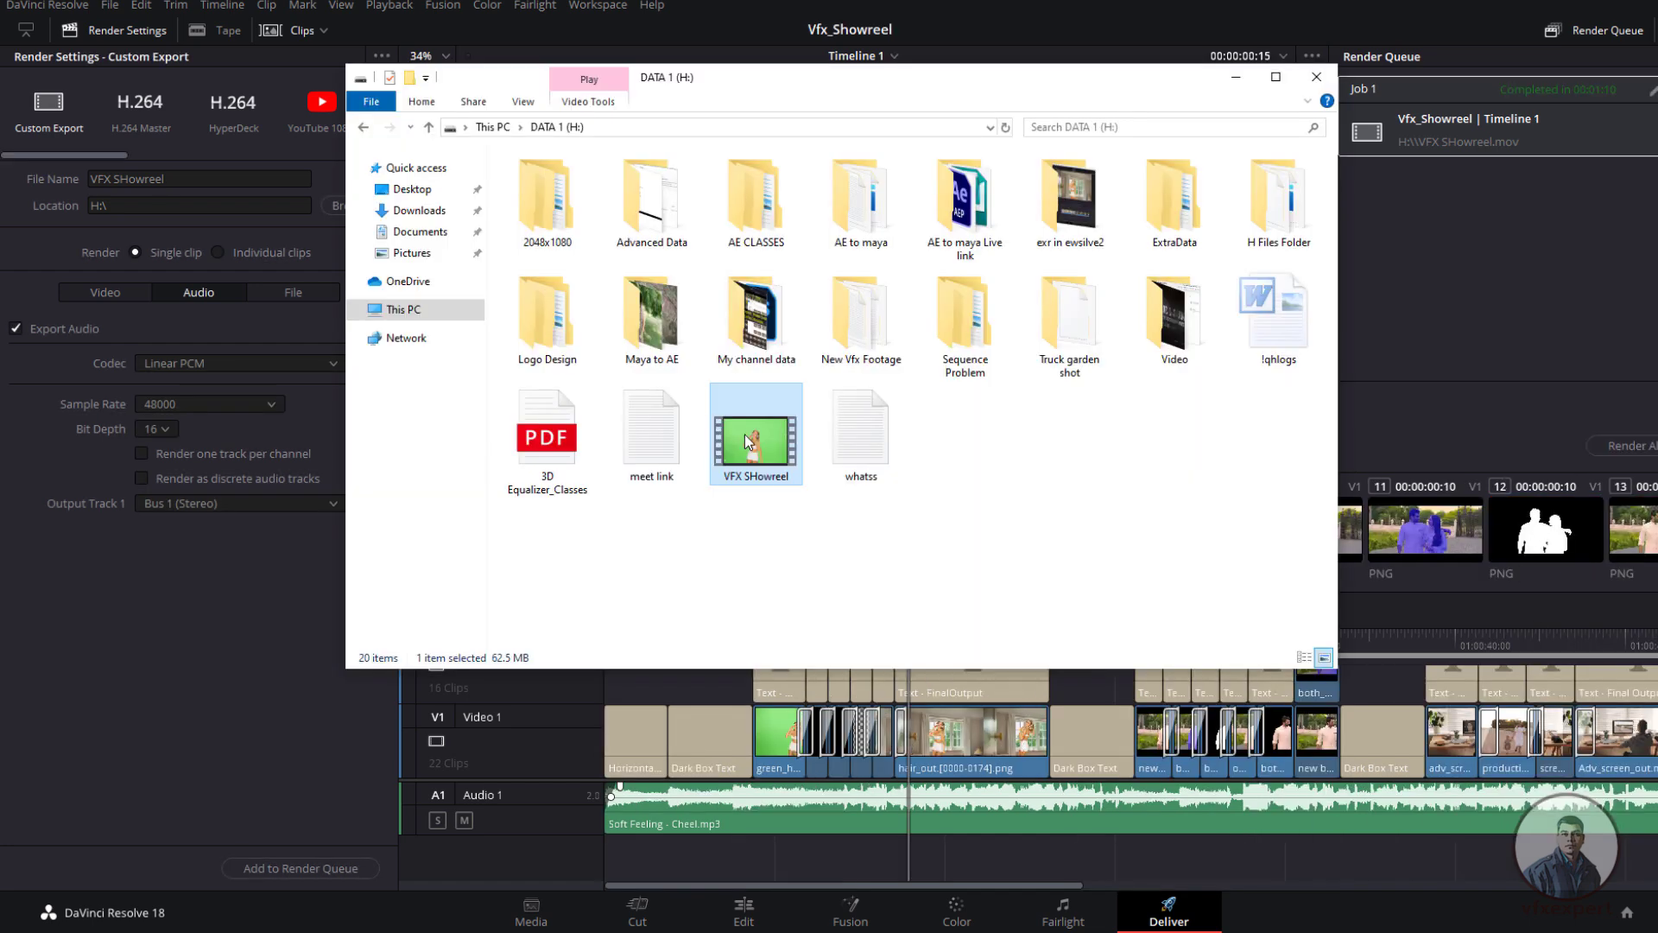
pyautogui.rightClick(746, 438)
pyautogui.moveTo(839, 506)
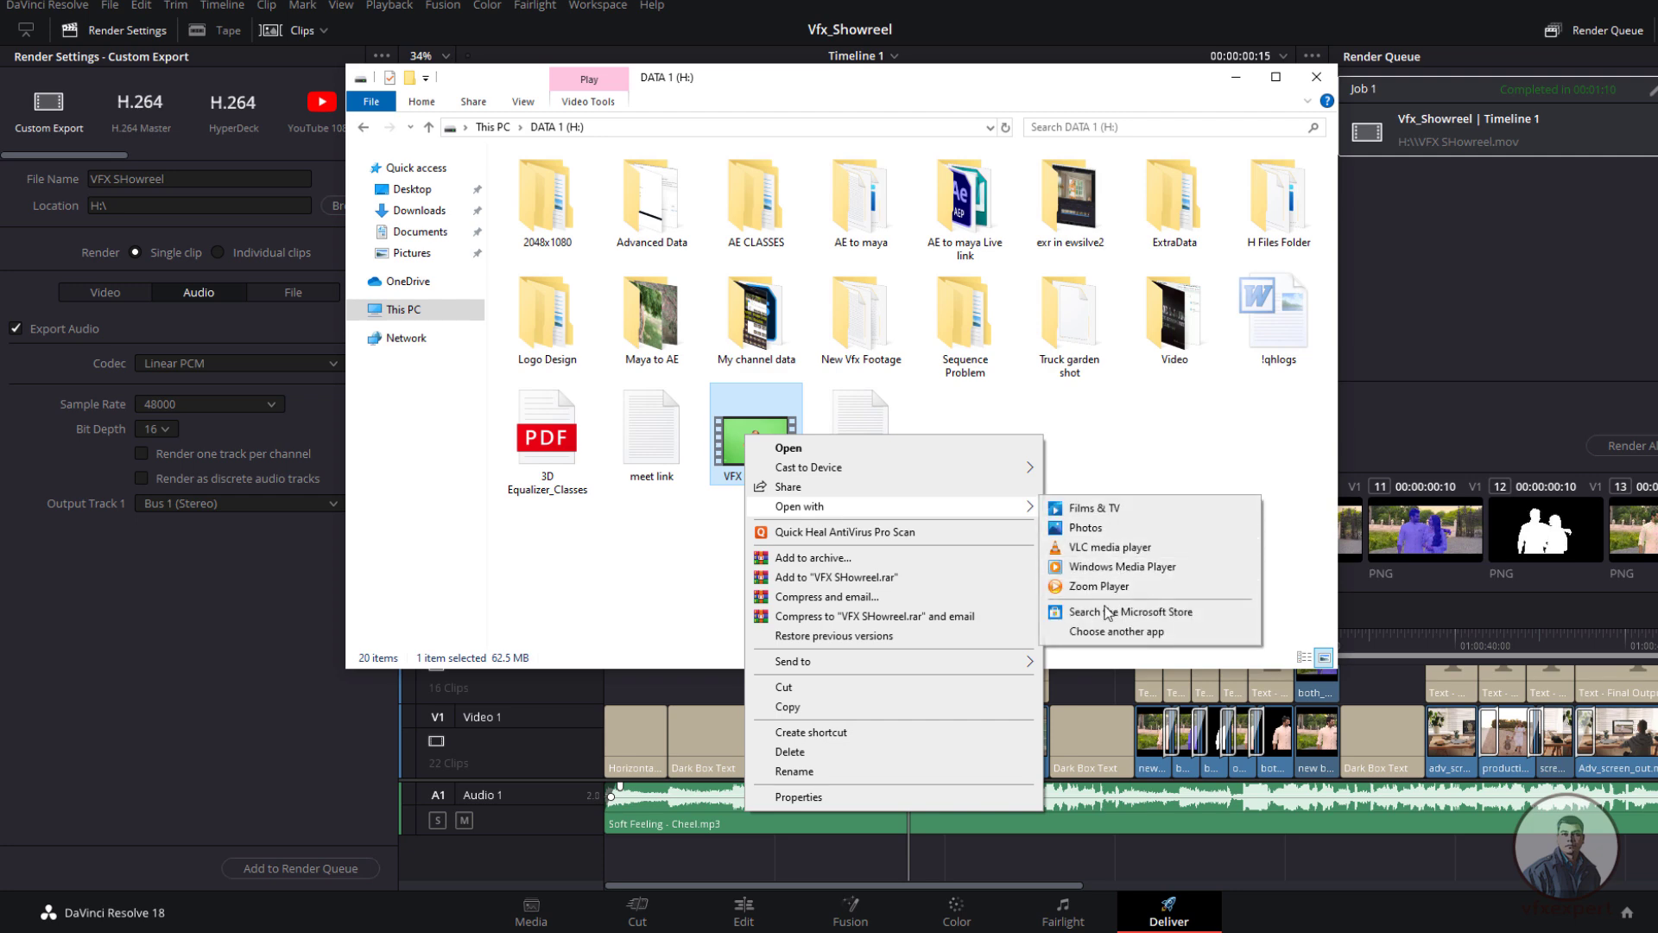
pyautogui.click(1084, 588)
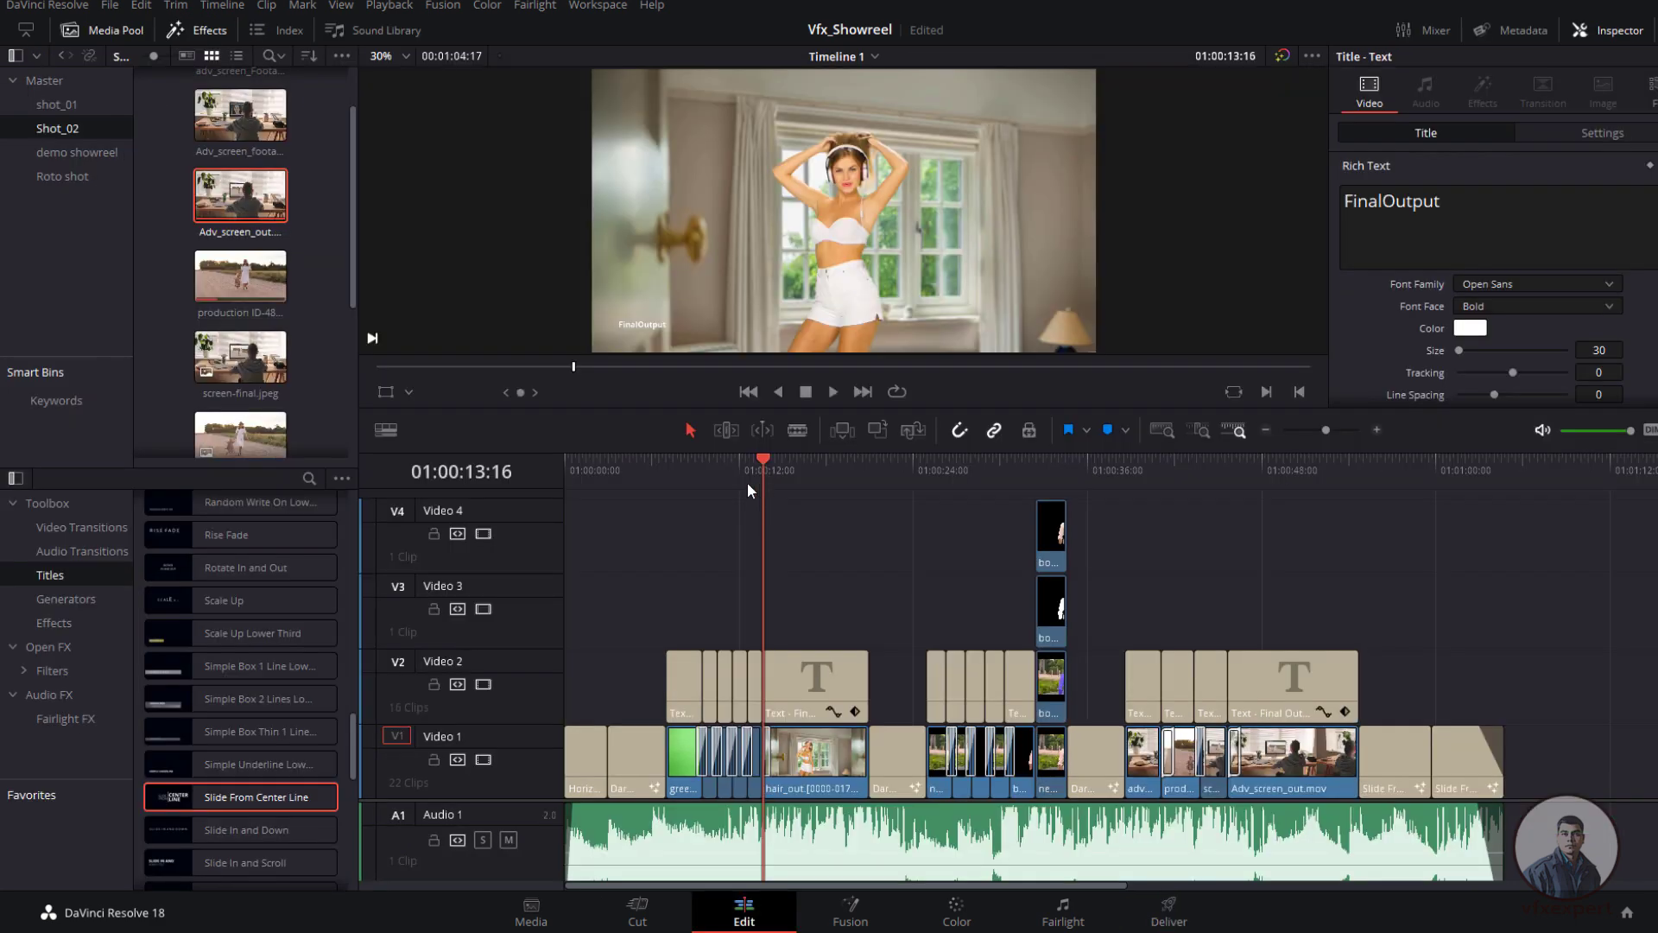
# Step: Move the playhead back to the "composit on Checker" clip at 01:00:12:00 on the timeline
pyautogui.moveTo(748, 482); pyautogui.dragTo(743, 489)
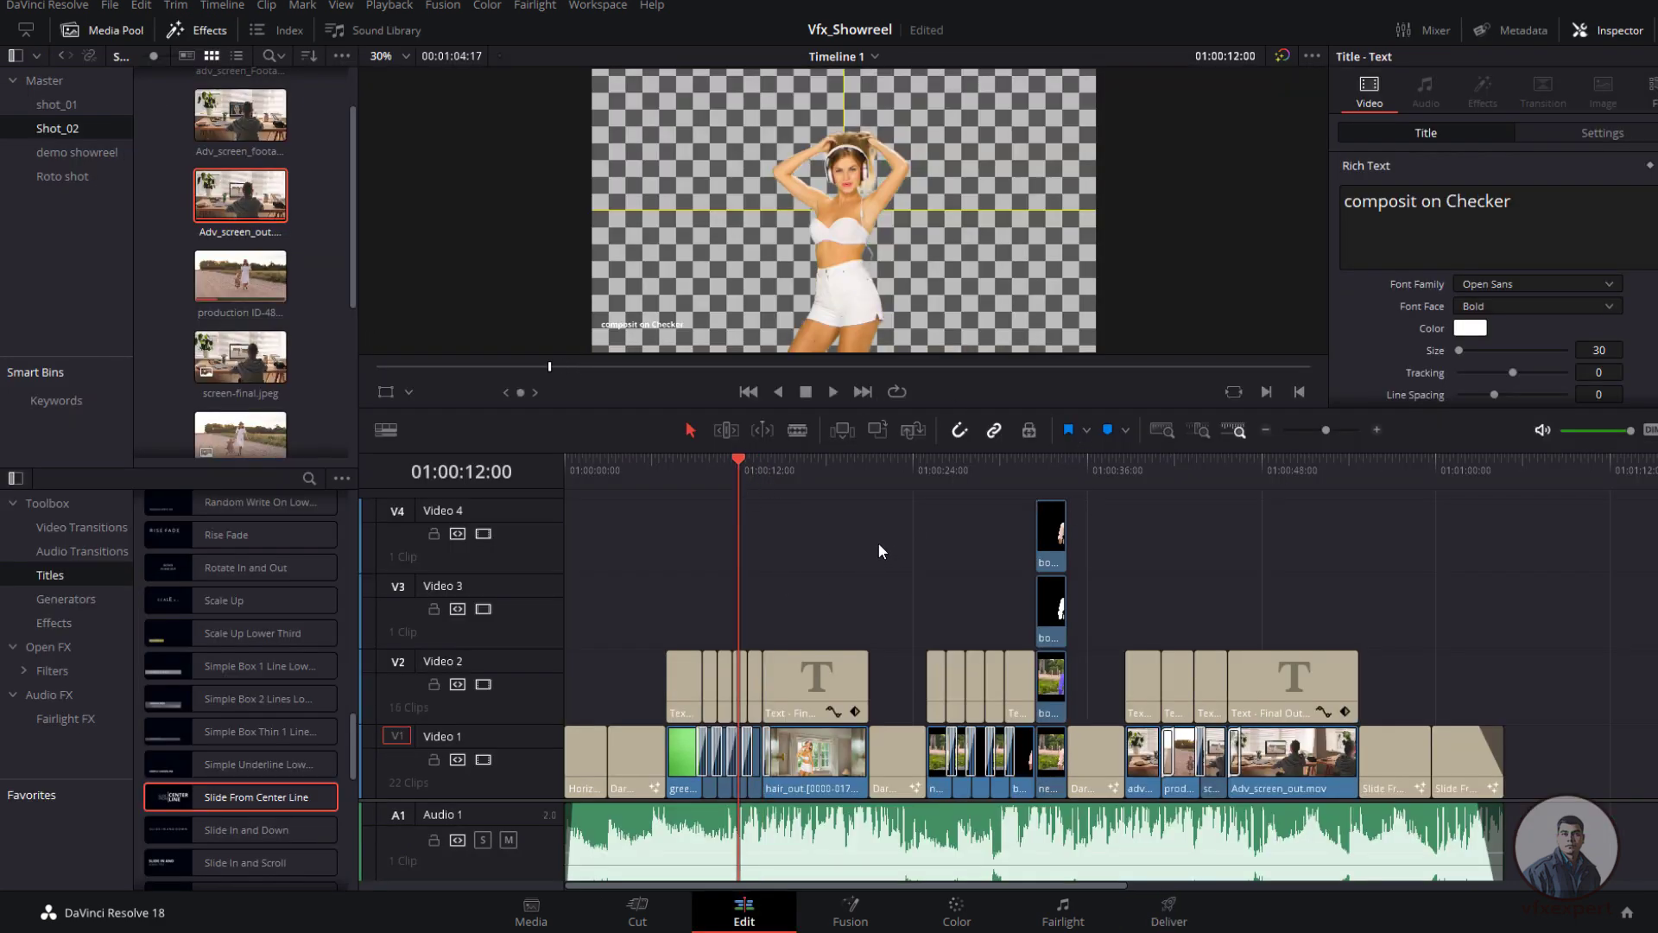